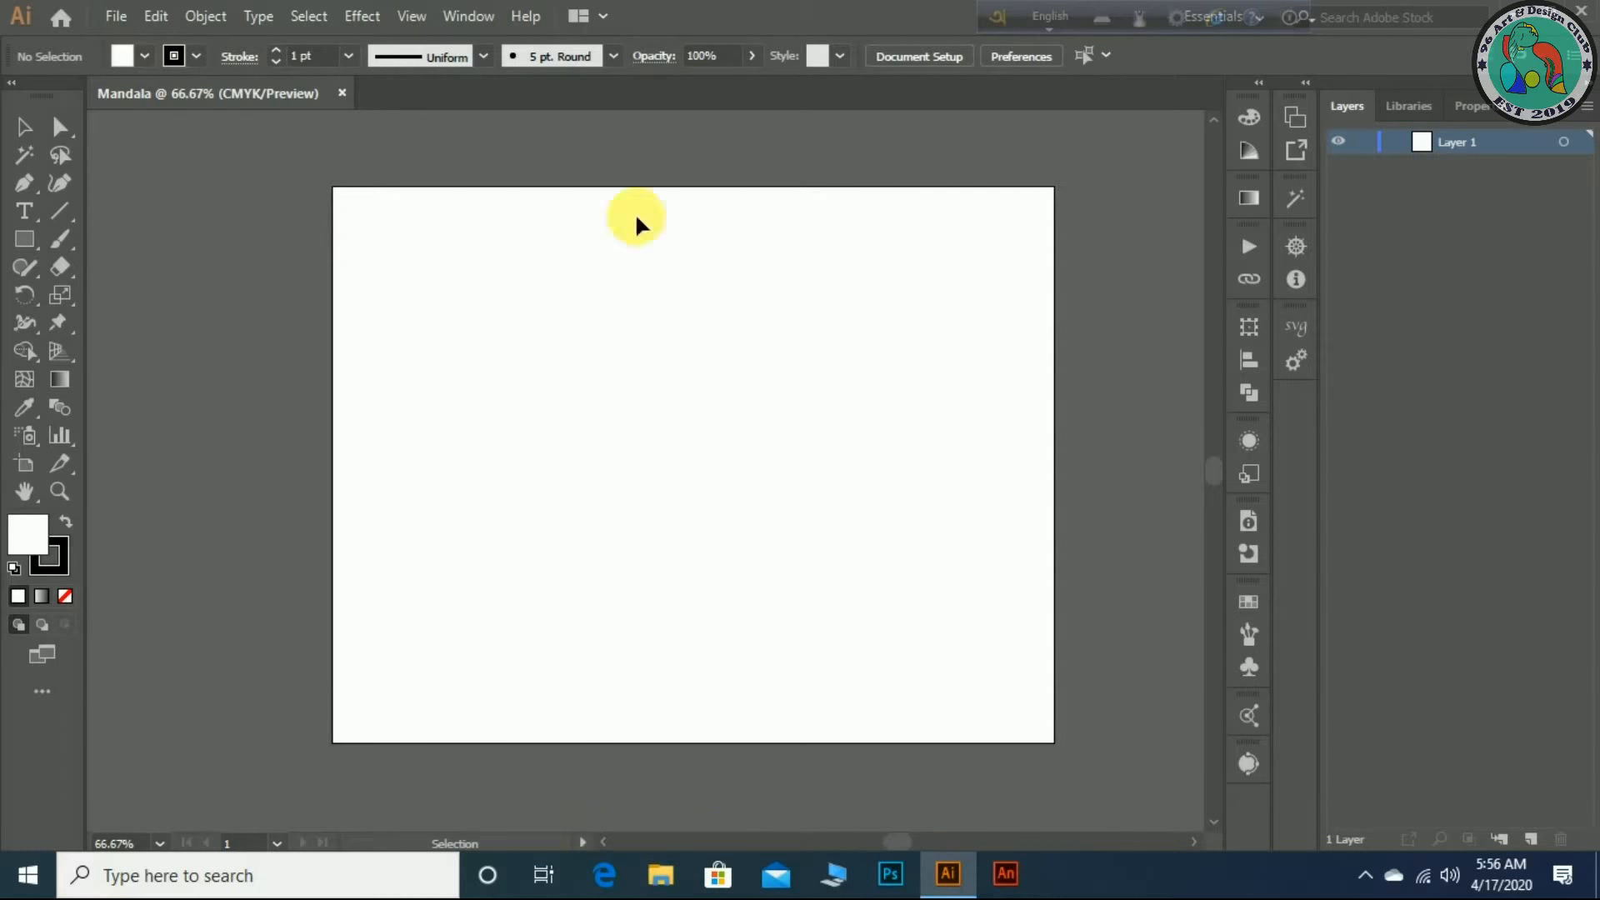
# - Draw a vertical line from the midpoint of the artboard's top edge to its centre and copy it rotated 45° about its lower end
pyautogui.click(60, 211)
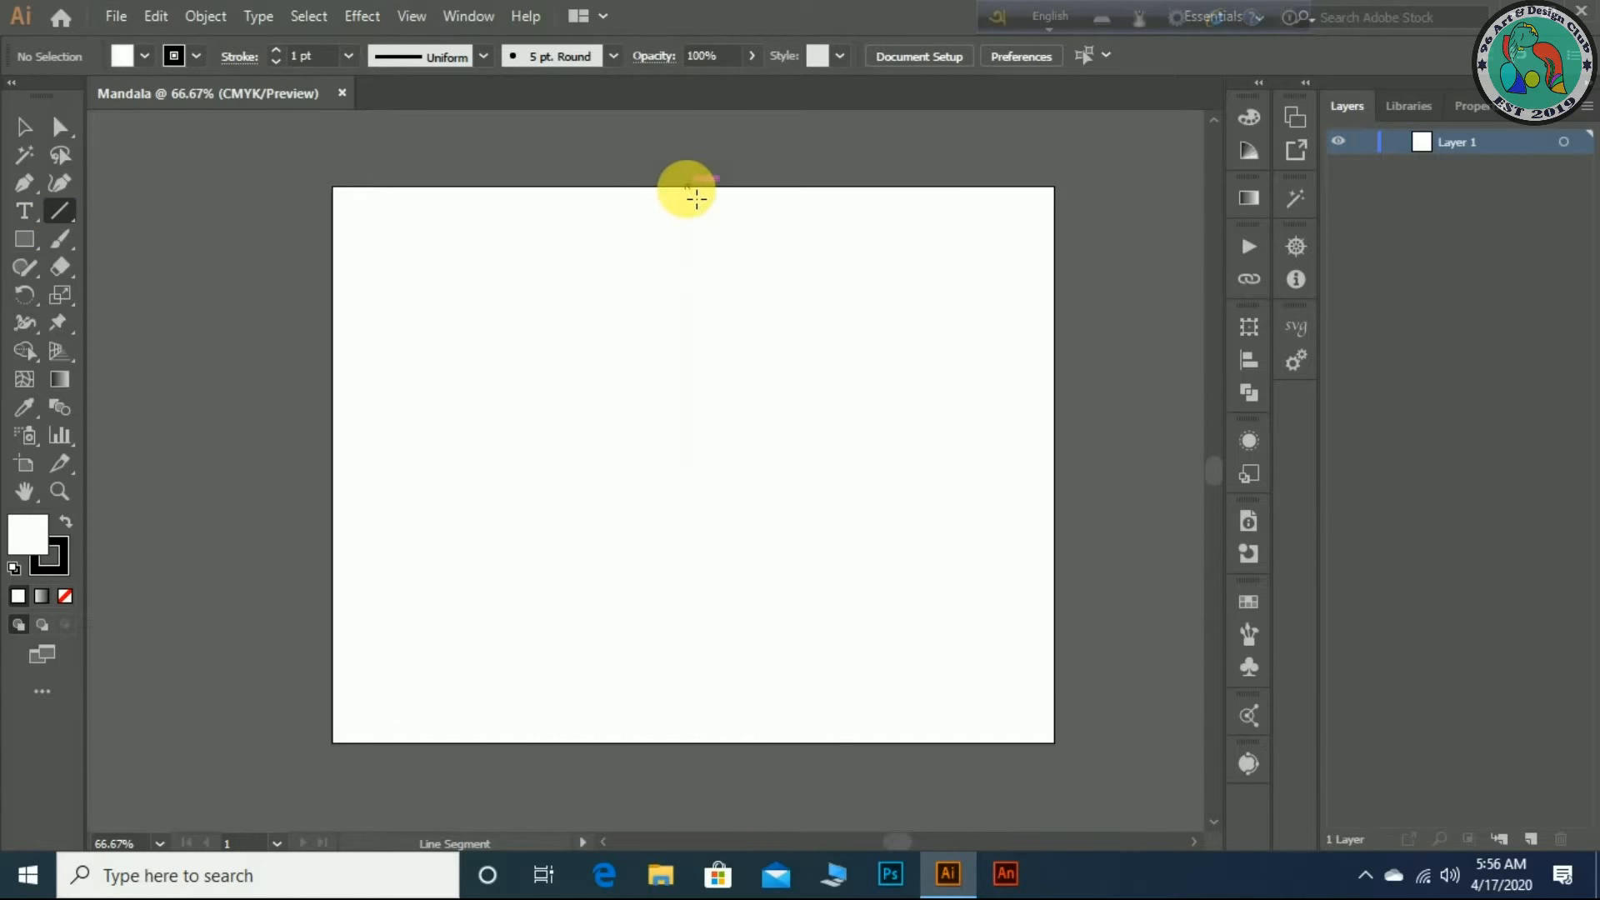
pyautogui.moveTo(693, 215); pyautogui.dragTo(709, 475)
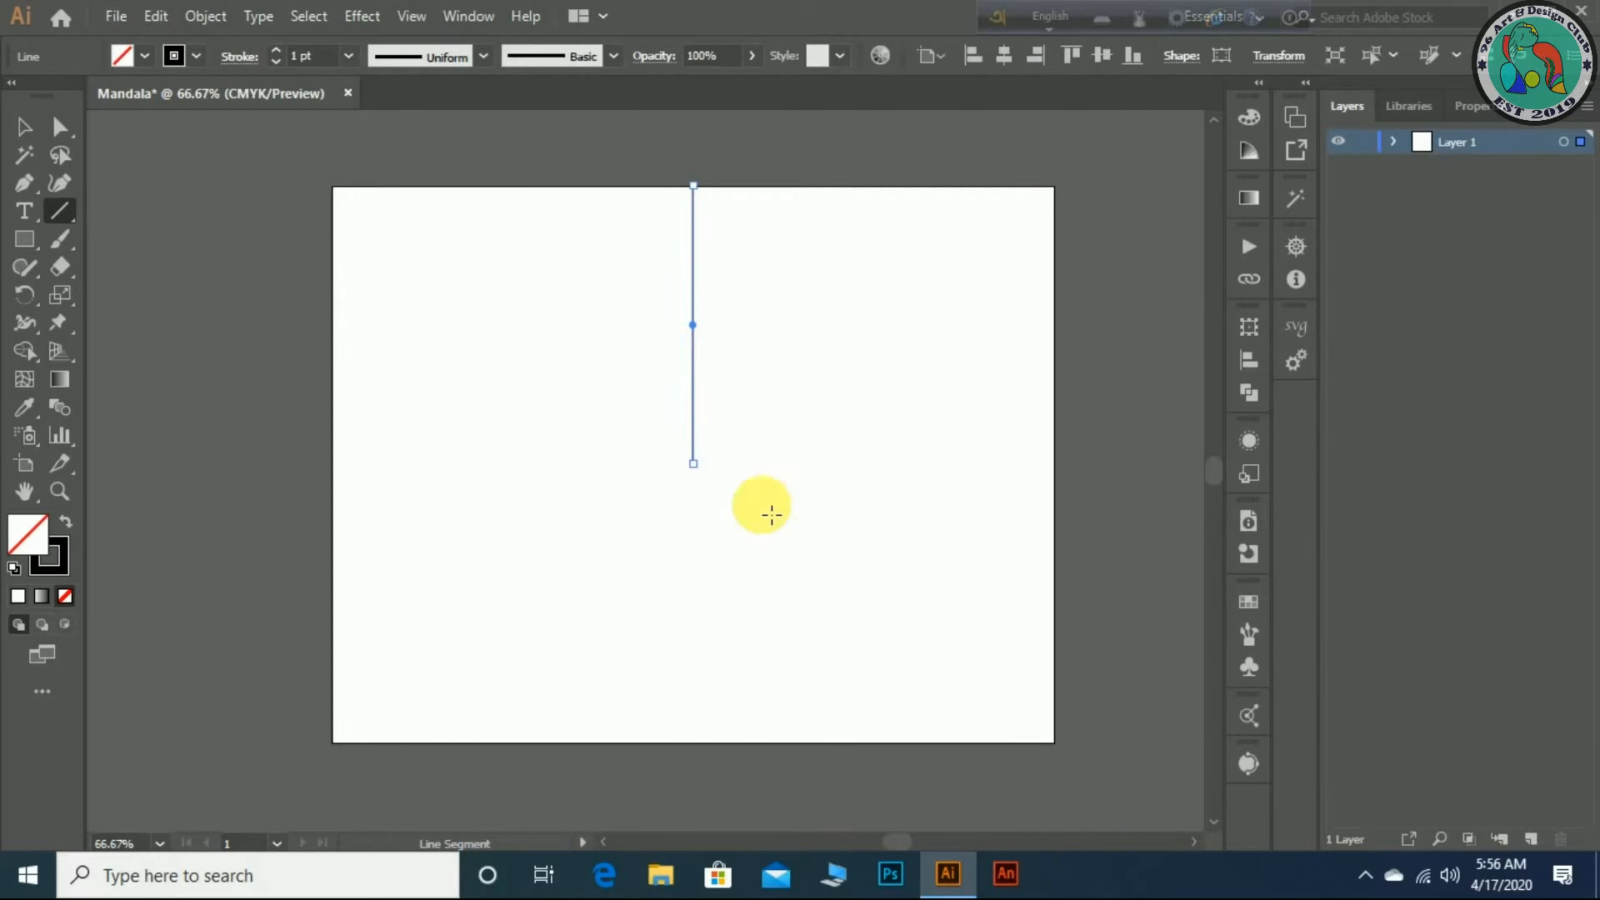
pyautogui.click(28, 292)
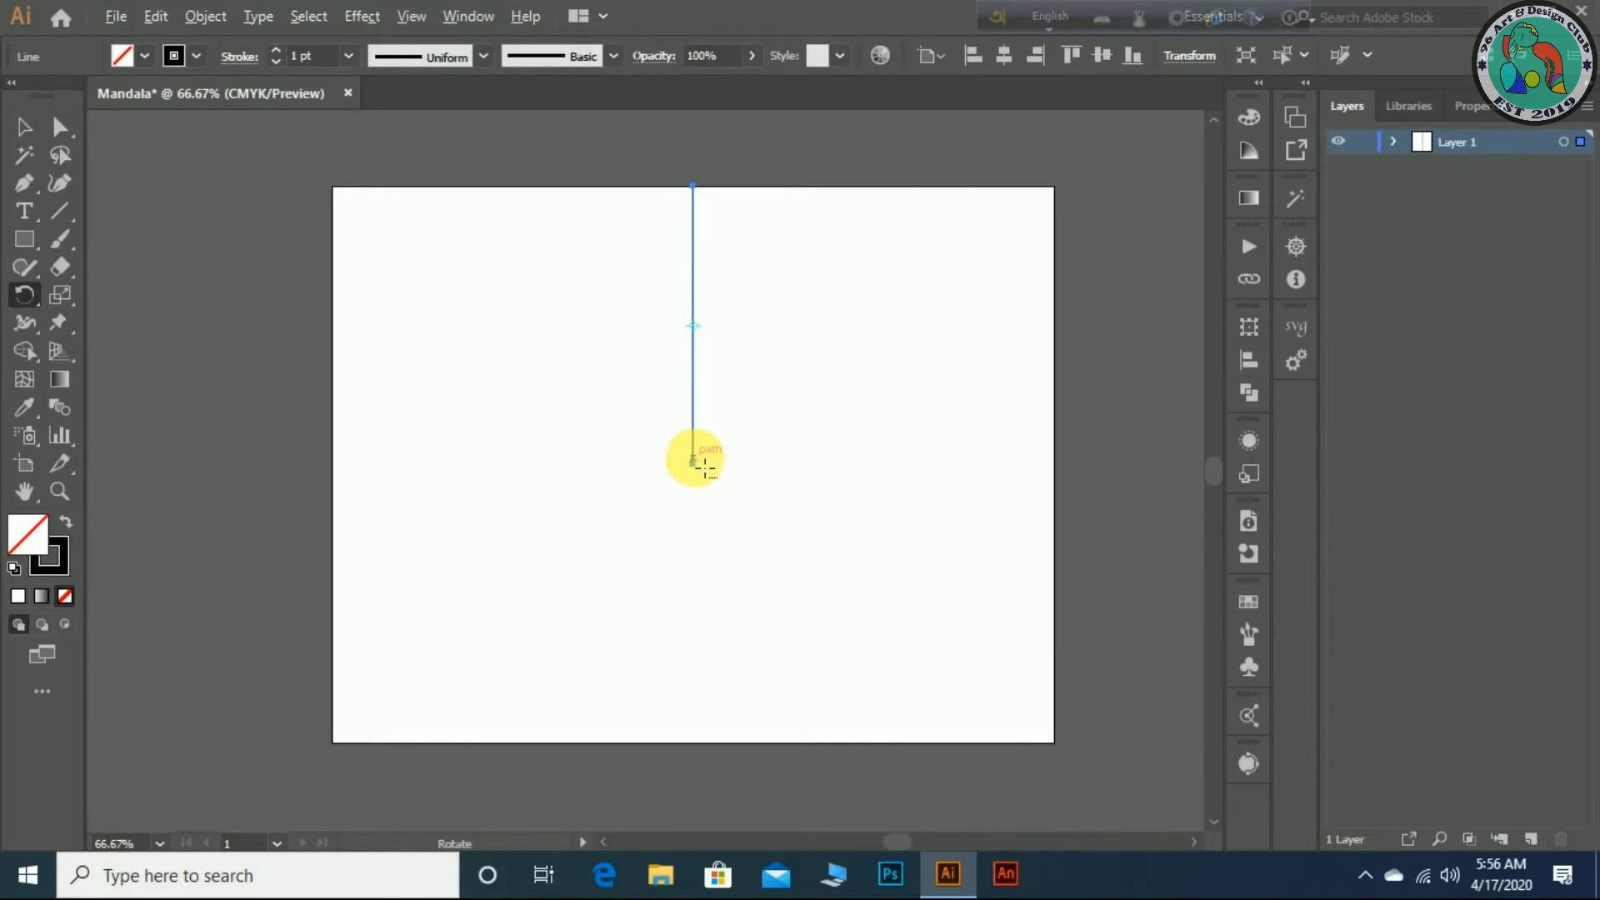
pyautogui.keyDown('alt'); pyautogui.click(702, 473); pyautogui.keyUp('alt')
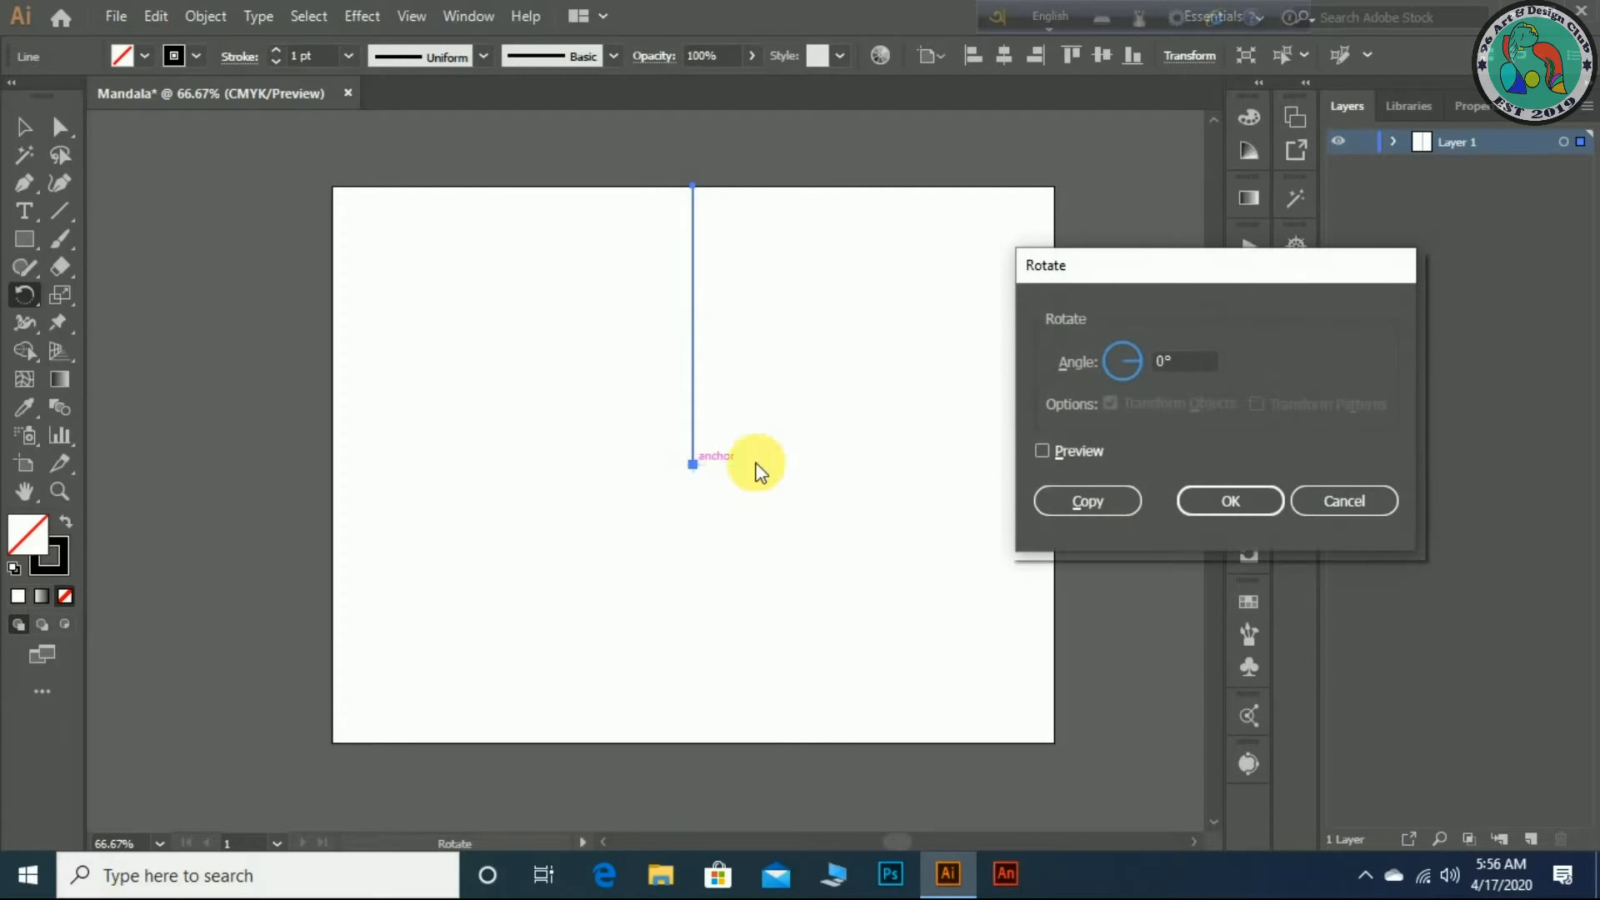
pyautogui.write('45')
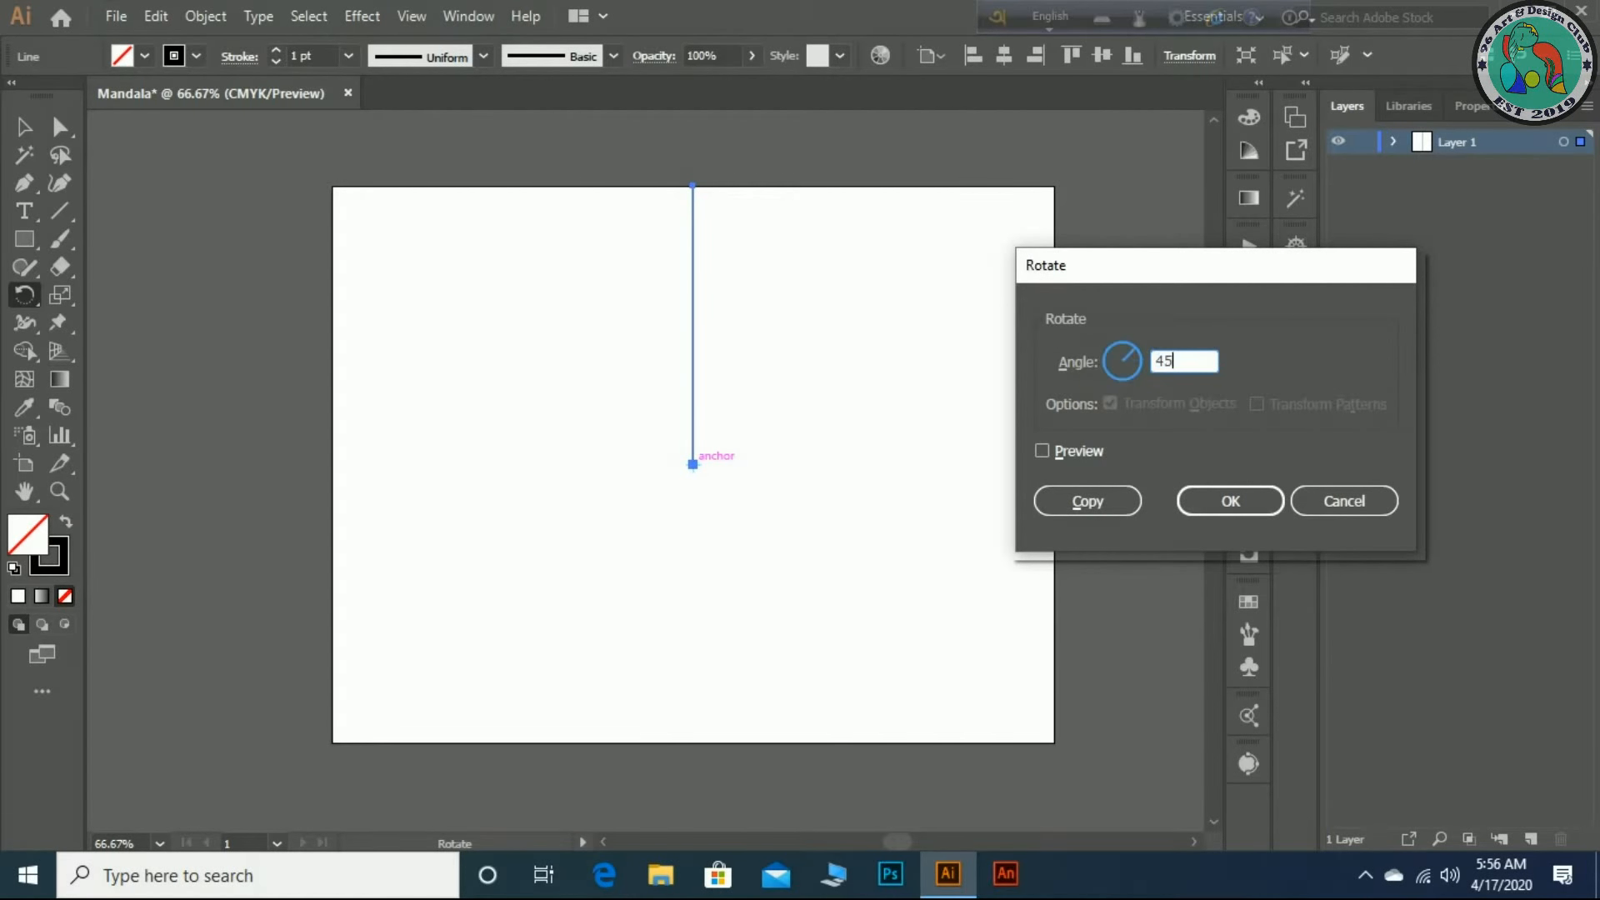
pyautogui.click(1088, 501)
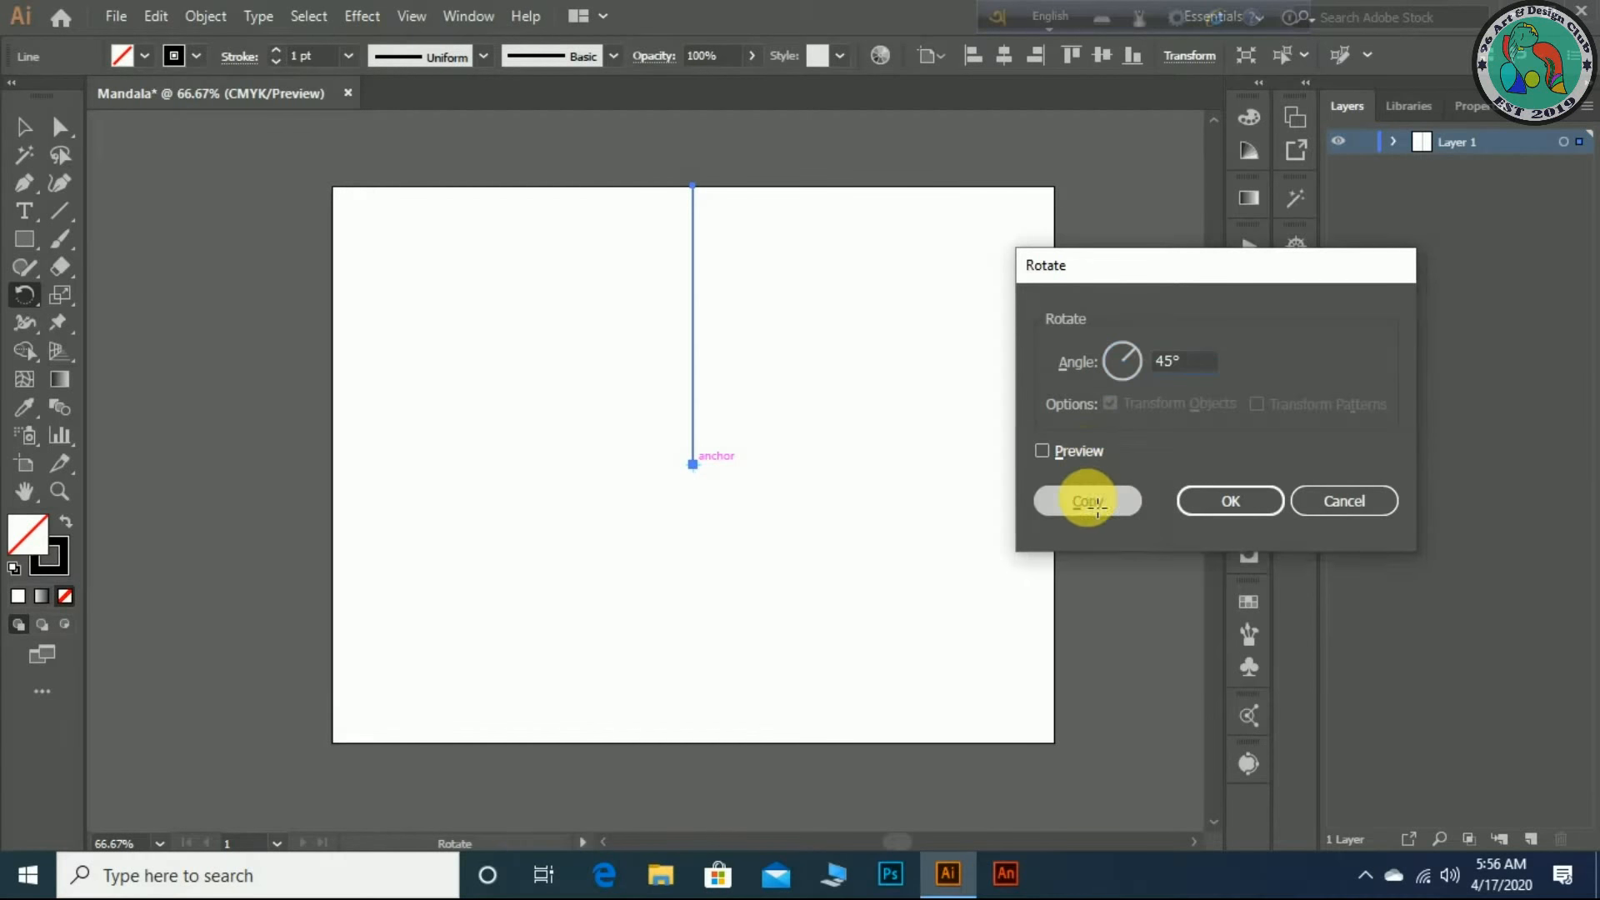
# - Repeat the 45° rotated copy six times to complete a star of eight lines around the artboard's centre
pyautogui.hotkey('ctrl', 'd')
pyautogui.hotkey('ctrl', 'd')
pyautogui.hotkey('ctrl', 'd')
pyautogui.hotkey('ctrl', 'd')
pyautogui.hotkey('ctrl', 'd')
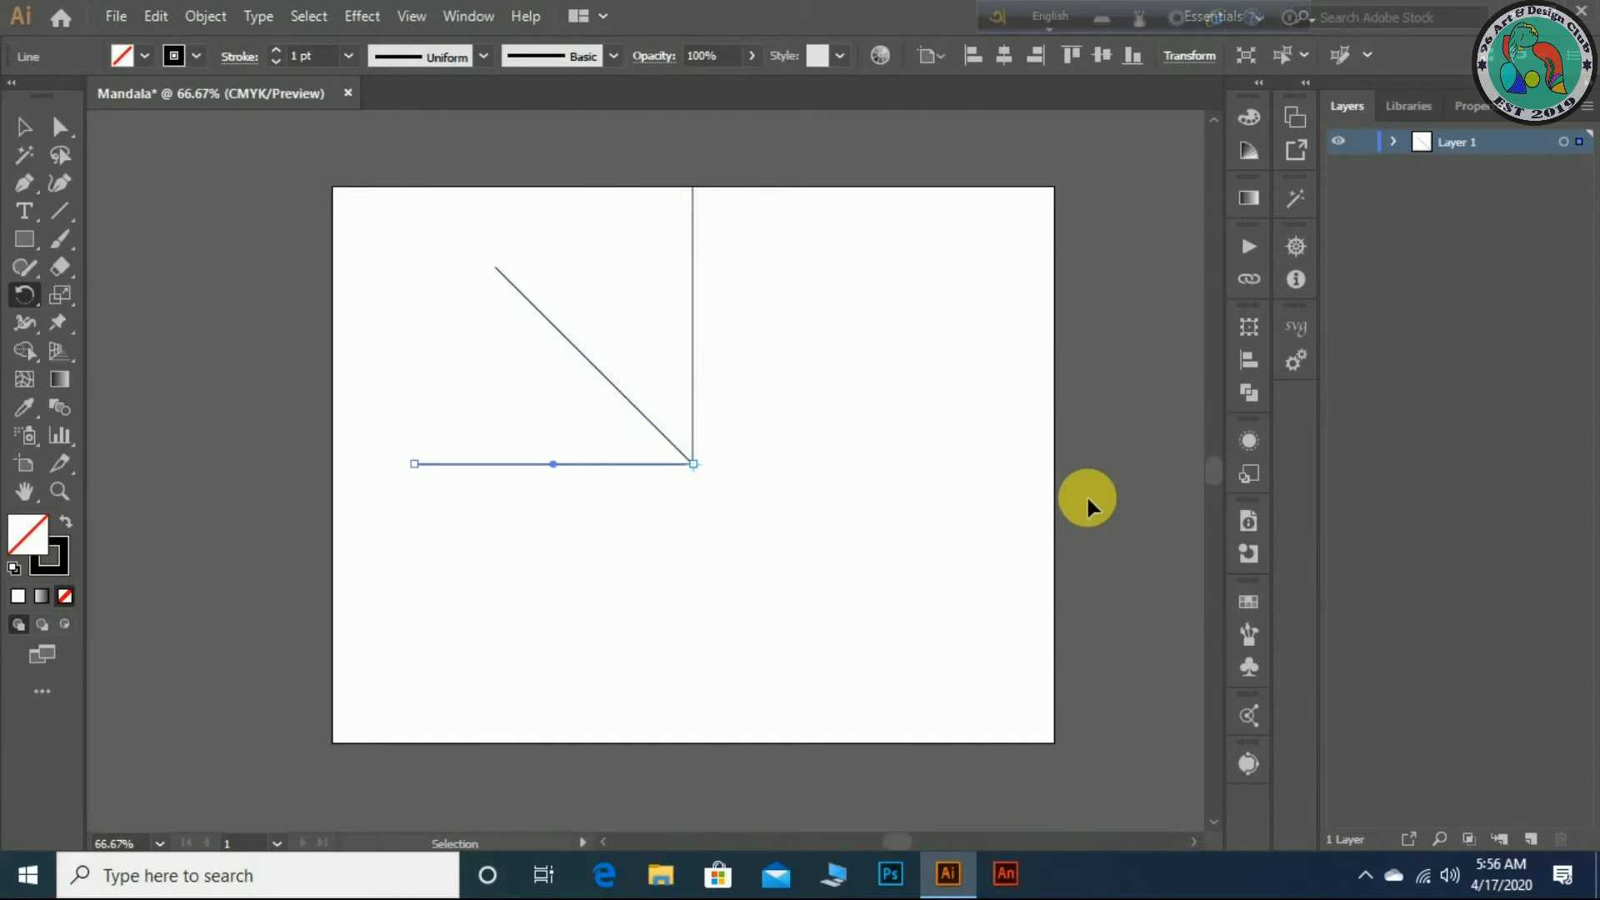
pyautogui.hotkey('ctrl', 'd')
# - Select all eight lines and make a copy of them rotated by 45°/2 about their common centre point
pyautogui.click(24, 127)
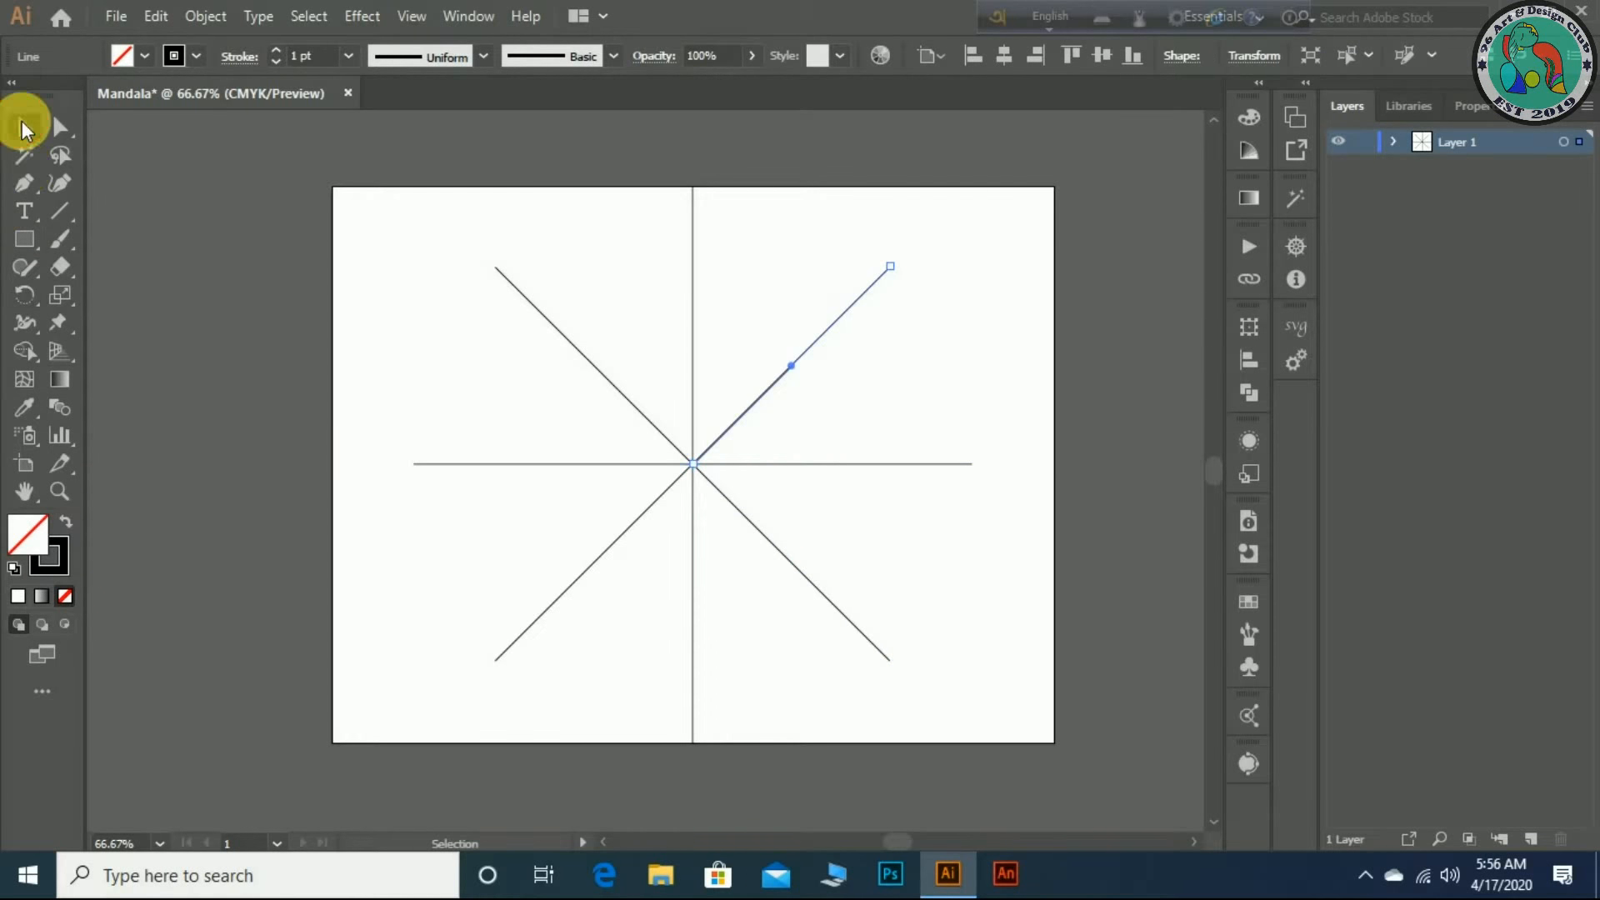
pyautogui.moveTo(424, 248); pyautogui.dragTo(1004, 658)
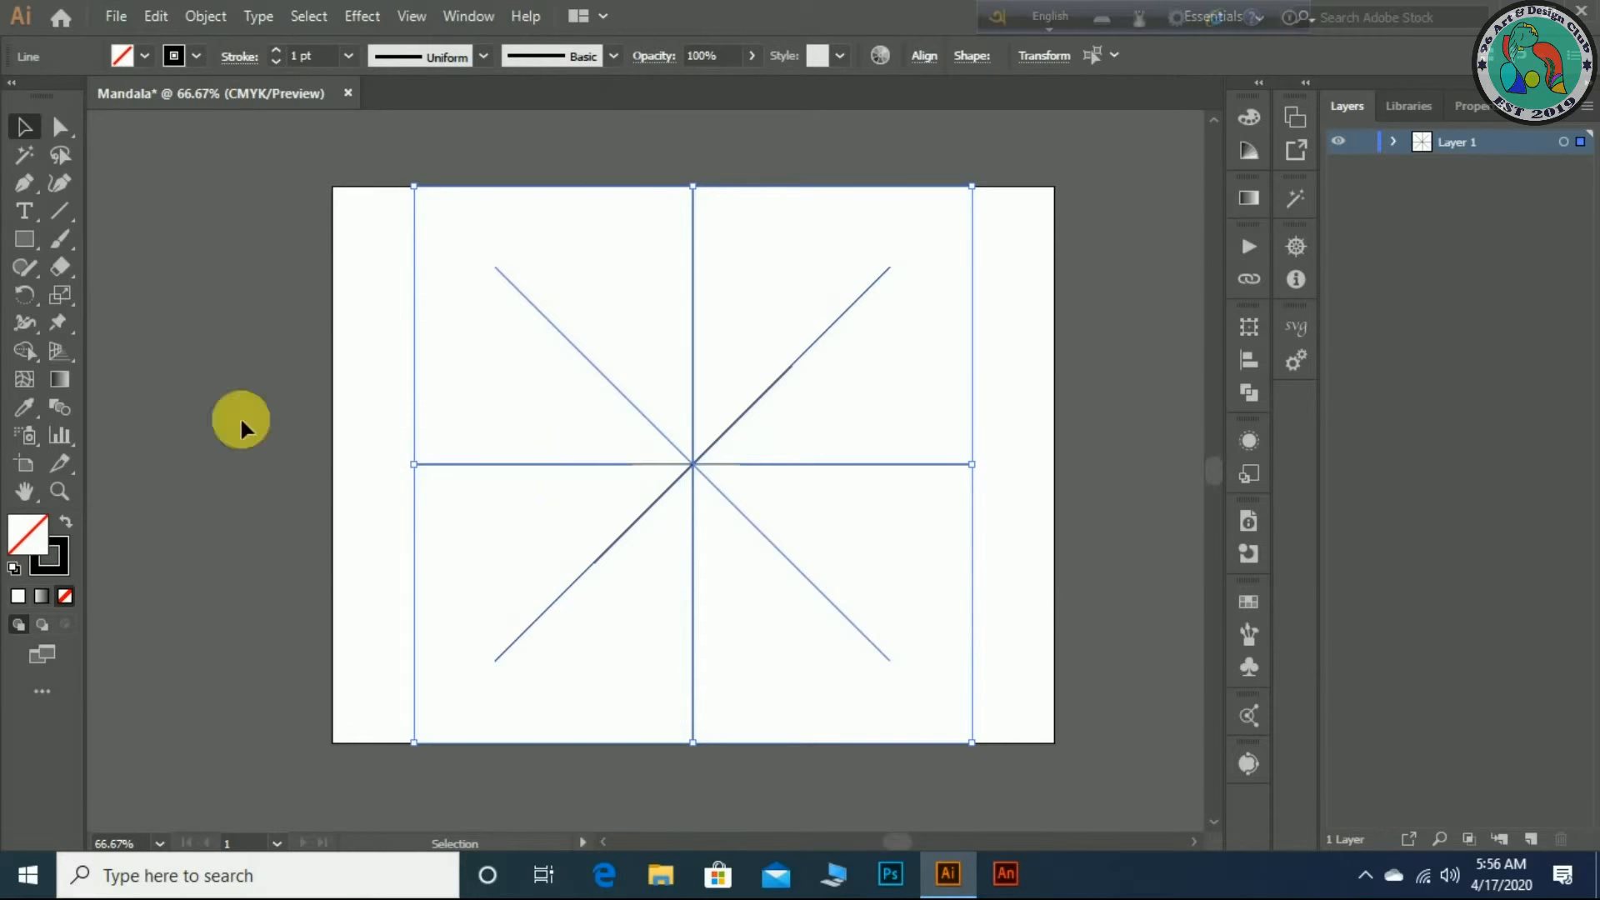
pyautogui.click(25, 294)
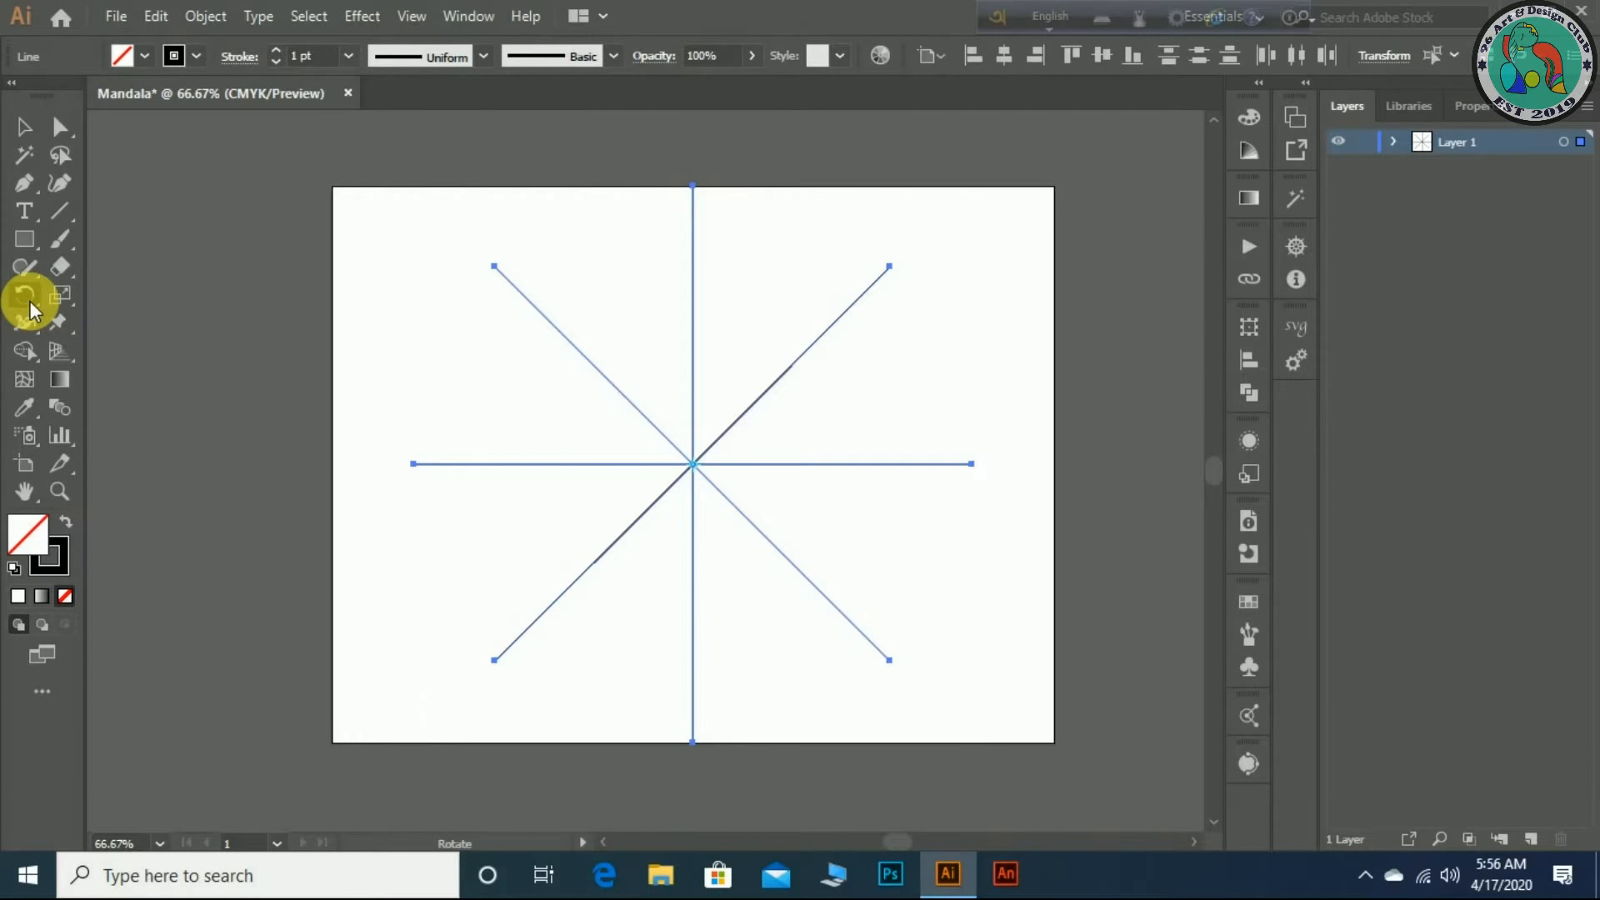
pyautogui.keyDown('alt'); pyautogui.click(692, 464); pyautogui.keyUp('alt')
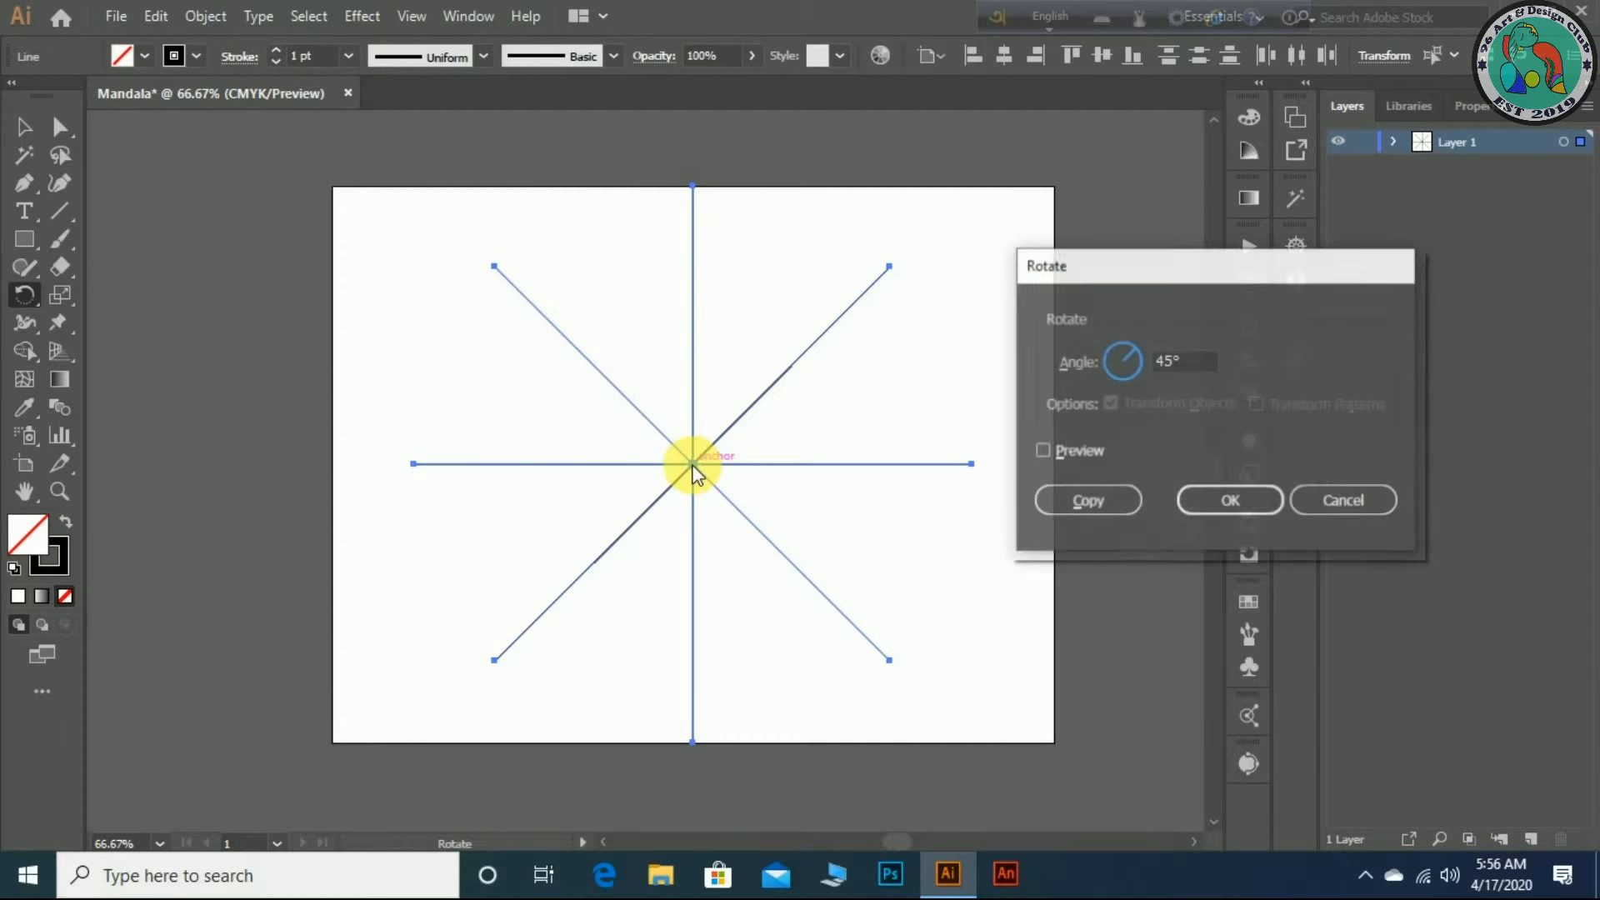
pyautogui.click(1198, 372)
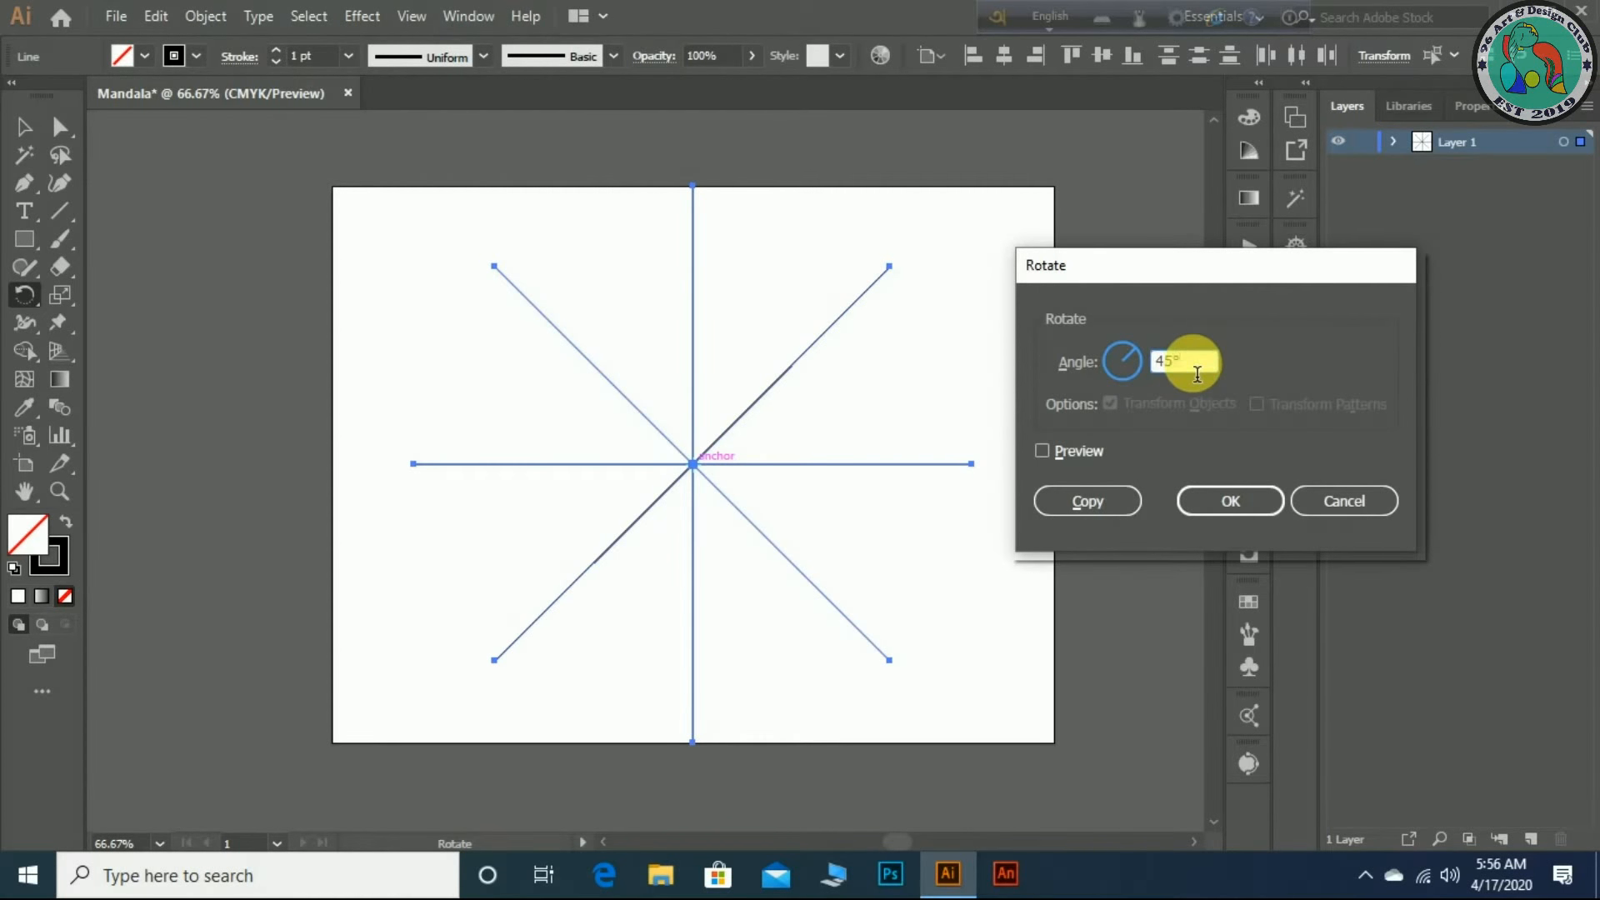
pyautogui.doubleClick(1197, 372)
pyautogui.write('22.5')
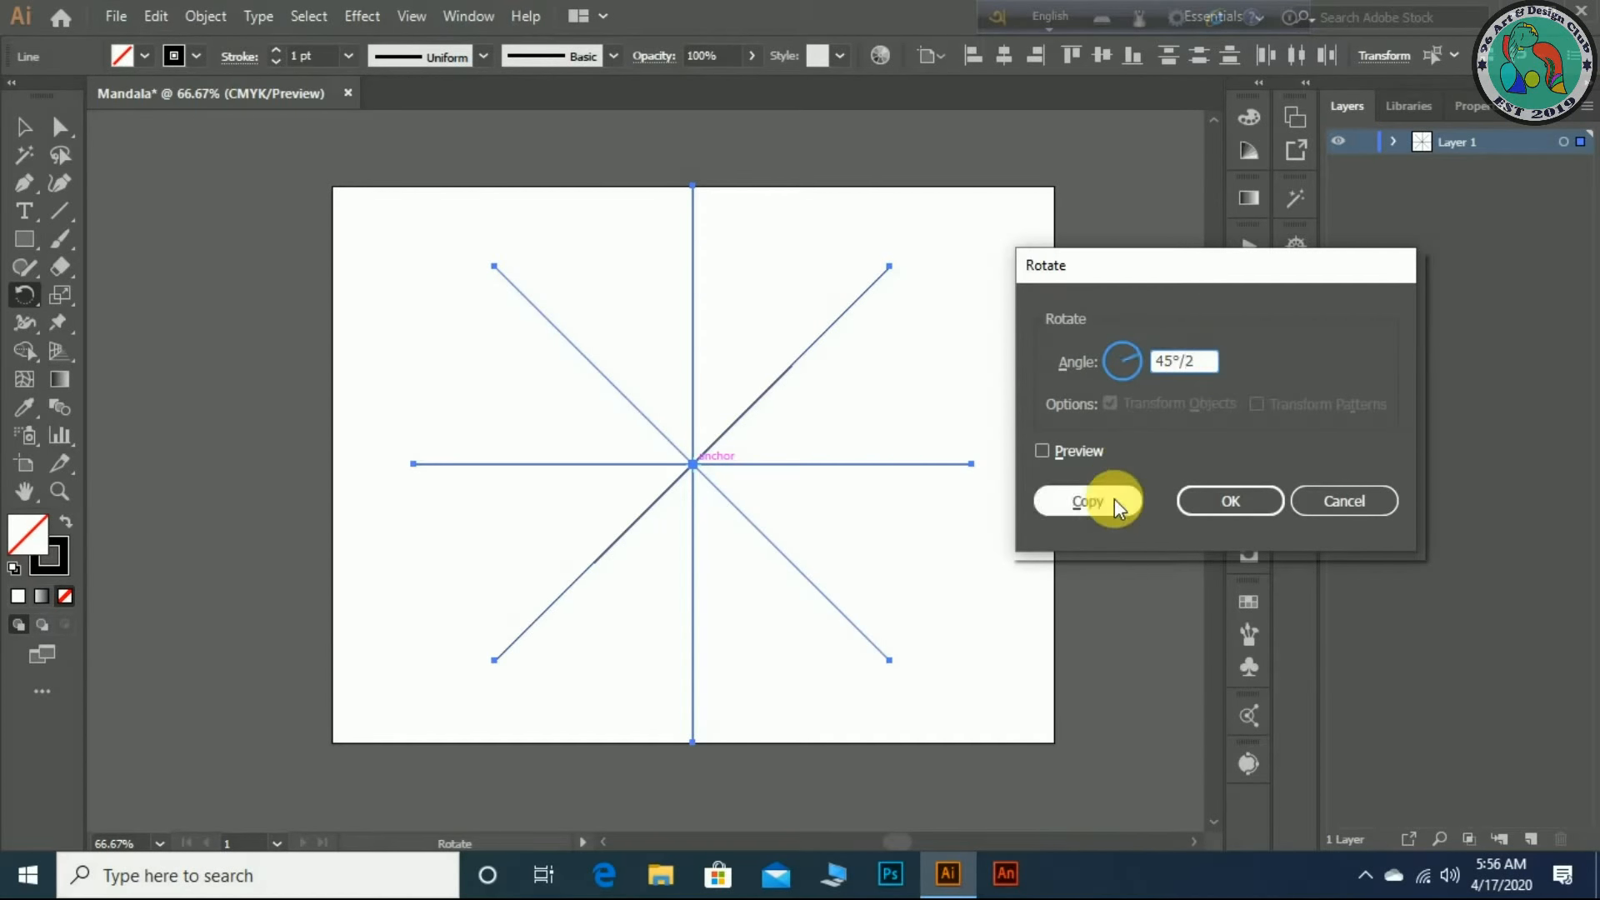
pyautogui.click(1113, 500)
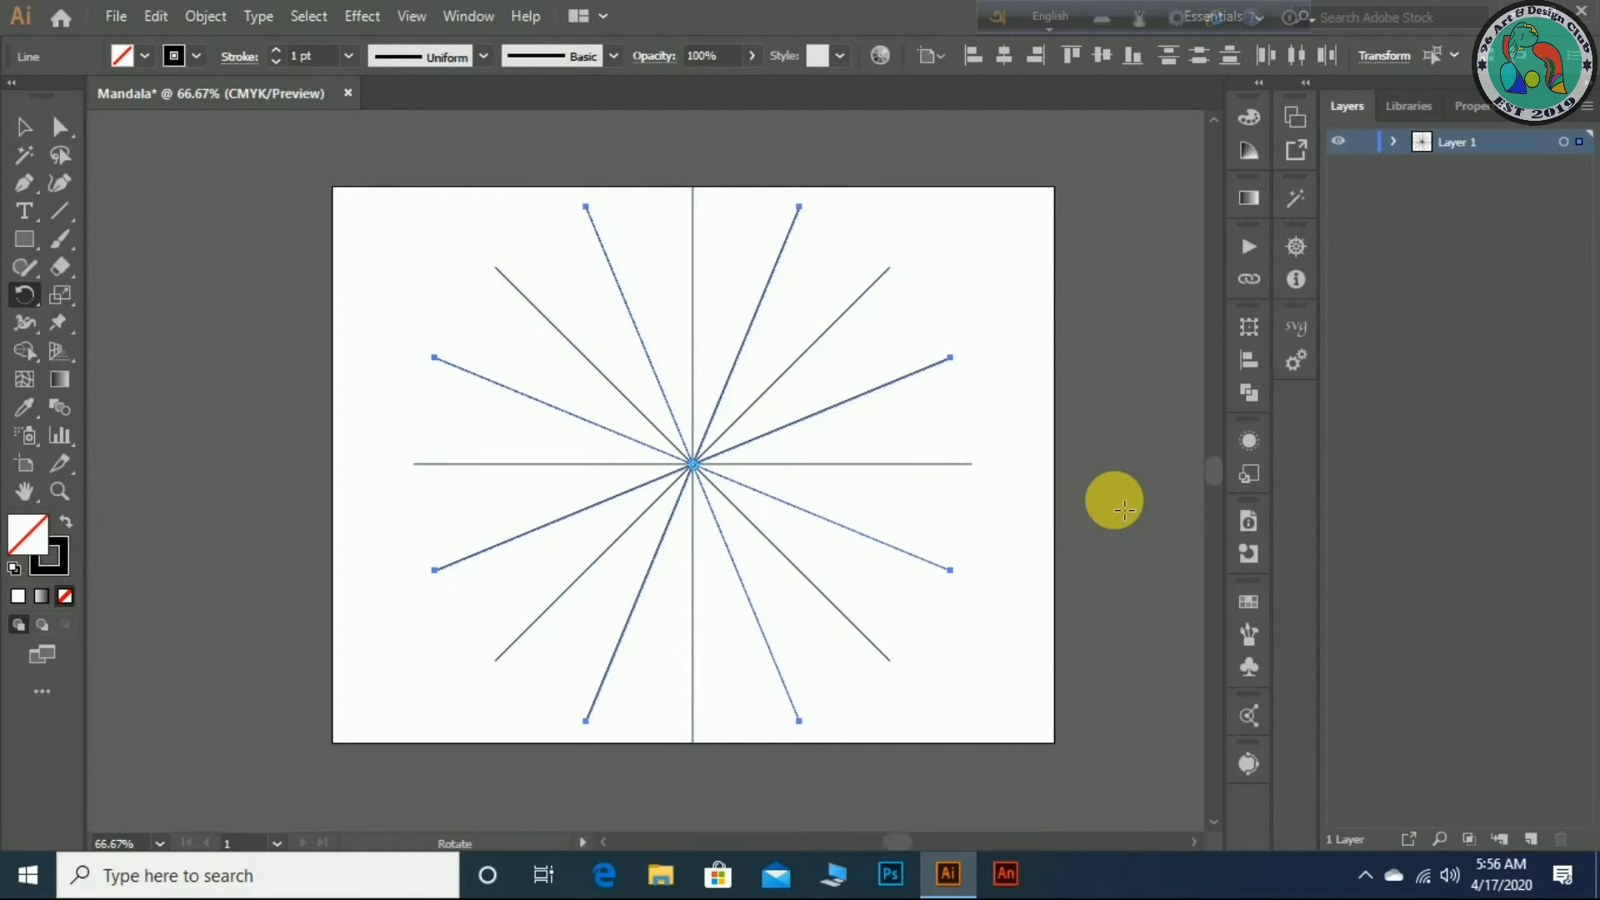
# - Select all the radial lines, stretch them horizontally to the artboard's left and right edges, and deselect them
pyautogui.click(25, 133)
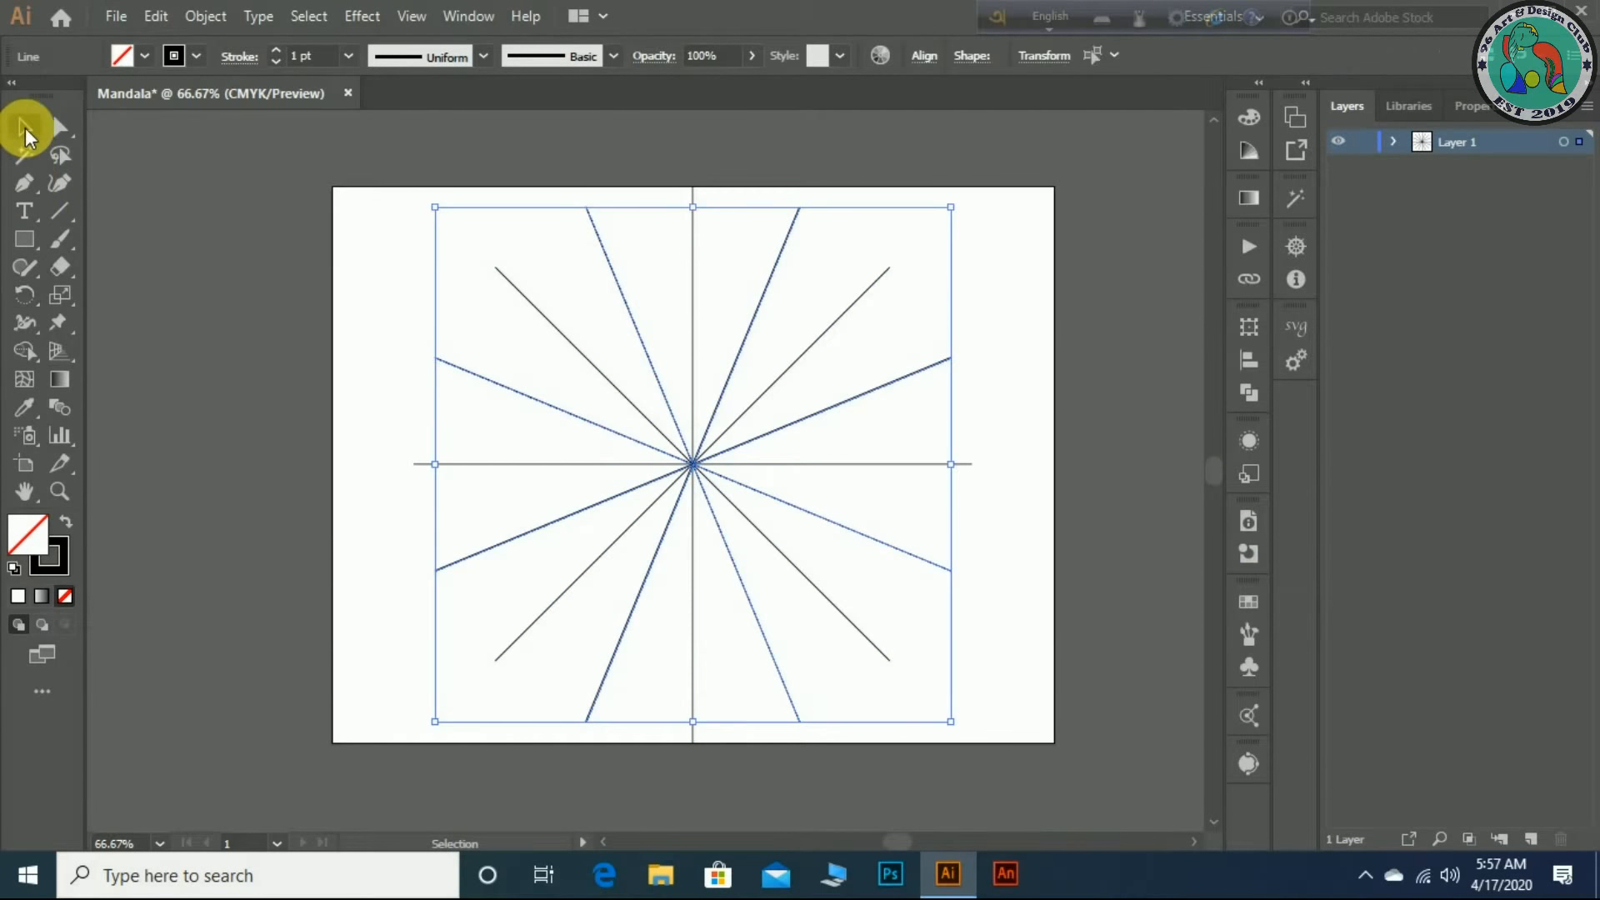
pyautogui.moveTo(412, 265); pyautogui.dragTo(996, 739)
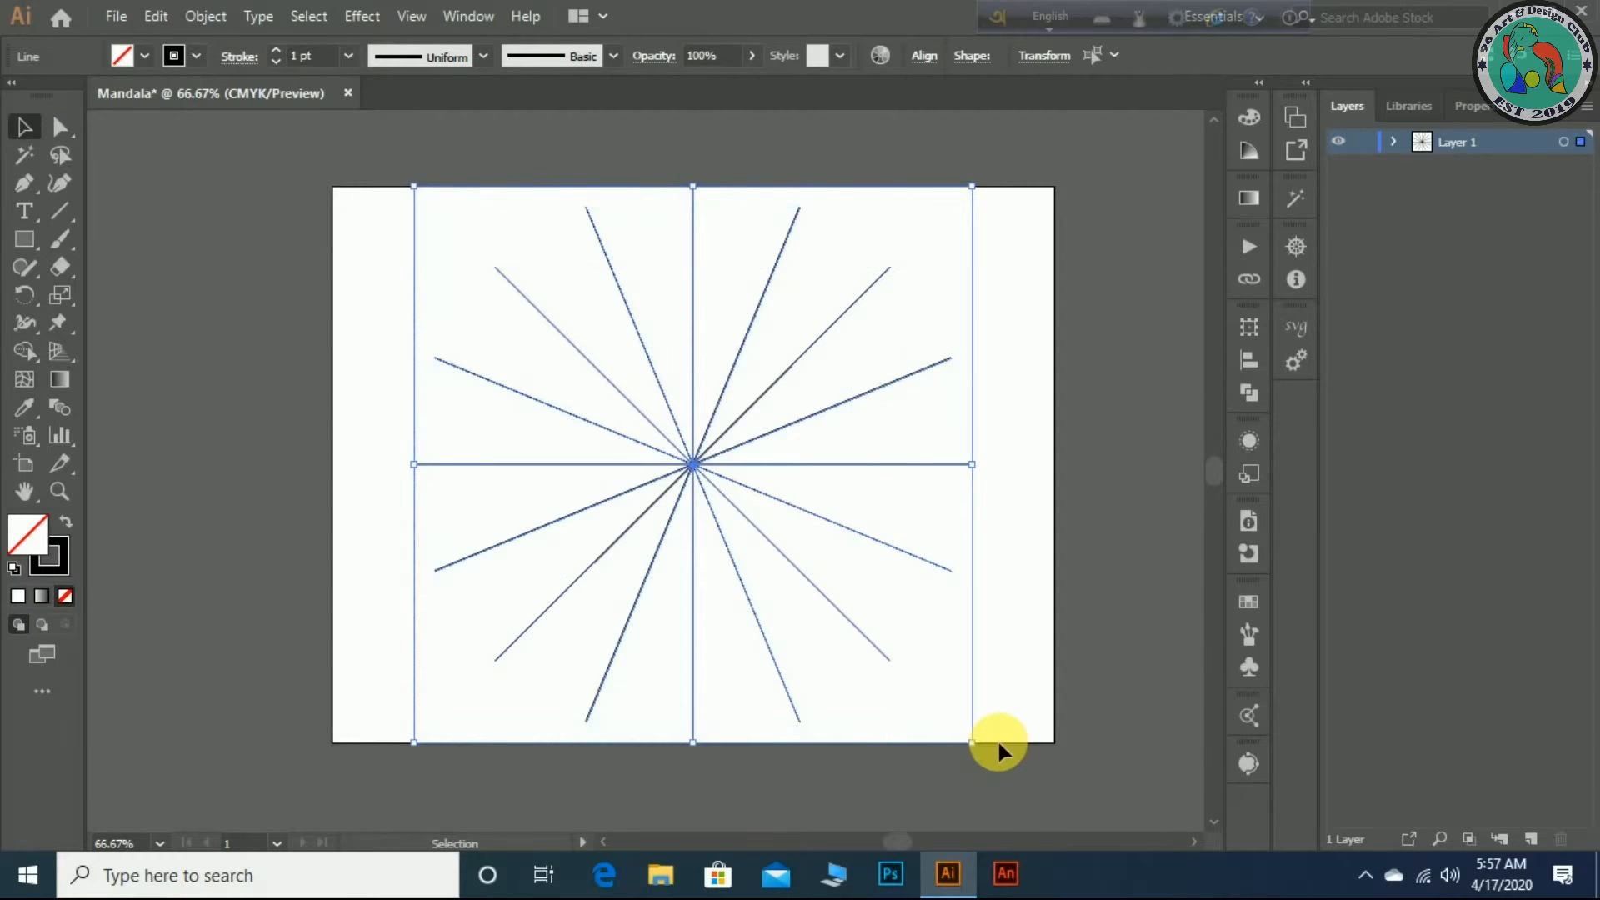
pyautogui.moveTo(418, 474); pyautogui.dragTo(335, 475)
pyautogui.moveTo(977, 468); pyautogui.dragTo(1054, 465)
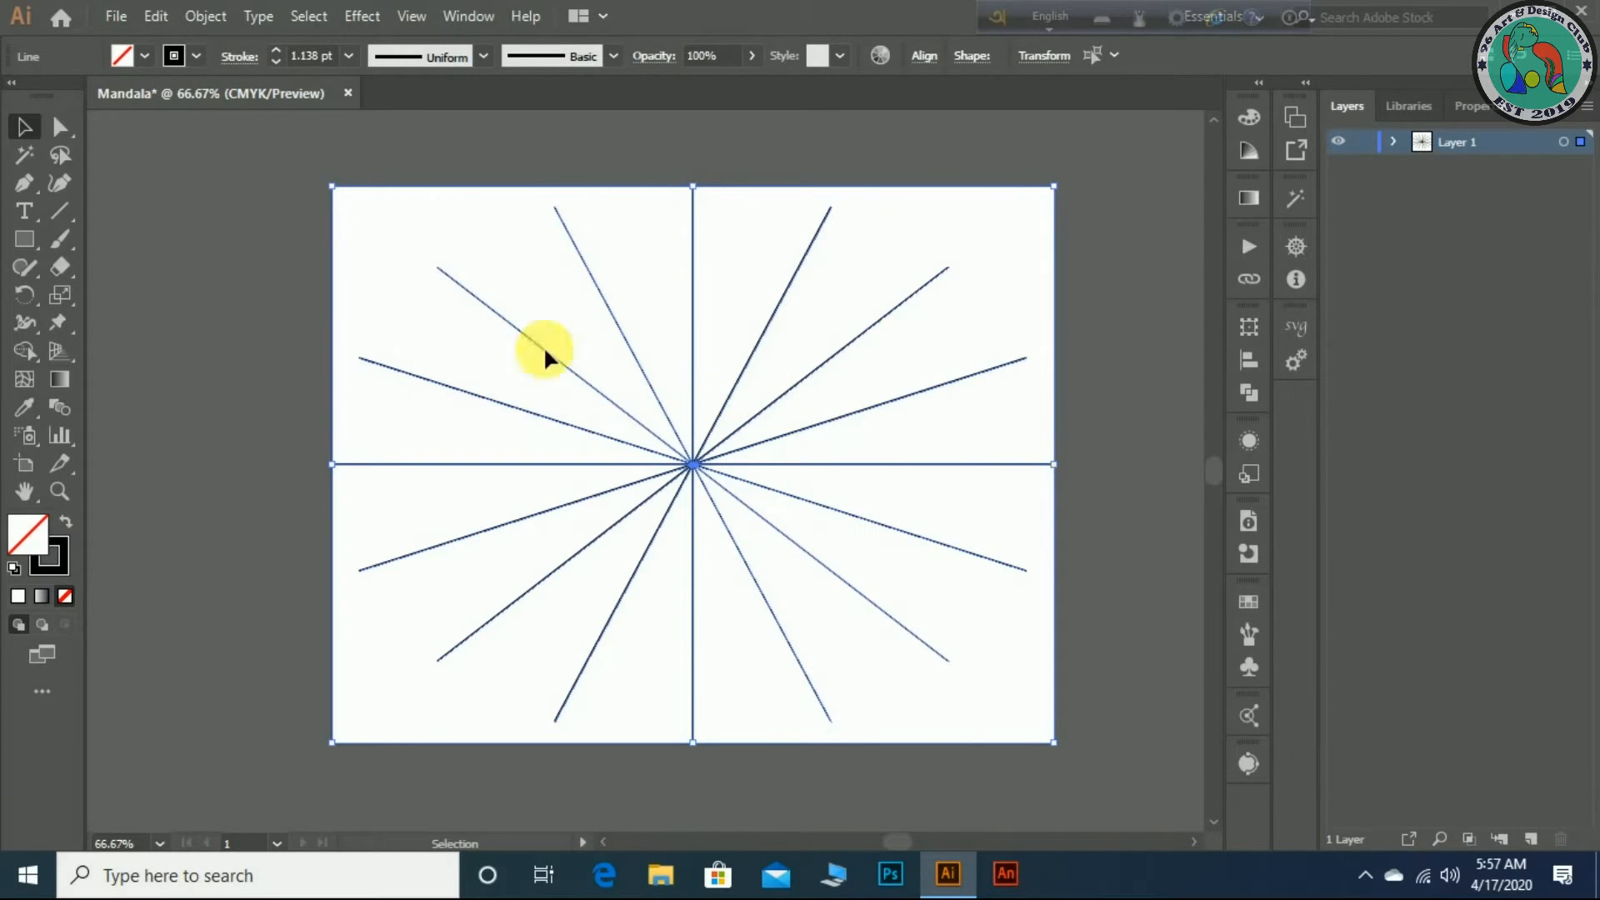
pyautogui.click(386, 247)
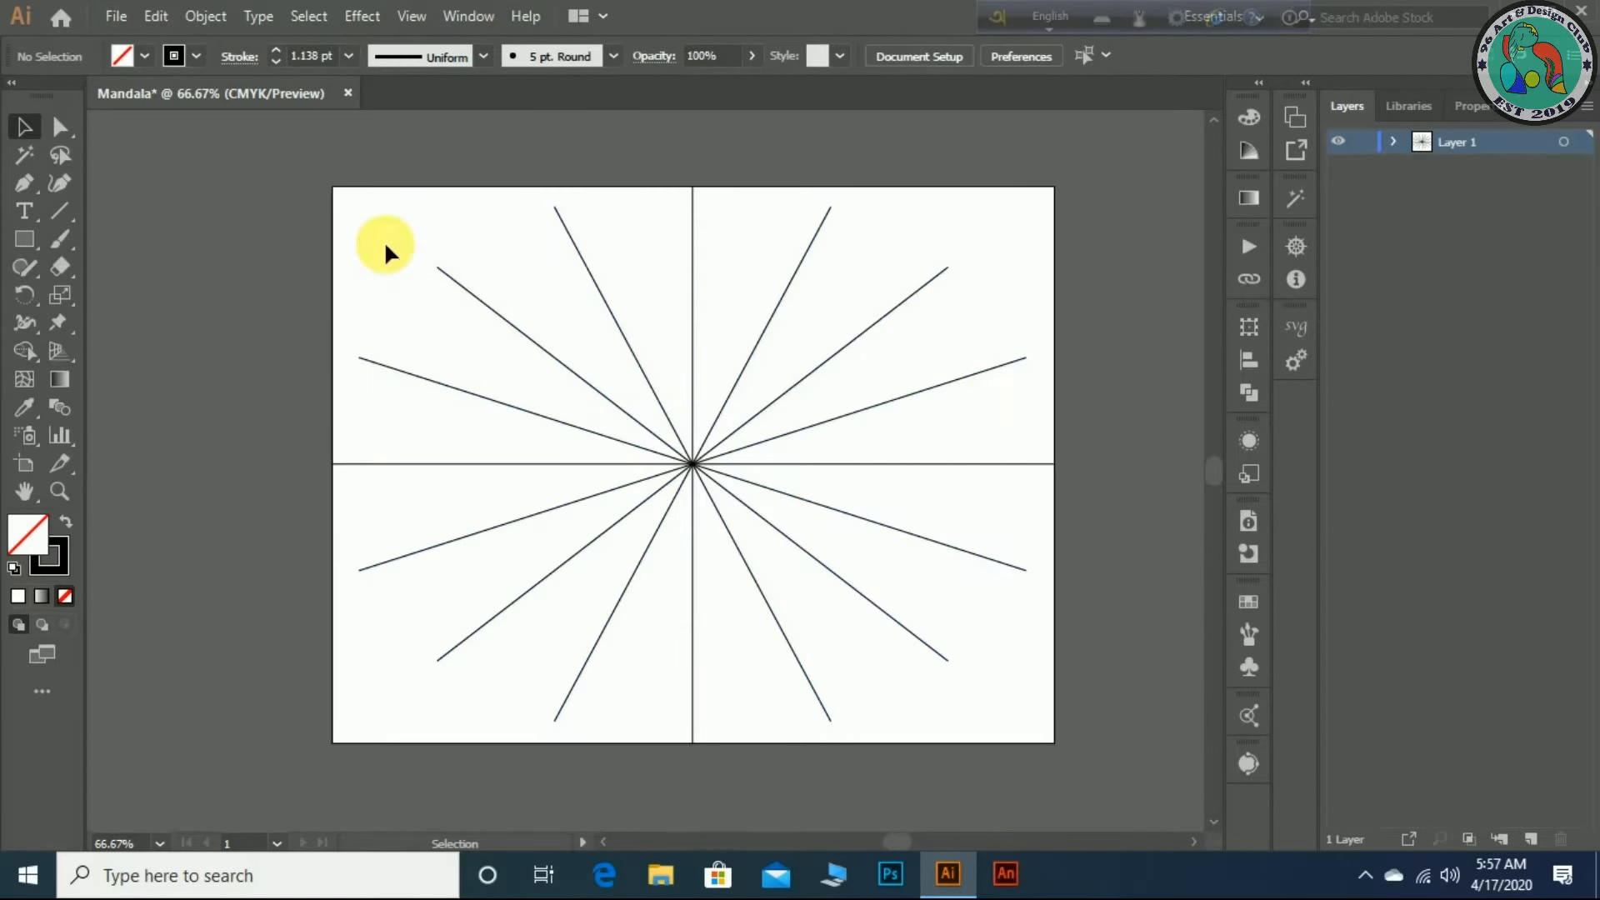
# - Draw a small circle centred on the crossing of the radial lines and apply the 5 pt. Round brush to its stroke
pyautogui.click(28, 243)
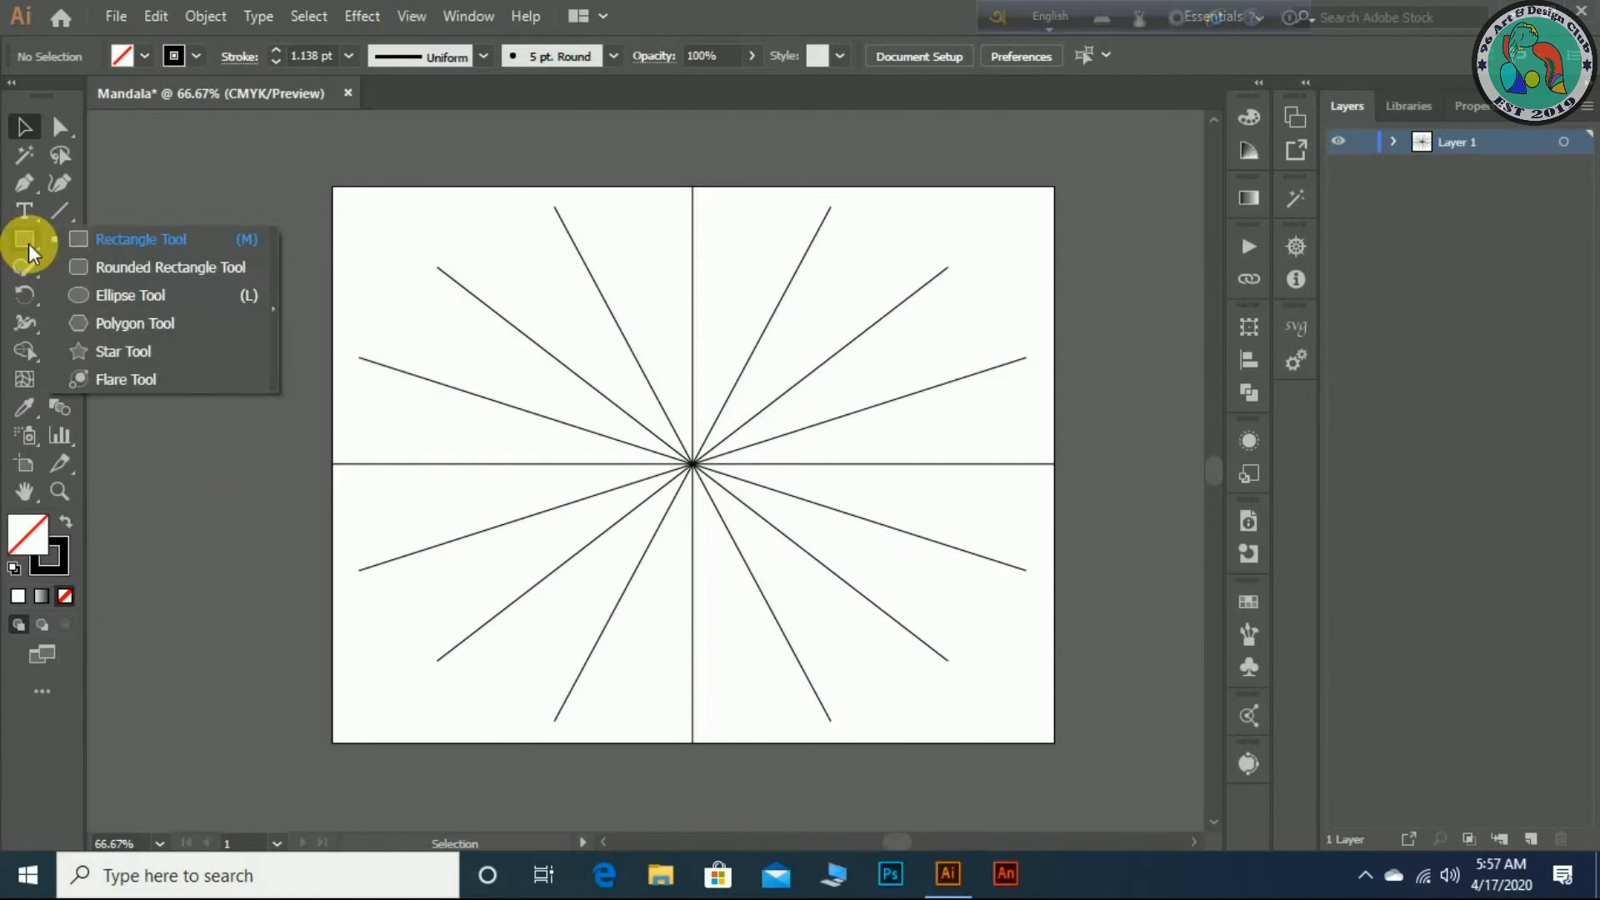
pyautogui.click(103, 299)
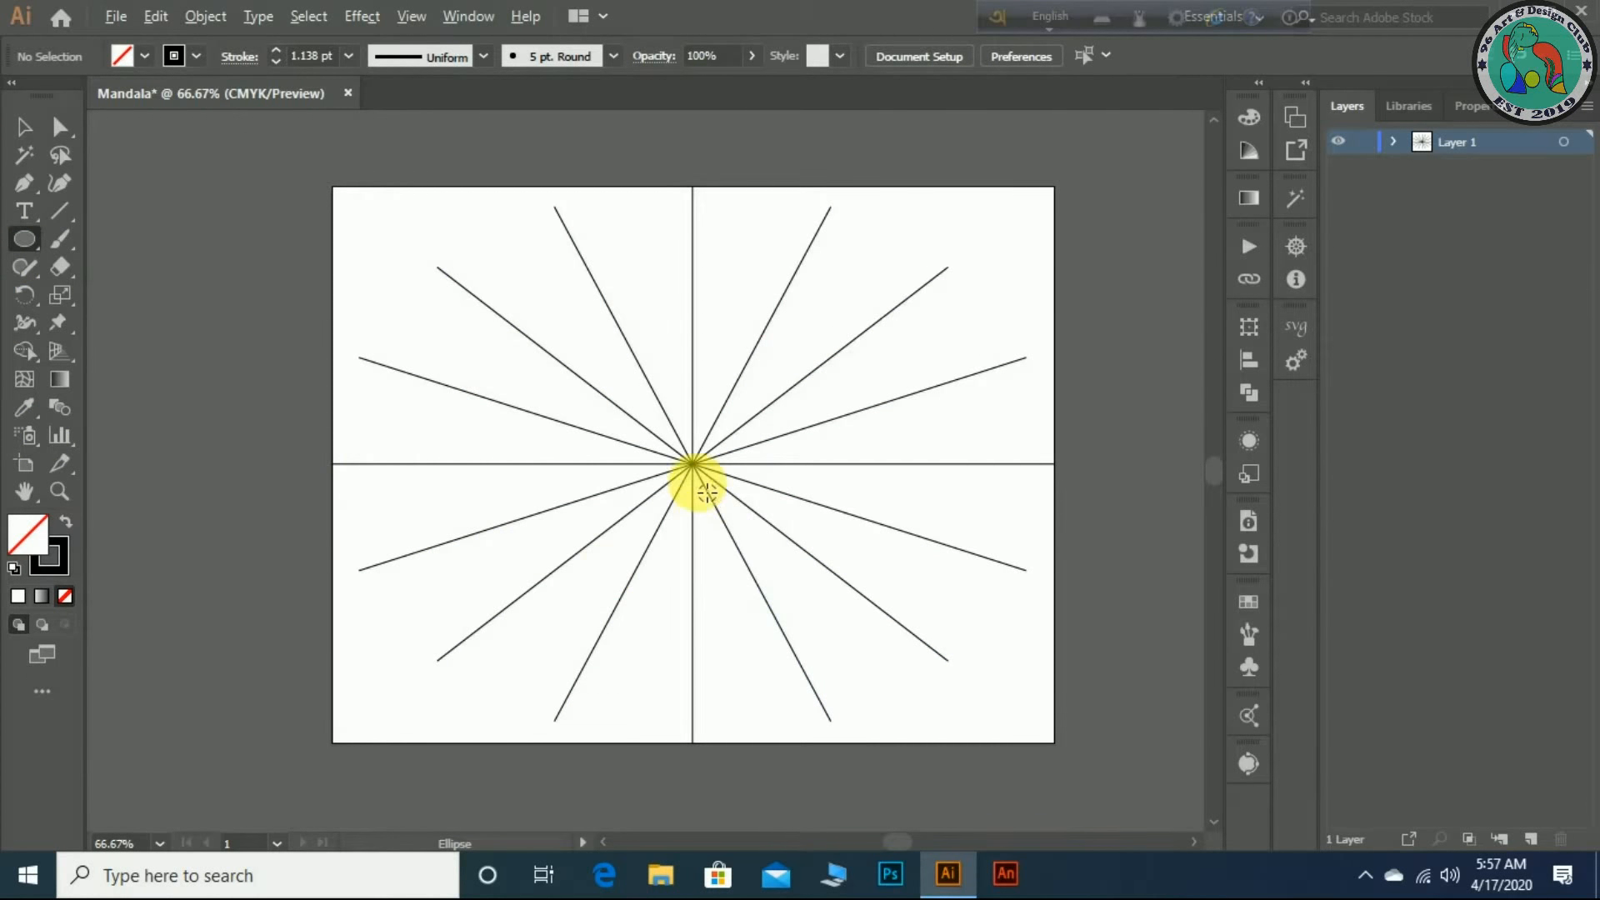
pyautogui.moveTo(694, 464); pyautogui.dragTo(734, 504)
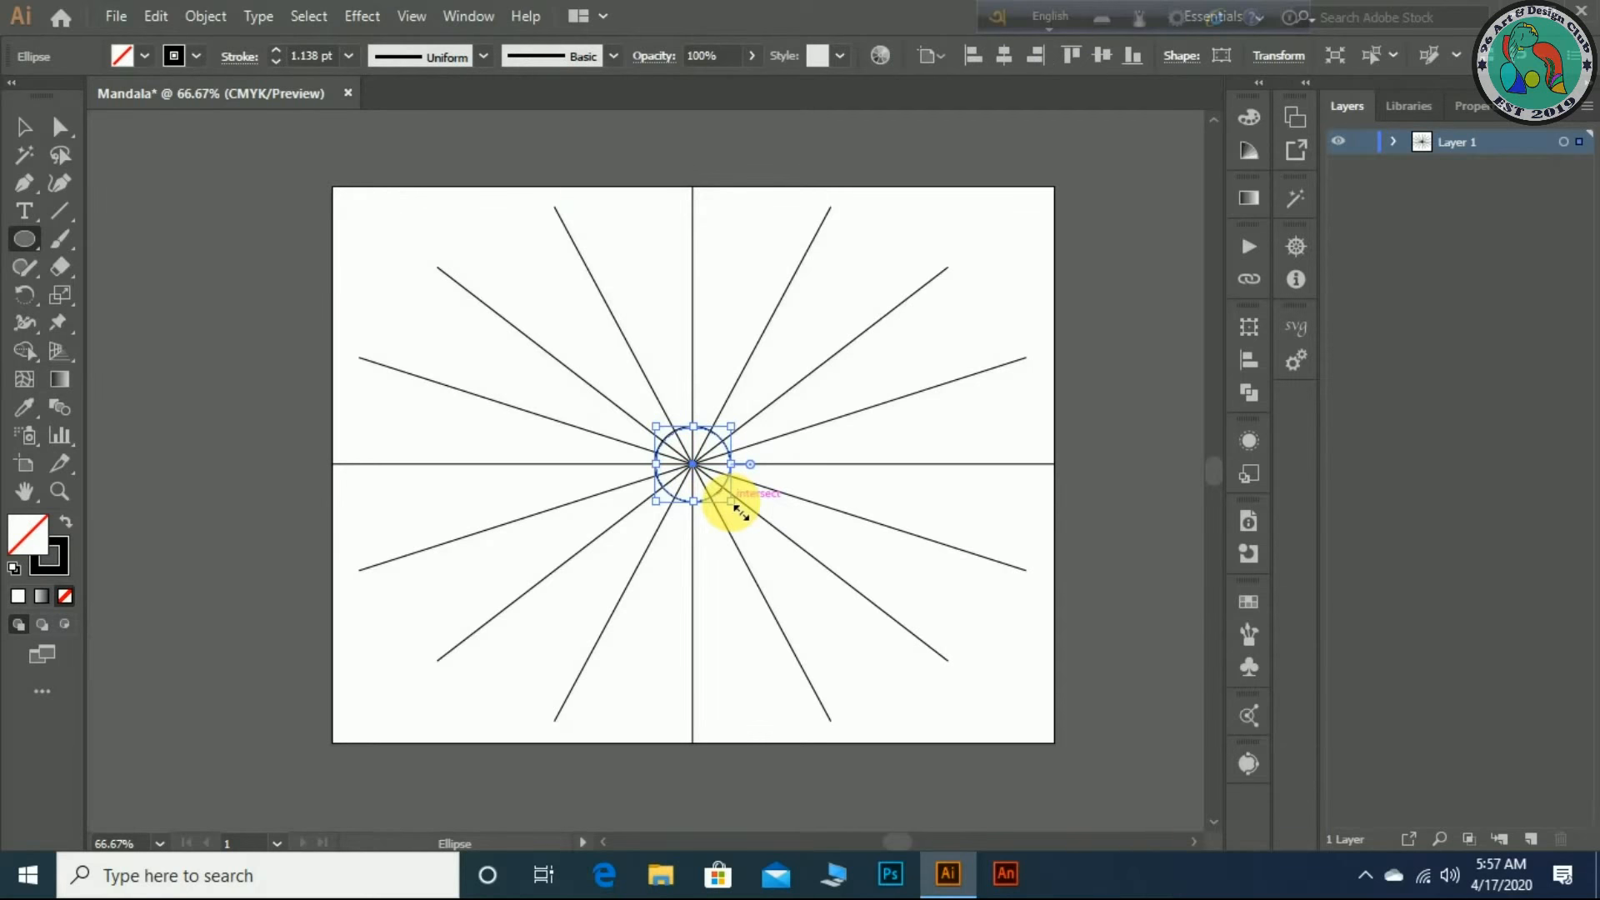
pyautogui.click(611, 58)
pyautogui.click(403, 106)
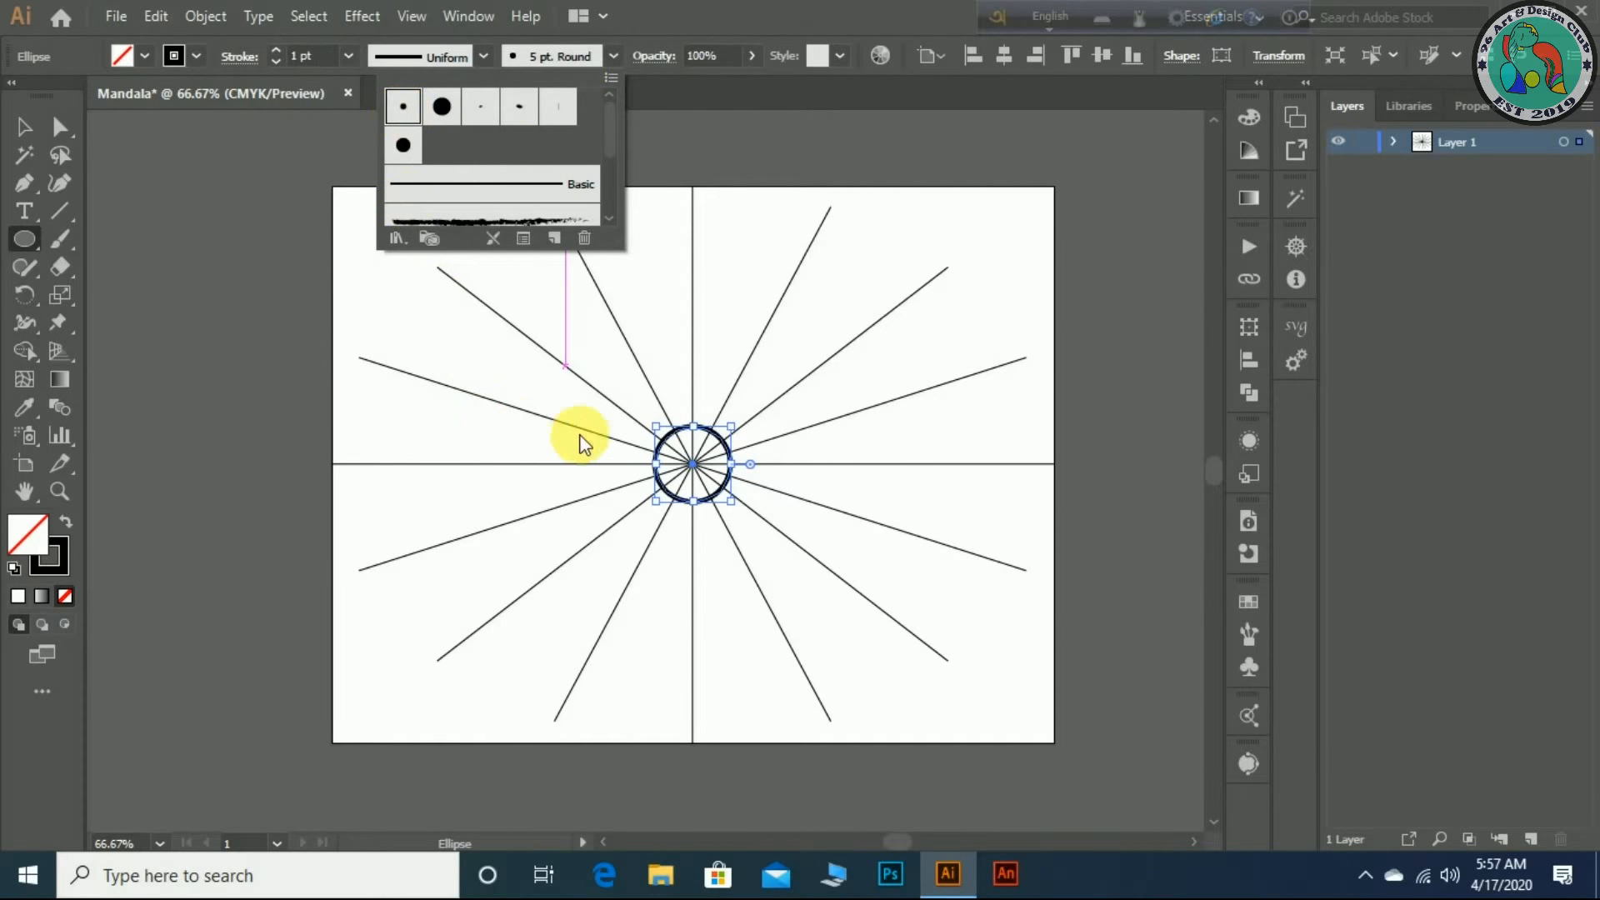
pyautogui.click(22, 240)
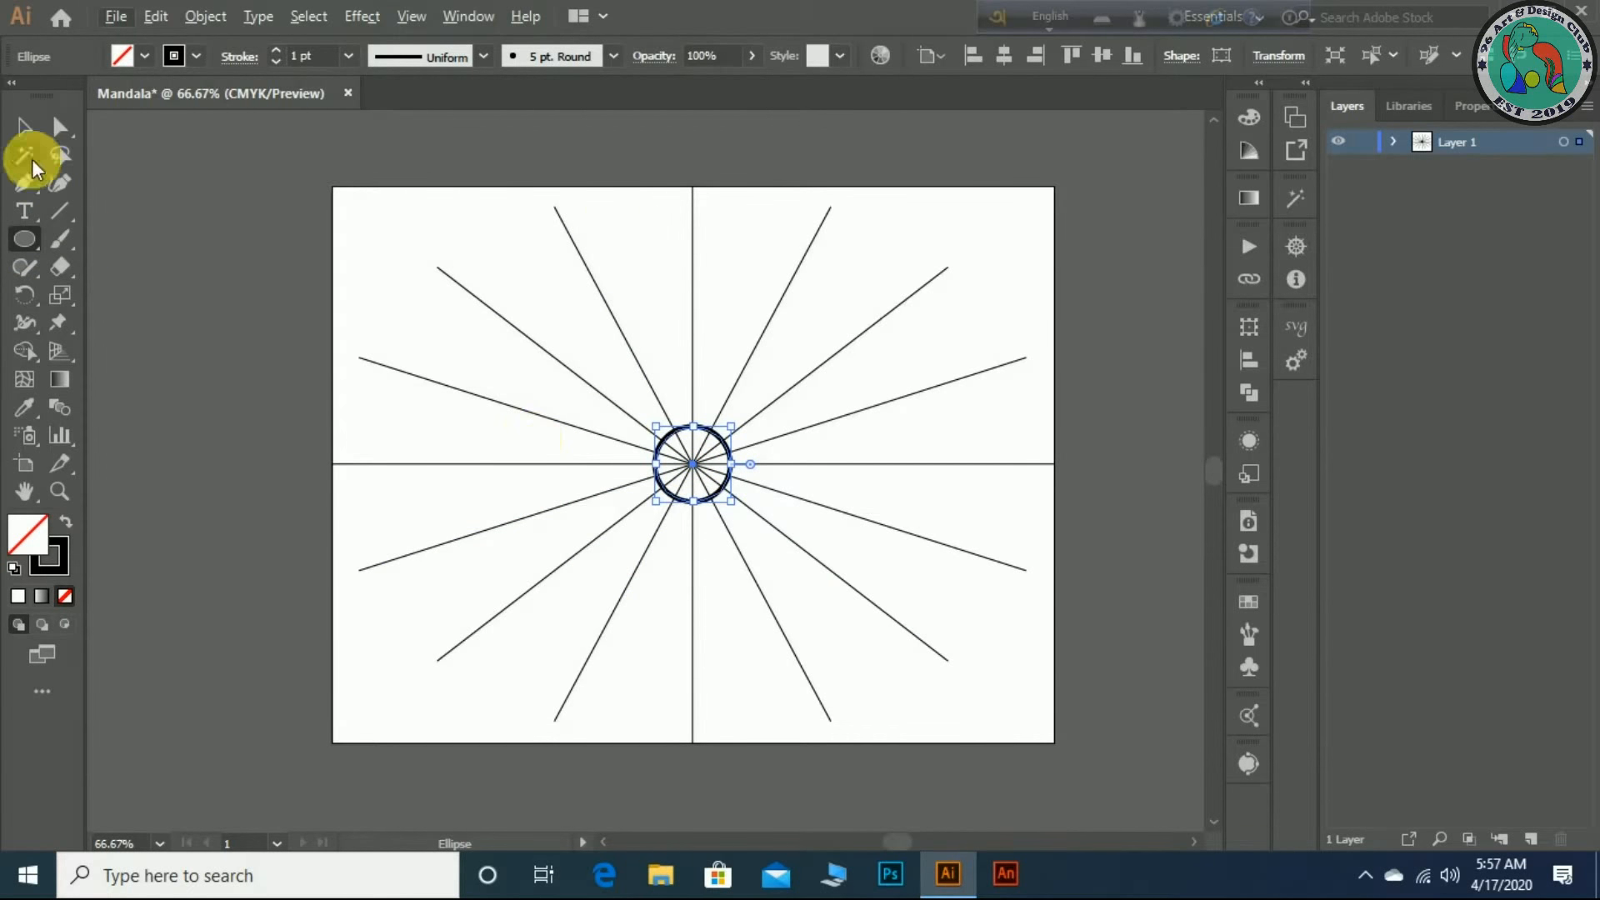
pyautogui.click(24, 127)
pyautogui.click(425, 357)
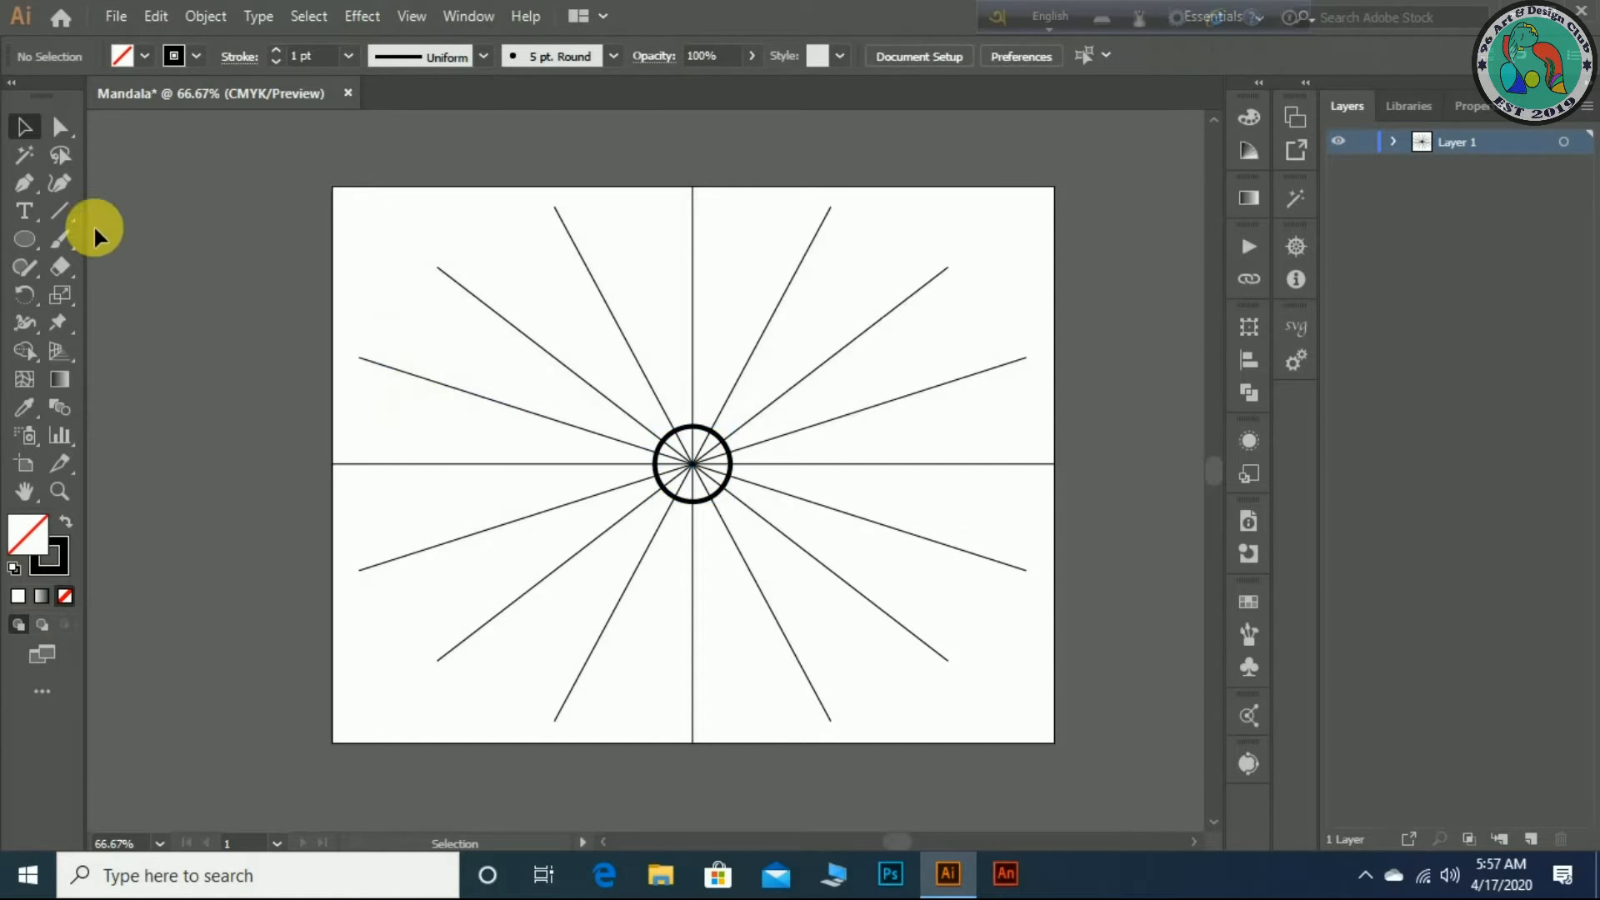
# - Draw a larger concentric circle about 140 pt wide around the first one and give it the 5 pt. Round brush
pyautogui.click(26, 240)
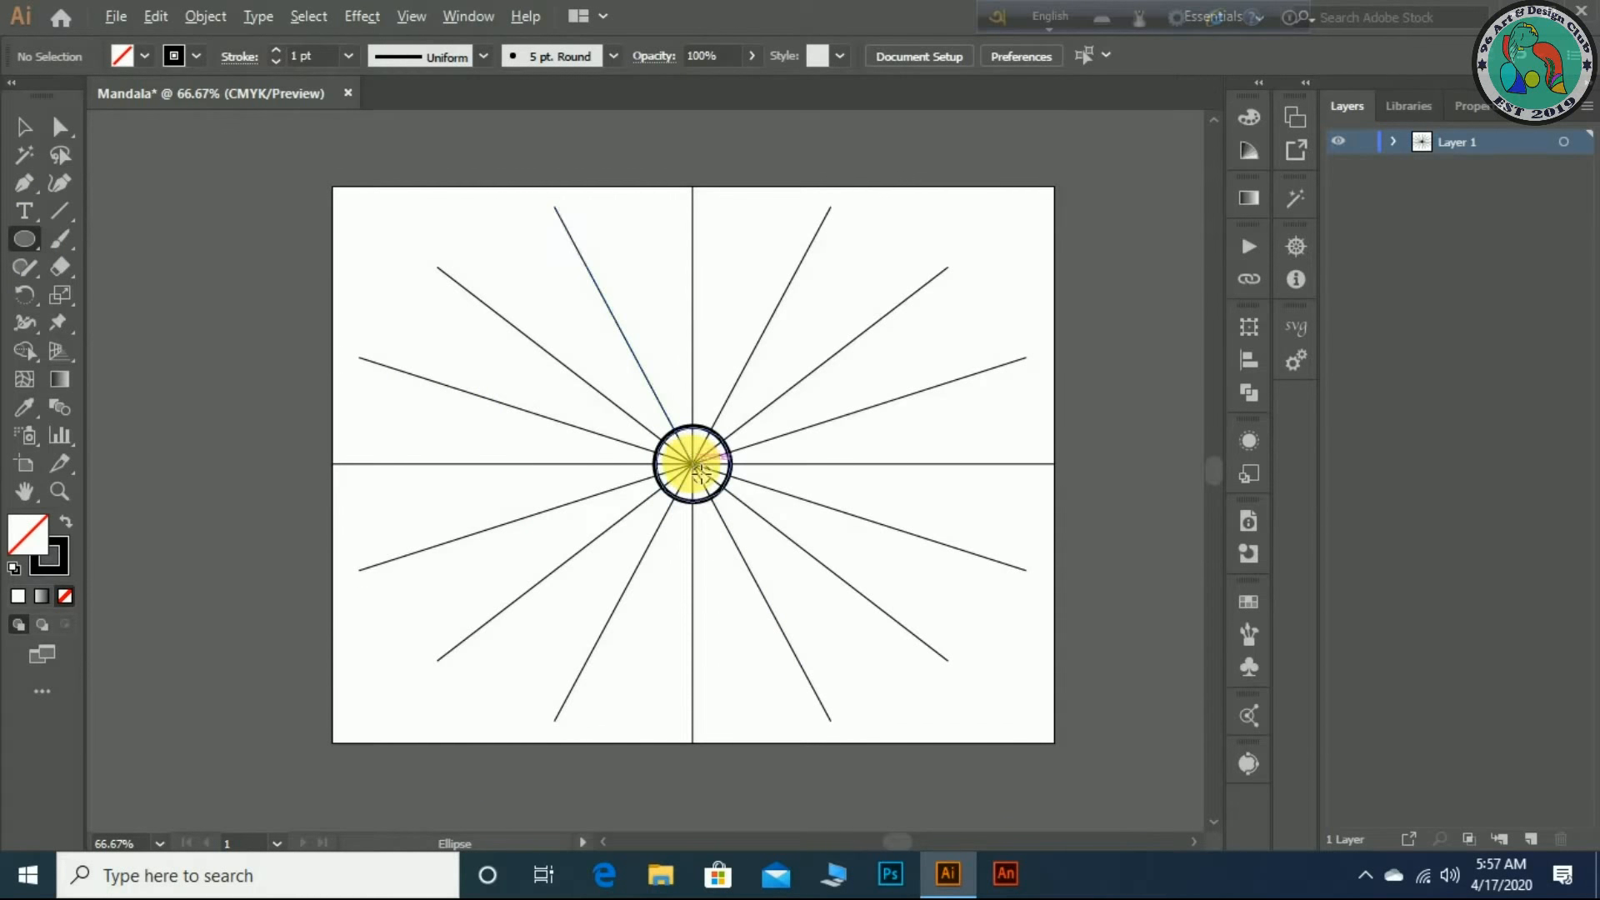
pyautogui.moveTo(706, 479); pyautogui.dragTo(765, 540)
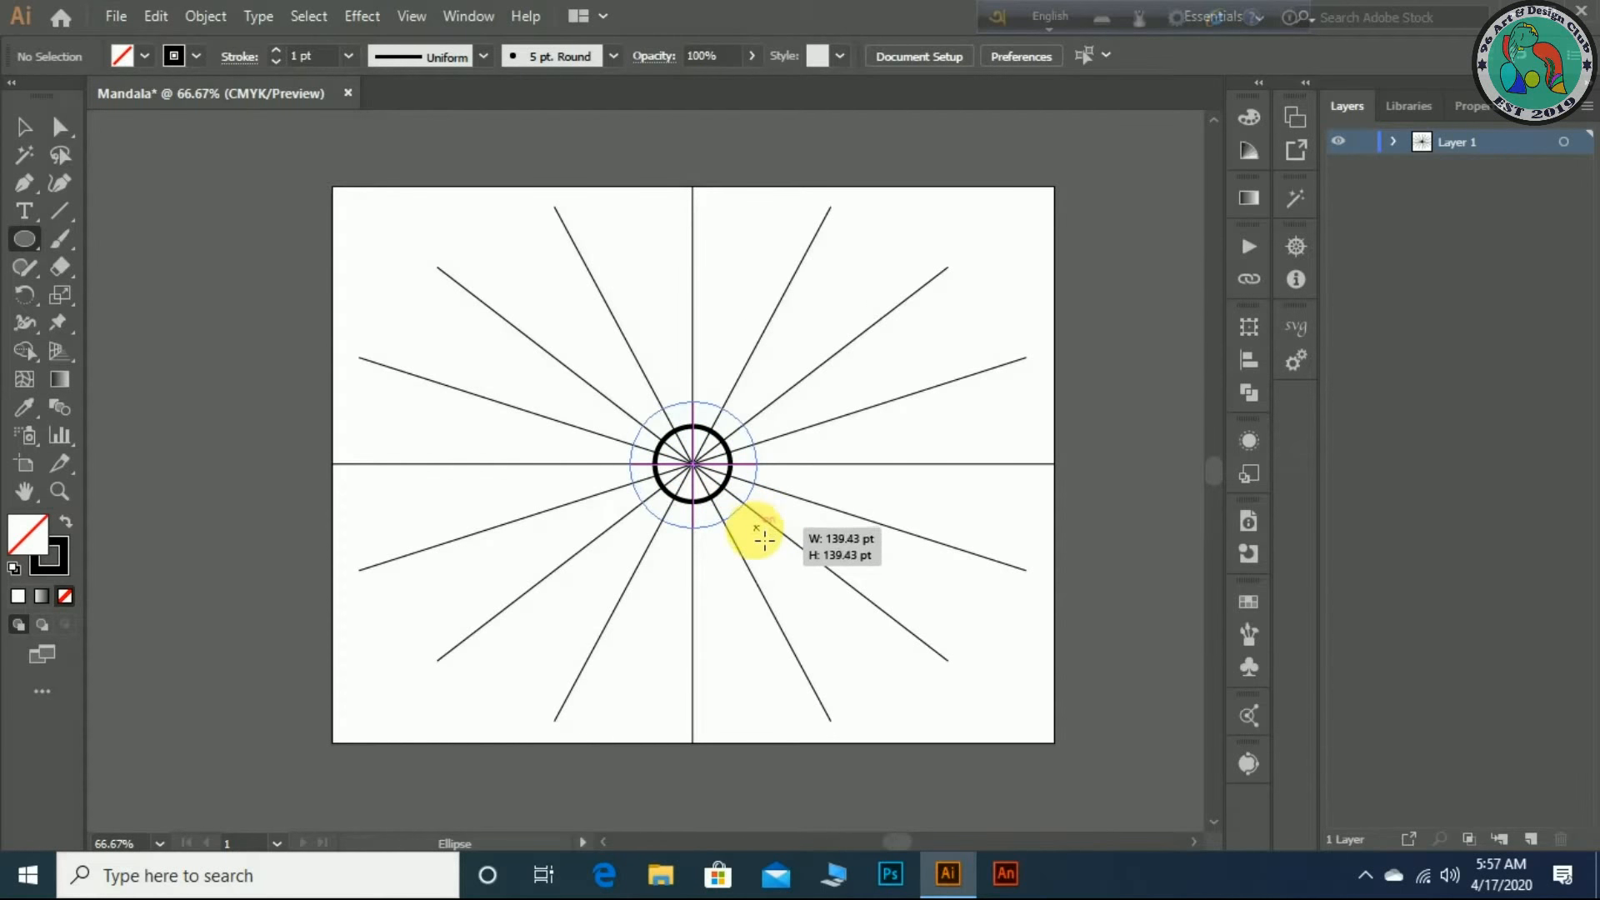
pyautogui.moveTo(765, 540); pyautogui.dragTo(767, 542)
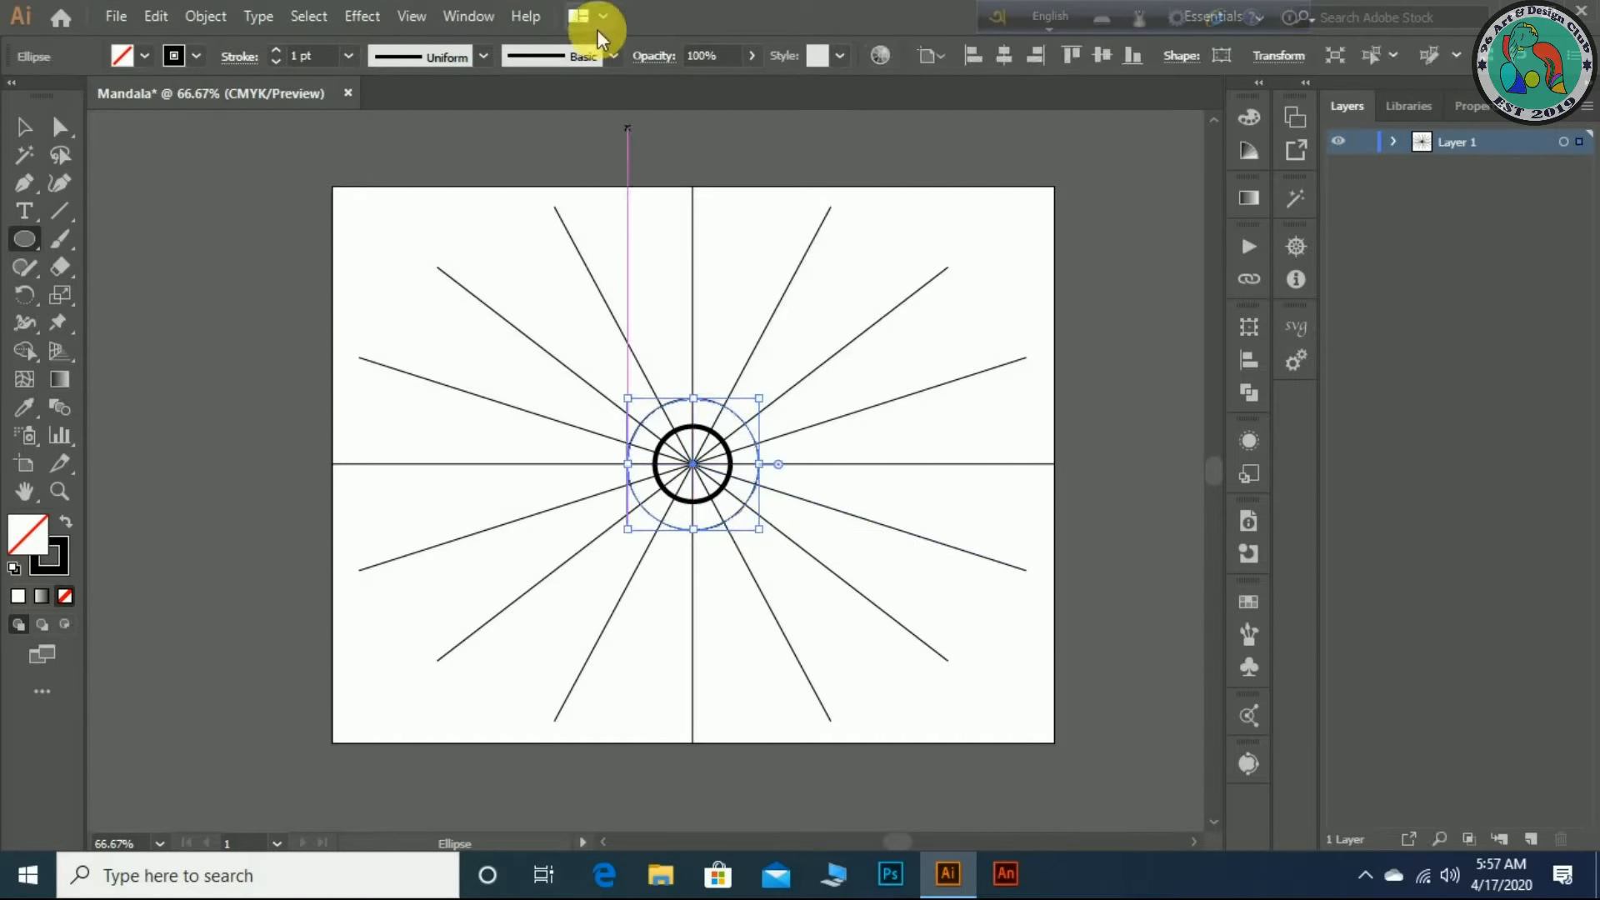
pyautogui.click(614, 55)
pyautogui.click(404, 106)
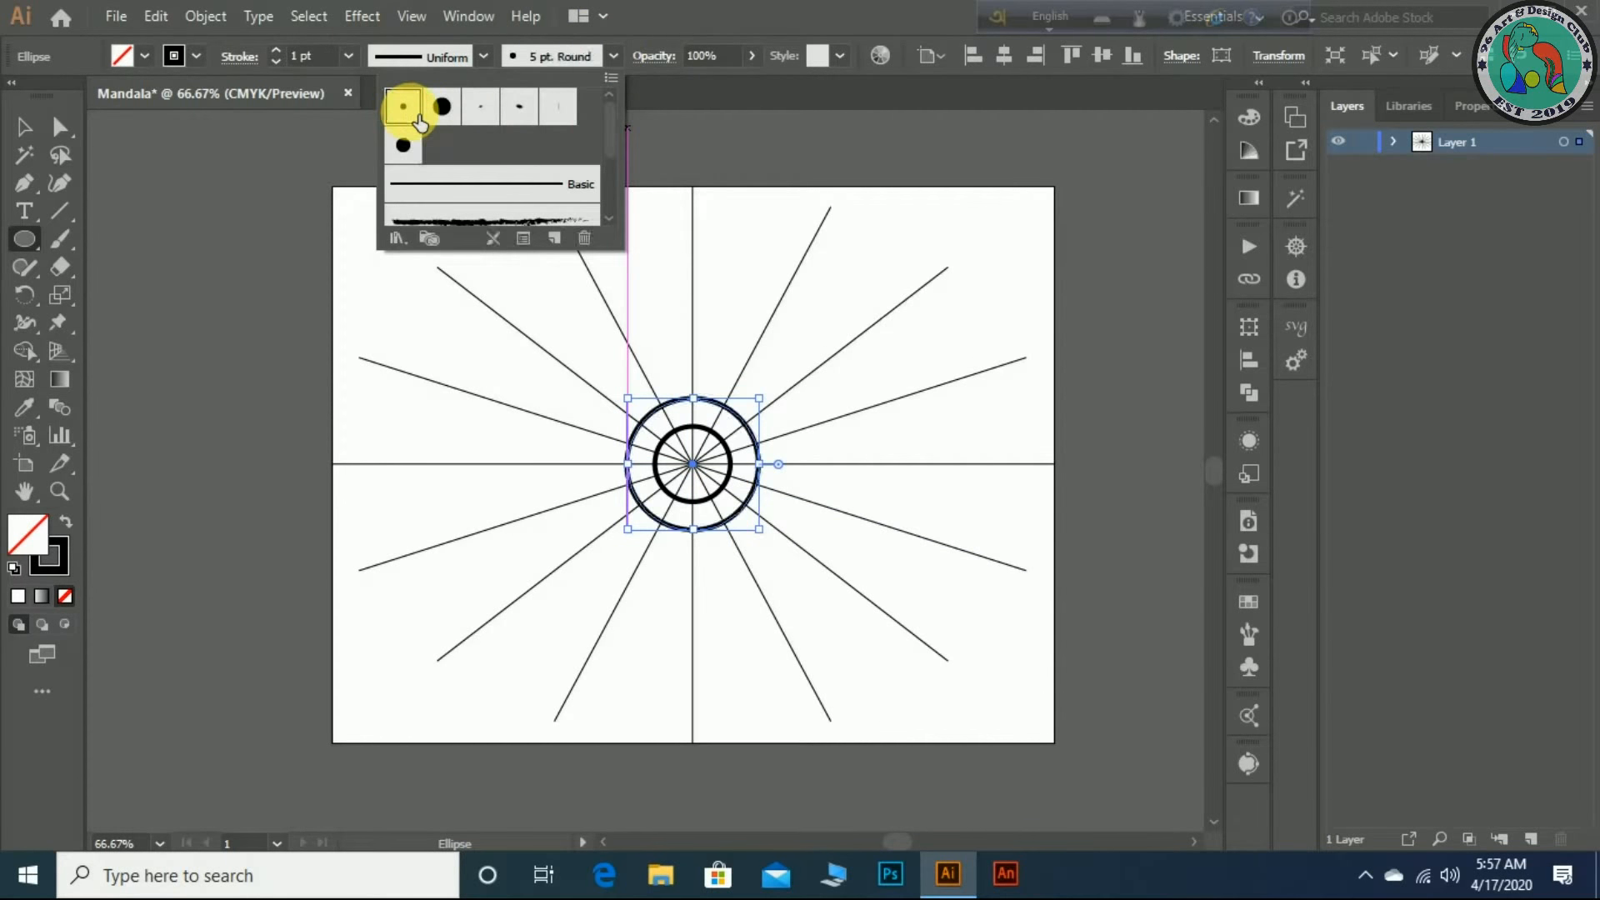
pyautogui.click(26, 128)
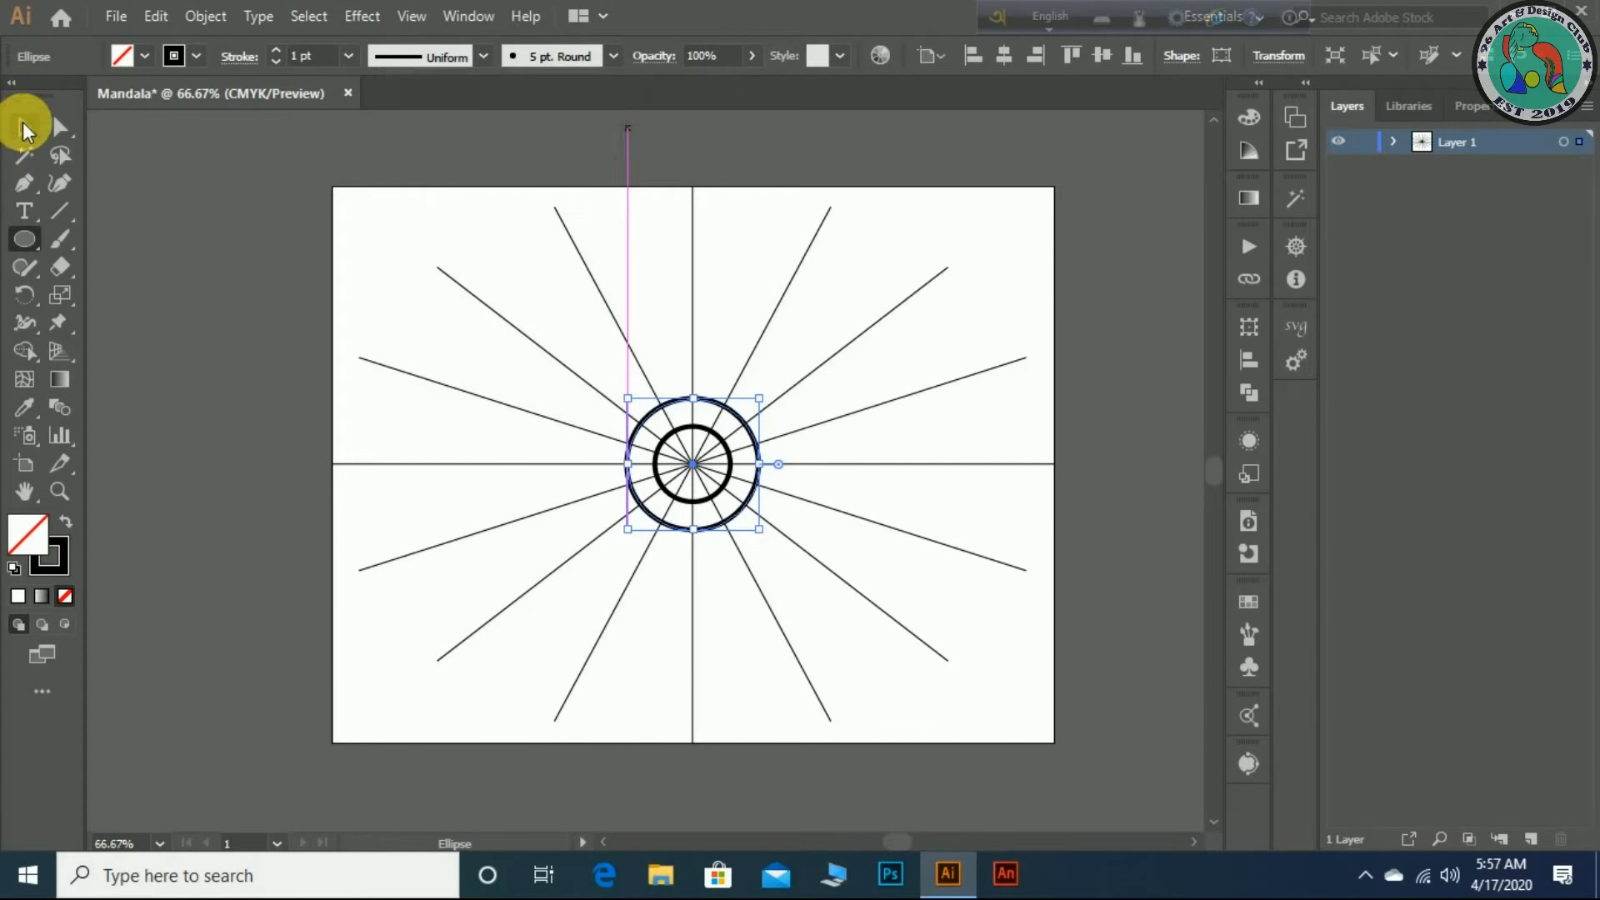
pyautogui.click(25, 127)
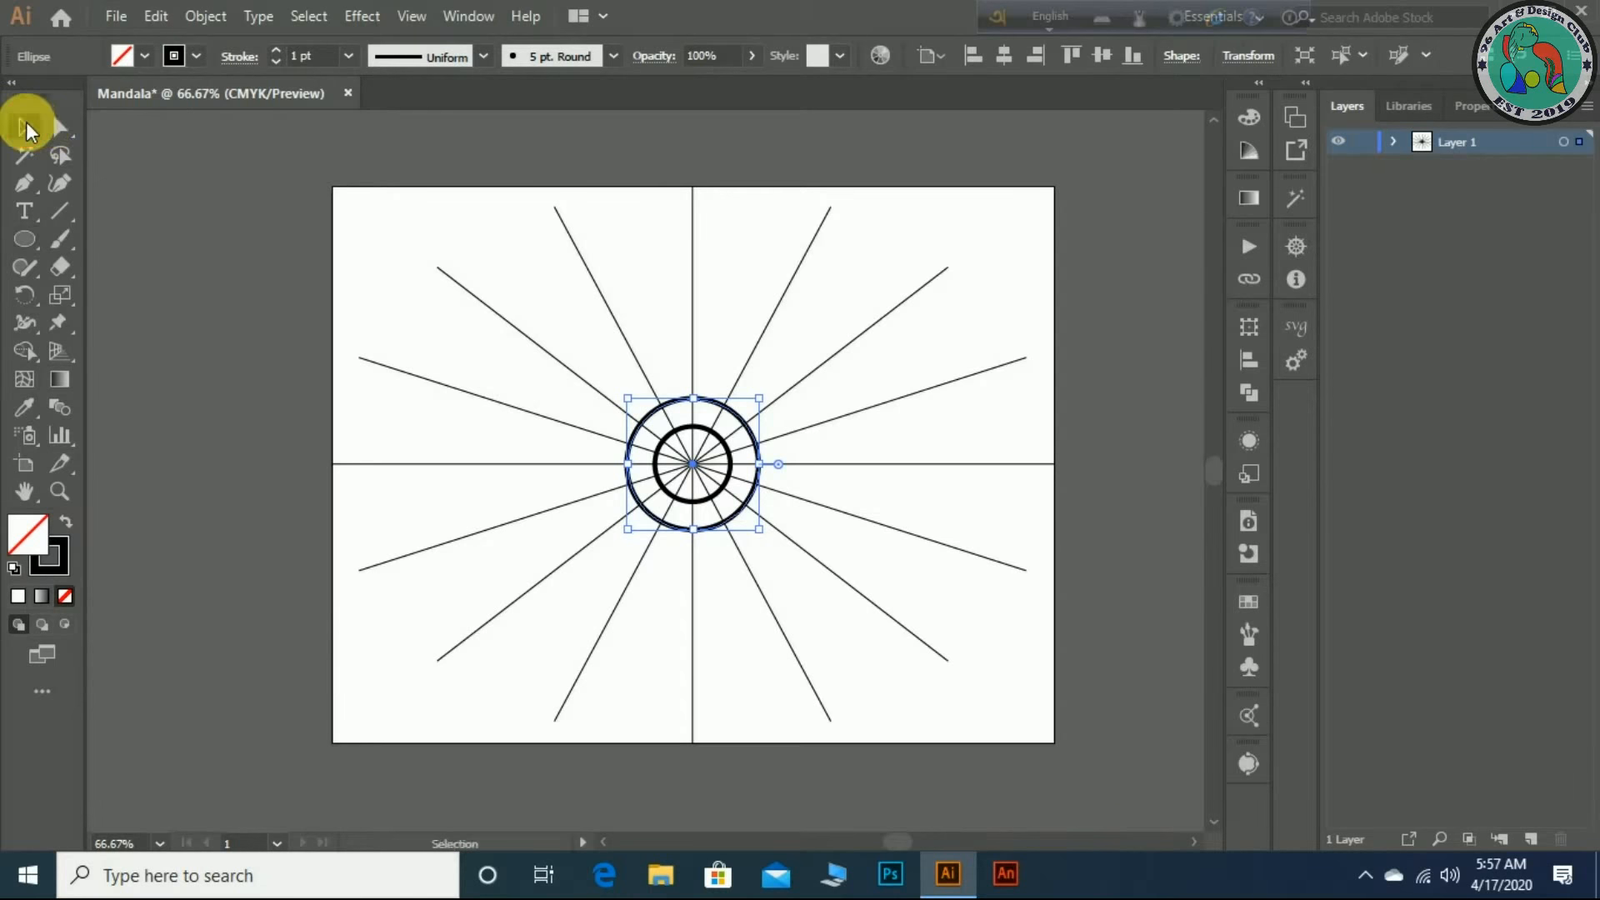
pyautogui.click(419, 335)
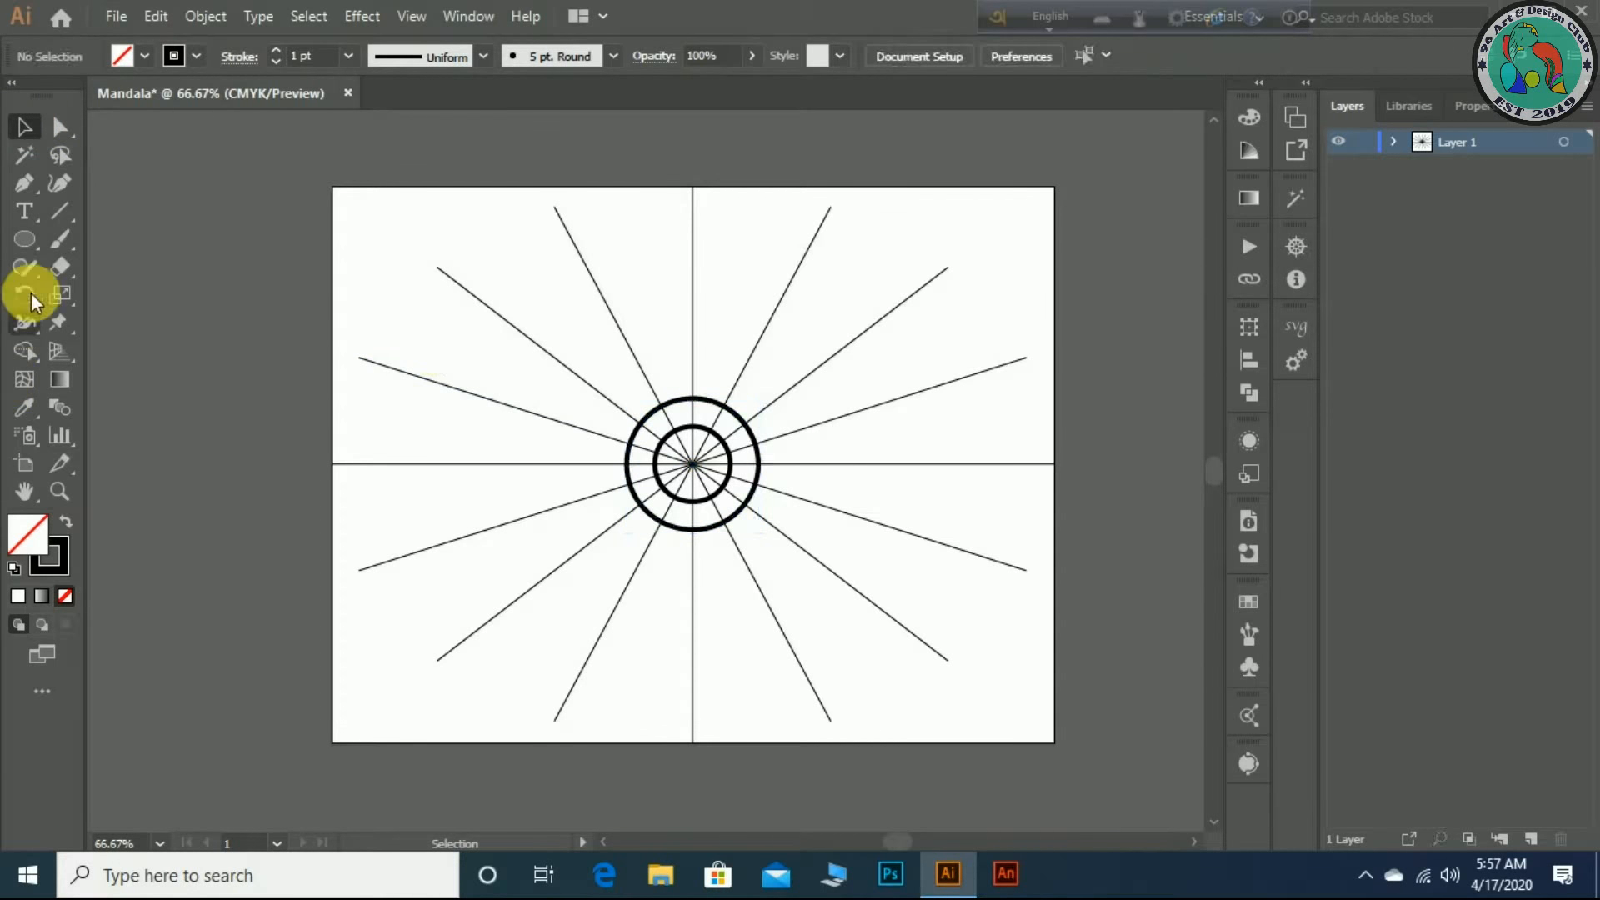
# - Draw a curved half-petal with the Pen tool, from the vertical guide line down to the outer circle's top point, and deselect it
pyautogui.click(24, 183)
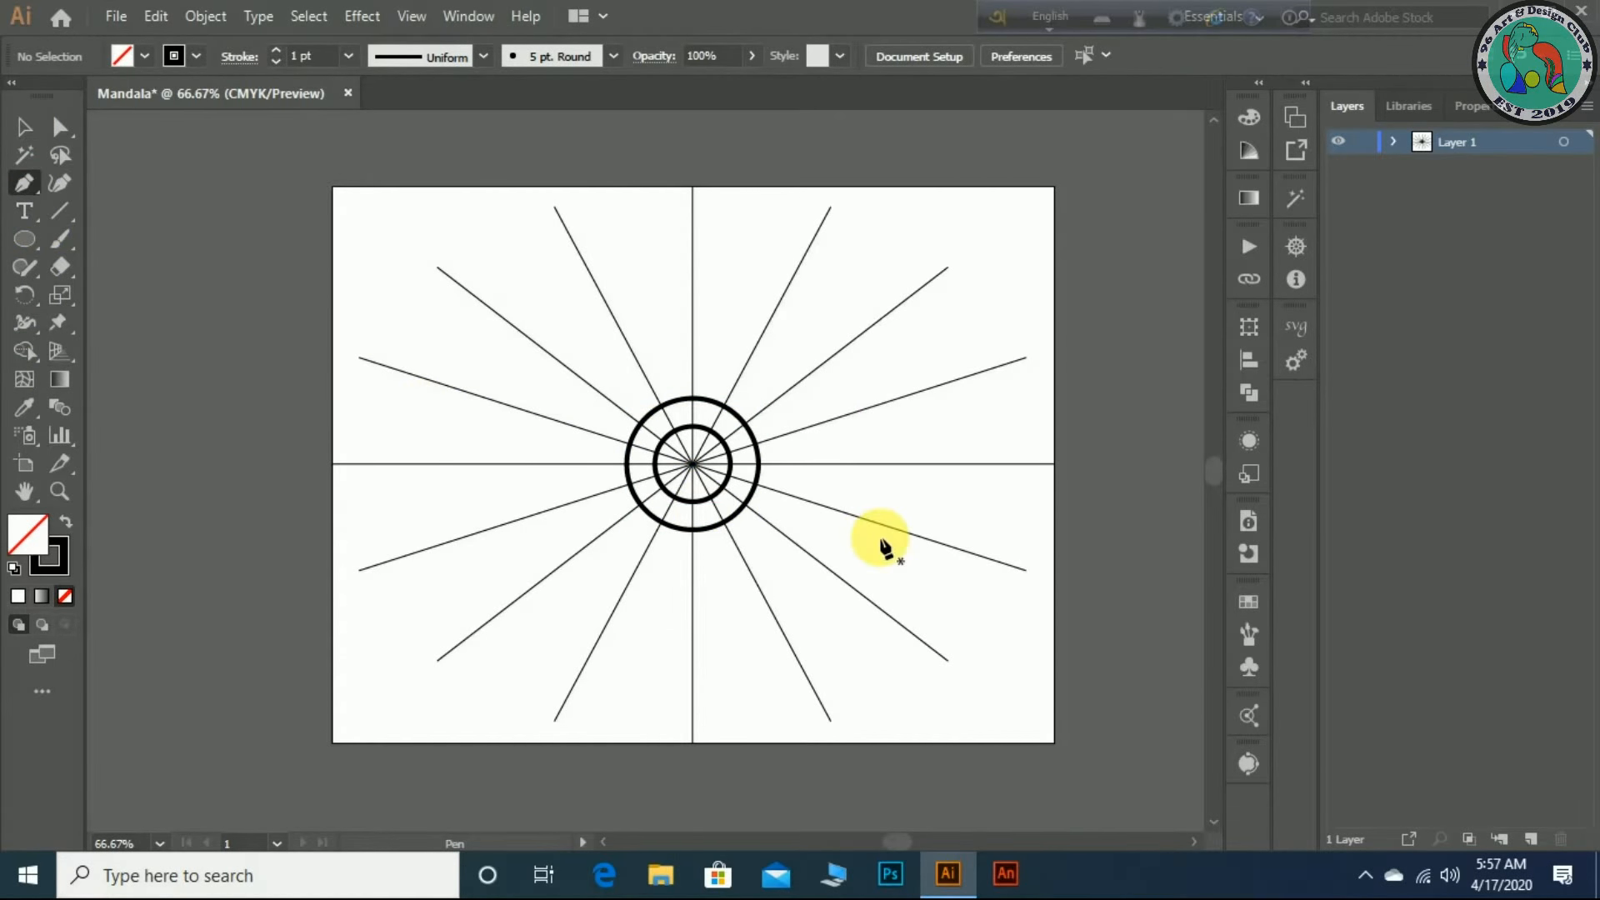
pyautogui.hotkey('ctrl', '=')
pyautogui.hotkey('ctrl', '=')
pyautogui.scroll(5, 875, 536)
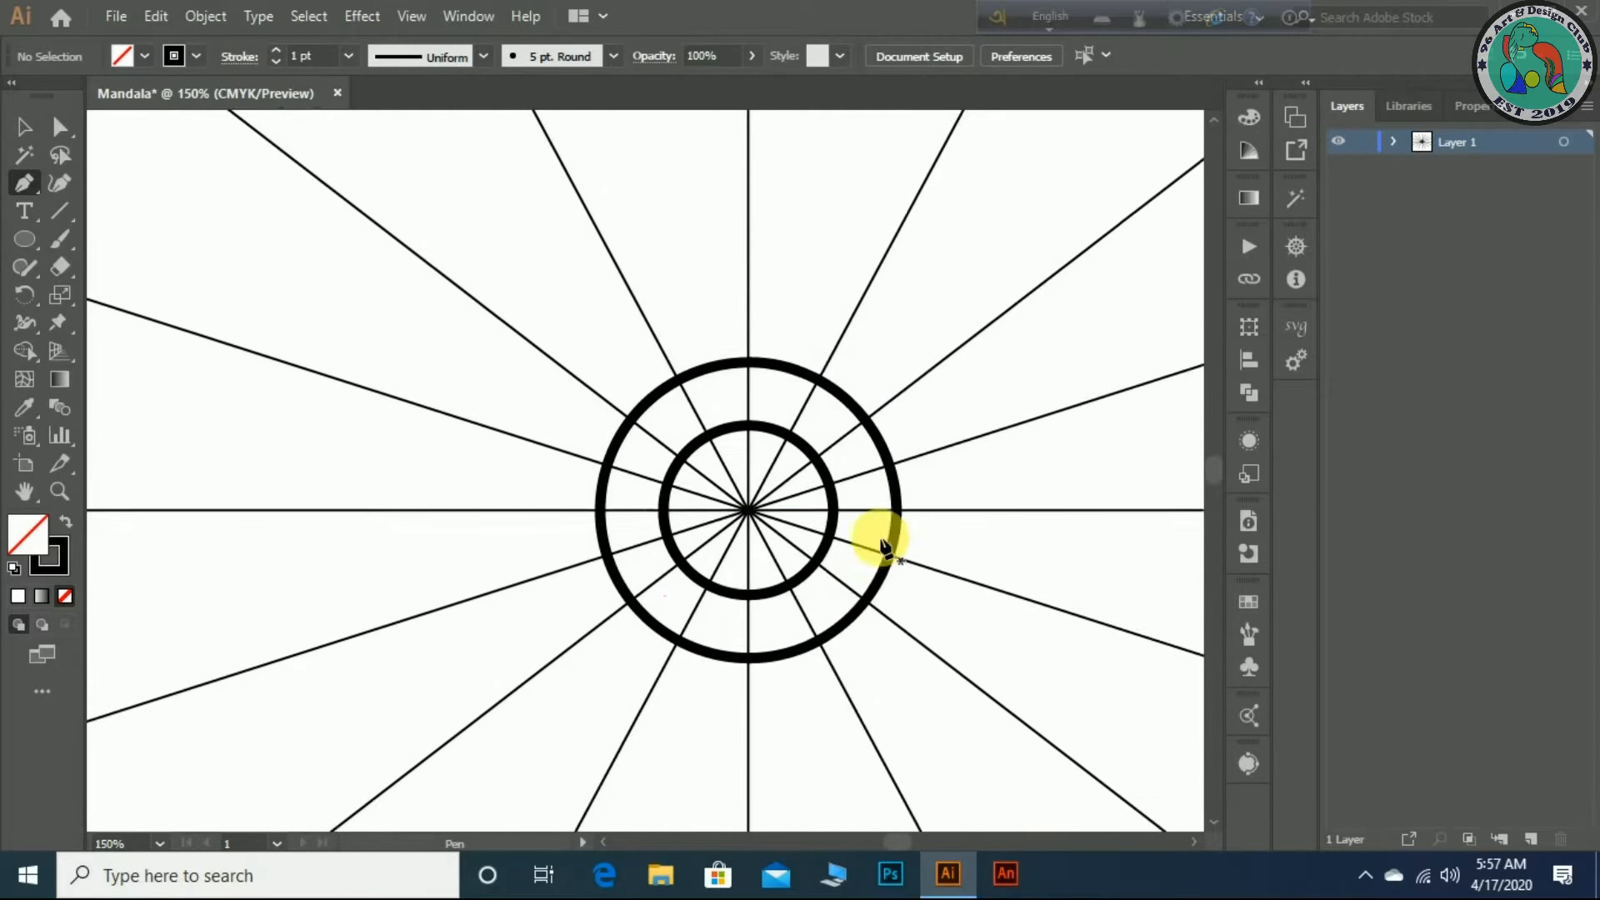
pyautogui.scroll(2, 798, 433)
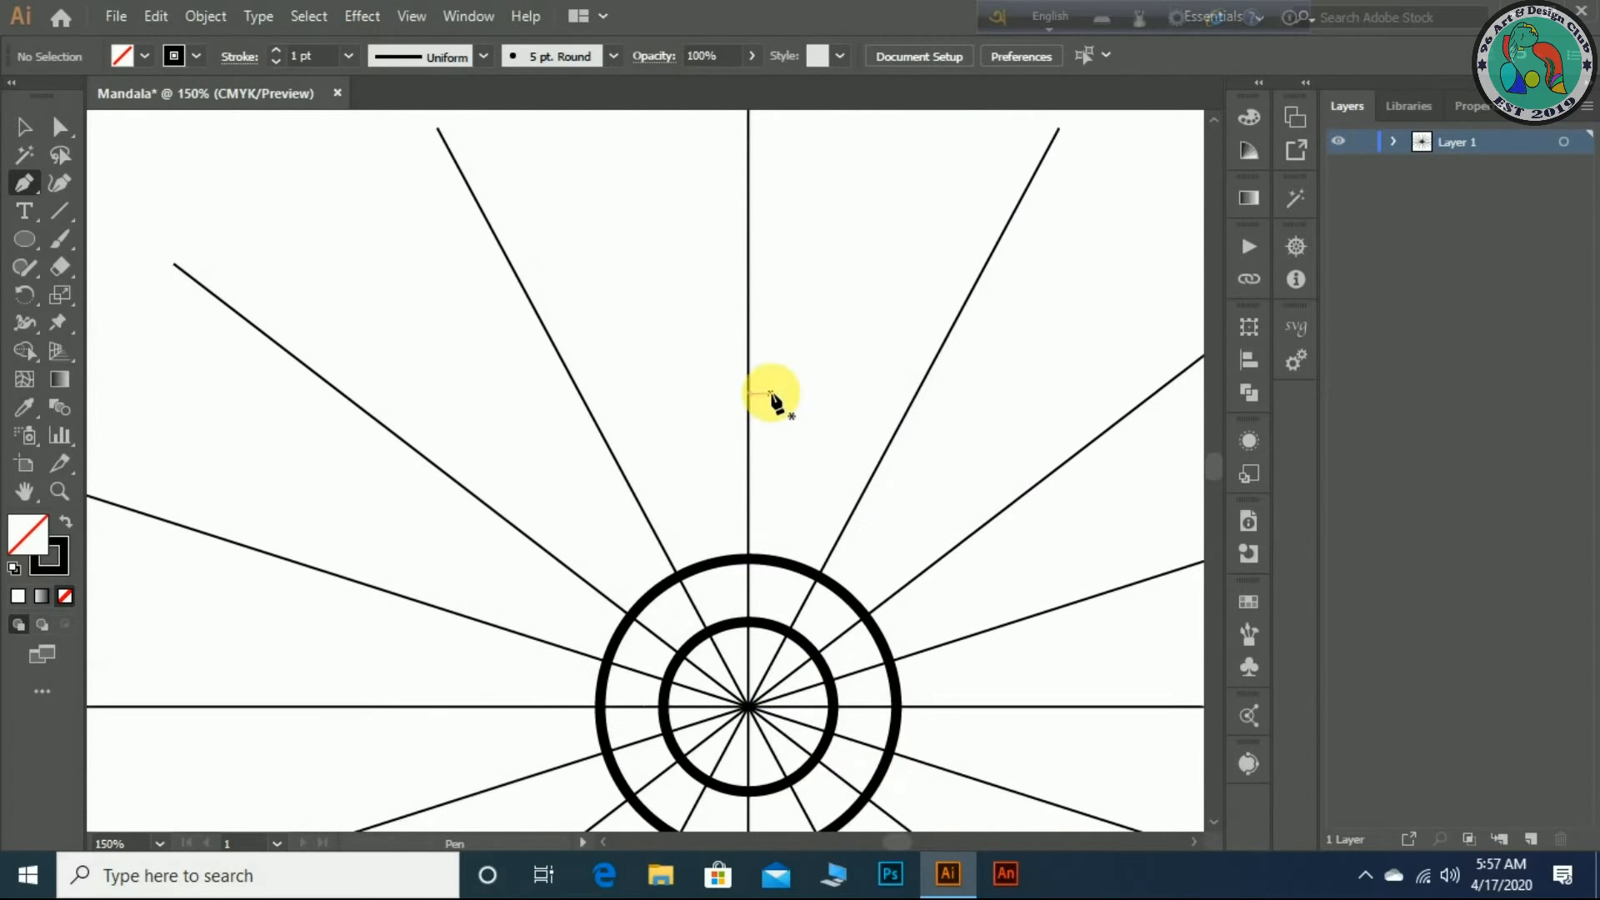
pyautogui.click(747, 439)
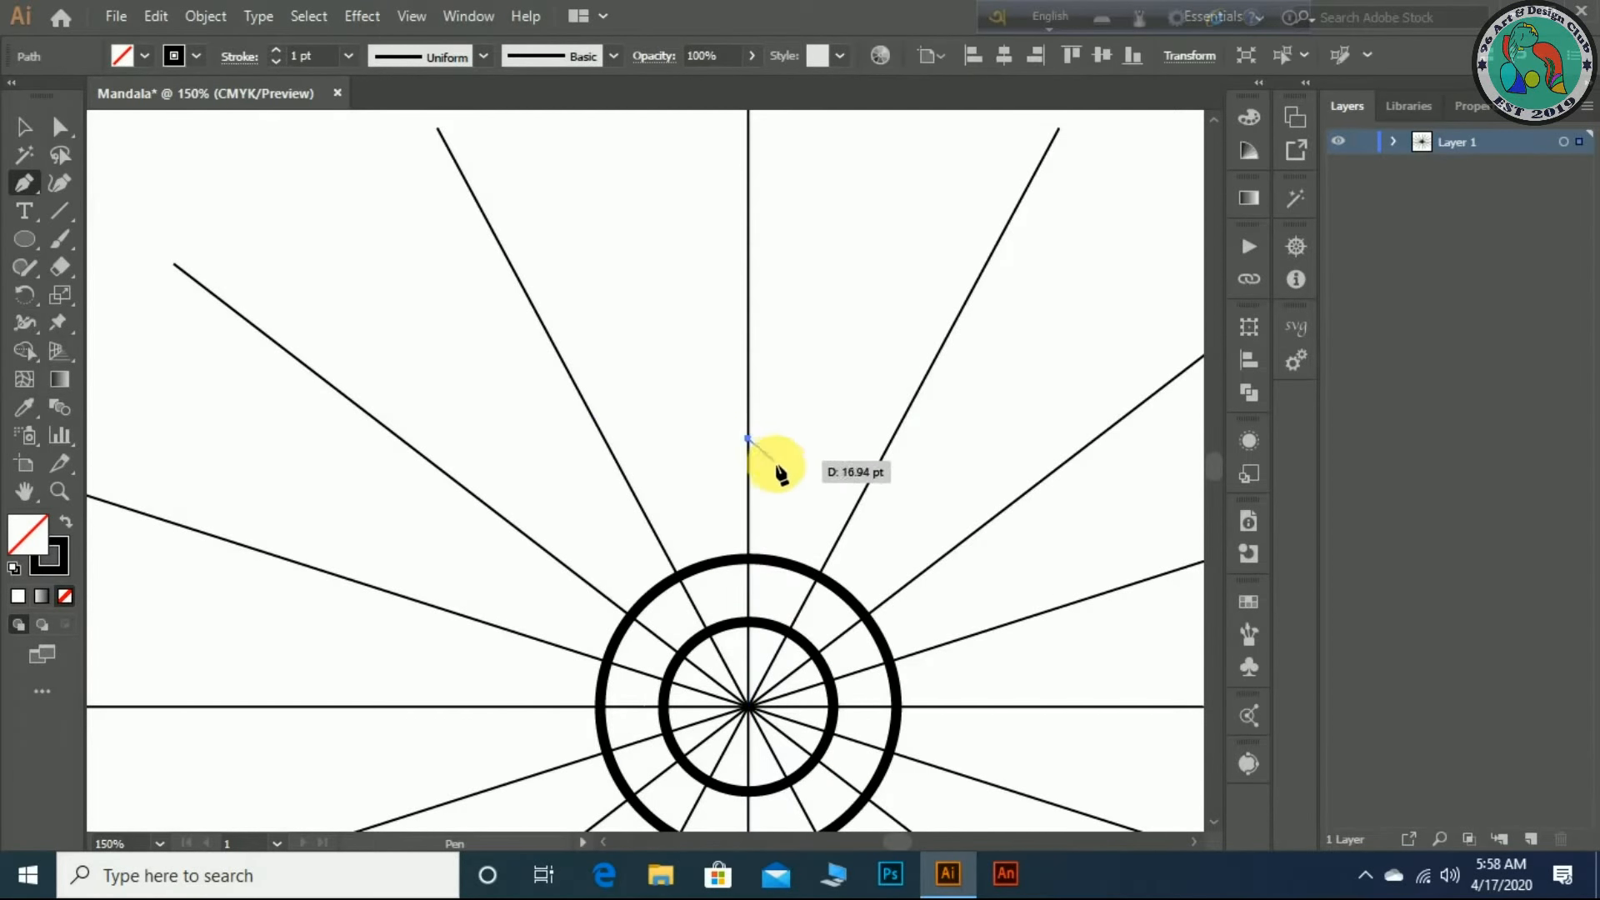
pyautogui.moveTo(791, 496); pyautogui.dragTo(839, 537)
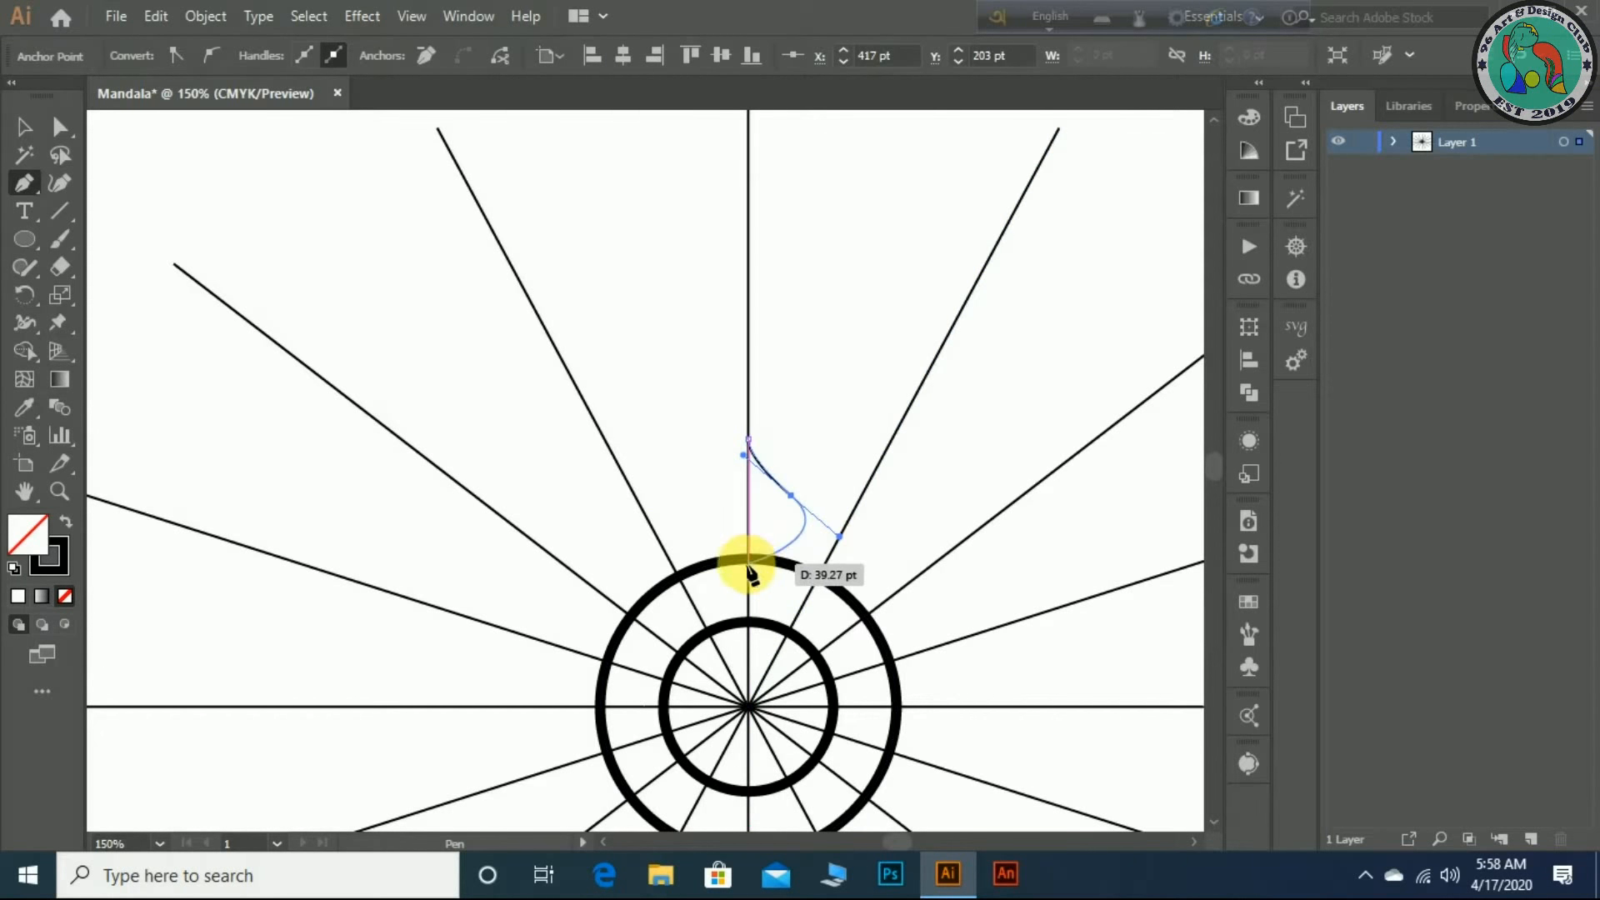
pyautogui.moveTo(746, 556); pyautogui.dragTo(256, 27)
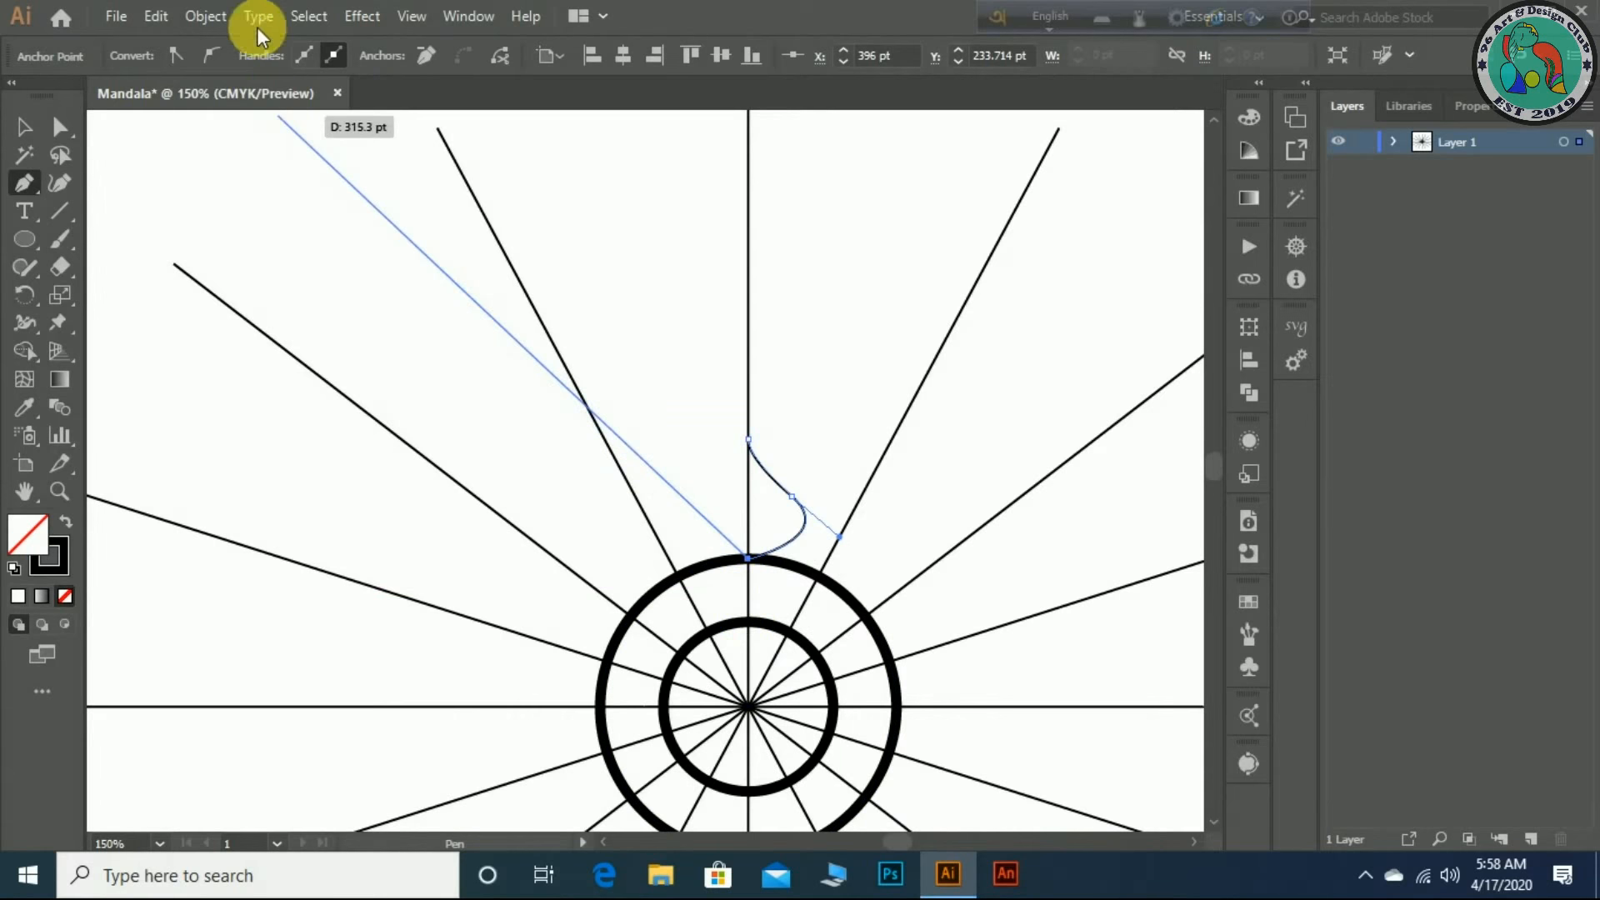
pyautogui.click(328, 20)
pyautogui.click(365, 96)
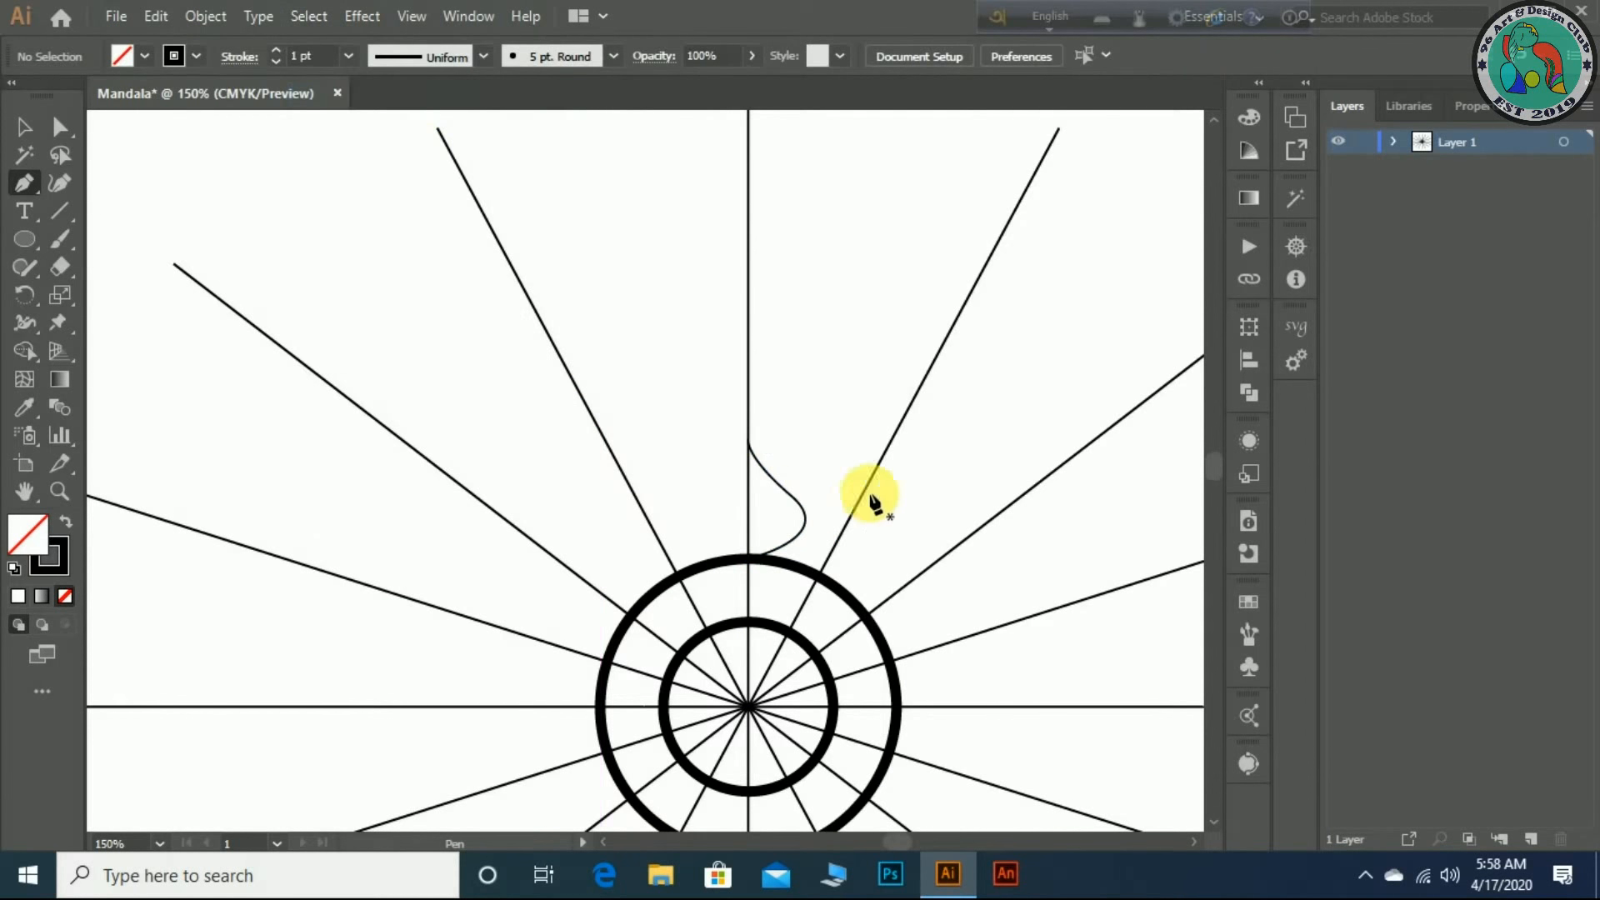
# - Select the half-petal curve and make a copy of it reflected across the vertical axis
pyautogui.click(23, 127)
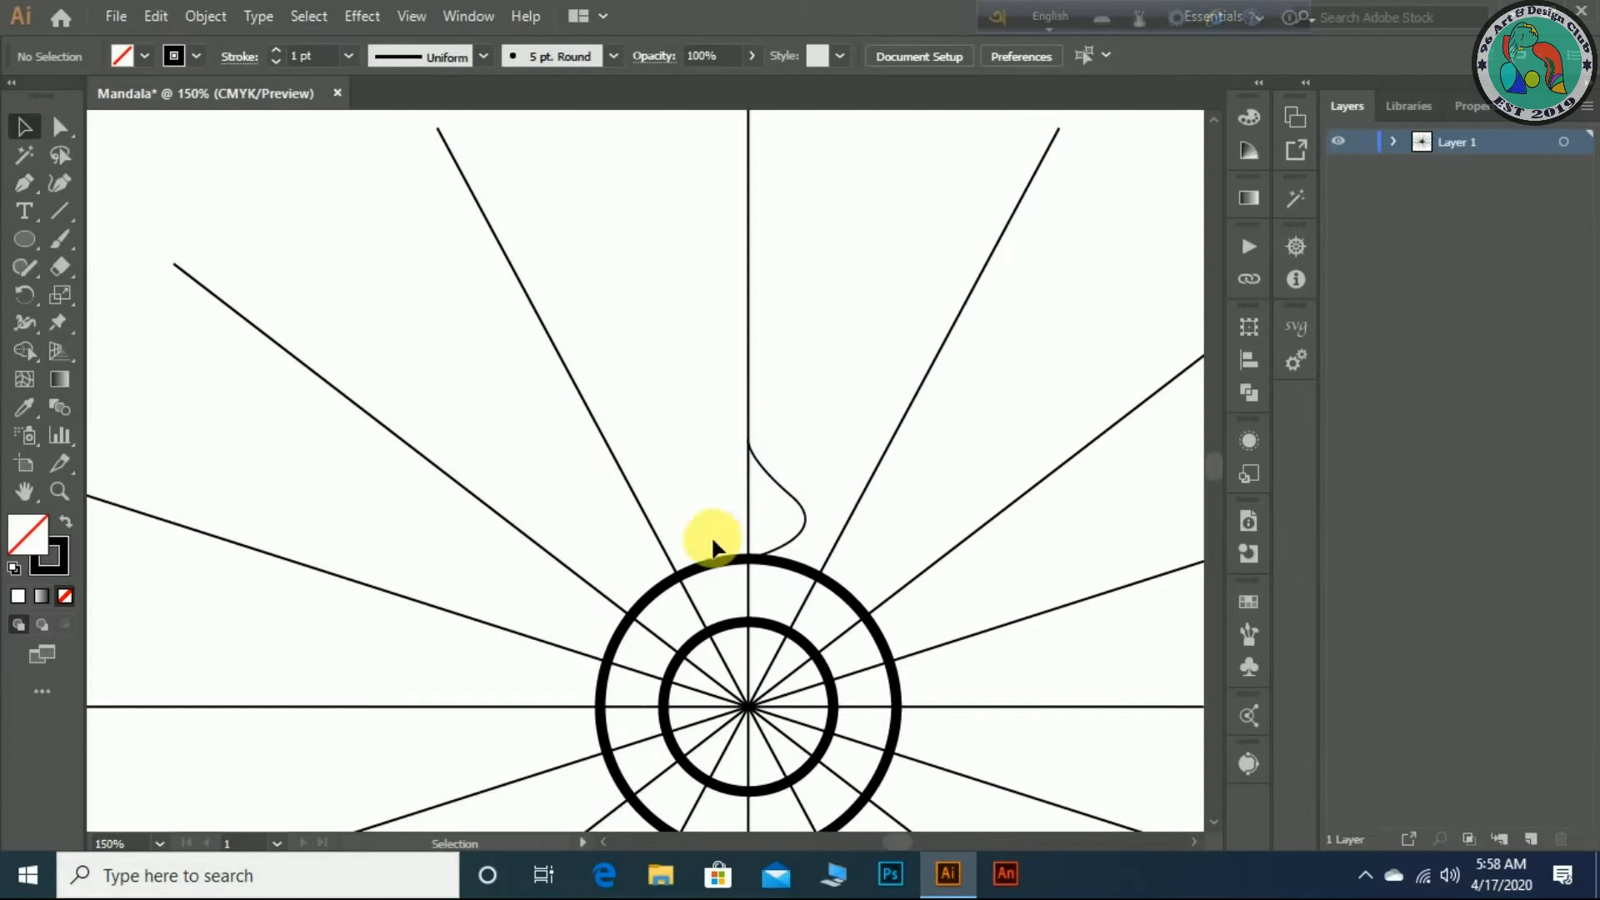
pyautogui.click(788, 545)
pyautogui.rightClick(788, 545)
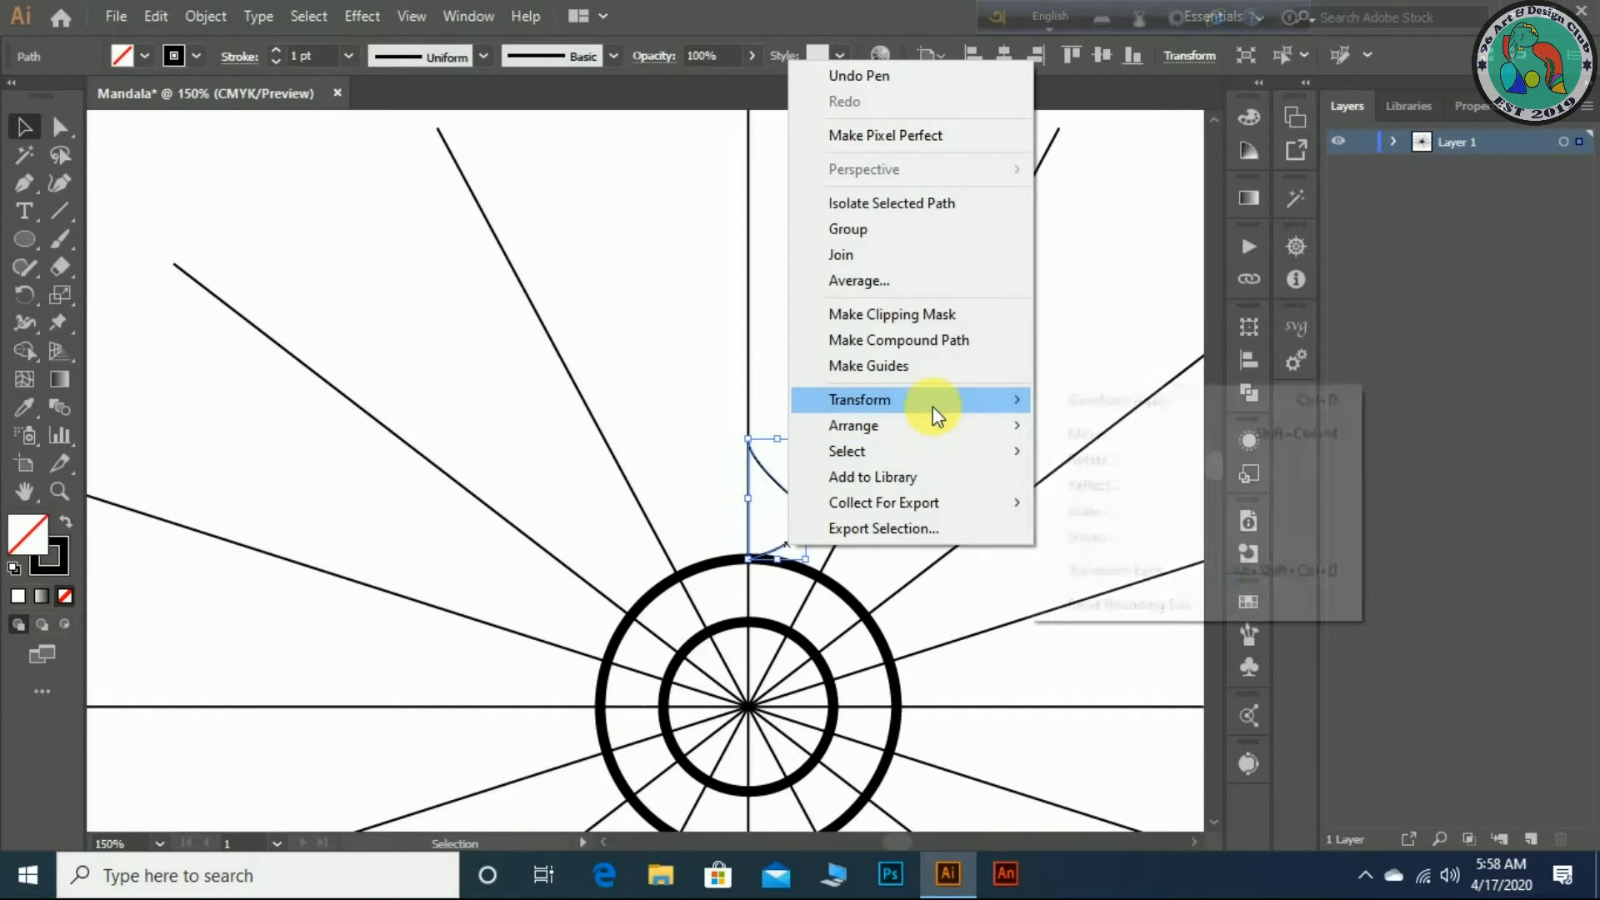
pyautogui.moveTo(933, 406)
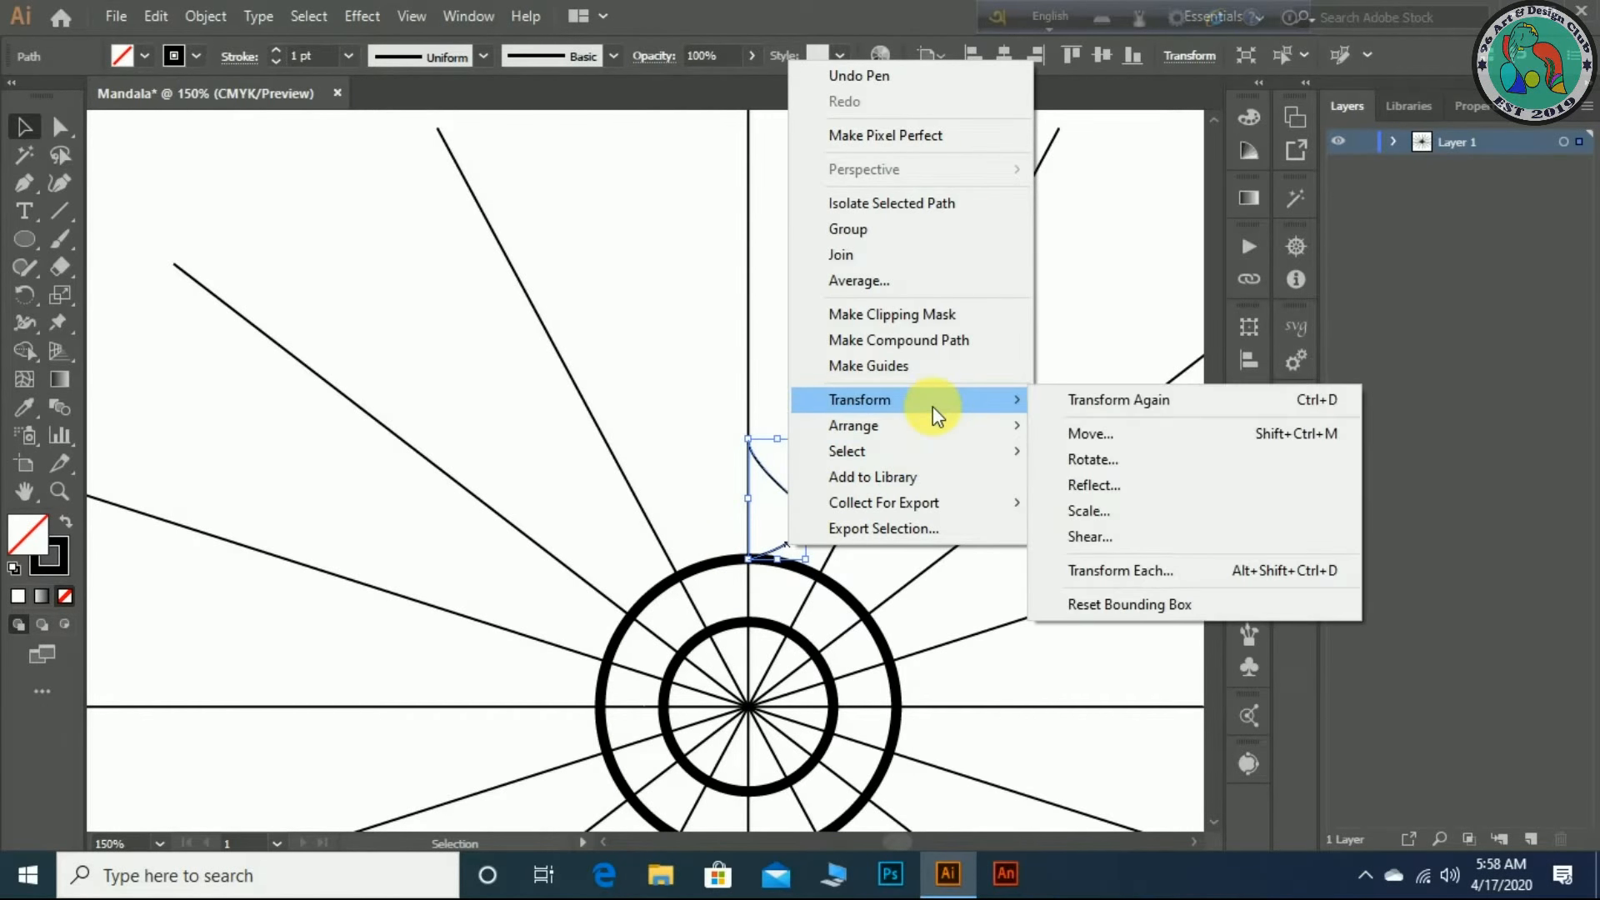
pyautogui.click(1125, 486)
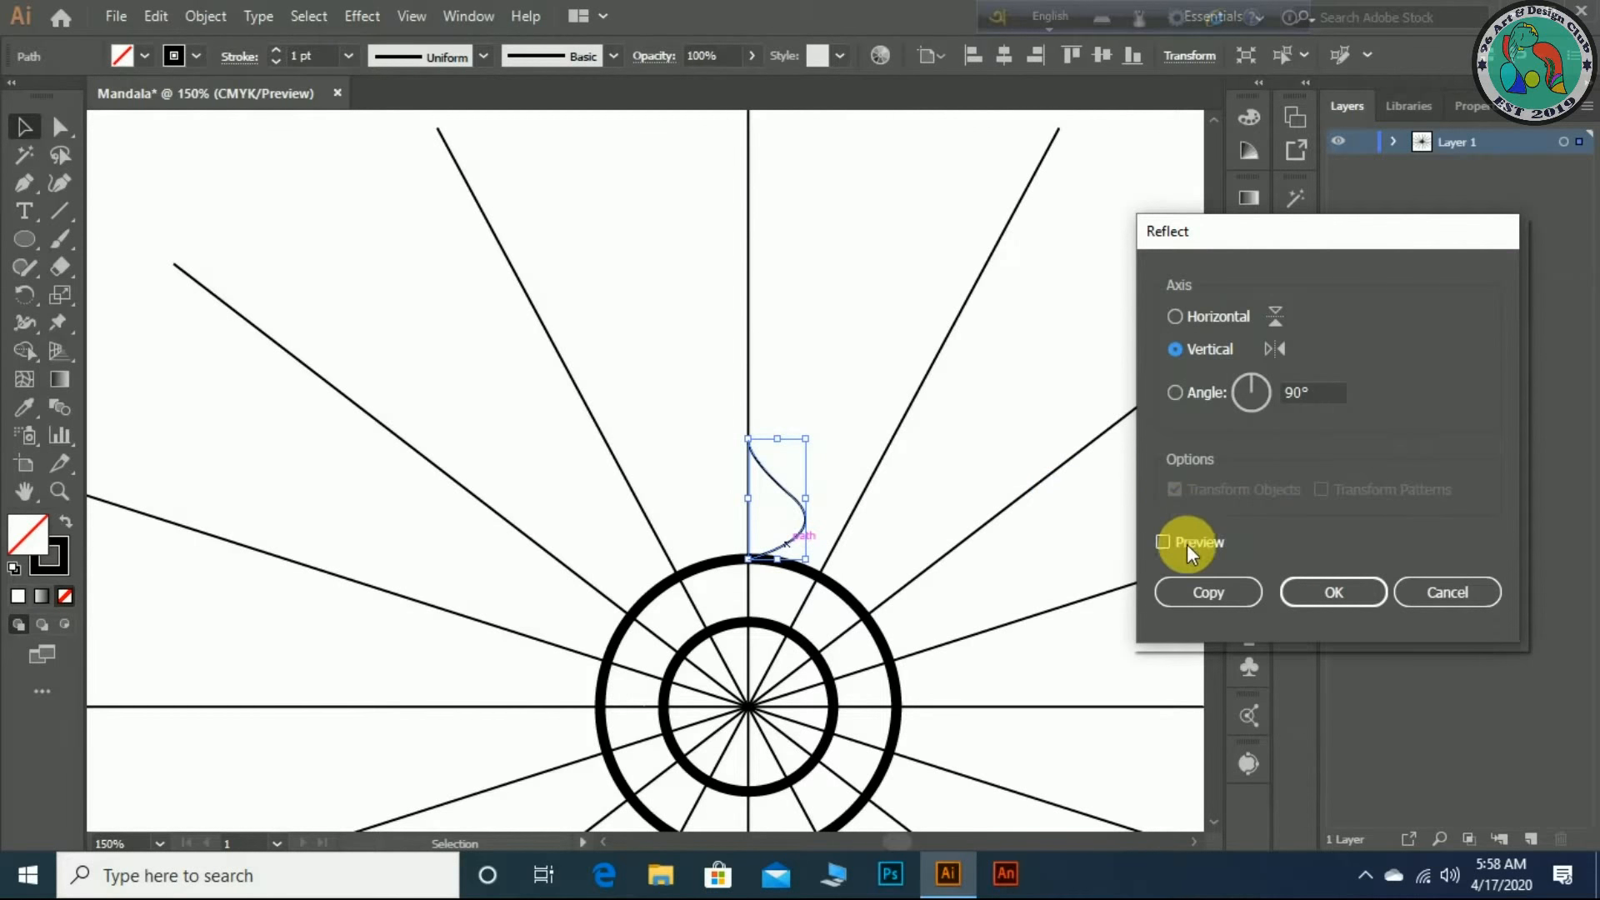
pyautogui.click(1208, 593)
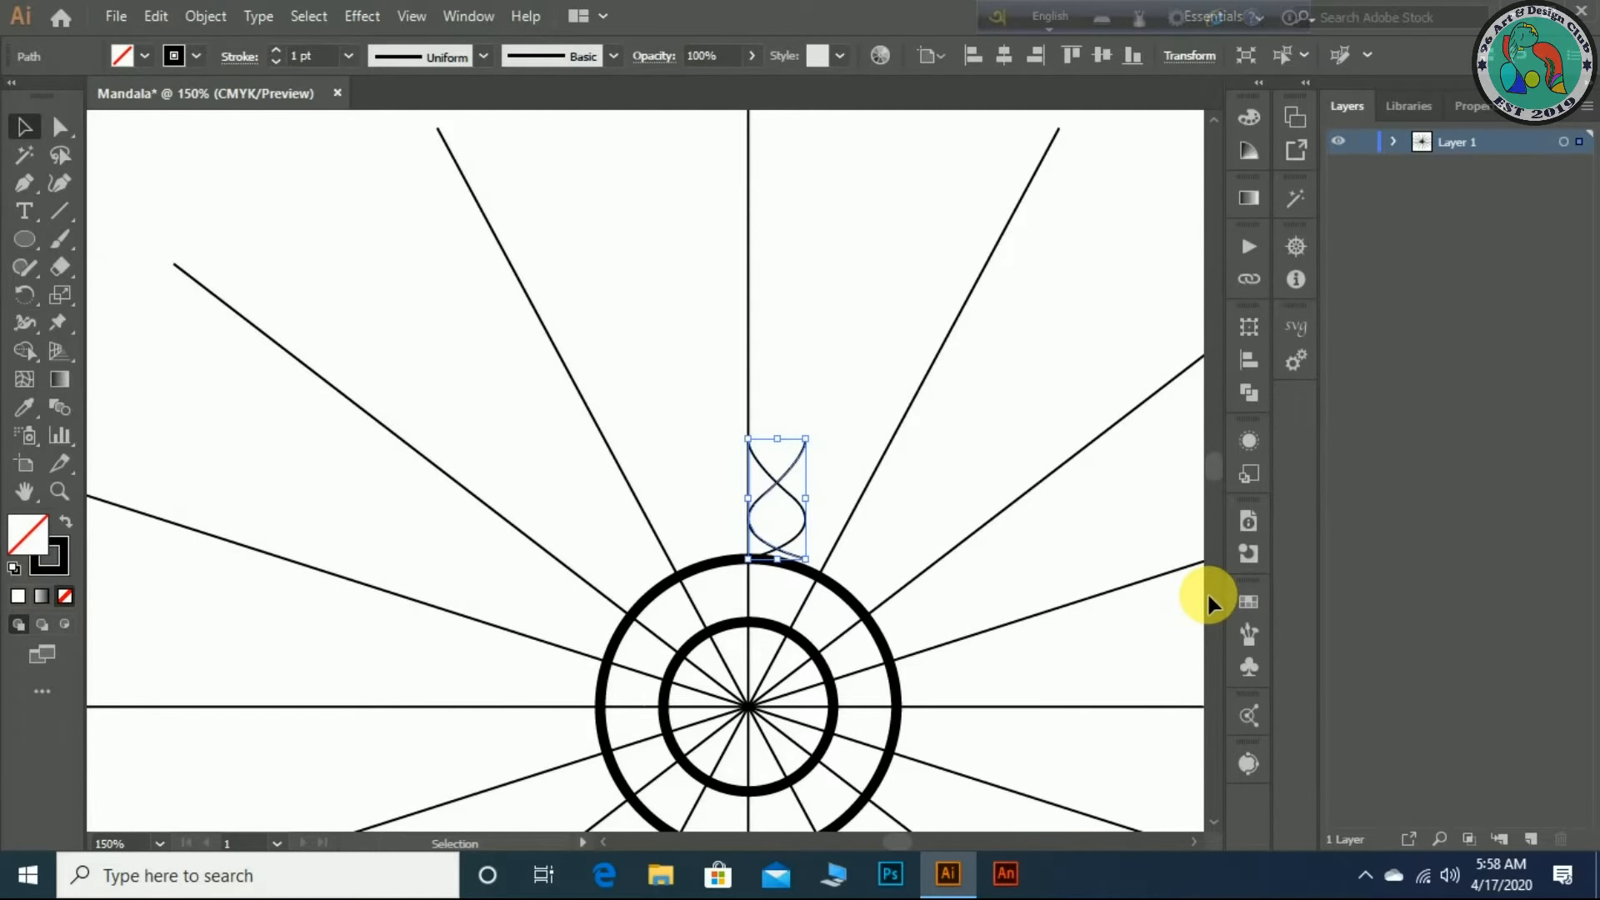
# - Nudge the mirrored half-petal leftwards until its ends meet the original half on the vertical guide line
pyautogui.press('Left')
pyautogui.press('Left')
pyautogui.press('Left')
pyautogui.press('Left')
pyautogui.press('Left')
pyautogui.press('Left')
pyautogui.press('Left')
pyautogui.press('Left')
pyautogui.press('Left')
pyautogui.press('Left')
pyautogui.press('Left')
pyautogui.press('Left')
pyautogui.press('Left')
pyautogui.press('Left')
pyautogui.press('Left')
pyautogui.press('Left')
pyautogui.press('Left')
pyautogui.press('Left')
pyautogui.press('Left')
pyautogui.press('Left')
pyautogui.press('Left')
pyautogui.press('Left')
pyautogui.press('Left')
pyautogui.press('Left')
pyautogui.press('Left')
pyautogui.press('Right')
pyautogui.press('Right')
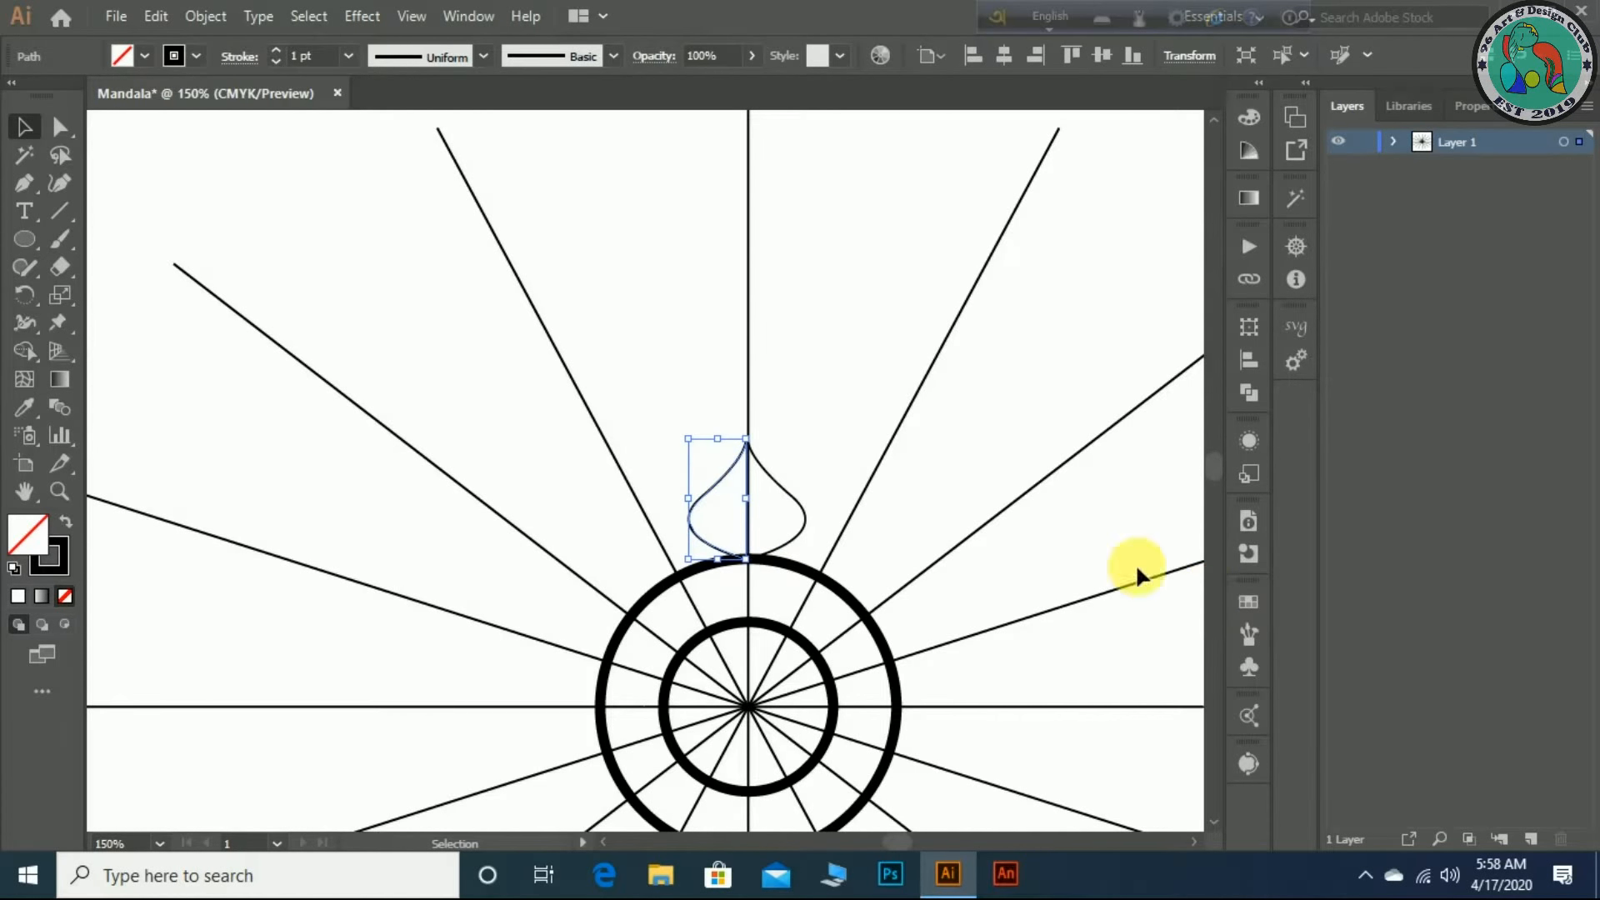
pyautogui.press('Right')
pyautogui.press('Right')
# - Lock all the radial lines in Layer 1 and join the two petal halves into one path
pyautogui.click(1387, 143)
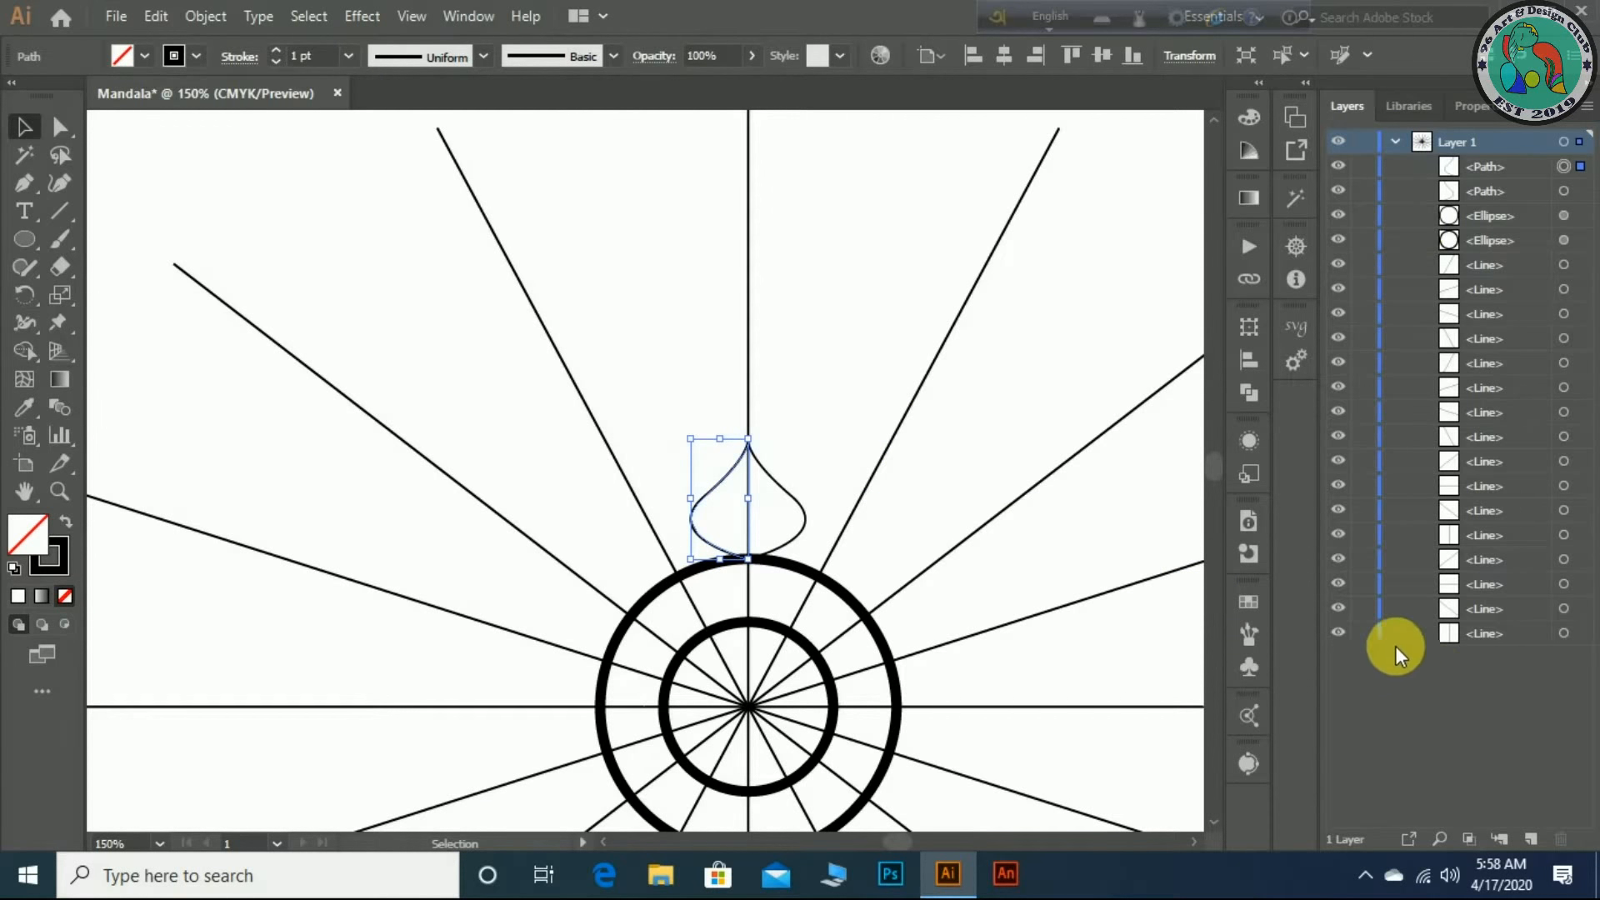
pyautogui.moveTo(1365, 635); pyautogui.dragTo(1357, 268)
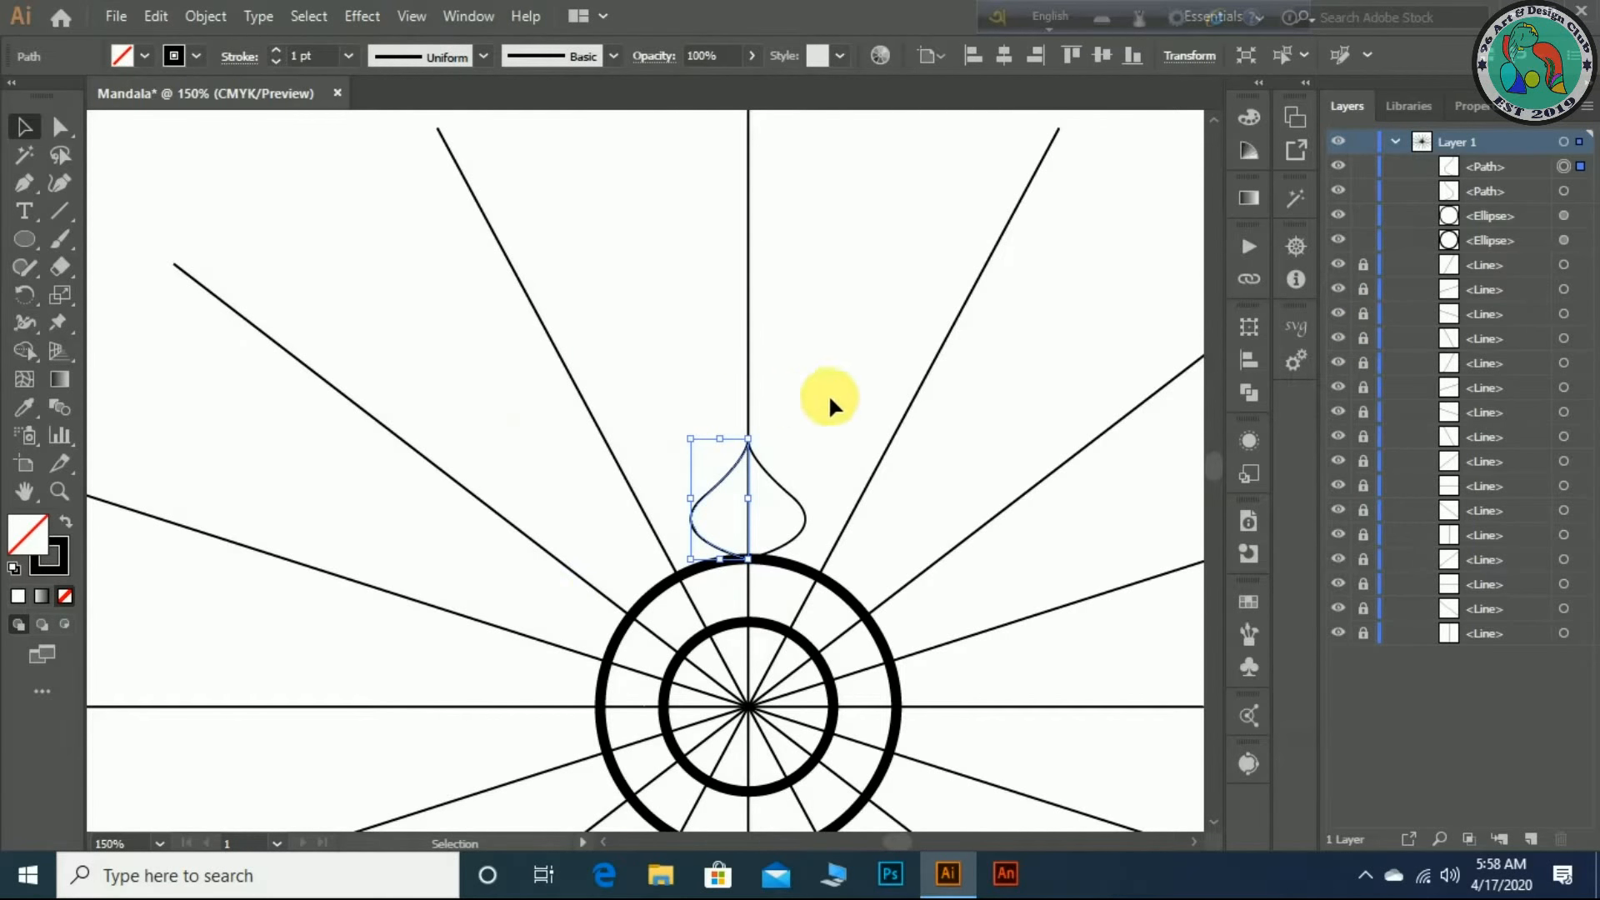
pyautogui.moveTo(833, 492); pyautogui.dragTo(676, 528)
pyautogui.rightClick(781, 540)
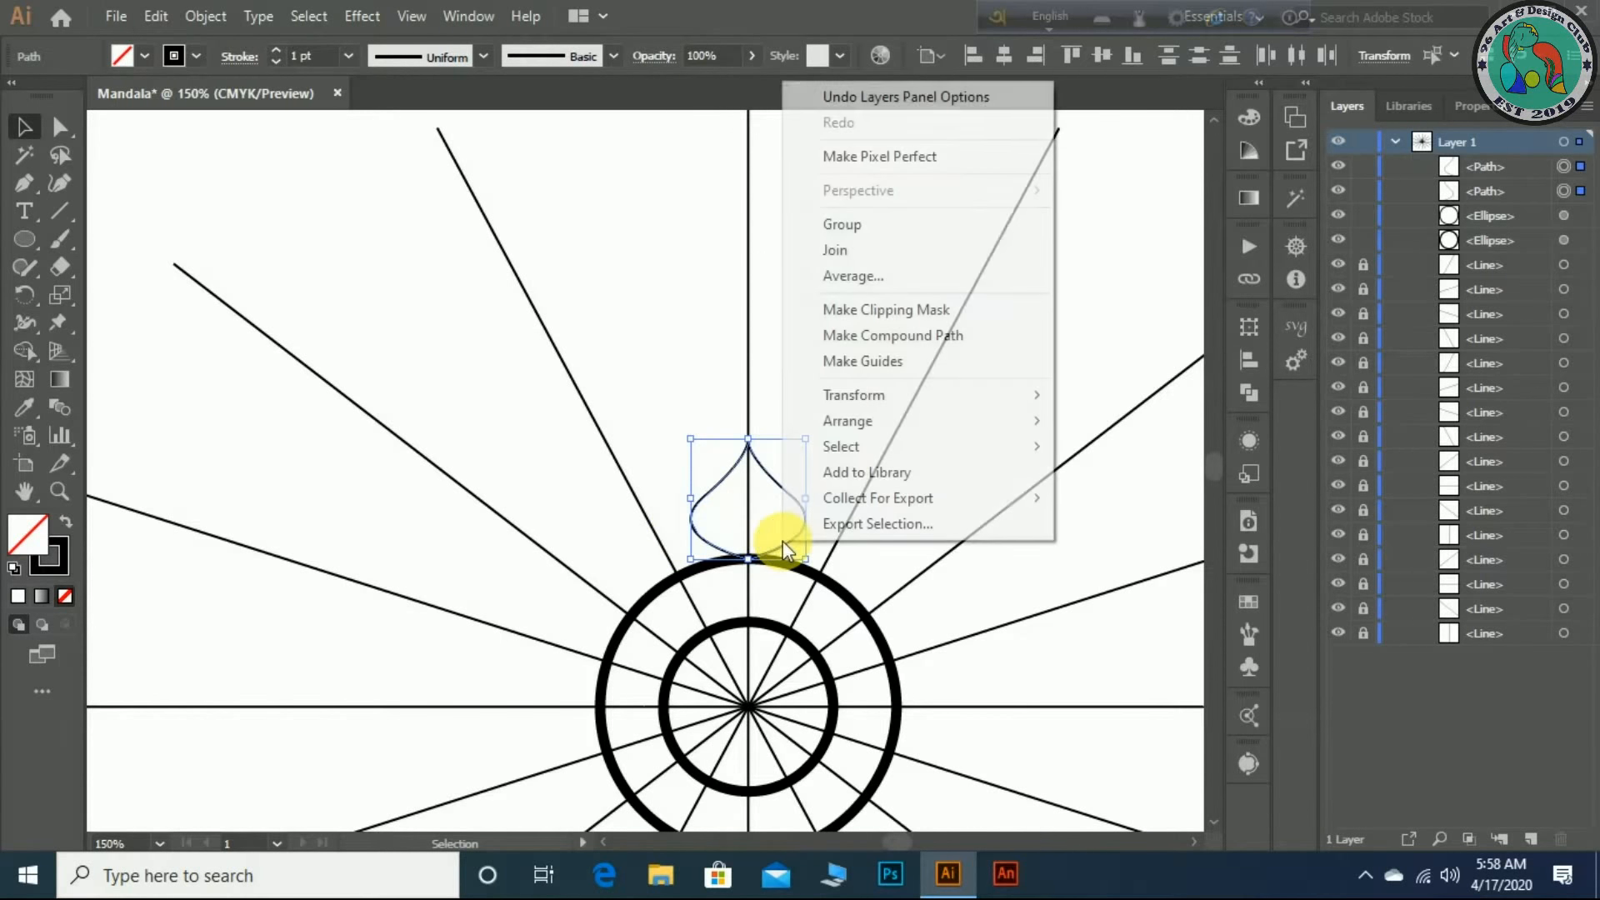
pyautogui.click(910, 250)
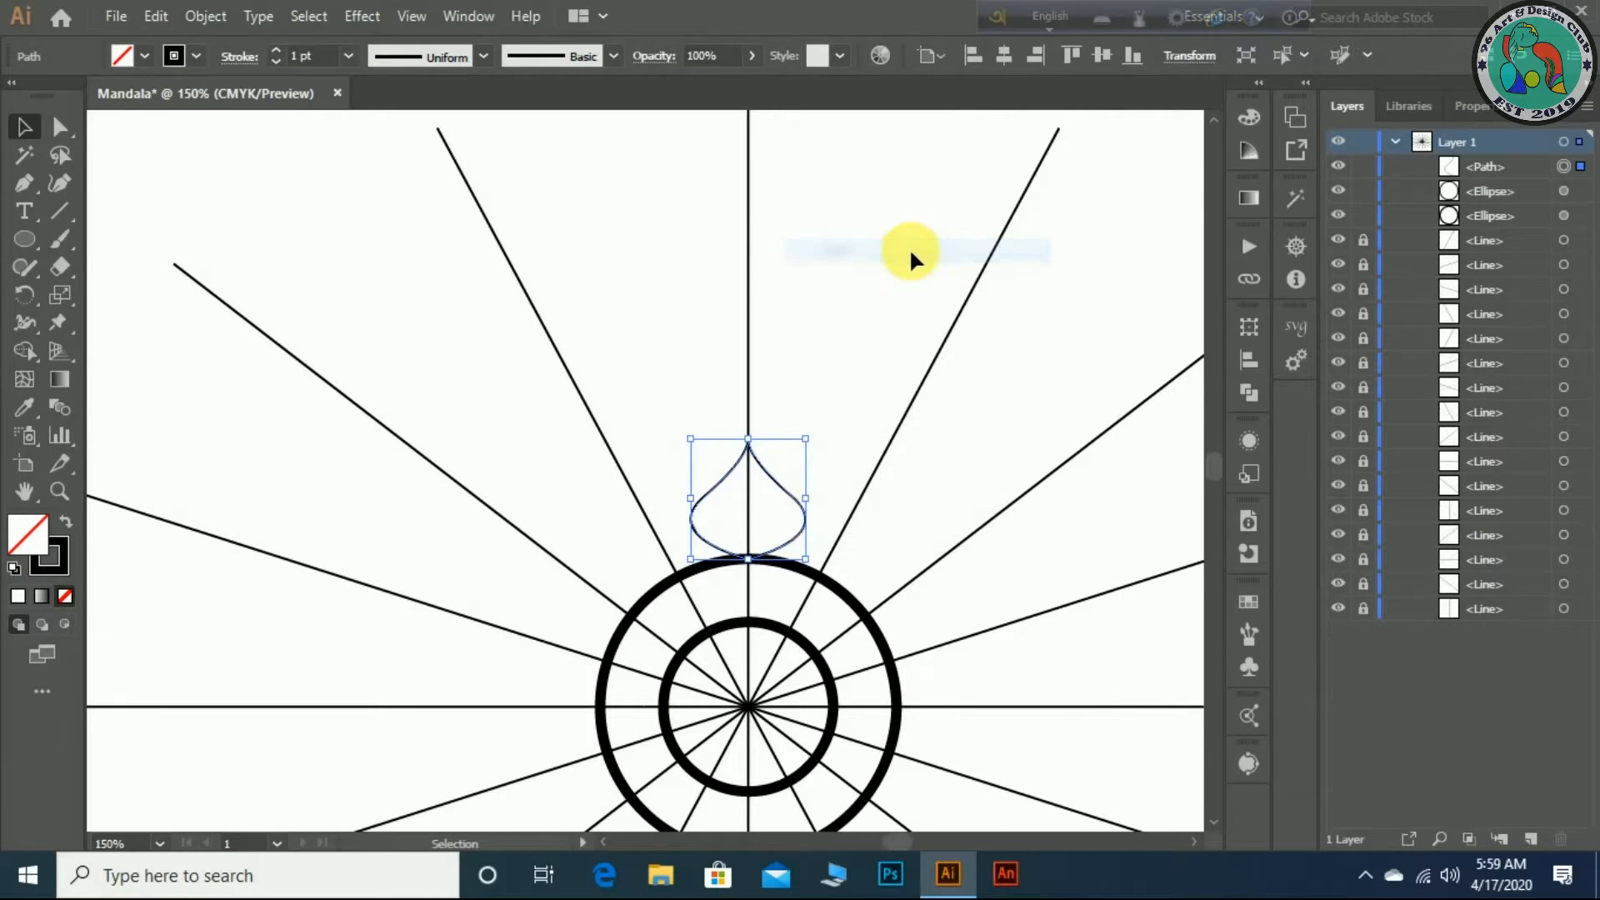
# - Apply the 5 pt. Round brush to the petal and stretch it taller and slightly wider, keeping its base on the outer circle
pyautogui.click(613, 57)
pyautogui.click(403, 107)
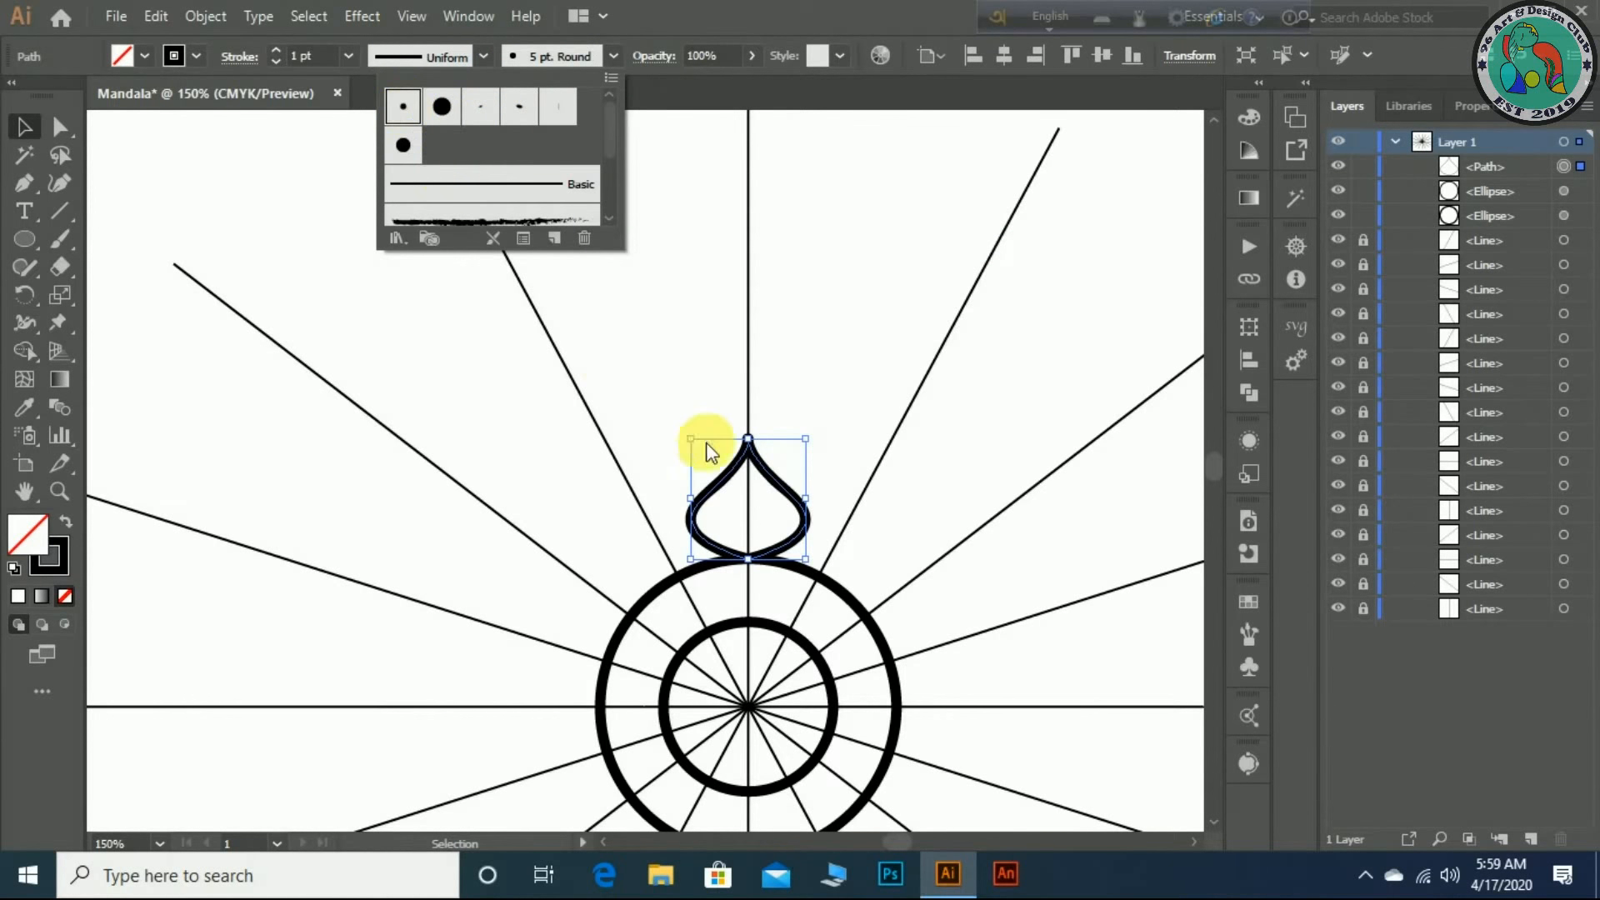
pyautogui.click(25, 126)
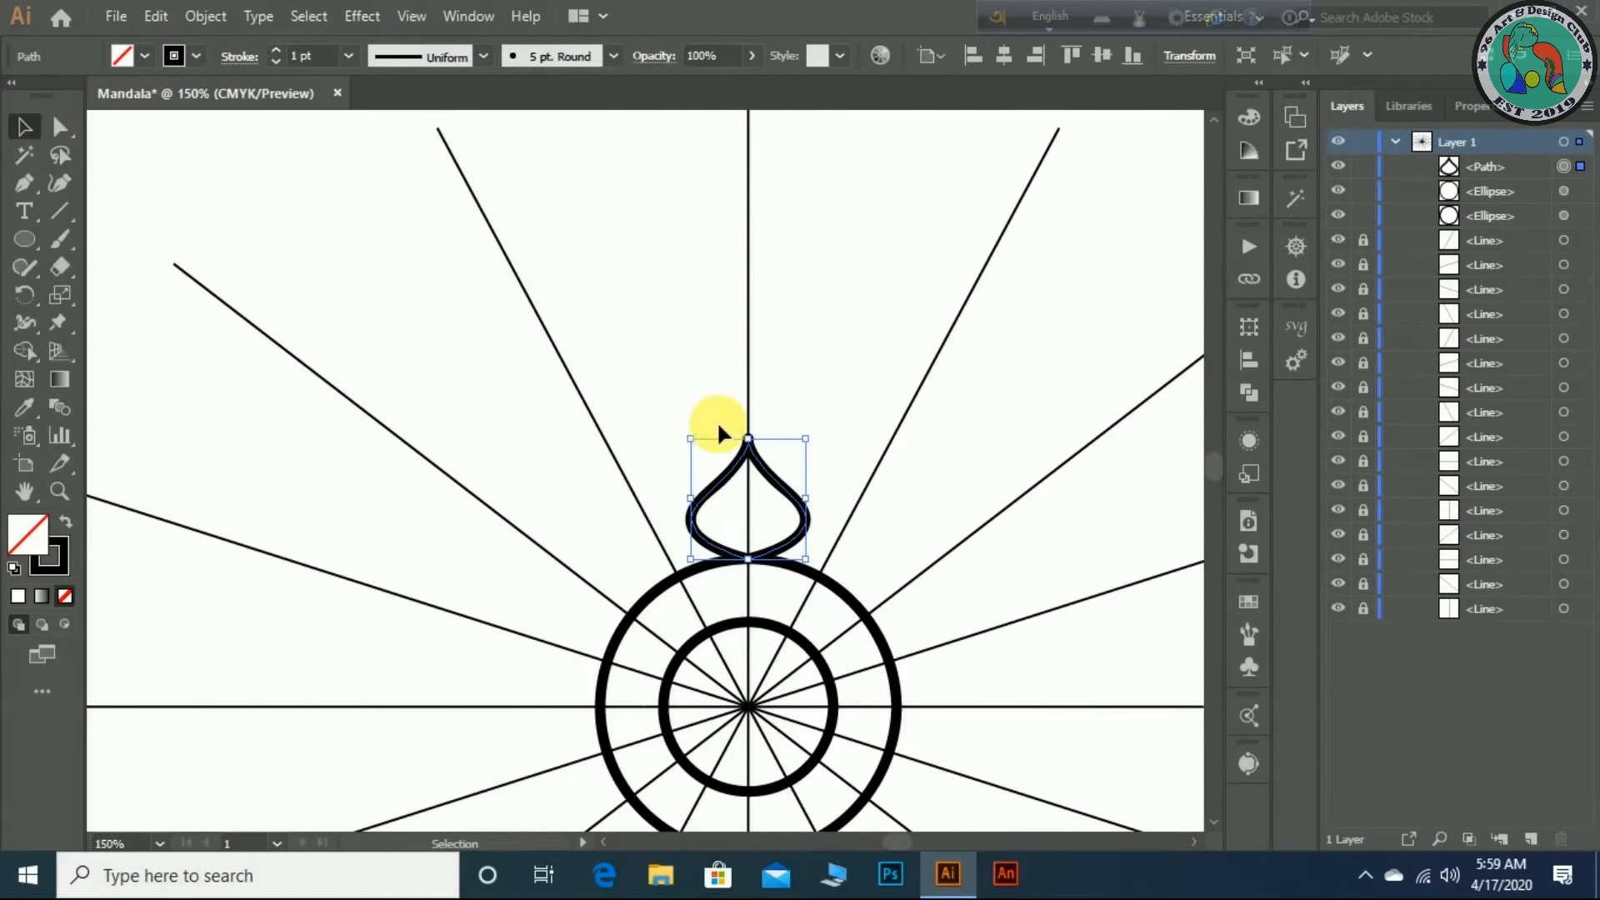
pyautogui.moveTo(748, 440); pyautogui.dragTo(748, 393)
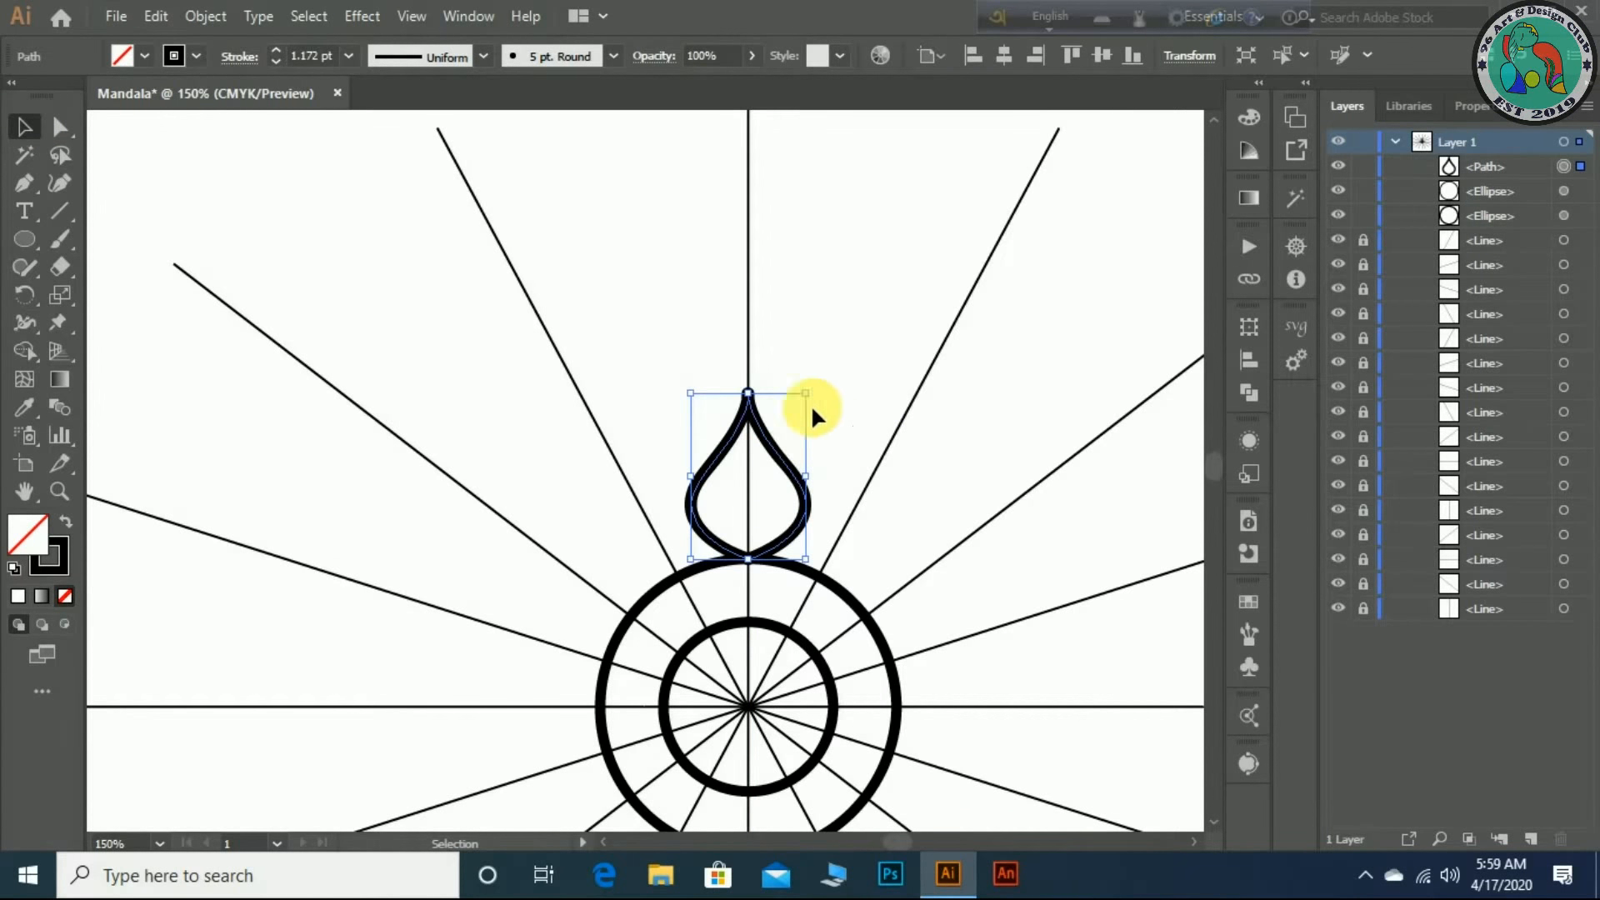
pyautogui.moveTo(747, 392)
pyautogui.mouseDown()
pyautogui.moveTo(747, 368)
pyautogui.moveTo(780, 367)
pyautogui.mouseUp()
pyautogui.moveTo(817, 470); pyautogui.dragTo(825, 471)
pyautogui.moveTo(698, 470); pyautogui.dragTo(685, 471)
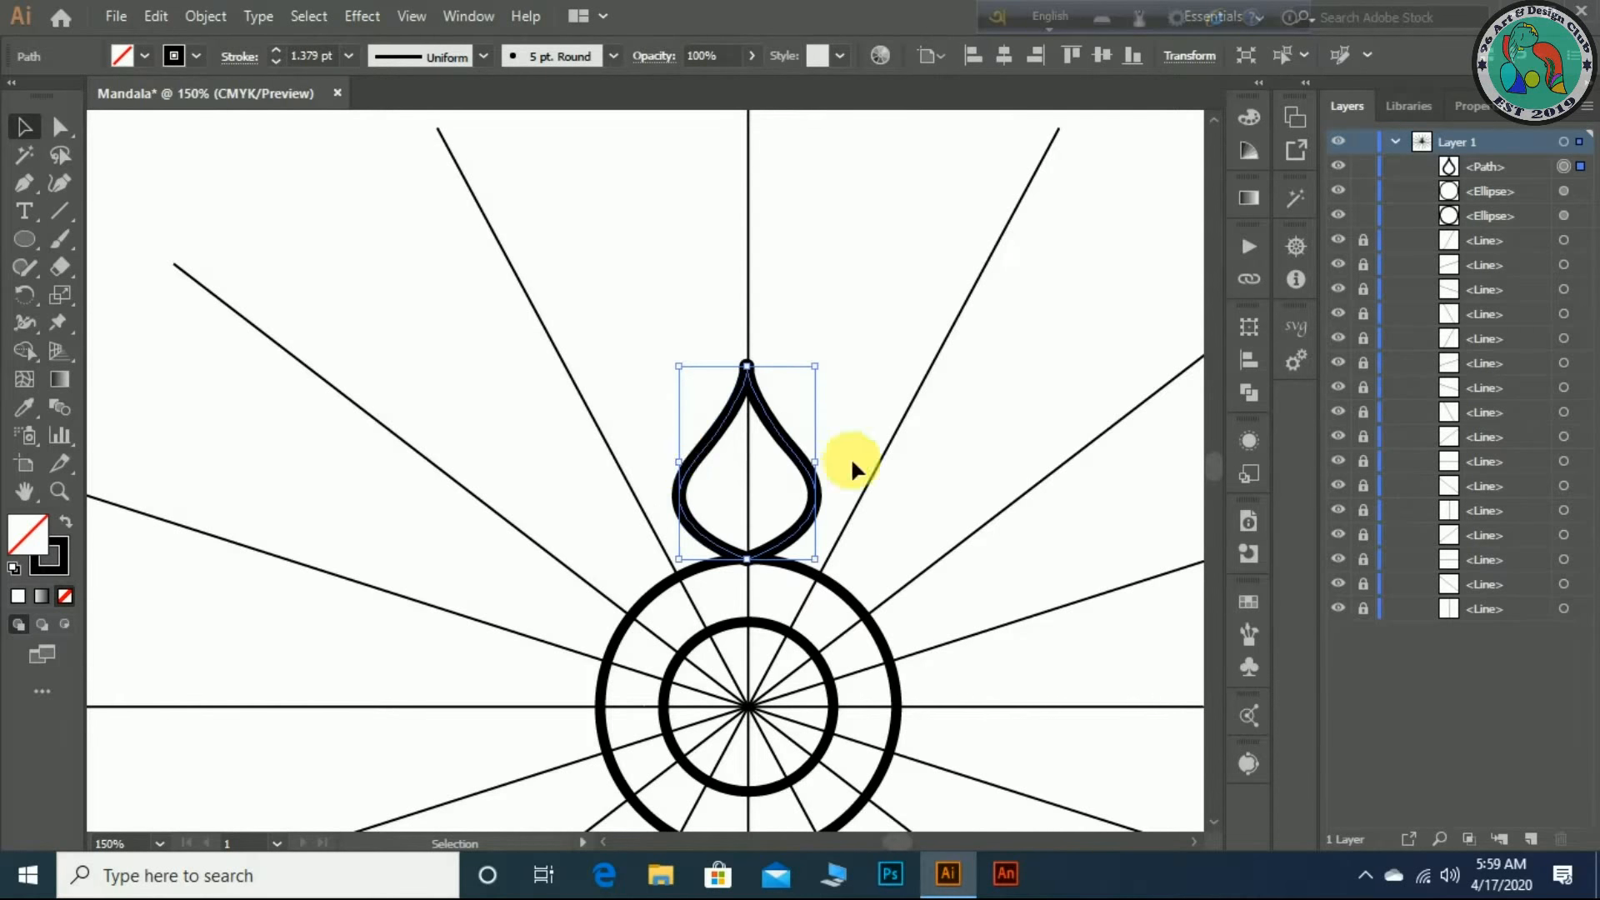
pyautogui.click(868, 382)
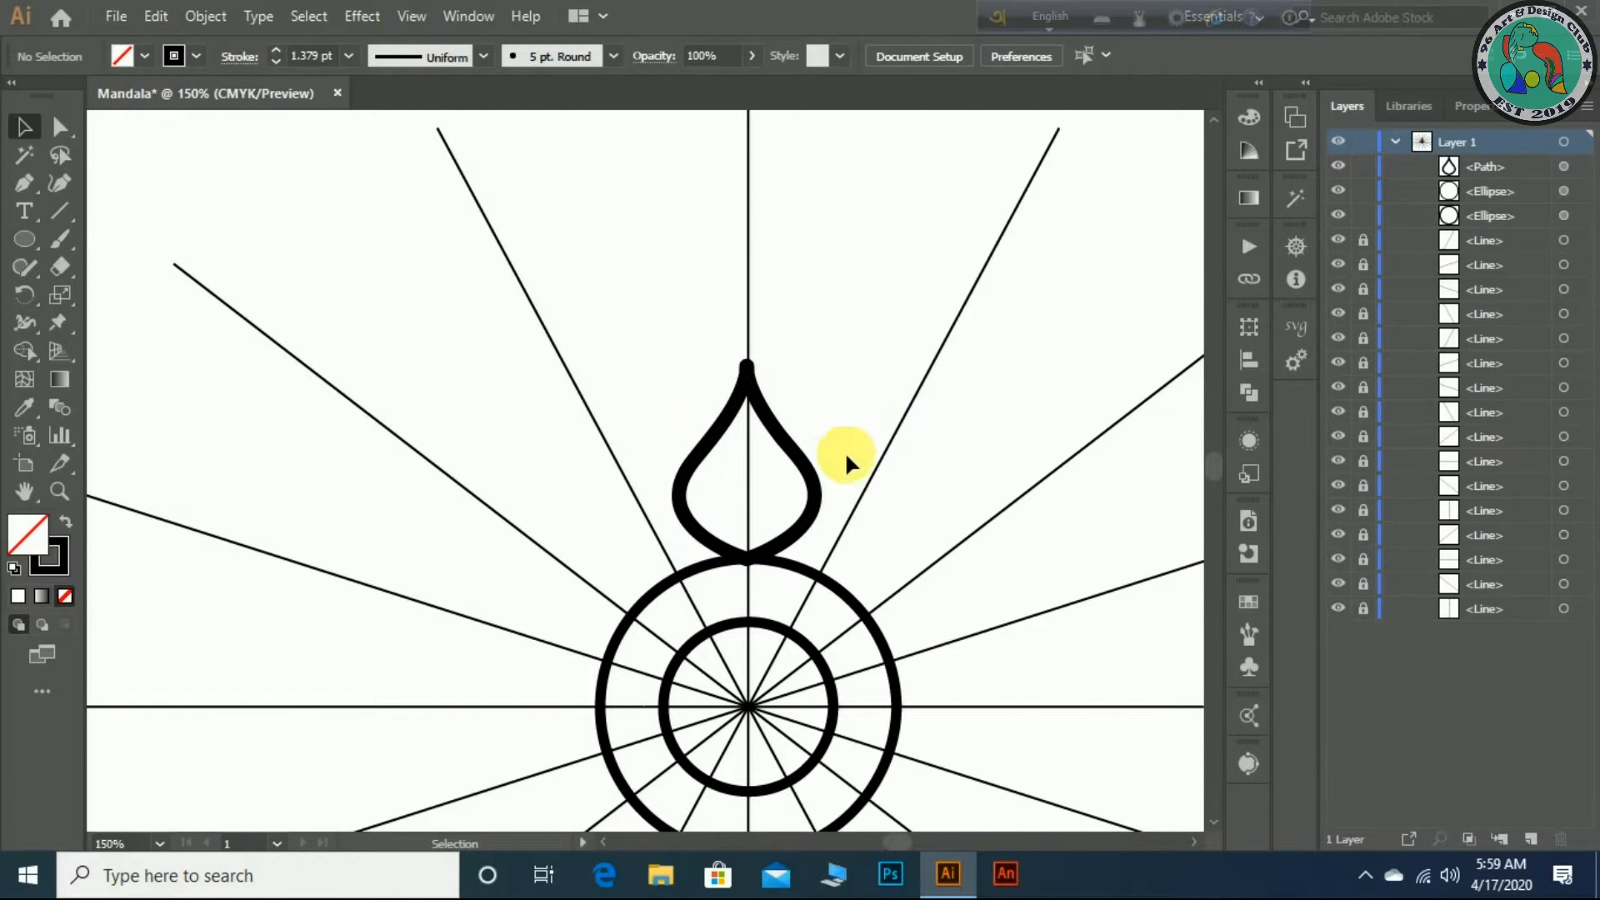
# - Duplicate the petal, shrink the copy to roughly half size, and centre it inside the original petal
pyautogui.click(814, 484)
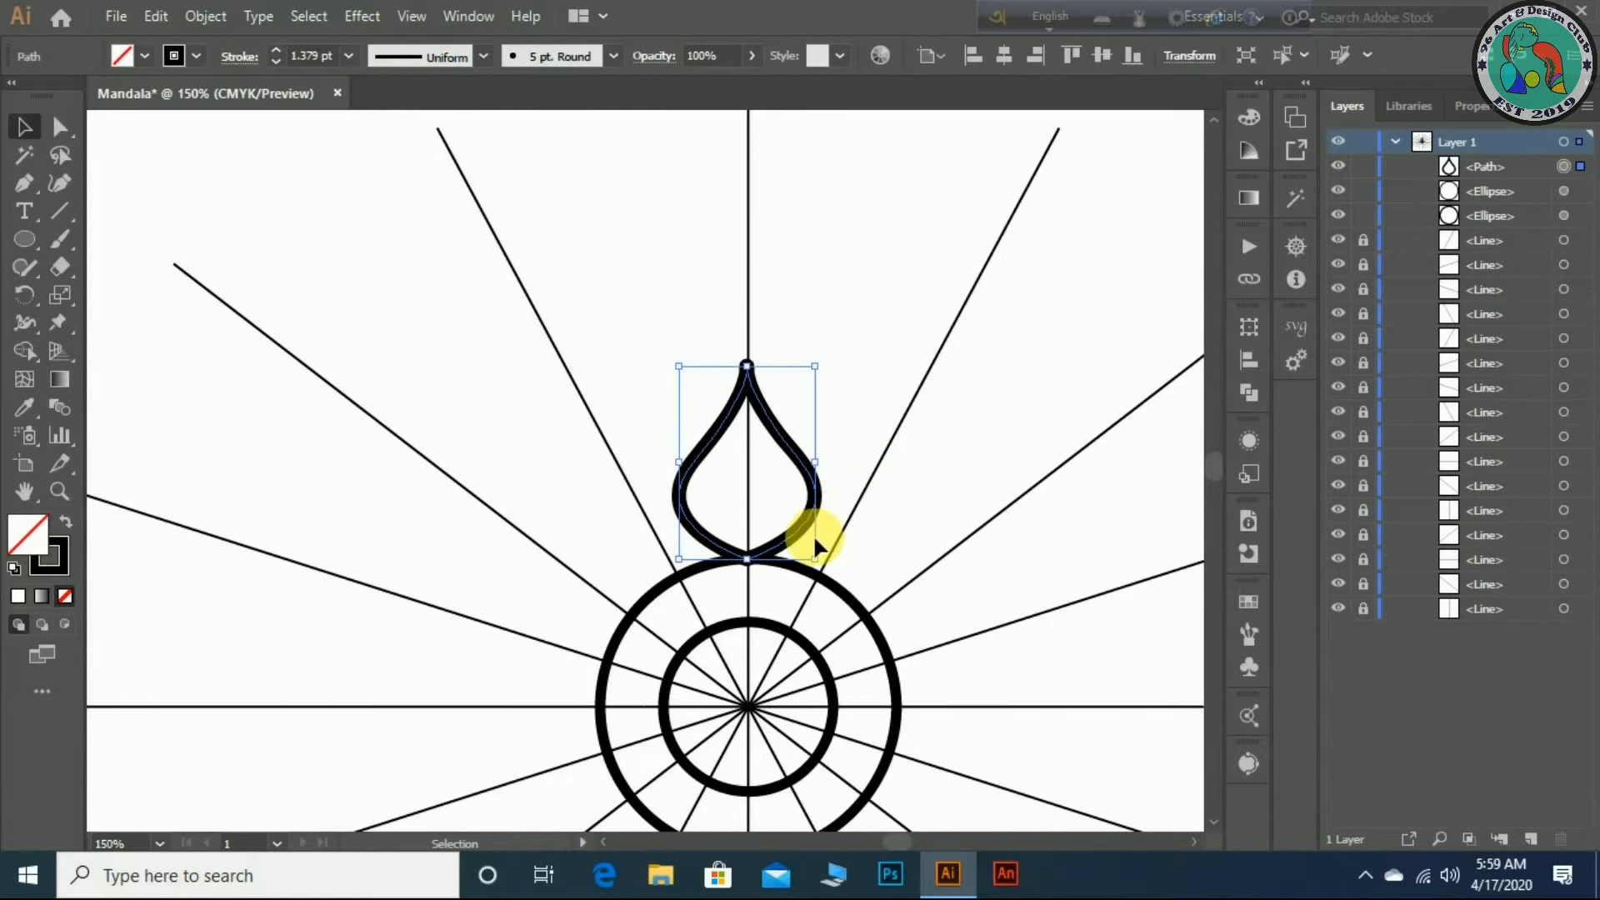
pyautogui.keyDown('alt'); pyautogui.moveTo(814, 514); pyautogui.dragTo(981, 499); pyautogui.keyUp('alt')
pyautogui.moveTo(992, 358)
pyautogui.mouseDown()
pyautogui.moveTo(926, 443)
pyautogui.moveTo(772, 468)
pyautogui.mouseUp()
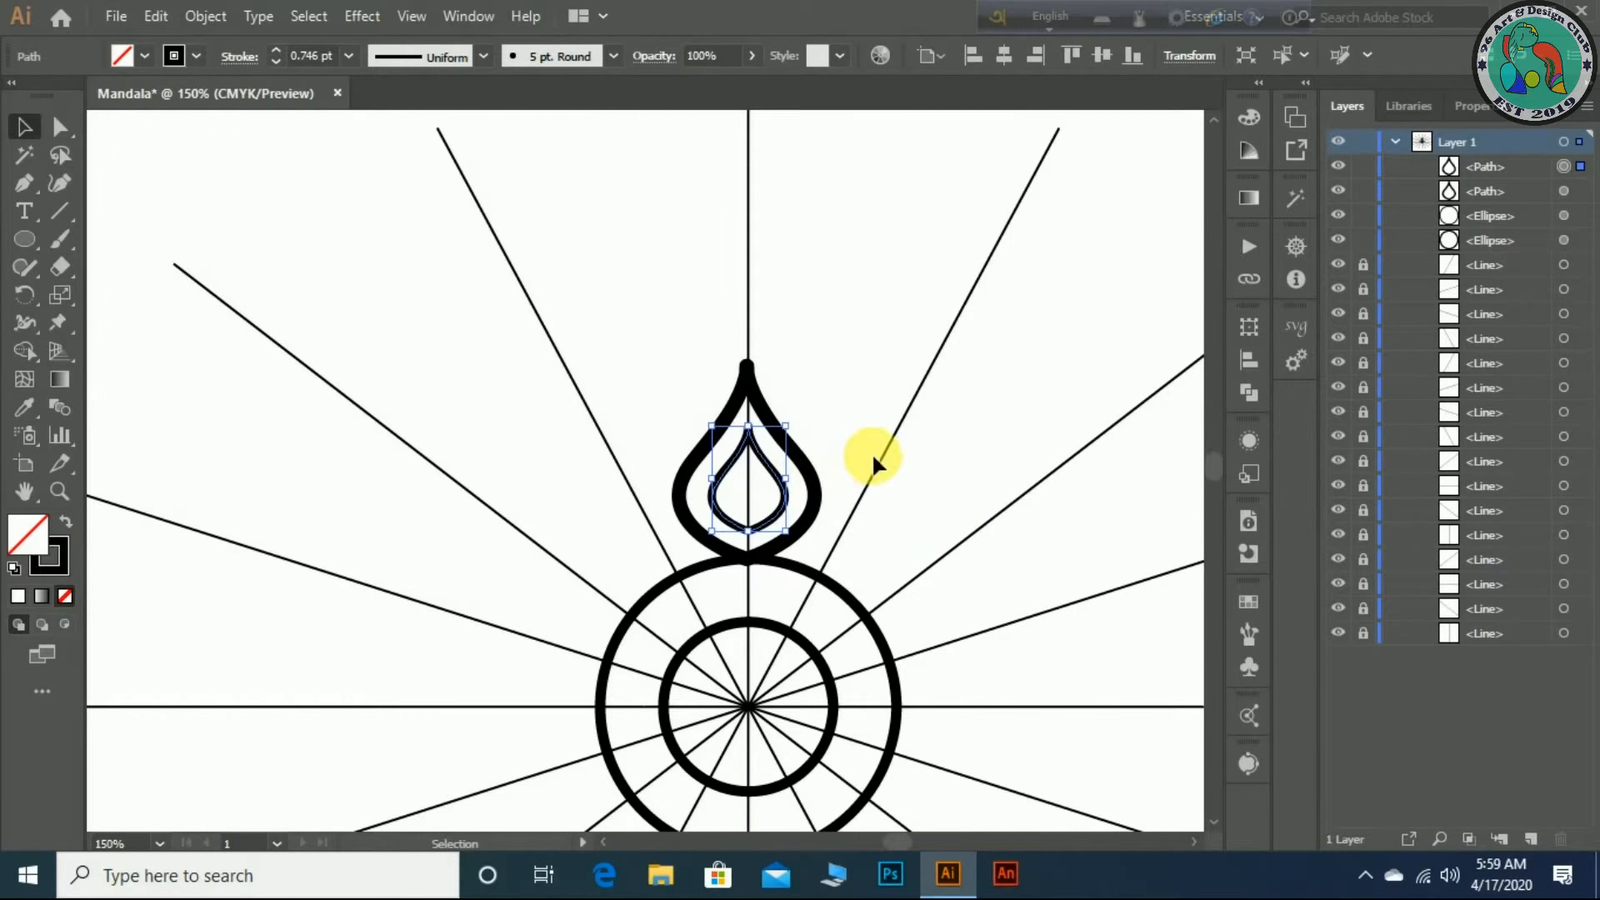
pyautogui.click(858, 374)
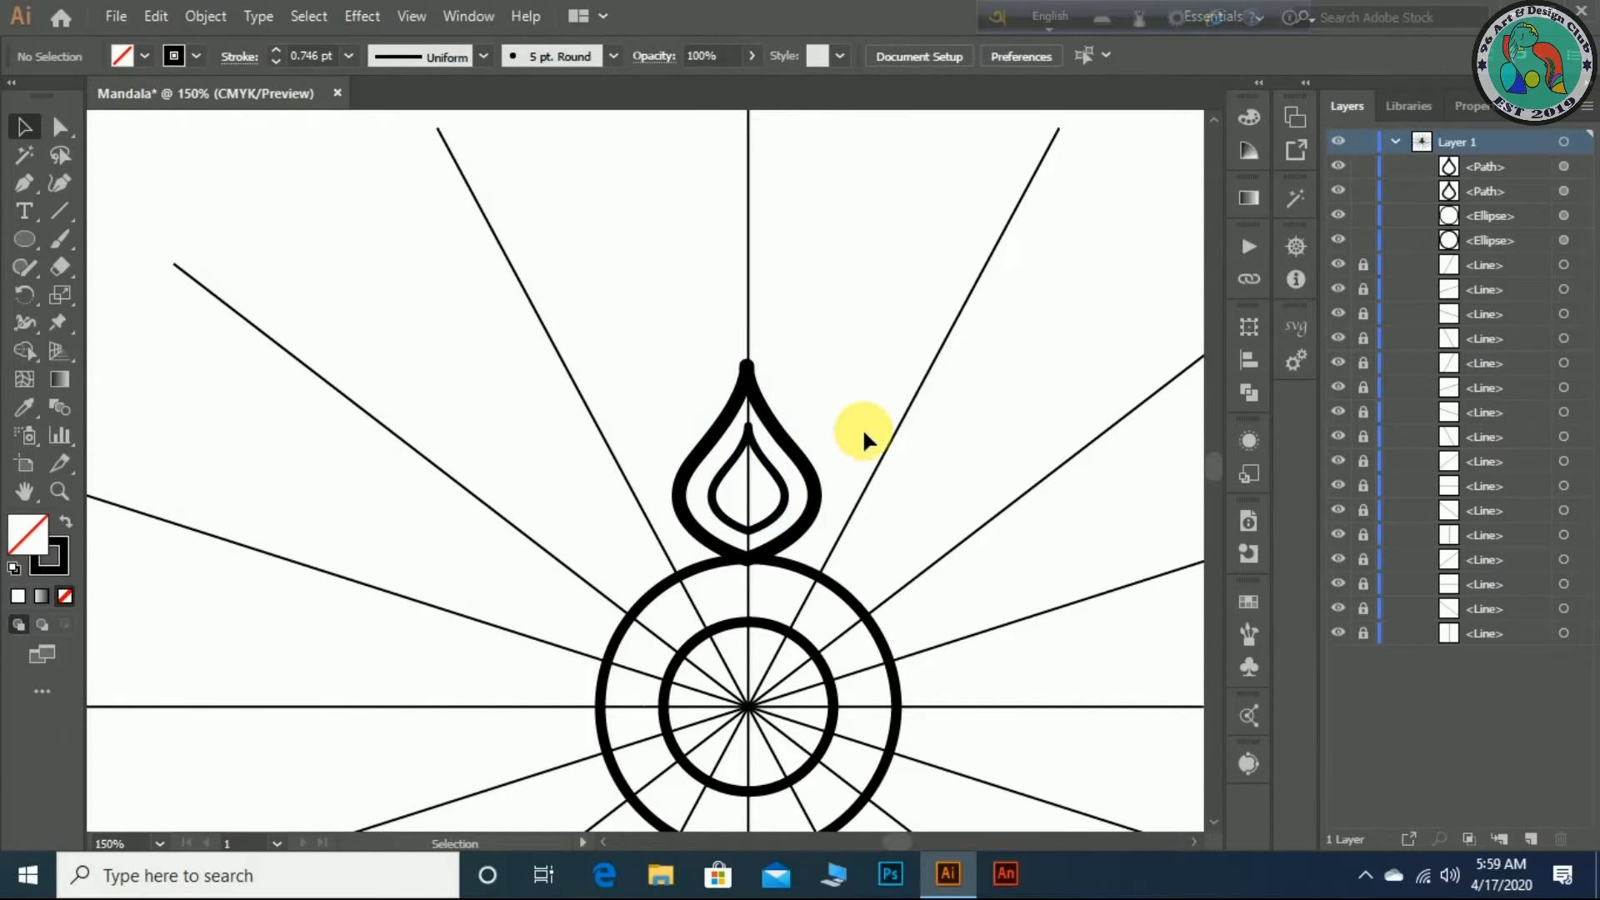
# - Select the outer and inner petals and group them
pyautogui.moveTo(821, 421); pyautogui.dragTo(703, 501)
pyautogui.click(799, 498)
pyautogui.rightClick(803, 495)
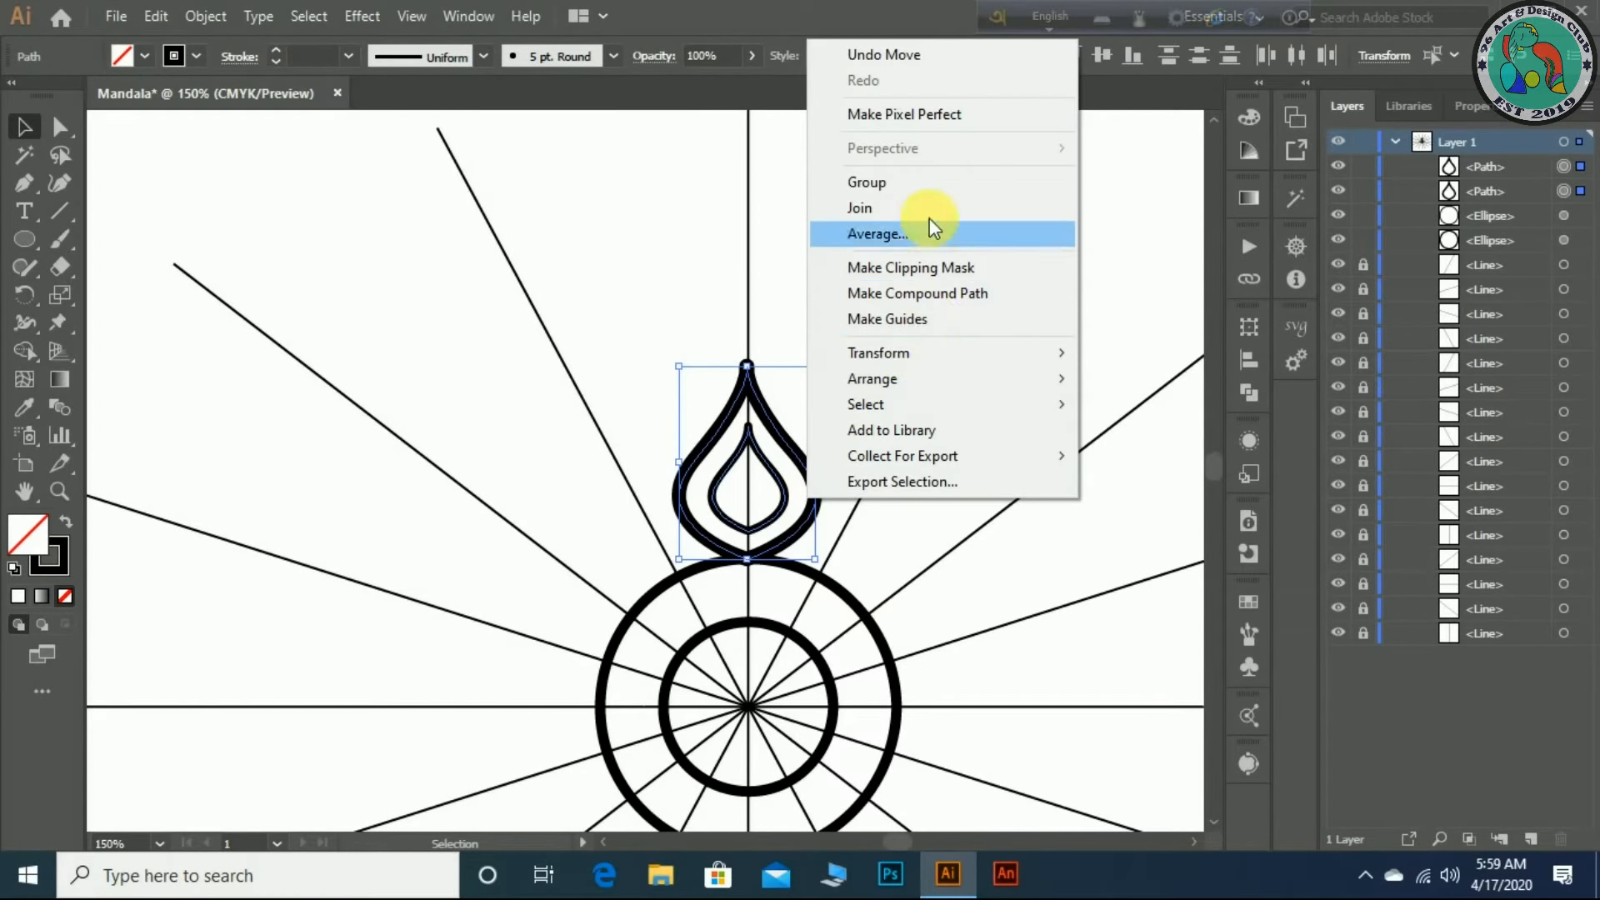
pyautogui.click(931, 185)
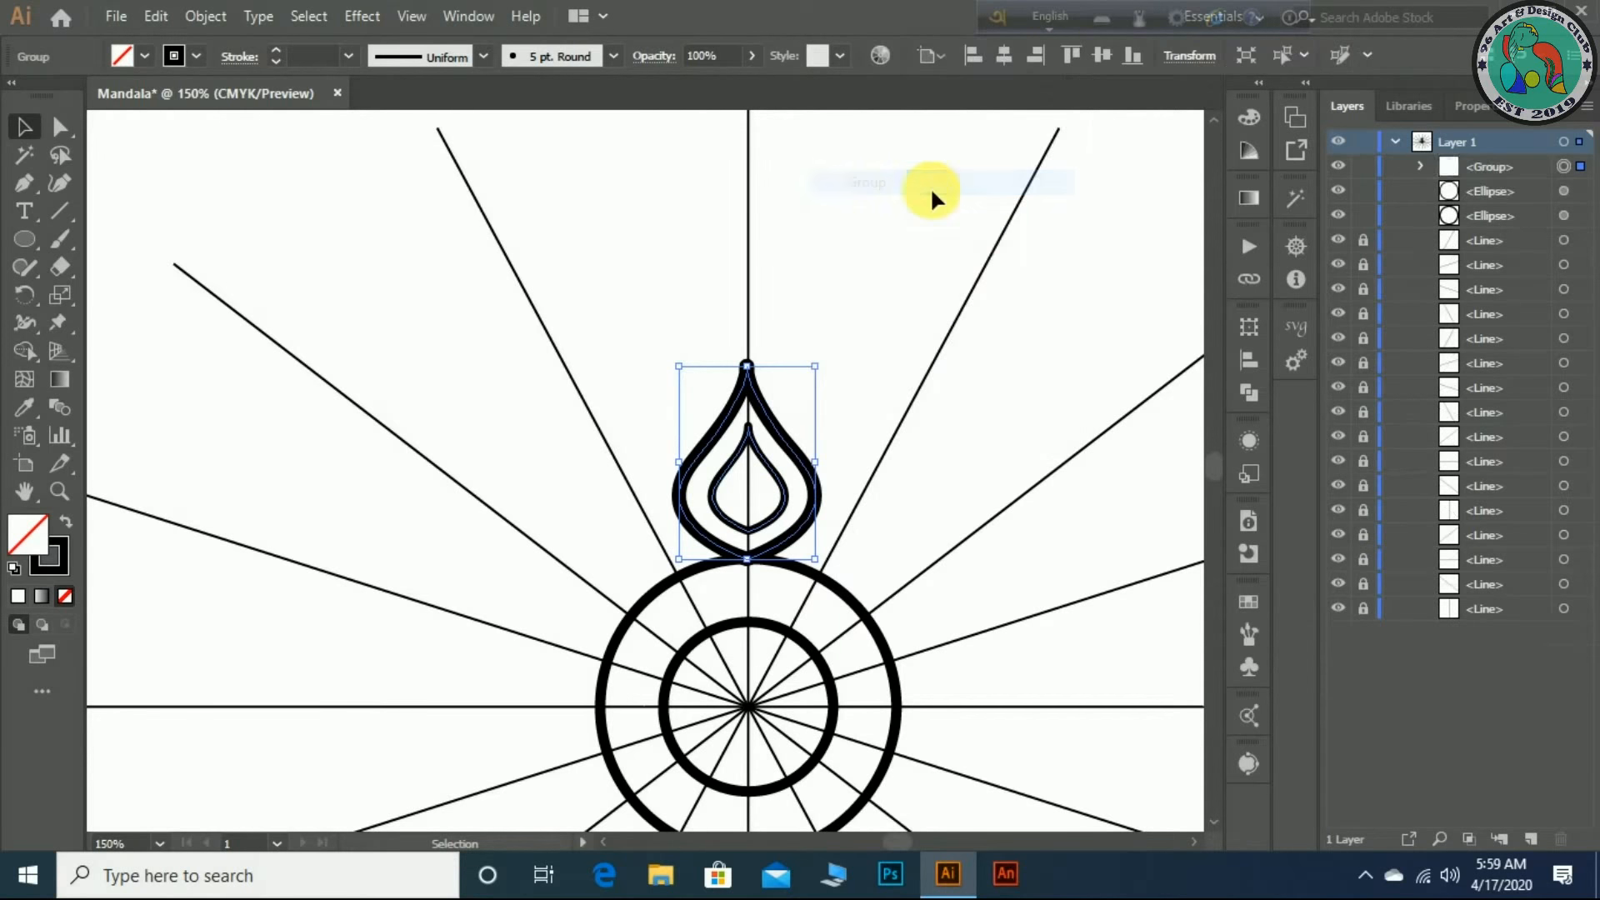
# - Make a copy of the petal group rotated by 45° about the crossing point of the radial lines
pyautogui.click(23, 292)
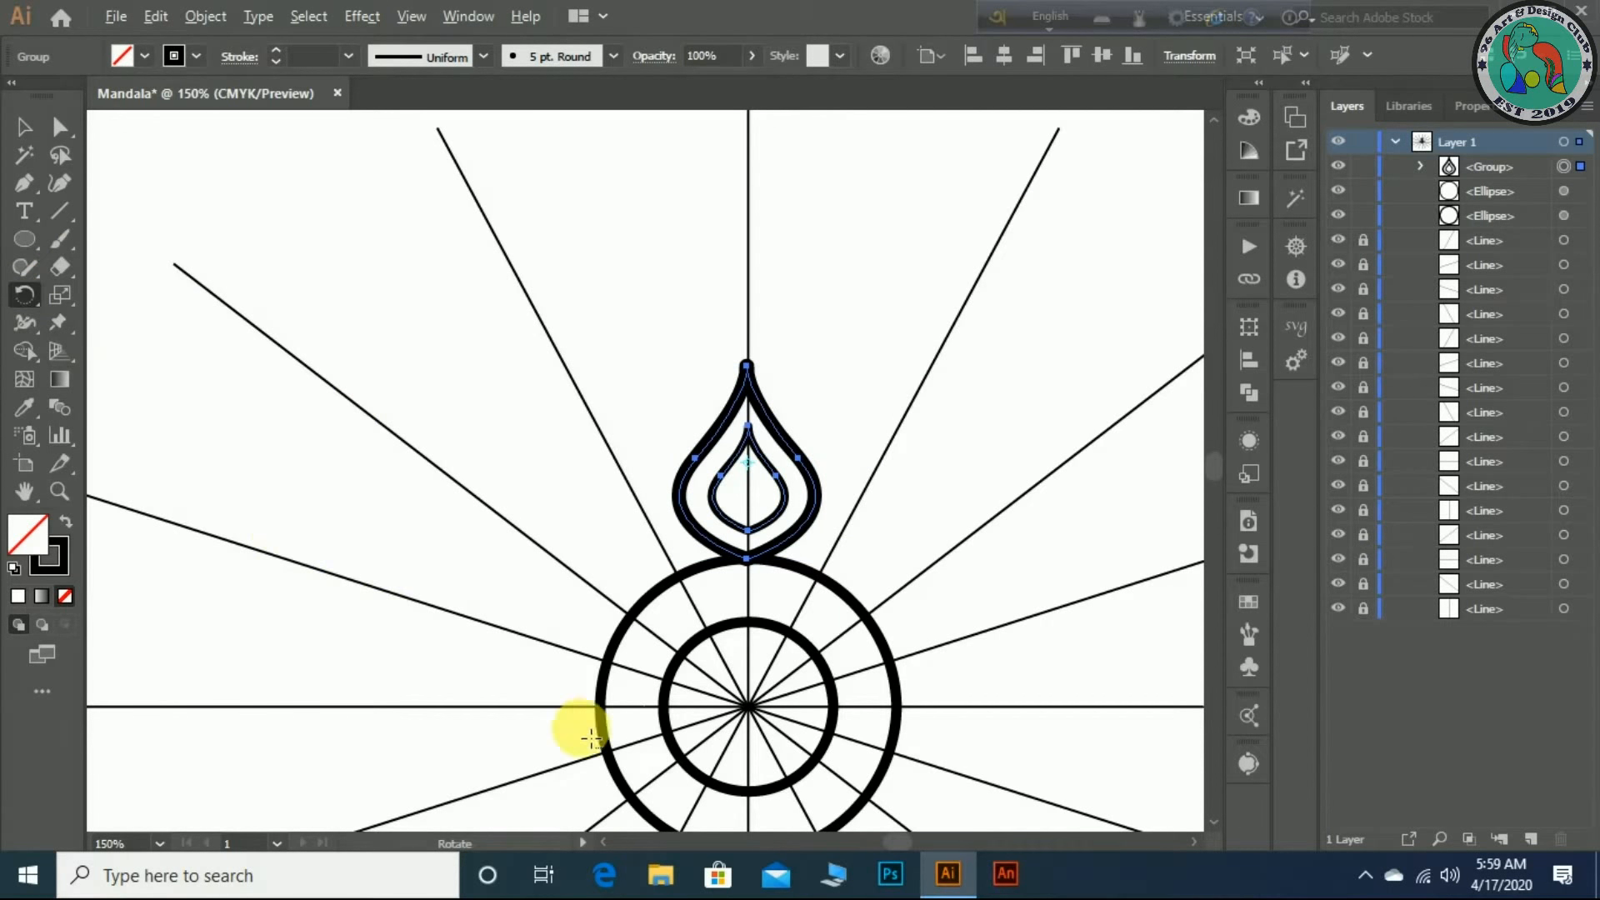
pyautogui.keyDown('alt'); pyautogui.click(749, 706); pyautogui.keyUp('alt')
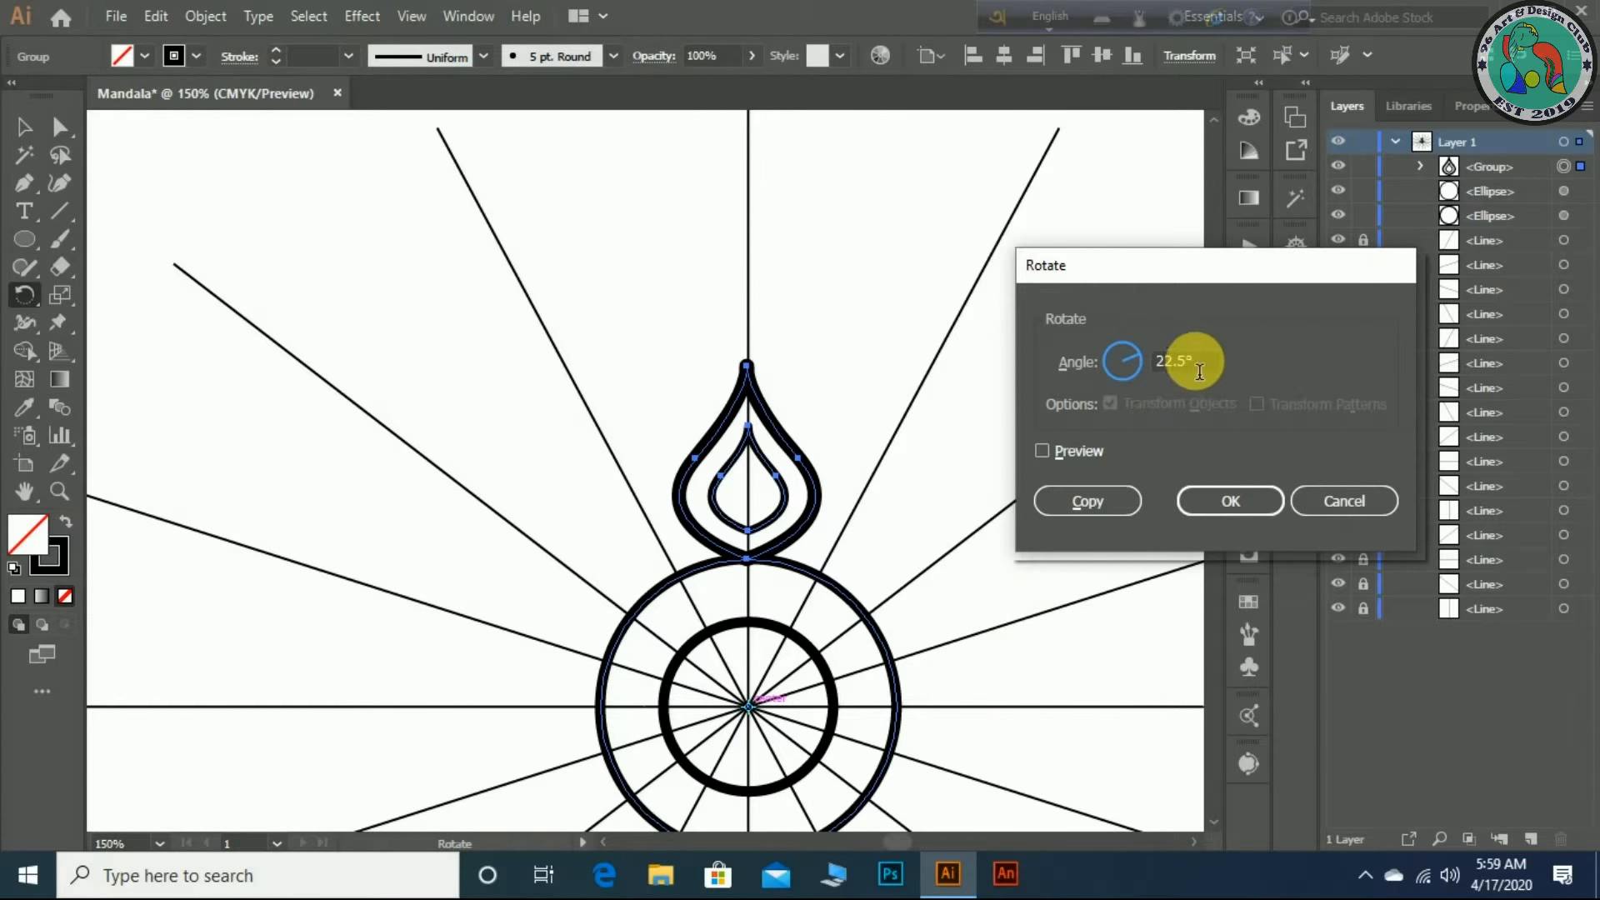
pyautogui.moveTo(1198, 362); pyautogui.dragTo(1127, 362)
pyautogui.write('45')
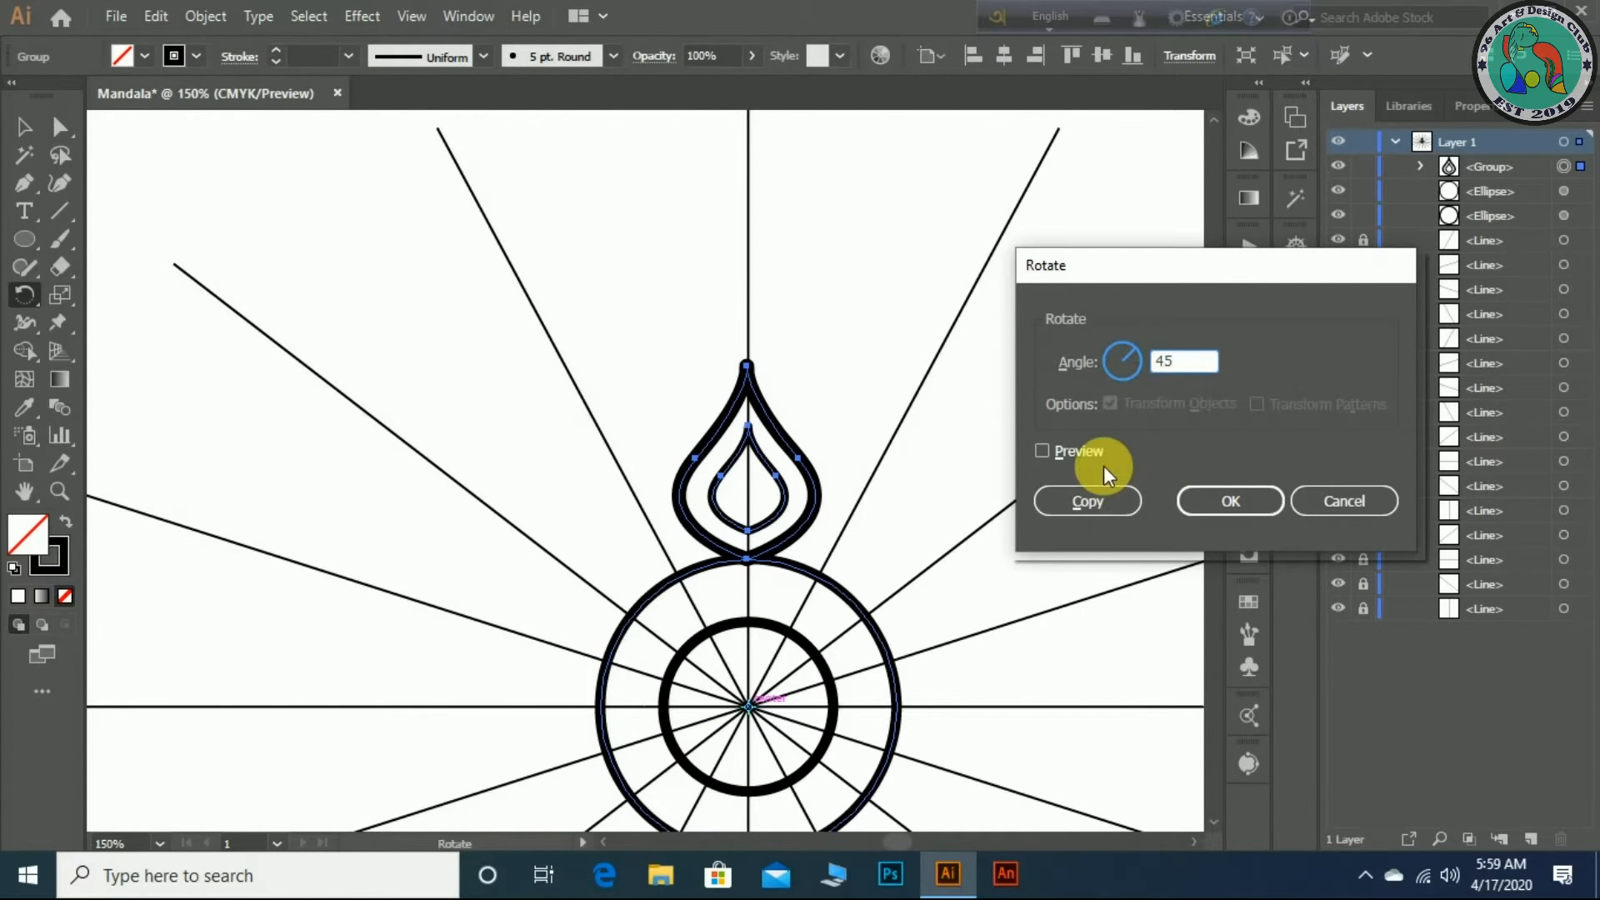
pyautogui.click(1088, 450)
pyautogui.click(1088, 450)
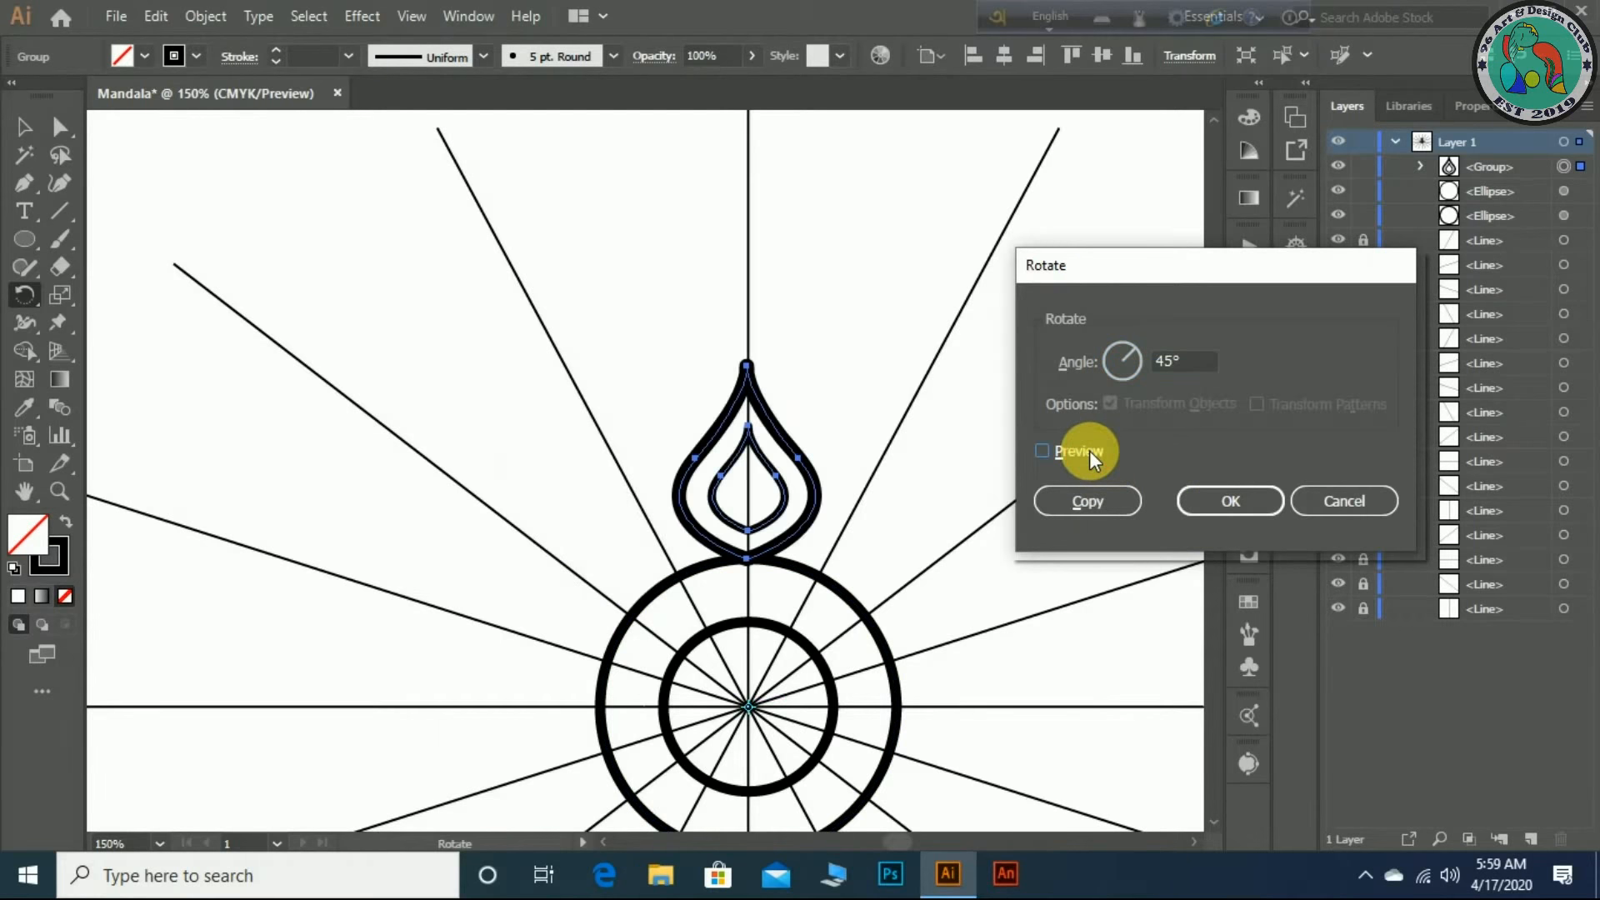
pyautogui.click(1088, 500)
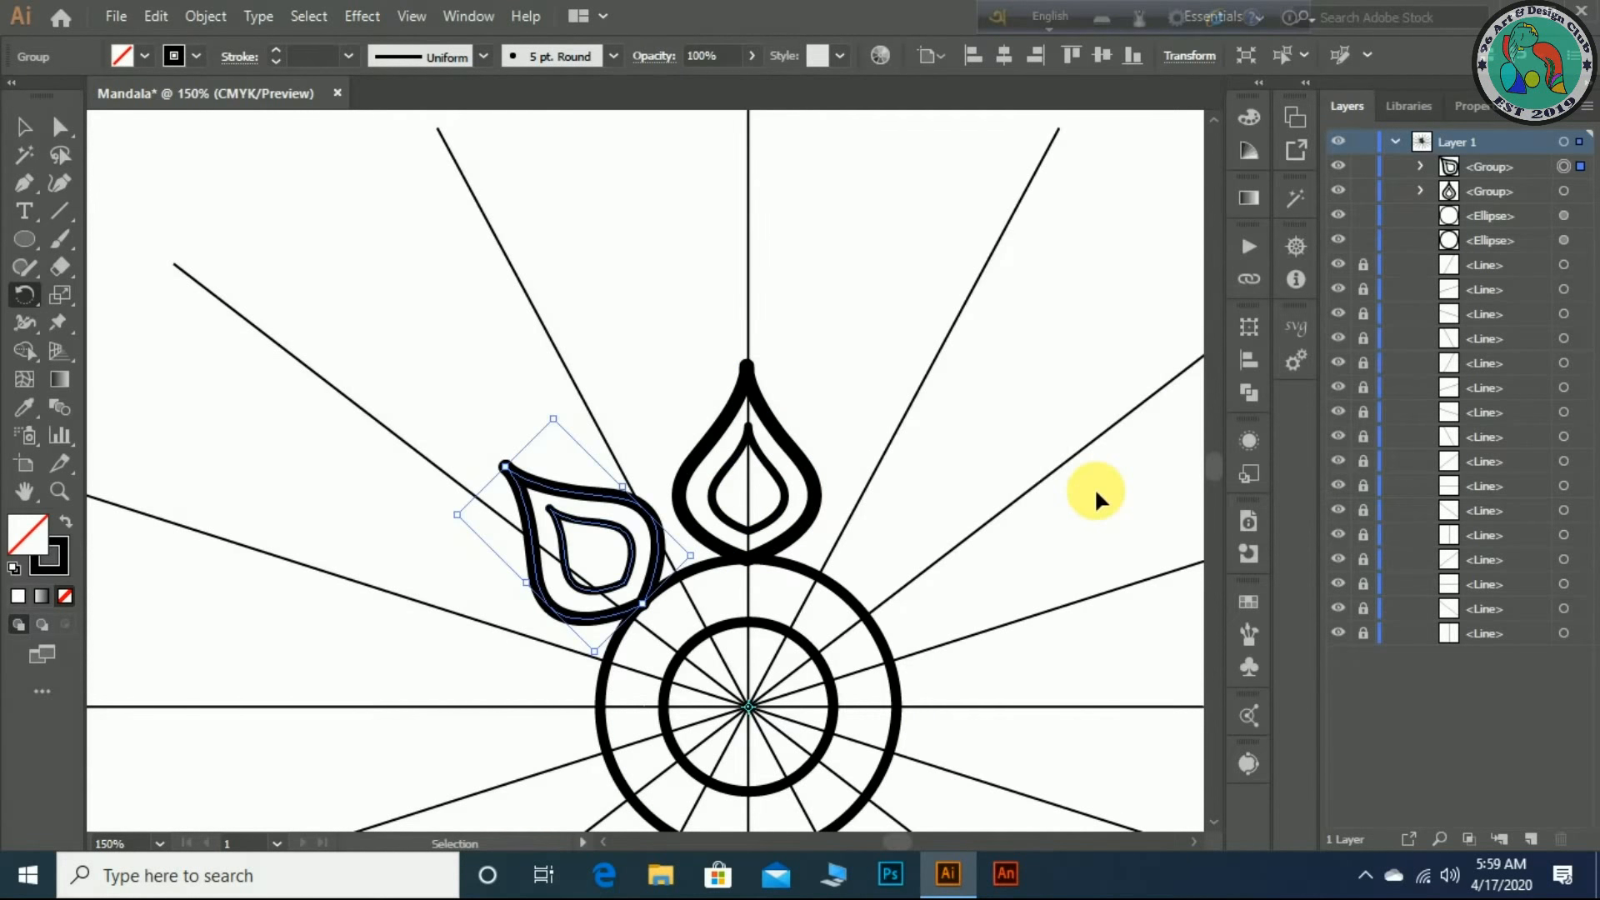
# - Repeat the 45° rotated copy six more times to complete a ring of eight petals around the outer circle
pyautogui.hotkey('ctrl', 'd')
pyautogui.hotkey('ctrl', 'd')
pyautogui.hotkey('ctrl', 'd')
pyautogui.hotkey('ctrl', 'd')
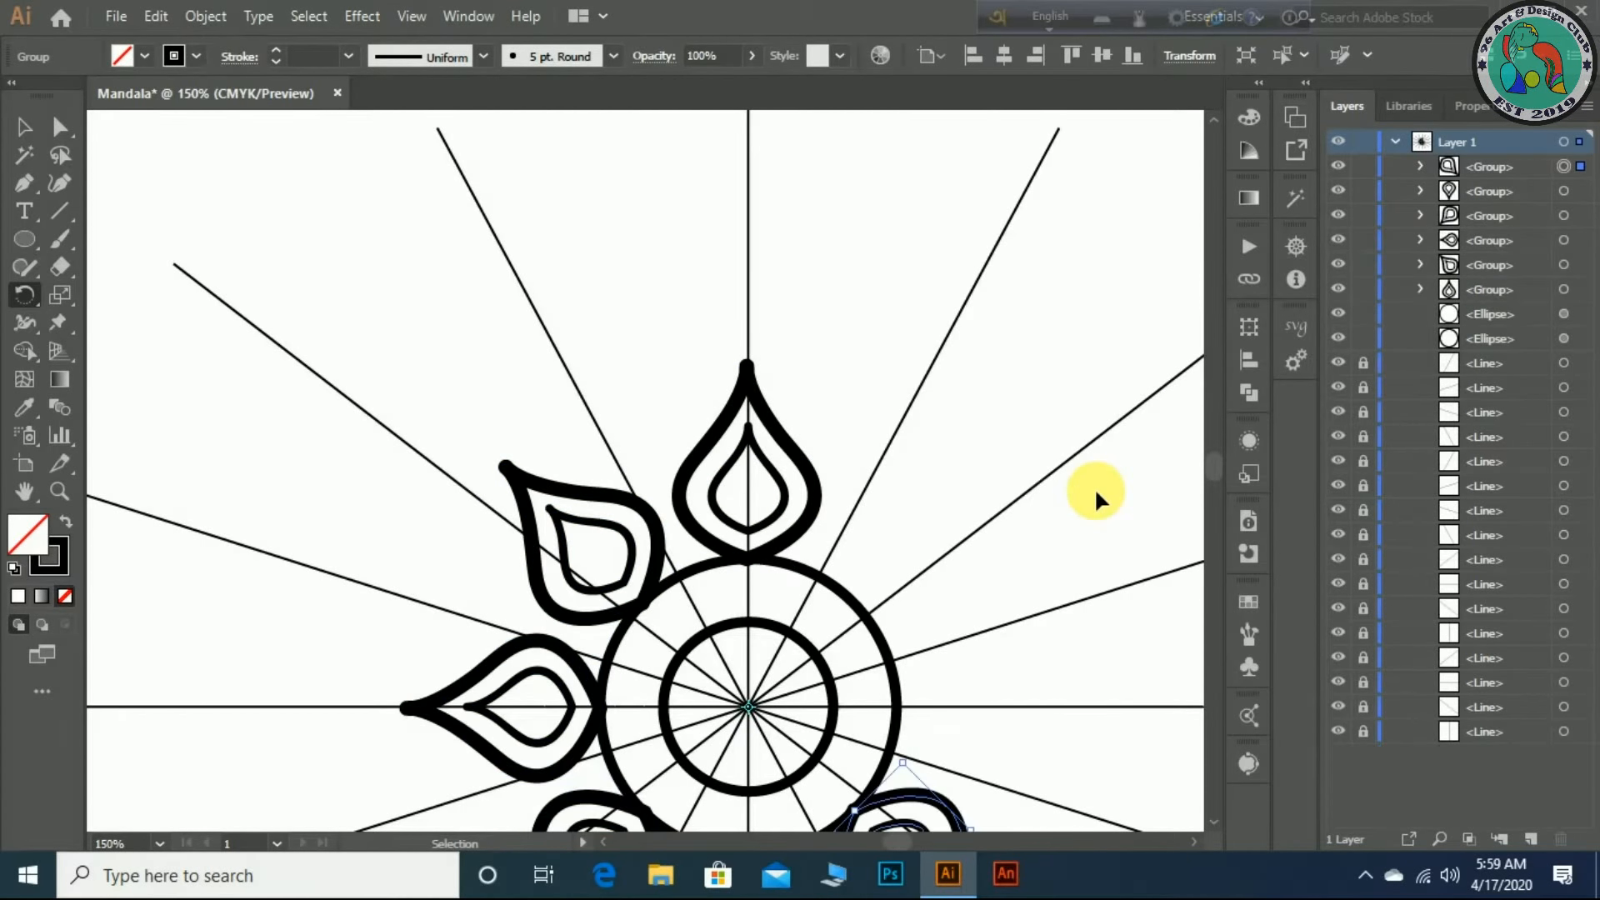
pyautogui.hotkey('ctrl', 'd')
pyautogui.hotkey('ctrl', 'd')
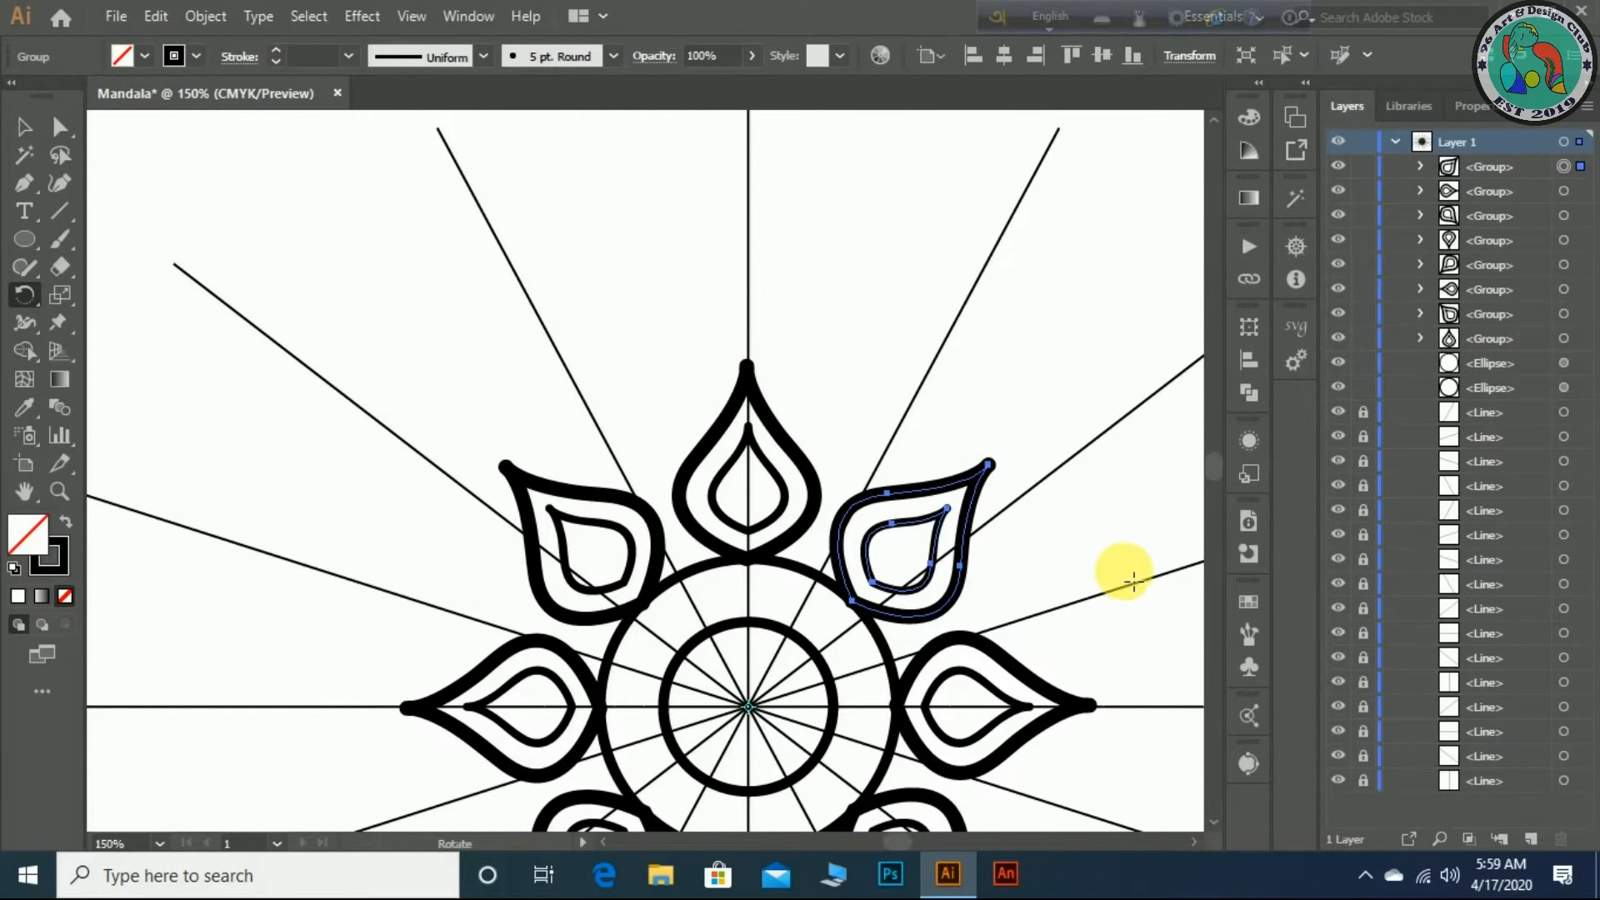
pyautogui.scroll(-4, 1175, 653)
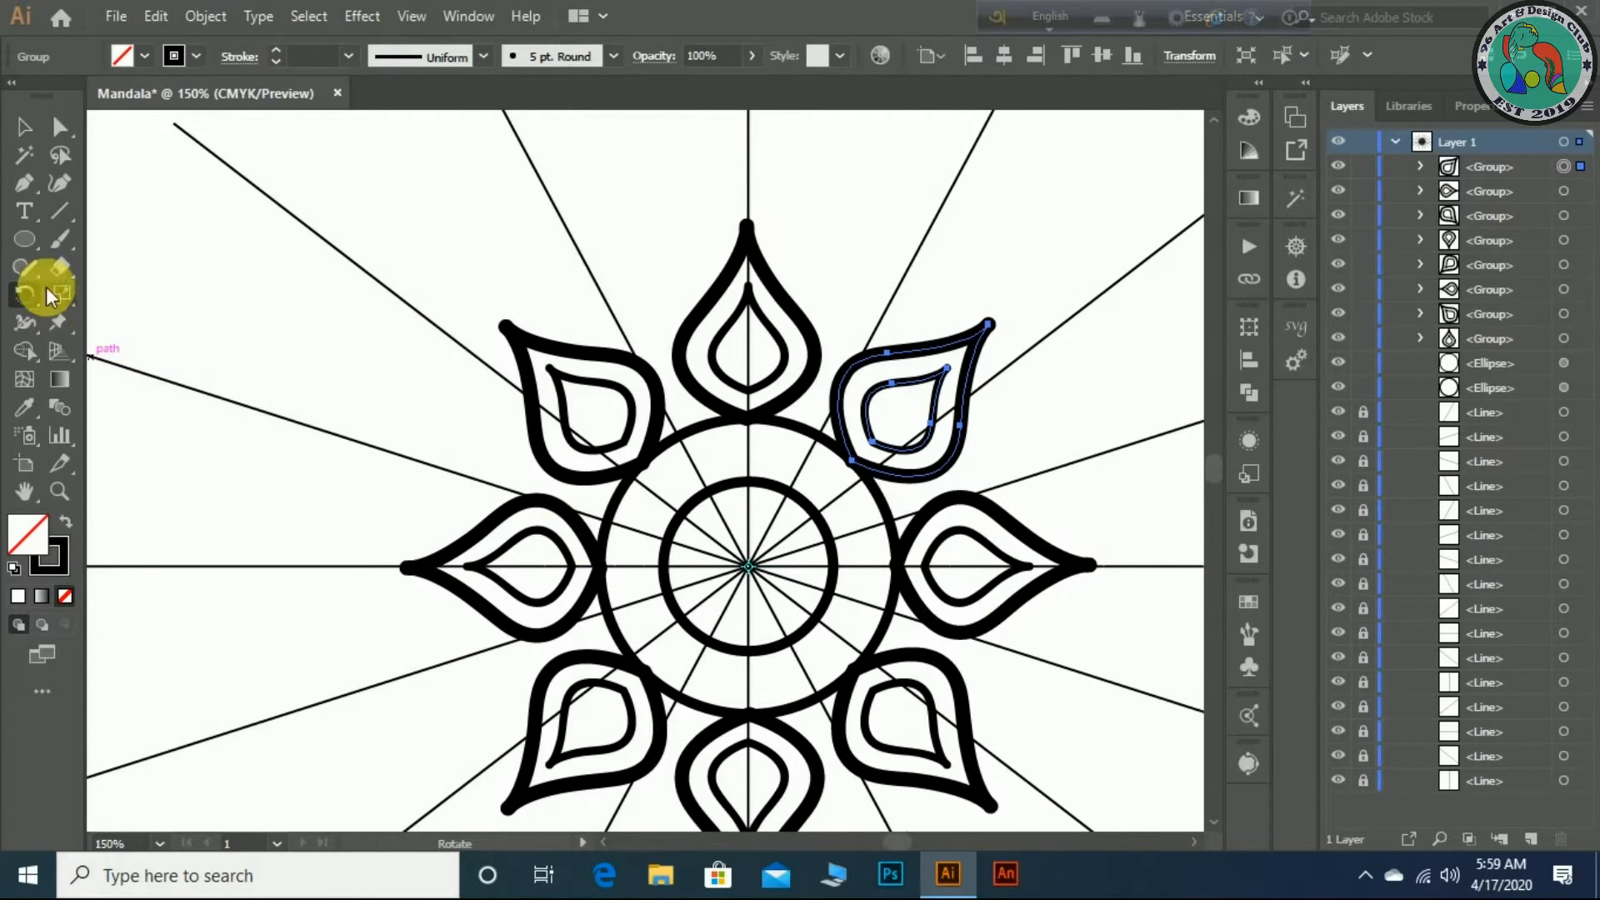
# - Draw a circle about 361 pt in diameter from the radial centre around the petal ring and apply the 5 pt. Round brush
pyautogui.click(33, 238)
pyautogui.hotkey('ctrl', '-')
pyautogui.moveTo(767, 556); pyautogui.dragTo(1014, 807)
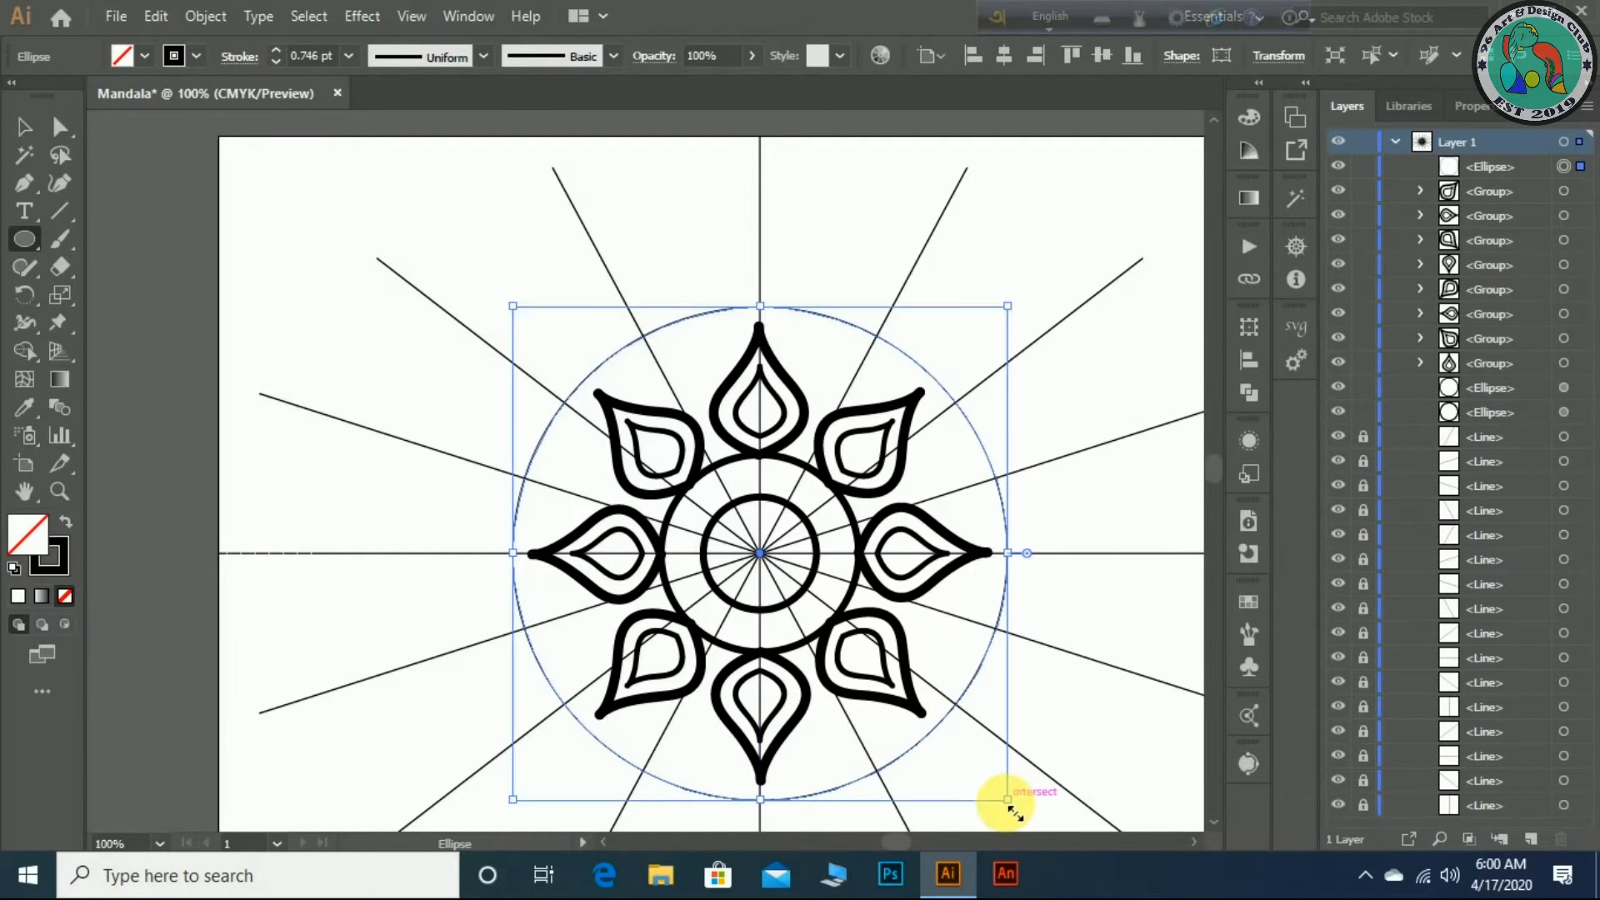
pyautogui.click(613, 55)
pyautogui.click(403, 104)
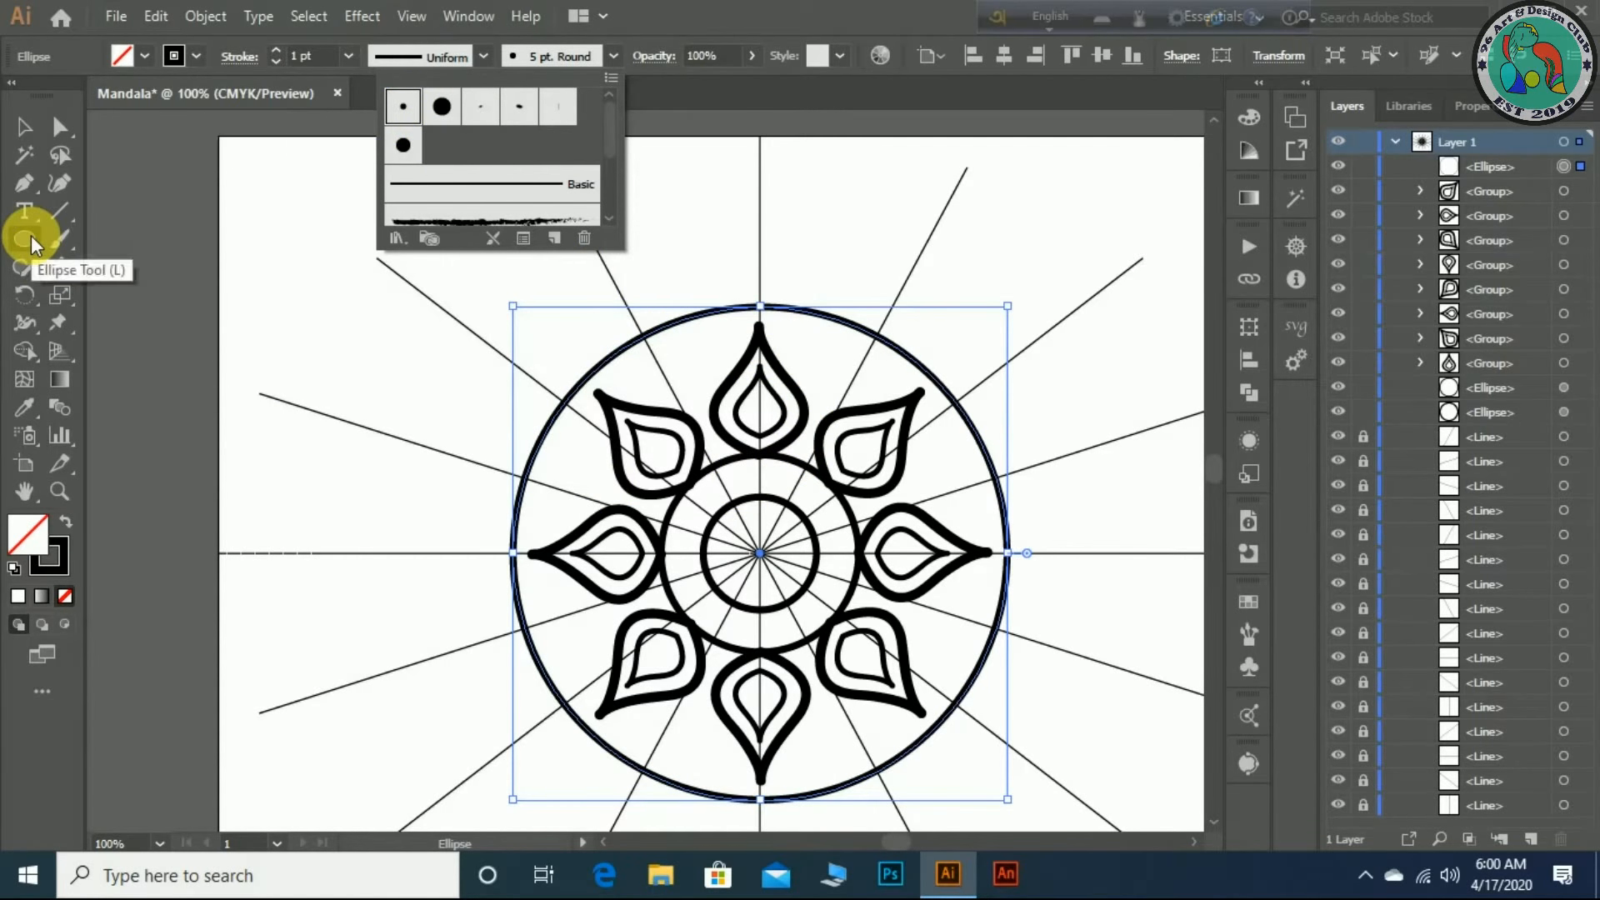
pyautogui.click(25, 129)
pyautogui.click(286, 291)
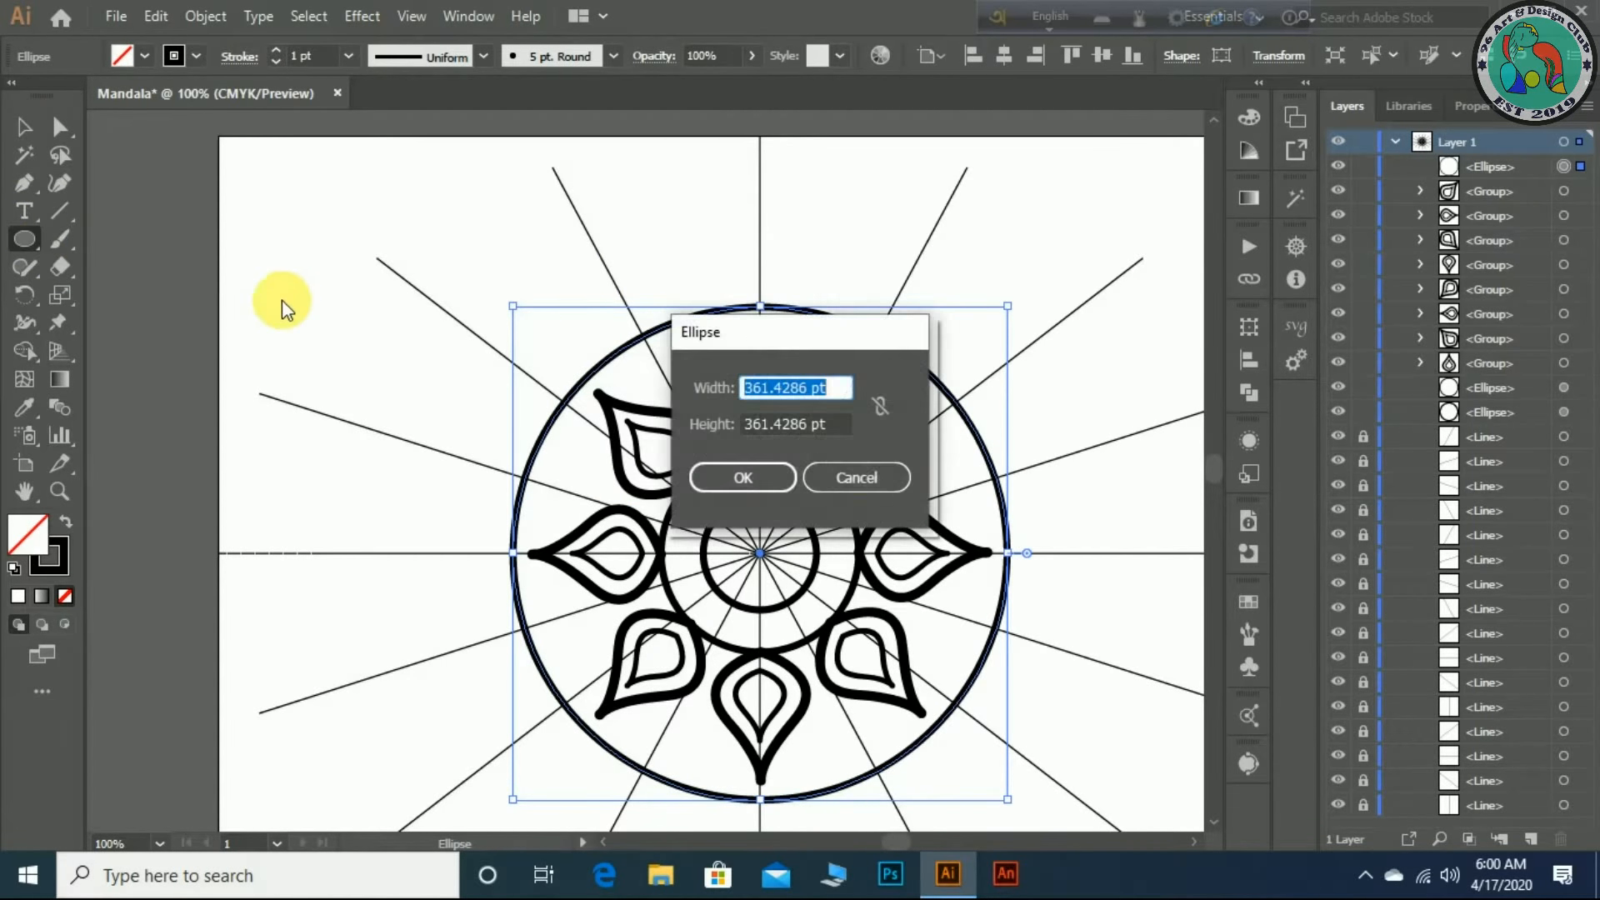
pyautogui.click(858, 472)
# - Draw a second, slightly larger circle about 396 pt in diameter from the radial centre, outside the circle that encloses the petals
pyautogui.click(23, 129)
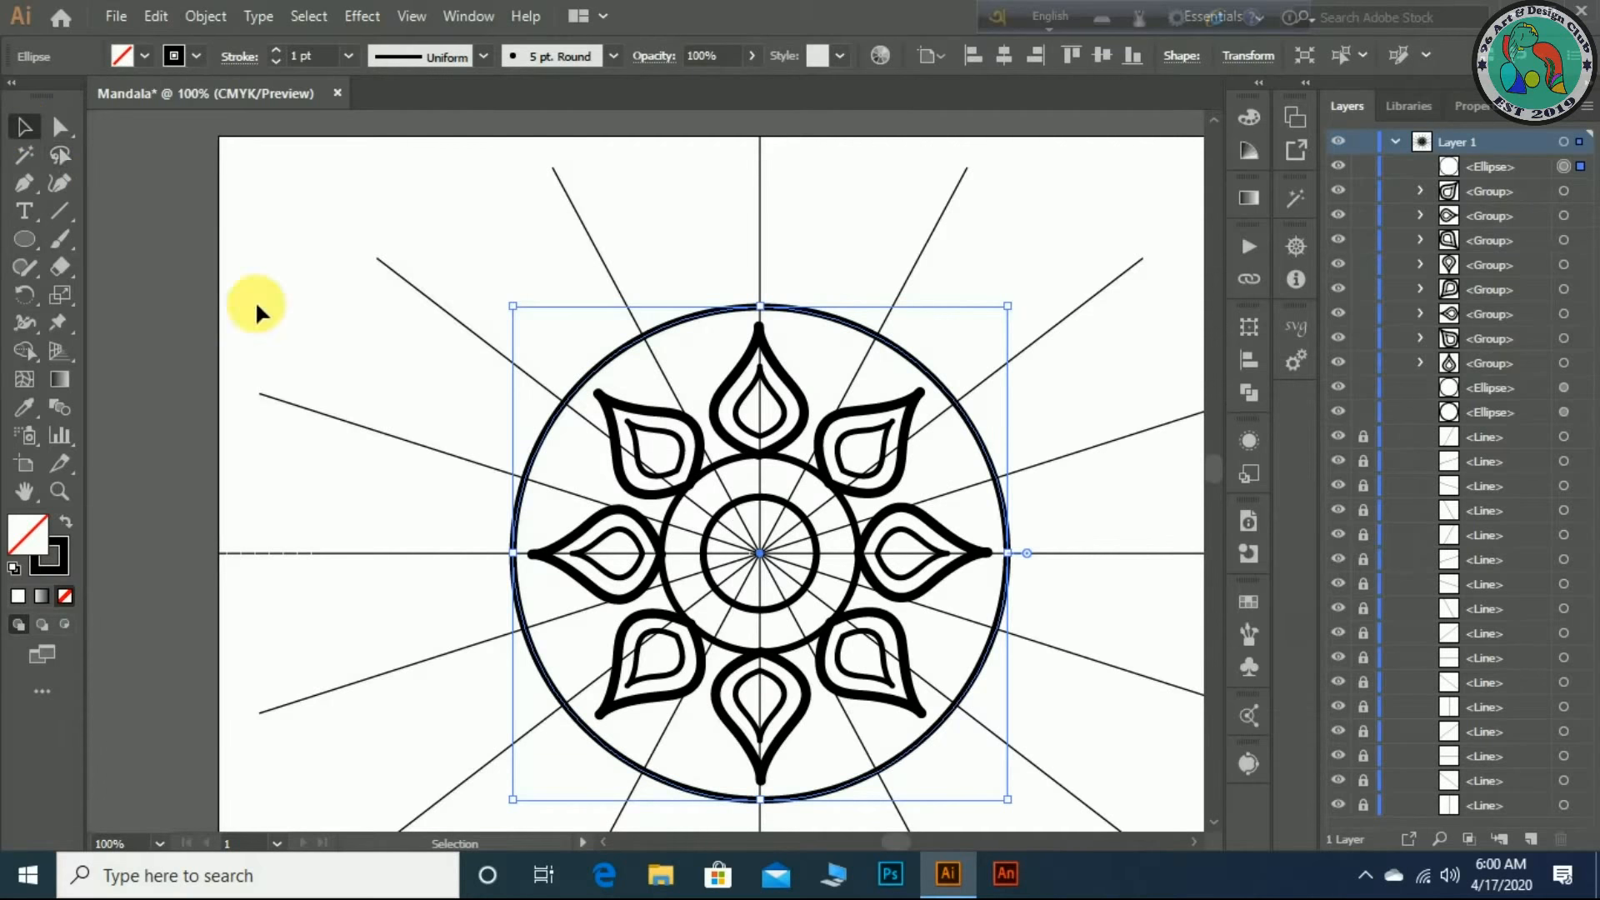
pyautogui.click(257, 306)
pyautogui.click(25, 240)
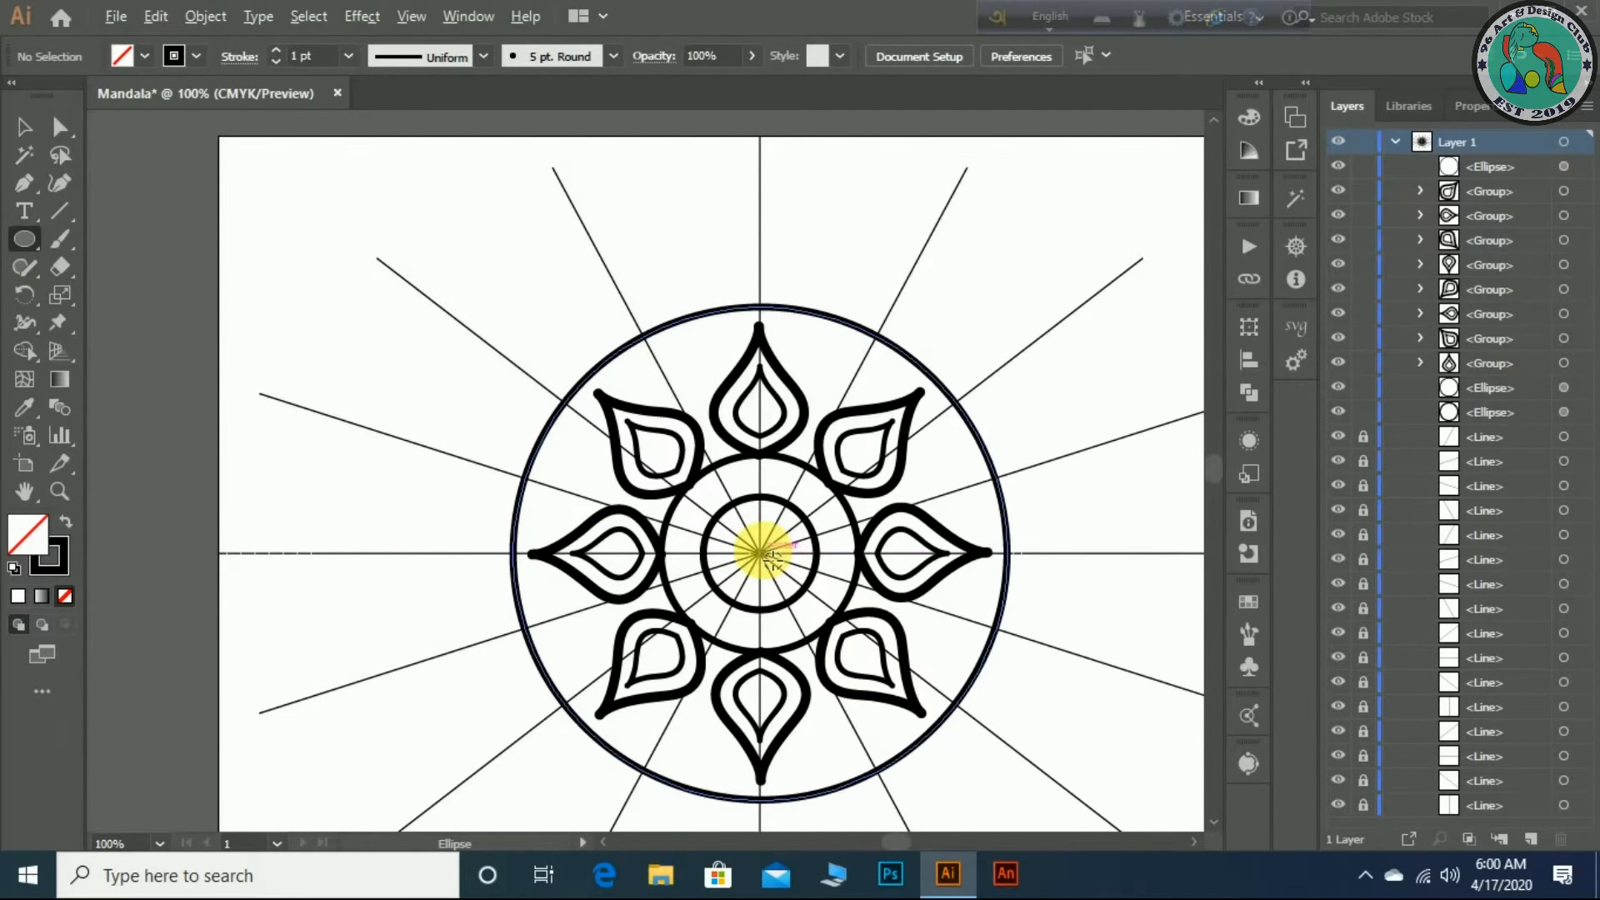
pyautogui.moveTo(760, 552); pyautogui.dragTo(1045, 557)
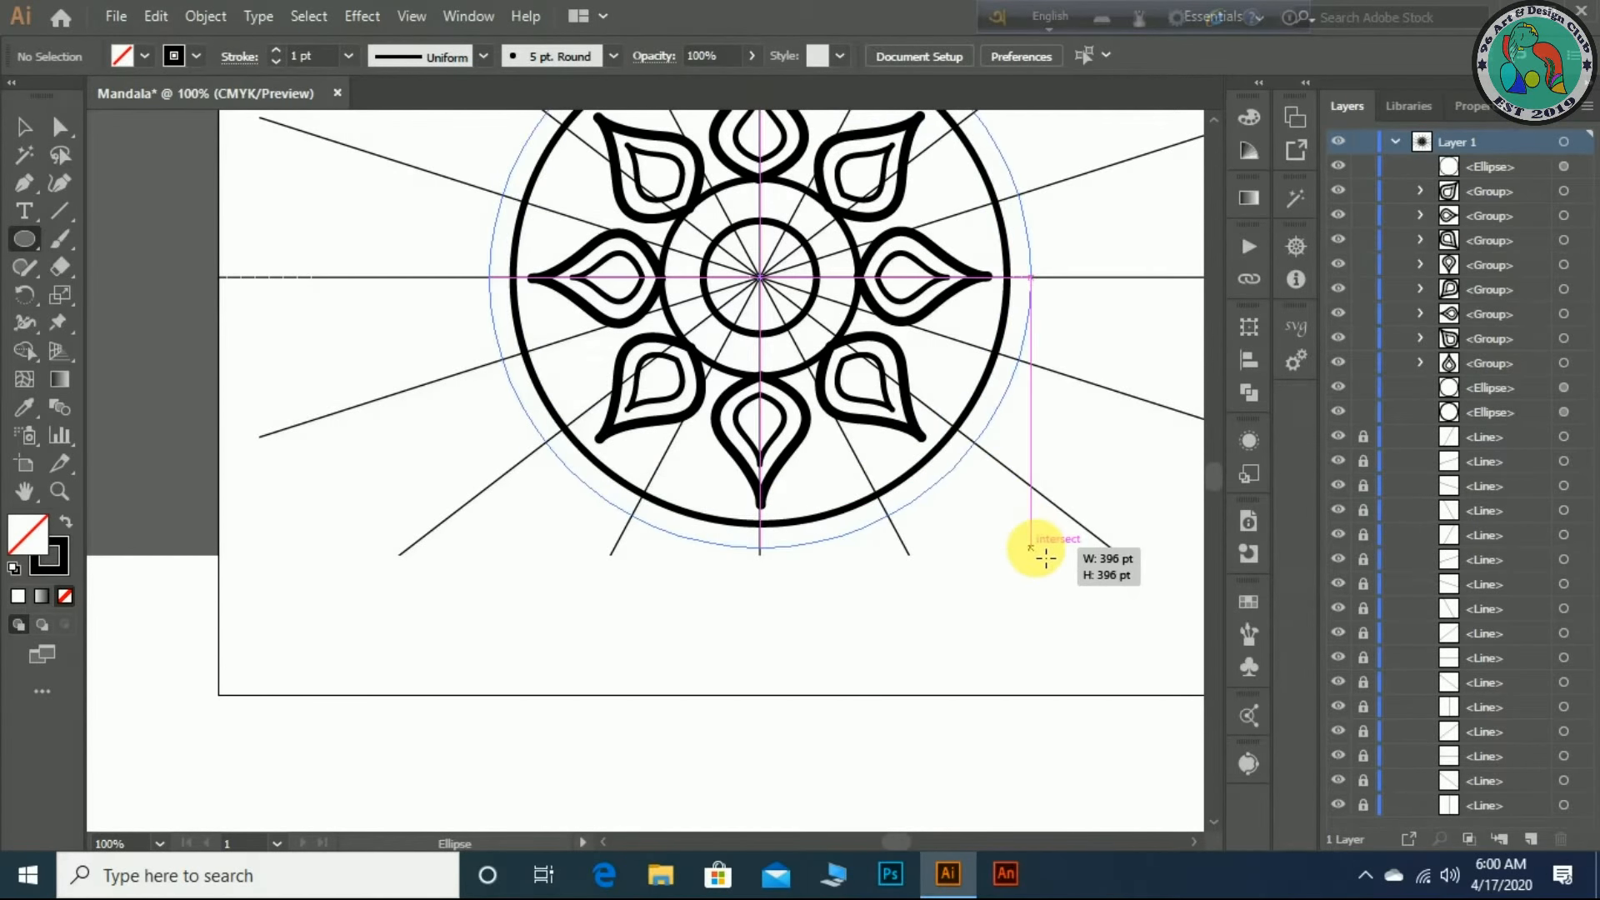
pyautogui.moveTo(1045, 558); pyautogui.dragTo(1045, 559)
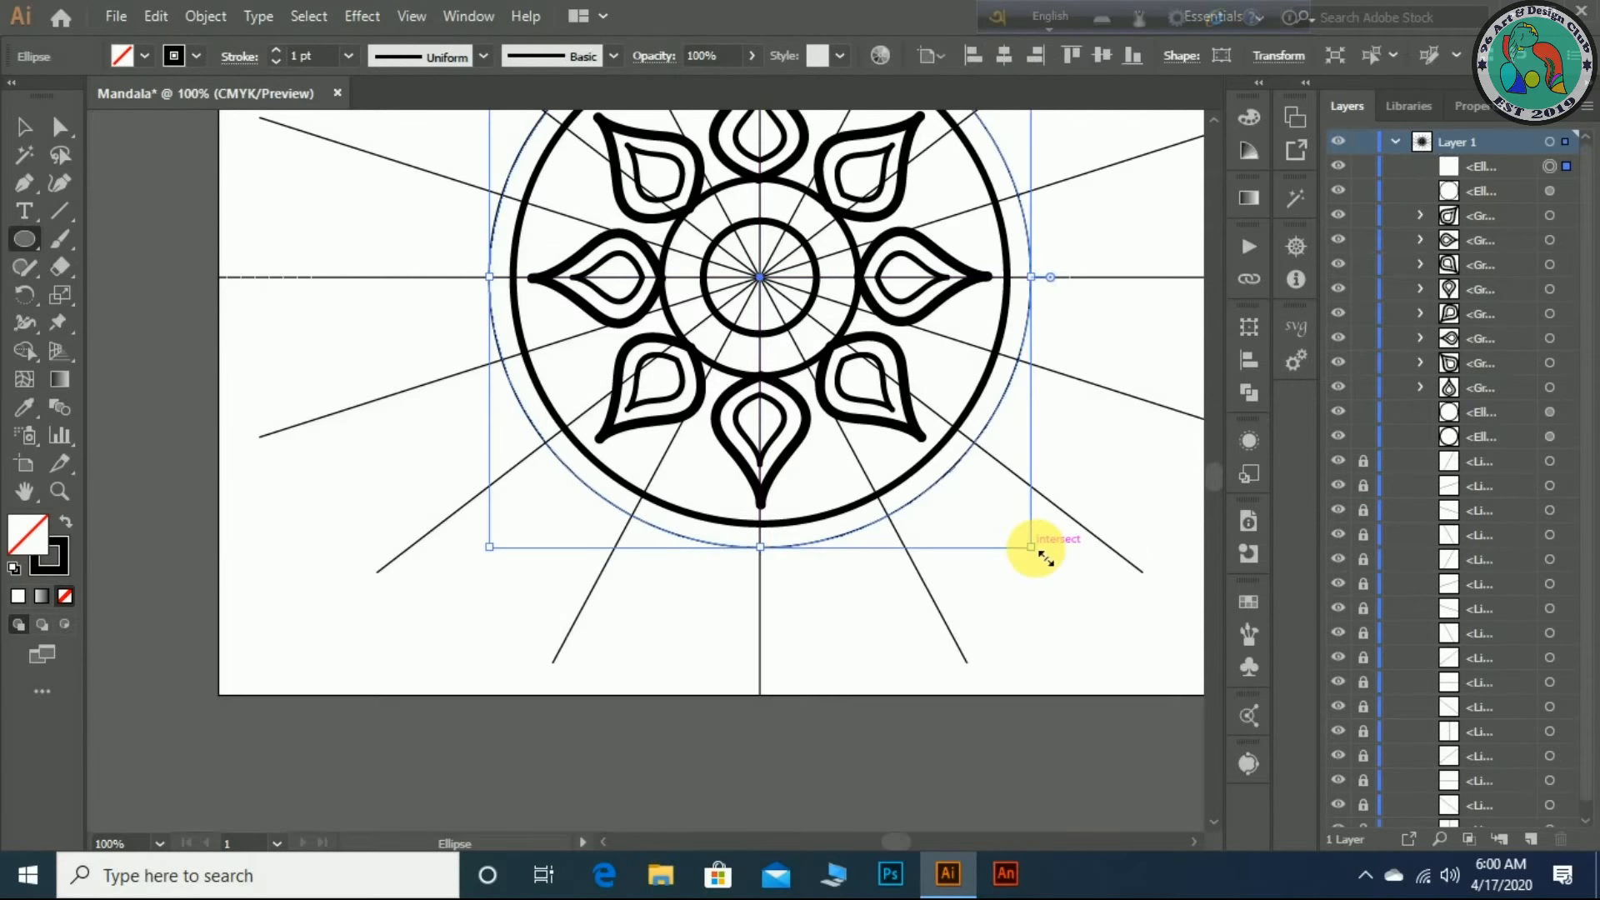
pyautogui.scroll(5, 1138, 614)
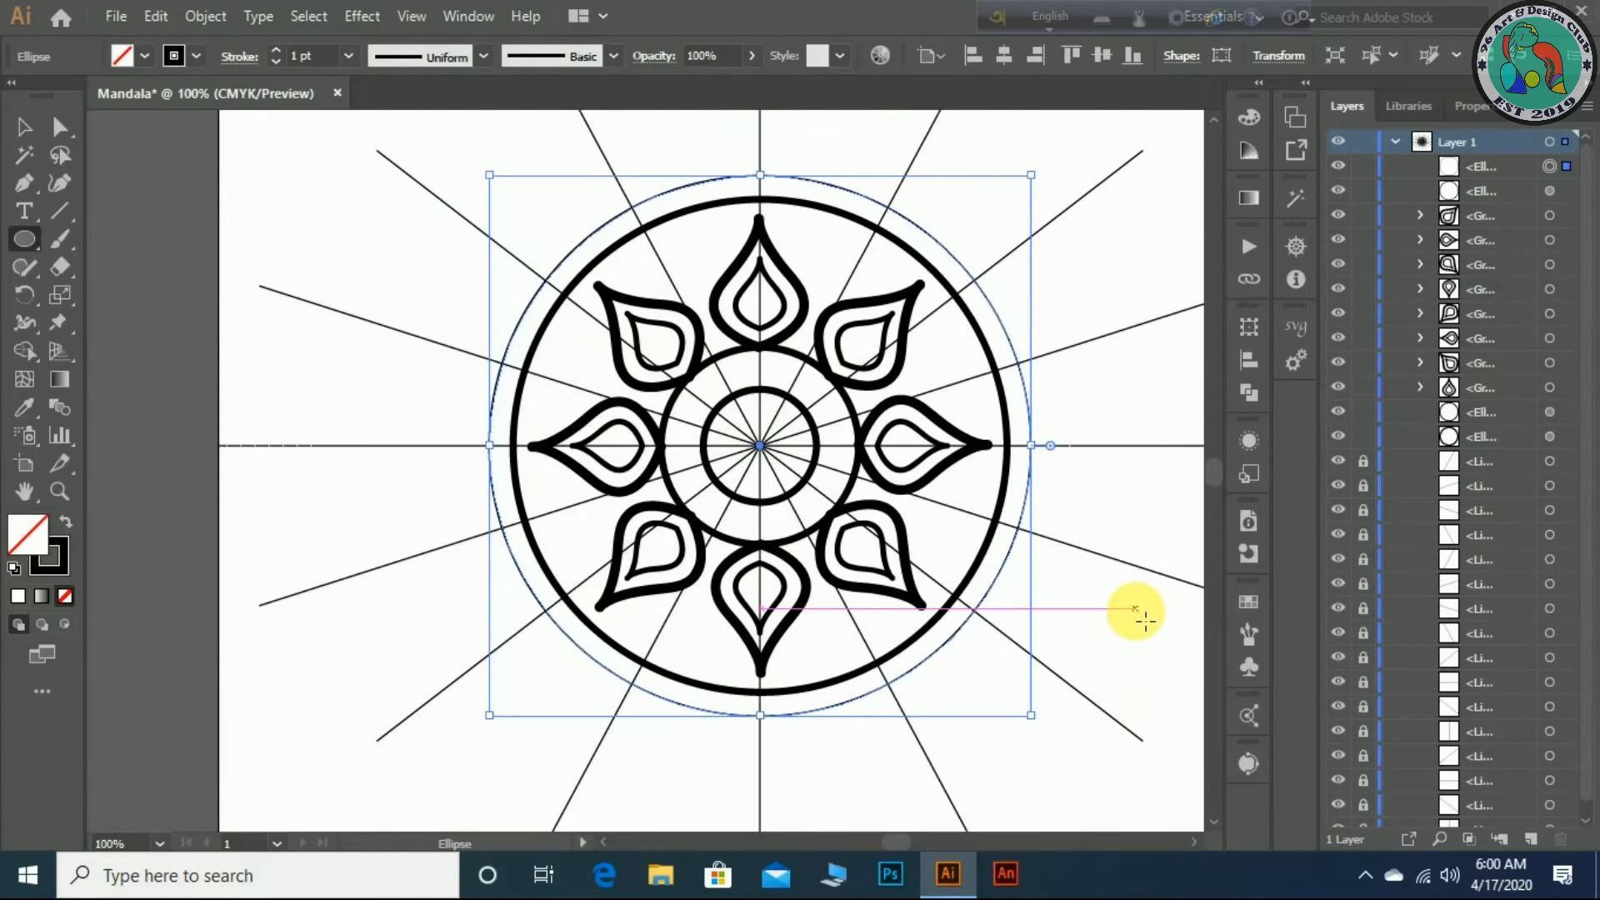
# - Apply the 5 pt. Round brush to the thin outermost circle
pyautogui.click(23, 126)
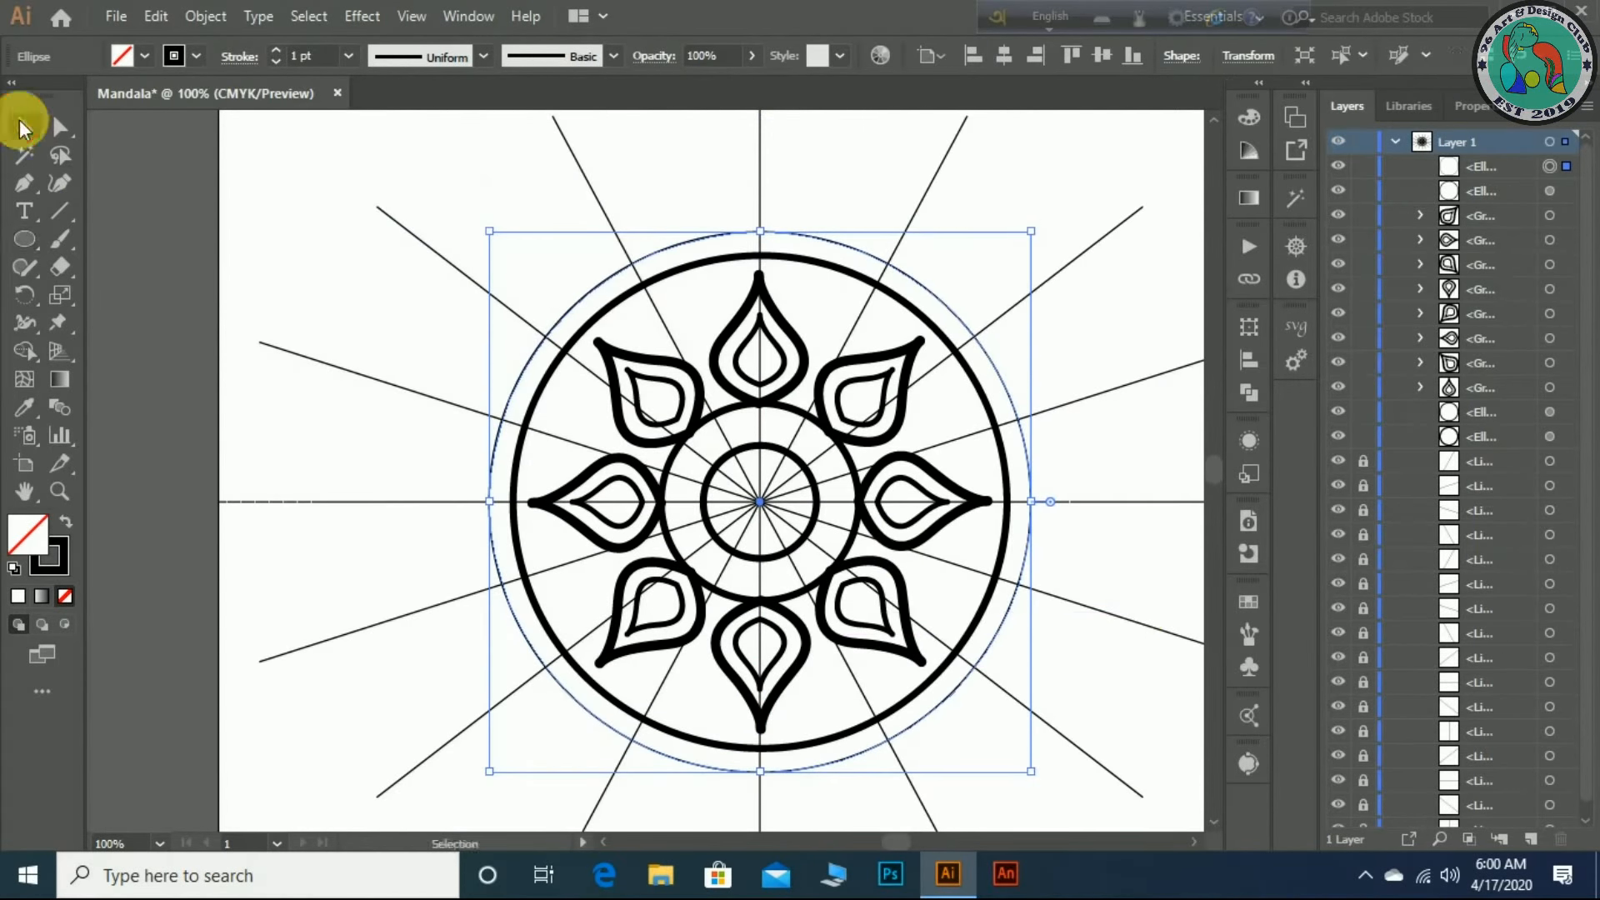
pyautogui.click(362, 298)
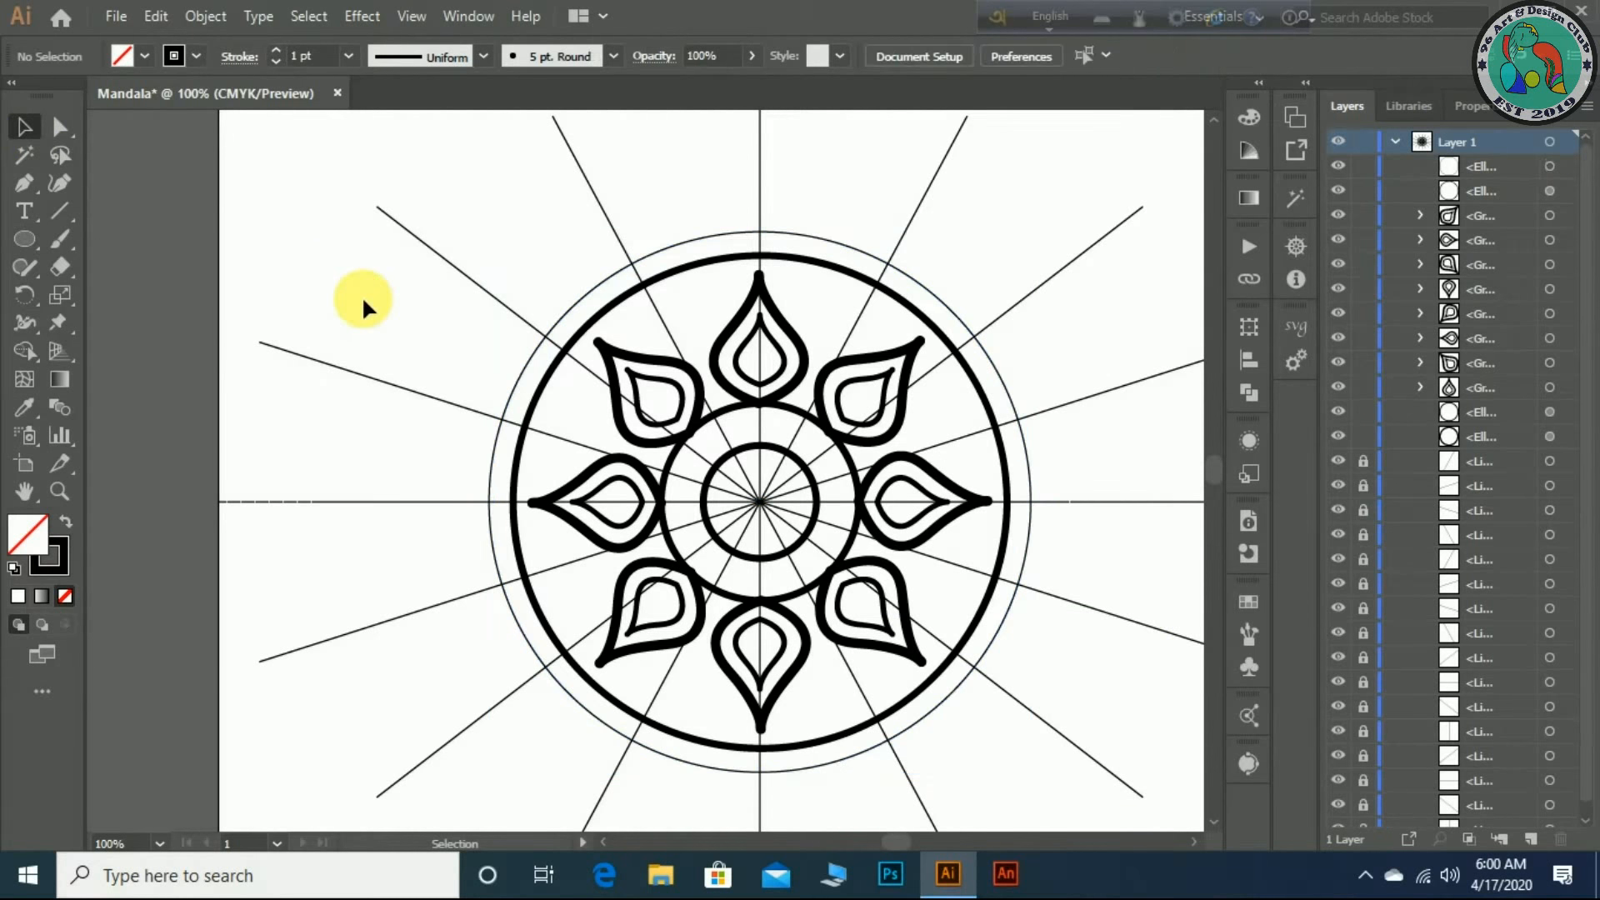
pyautogui.click(821, 238)
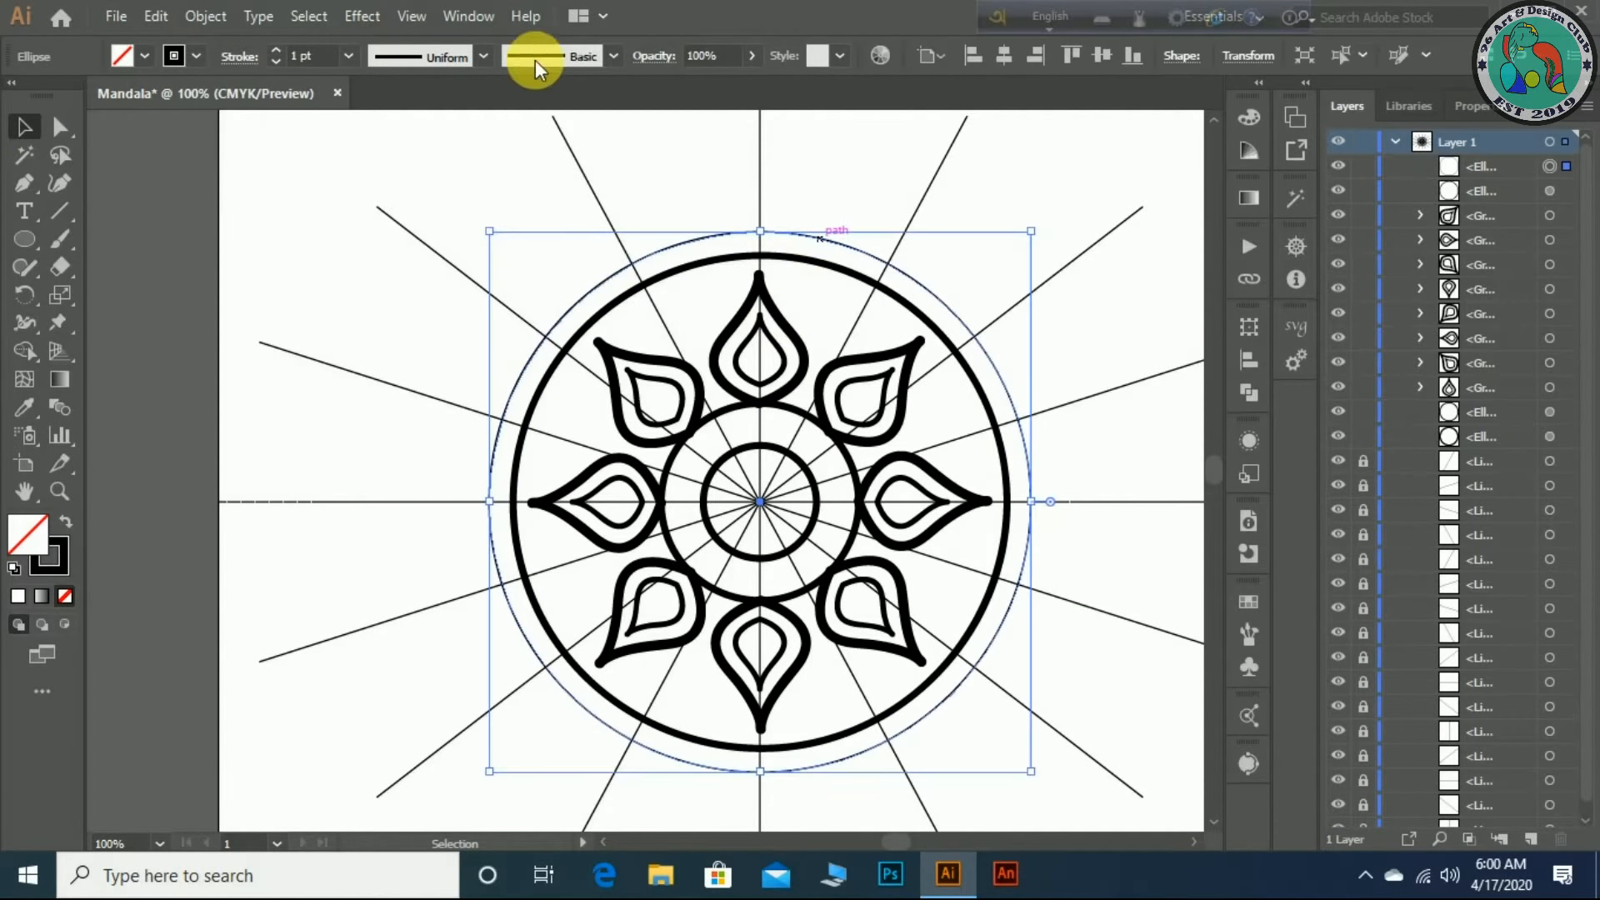
pyautogui.click(613, 56)
pyautogui.click(402, 110)
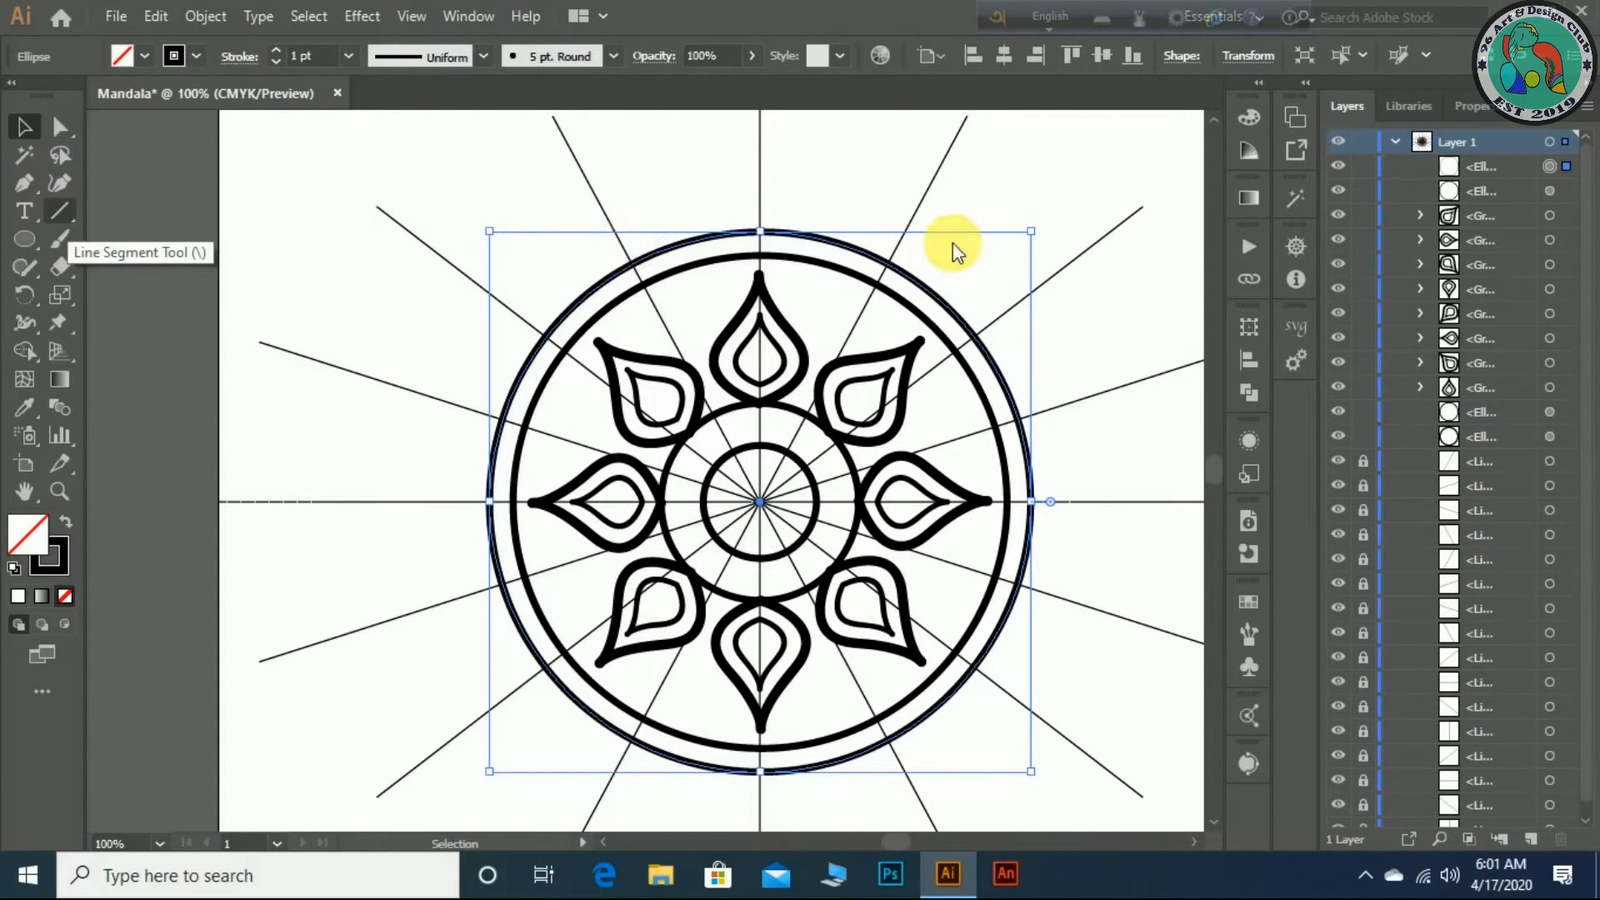
# - Draw a vertical line about 17 pt long joining the two outer circles above the top petal and apply the 5 pt. Round brush
pyautogui.press('a')
pyautogui.hotkey('ctrl', '0')
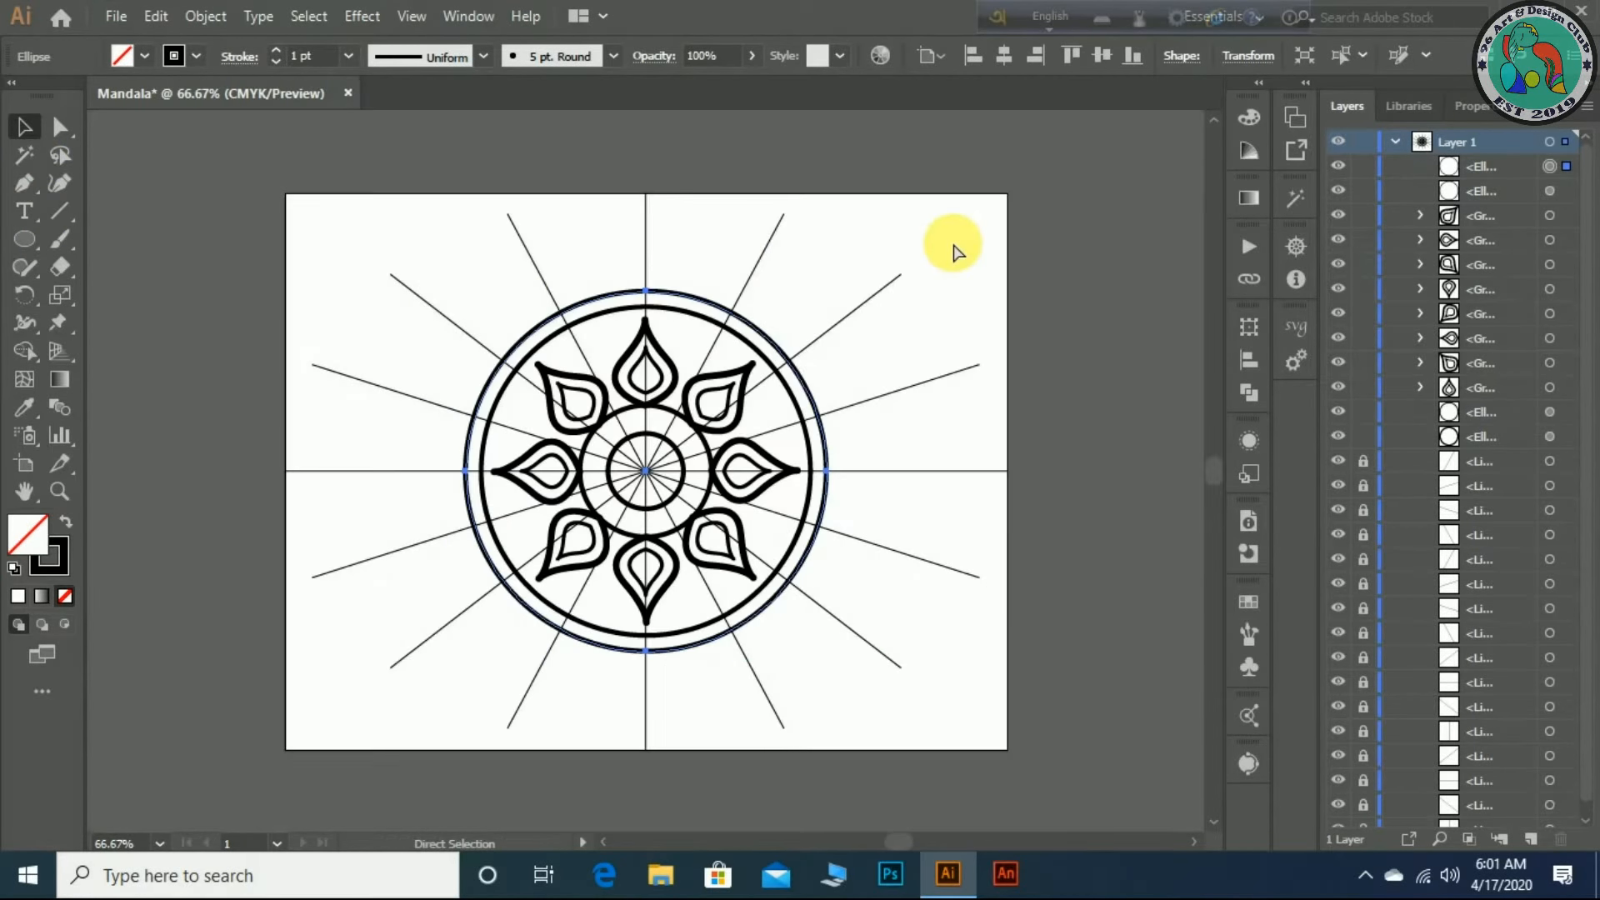
pyautogui.hotkey('ctrl', '+')
pyautogui.hotkey('ctrl', '+')
pyautogui.scroll(5, 617, 358)
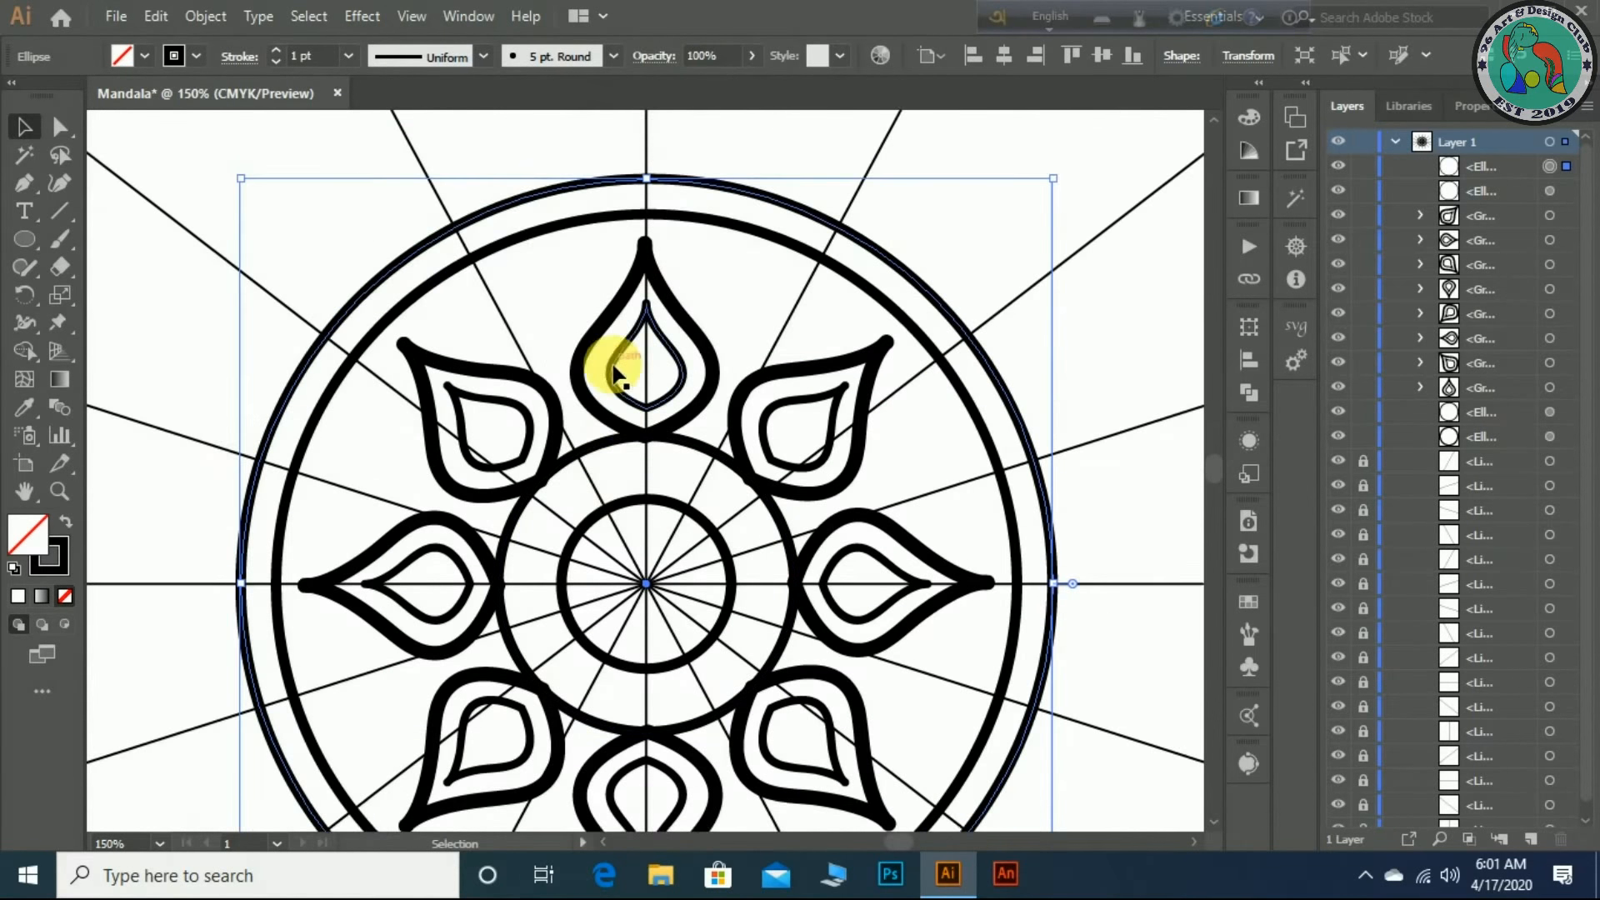
pyautogui.click(59, 211)
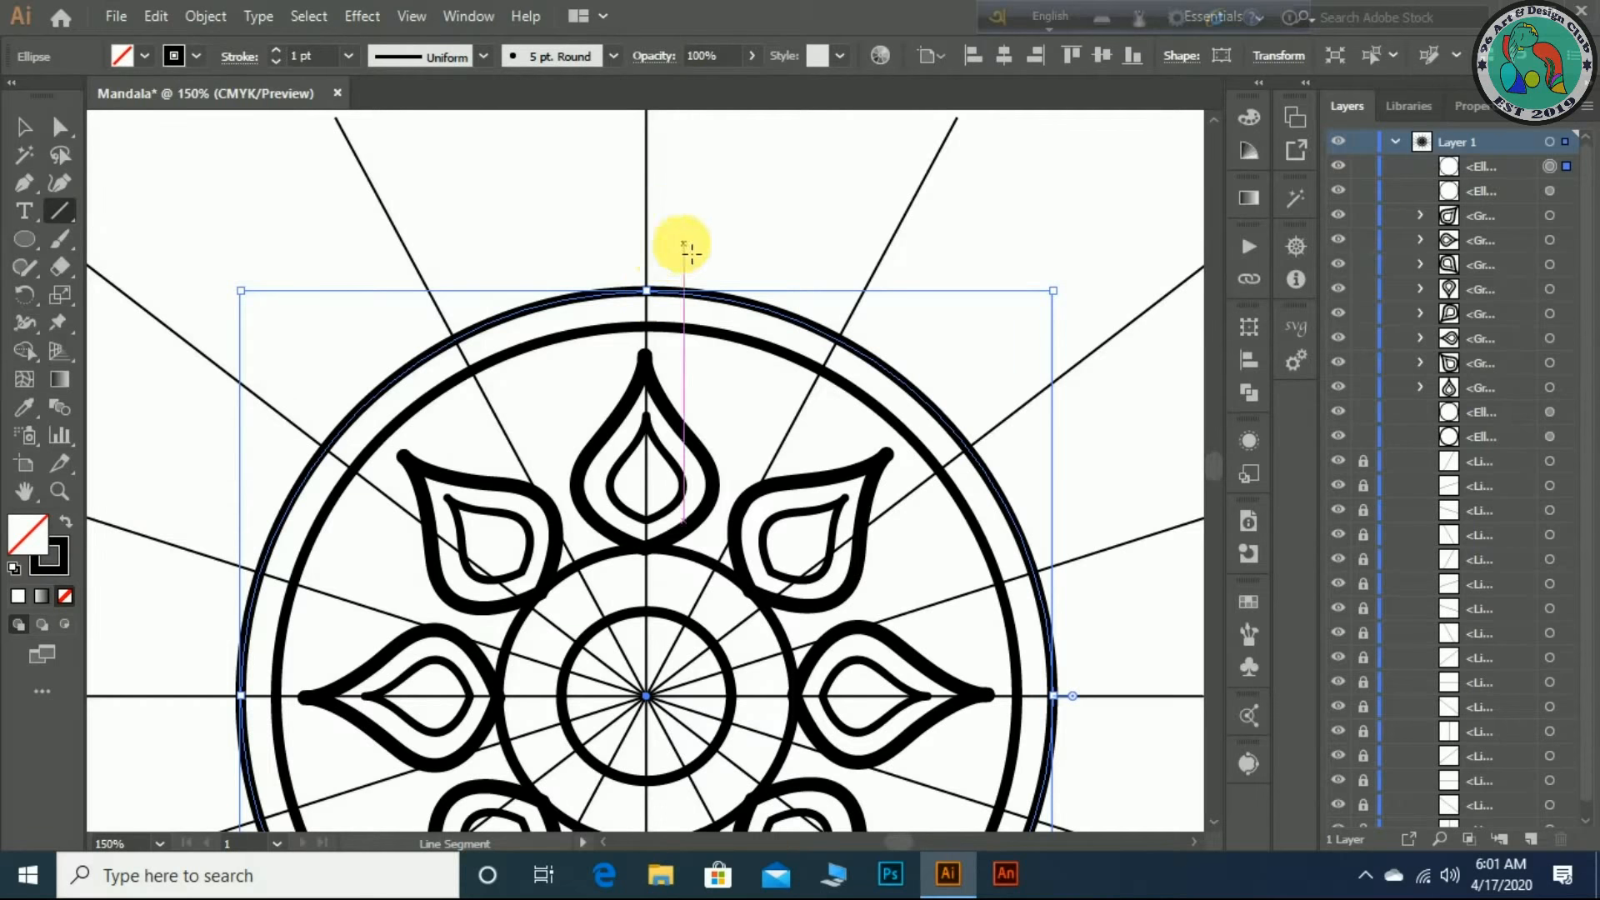
pyautogui.click(24, 126)
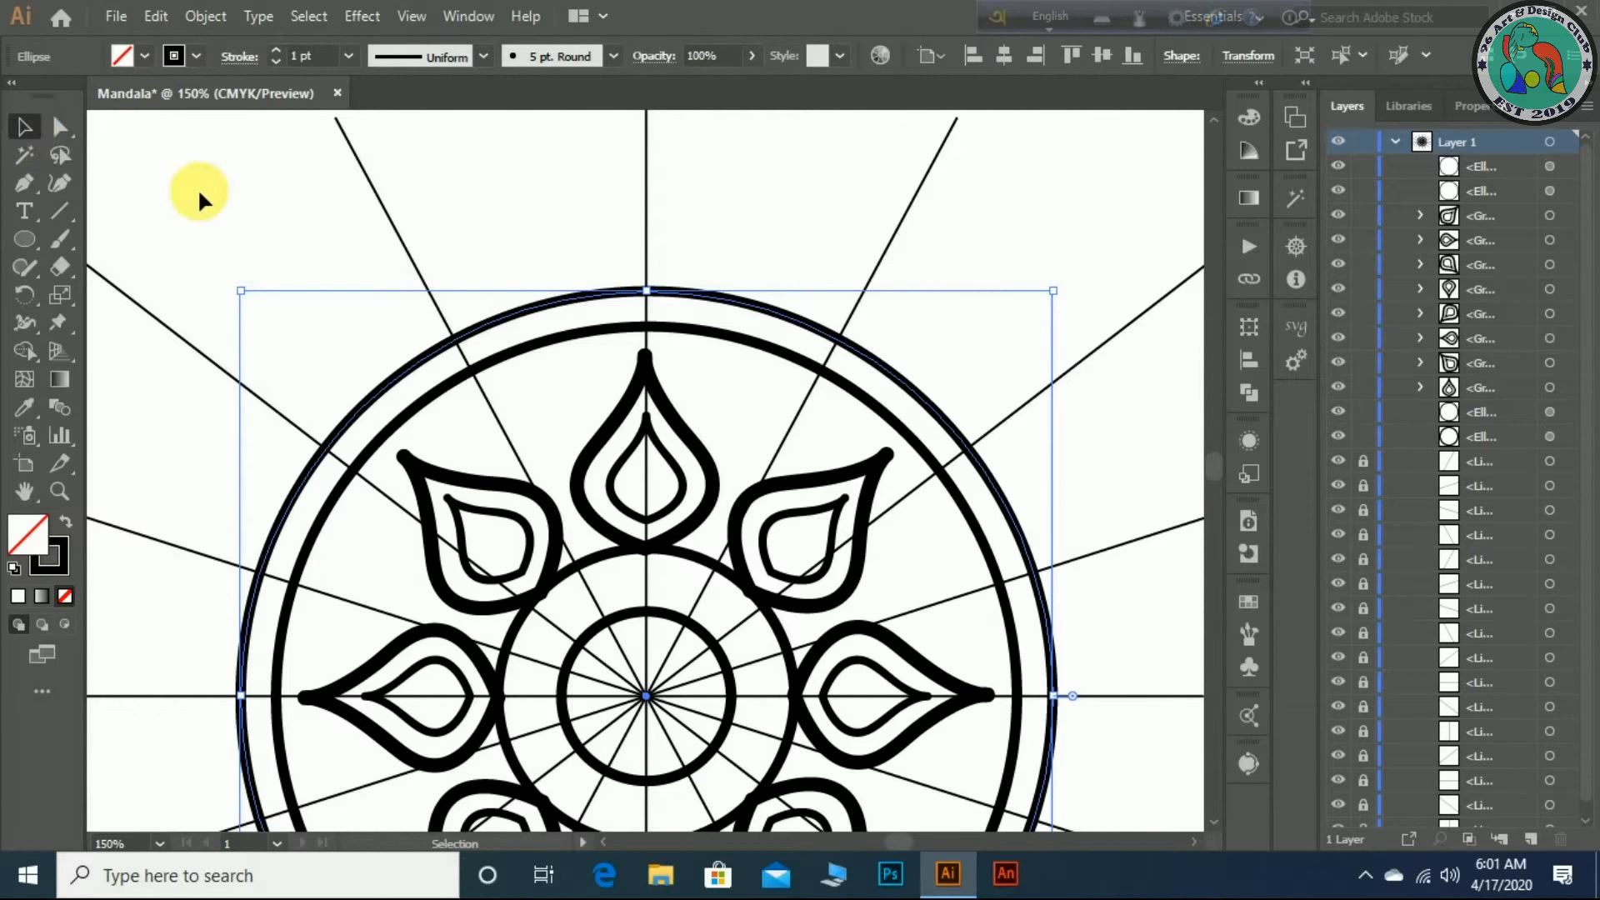
pyautogui.click(217, 190)
pyautogui.click(59, 211)
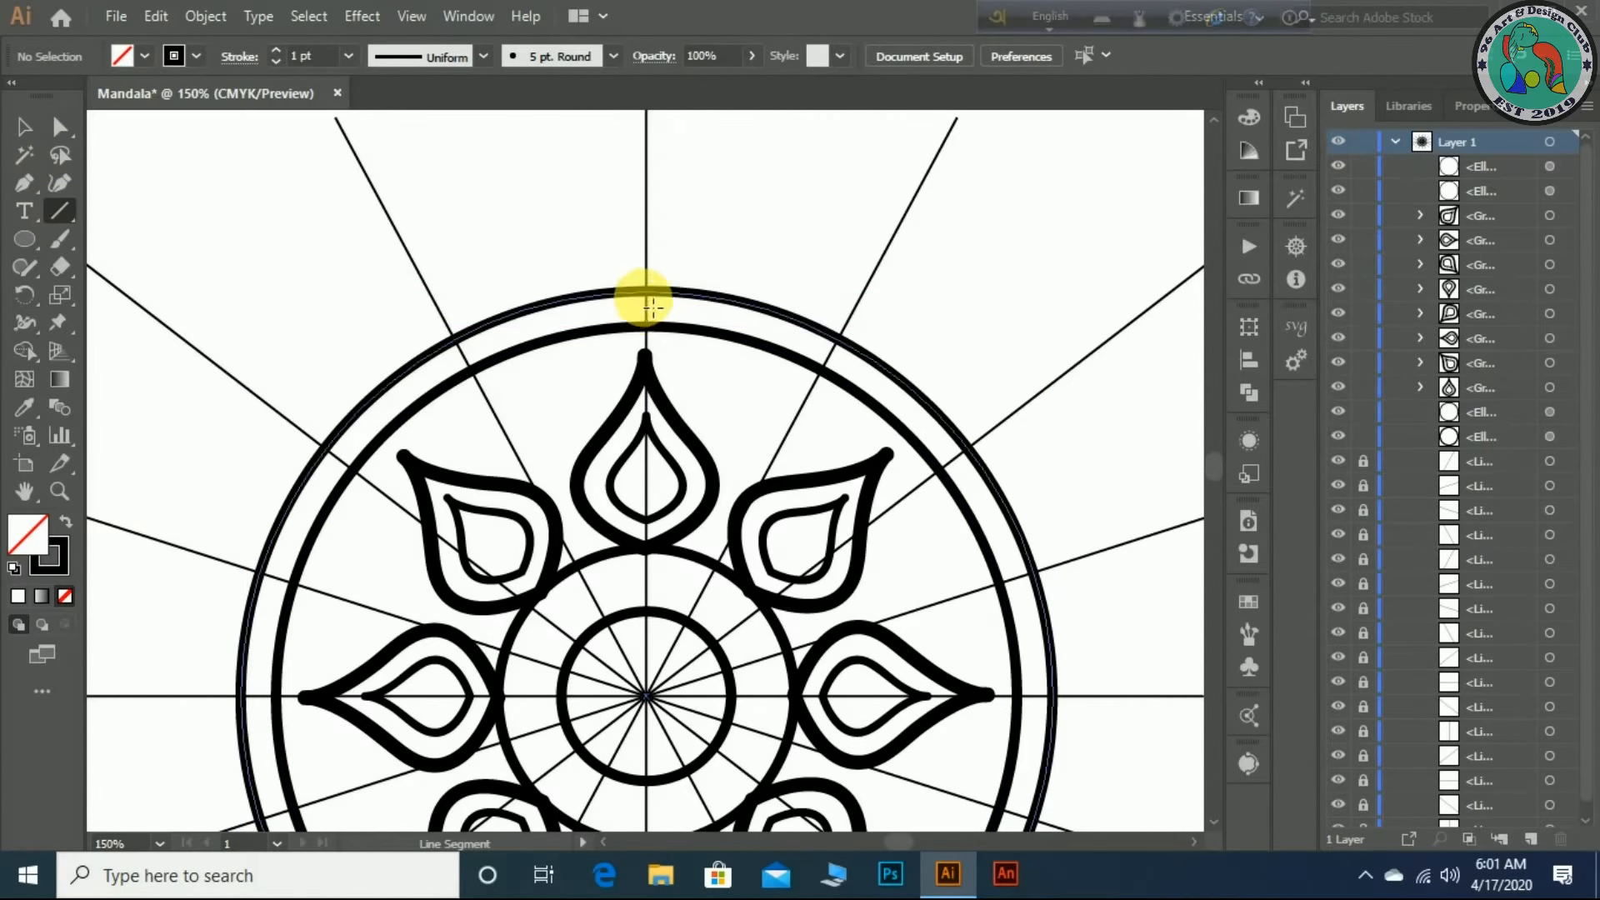
pyautogui.moveTo(646, 292); pyautogui.dragTo(645, 327)
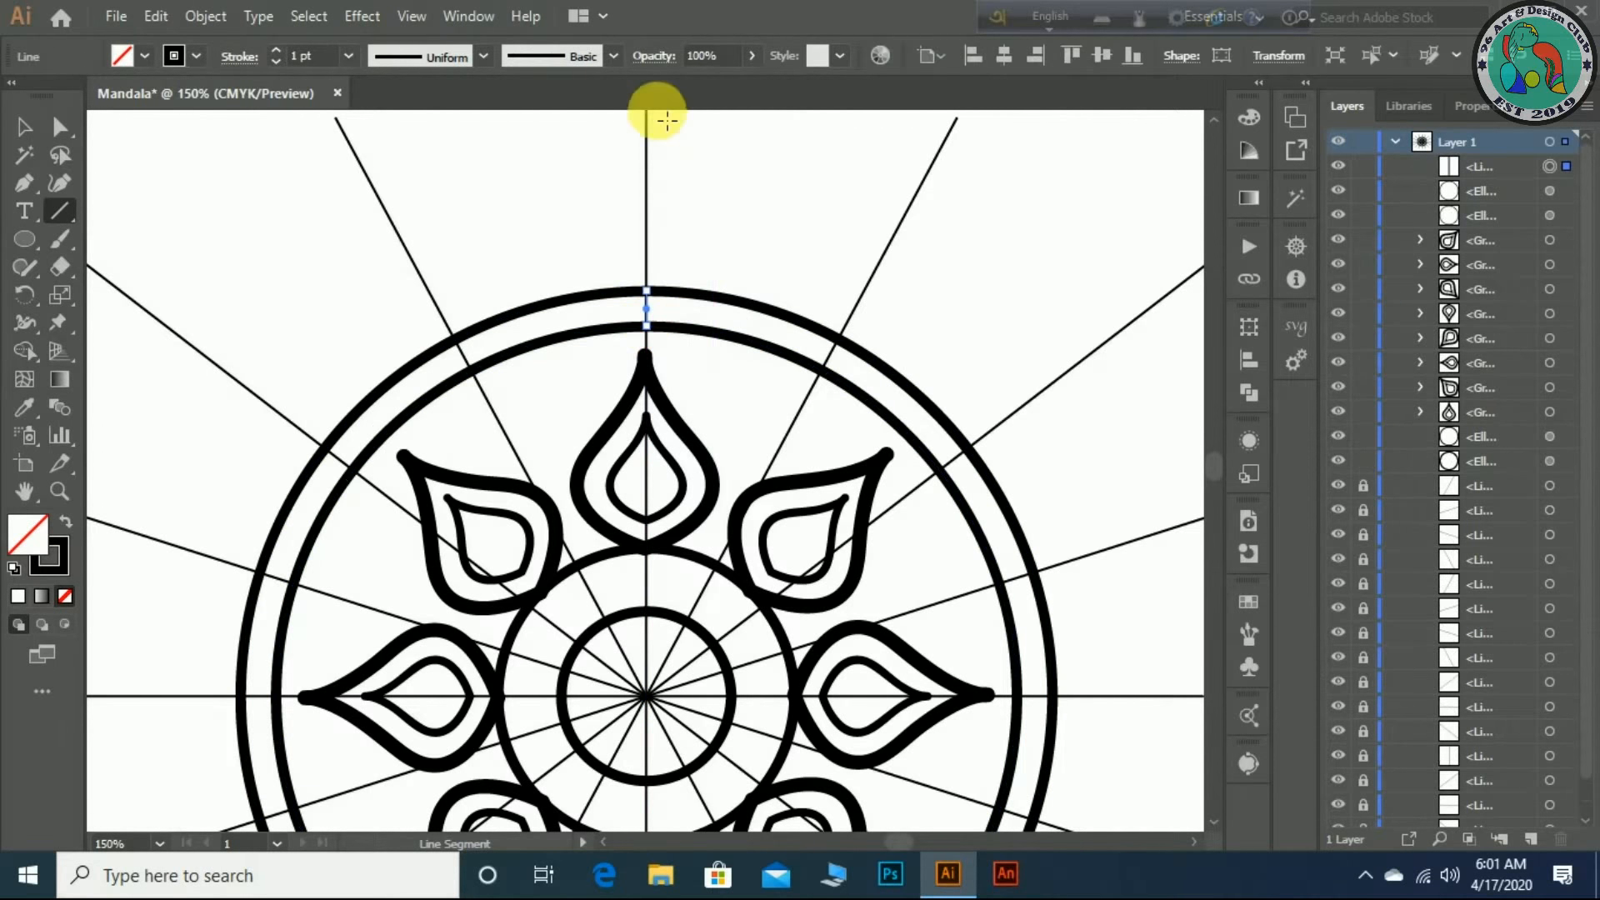
pyautogui.click(613, 55)
pyautogui.click(405, 108)
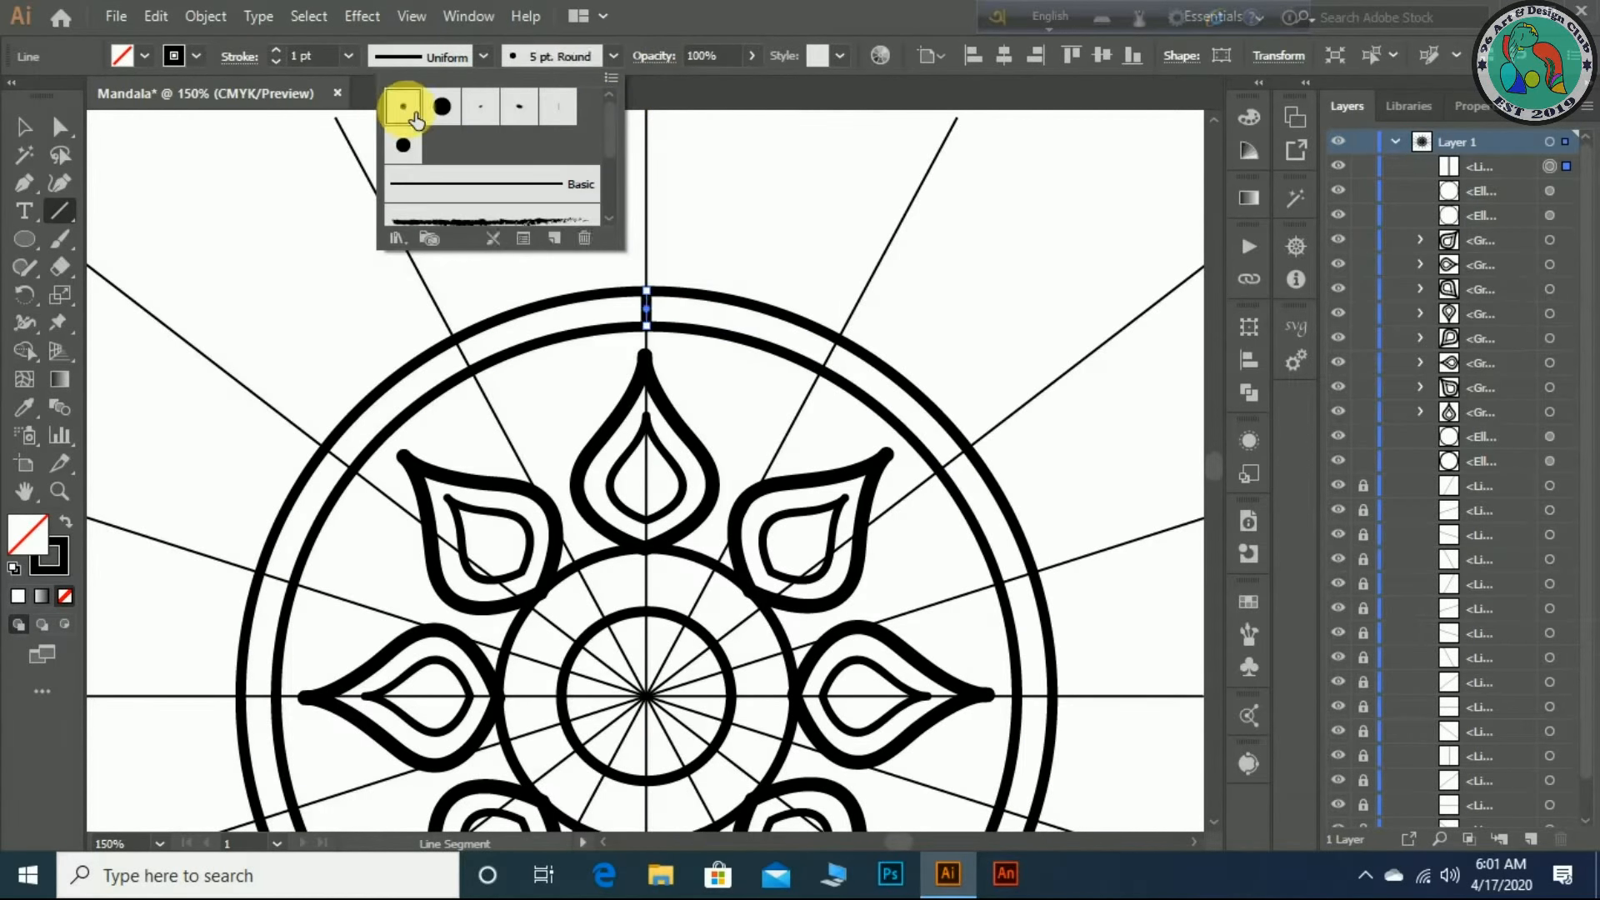
pyautogui.click(28, 292)
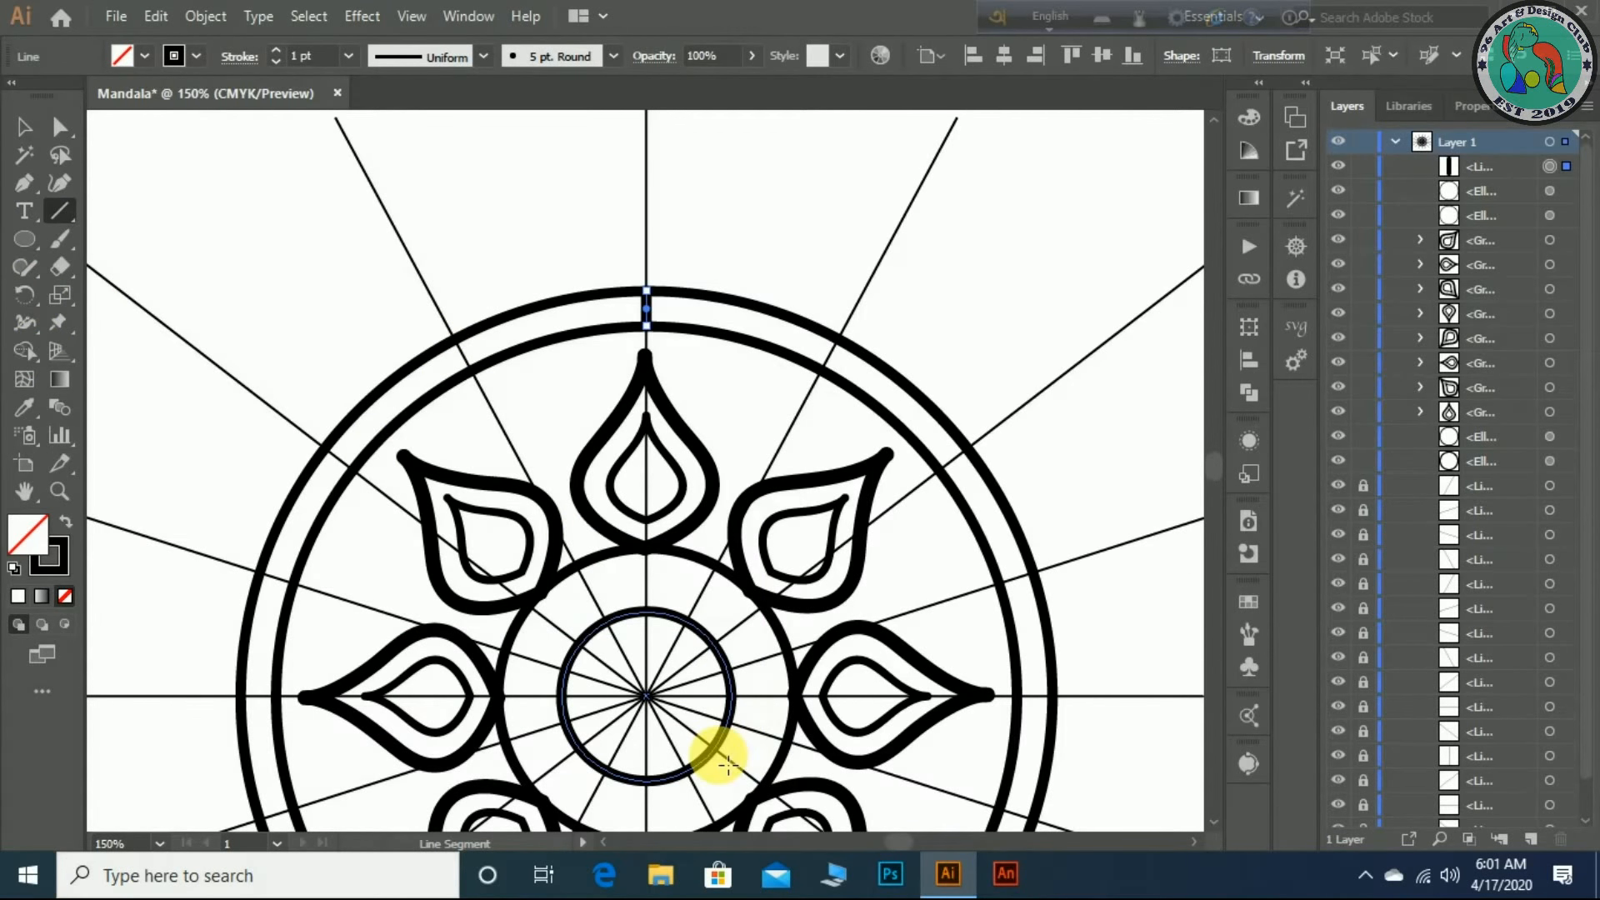
pyautogui.moveTo(647, 696); pyautogui.dragTo(656, 701)
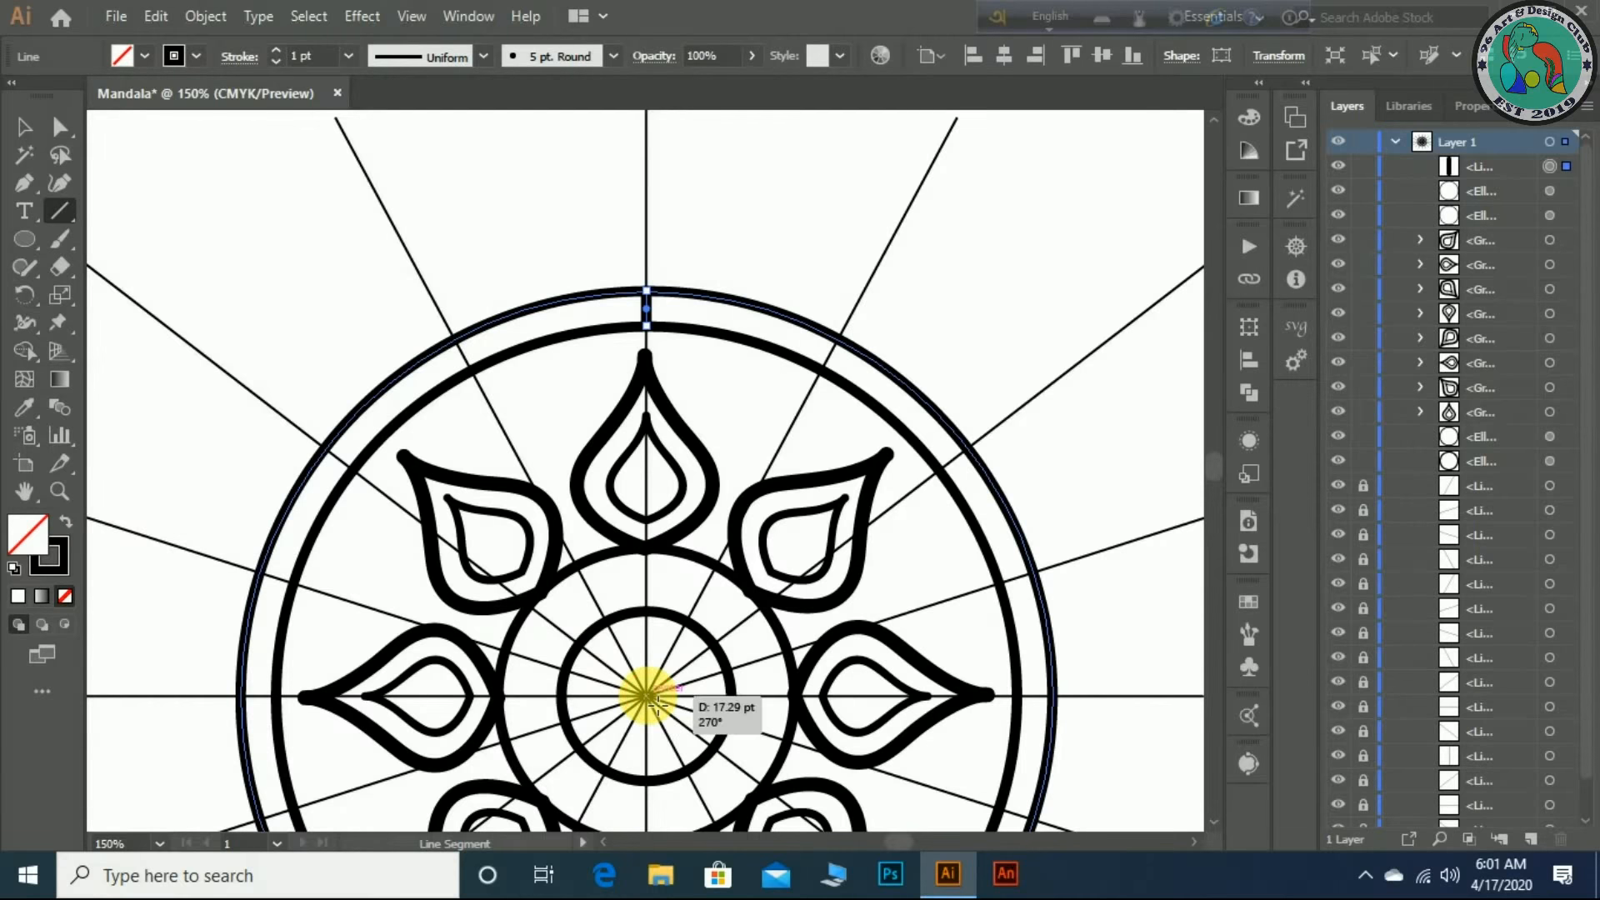
pyautogui.click(656, 701)
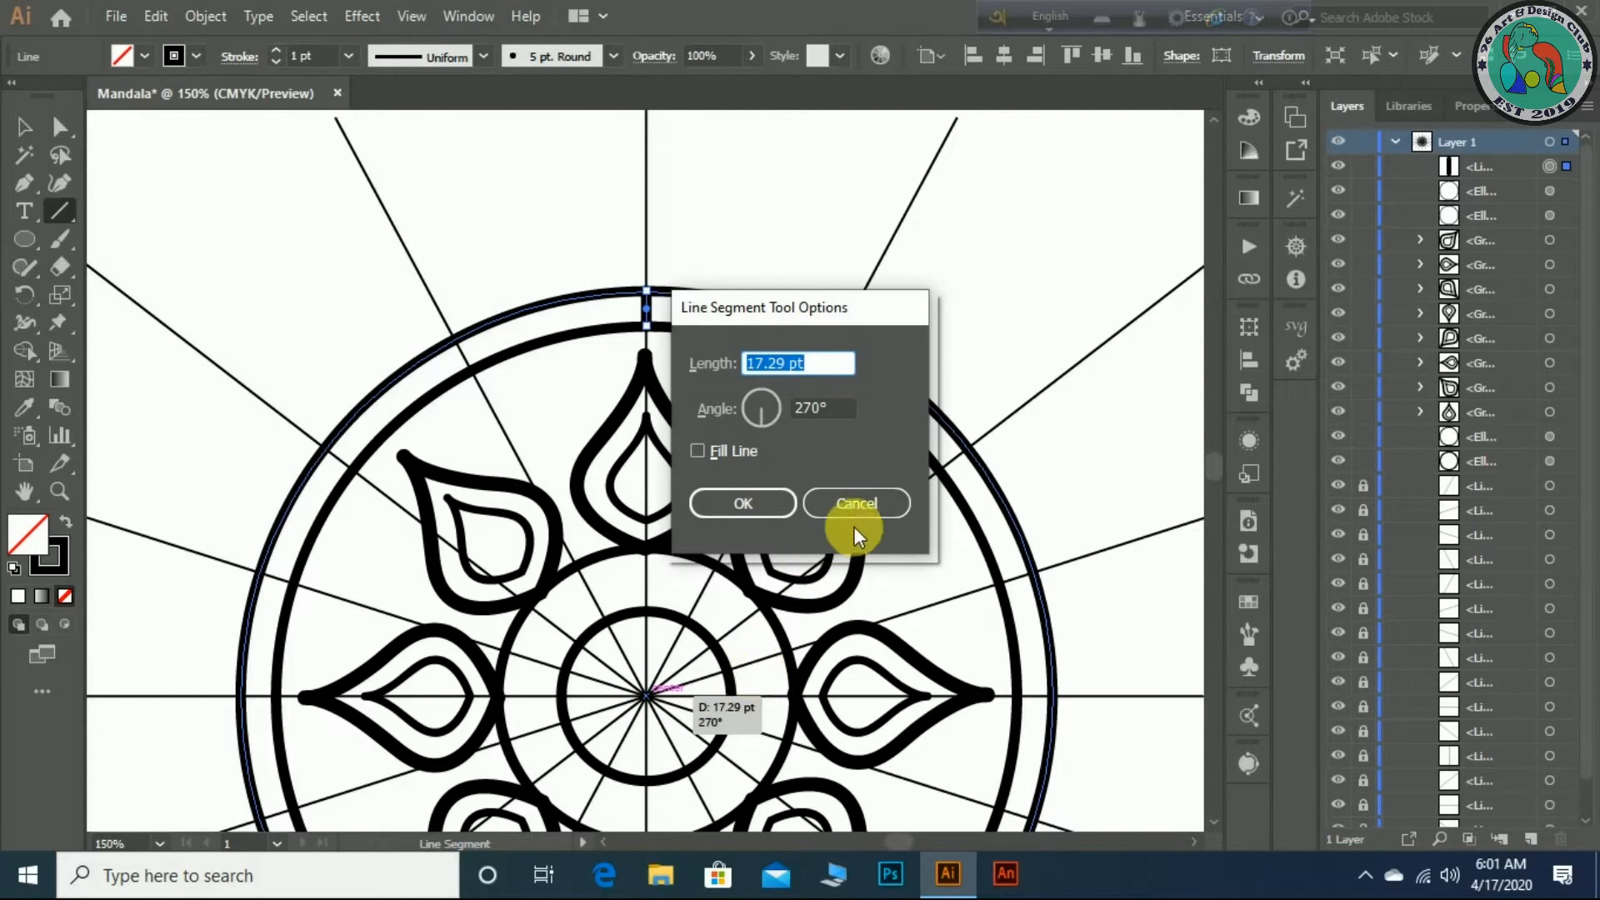
pyautogui.click(855, 504)
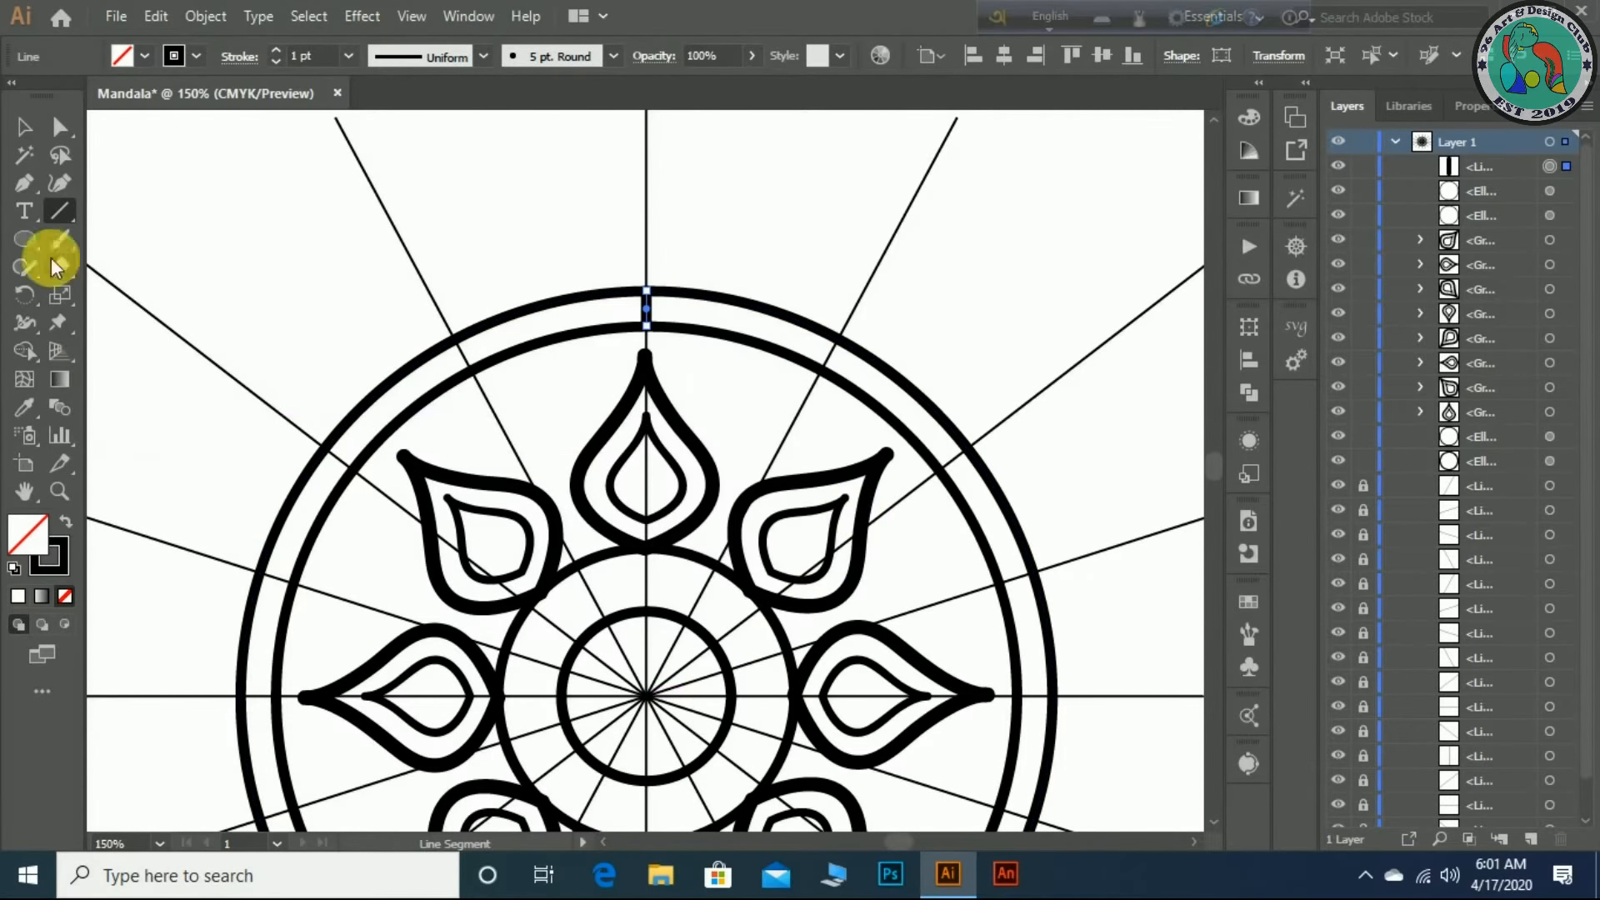
# - Try to make a copy of the short line rotated by 365° about the crossing point of the radial lines
pyautogui.click(23, 291)
pyautogui.click(645, 696)
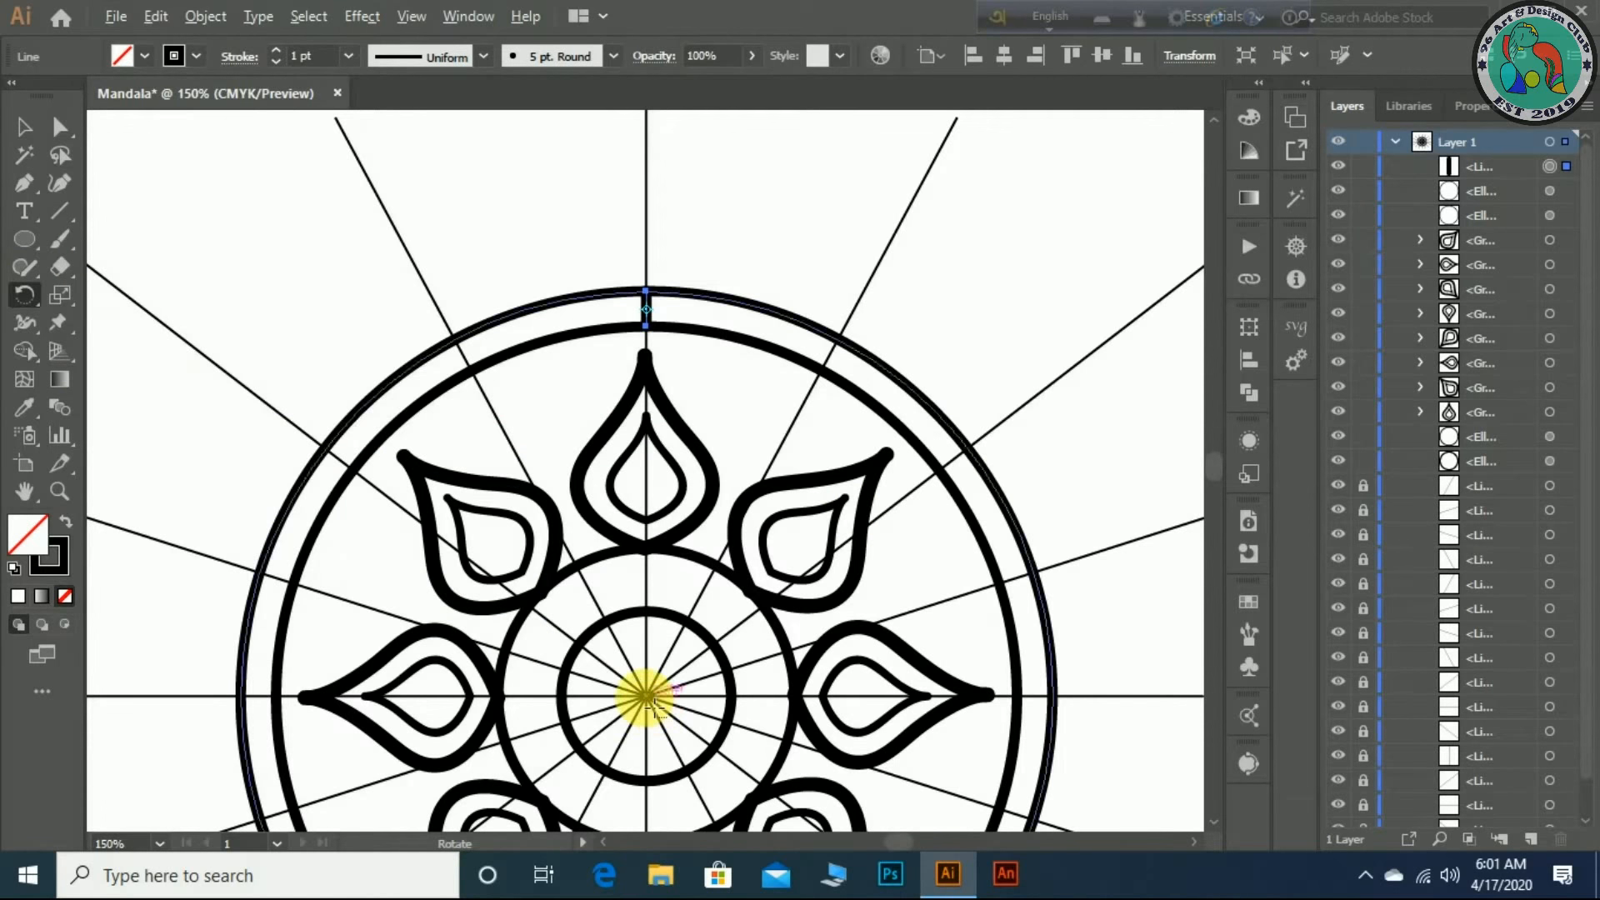
pyautogui.keyDown('alt'); pyautogui.click(646, 696); pyautogui.keyUp('alt')
pyautogui.moveTo(1196, 369); pyautogui.dragTo(1108, 364)
pyautogui.write('365')
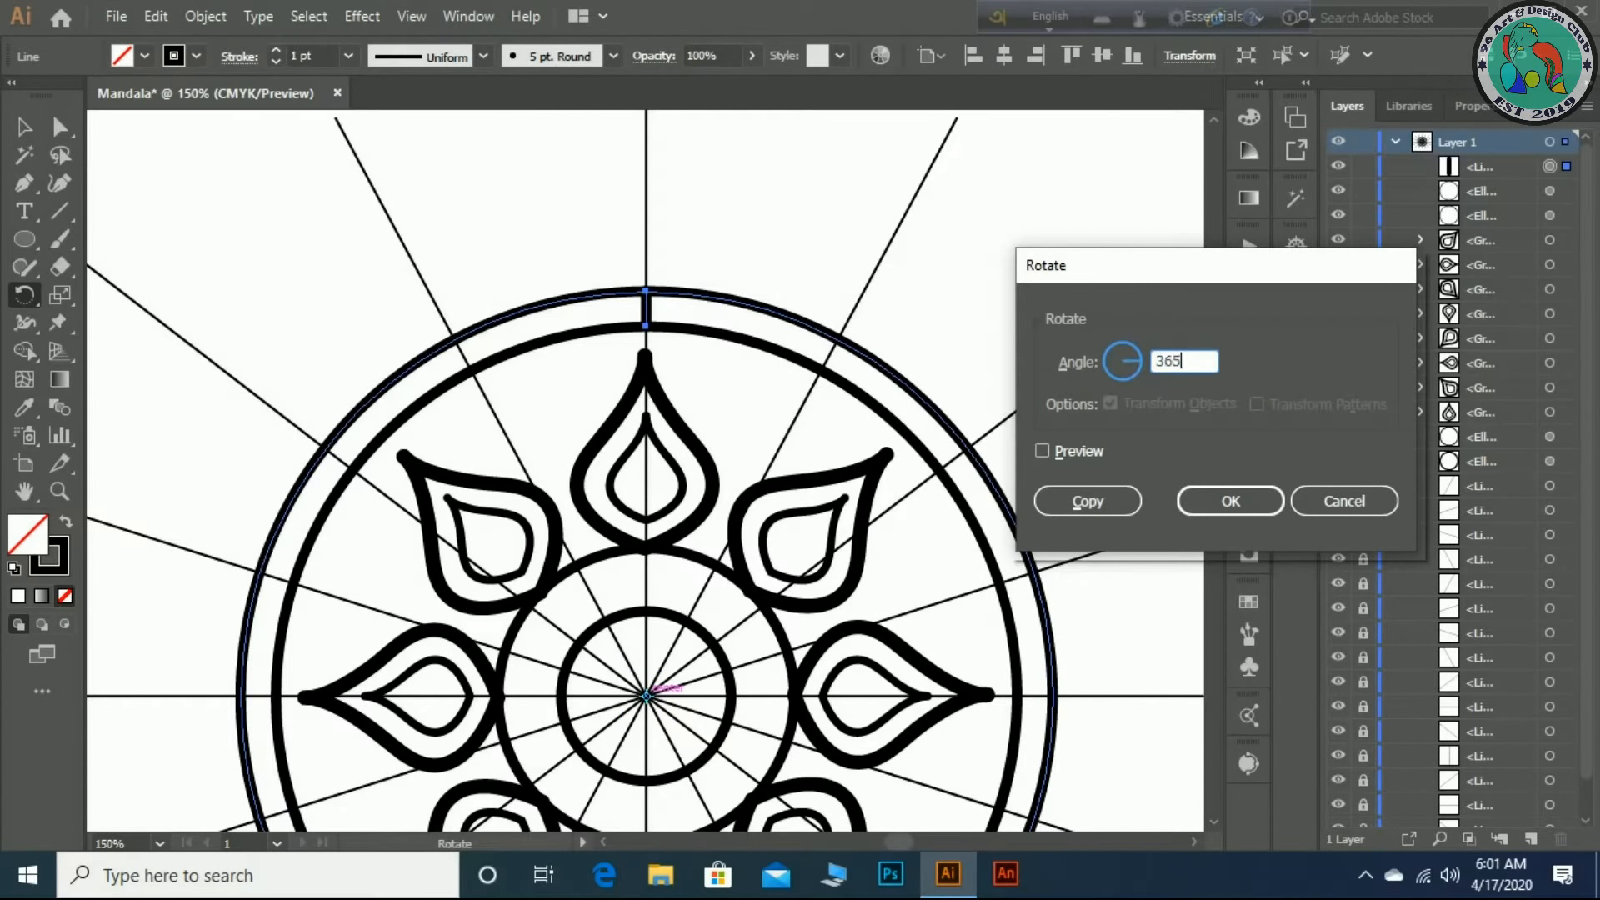
pyautogui.click(1091, 449)
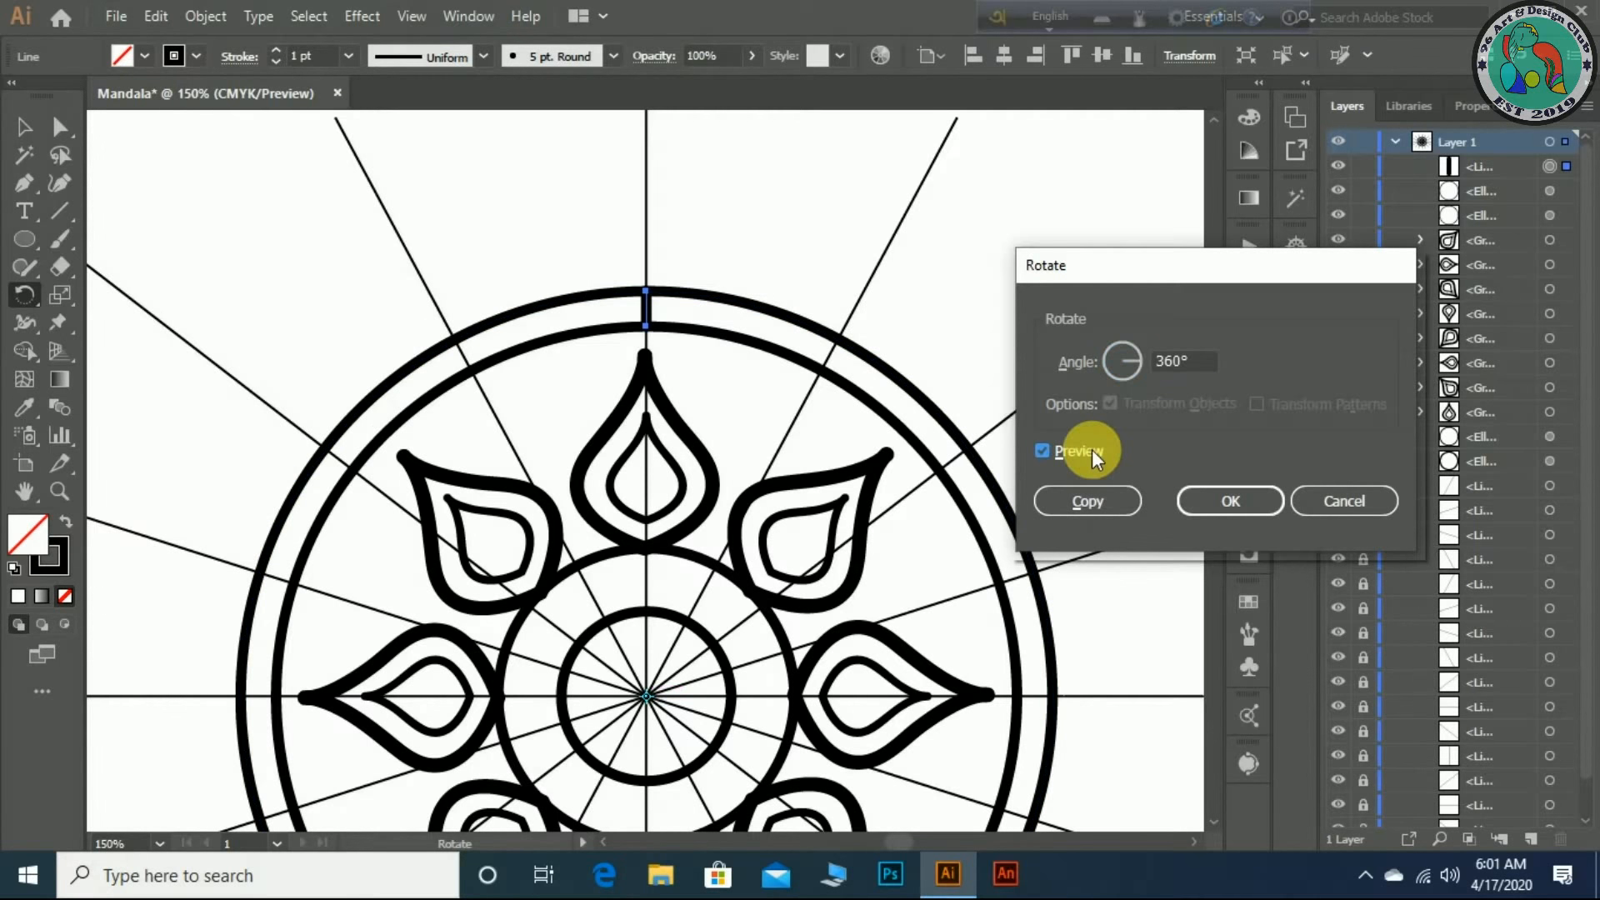
pyautogui.click(1180, 361)
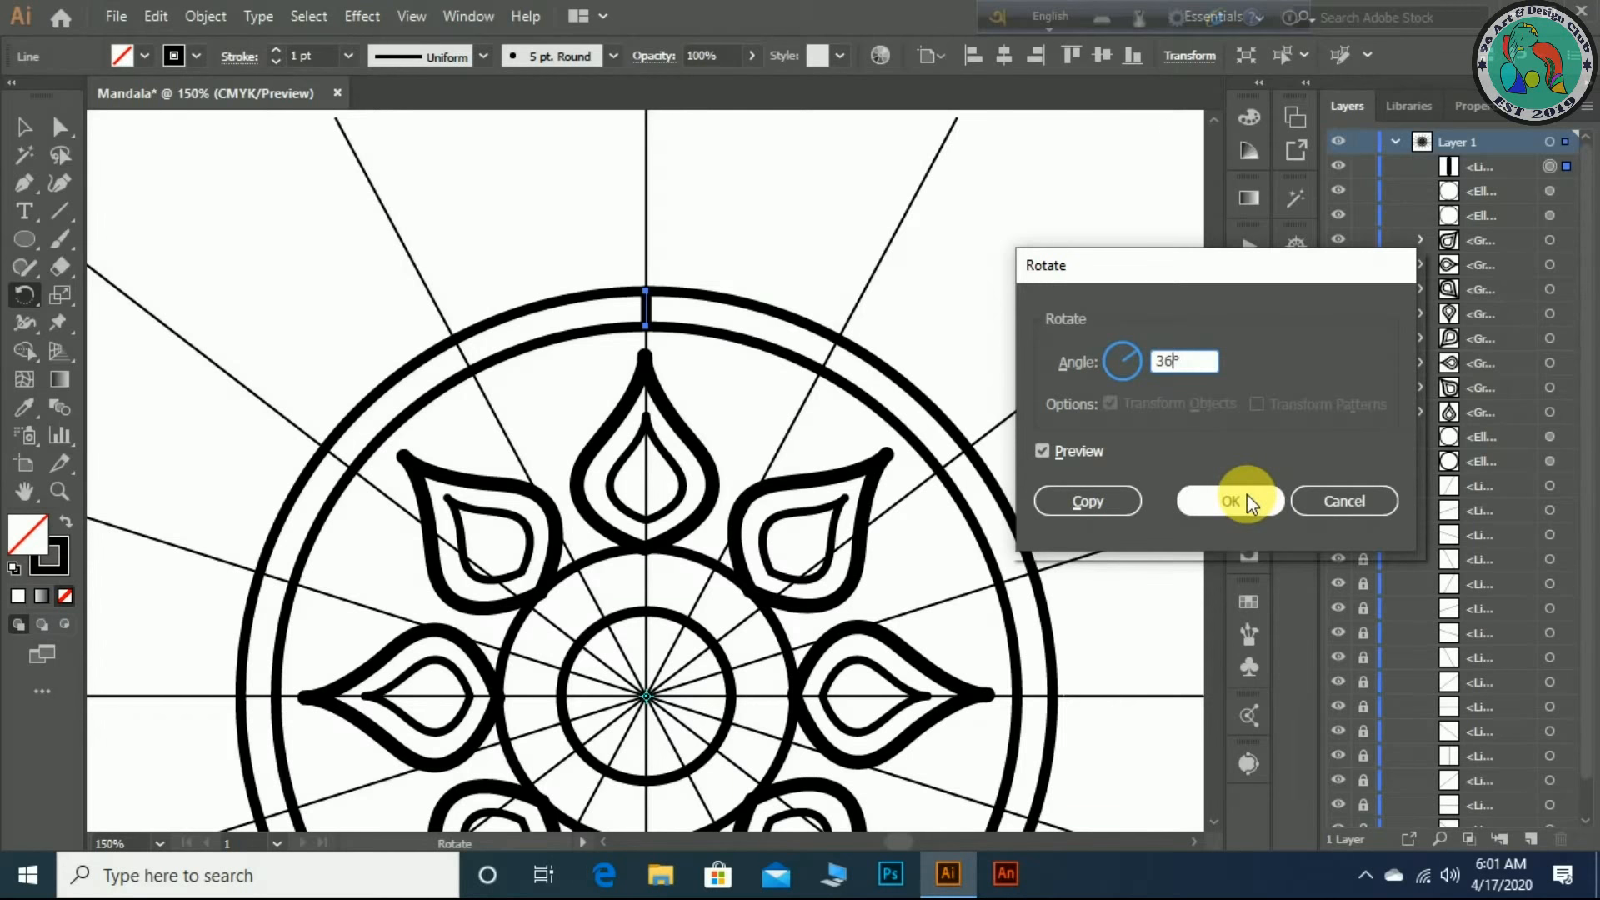
pyautogui.write('5')
pyautogui.click(1102, 498)
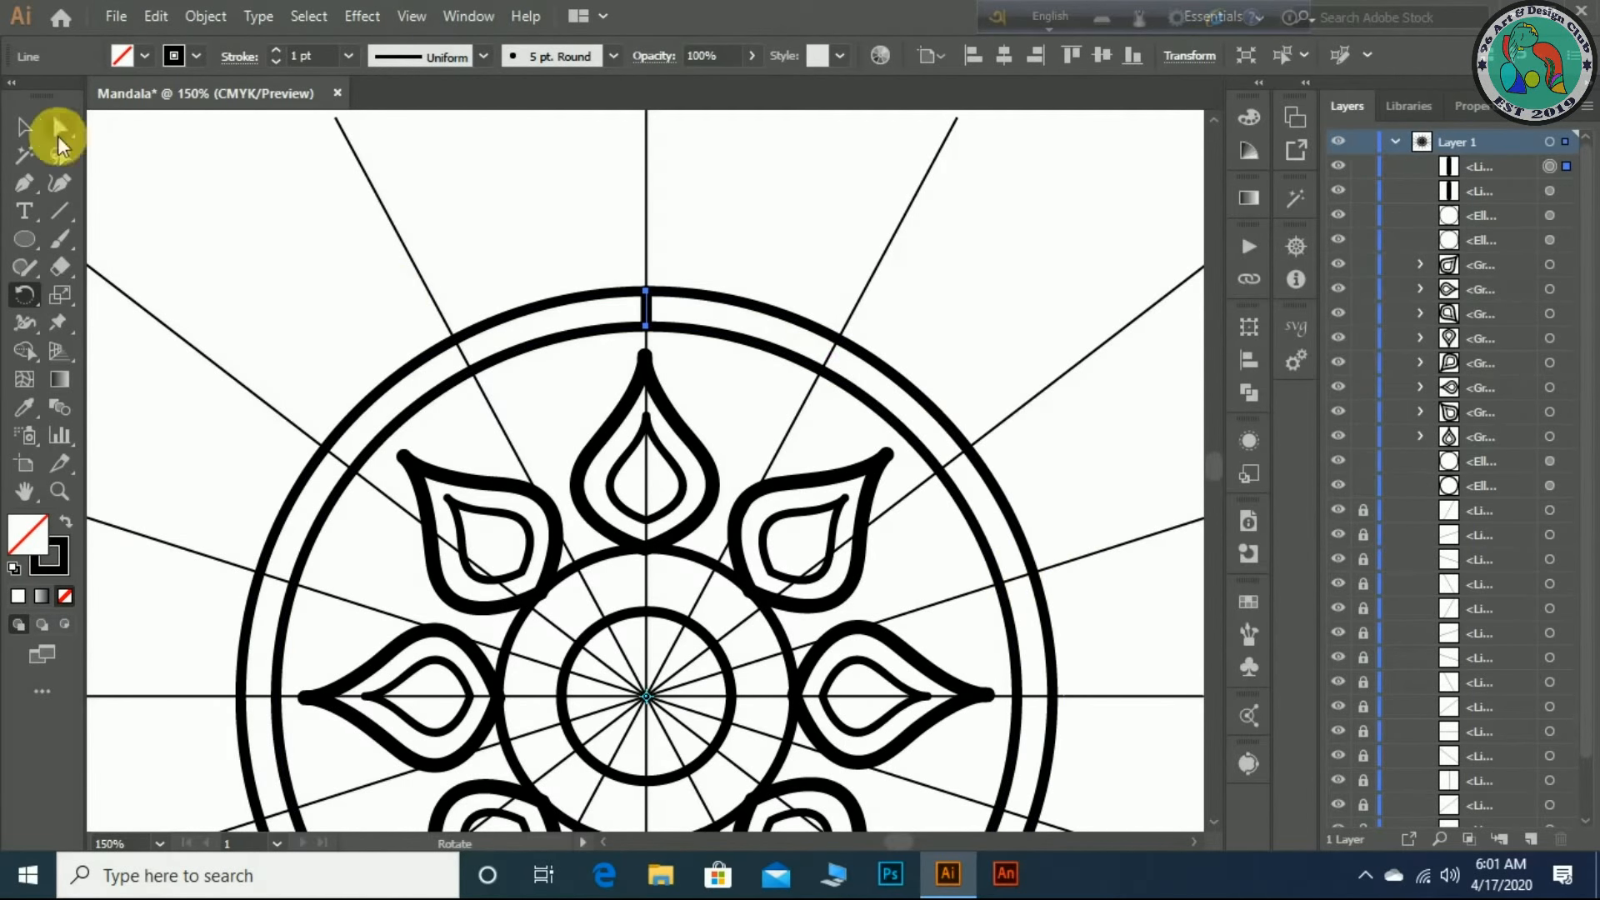
# - Try again to make a rotated copy of the short connecting line around the mandala's centre
pyautogui.click(25, 129)
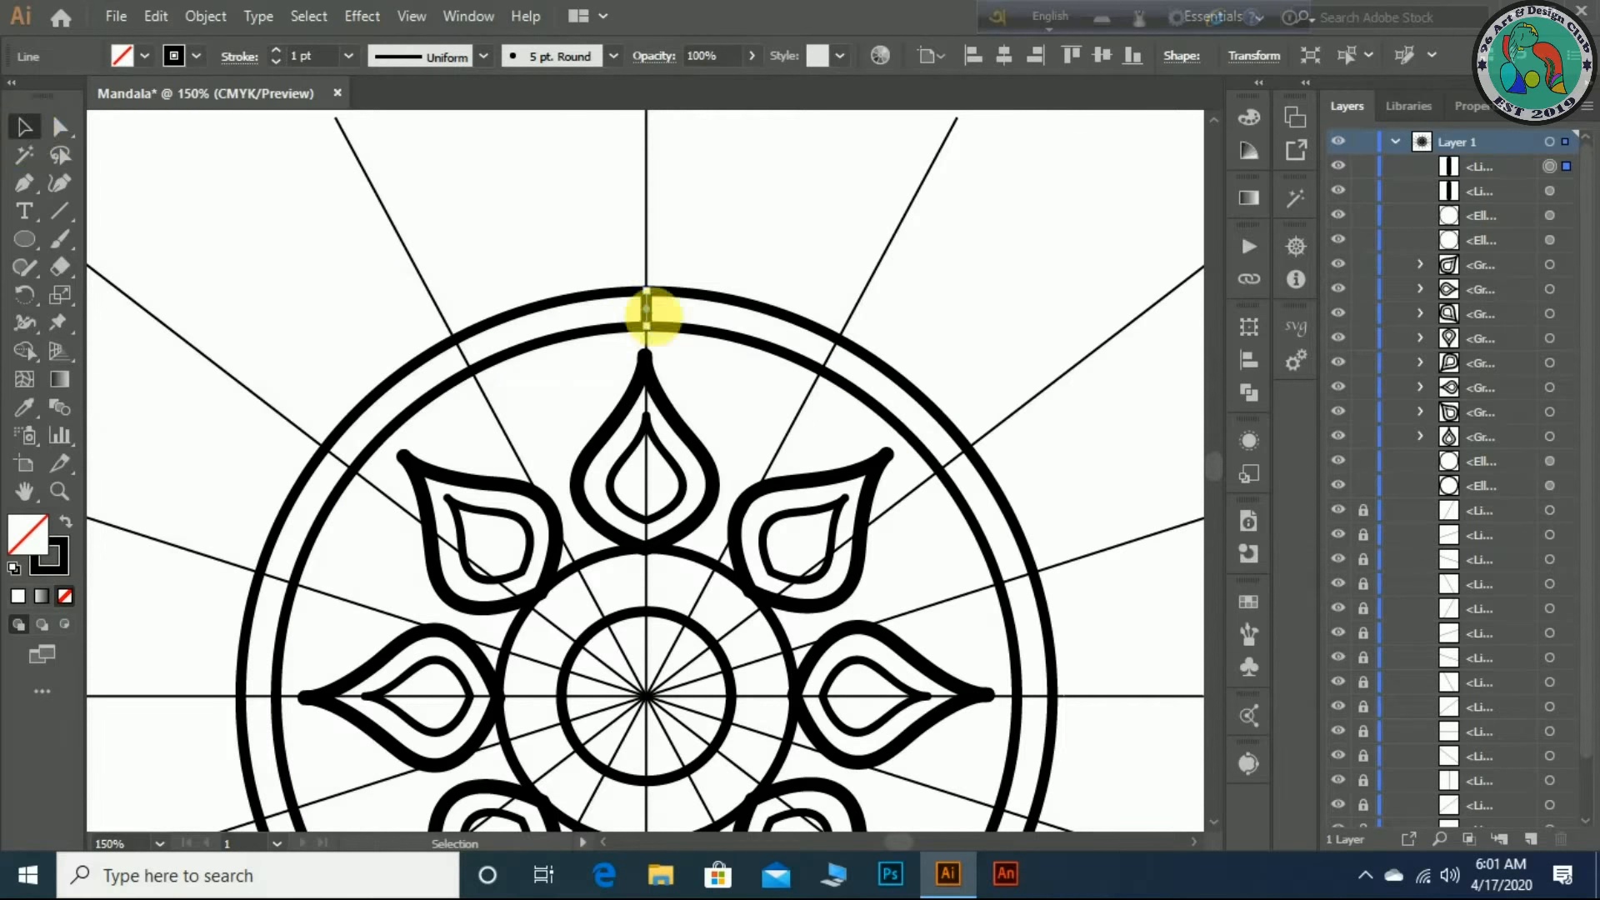
pyautogui.click(25, 295)
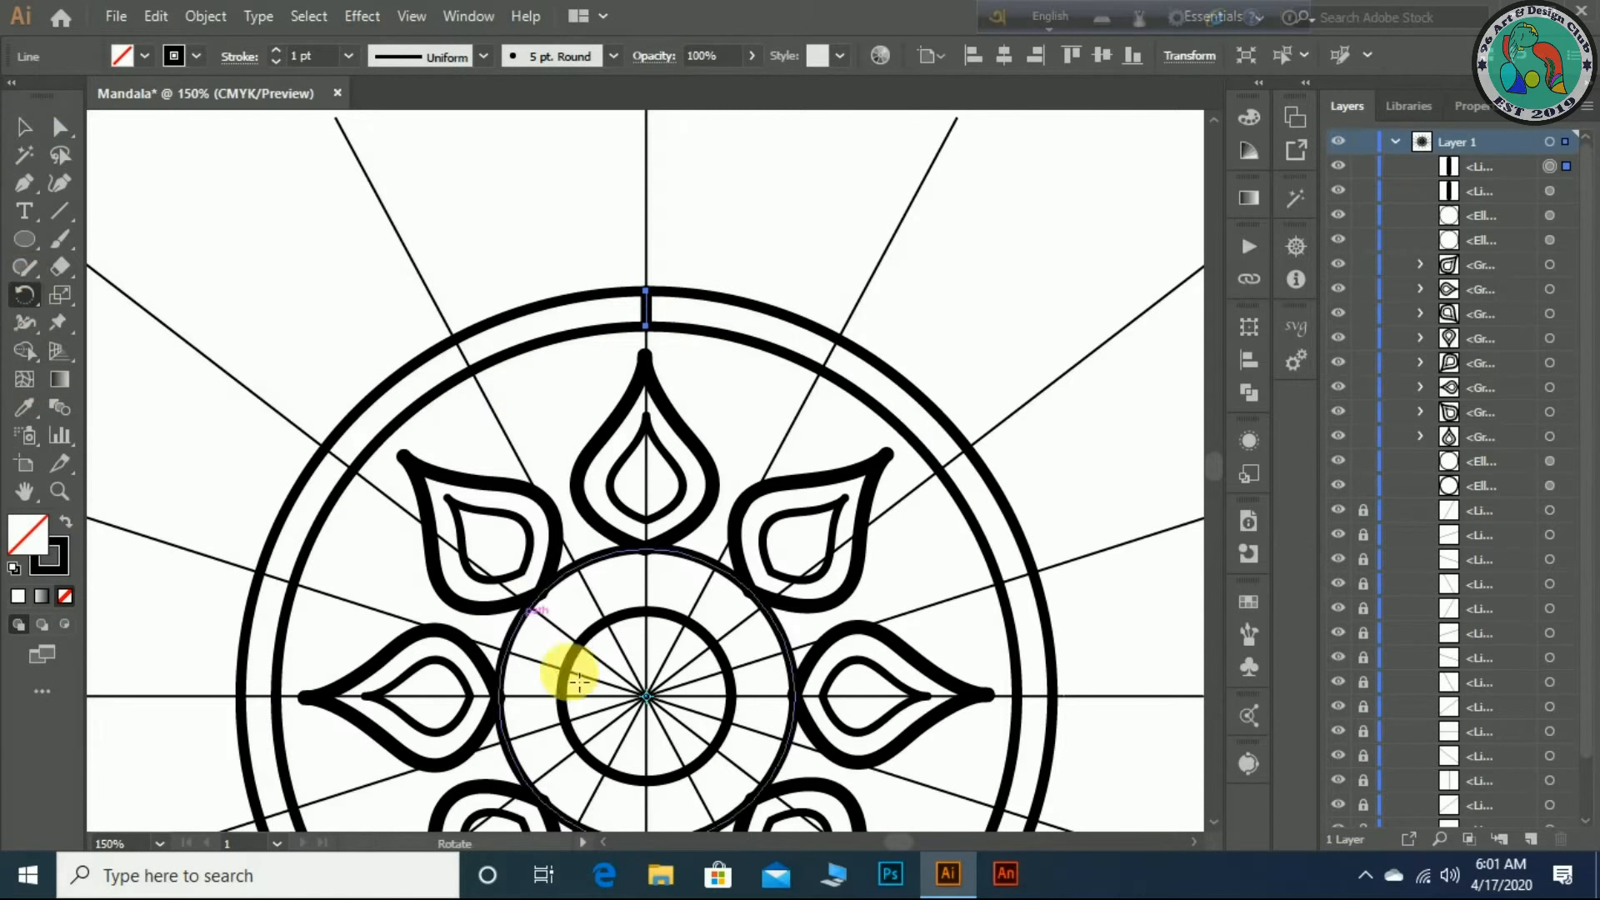
pyautogui.keyDown('alt'); pyautogui.click(647, 697); pyautogui.keyUp('alt')
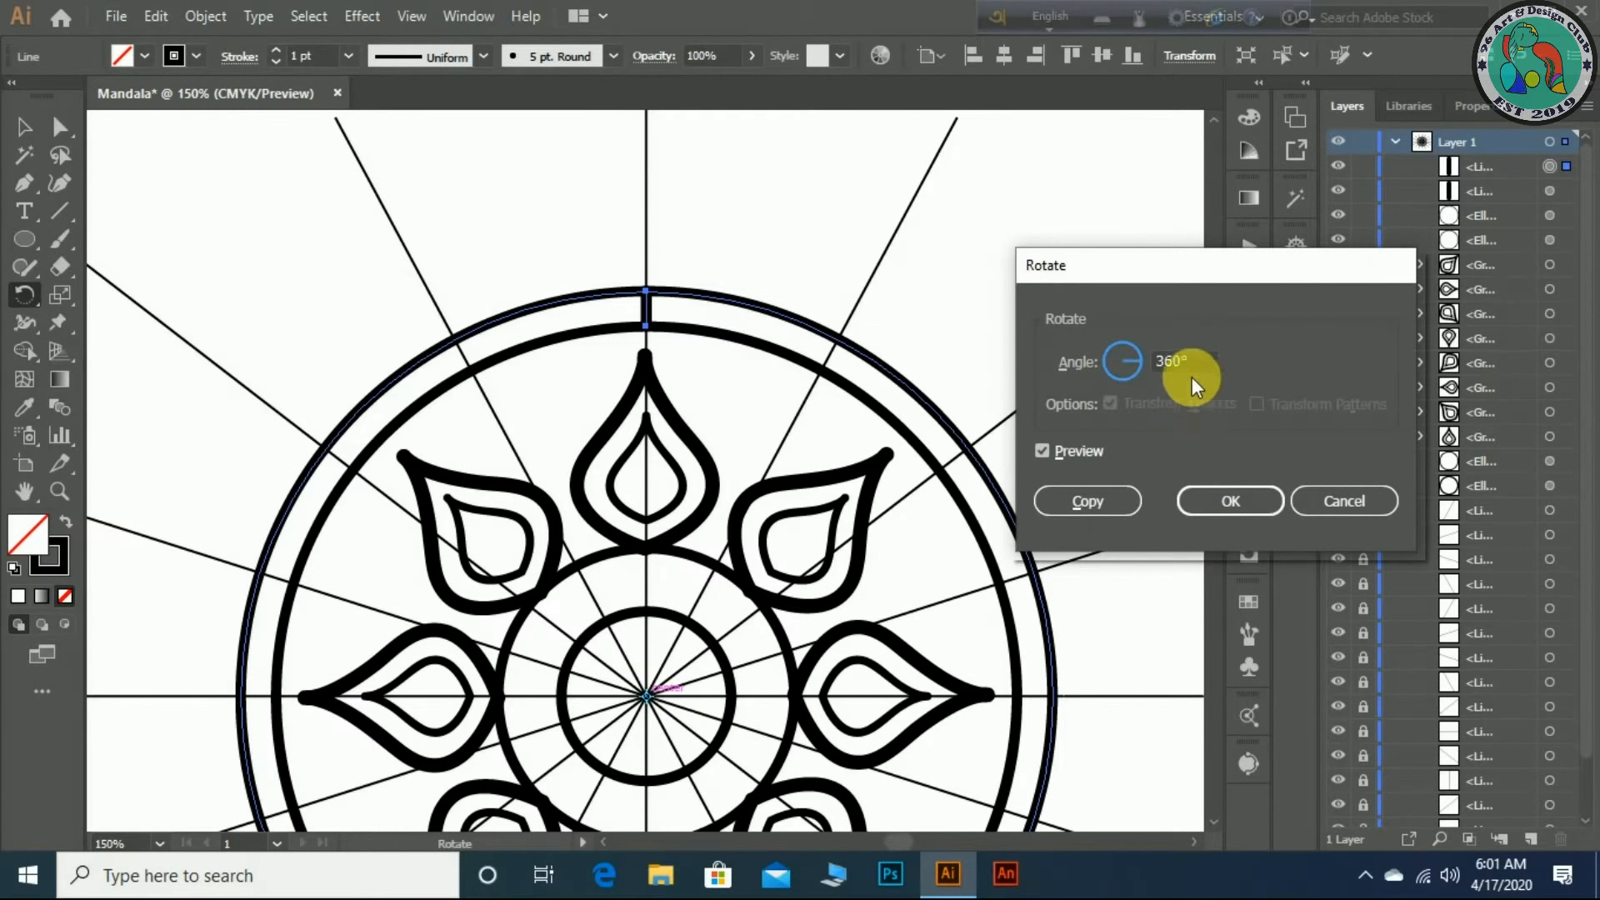
pyautogui.moveTo(1199, 379); pyautogui.dragTo(1150, 381)
pyautogui.click(1083, 500)
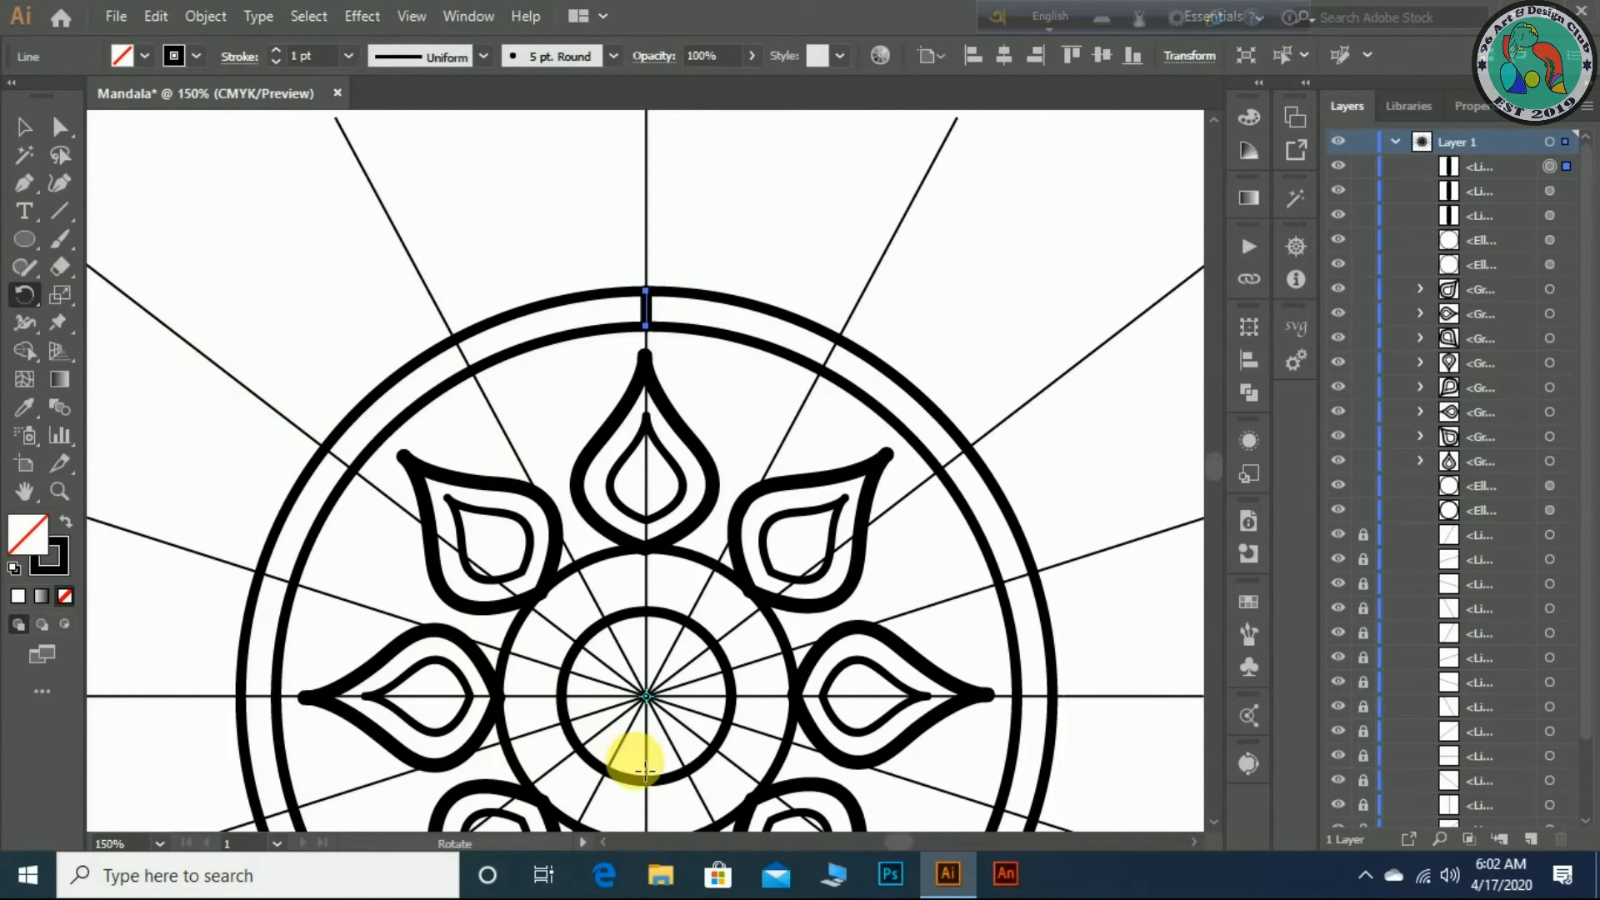
# - Start rotating the short connecting line about the crossing point of the radial lines and preview a 45° angle
pyautogui.keyDown('alt'); pyautogui.click(646, 697); pyautogui.keyUp('alt')
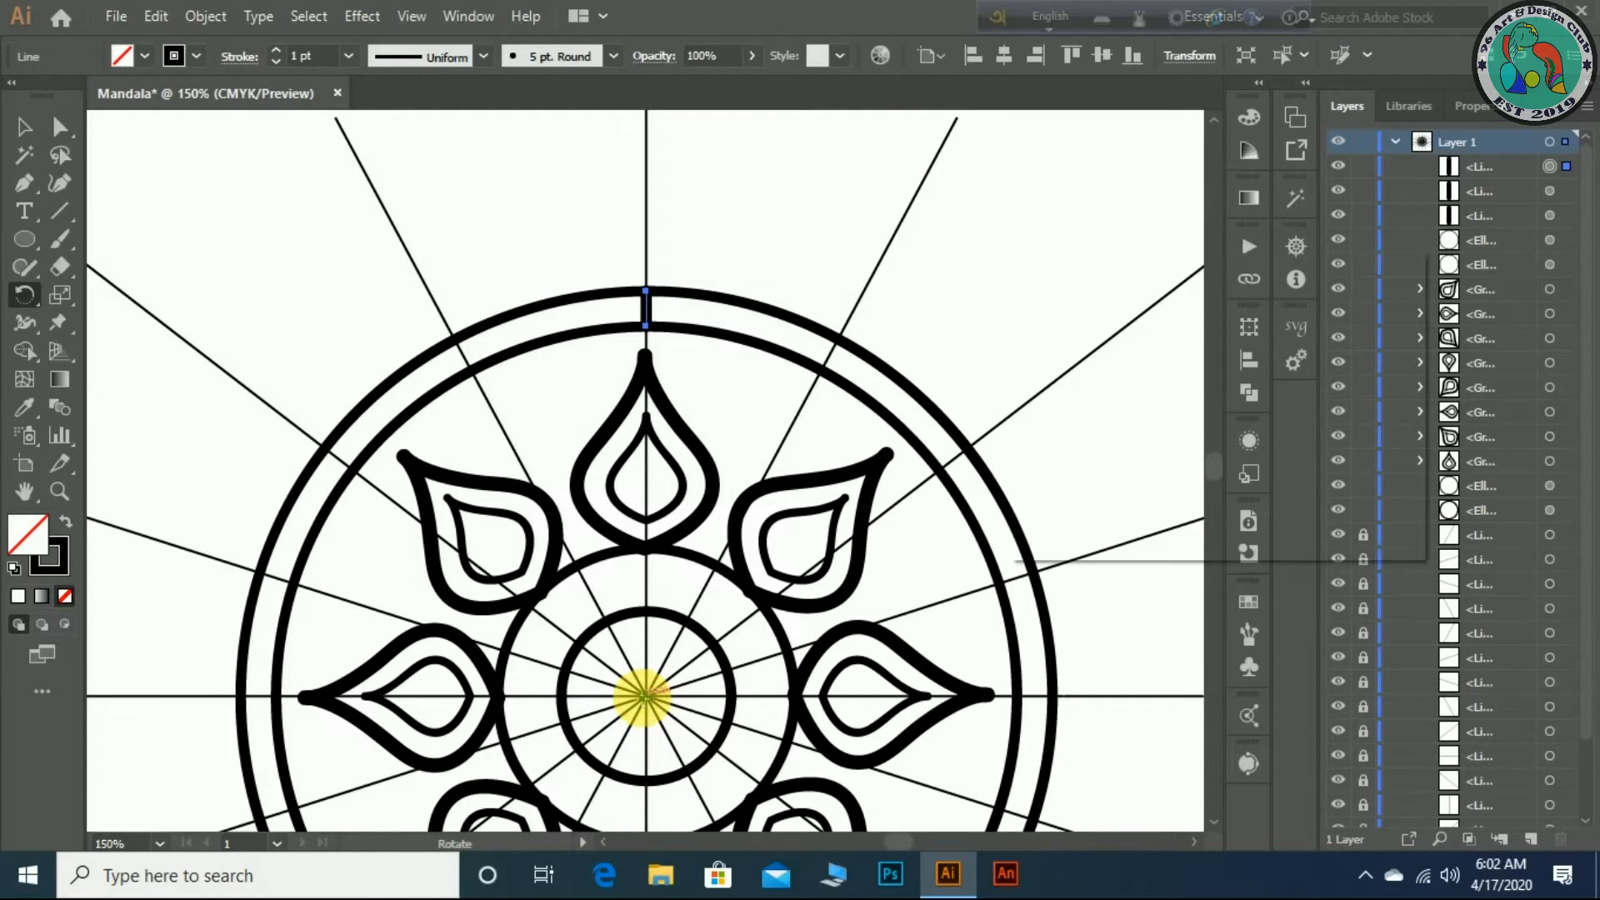
pyautogui.doubleClick(1192, 369)
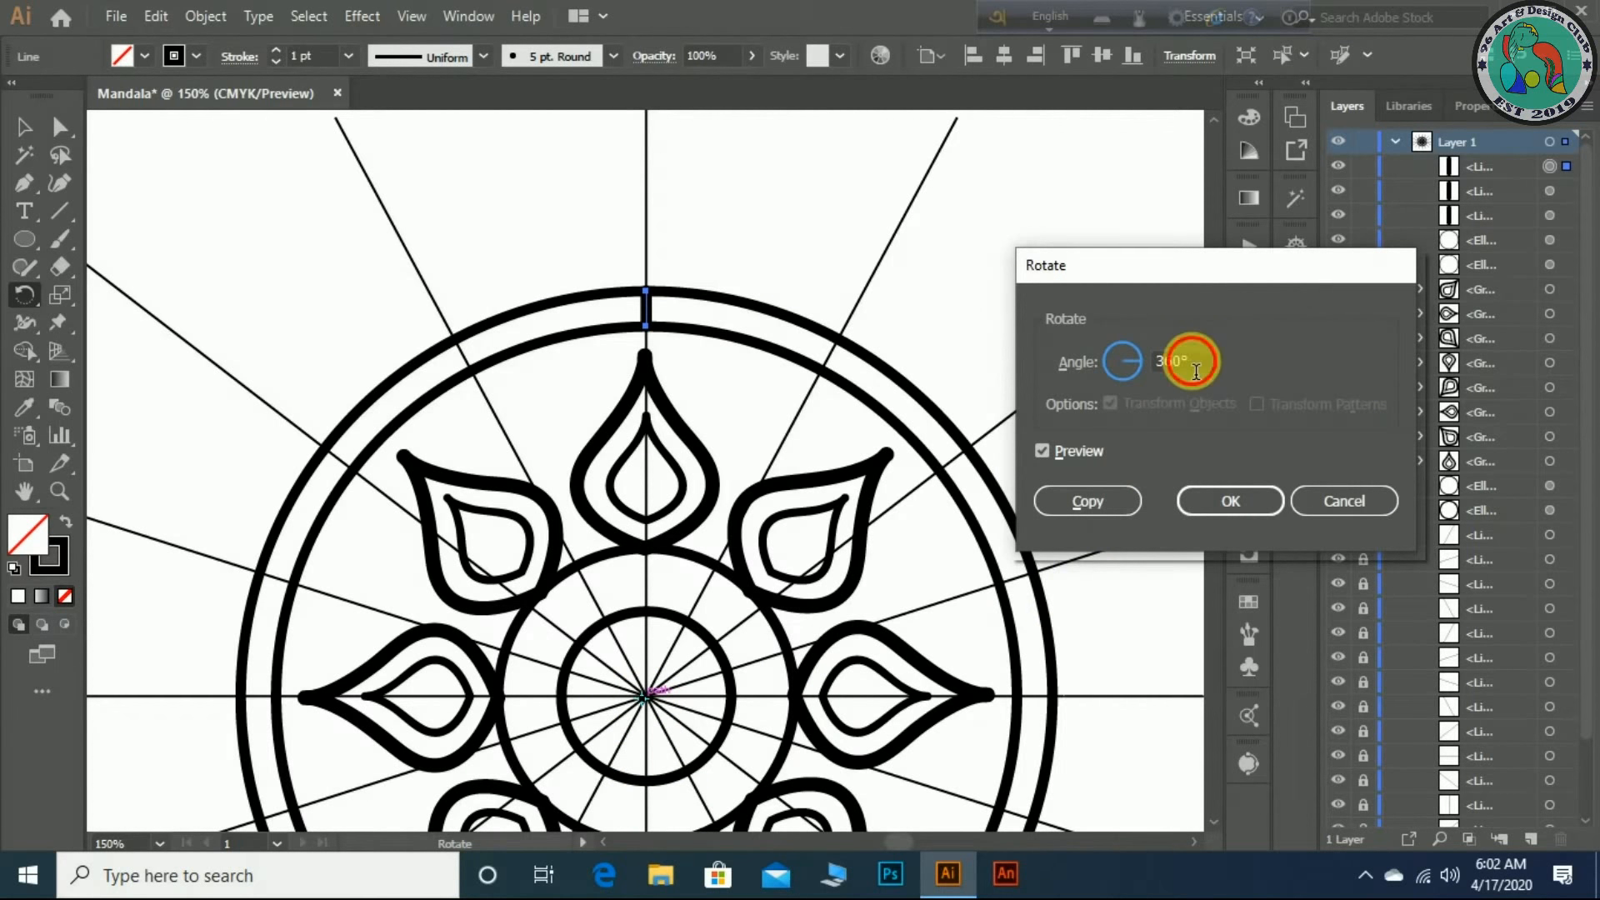
pyautogui.write('45')
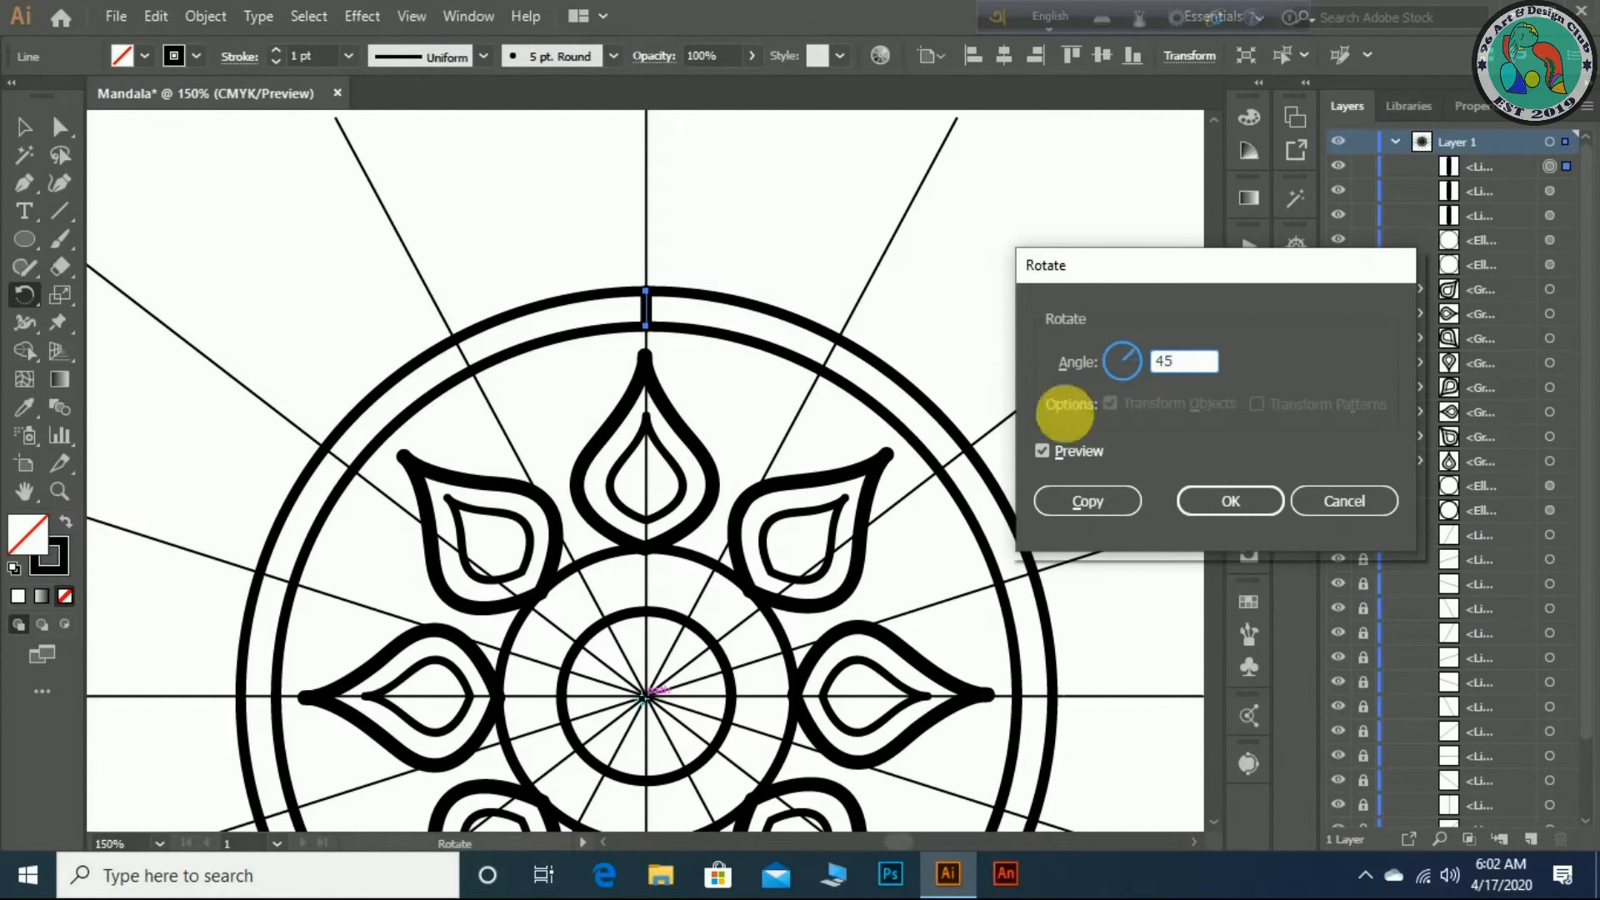
pyautogui.click(1067, 458)
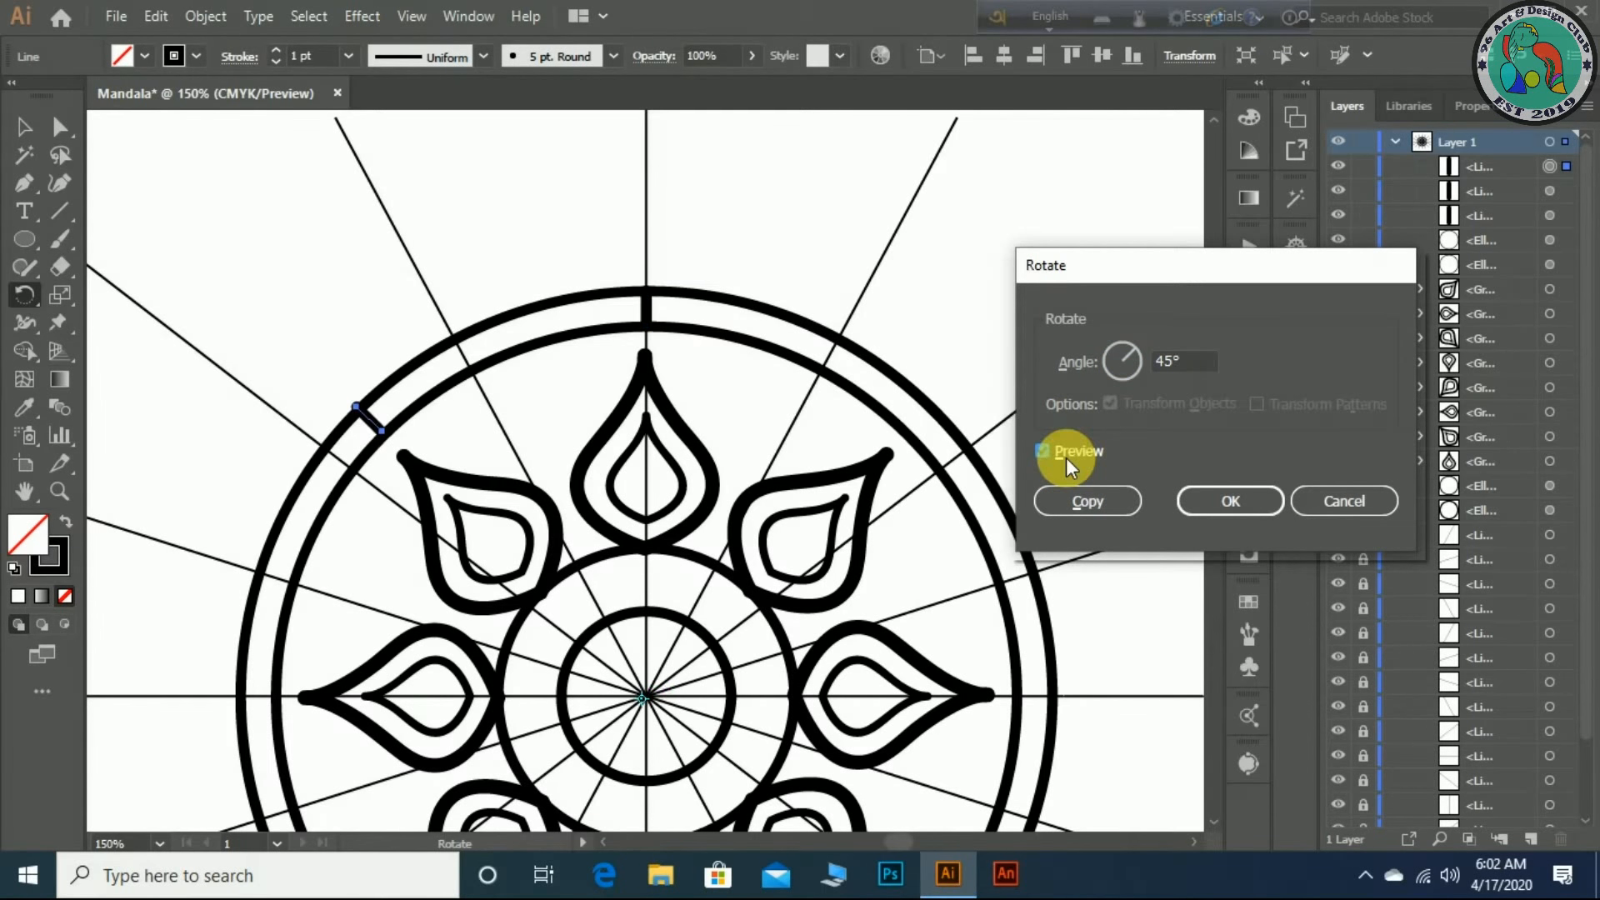
pyautogui.click(1067, 458)
# - Try rotation angles of 65° and 15° for the short connecting line, previewing the placement
pyautogui.click(1181, 375)
pyautogui.press('Left')
pyautogui.press('BackSpace')
pyautogui.write('6')
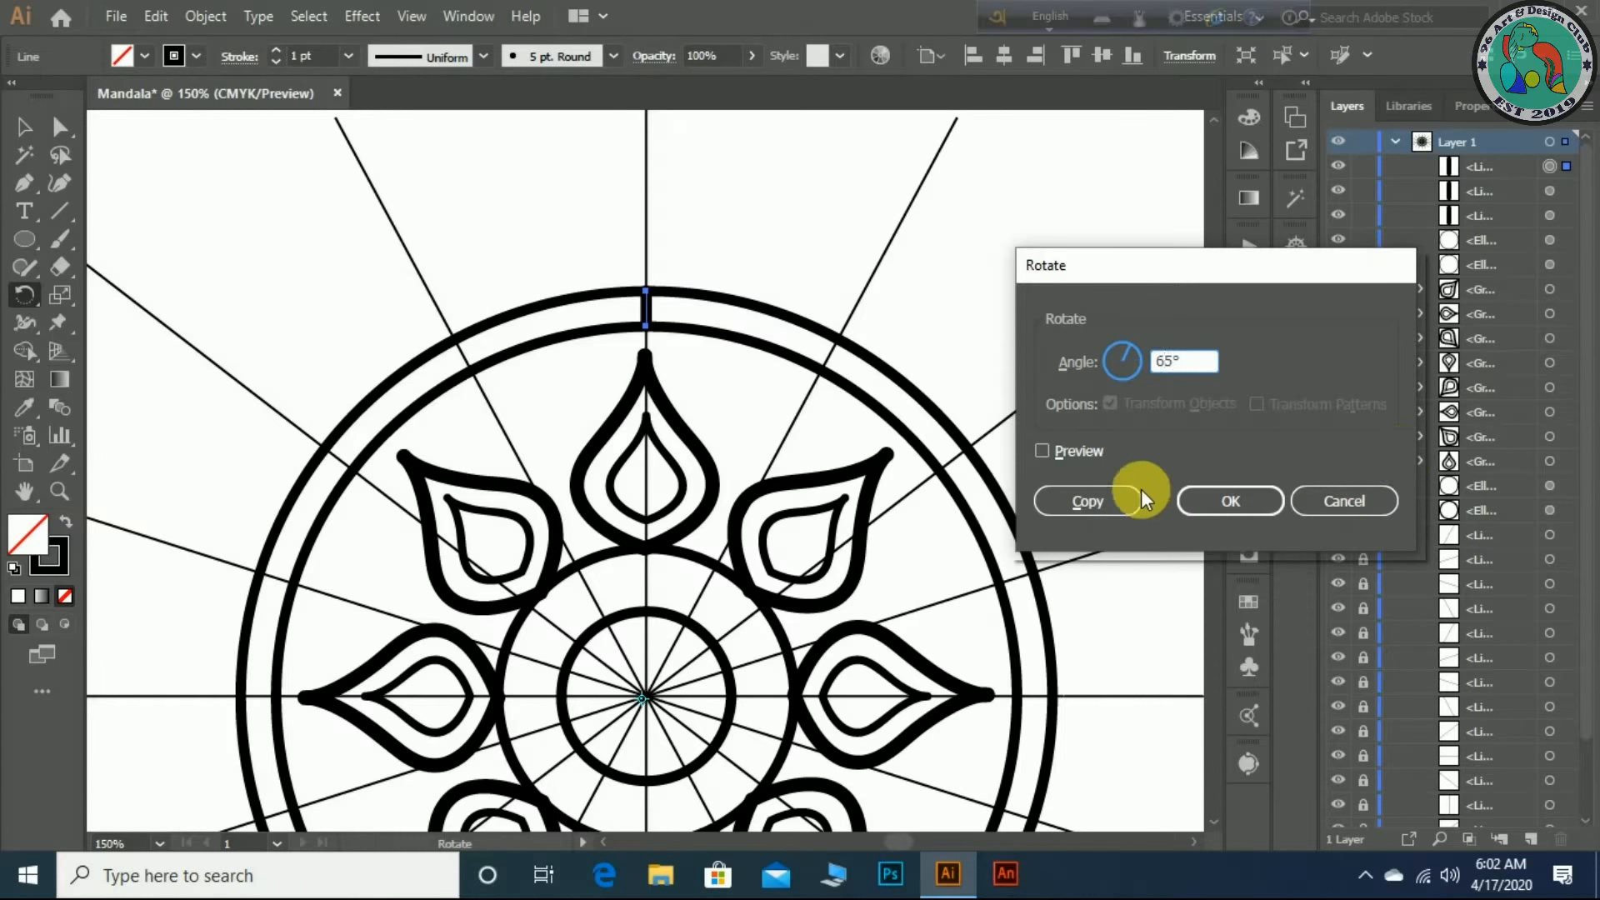
pyautogui.click(1079, 450)
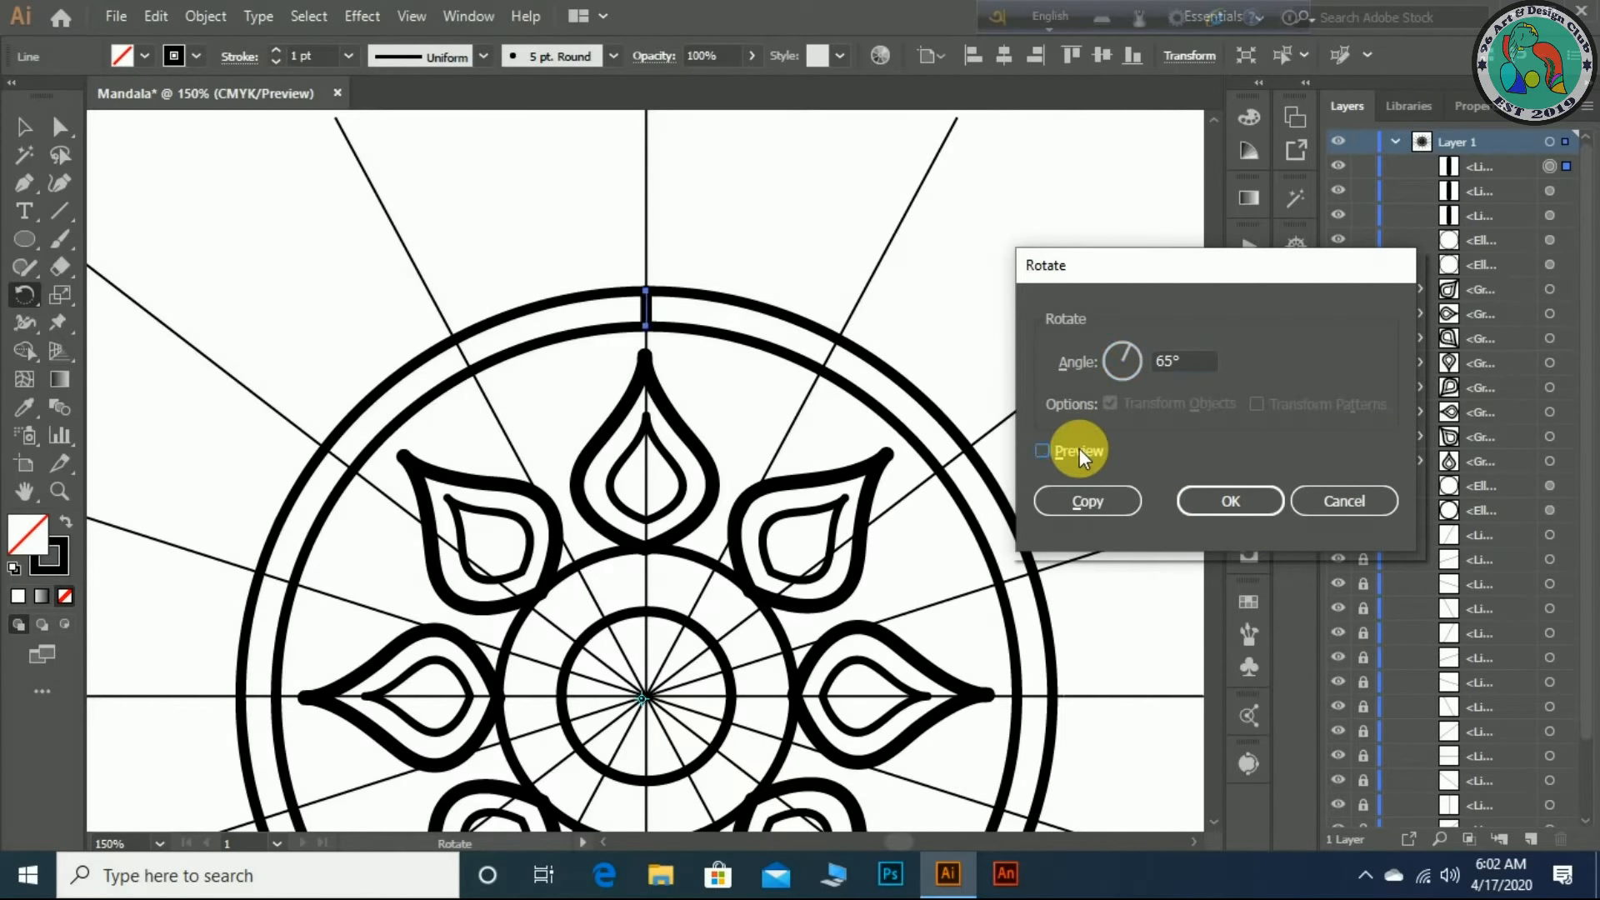
pyautogui.doubleClick(1148, 362)
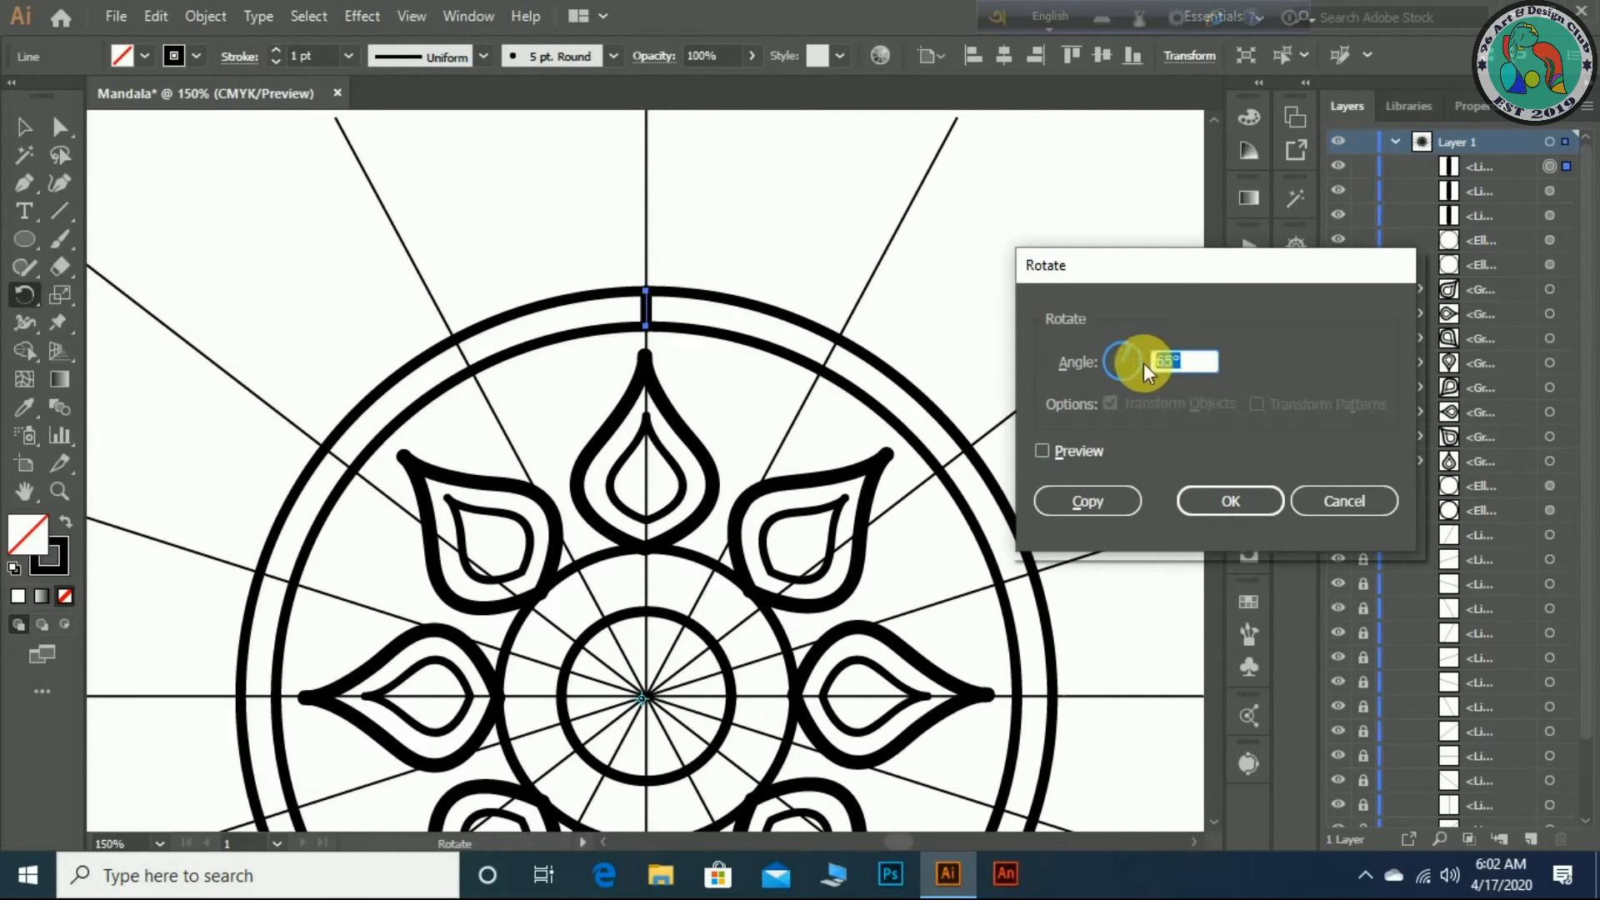
pyautogui.write('15')
pyautogui.click(1088, 451)
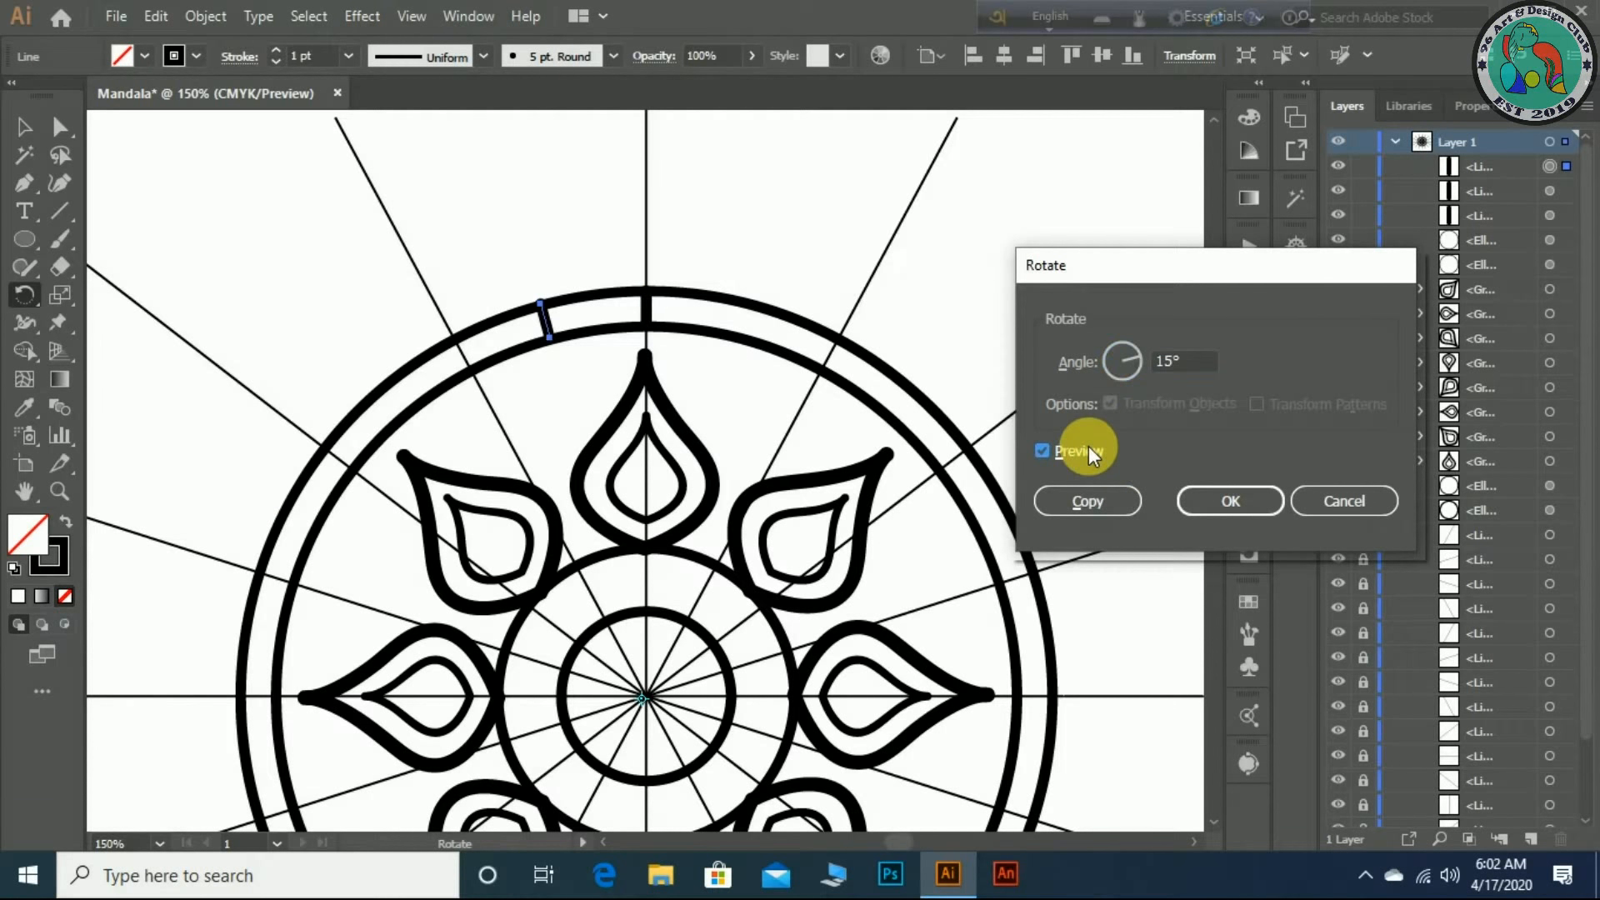
# - Set the rotation angle to 10° with preview on and make a rotated copy of the short line
pyautogui.doubleClick(1179, 367)
pyautogui.write('10')
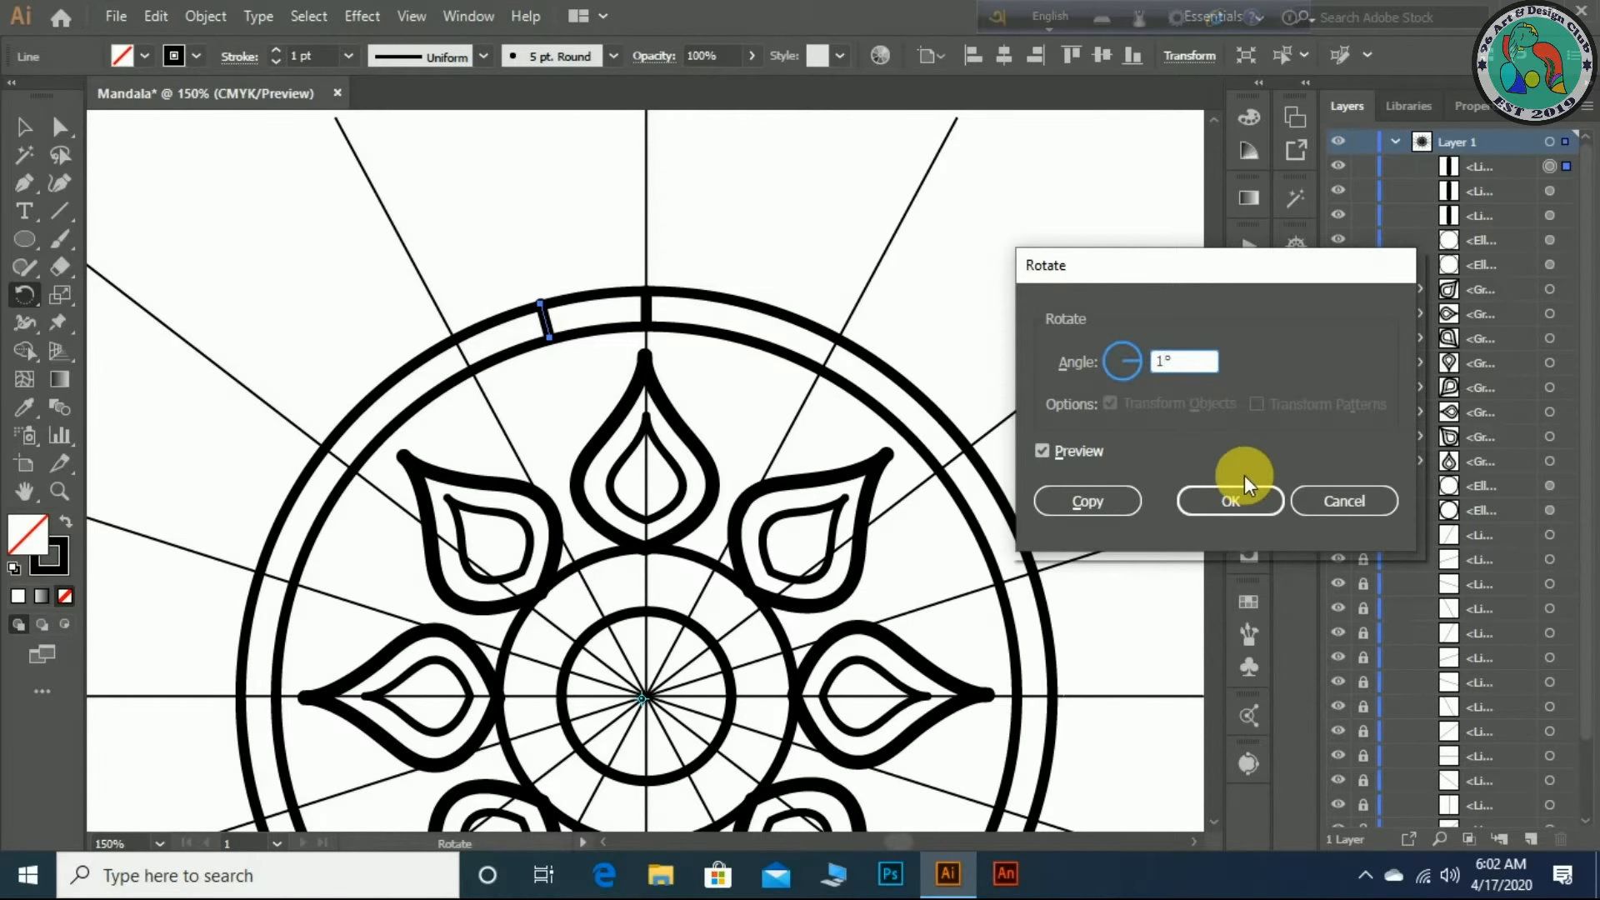
pyautogui.click(1075, 451)
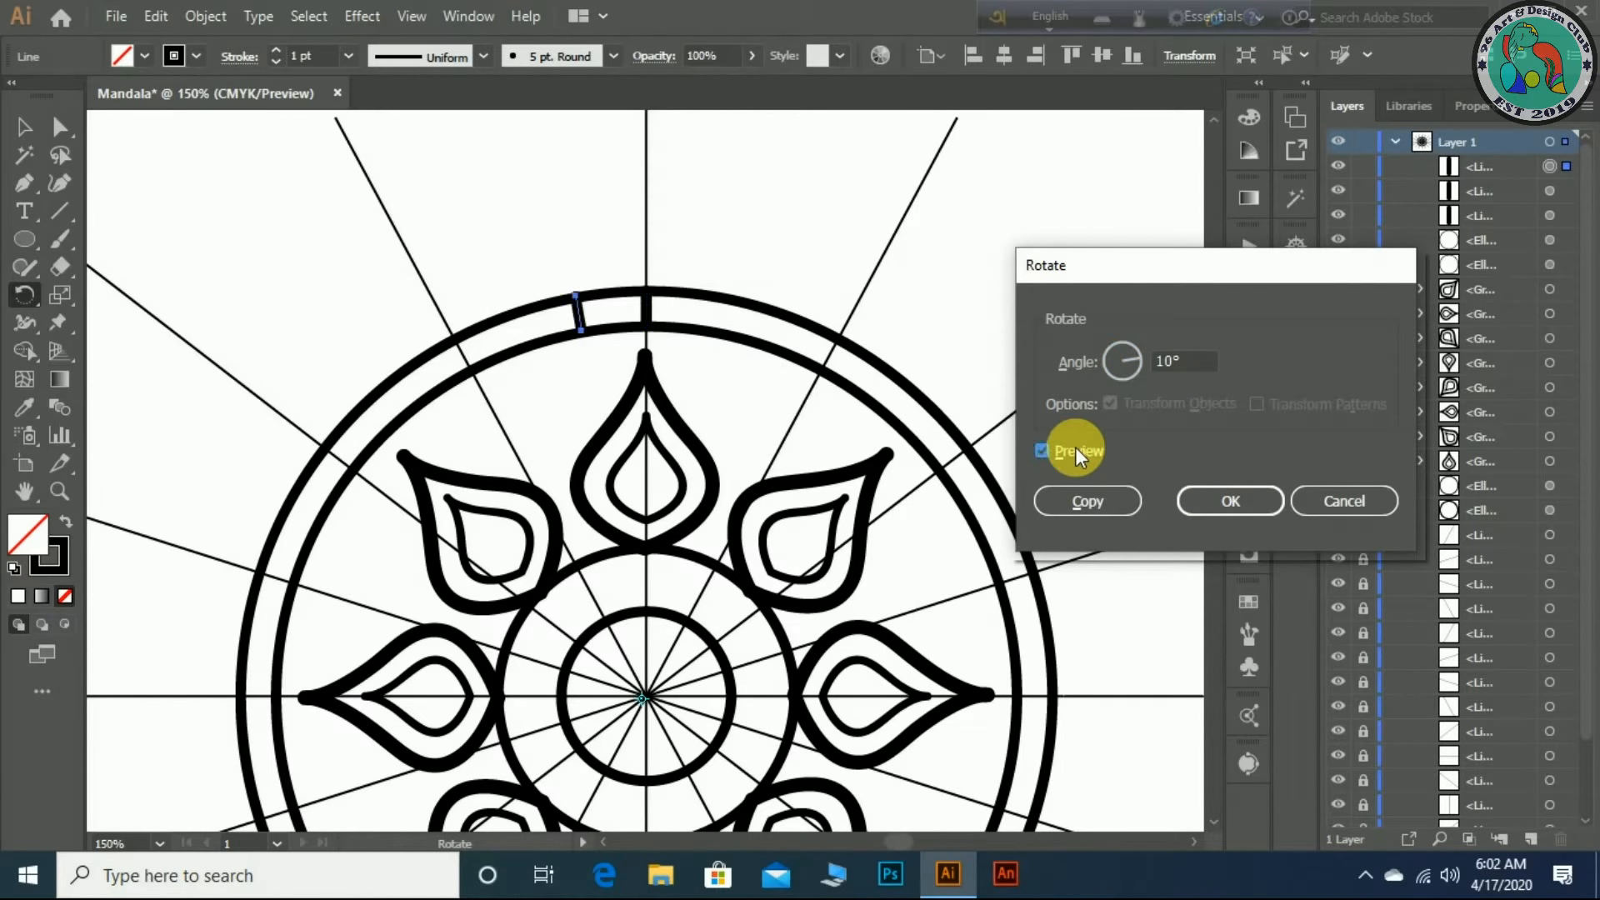
pyautogui.click(1087, 502)
# - Repeat the 10° rotated copy until the short lines fill the whole ring between the two outer circles
pyautogui.hotkey('ctrl', 'd')
pyautogui.hotkey('ctrl', 'd')
pyautogui.hotkey('ctrl', 'd')
pyautogui.hotkey('ctrl', 'd')
pyautogui.hotkey('ctrl', 'd')
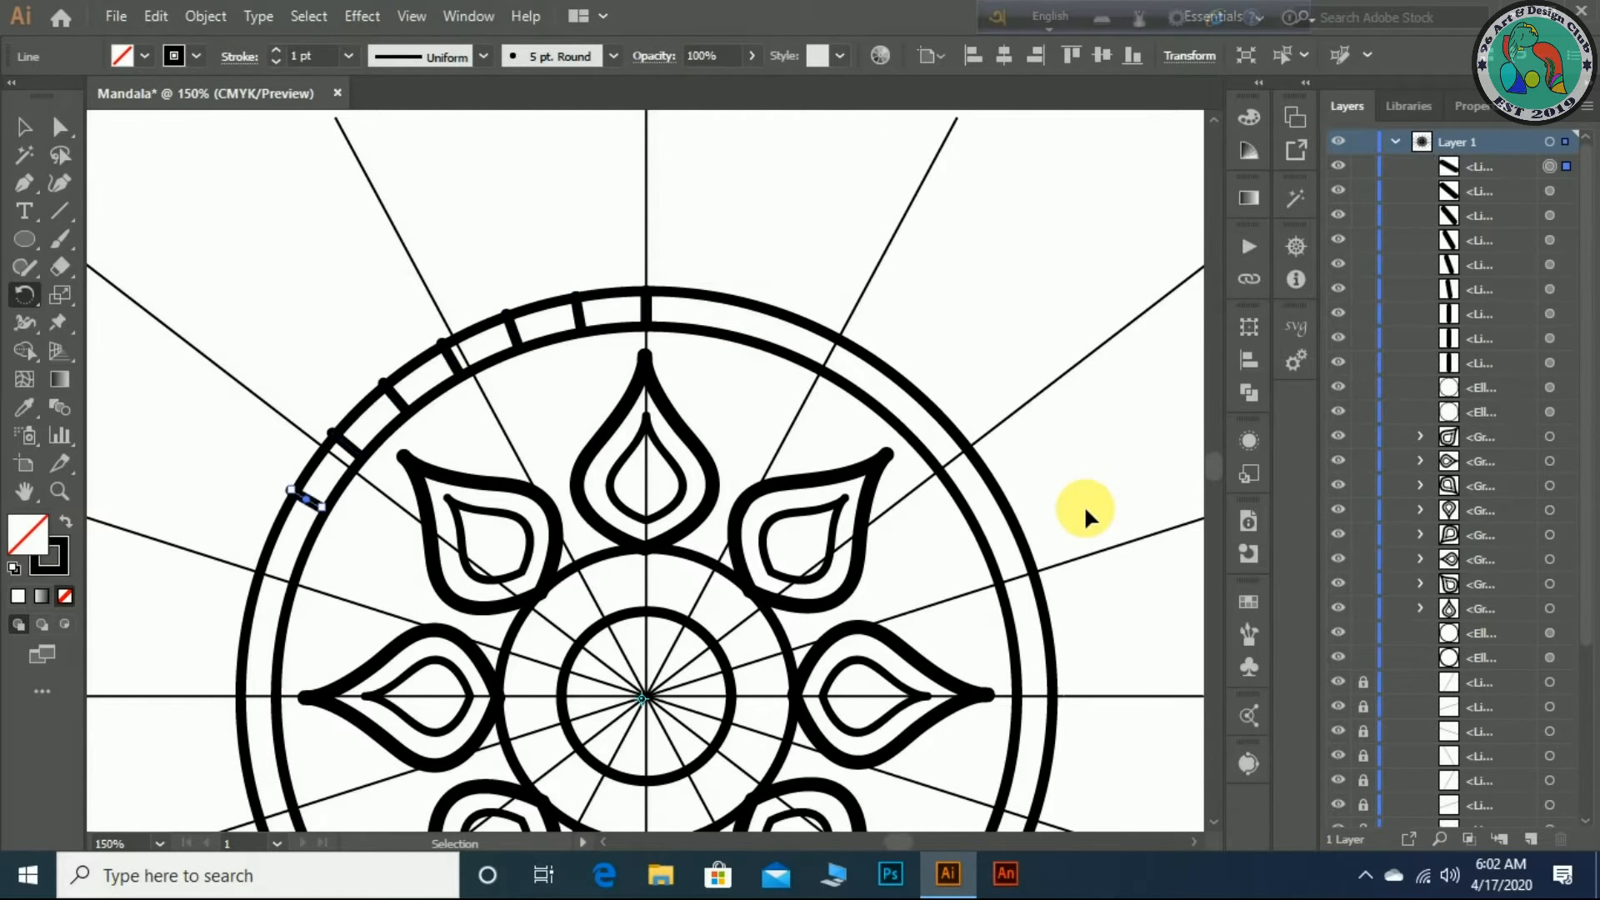
pyautogui.hotkey('ctrl', 'd')
pyautogui.hotkey('ctrl', 'd')
pyautogui.hotkey('ctrl', 'd')
pyautogui.hotkey('ctrl', 'd')
pyautogui.hotkey('ctrl', 'd')
pyautogui.hotkey('ctrl', 'd')
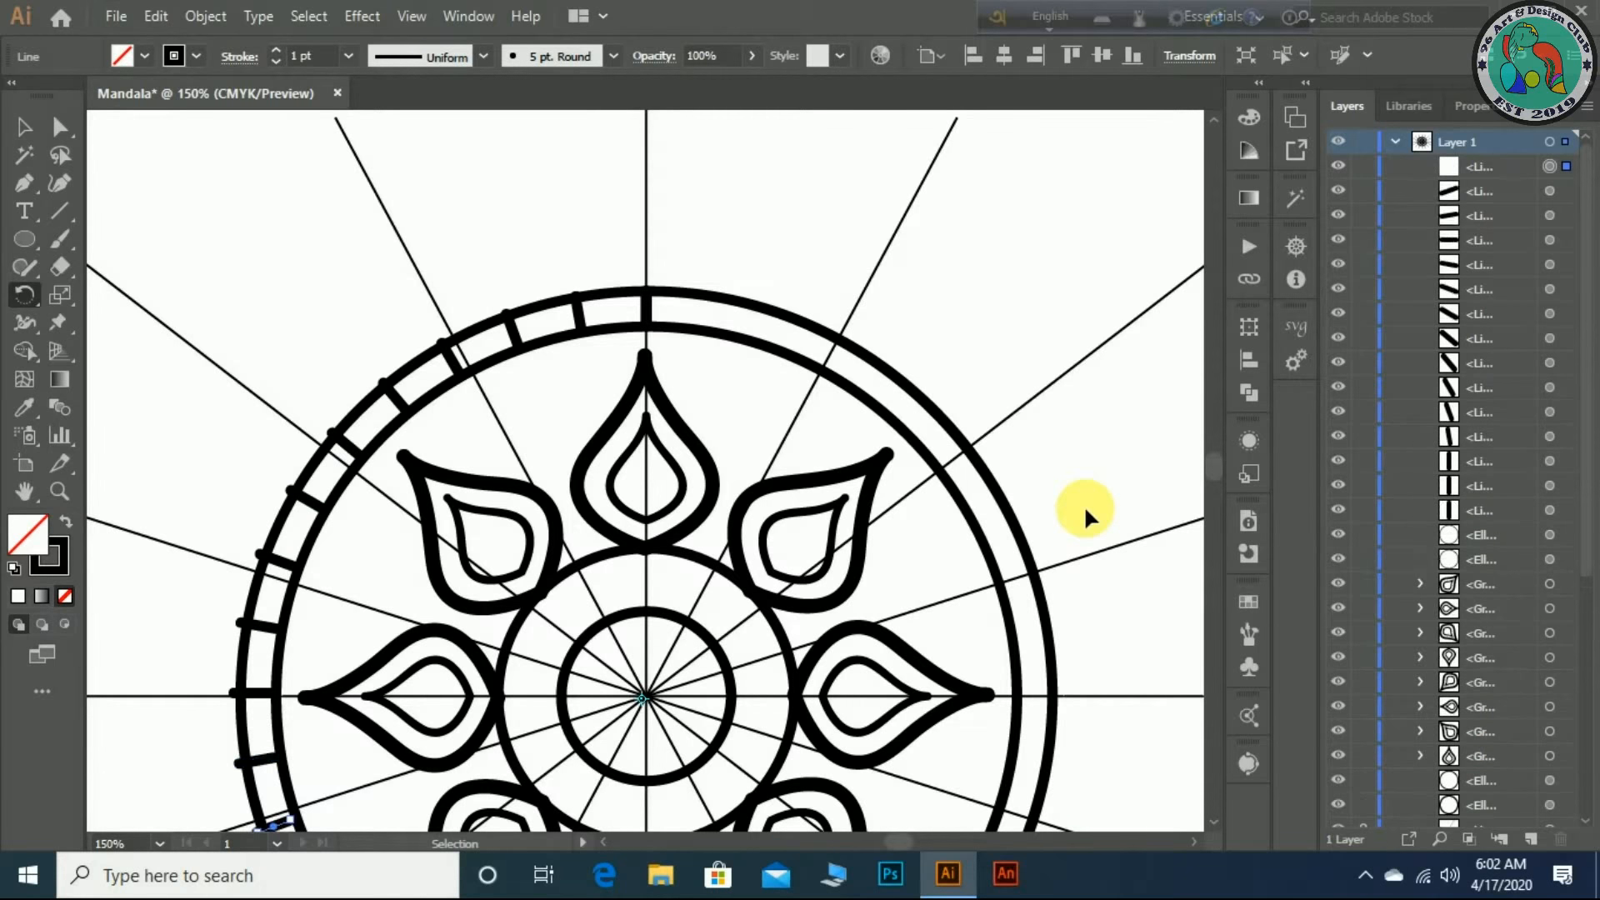
pyautogui.hotkey('ctrl', 'd')
pyautogui.hotkey('ctrl', 'd')
pyautogui.hotkey('ctrl', 'd')
pyautogui.hotkey('ctrl', 'd')
pyautogui.hotkey('ctrl', 'd')
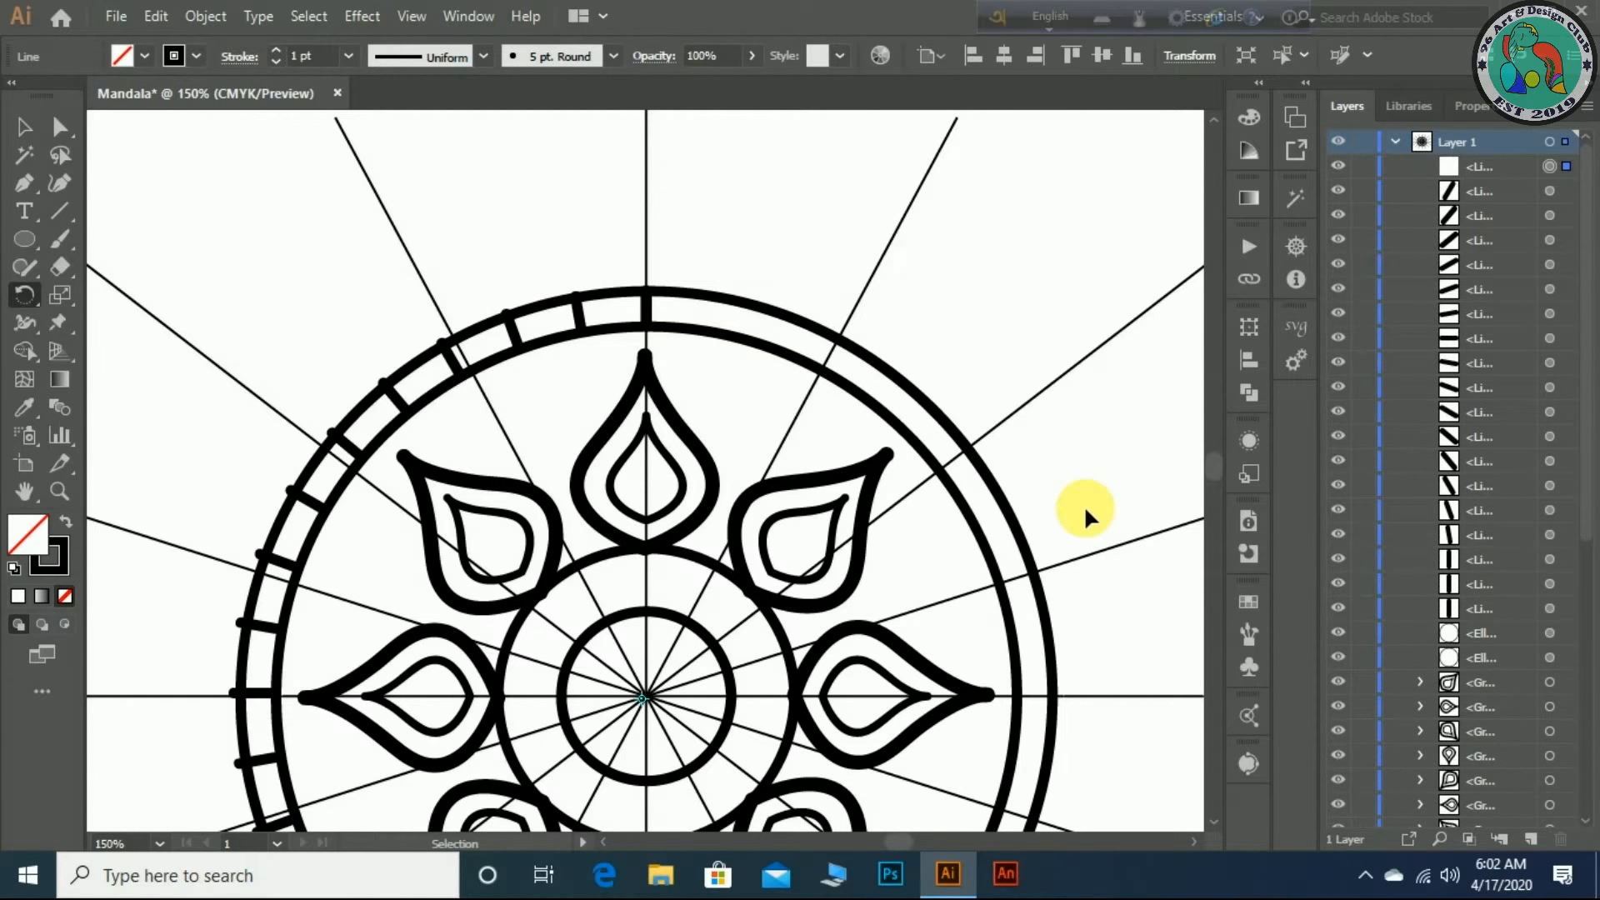
pyautogui.hotkey('ctrl', 'd')
pyautogui.hotkey('ctrl', 'd')
pyautogui.hotkey('ctrl', 'd')
pyautogui.hotkey('ctrl', 'd')
pyautogui.hotkey('ctrl', 'd')
pyautogui.hotkey('ctrl', 'd')
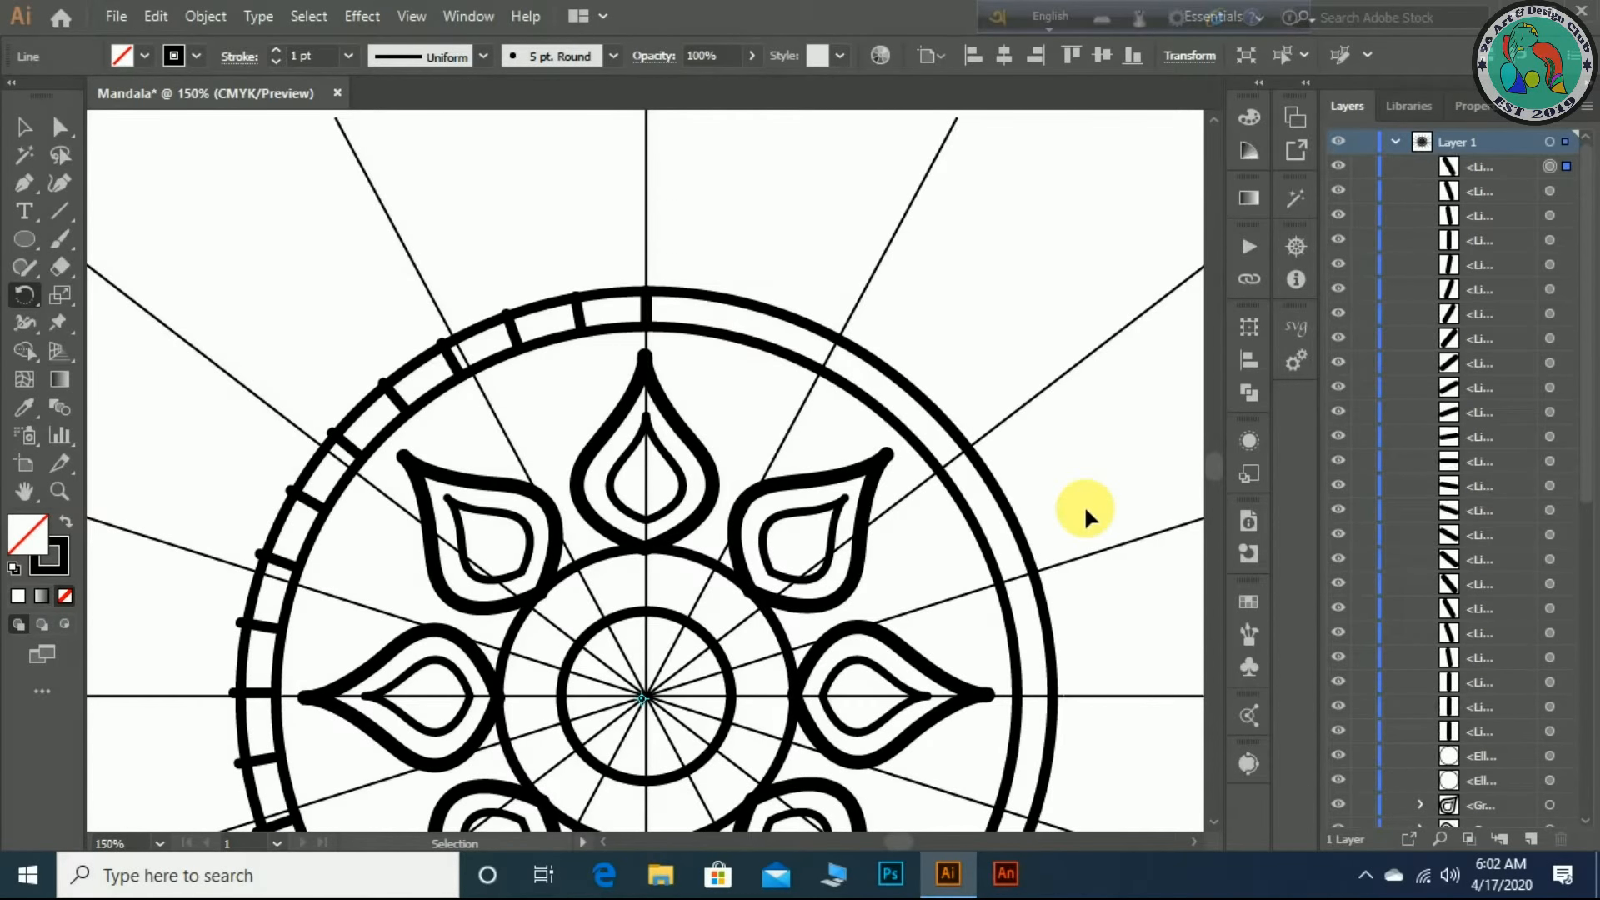
pyautogui.hotkey('ctrl', 'd')
pyautogui.hotkey('ctrl', 'd')
pyautogui.hotkey('ctrl', 'd')
pyautogui.hotkey('ctrl', 'd')
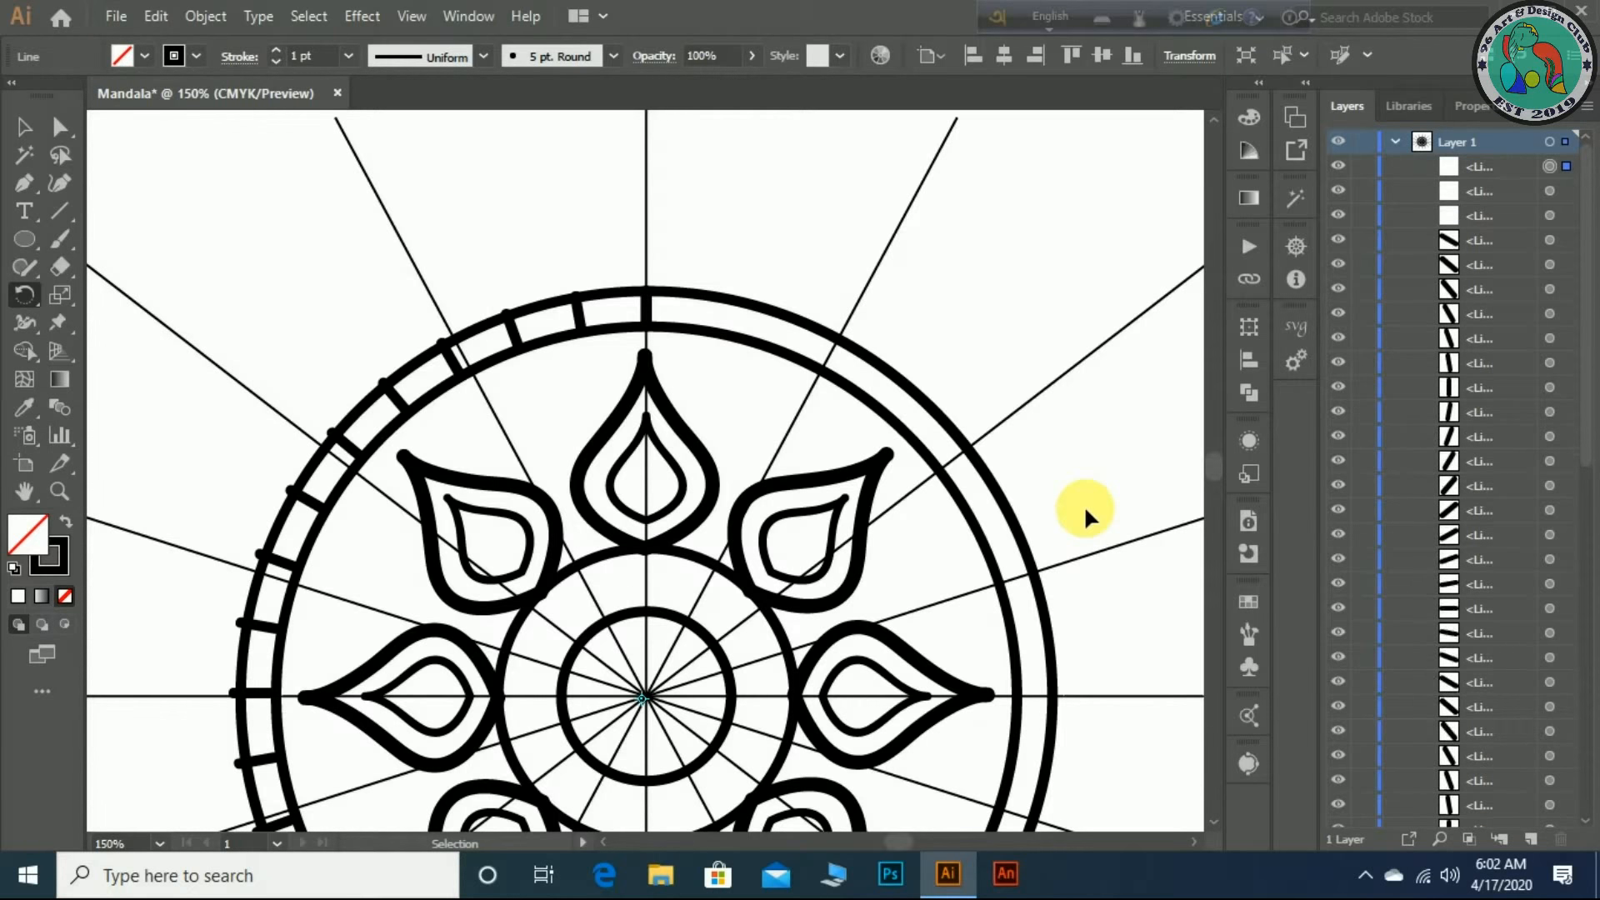
pyautogui.hotkey('ctrl', 'd')
pyautogui.hotkey('ctrl', 'd')
pyautogui.hotkey('ctrl', 'd')
pyautogui.hotkey('ctrl', 'd')
pyautogui.hotkey('ctrl', 'd')
pyautogui.hotkey('ctrl', 'd')
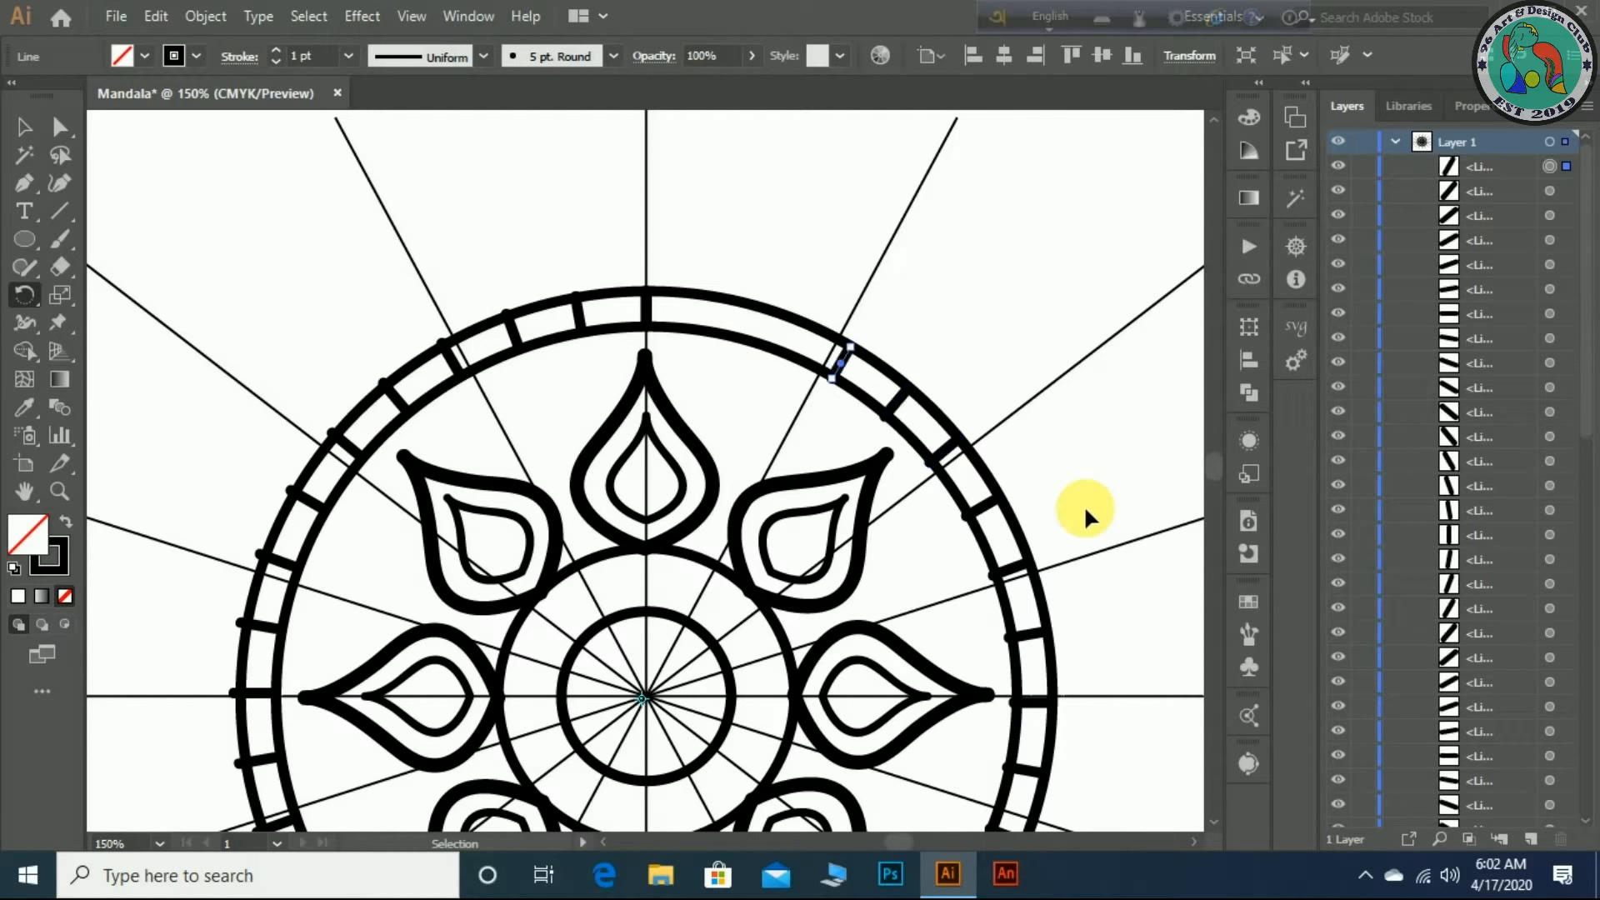
pyautogui.hotkey('ctrl', 'd')
pyautogui.hotkey('ctrl', 'd')
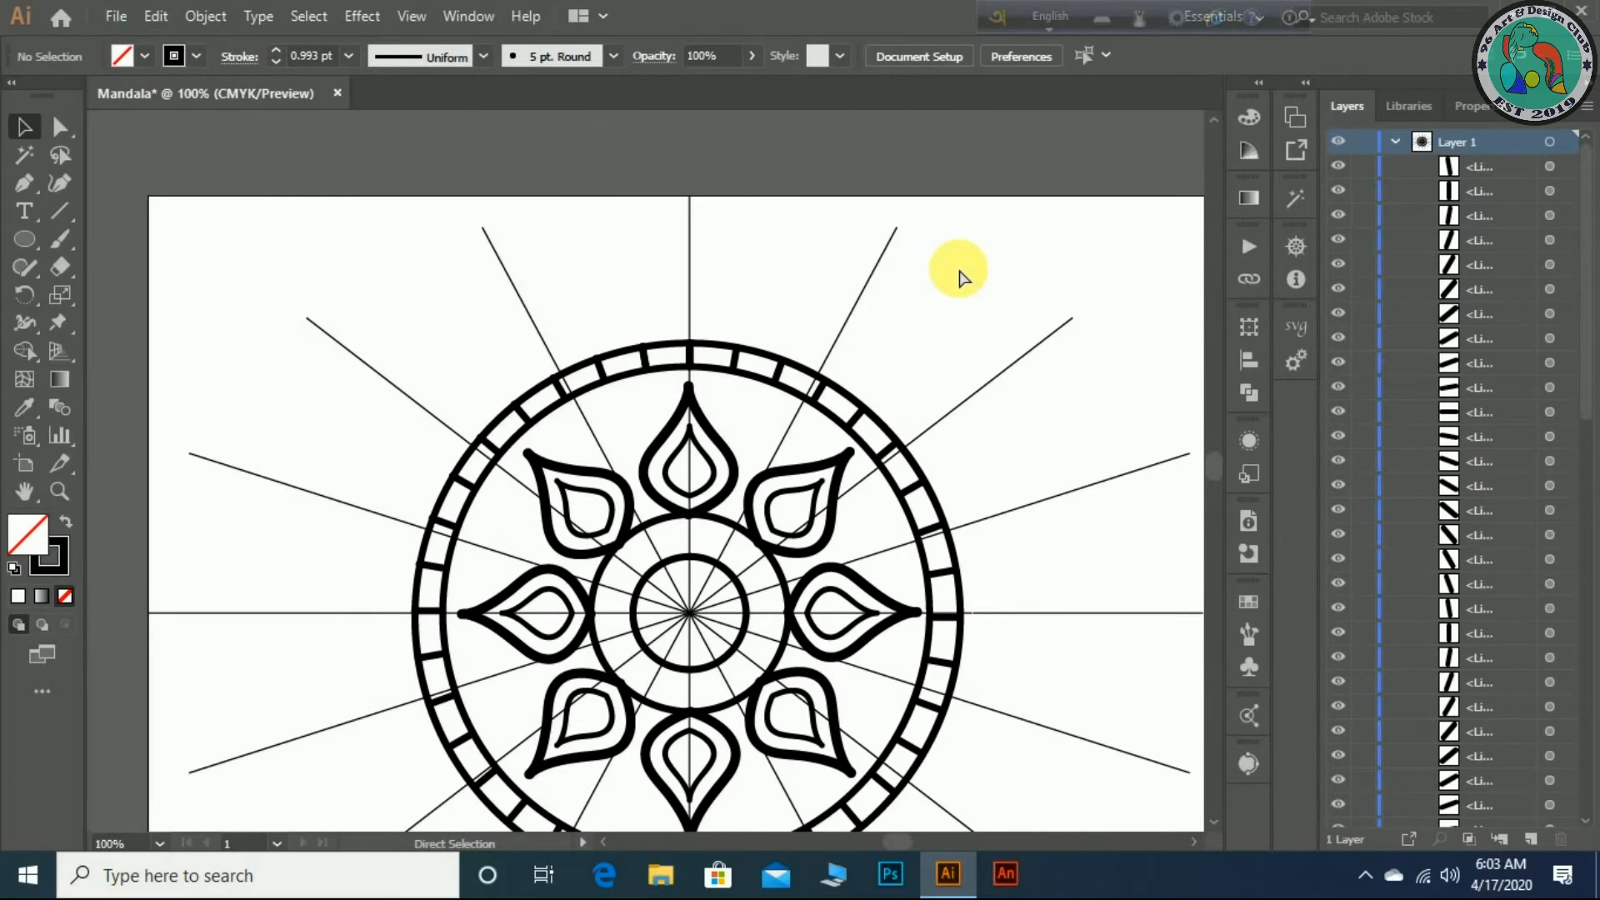
# - Draw a curved half petal with the Pen tool, about 34 pt wide and 67 pt tall, from the first short line left of centre up to the vertical guide, and deselect it
pyautogui.hotkey('ctrl', '+')
pyautogui.scroll(5, 959, 270)
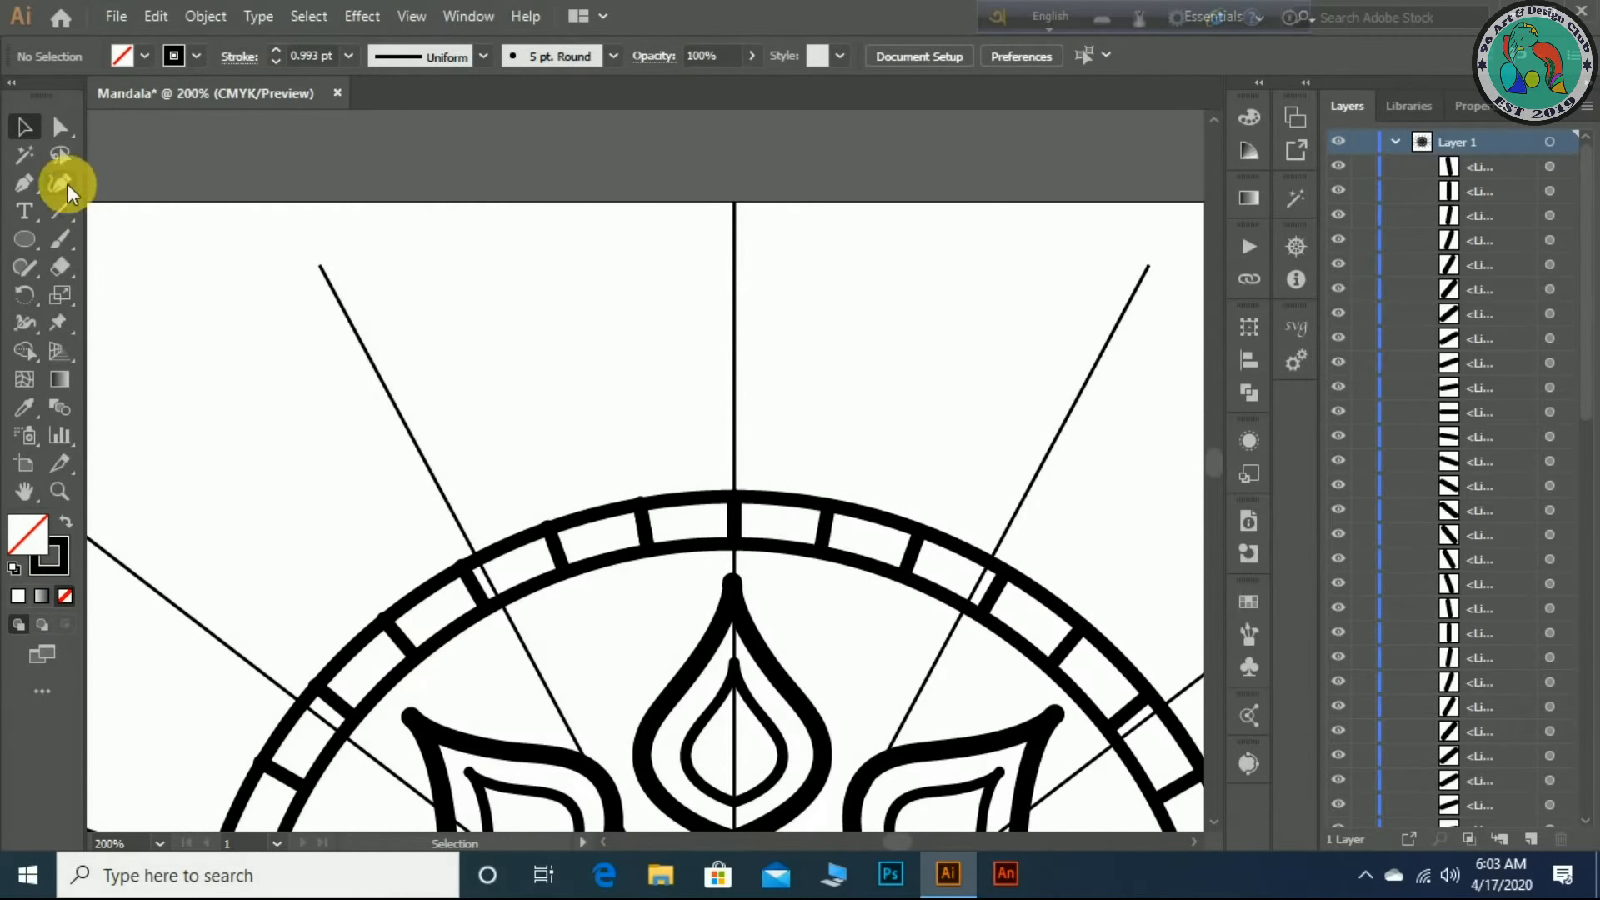
pyautogui.click(30, 183)
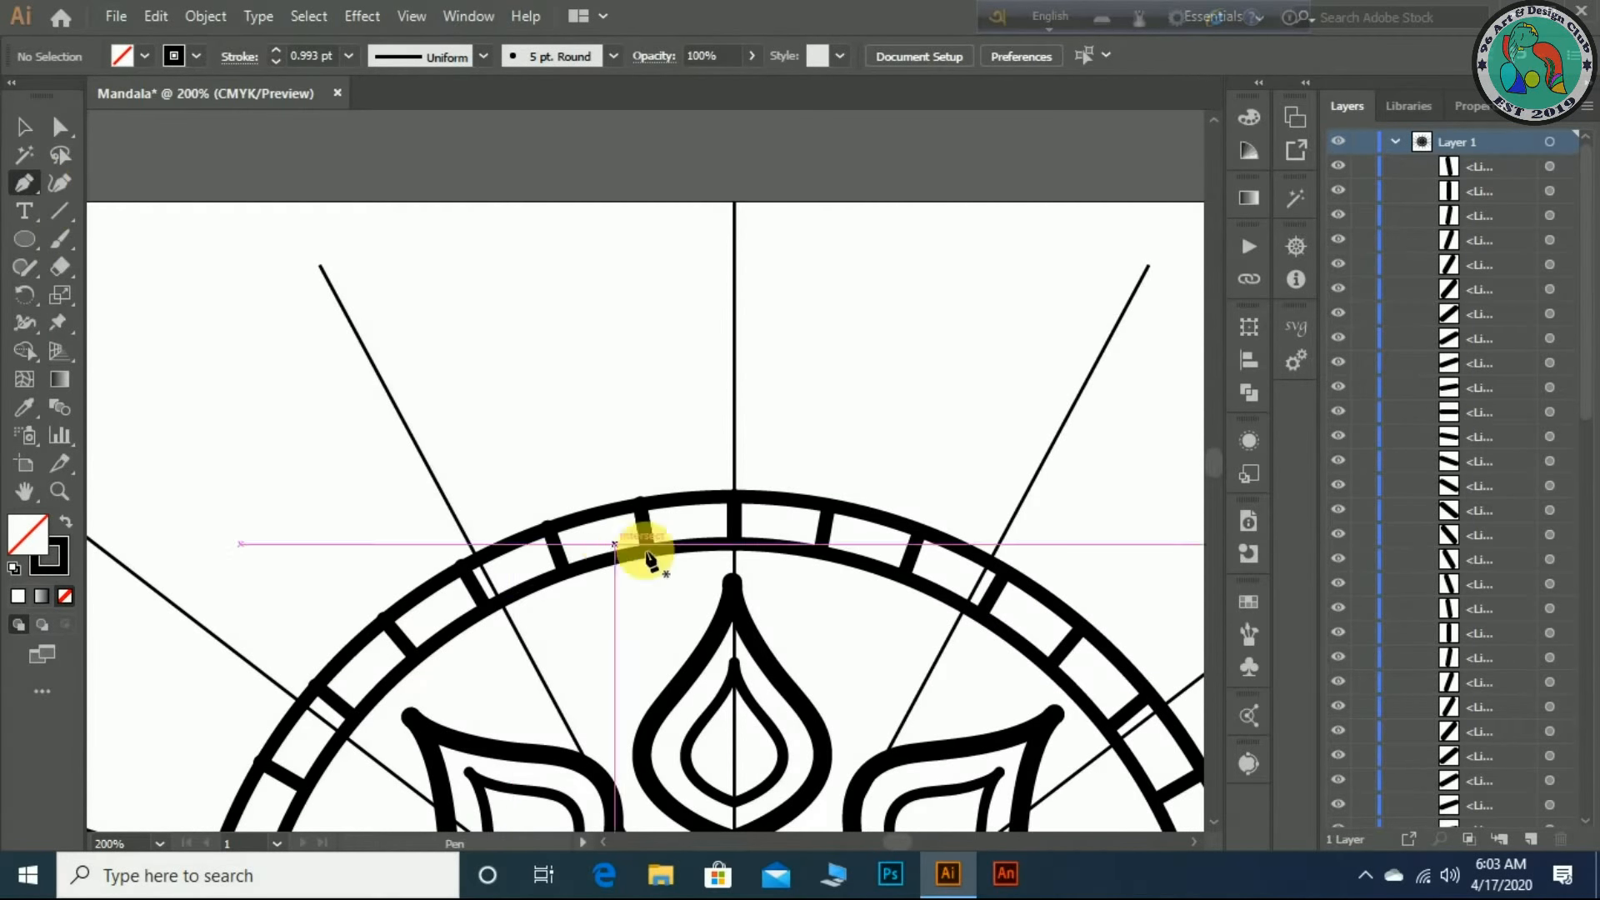
pyautogui.click(639, 504)
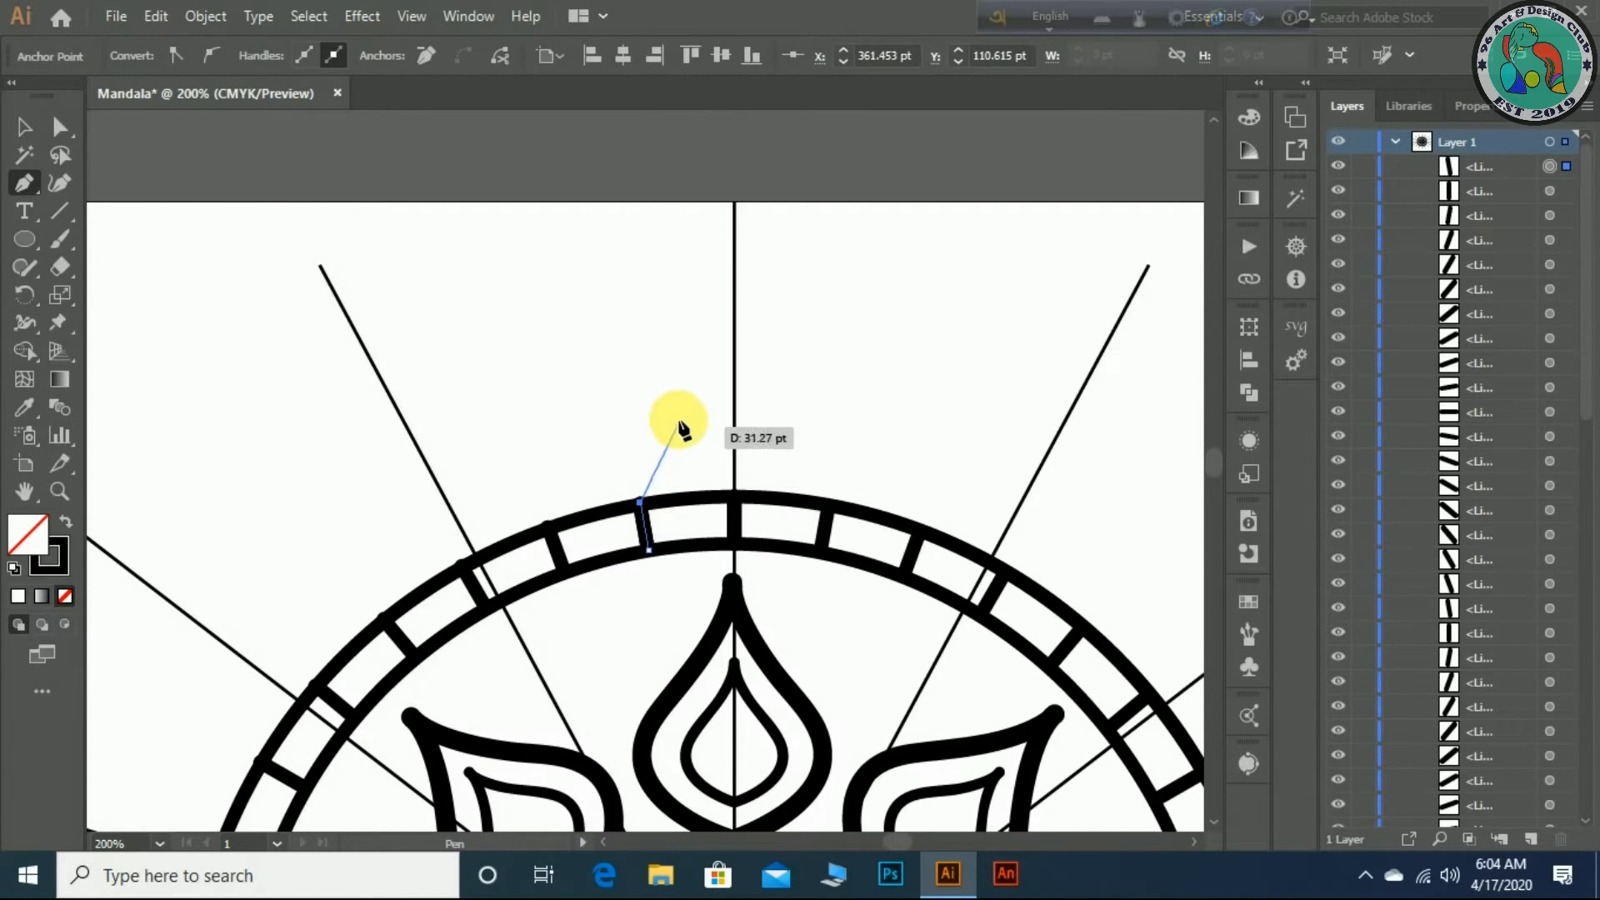
pyautogui.click(687, 381)
pyautogui.moveTo(732, 343); pyautogui.dragTo(722, 347)
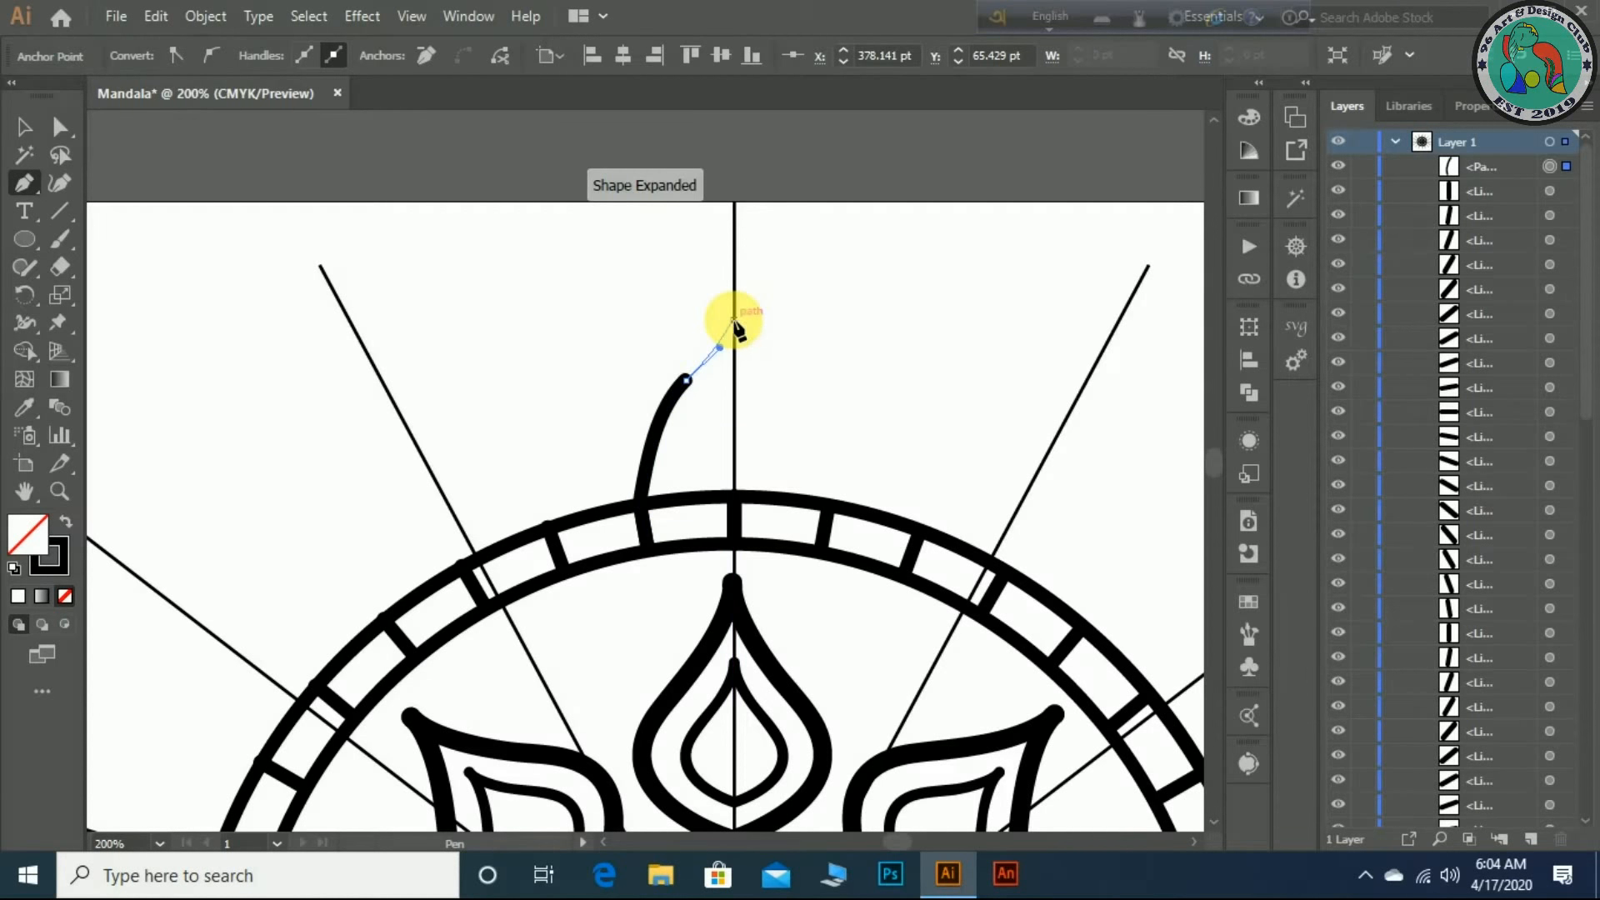
pyautogui.click(734, 320)
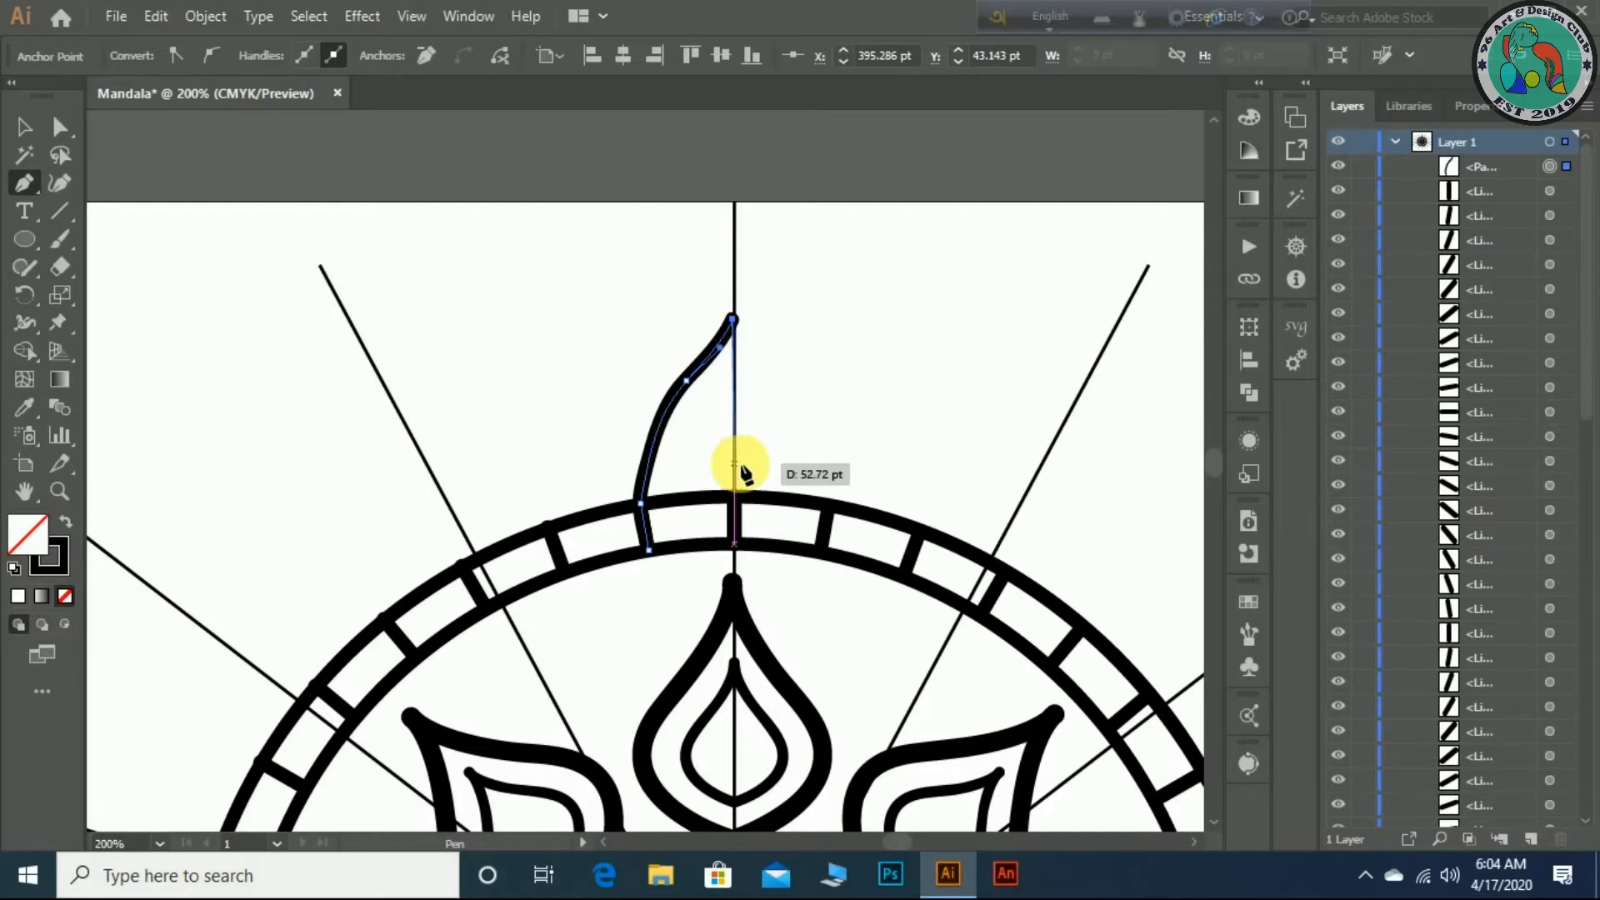
pyautogui.click(300, 15)
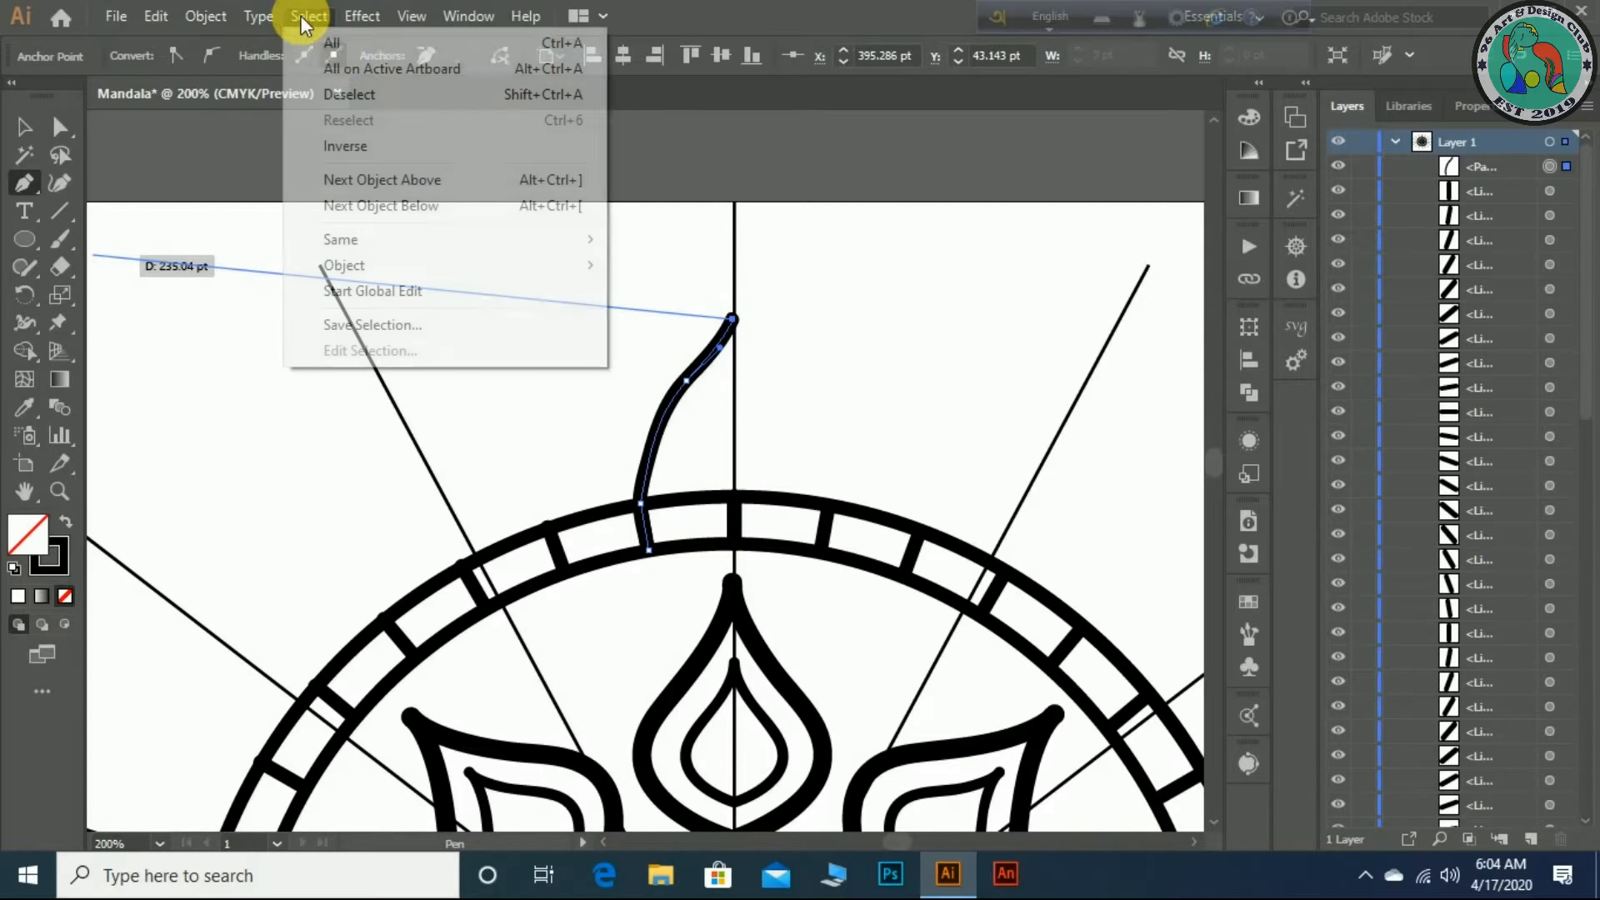
pyautogui.click(357, 91)
# - Make a left-right mirrored copy of the half-petal curve with Reflect
pyautogui.click(24, 127)
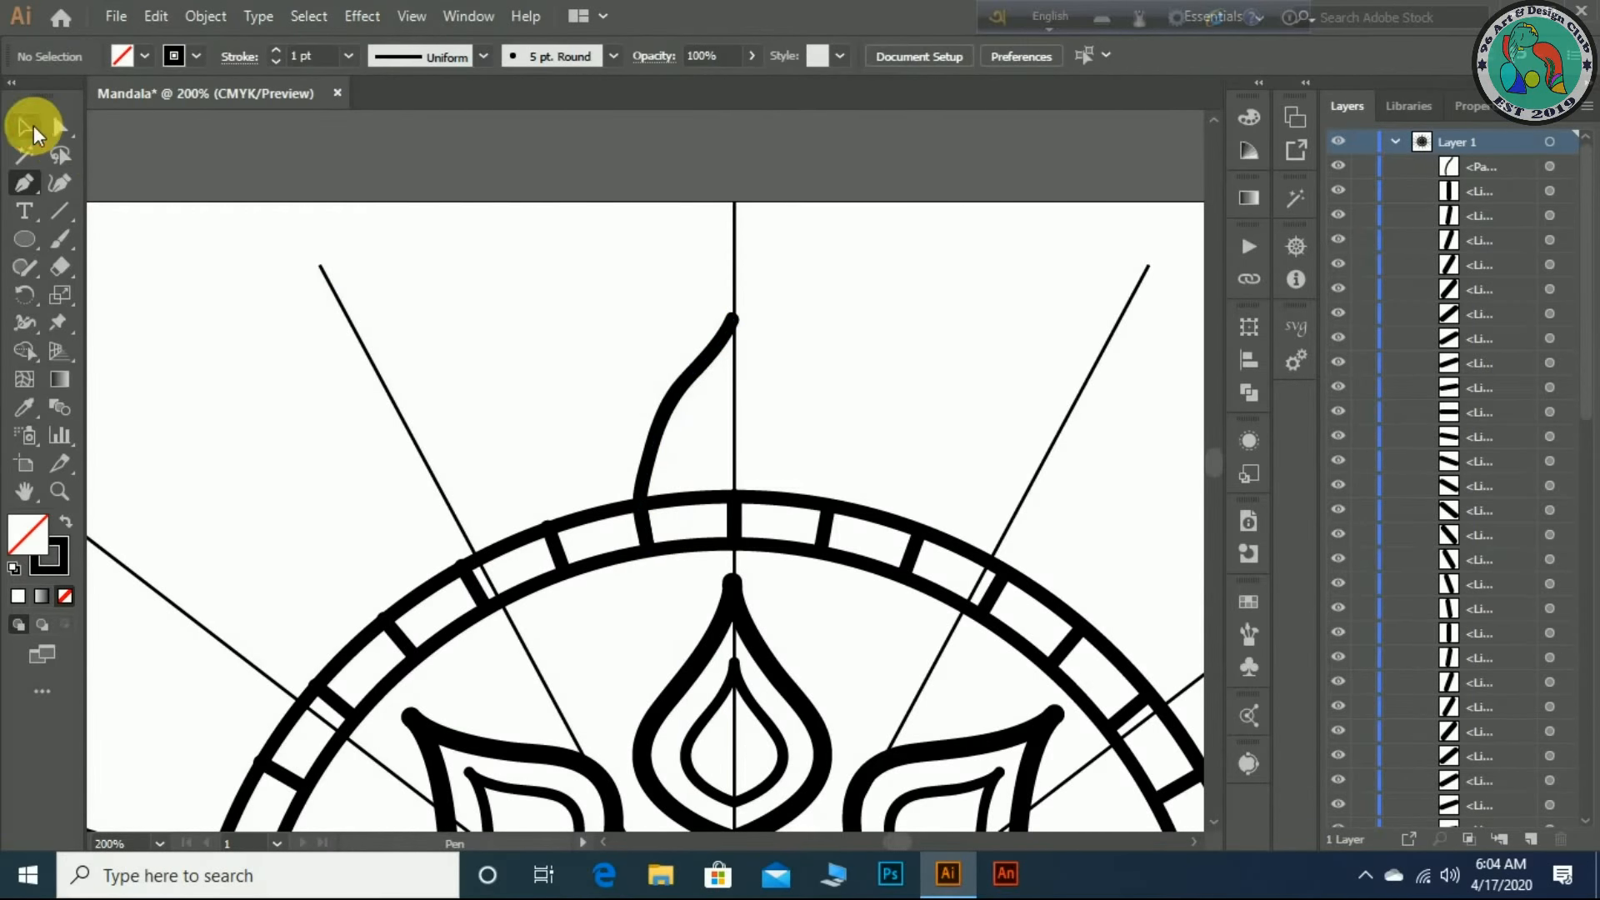
pyautogui.click(698, 377)
pyautogui.rightClick(680, 367)
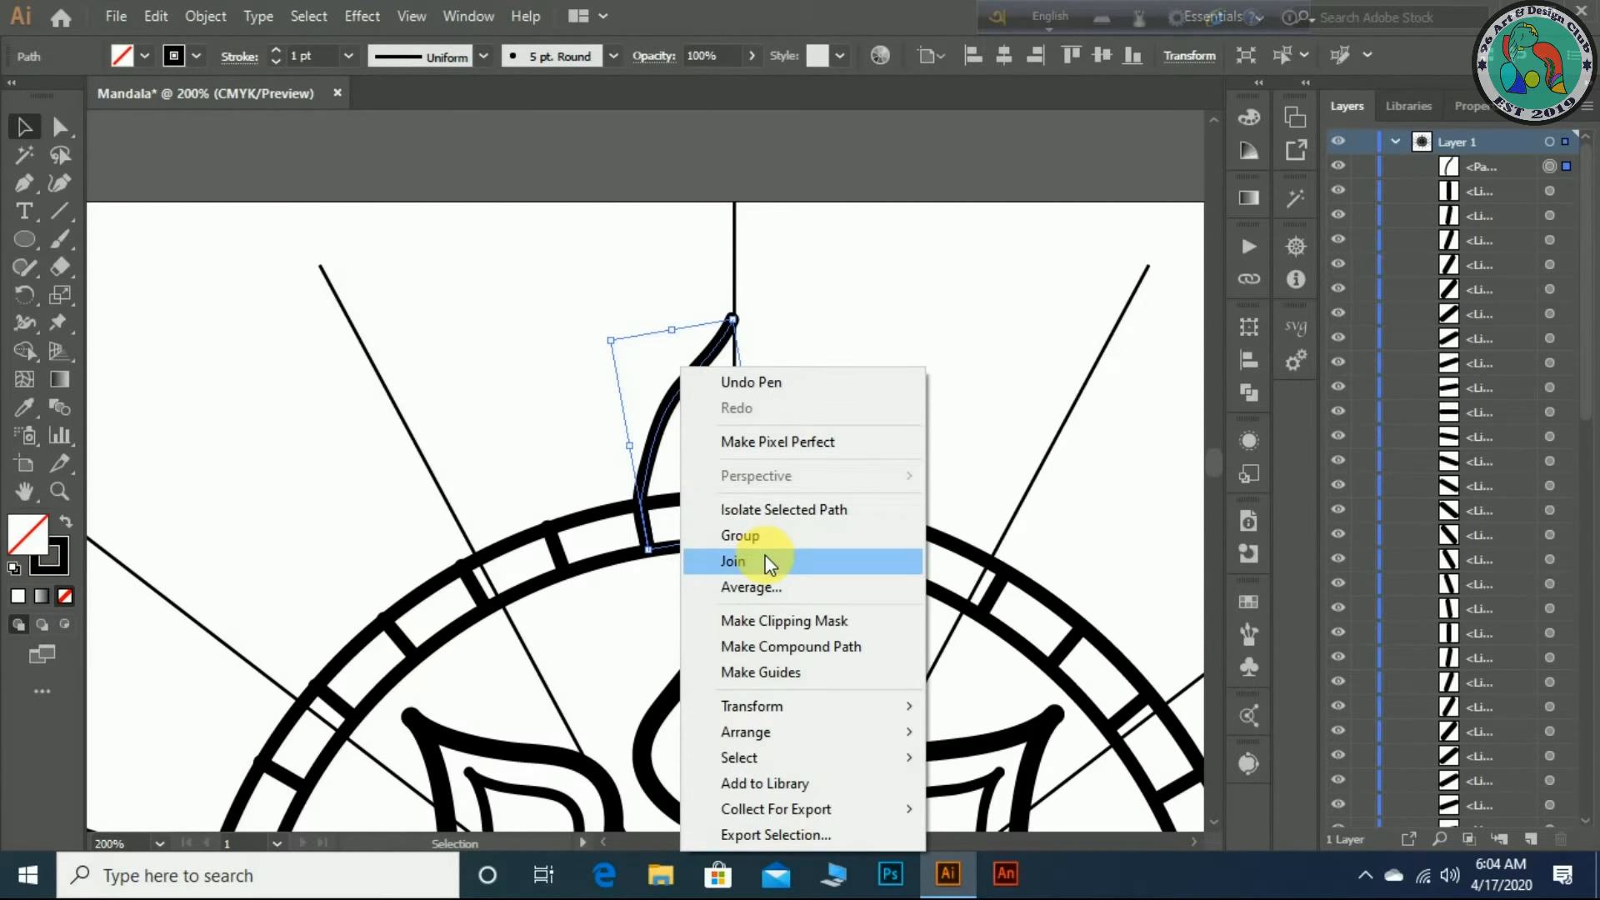
pyautogui.moveTo(828, 704)
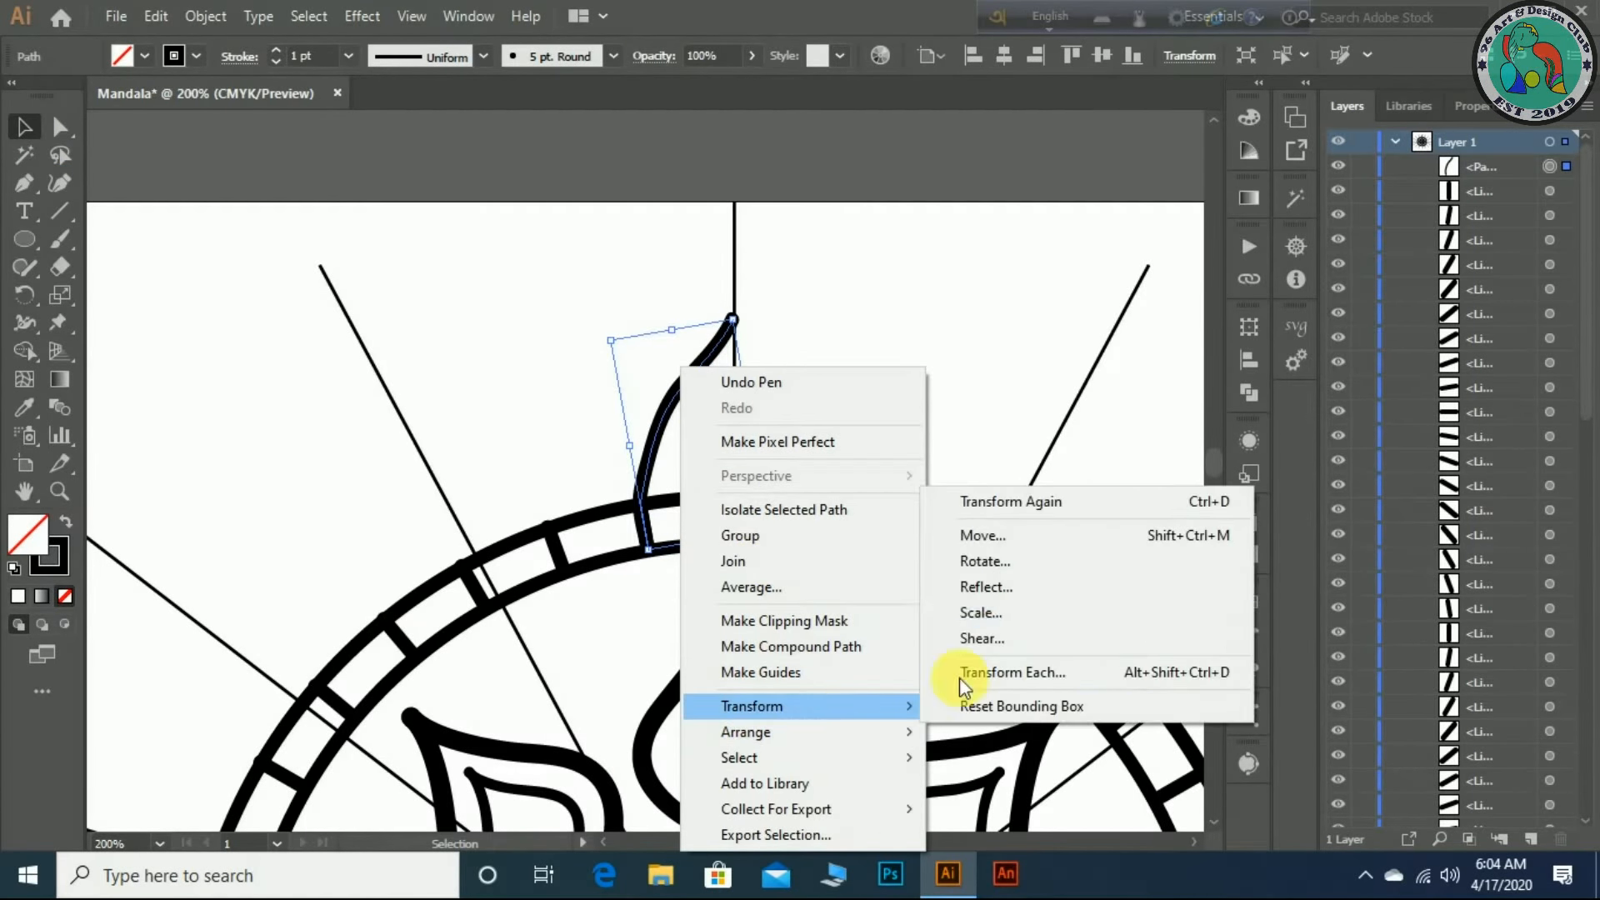
pyautogui.click(1088, 585)
pyautogui.click(1211, 584)
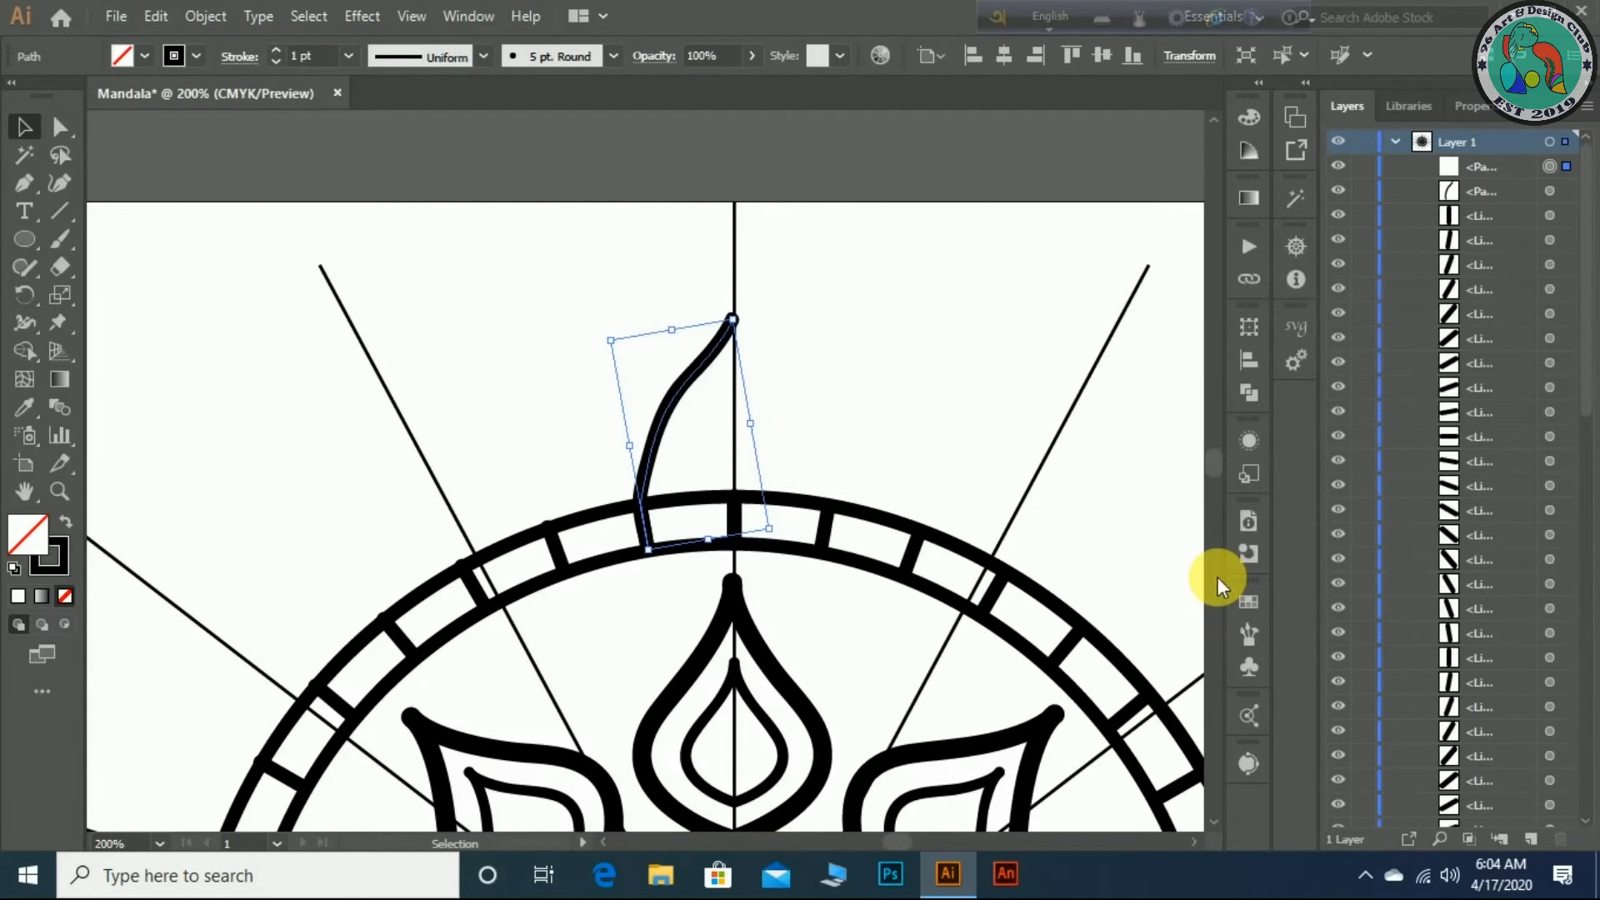
# - Nudge the mirrored curve to the right until its tip meets the original half's tip on the vertical guide
pyautogui.press('Right')
pyautogui.press('Right')
pyautogui.press('Right')
pyautogui.press('Right')
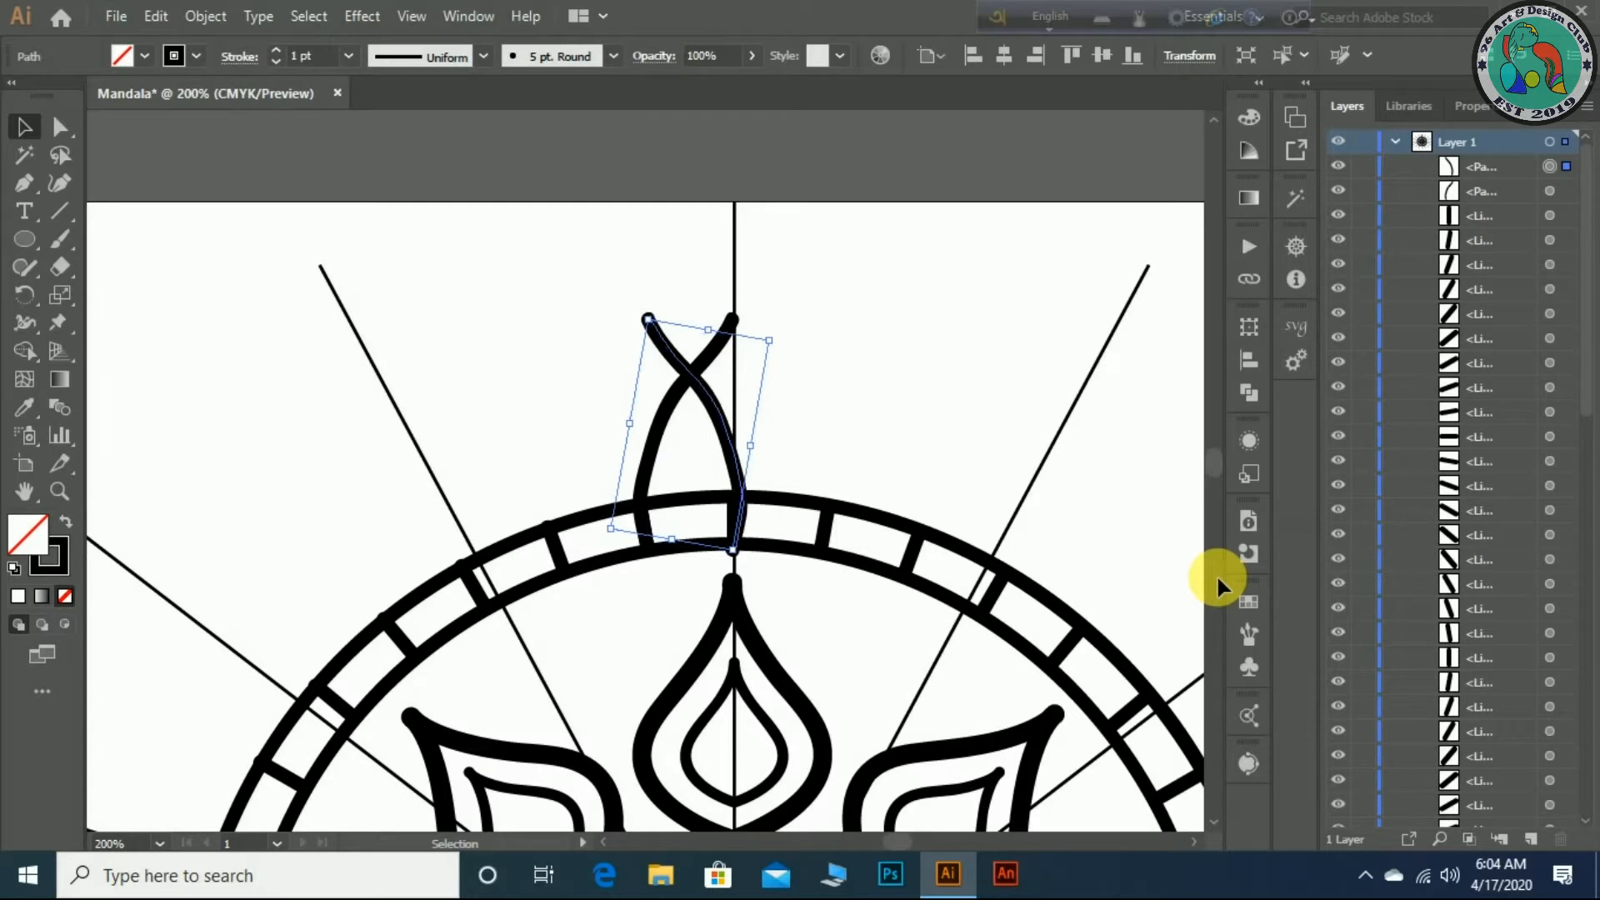
pyautogui.press('Right')
pyautogui.press('Right')
pyautogui.press('Right')
pyautogui.press('Right')
pyautogui.press('Right')
pyautogui.press('Right')
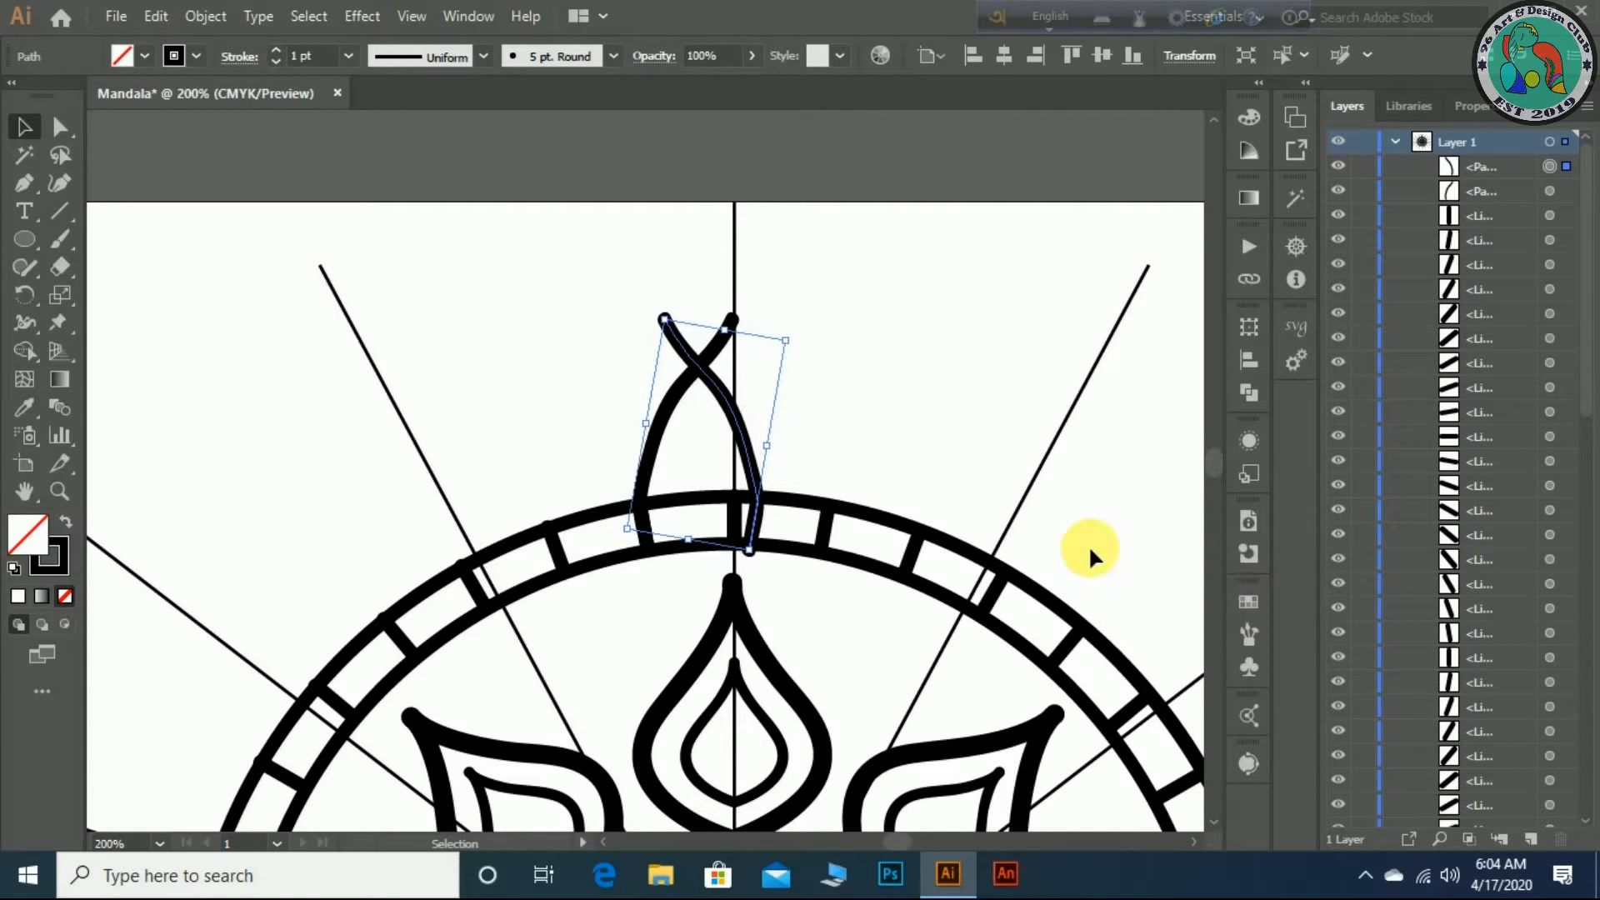
pyautogui.press('Right')
pyautogui.press('Right')
pyautogui.press('Right')
pyautogui.press('Right')
pyautogui.press('Right')
pyautogui.press('Right')
pyautogui.press('Right')
pyautogui.press('Right')
pyautogui.press('Right')
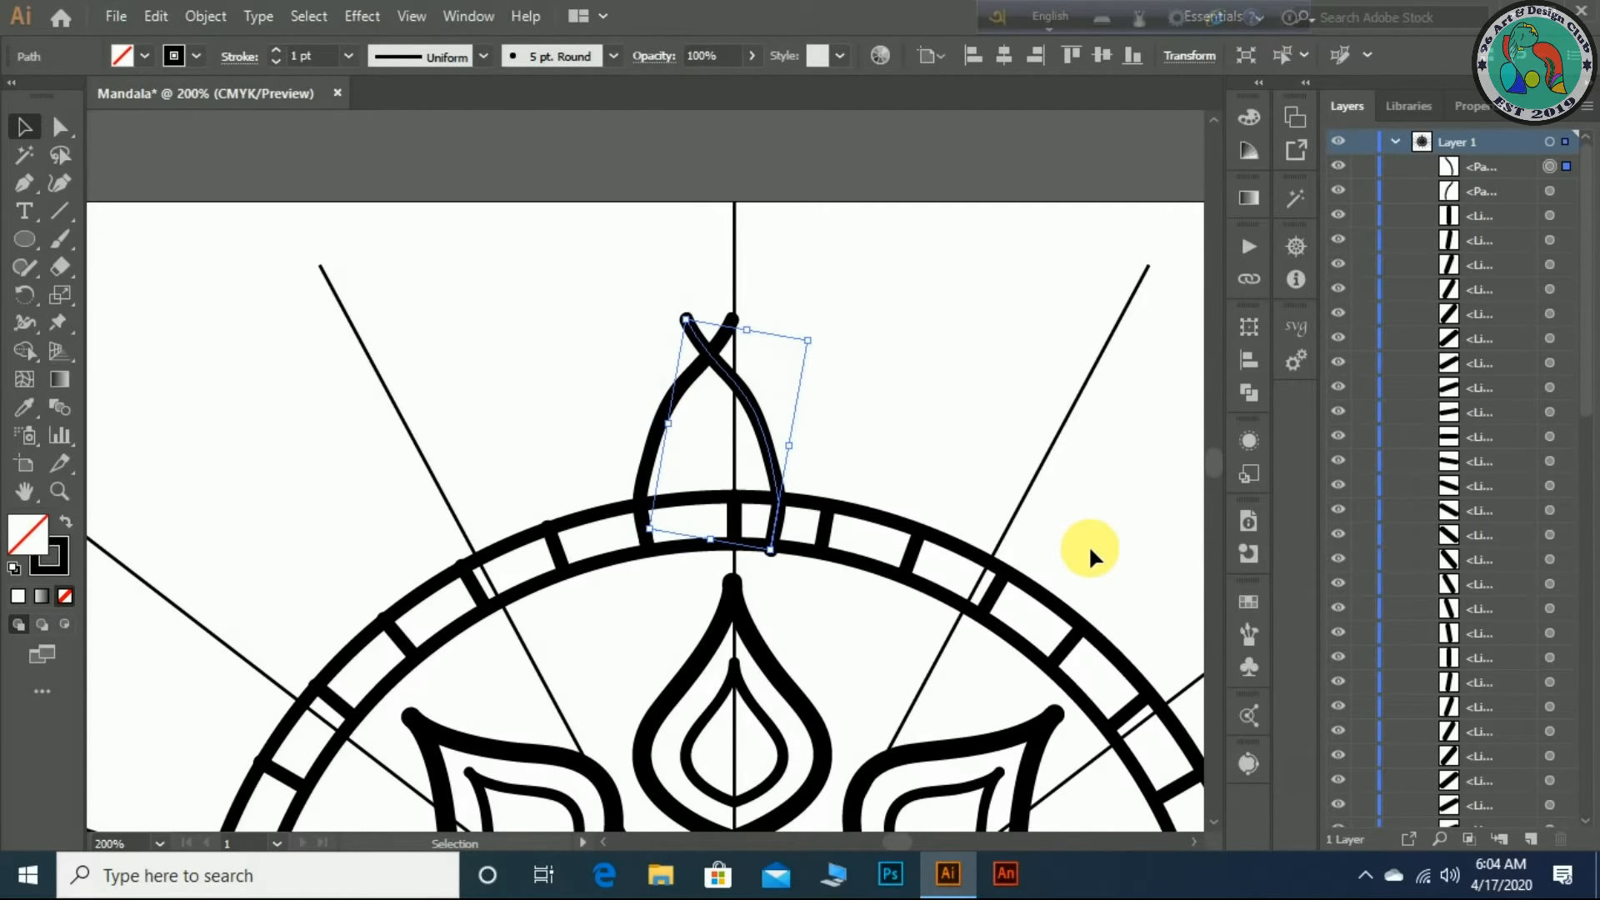
pyautogui.press('Right')
pyautogui.press('Right')
pyautogui.press('Right')
pyautogui.press('Right')
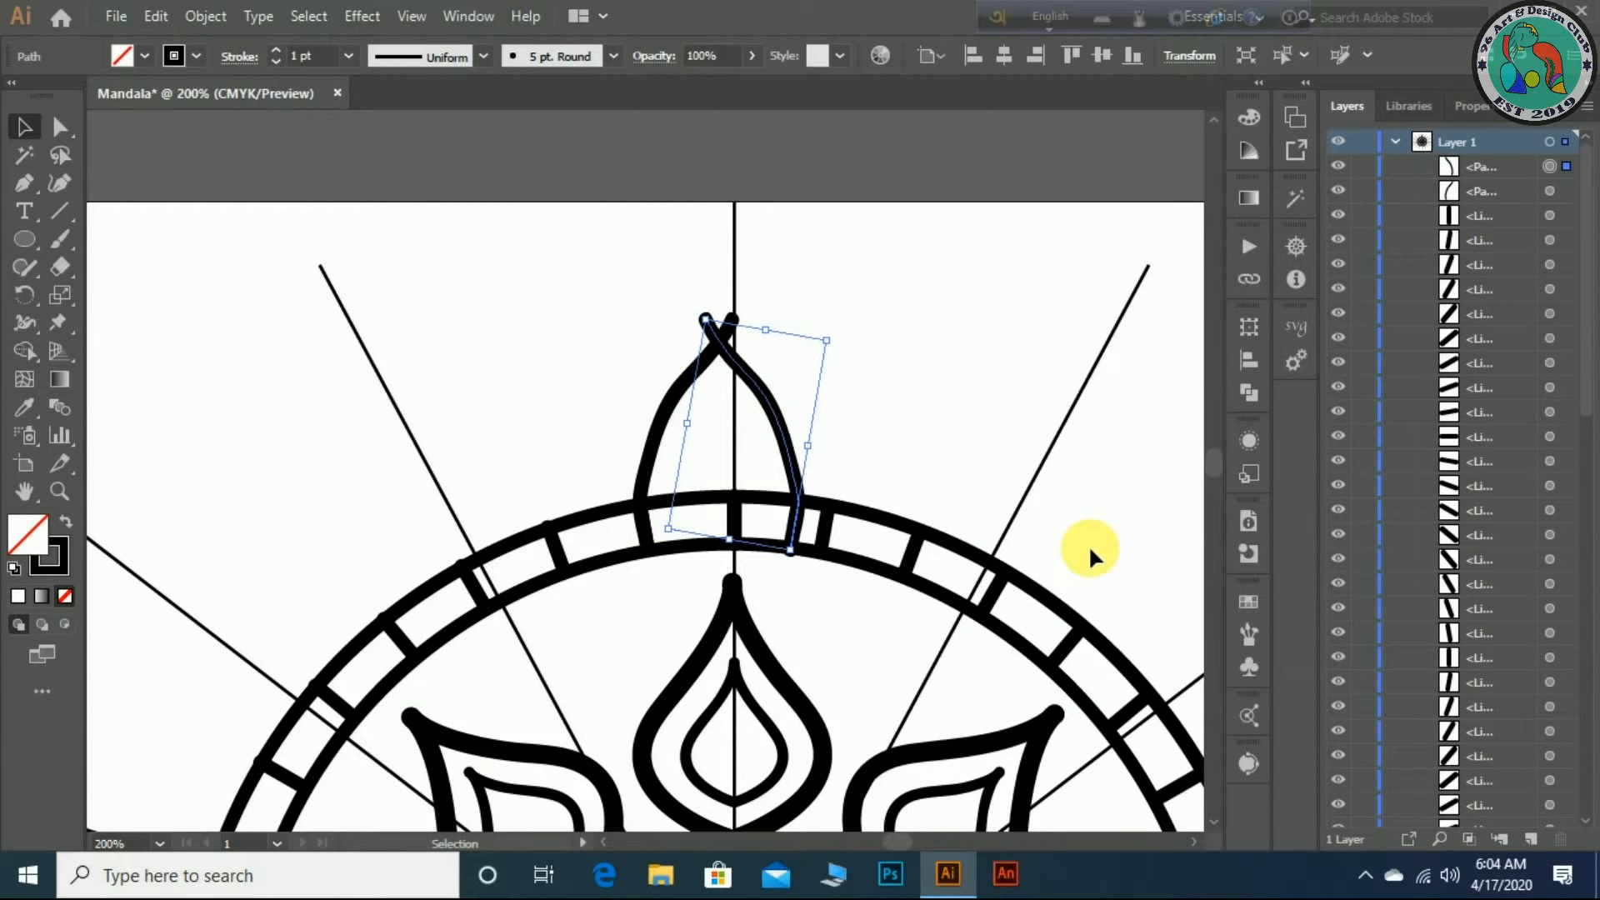
pyautogui.press('Right')
pyautogui.press('Right')
pyautogui.press('Right')
pyautogui.press('Right')
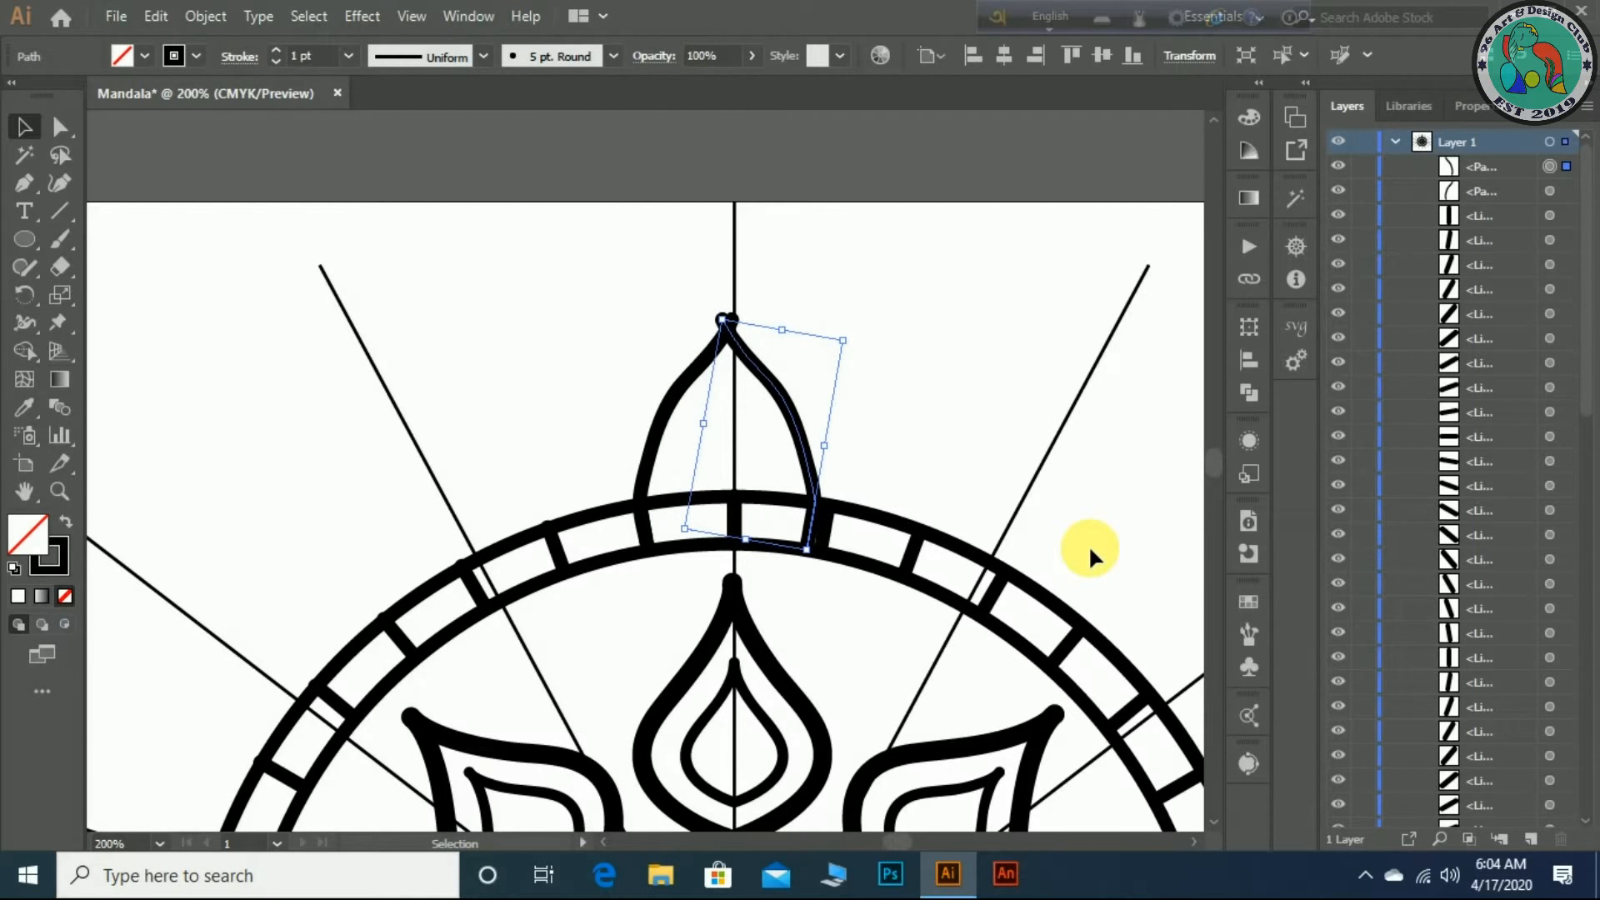
pyautogui.press('Right')
pyautogui.press('Right')
pyautogui.press('Right')
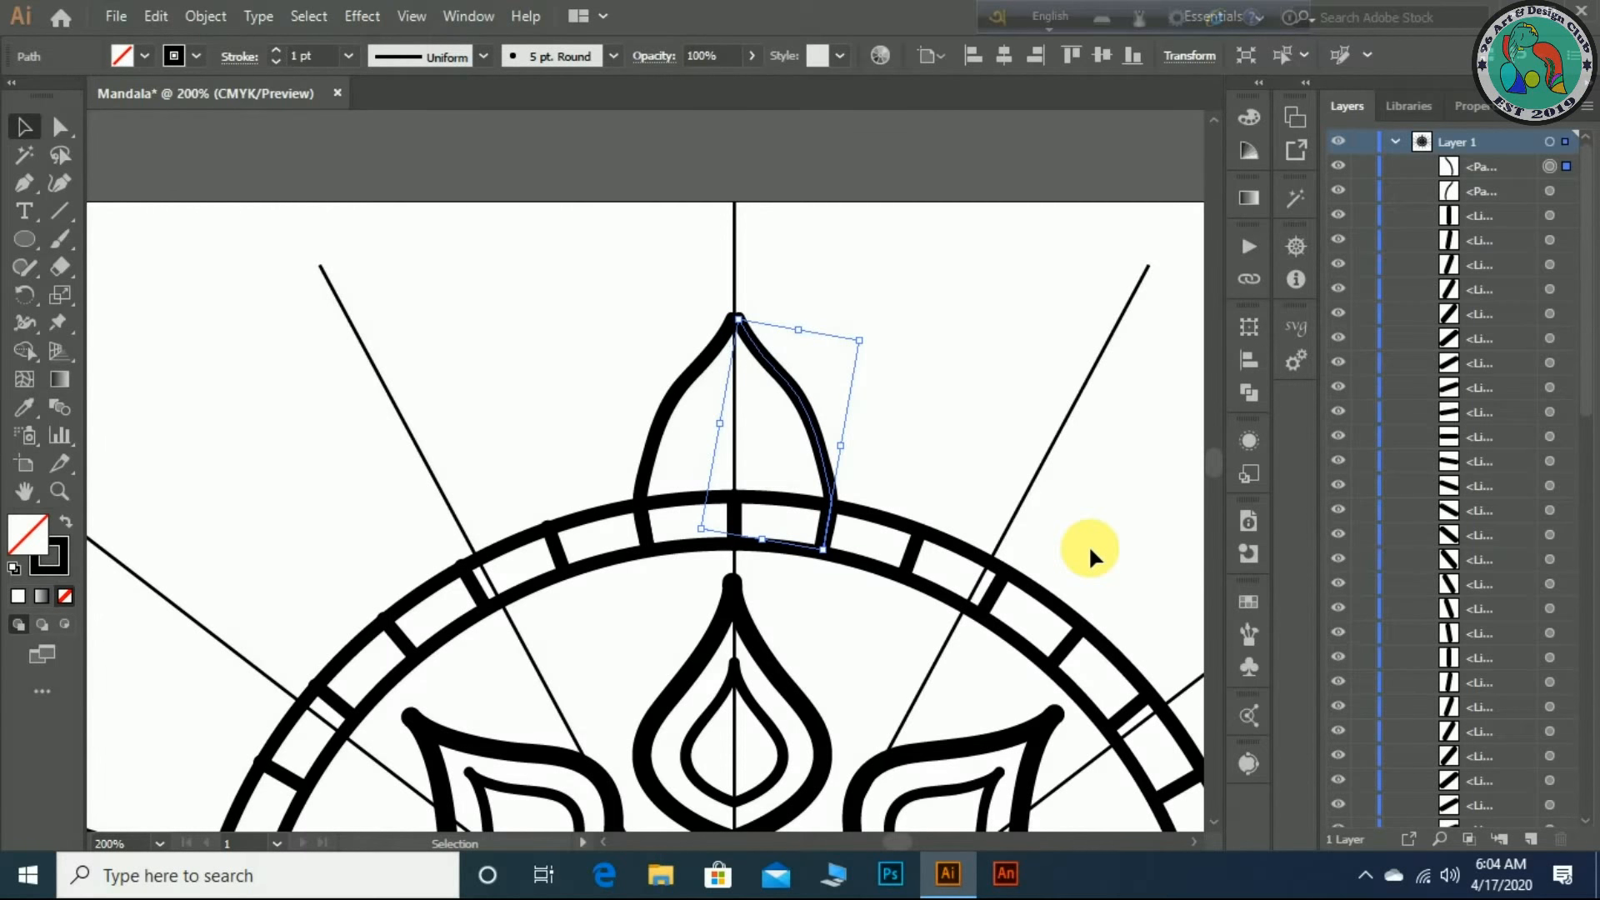
# - Select the two mirrored half-petal curves above the ring and join them into a single path
pyautogui.click(927, 415)
pyautogui.moveTo(873, 403); pyautogui.dragTo(634, 422)
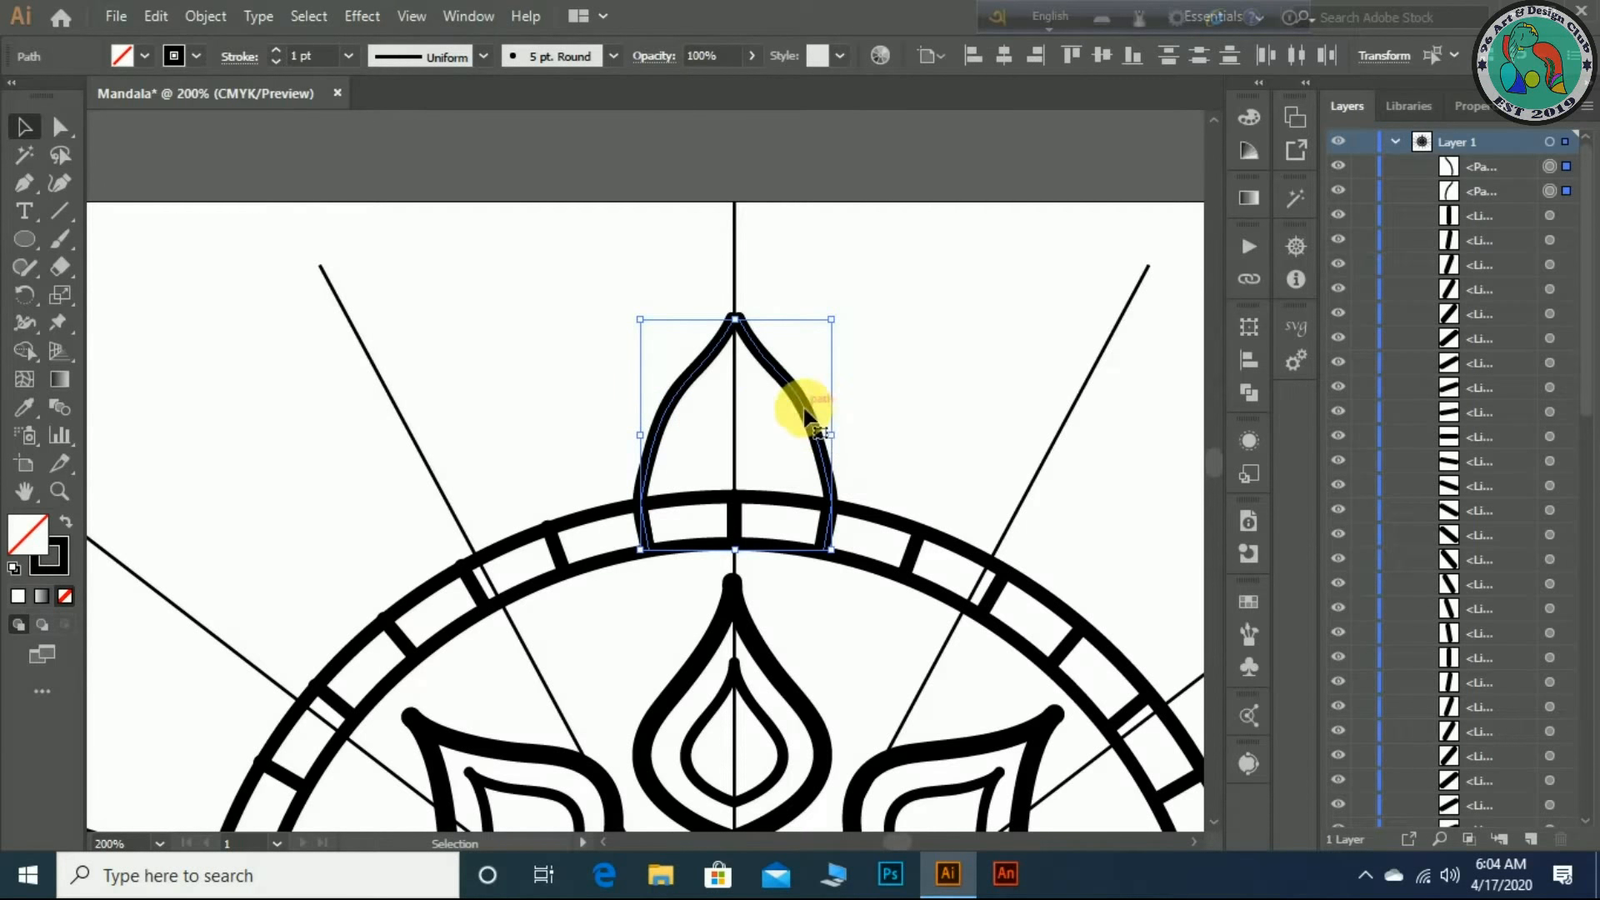
pyautogui.click(868, 418)
pyautogui.moveTo(642, 392); pyautogui.dragTo(853, 396)
pyautogui.rightClick(803, 408)
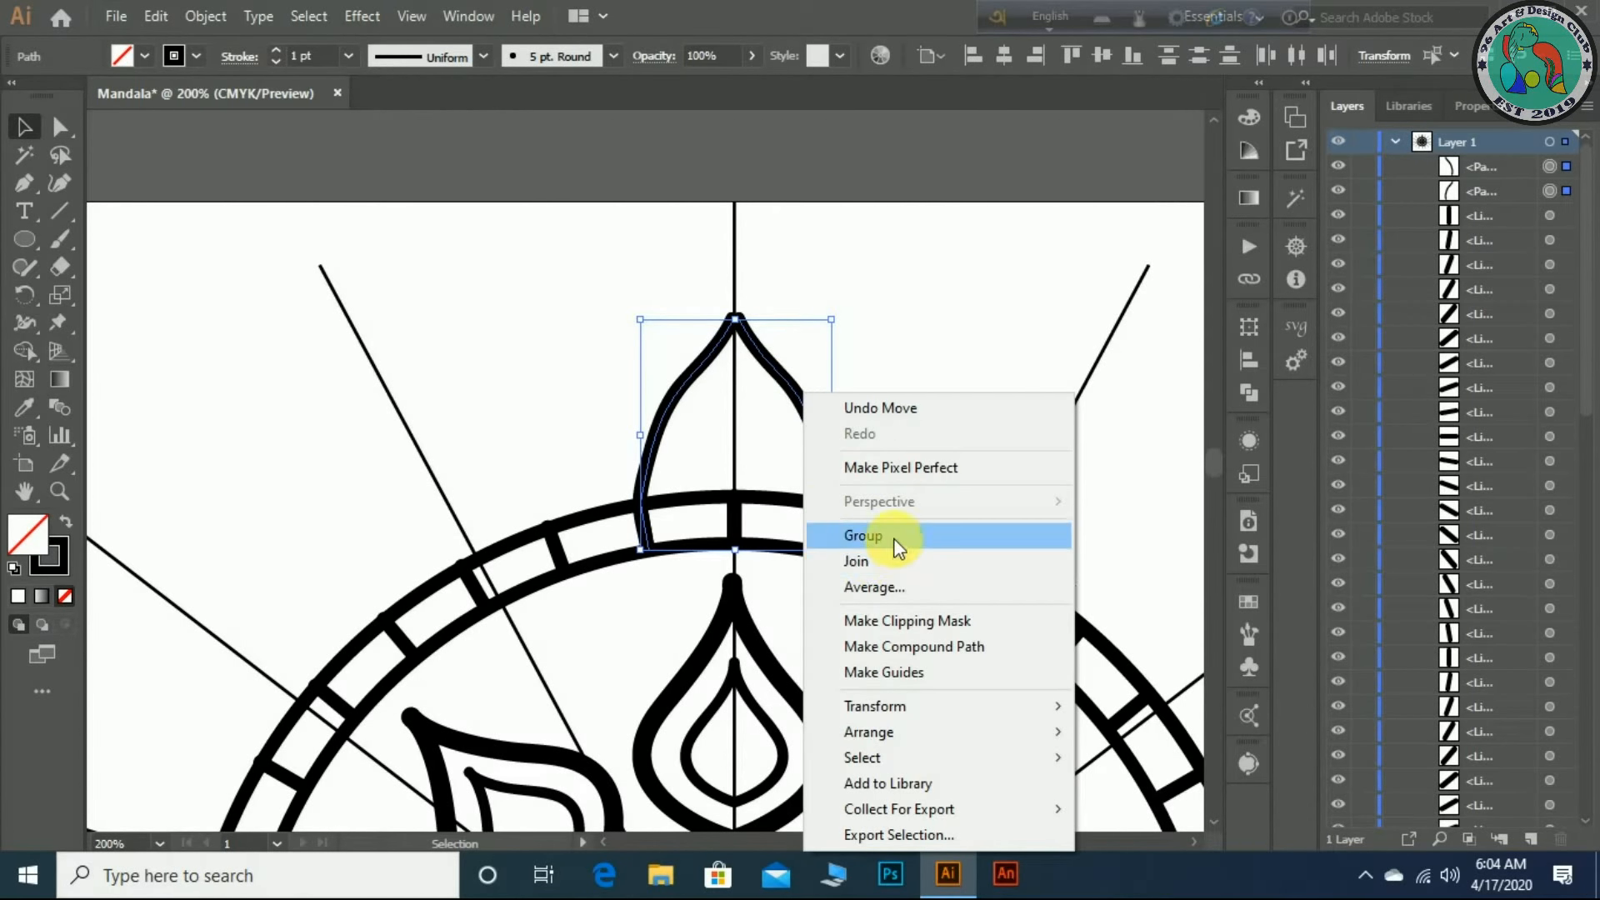
pyautogui.click(892, 560)
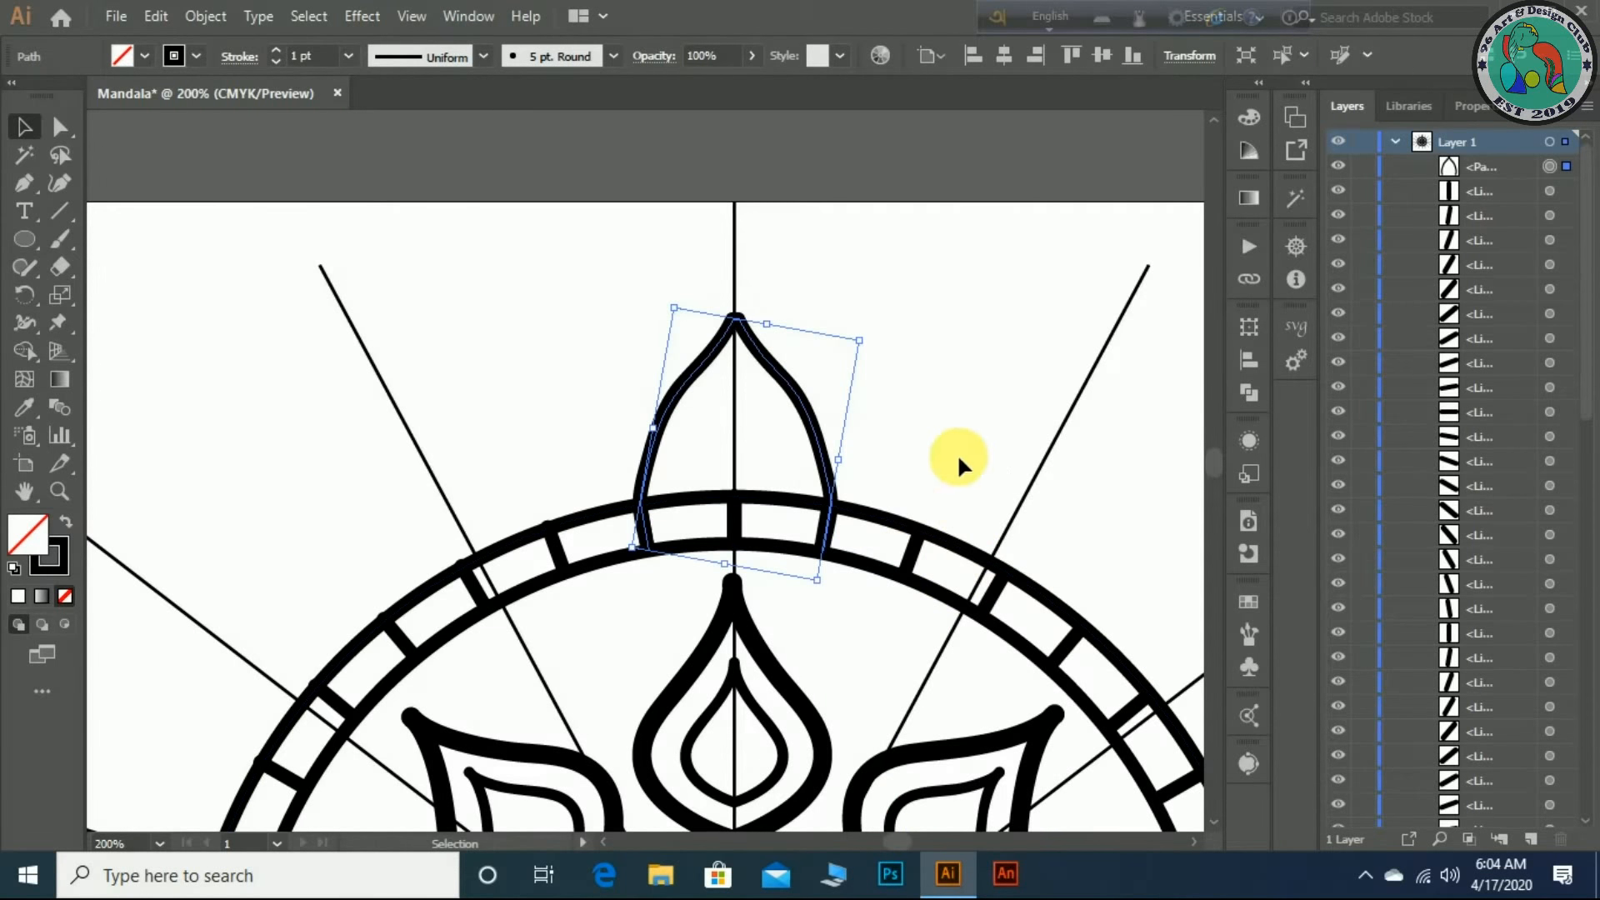
# - Duplicate the joined petal, scale the copy down to roughly half size, and place it inside the original petal
pyautogui.scroll(-2, 900, 484)
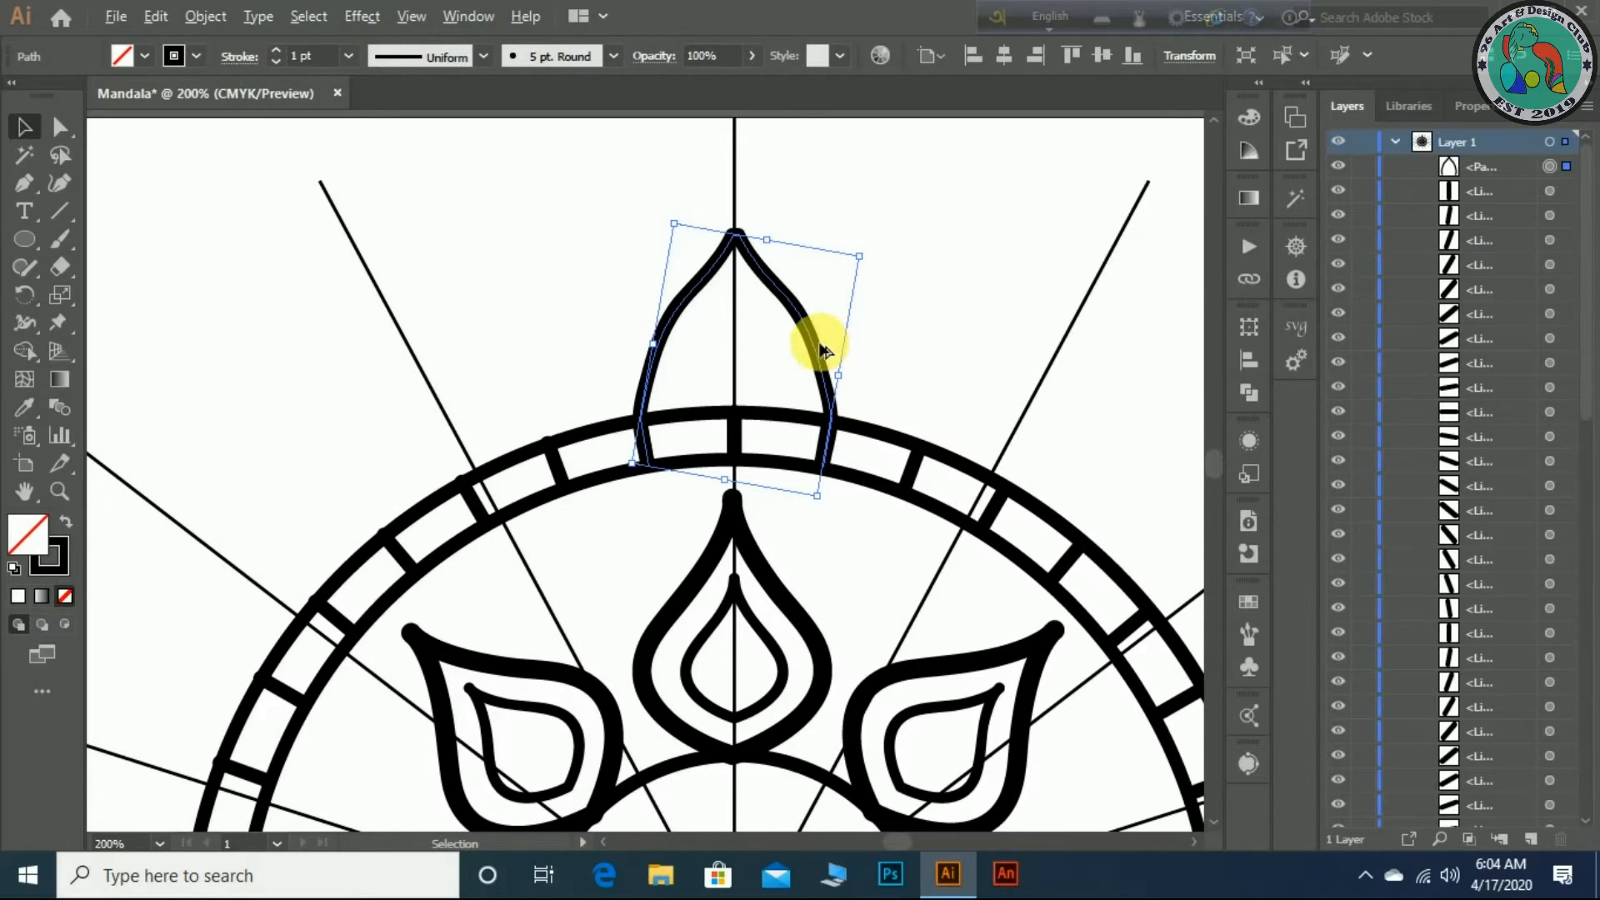
pyautogui.moveTo(818, 350); pyautogui.dragTo(1026, 260)
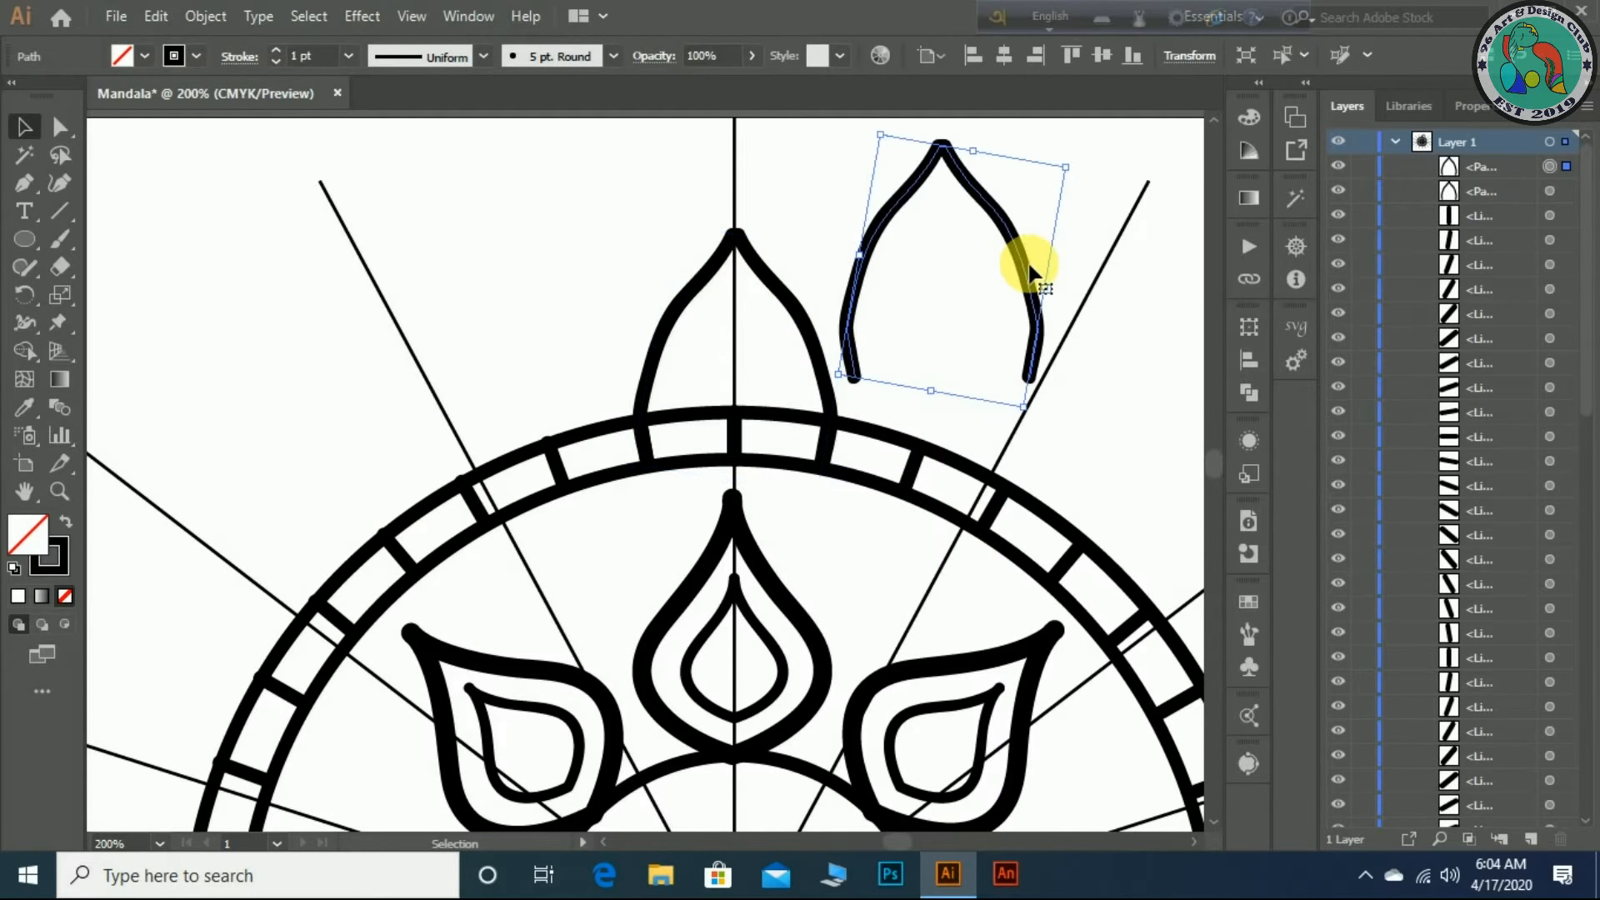
pyautogui.moveTo(1077, 177); pyautogui.dragTo(764, 336)
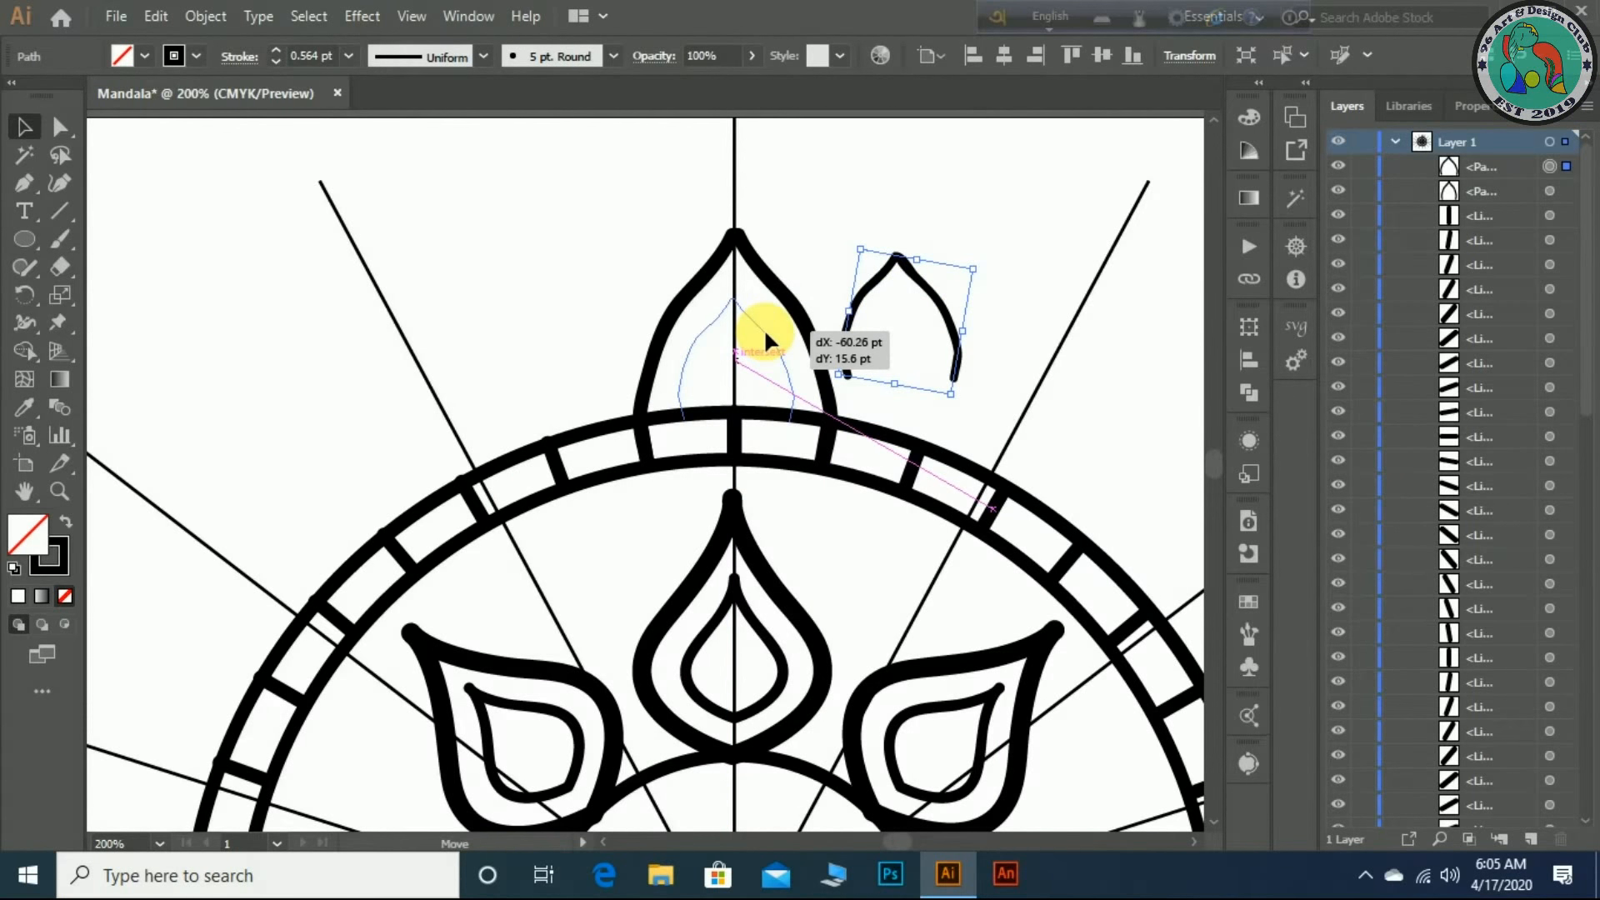
pyautogui.moveTo(938, 375); pyautogui.dragTo(939, 377)
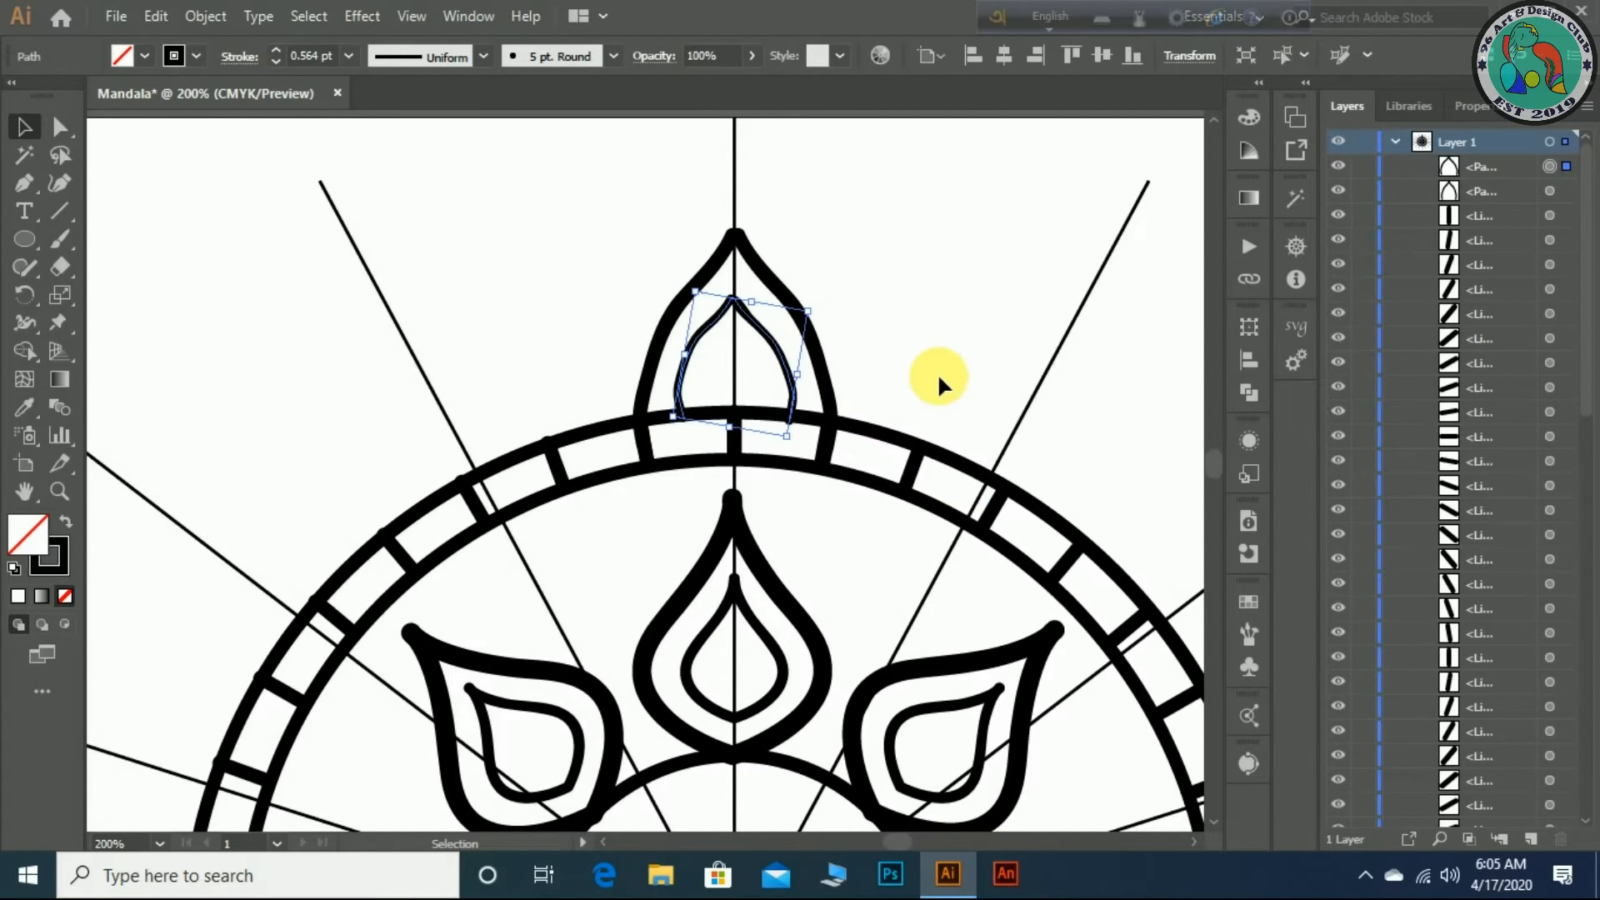
# - Nudge the small inner petal until it is centred on the vertical guide inside the outer petal, and deselect it
pyautogui.press('Left')
pyautogui.press('Left')
pyautogui.press('Left')
pyautogui.press('Up')
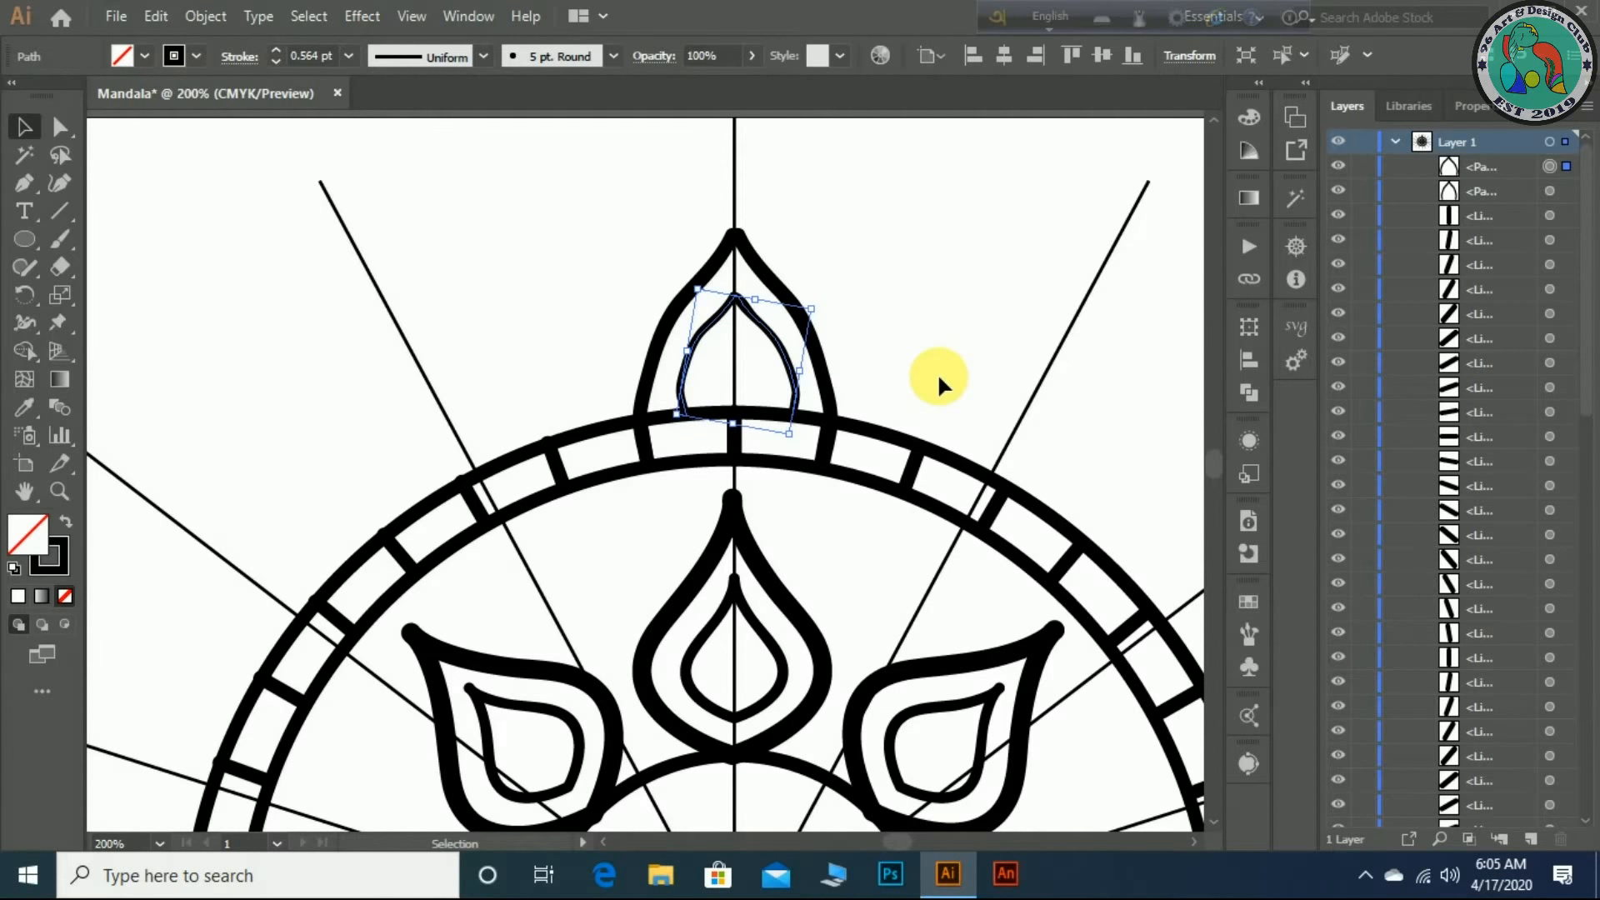
pyautogui.click(937, 307)
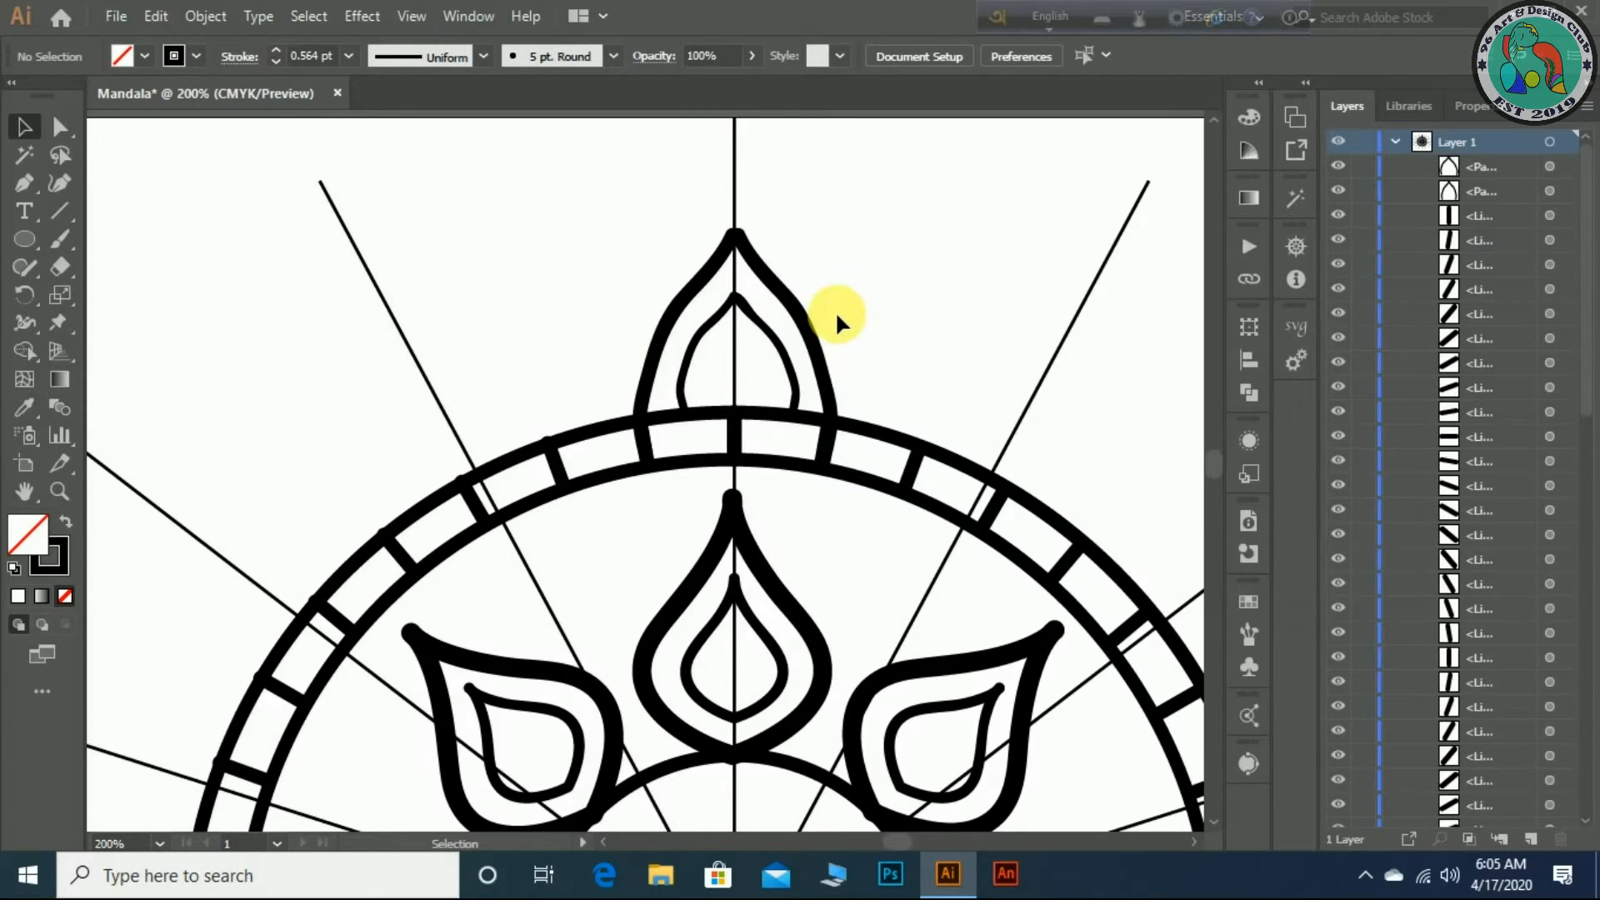
# - Group the outer petal outline with its smaller inner petal
pyautogui.moveTo(631, 358); pyautogui.dragTo(621, 358)
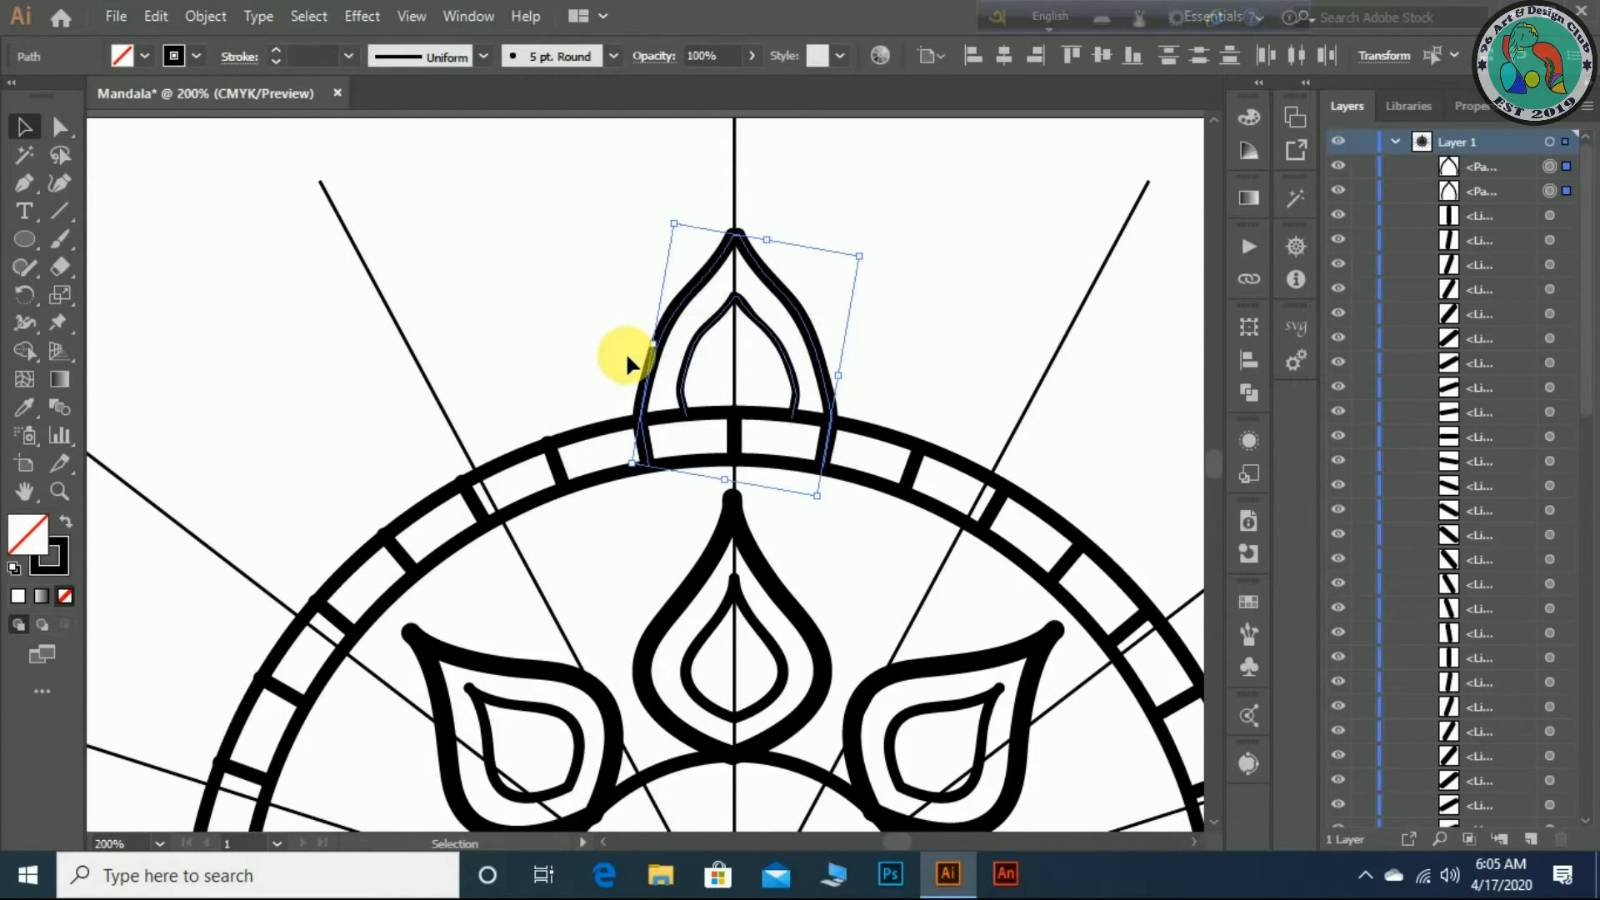
pyautogui.rightClick(775, 342)
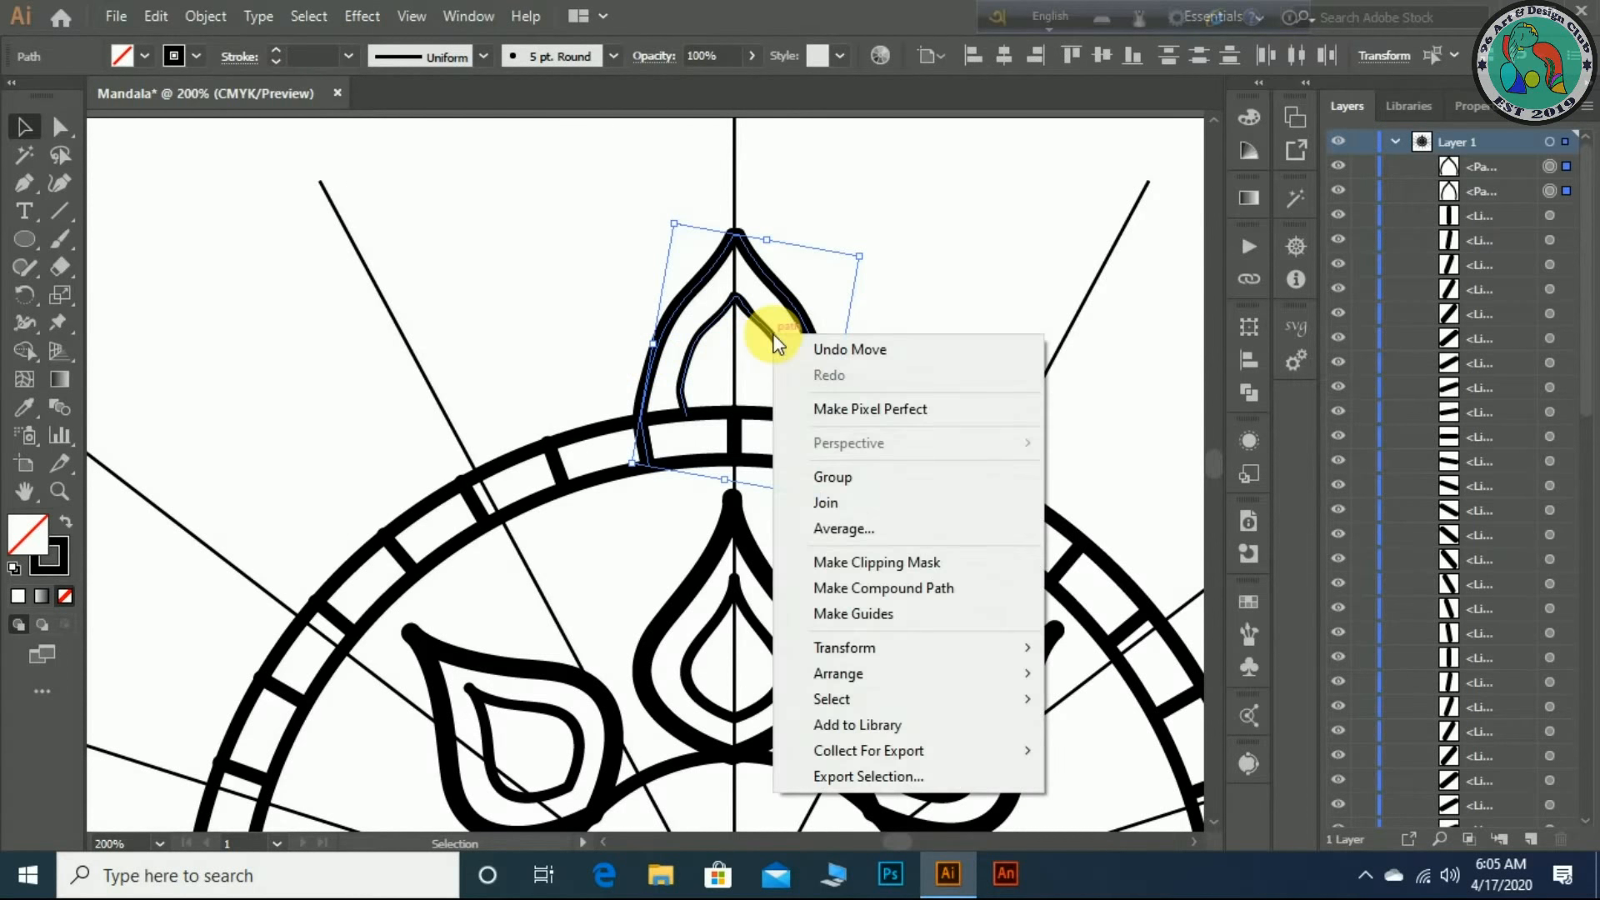
pyautogui.click(863, 475)
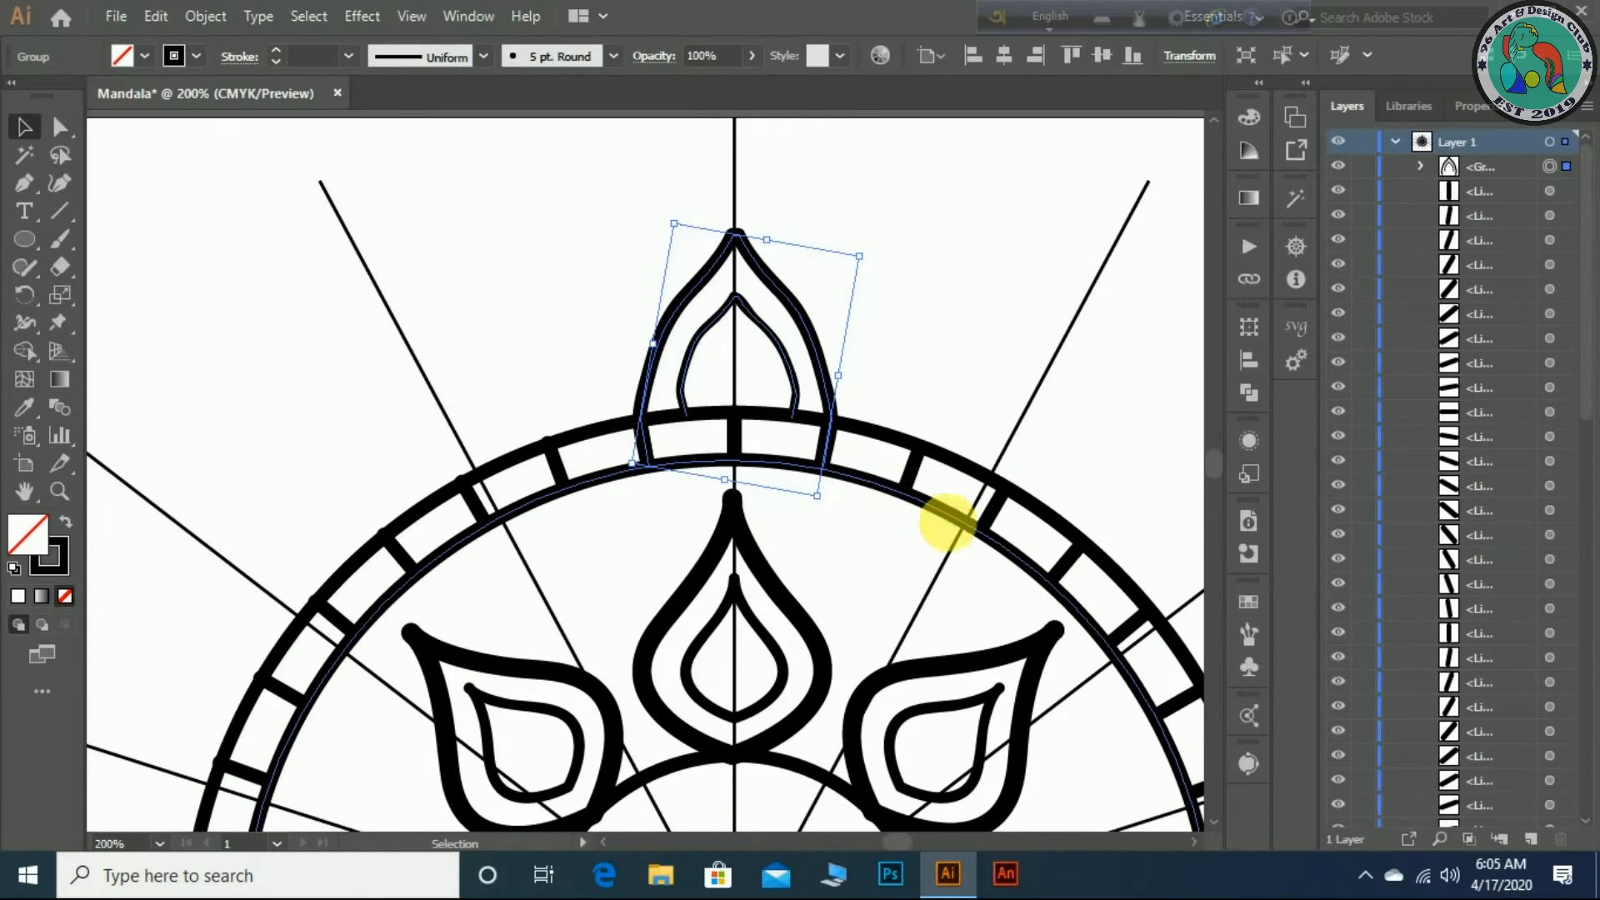
# - Make a copy of the petal group rotated 30° around the mandala's centre
pyautogui.scroll(-5, 998, 517)
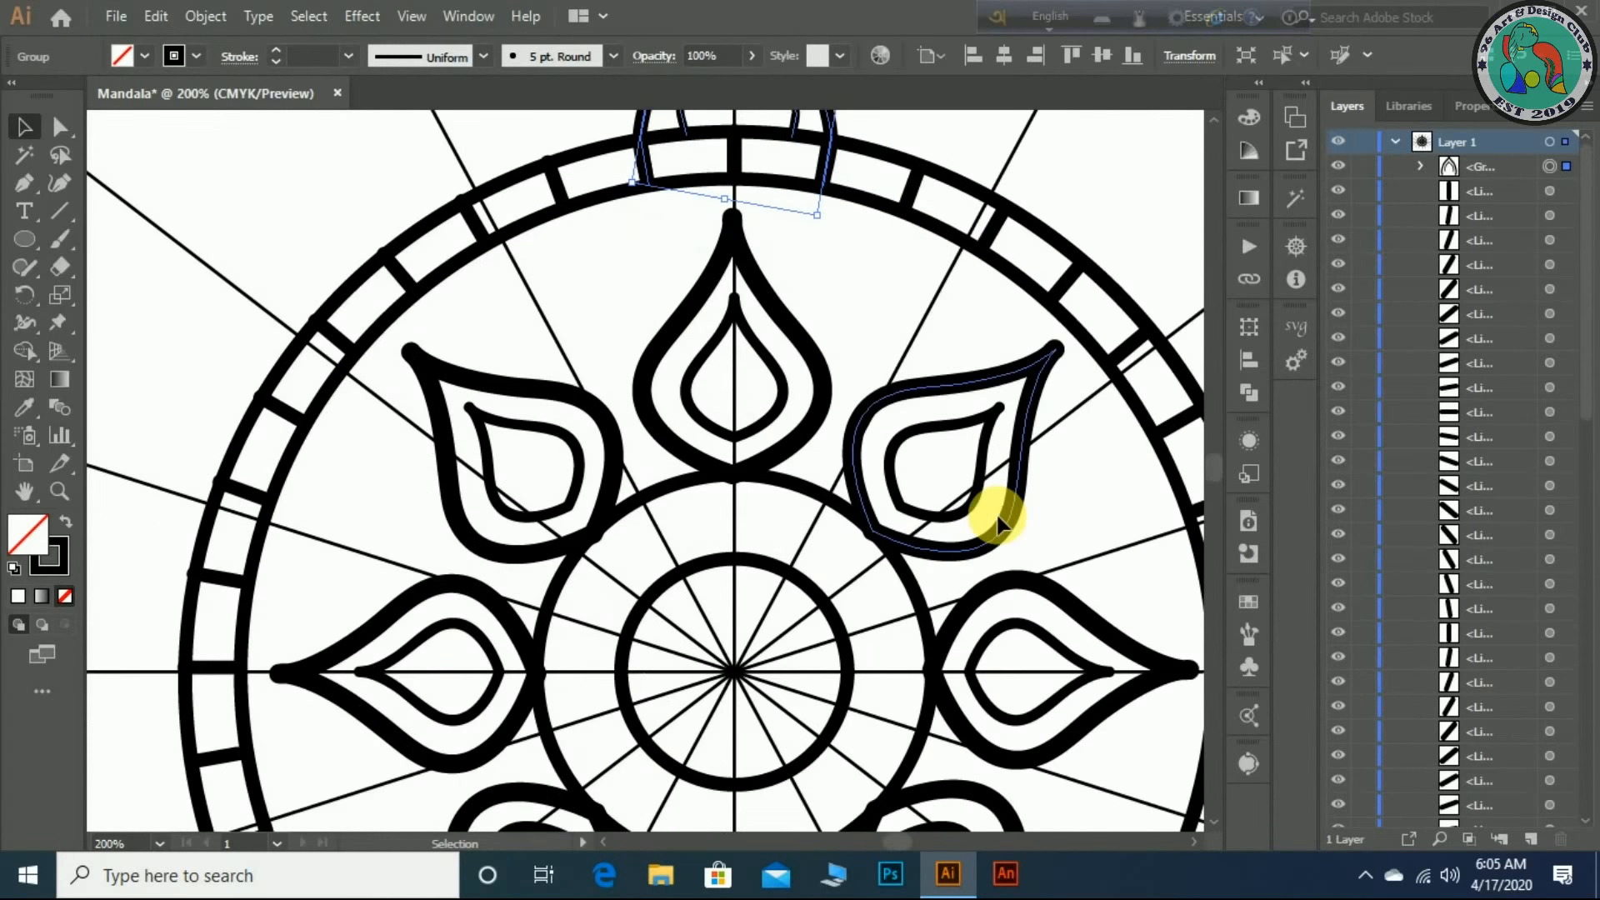
pyautogui.click(20, 295)
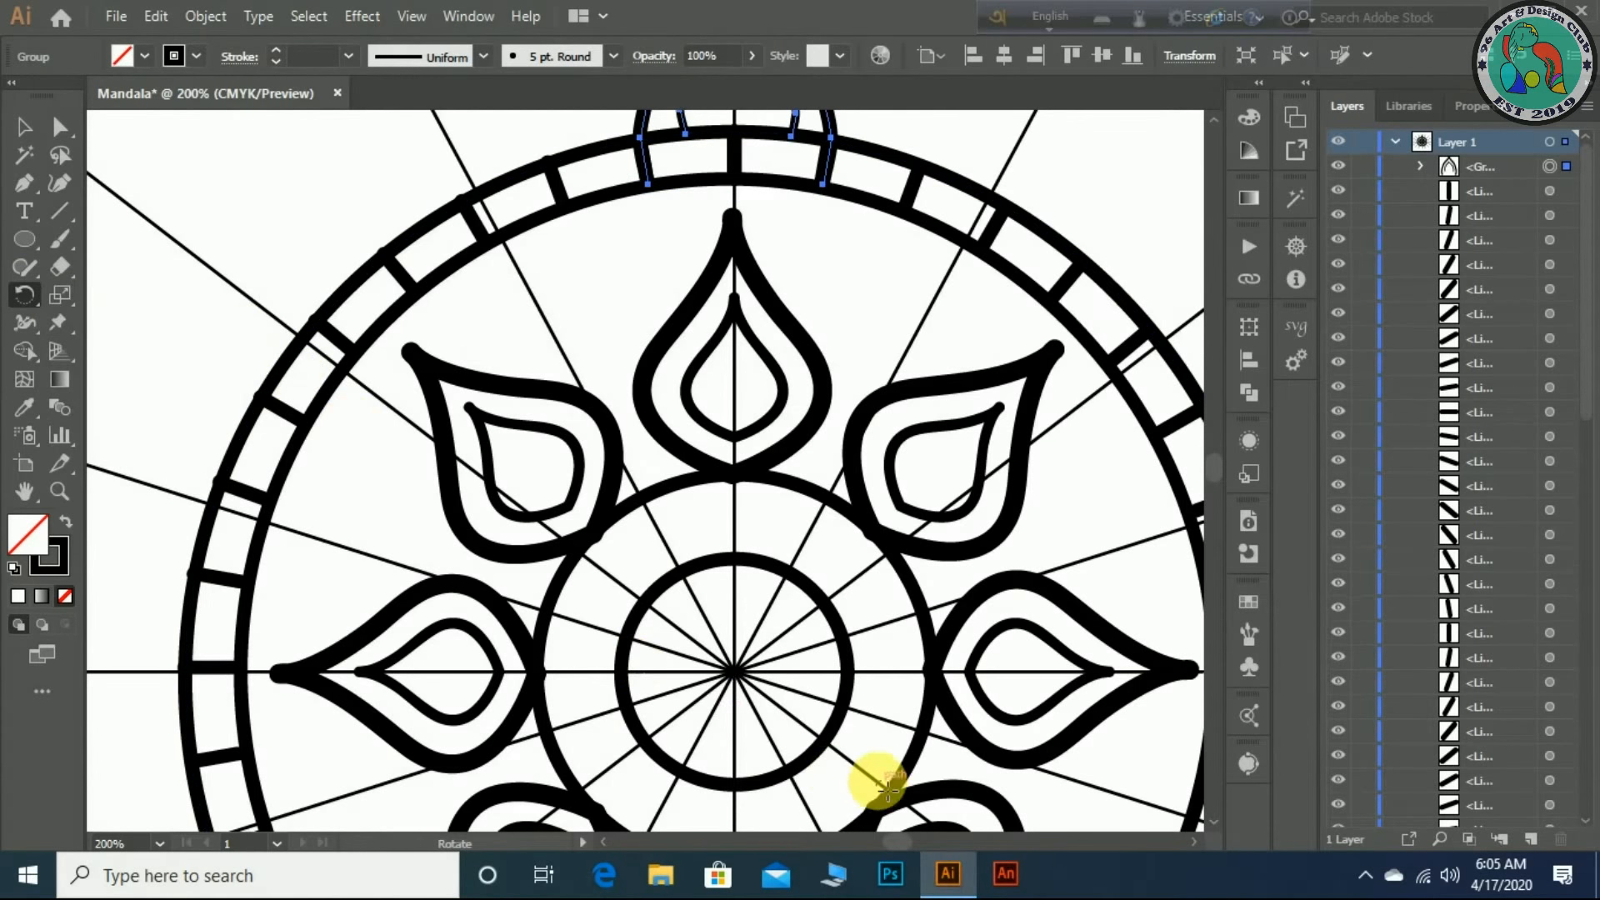
pyautogui.keyDown('alt'); pyautogui.click(735, 672); pyautogui.keyUp('alt')
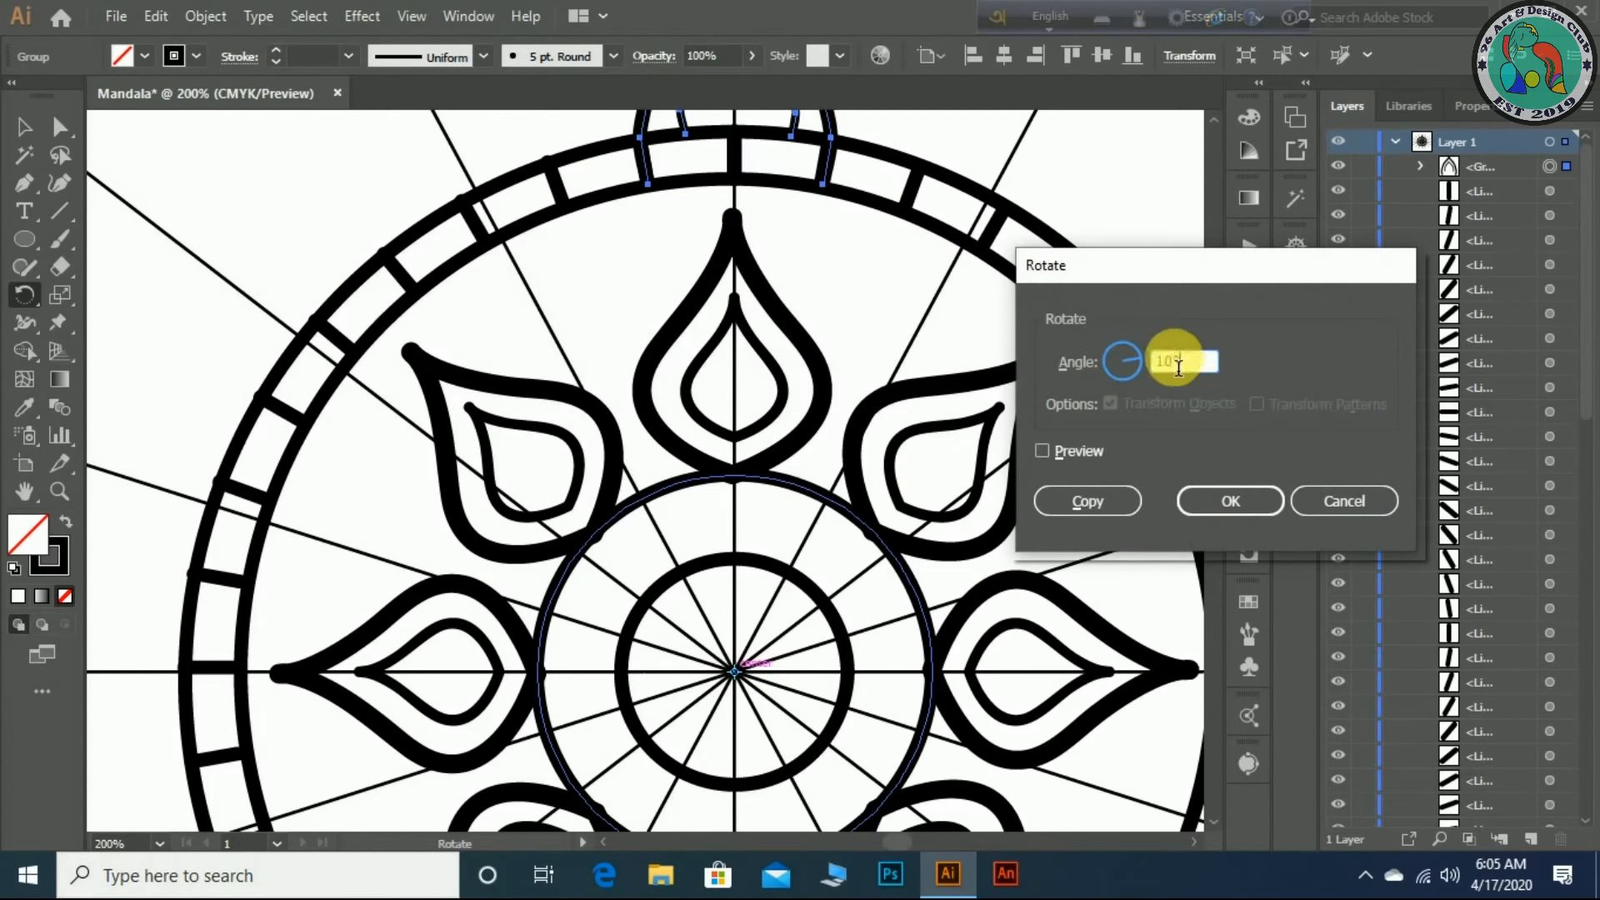
pyautogui.click(1082, 450)
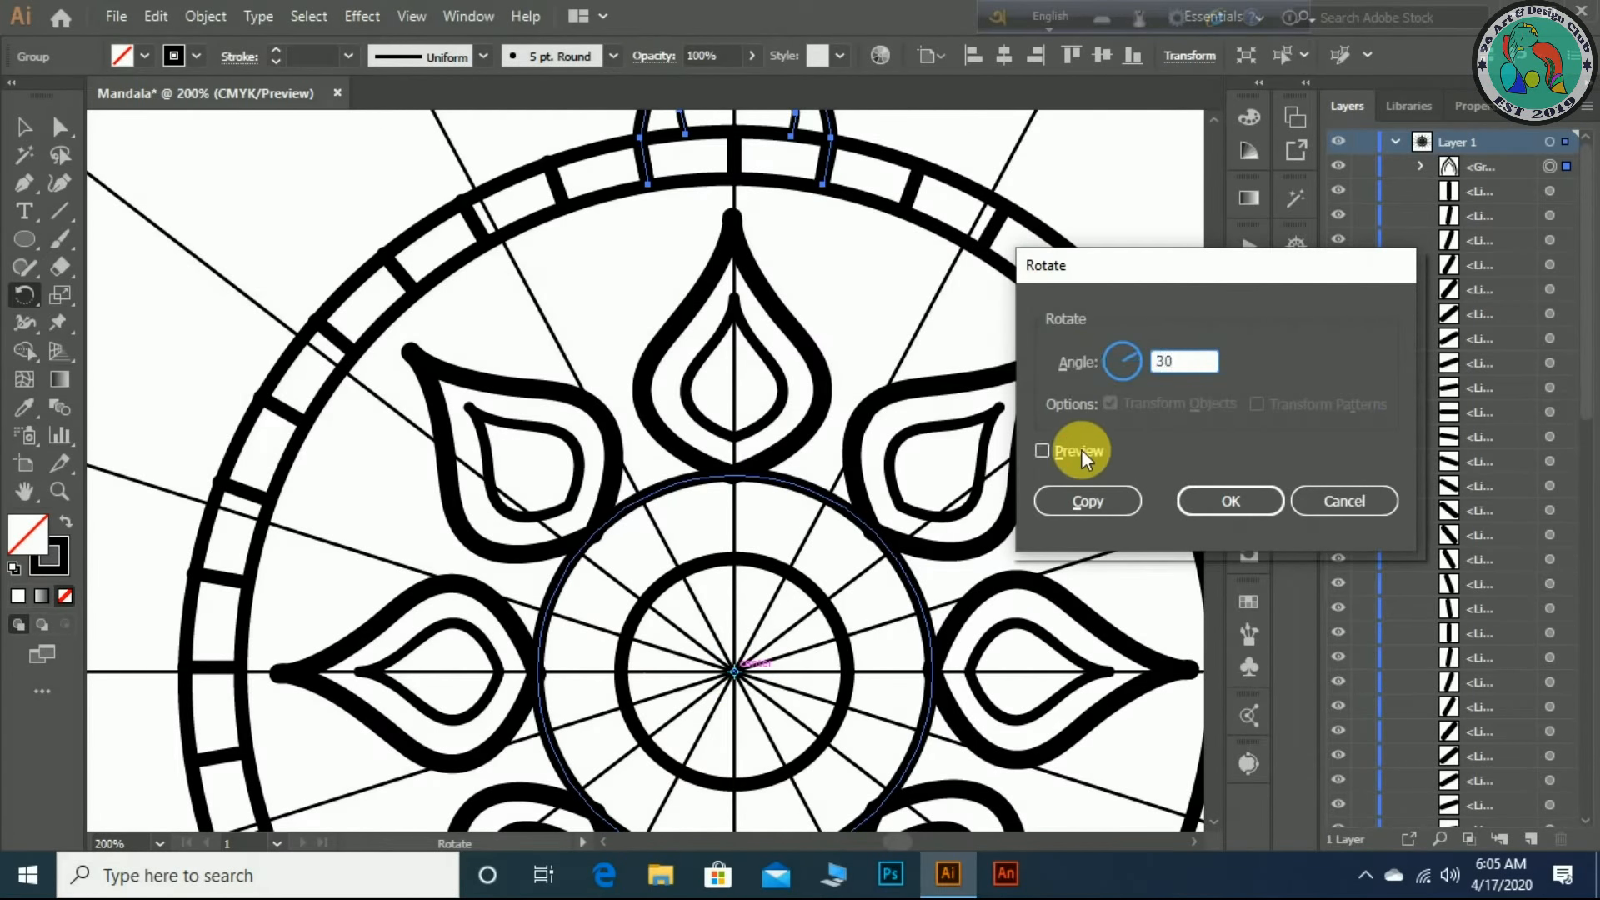
pyautogui.click(1088, 501)
pyautogui.press('v')
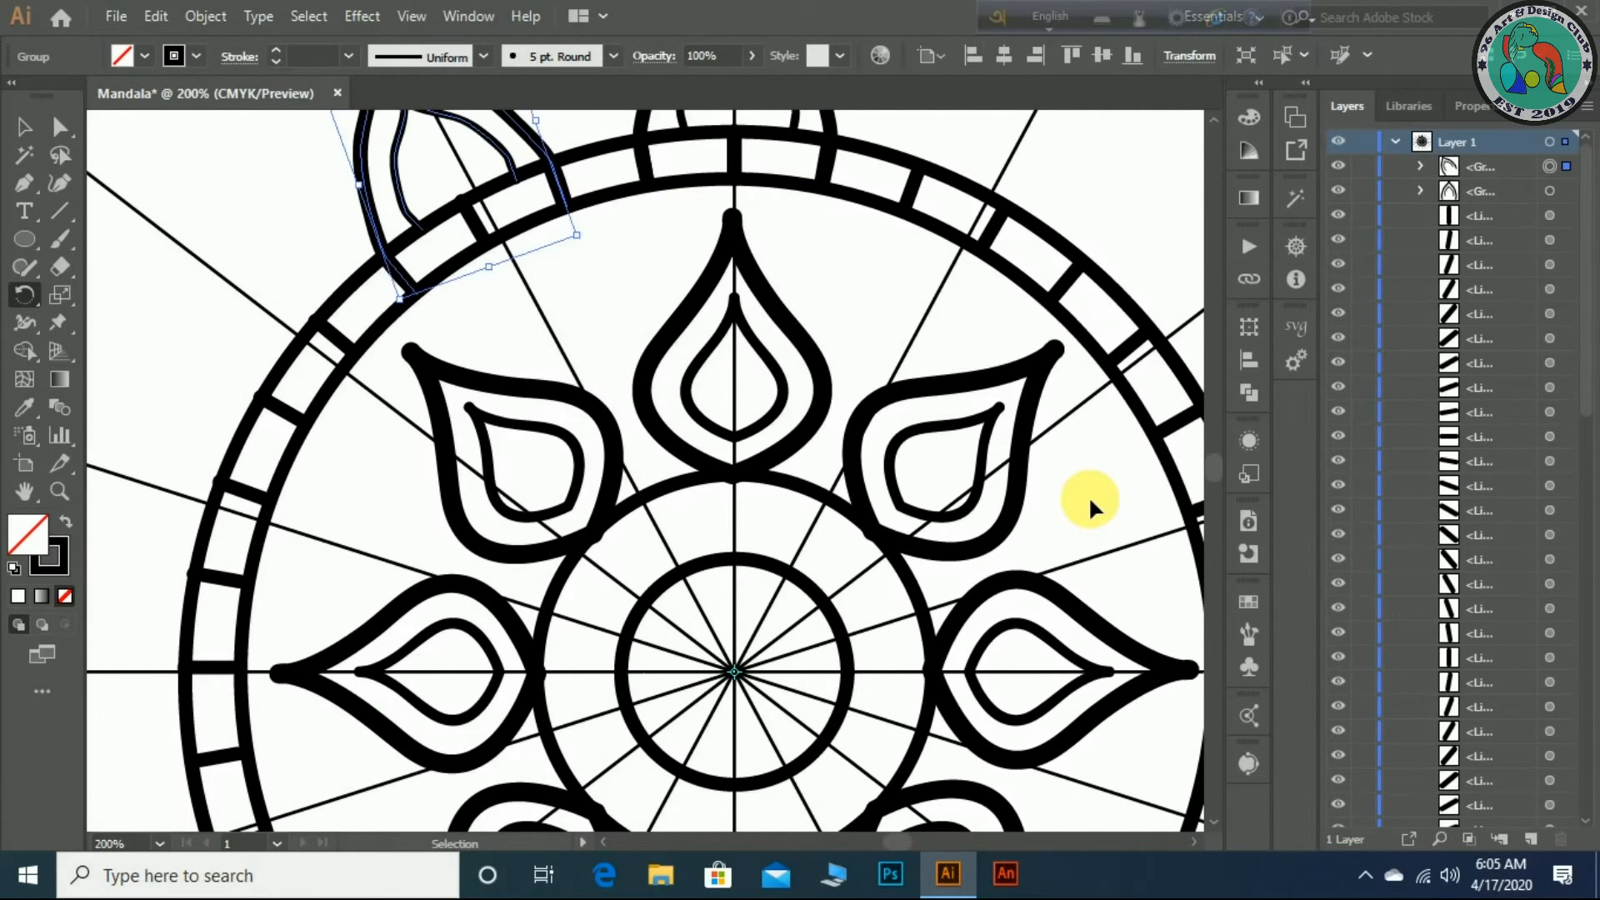
# - Repeat the 30° rotated copy until twelve petals surround the outer circle
pyautogui.hotkey('ctrl', 'd')
pyautogui.hotkey('ctrl', 'd')
pyautogui.hotkey('ctrl', 'd')
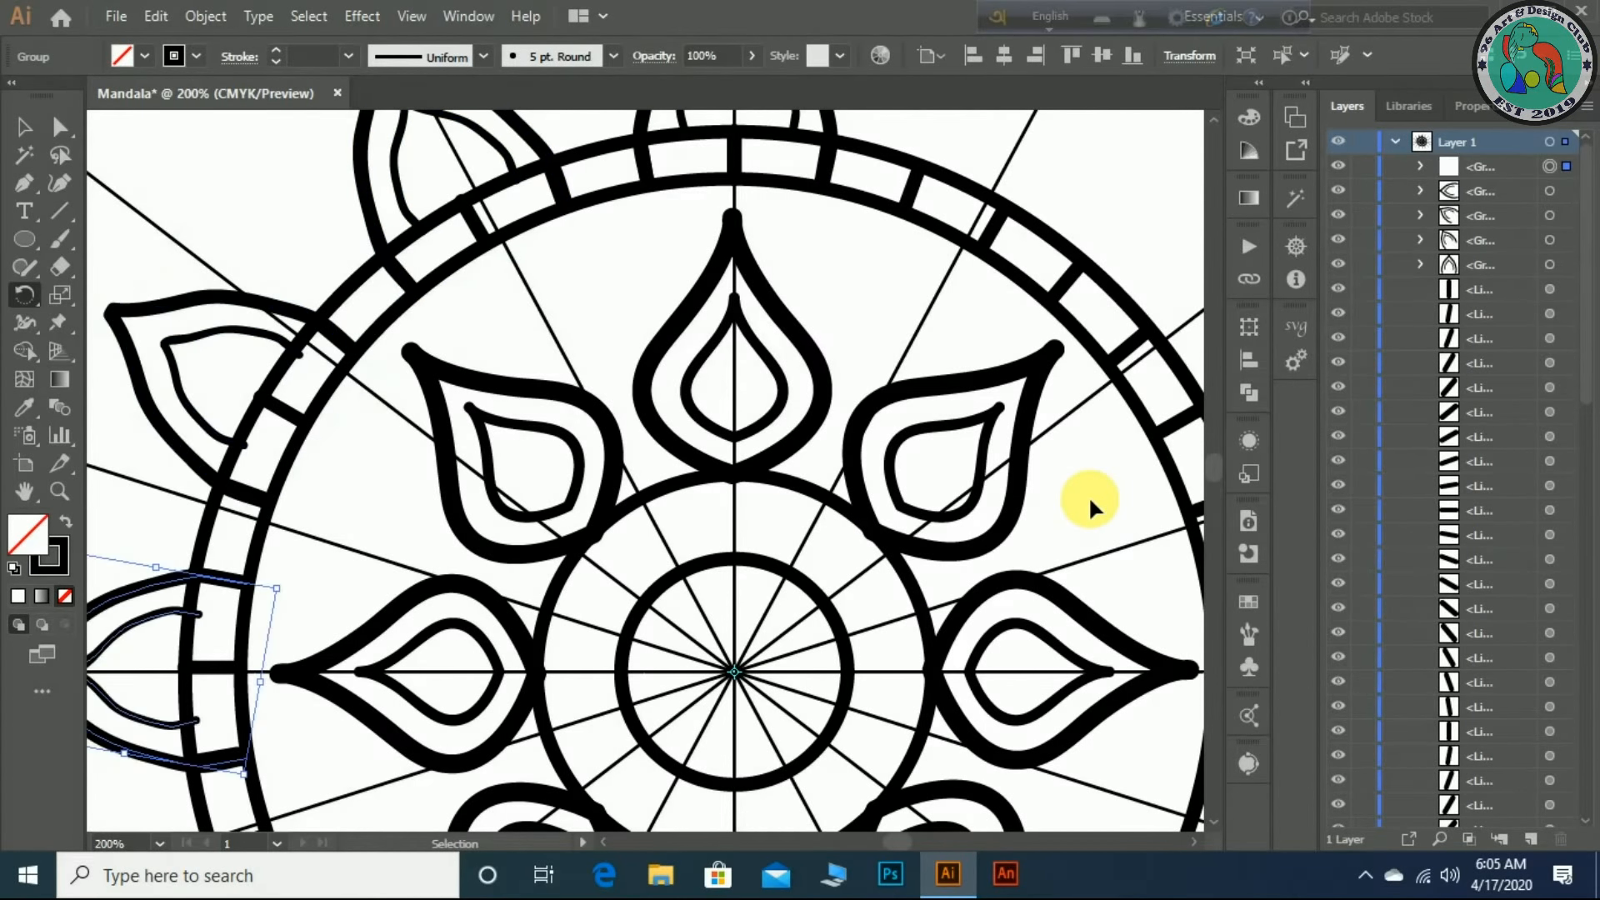
pyautogui.hotkey('ctrl', 'd')
pyautogui.hotkey('ctrl', 'd')
pyautogui.hotkey('ctrl', 'd')
pyautogui.hotkey('ctrl', 'd')
pyautogui.hotkey('ctrl', 'd')
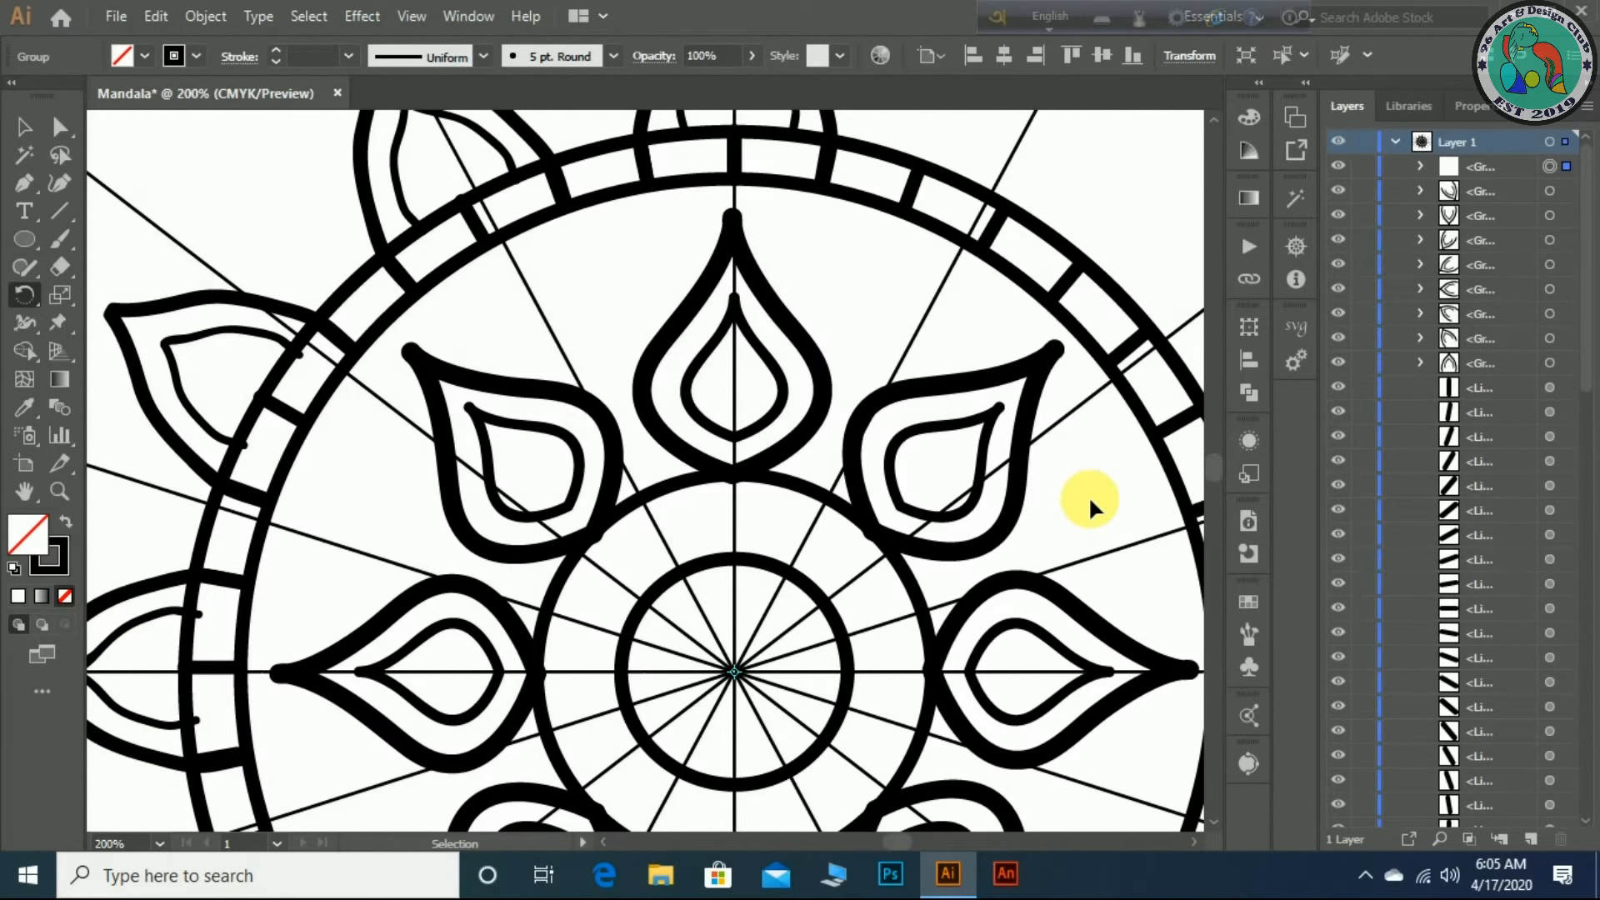
pyautogui.hotkey('ctrl', 'd')
pyautogui.hotkey('ctrl', 'd')
pyautogui.press('r')
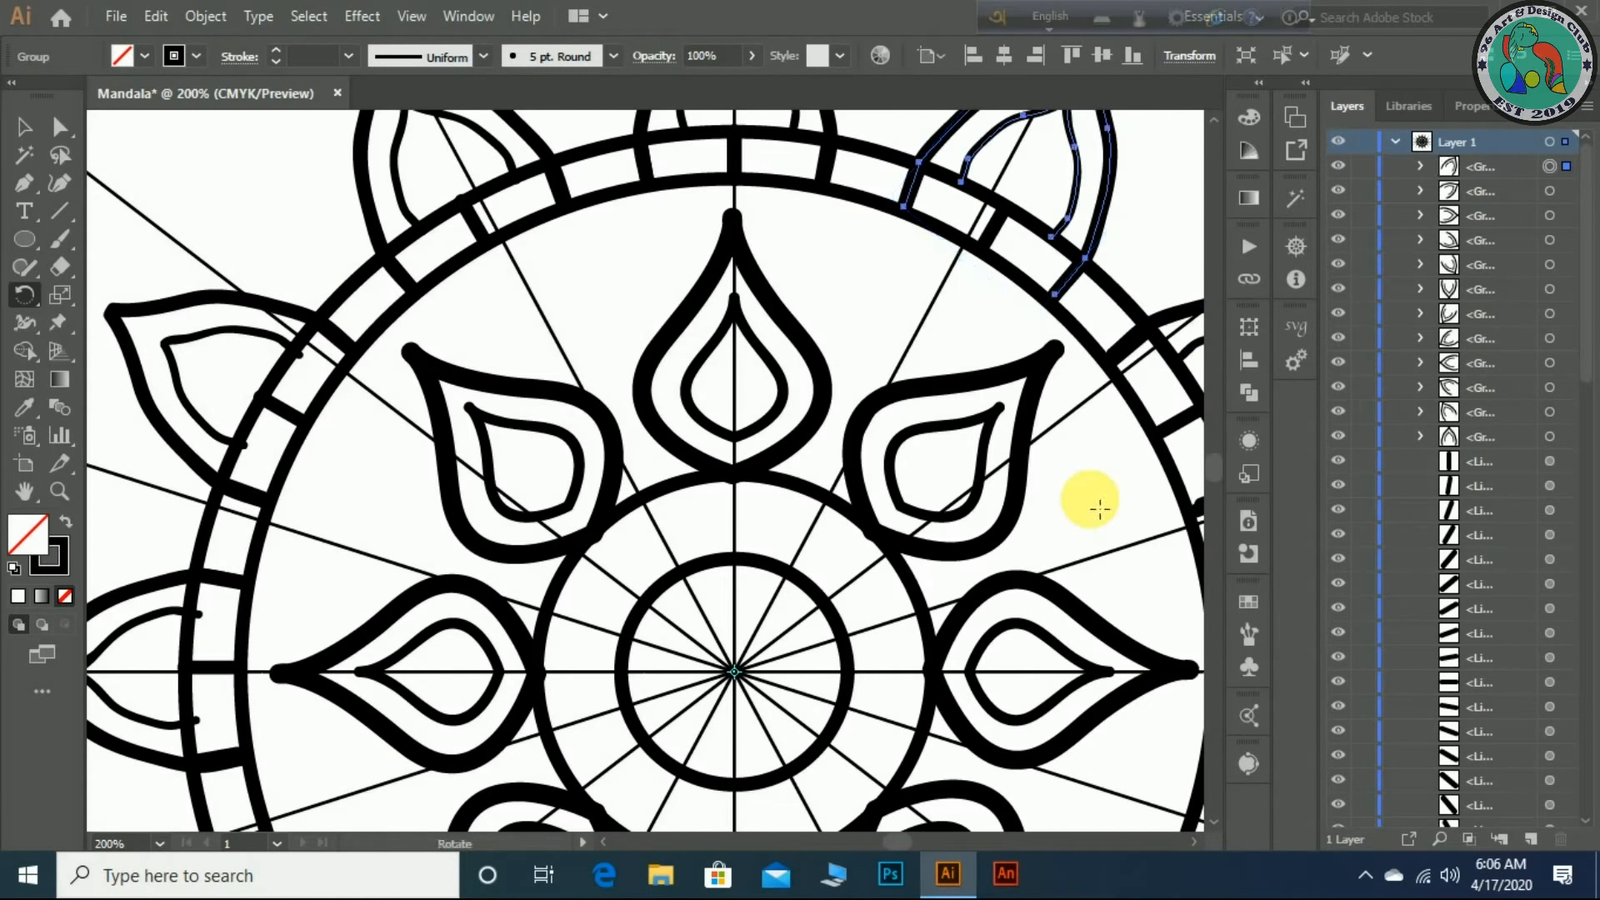
pyautogui.hotkey('ctrl', '-')
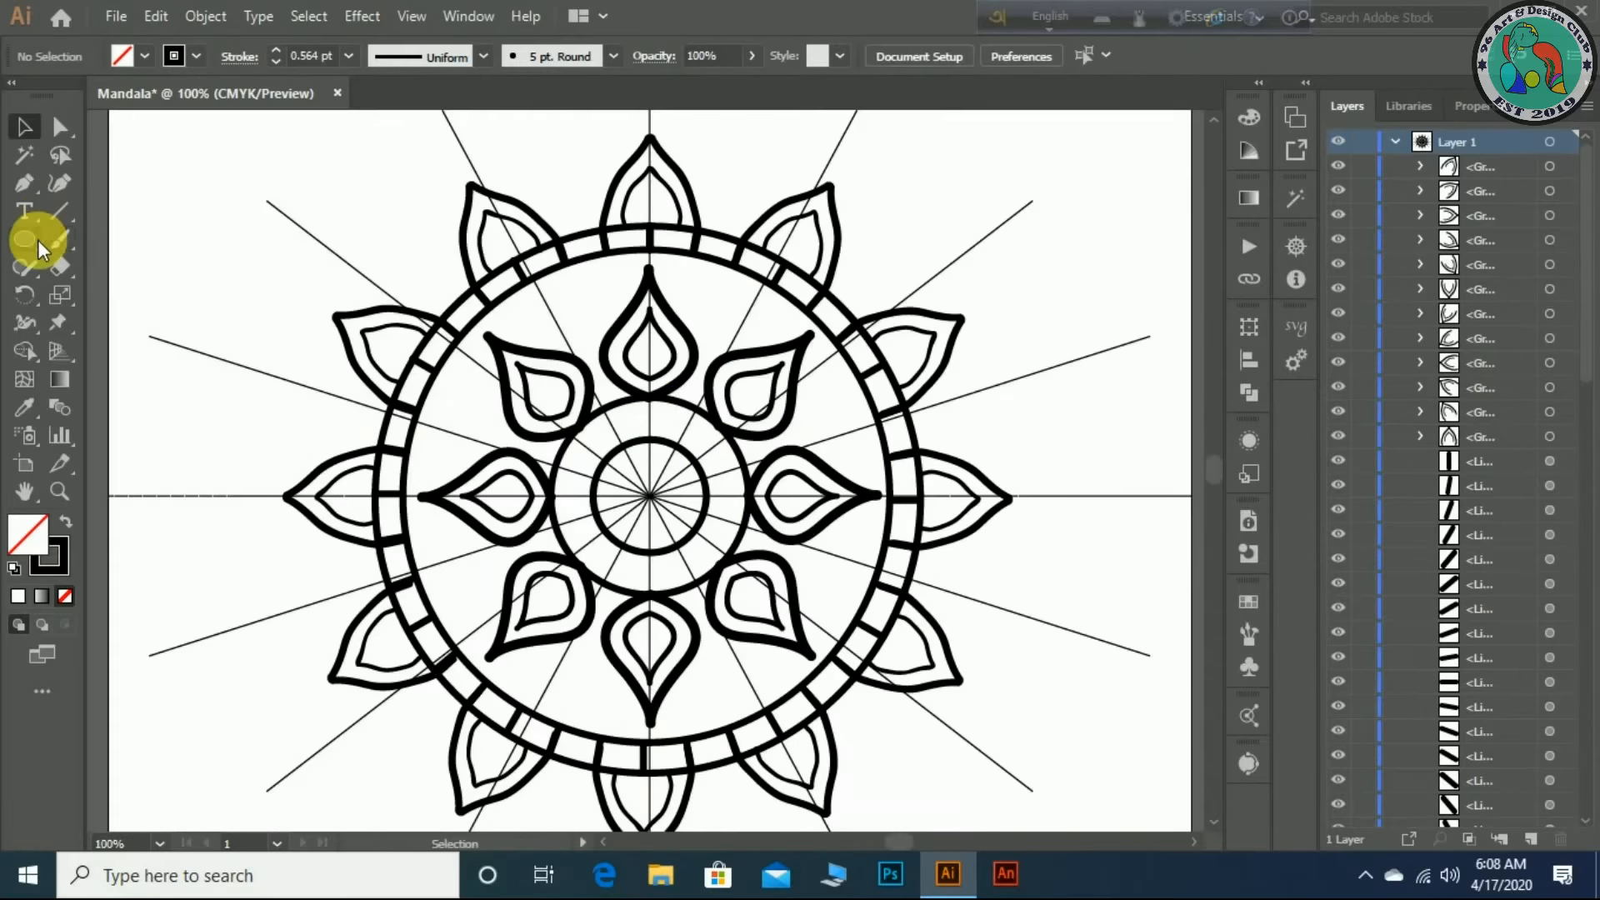
# - Draw a small circle in the upper-left gap between two outer petals and nudge it outward to sit against the ring
pyautogui.click(33, 240)
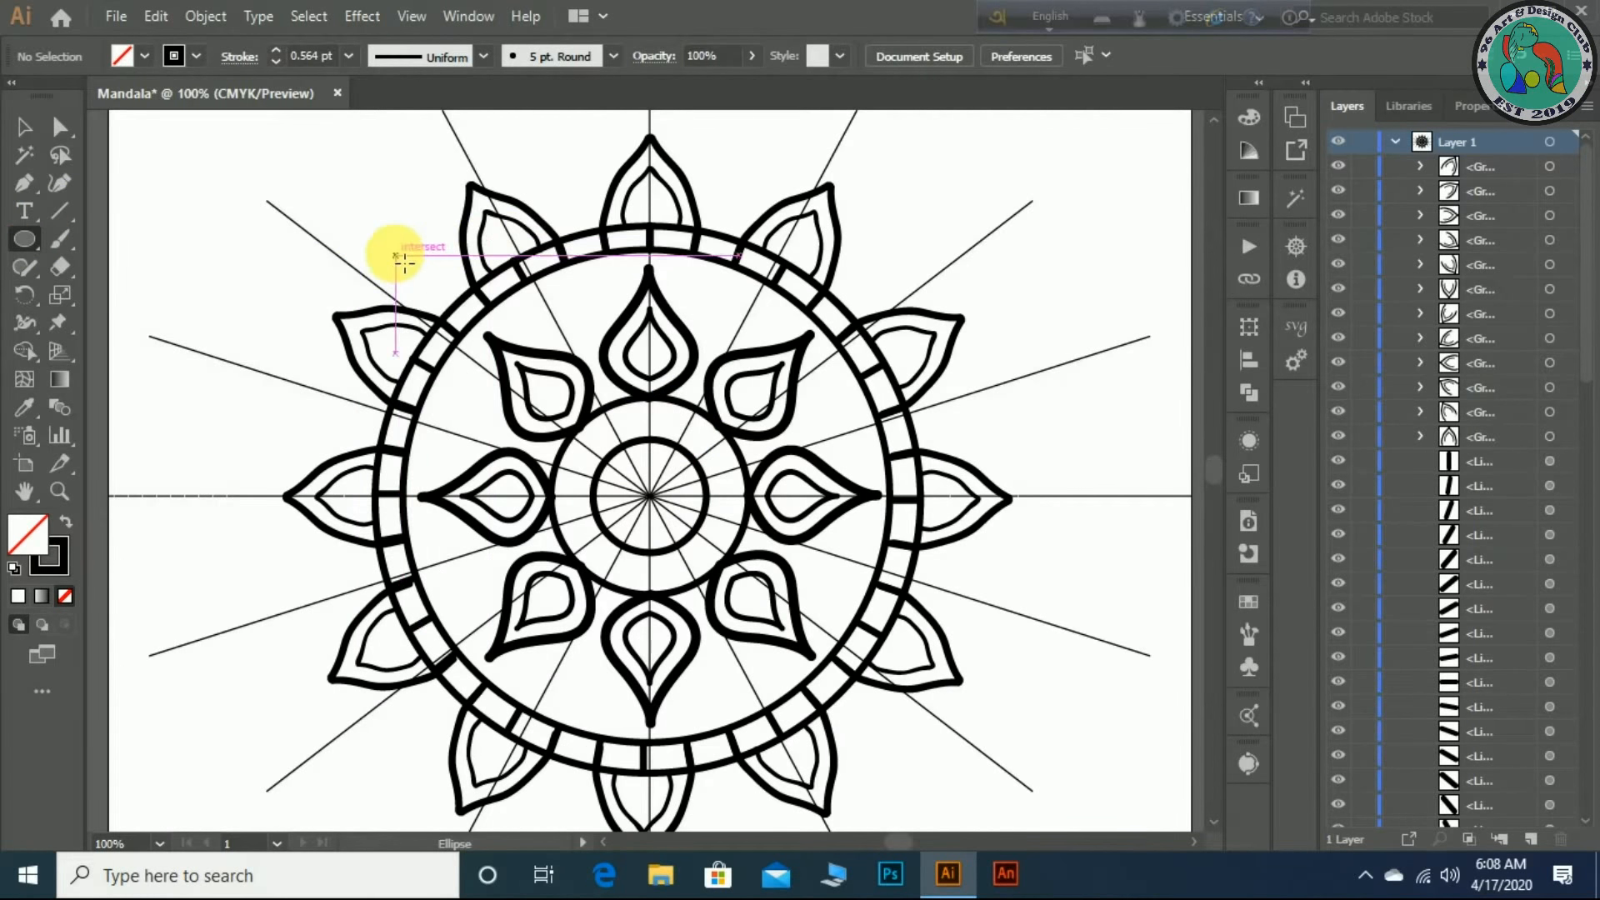
pyautogui.moveTo(383, 239)
pyautogui.mouseDown()
pyautogui.moveTo(475, 306)
pyautogui.moveTo(488, 337)
pyautogui.mouseUp()
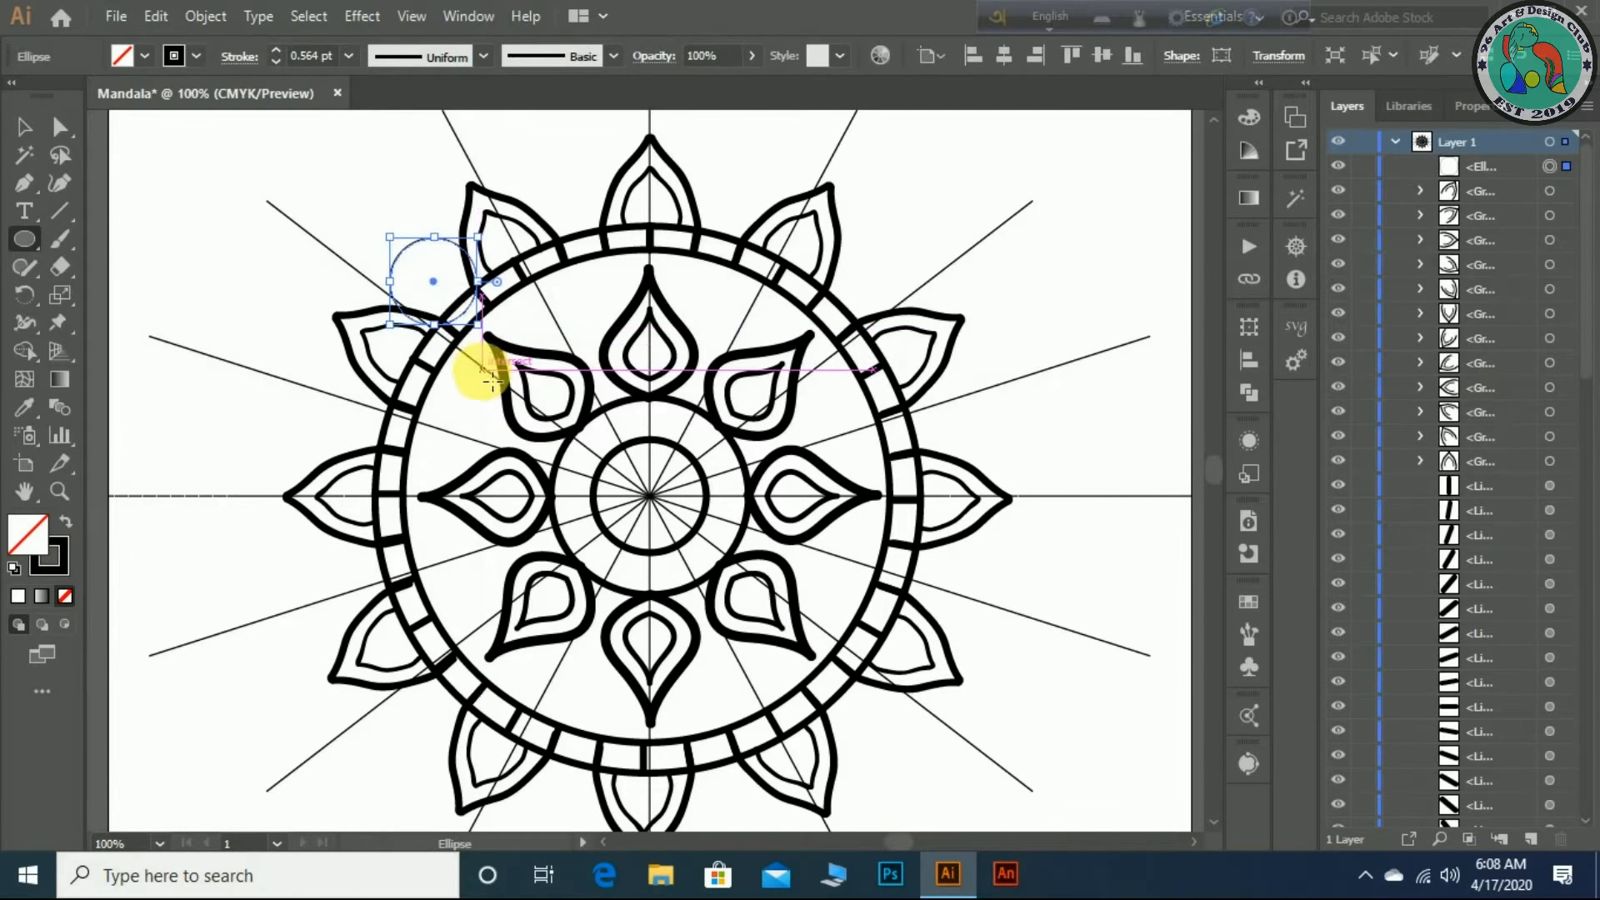
pyautogui.press('Up')
pyautogui.press('Left')
pyautogui.press('Left')
pyautogui.press('Up')
pyautogui.press('Left')
pyautogui.press('Up')
pyautogui.press('Left')
pyautogui.press('Up')
pyautogui.press('Right')
pyautogui.press('Up')
pyautogui.press('Left')
pyautogui.press('Up')
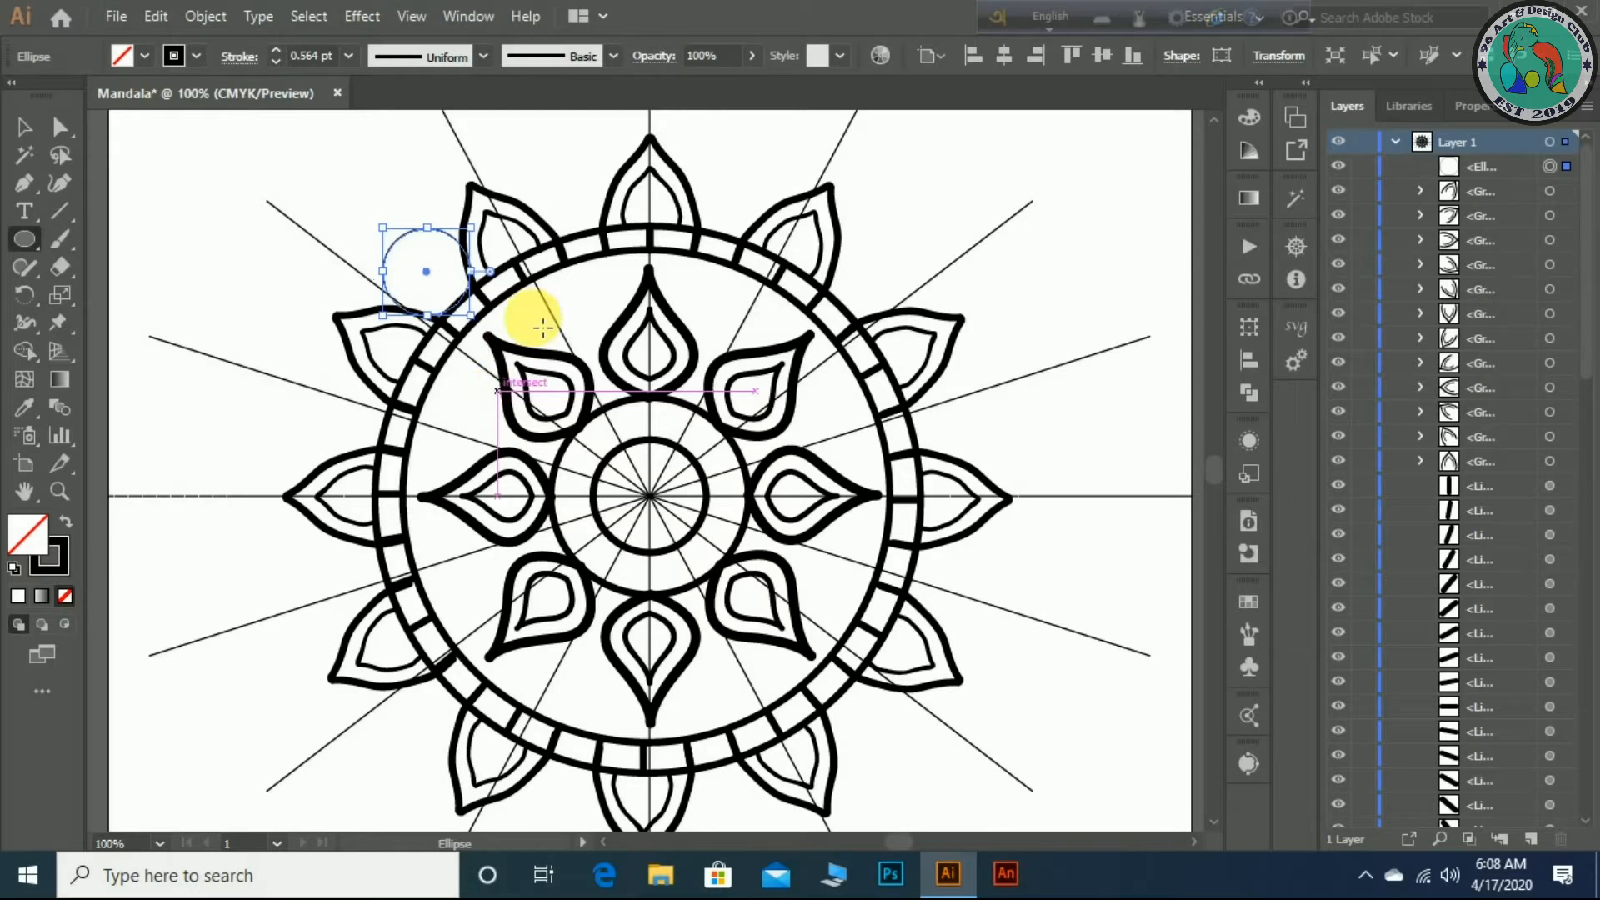
# - Apply the 5 pt. Round brush to the small circle between the petals and deselect it
pyautogui.click(613, 55)
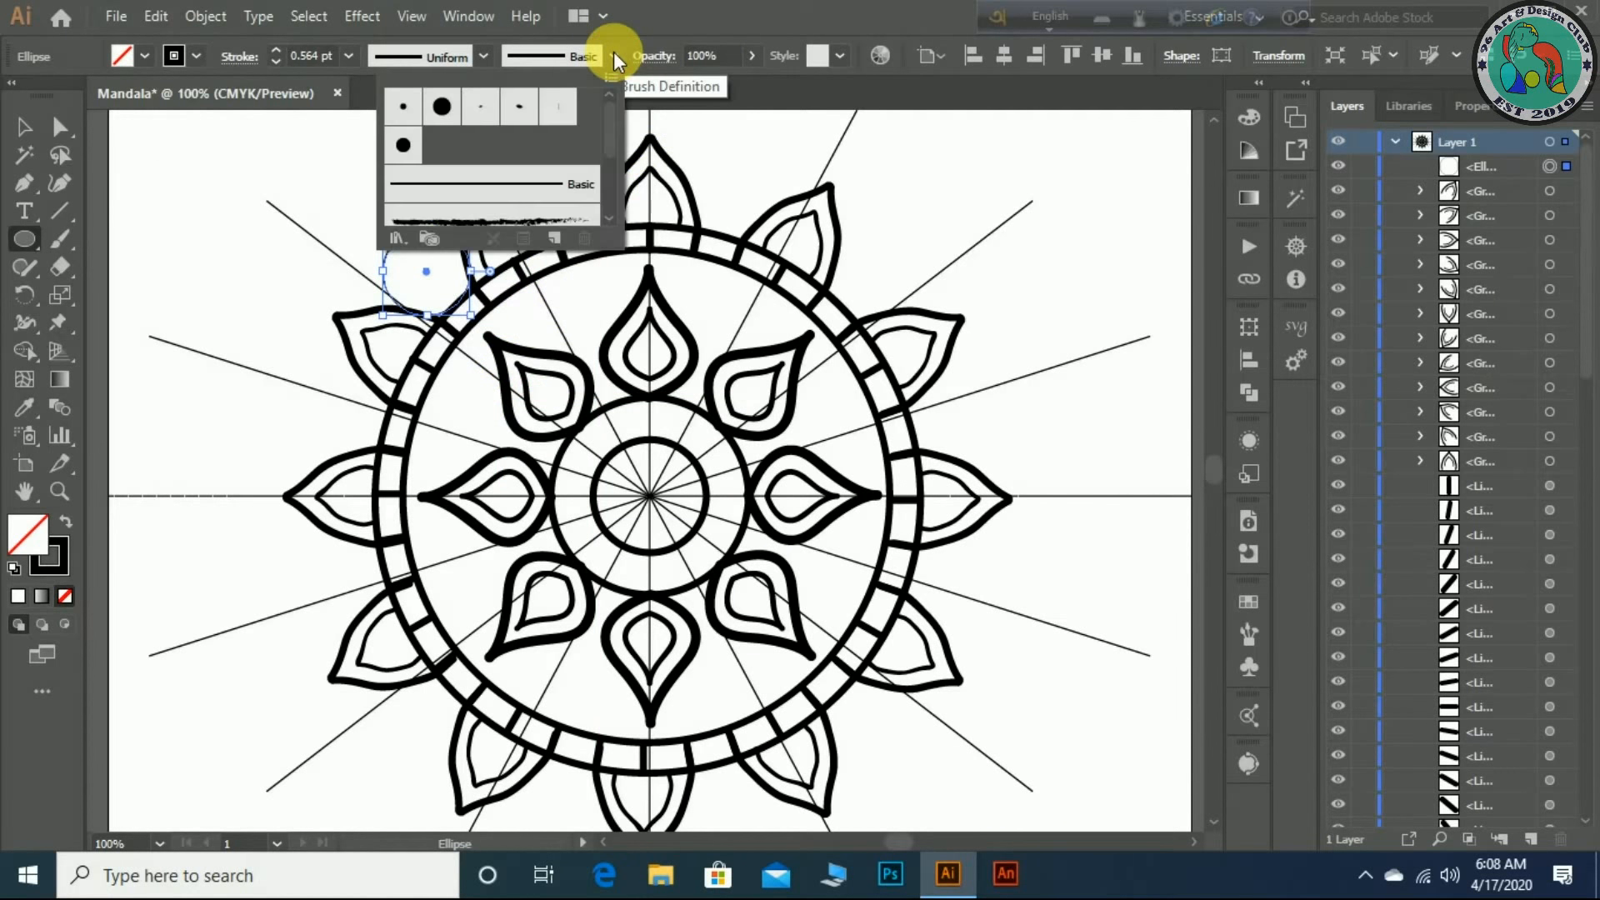
pyautogui.click(407, 106)
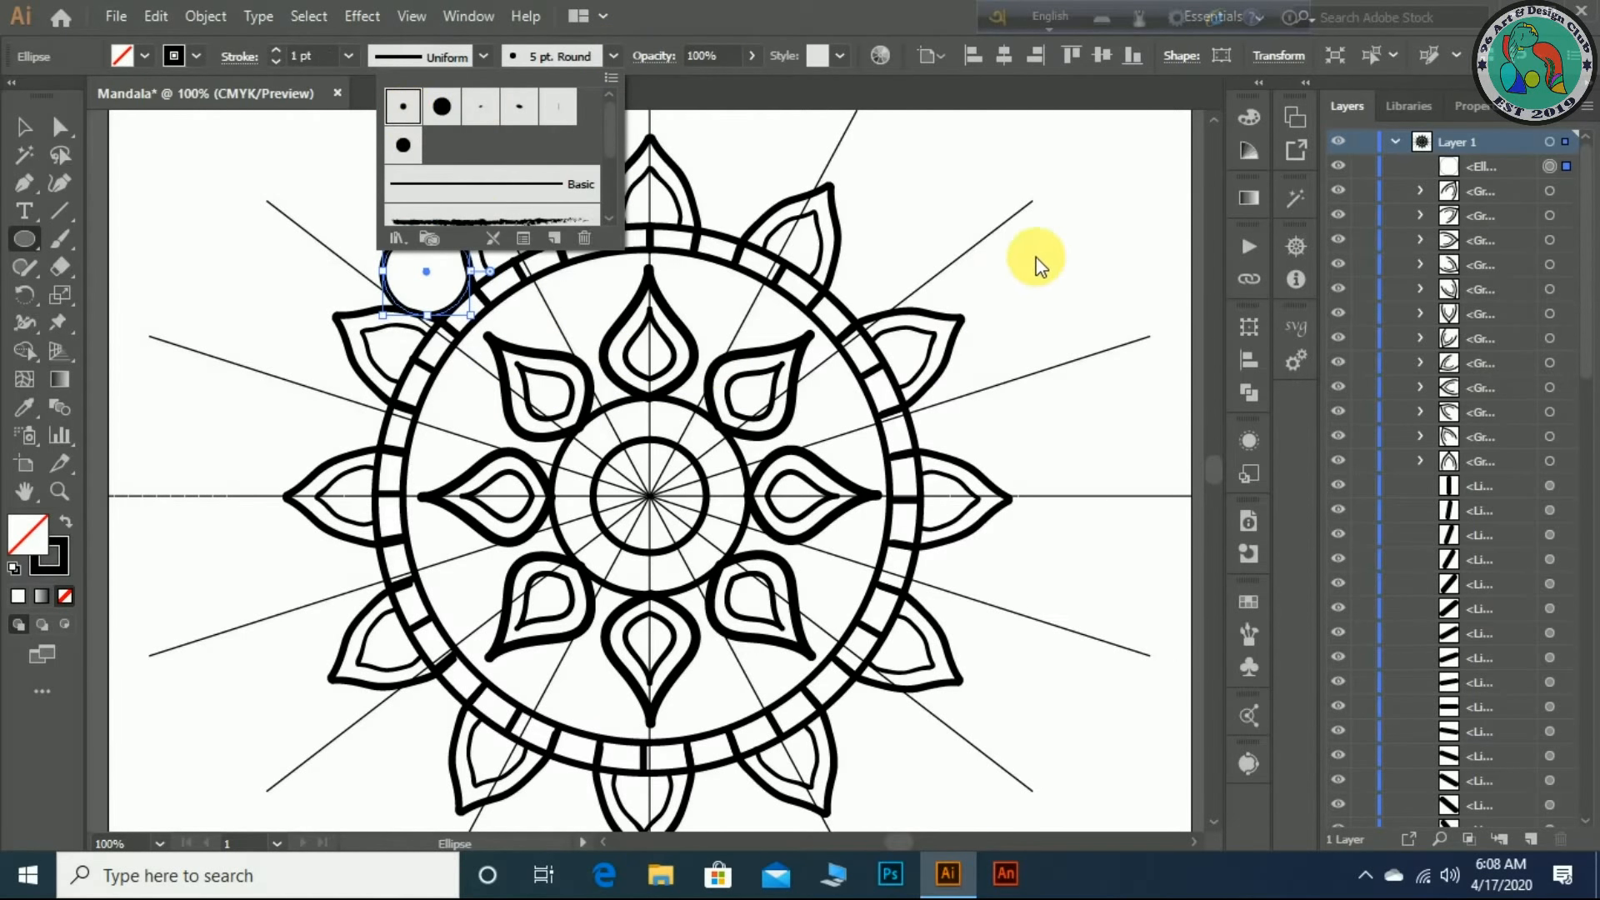
pyautogui.click(1005, 276)
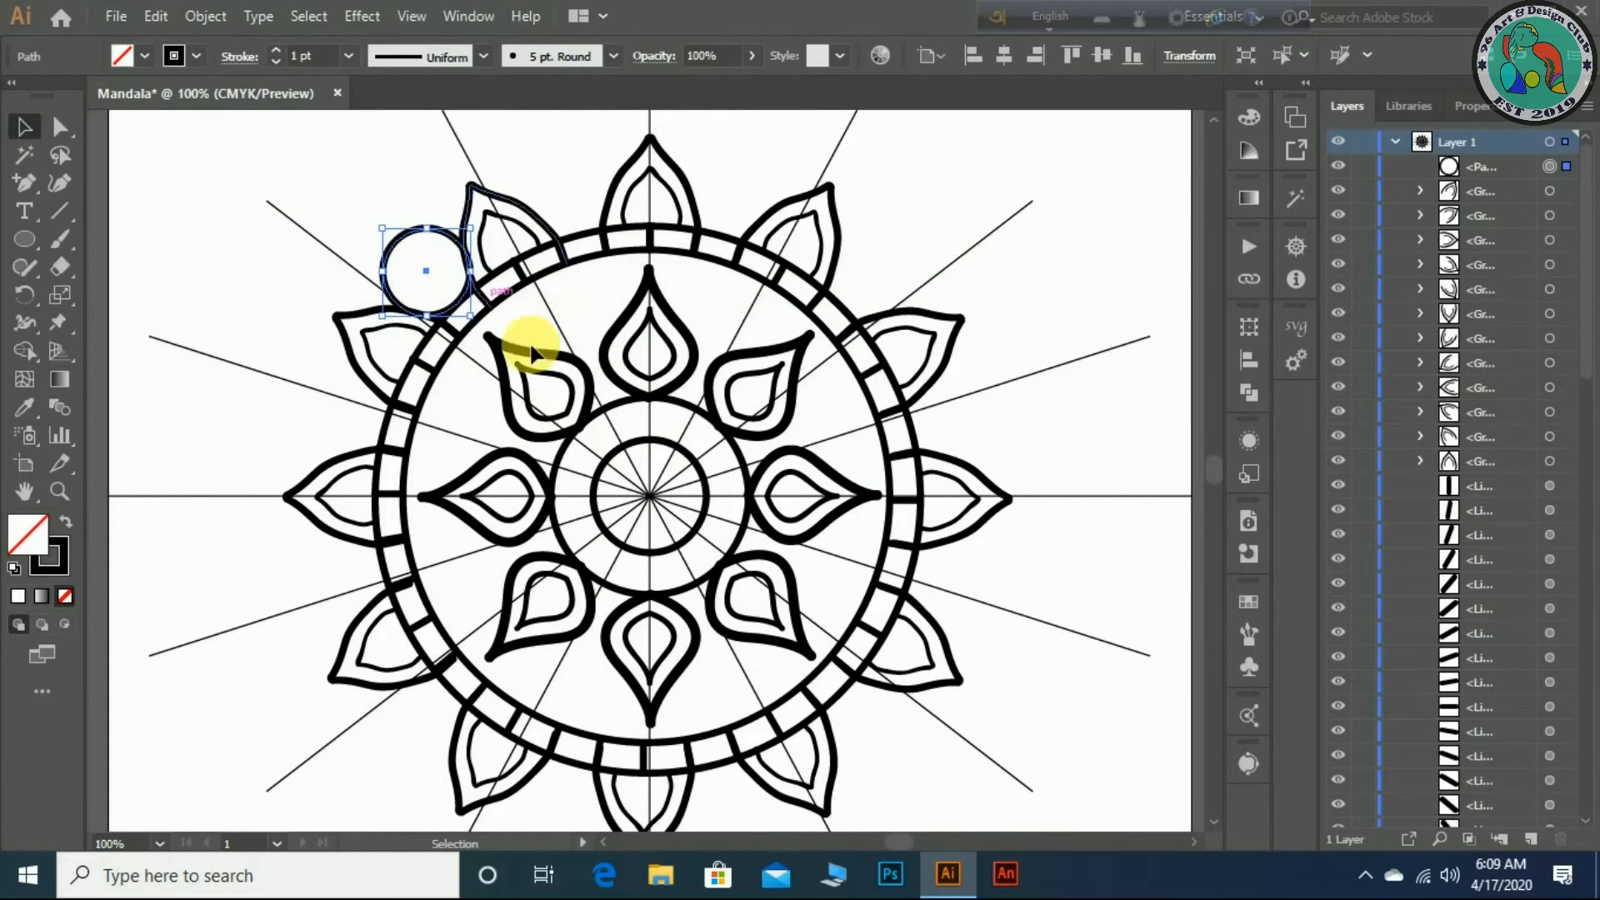
pyautogui.click(1043, 333)
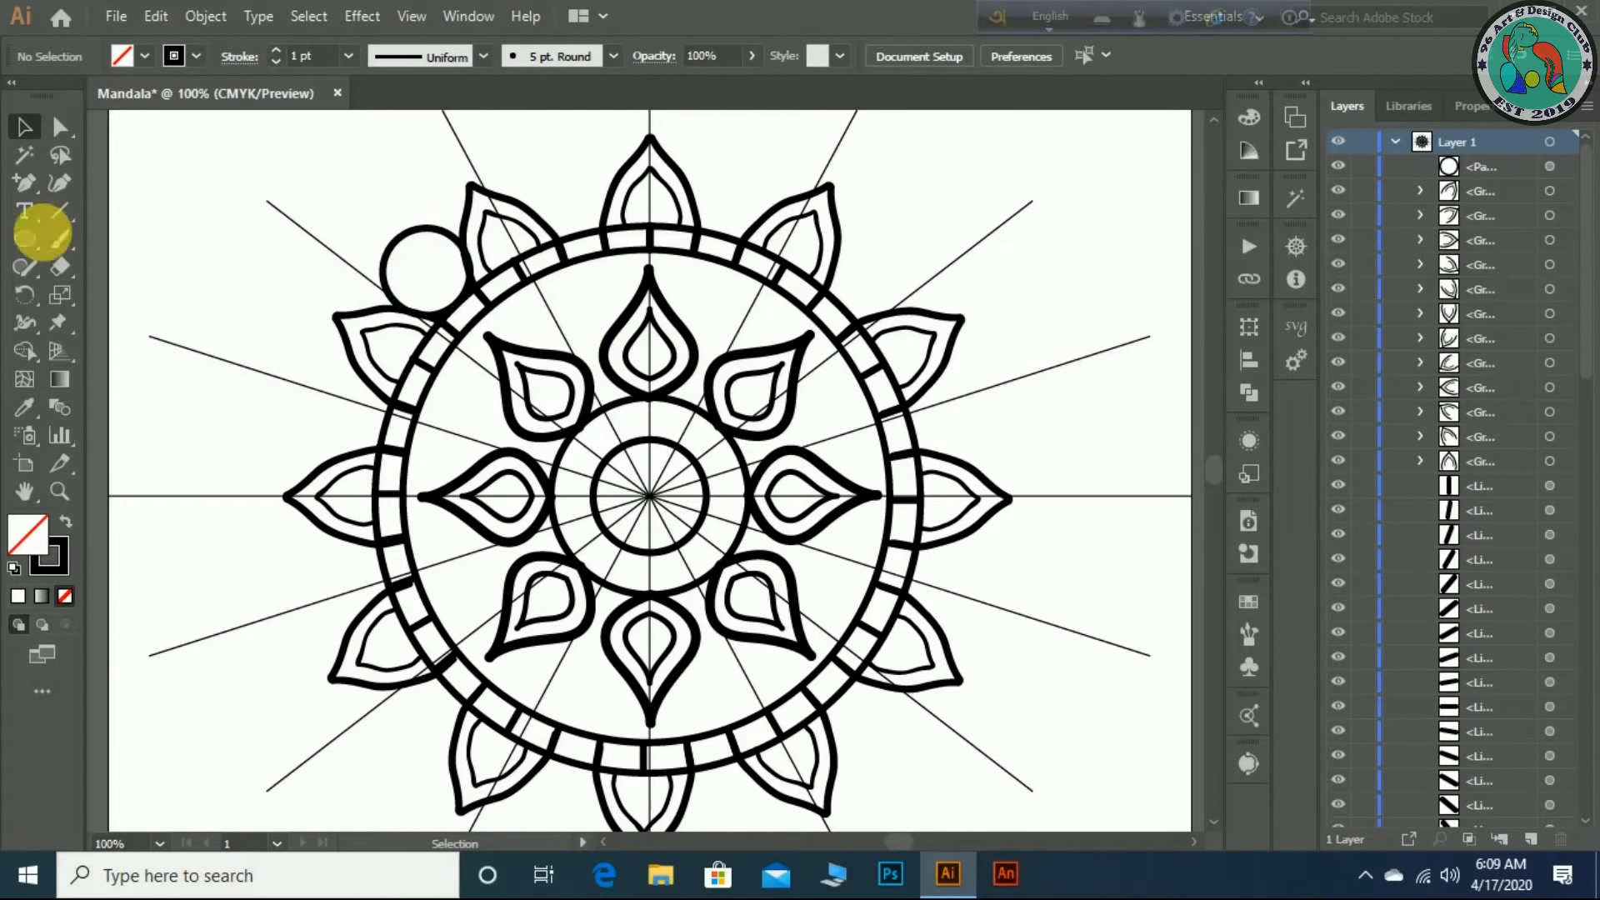
# - Draw a smaller concentric circle inside the small circle and group the two circles
pyautogui.click(25, 239)
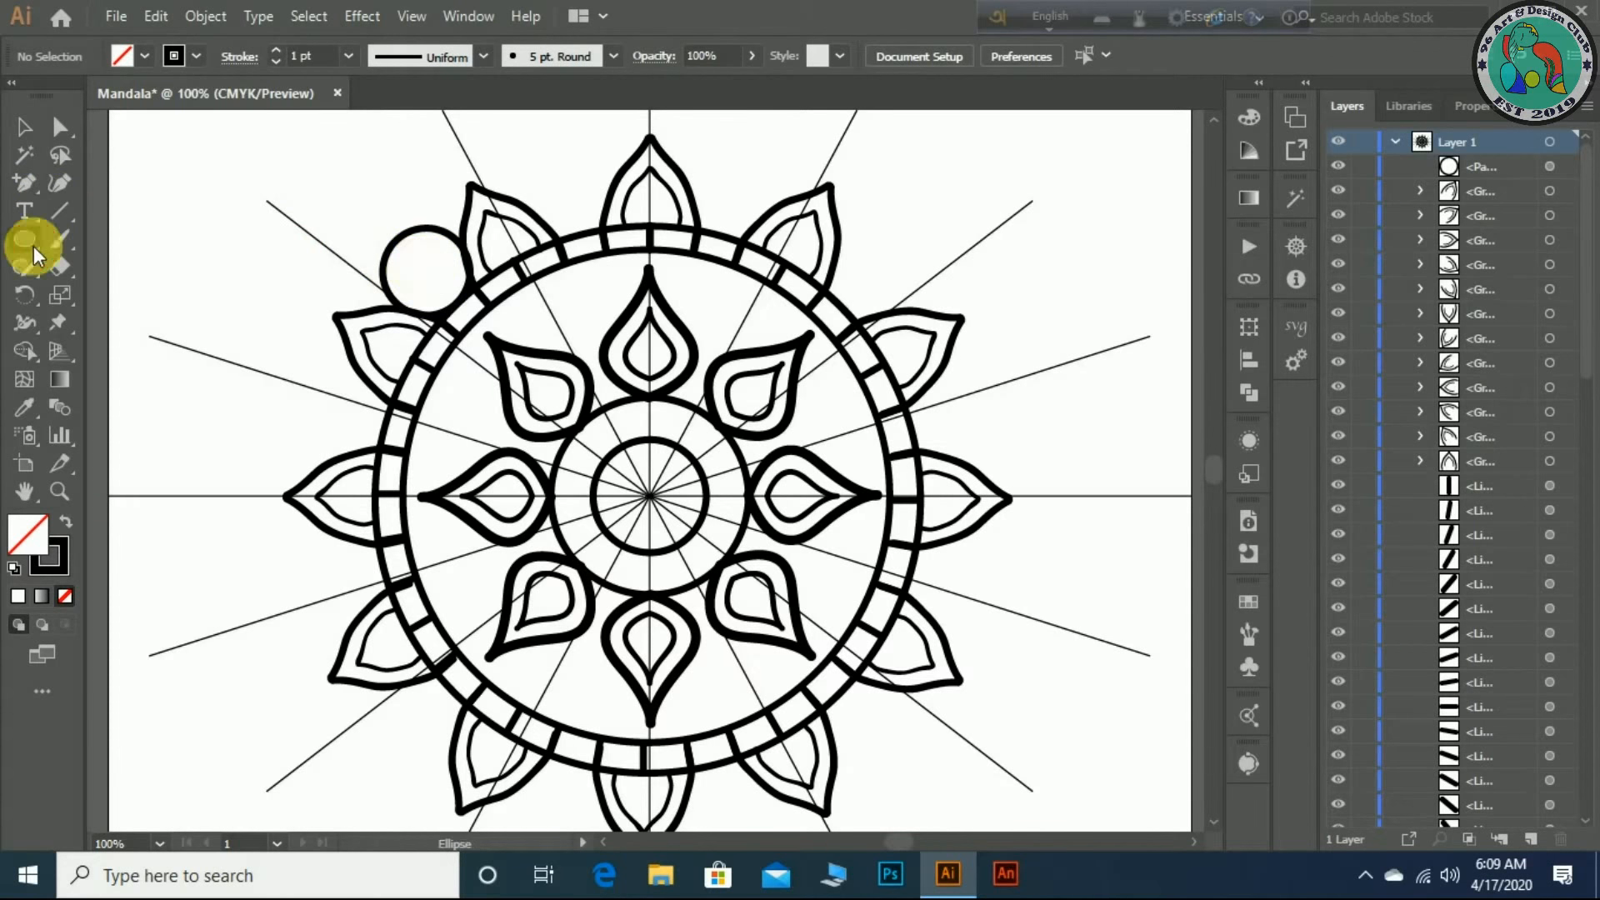
pyautogui.moveTo(349, 184); pyautogui.dragTo(427, 266)
pyautogui.click(24, 127)
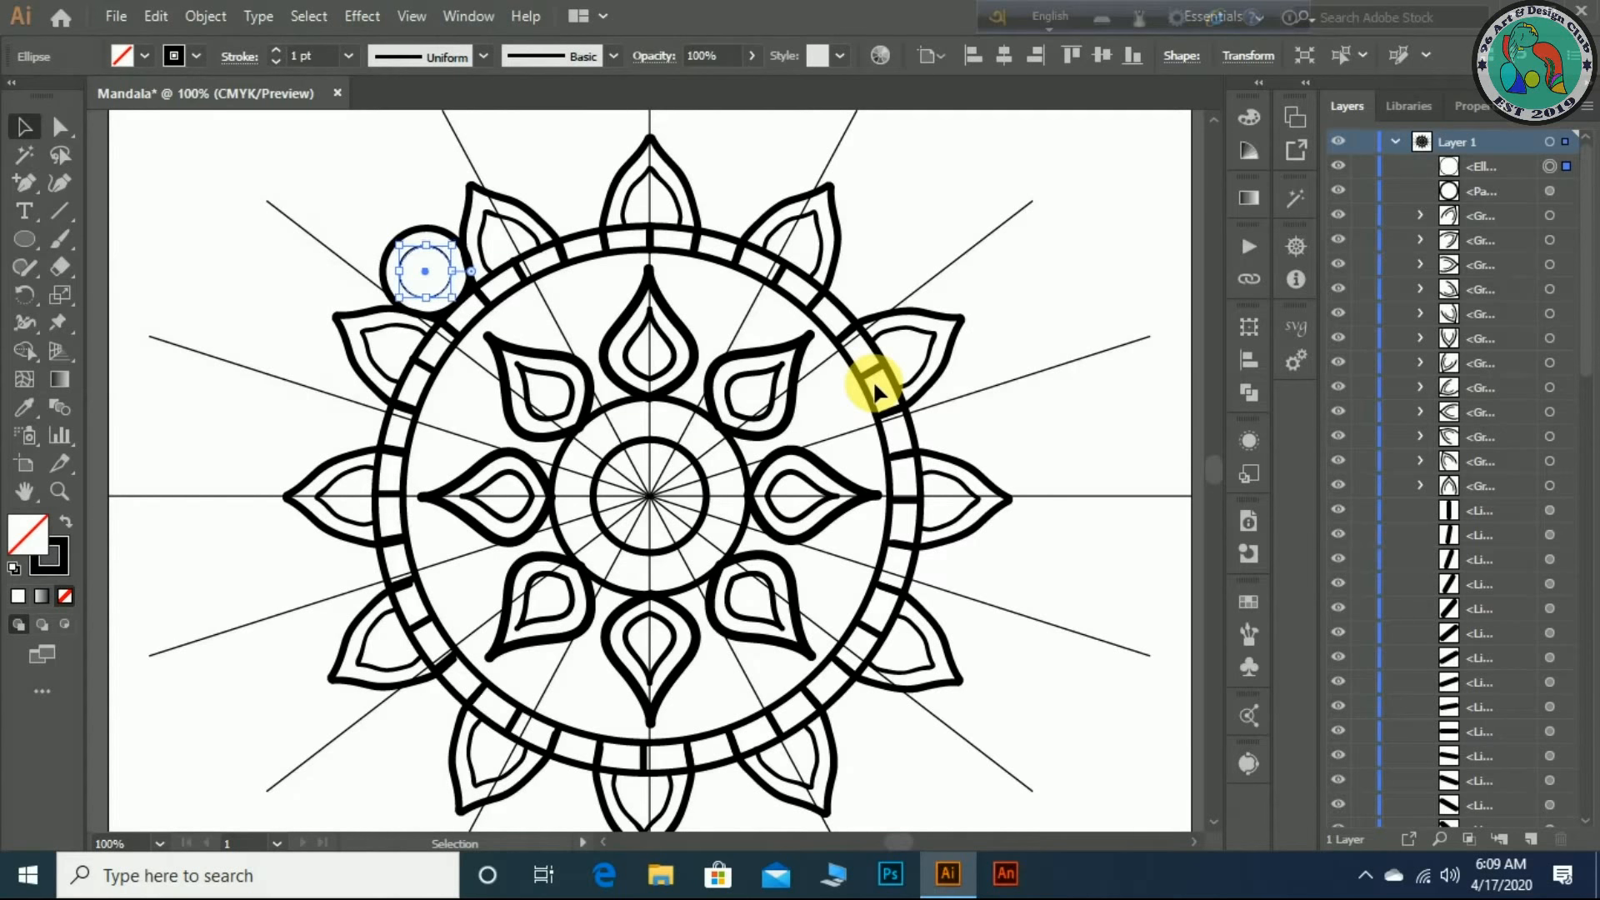
pyautogui.click(1020, 282)
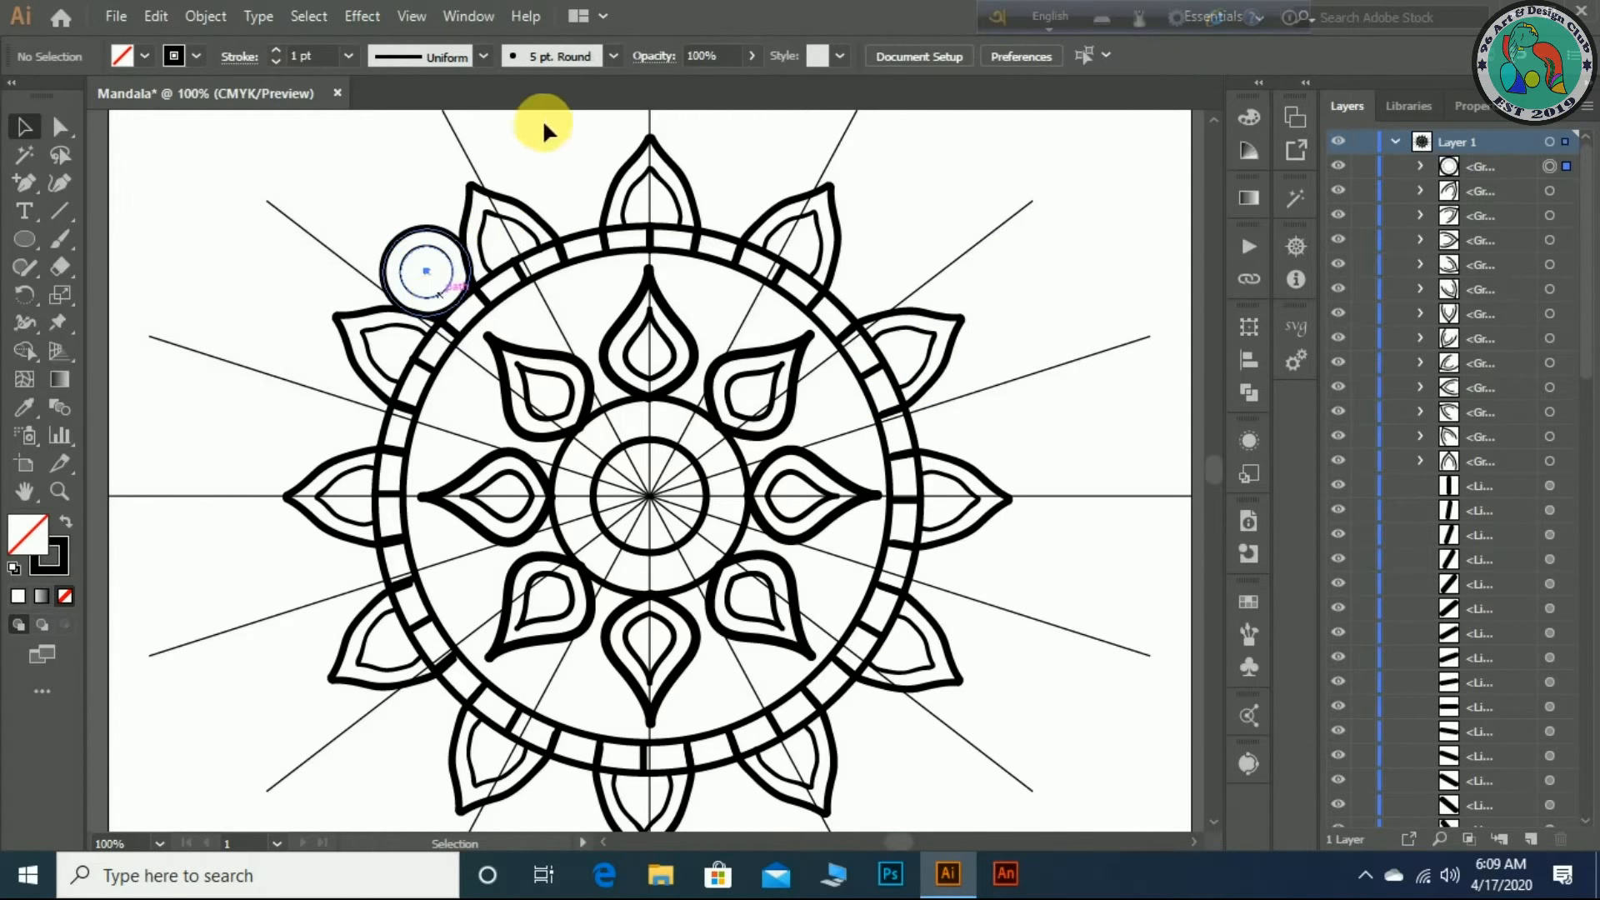
# - Apply the 5 pt. Round brush to the grouped circles and reselect the group
pyautogui.click(613, 56)
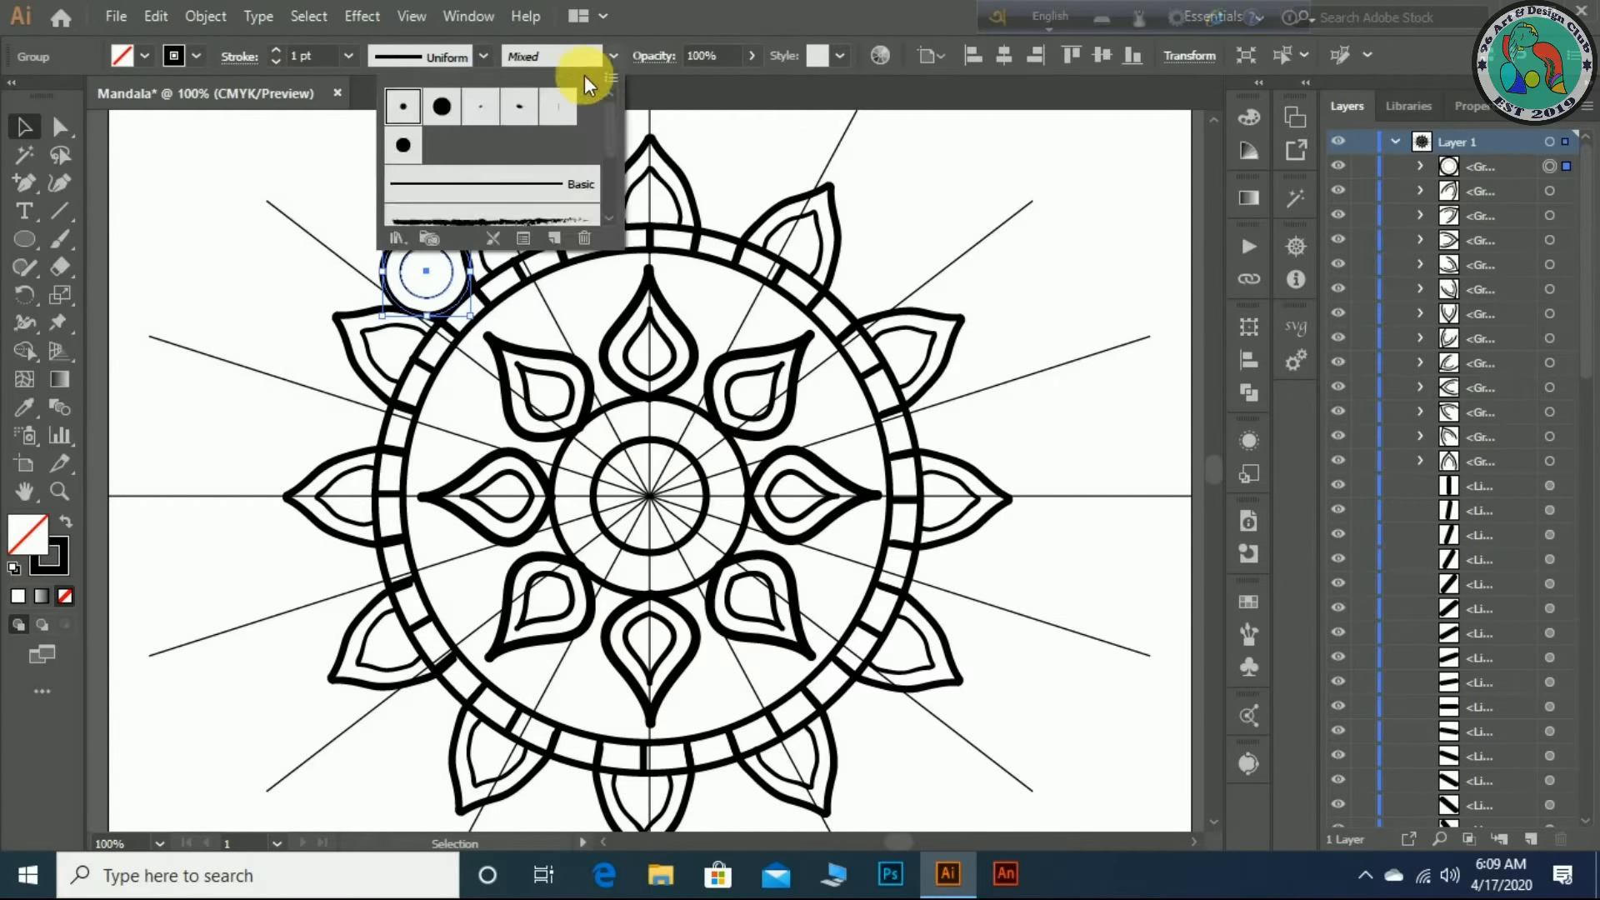
pyautogui.click(417, 110)
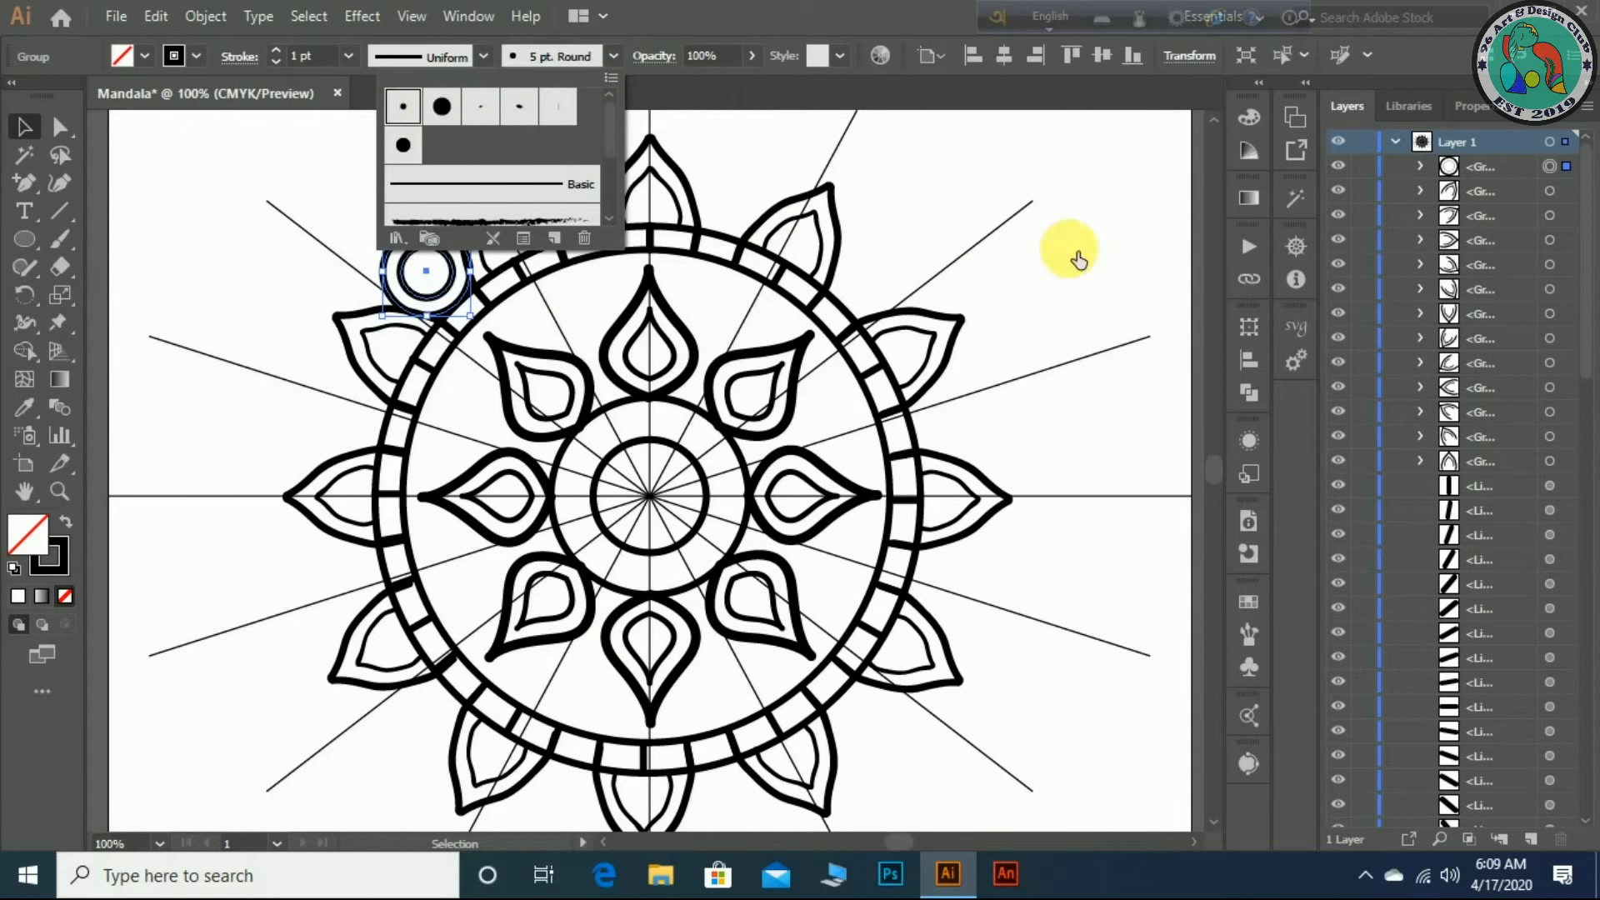
pyautogui.click(1071, 250)
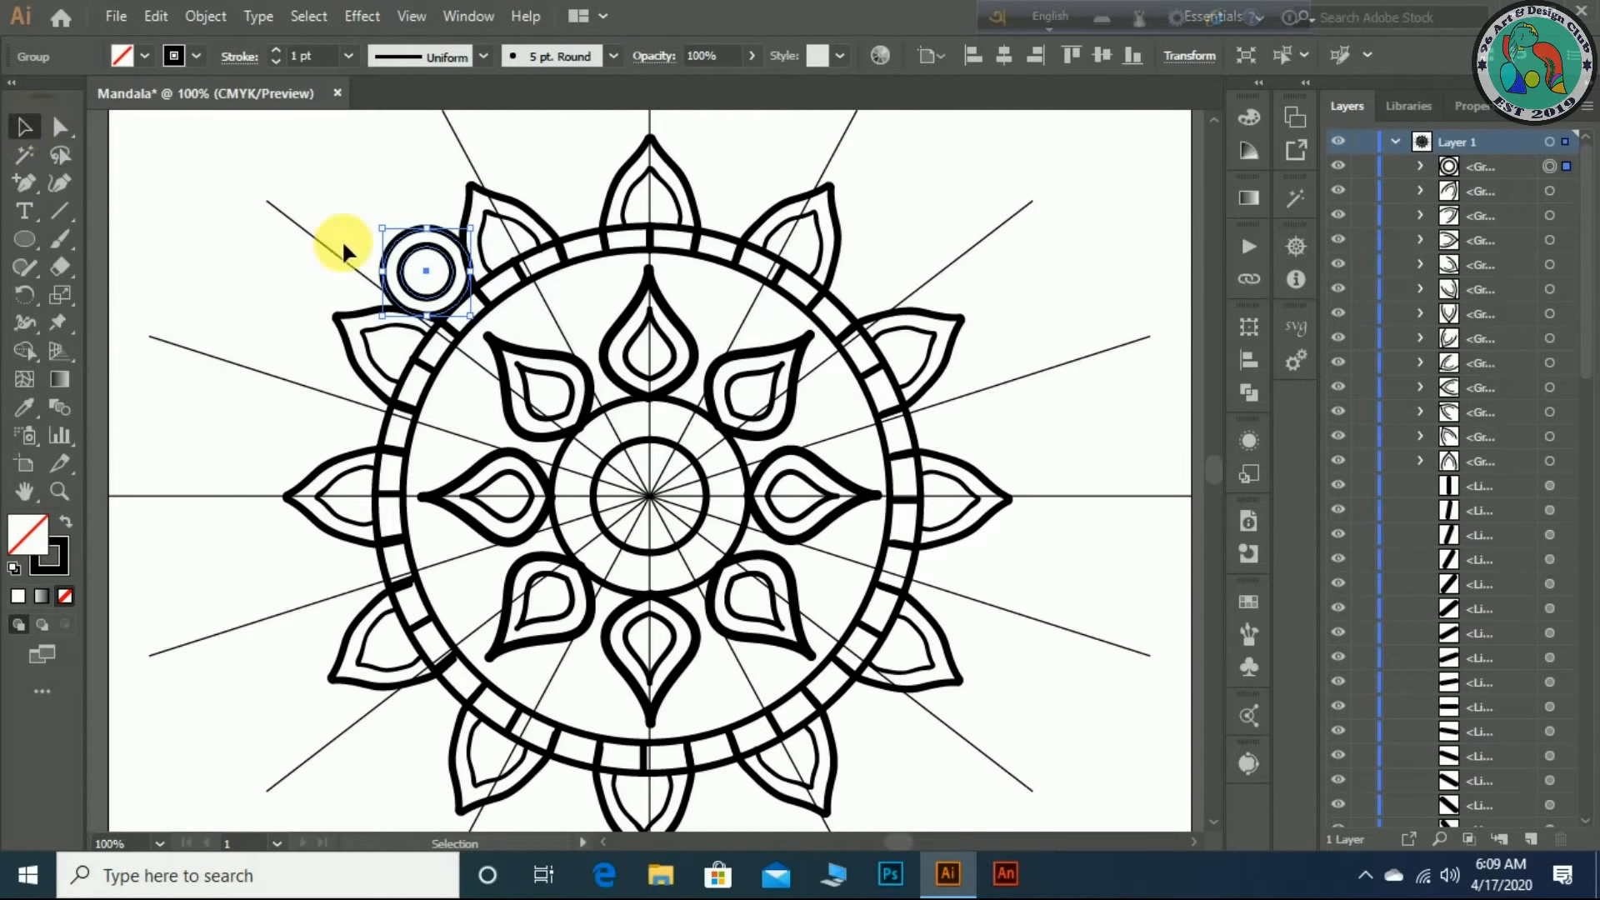
pyautogui.moveTo(367, 209); pyautogui.dragTo(421, 275)
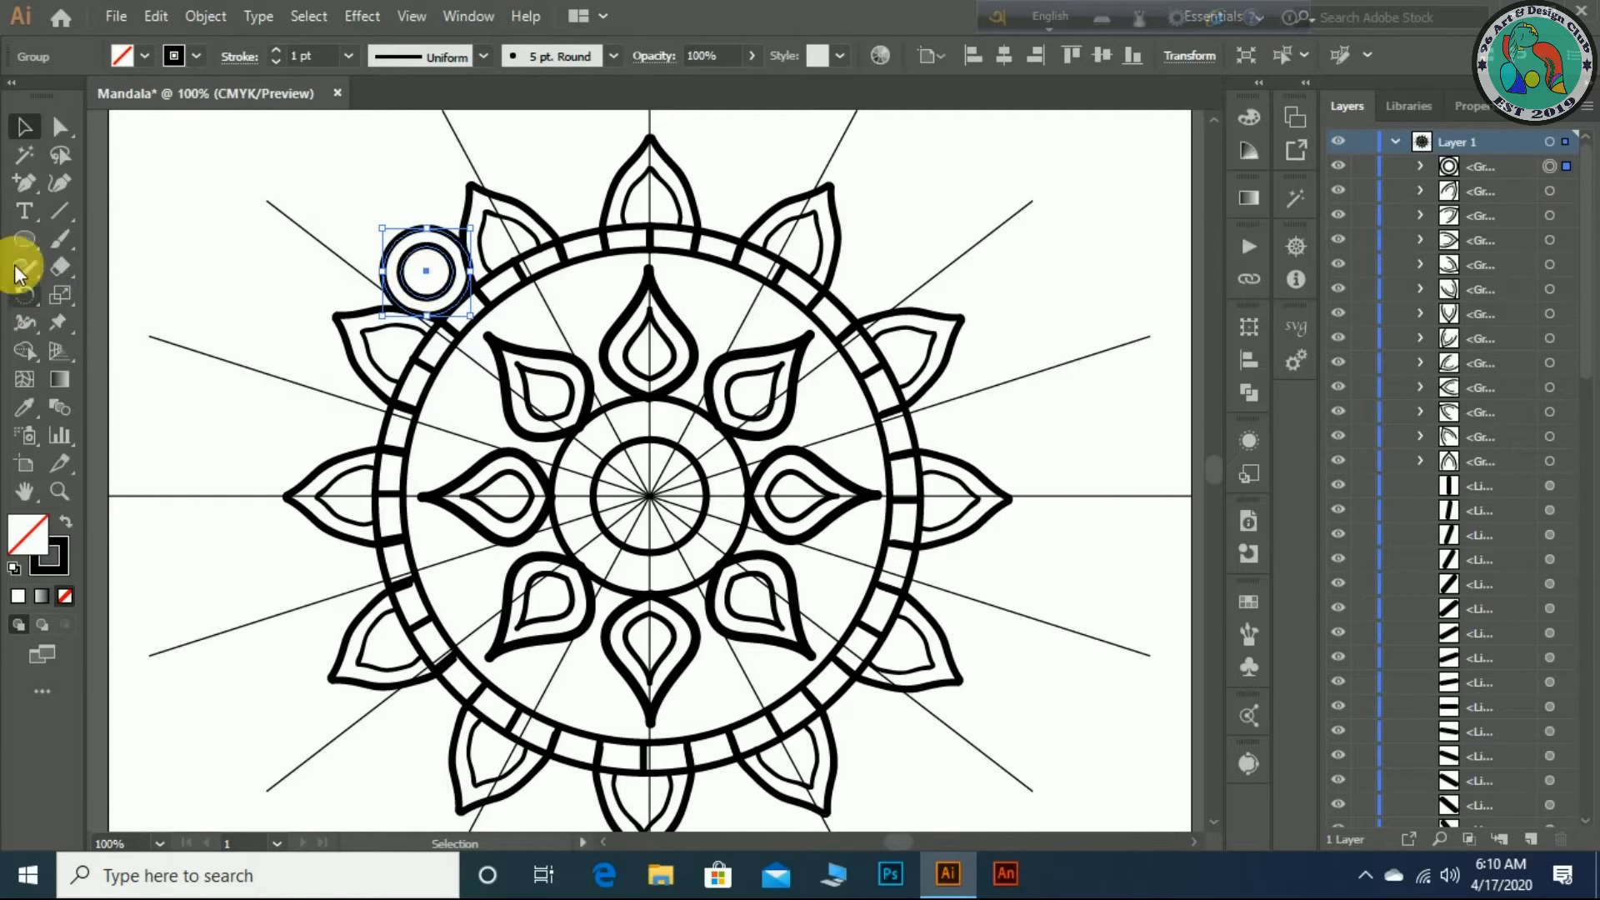
# - Copy the double-circle group around the mandala centre at 30° intervals until every gap between the outer petals is filled
pyautogui.click(30, 292)
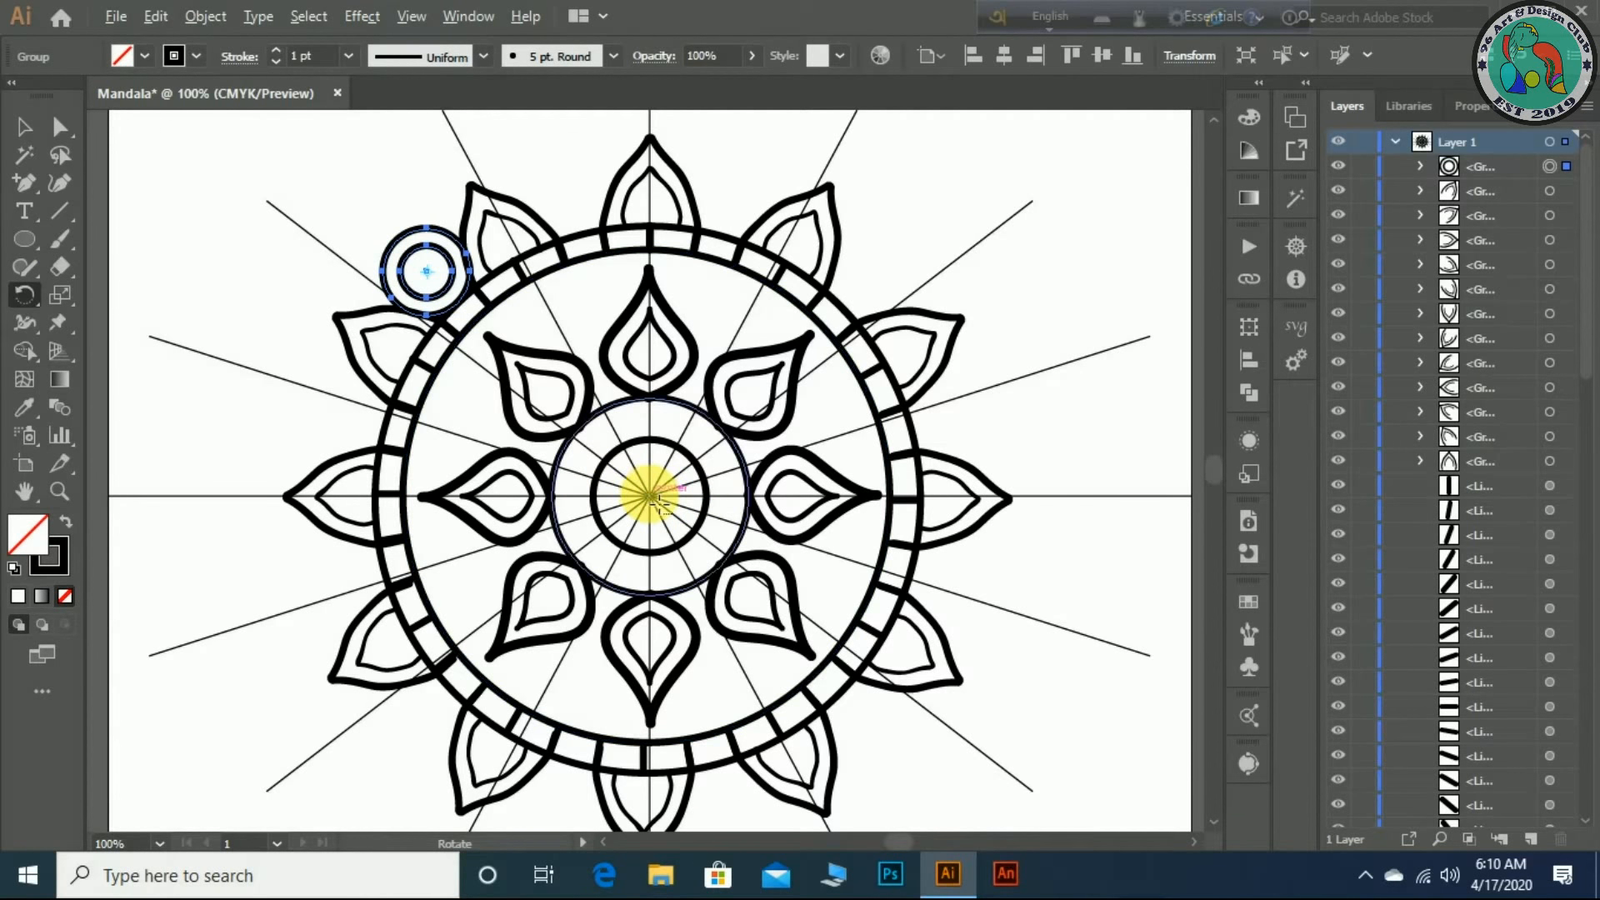
pyautogui.keyDown('alt'); pyautogui.click(655, 495); pyautogui.keyUp('alt')
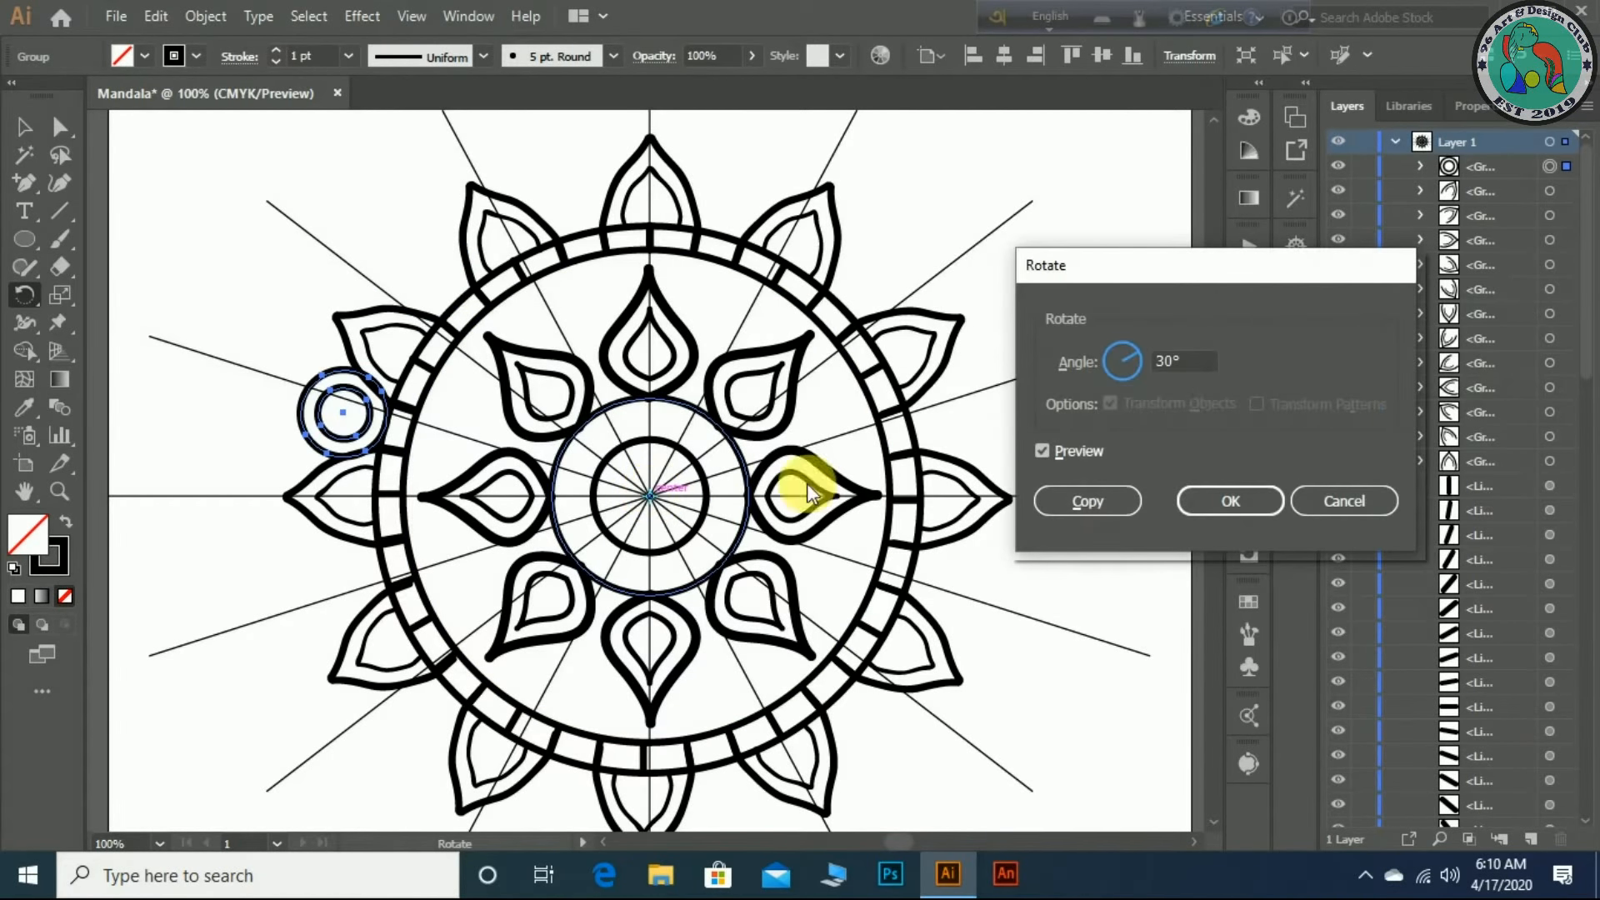
pyautogui.click(1111, 503)
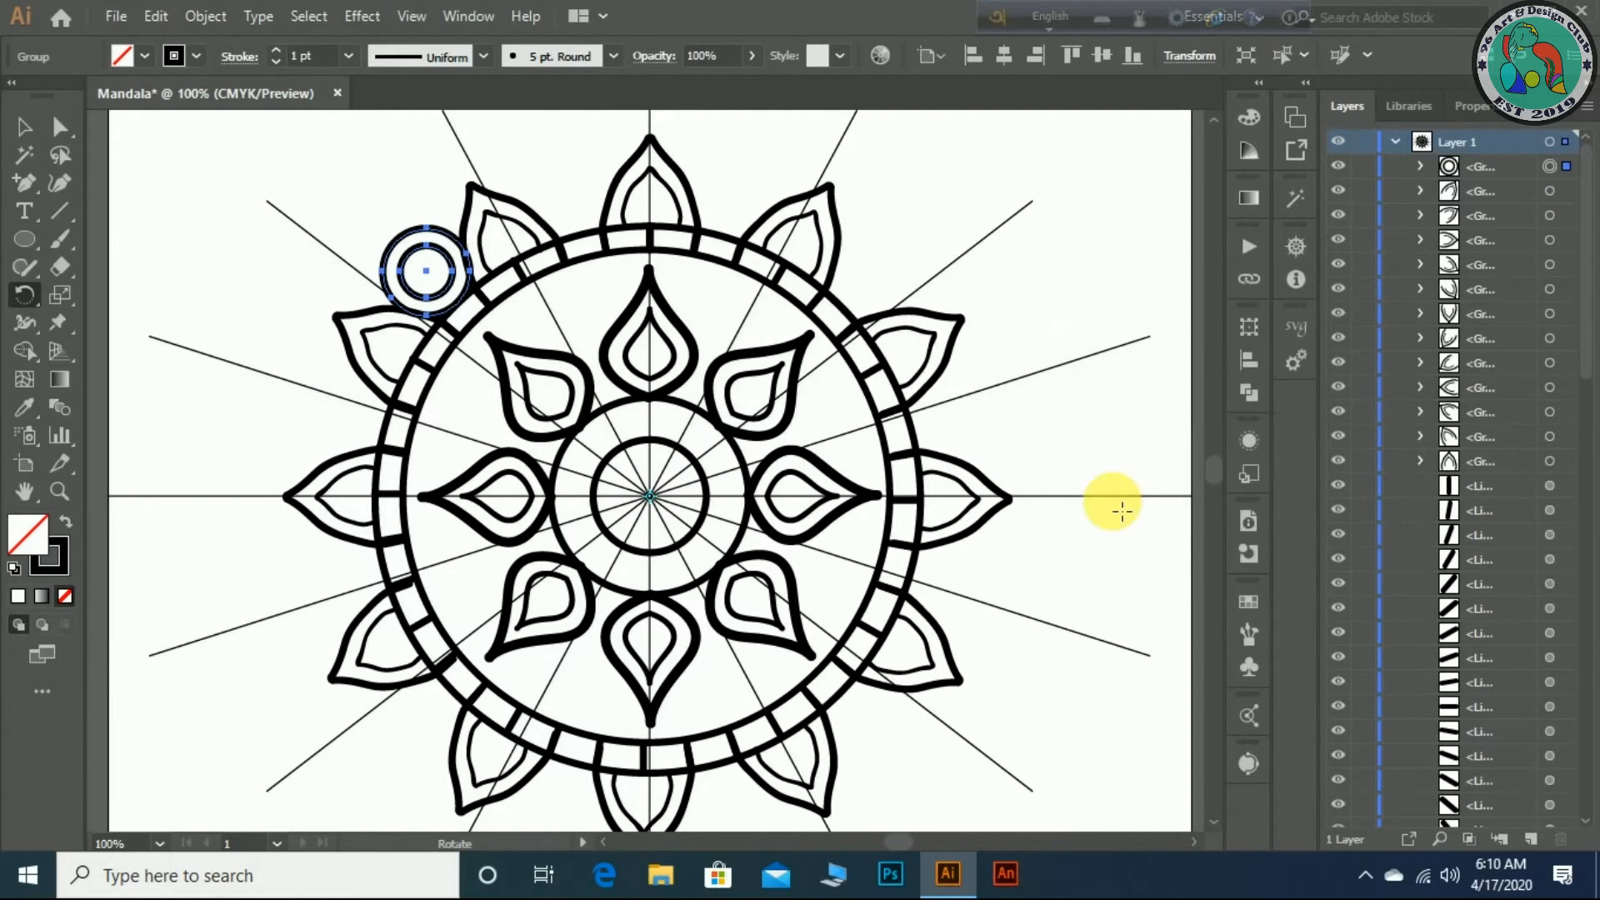
pyautogui.hotkey('ctrl', 'd')
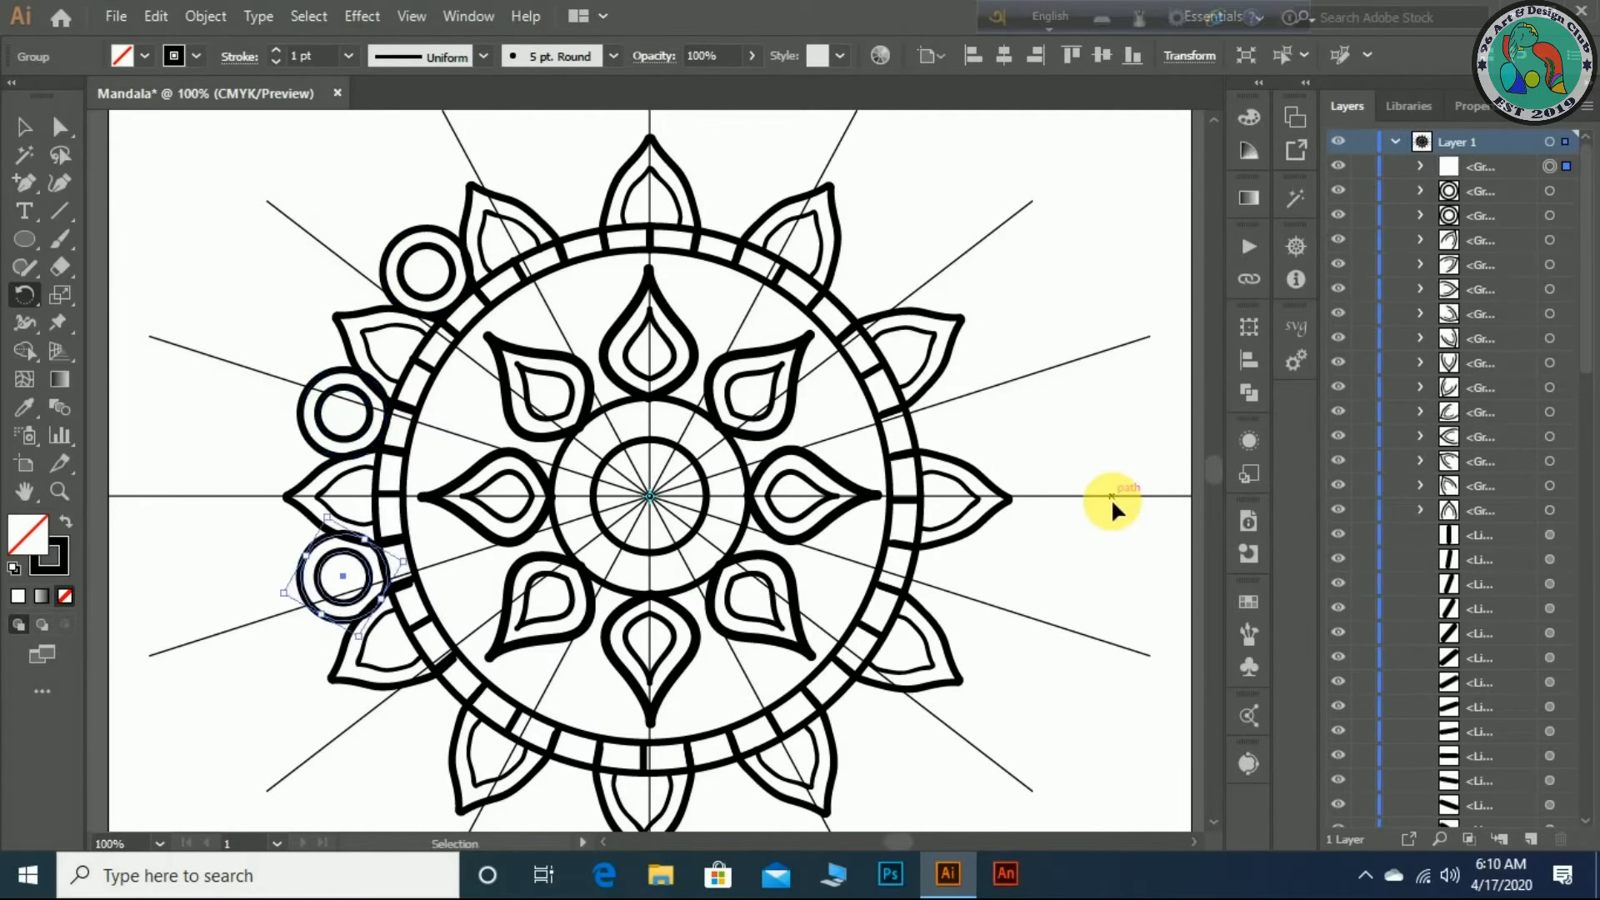
pyautogui.hotkey('ctrl', 'd')
pyautogui.hotkey('ctrl', 'd')
pyautogui.hotkey('ctrl', 'd')
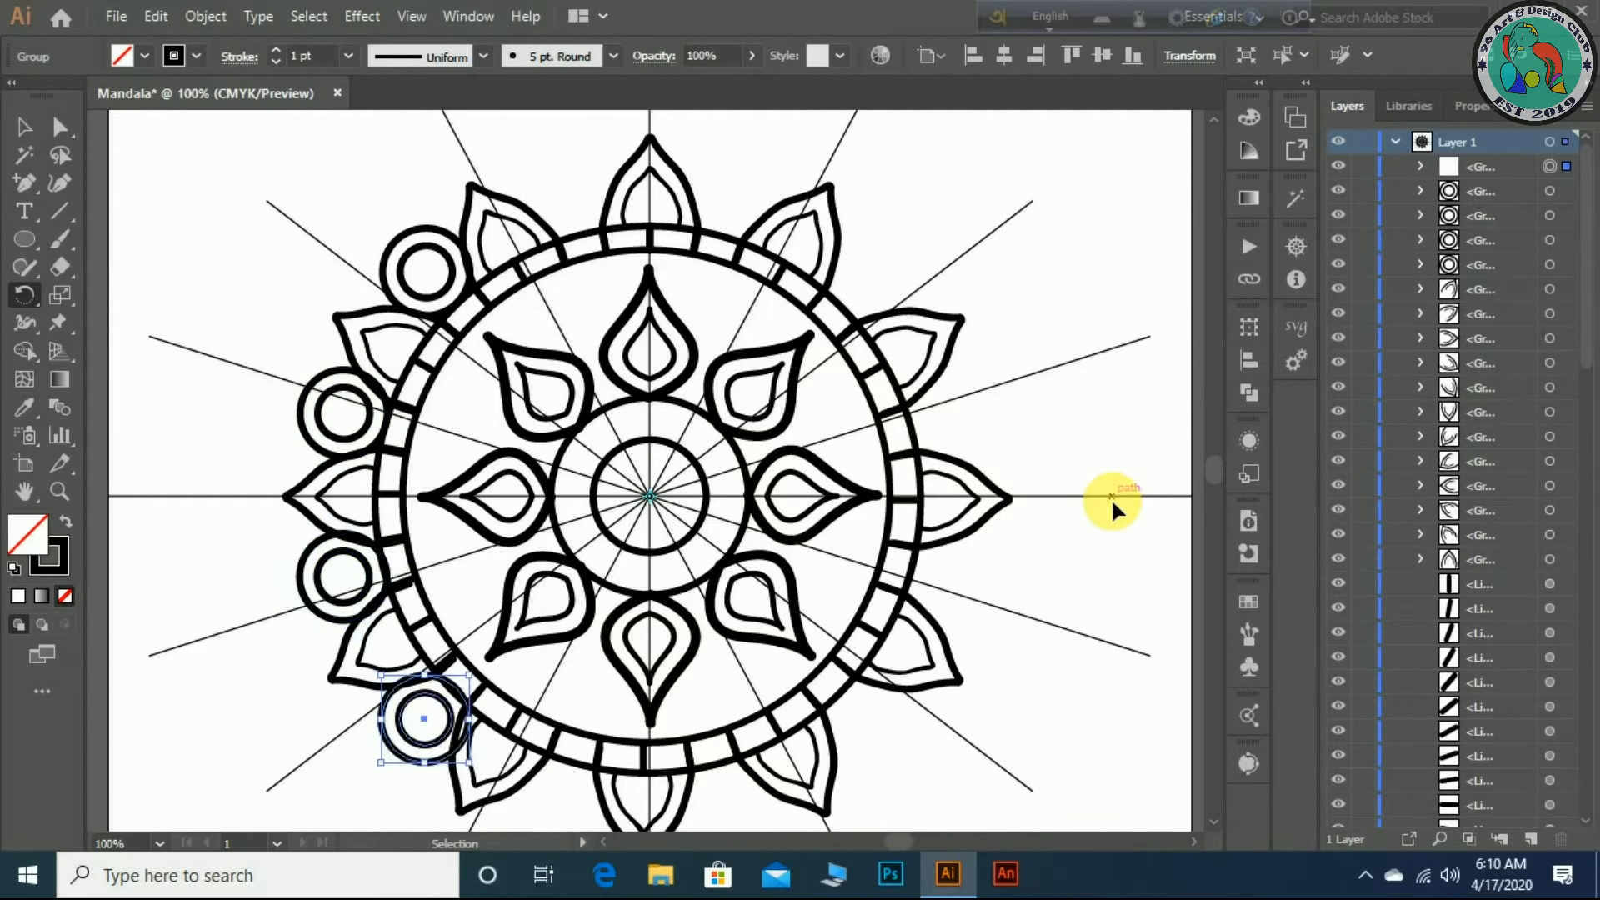
pyautogui.hotkey('ctrl', 'd')
pyautogui.hotkey('ctrl', 'd')
pyautogui.hotkey('ctrl', 'd')
pyautogui.hotkey('ctrl', 'd')
pyautogui.hotkey('ctrl', 'd')
pyautogui.hotkey('ctrl', 'd')
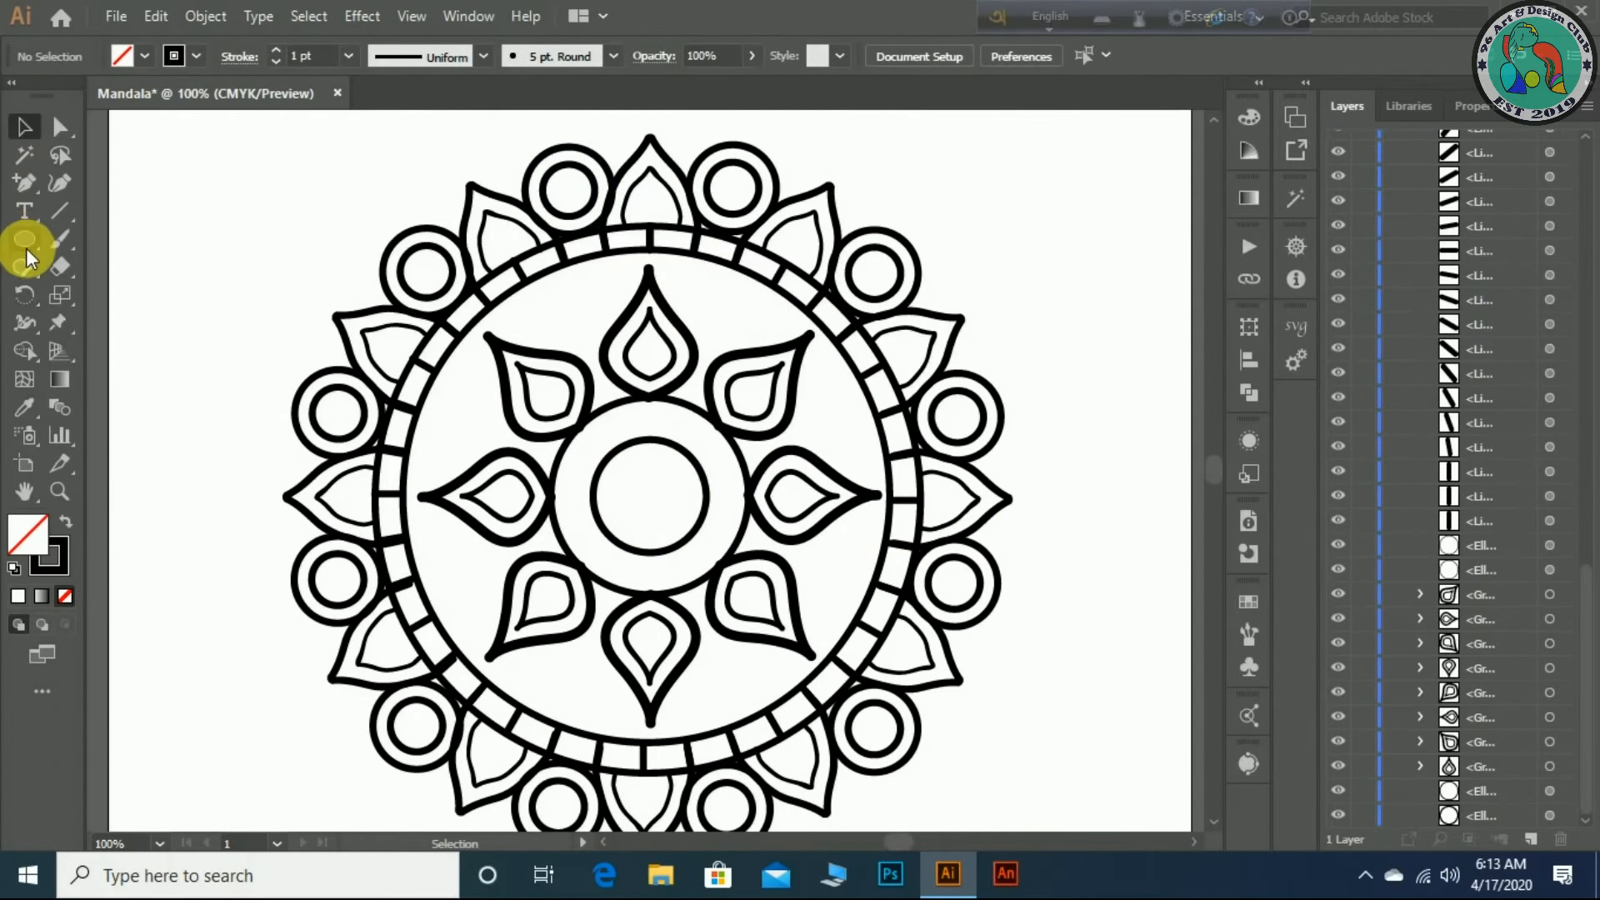
# - Draw a small concentric circle inside the innermost ring at the mandala centre and apply the 5 pt. Round brush to it
pyautogui.click(25, 241)
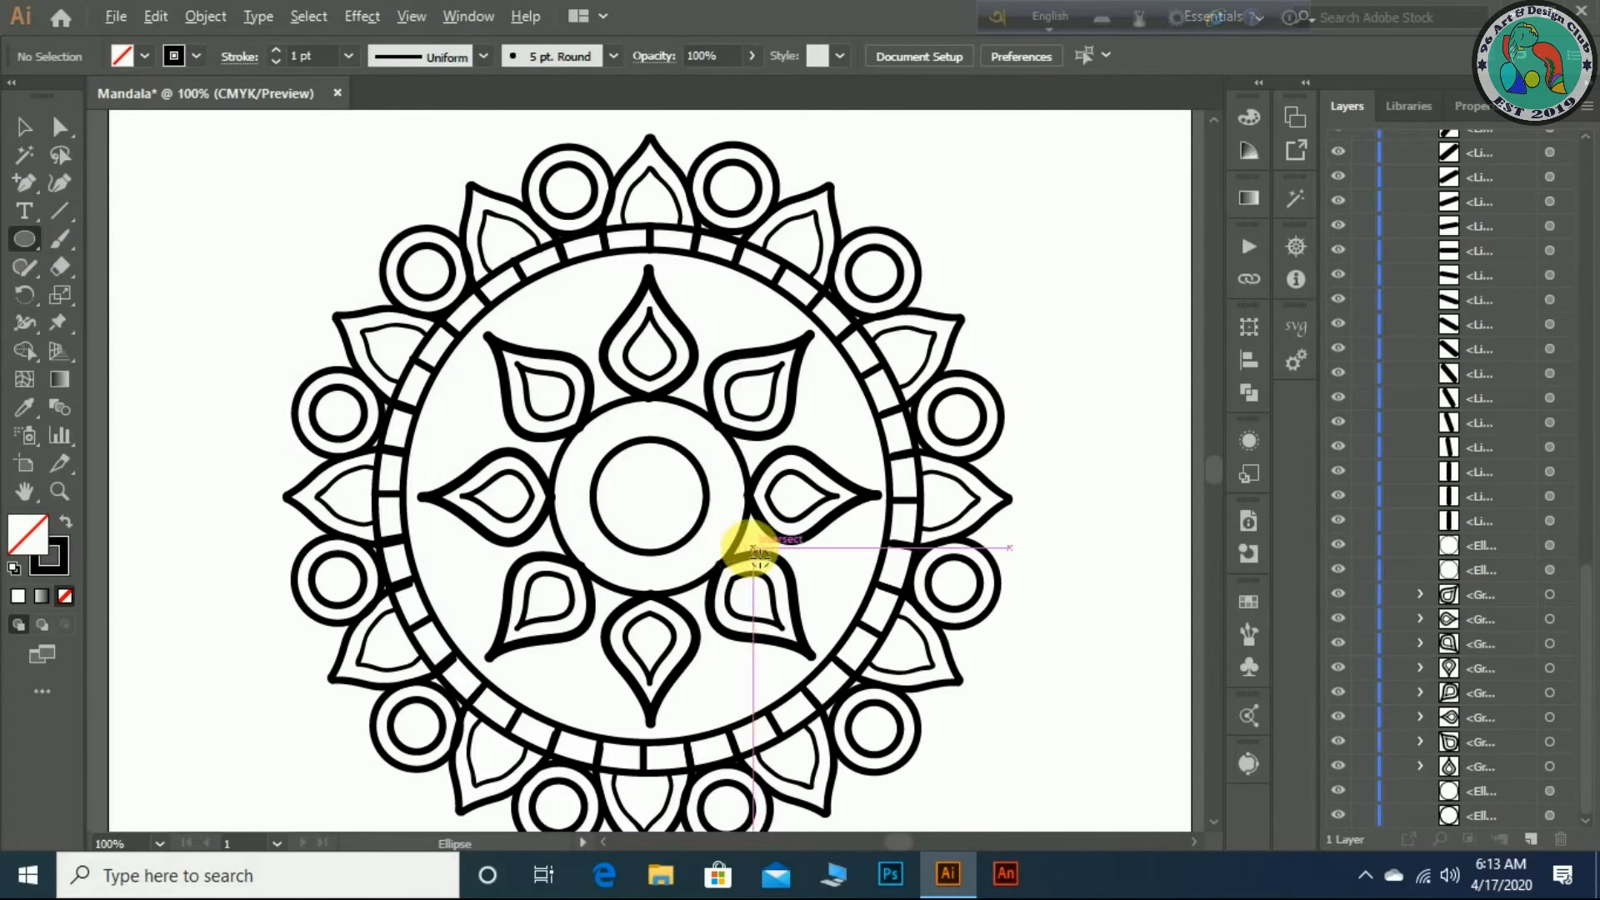
pyautogui.moveTo(662, 505); pyautogui.dragTo(692, 535)
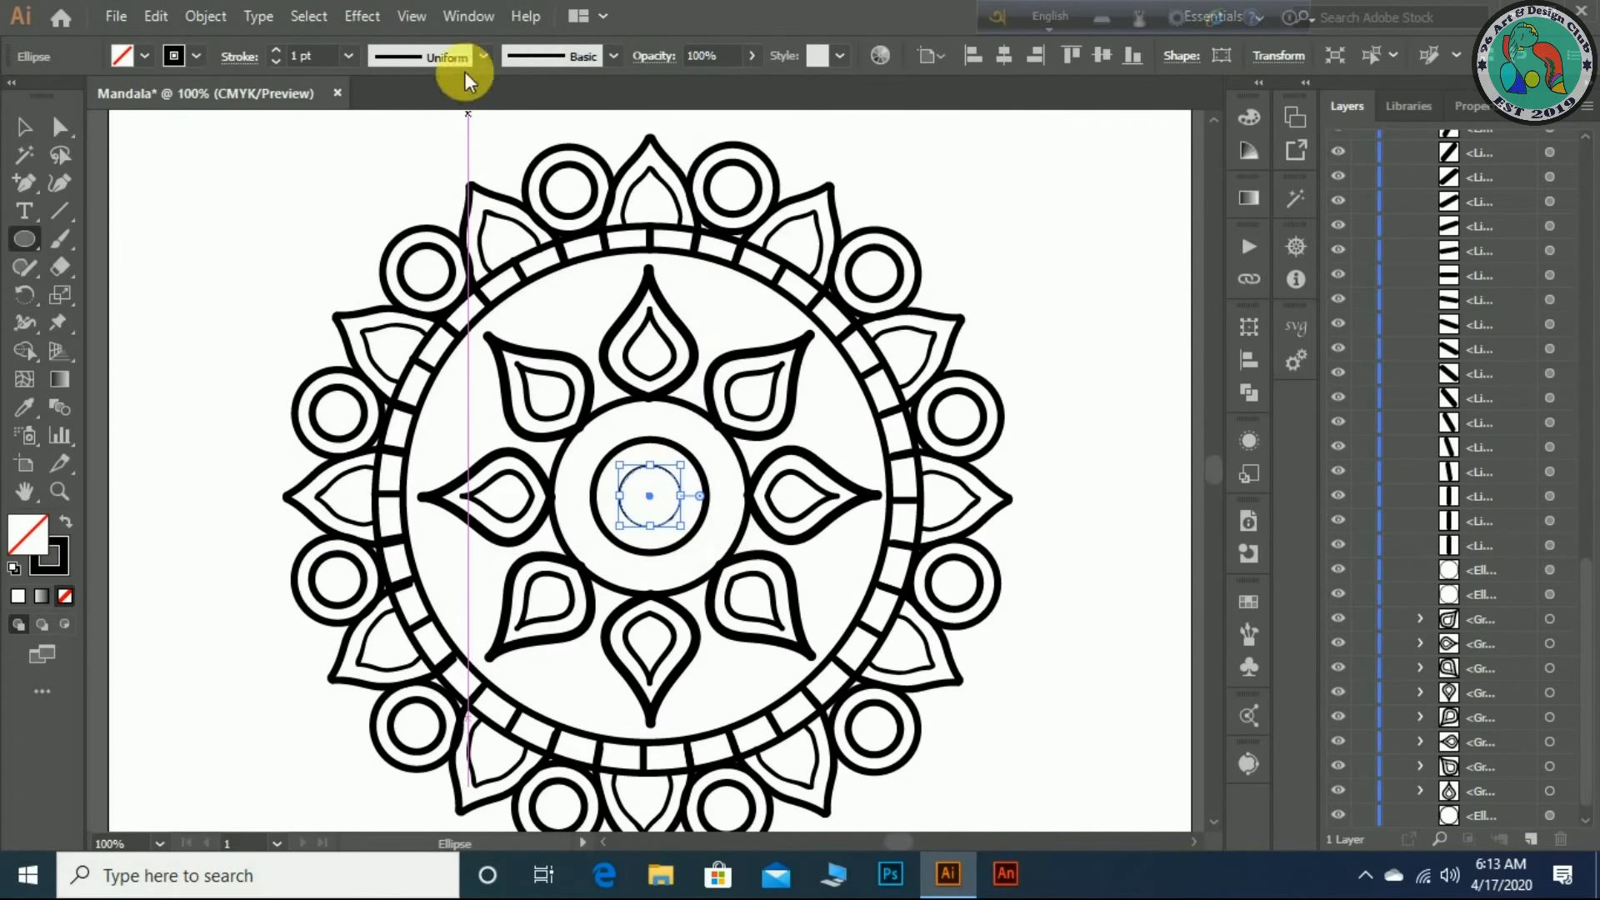
pyautogui.click(614, 55)
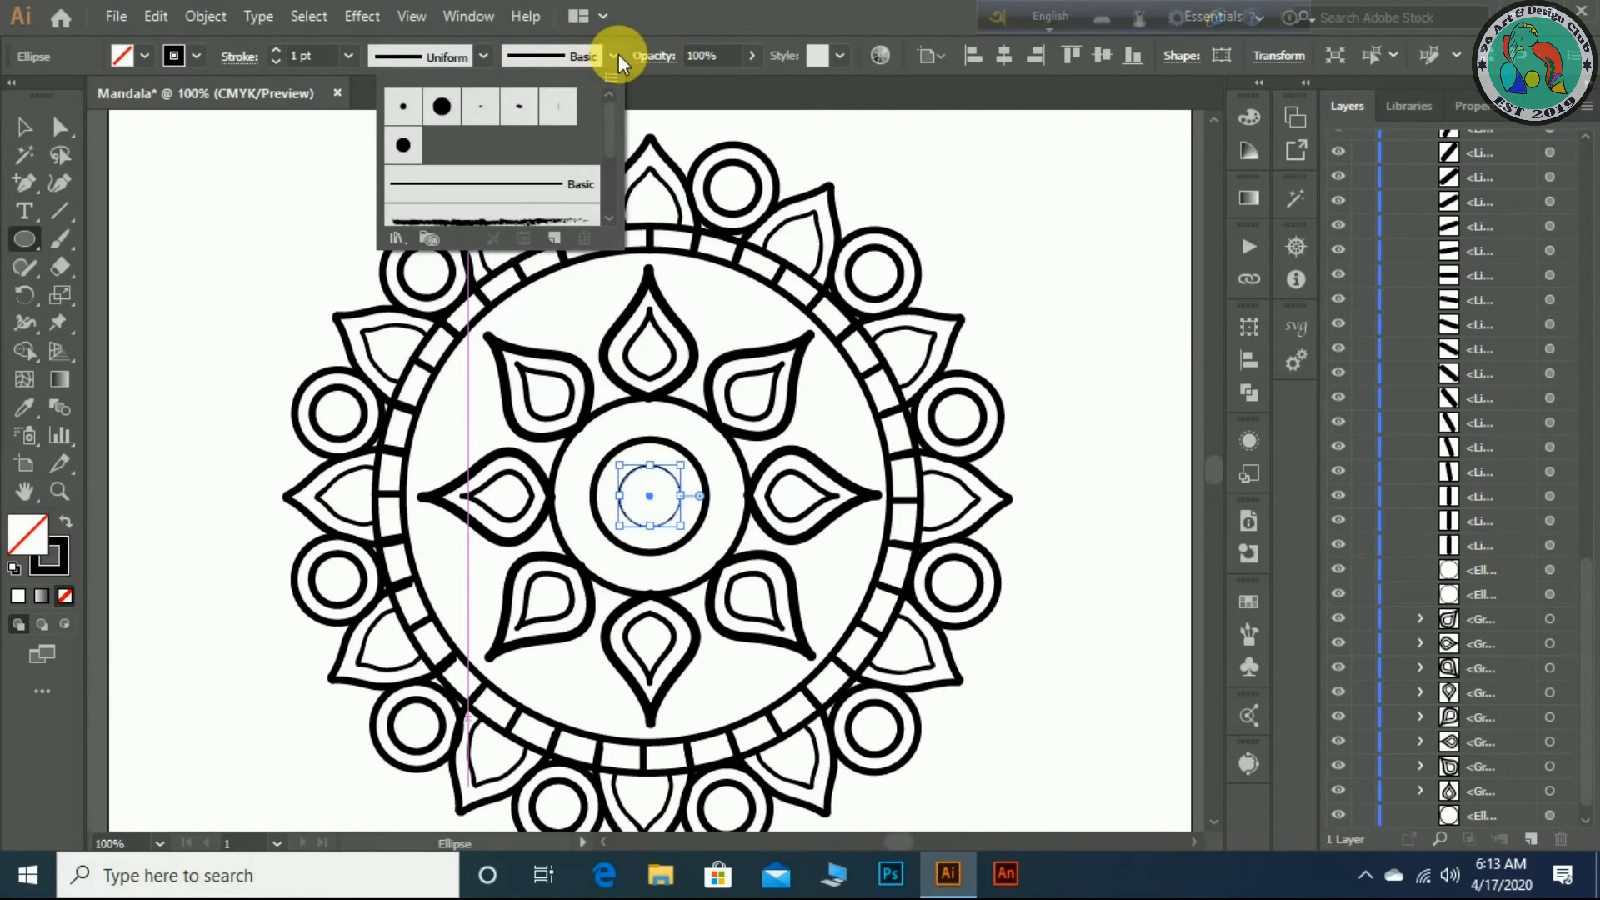
pyautogui.click(416, 122)
pyautogui.click(1113, 314)
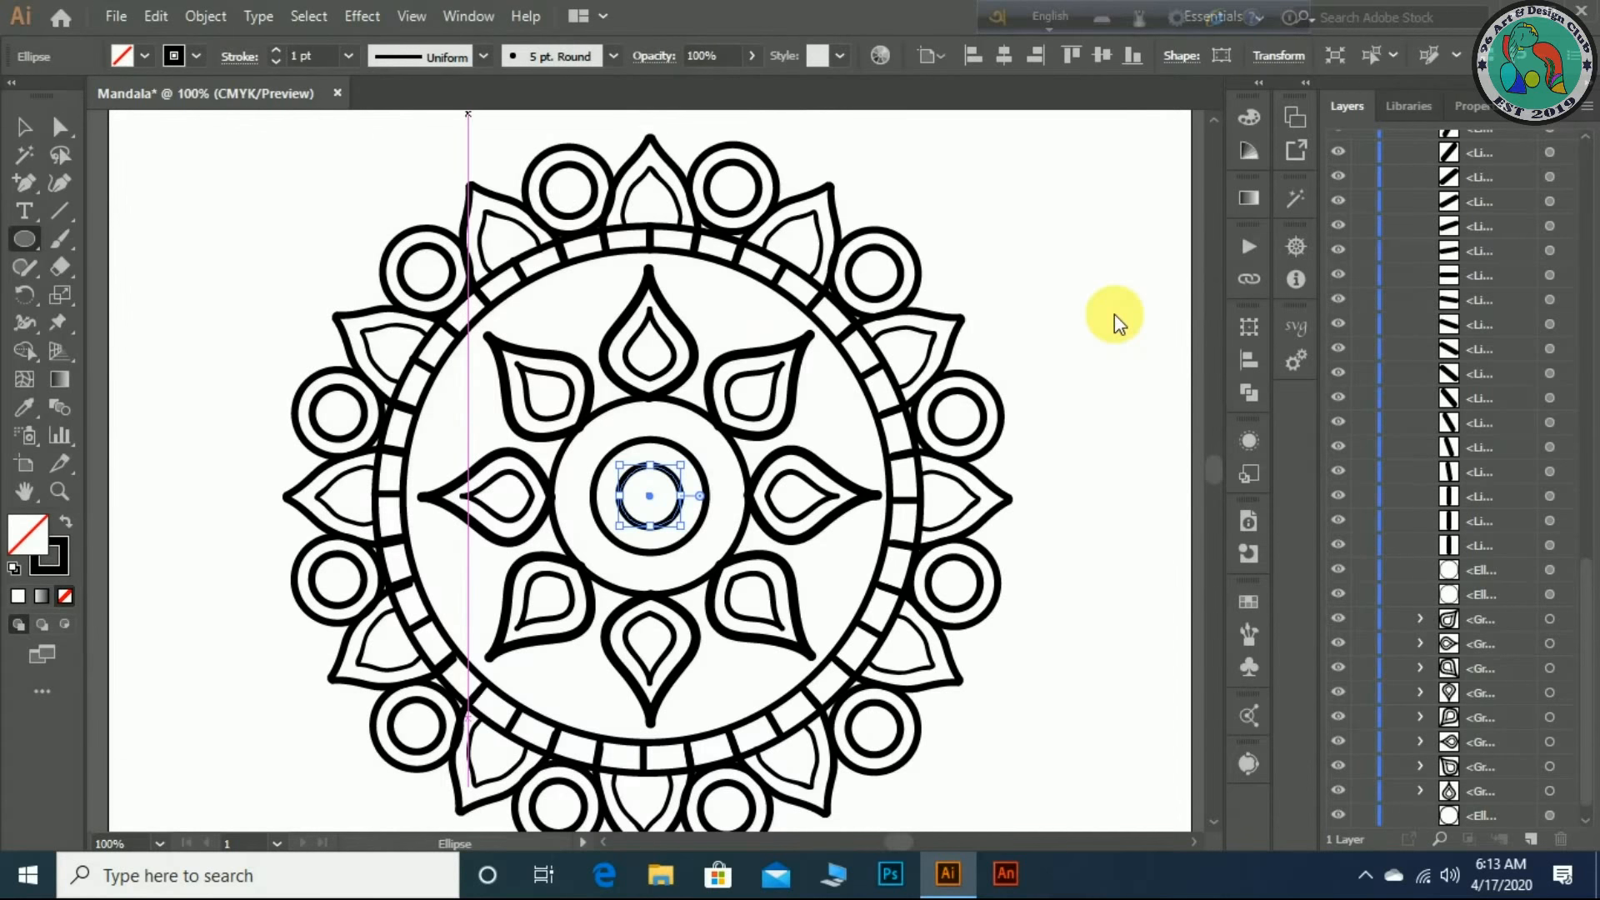
pyautogui.click(29, 128)
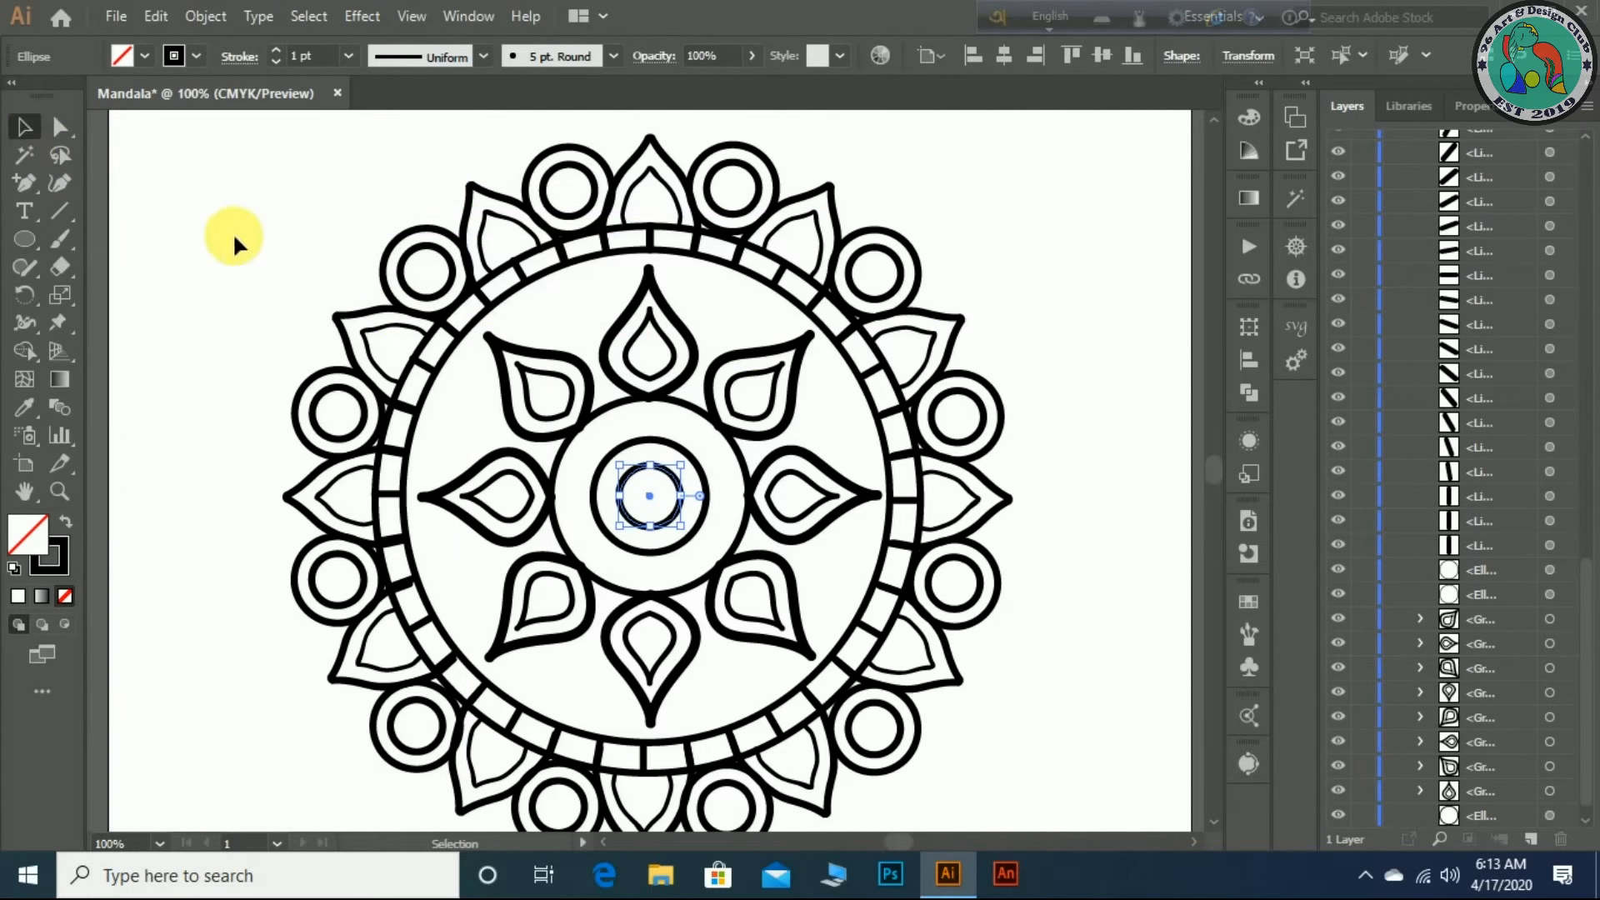
pyautogui.click(233, 235)
pyautogui.scroll(-1, 233, 236)
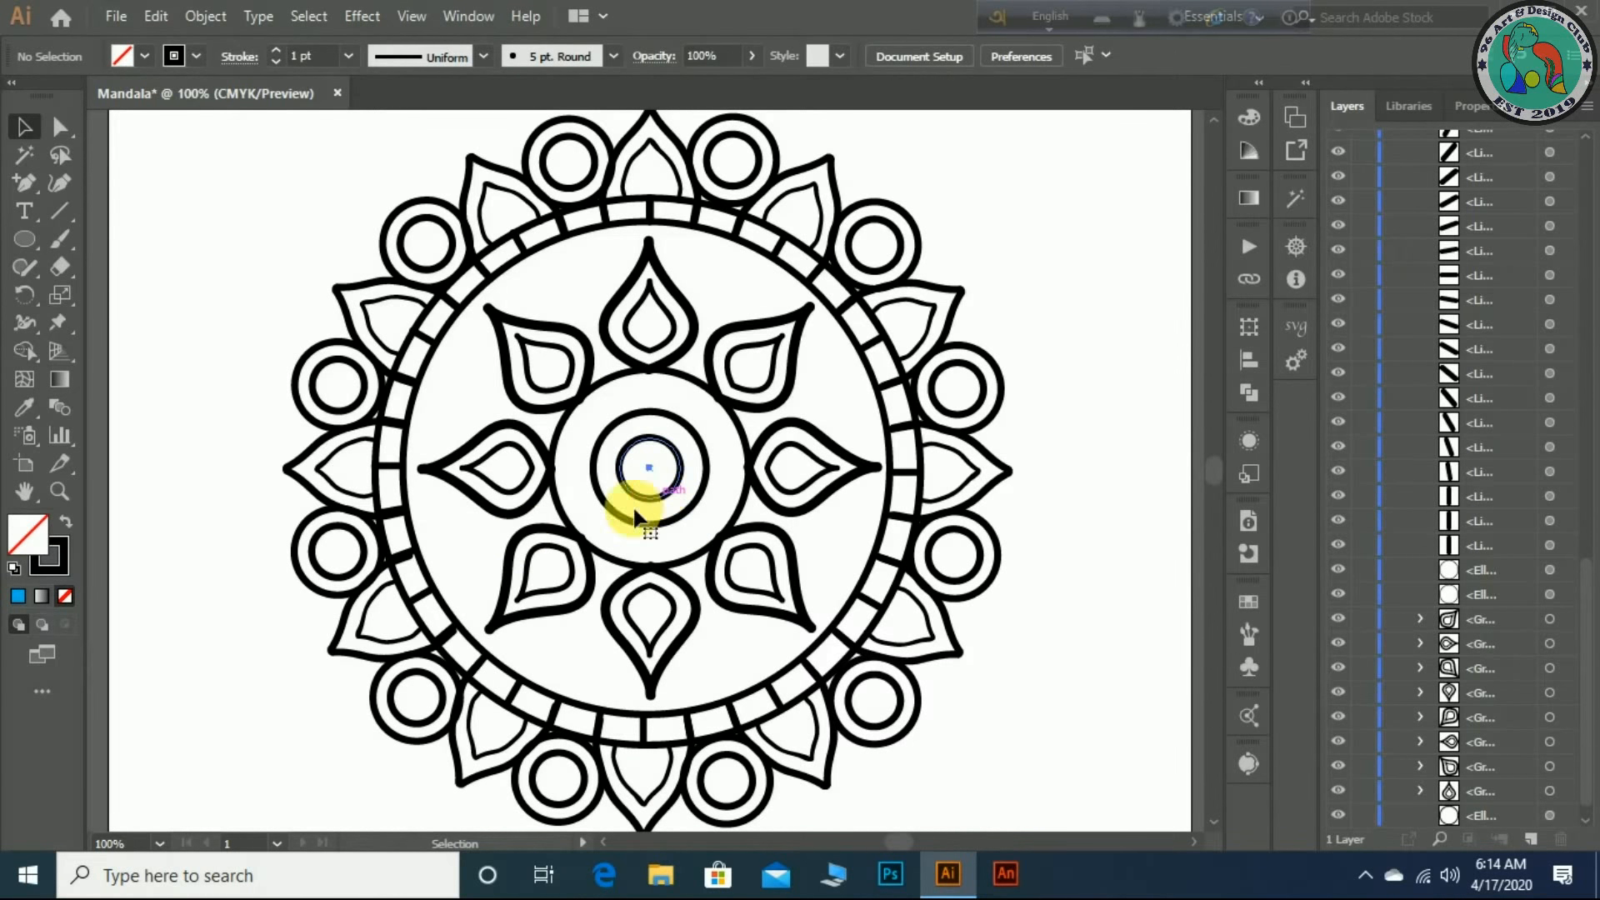
# - Fill the smallest centre circle with orange, hex D17C00
pyautogui.click(654, 492)
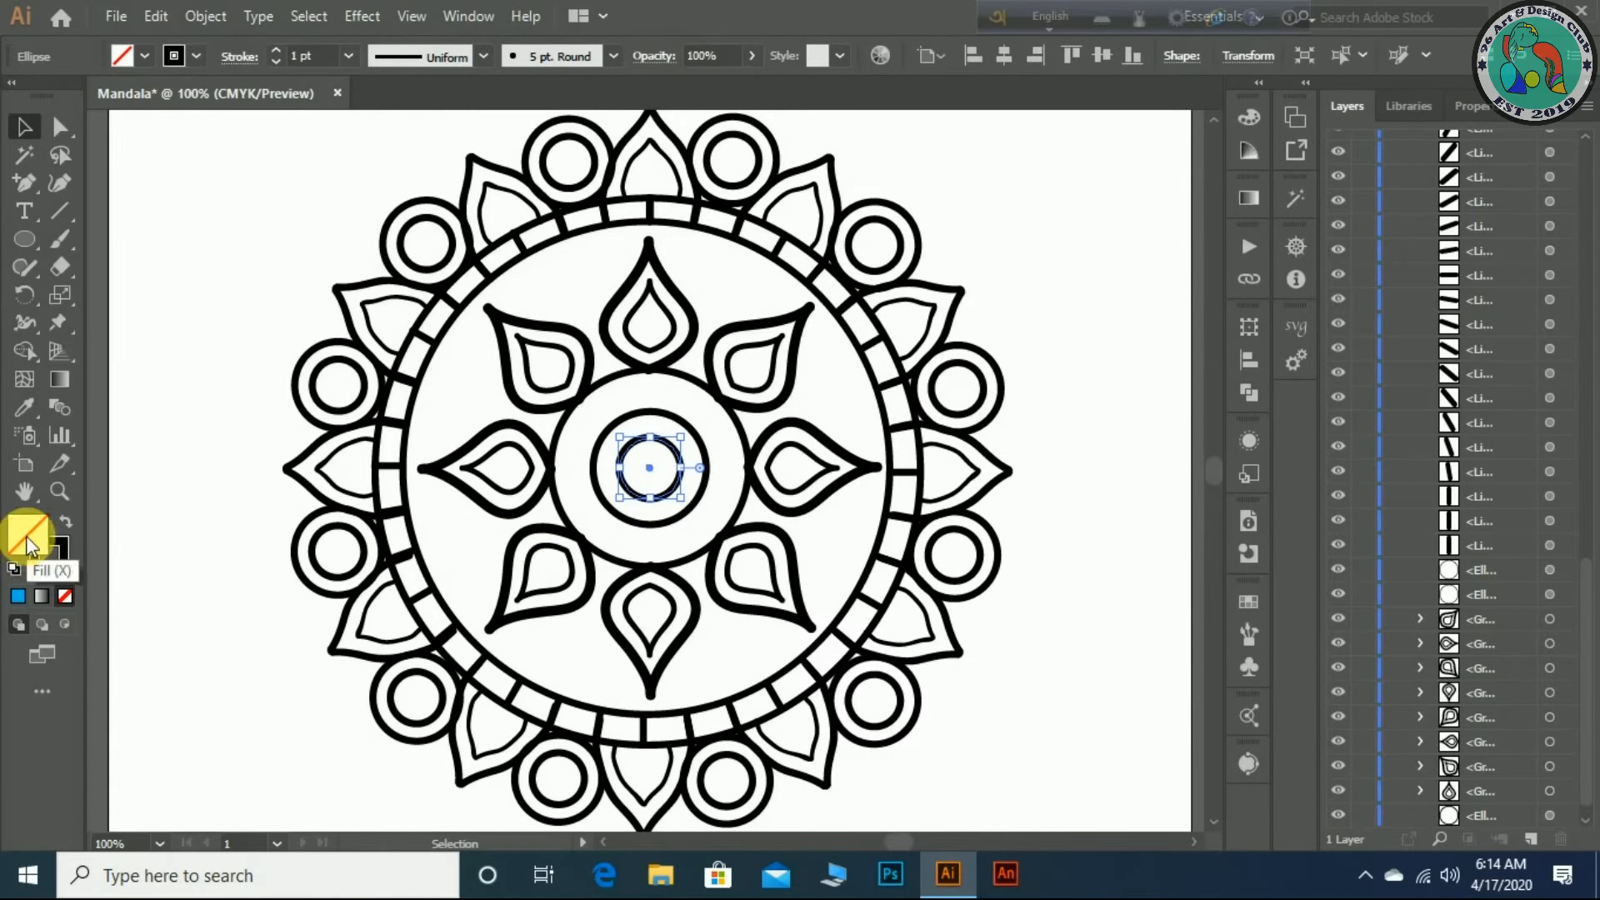
pyautogui.click(144, 57)
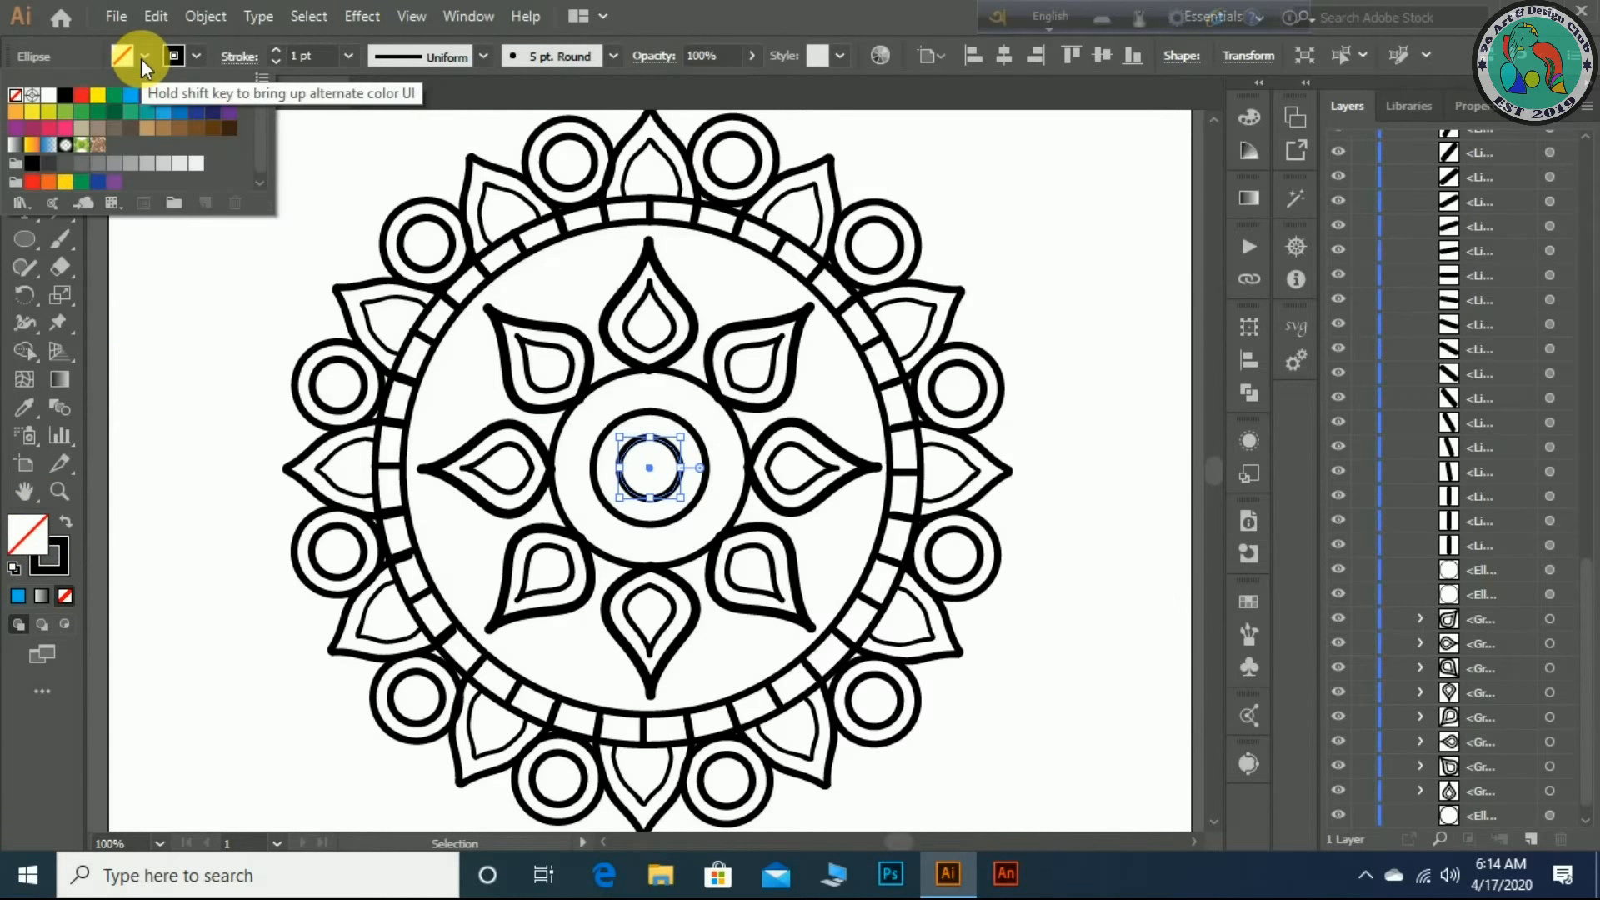
pyautogui.doubleClick(42, 560)
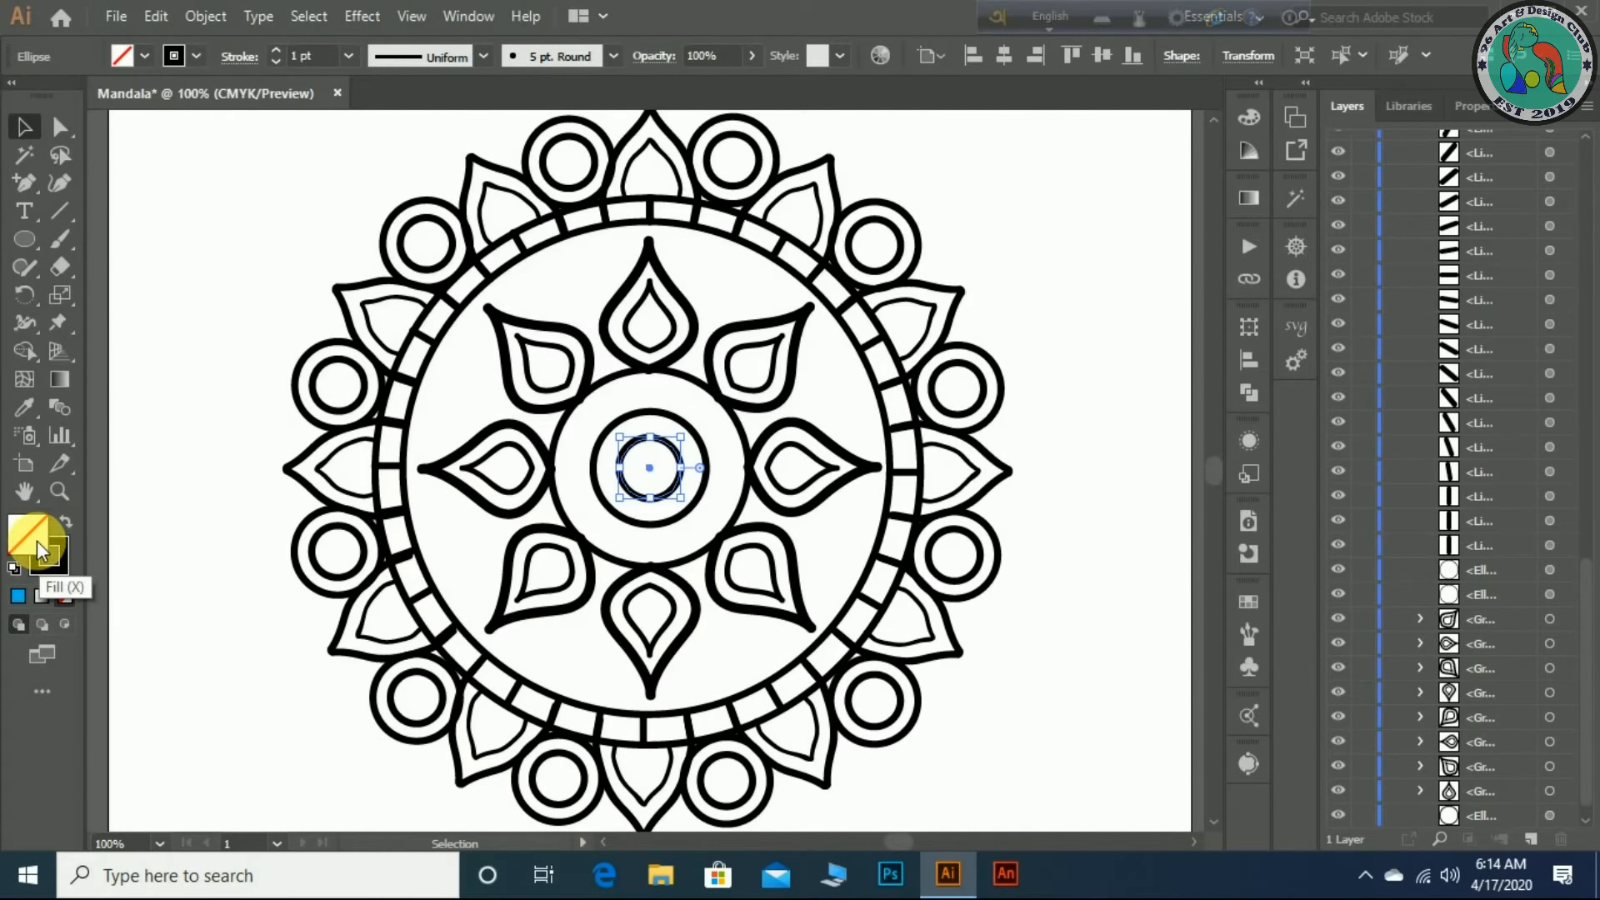
pyautogui.moveTo(1236, 550); pyautogui.dragTo(1242, 469)
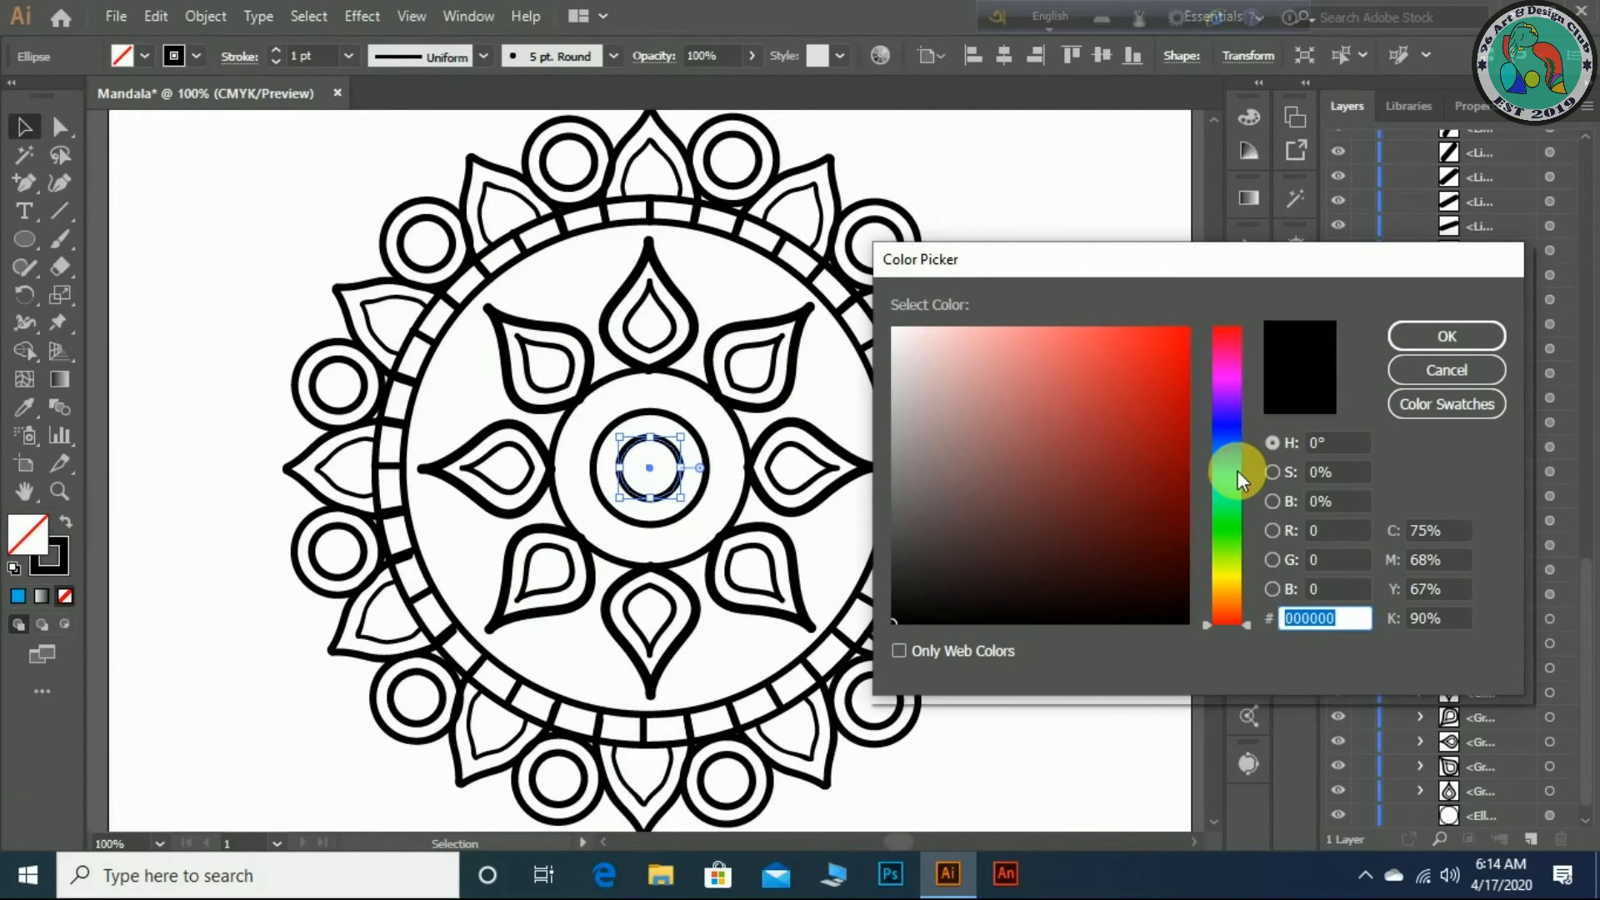
pyautogui.click(1171, 469)
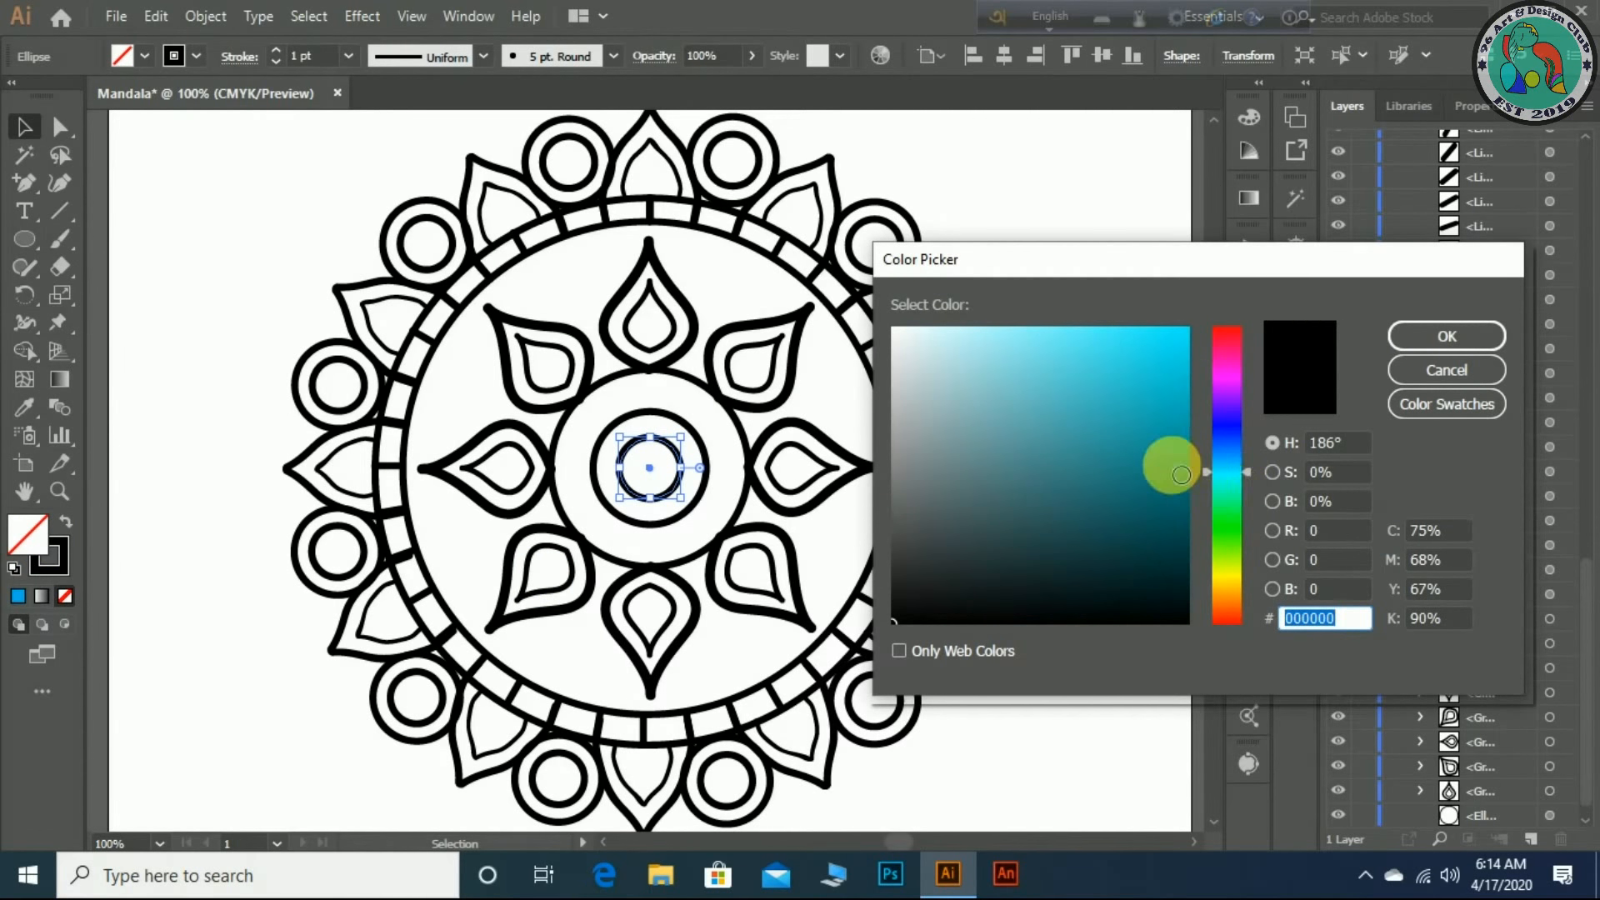
pyautogui.click(1226, 594)
pyautogui.moveTo(1189, 486)
pyautogui.mouseDown()
pyautogui.moveTo(1186, 393)
pyautogui.moveTo(1200, 389)
pyautogui.mouseUp()
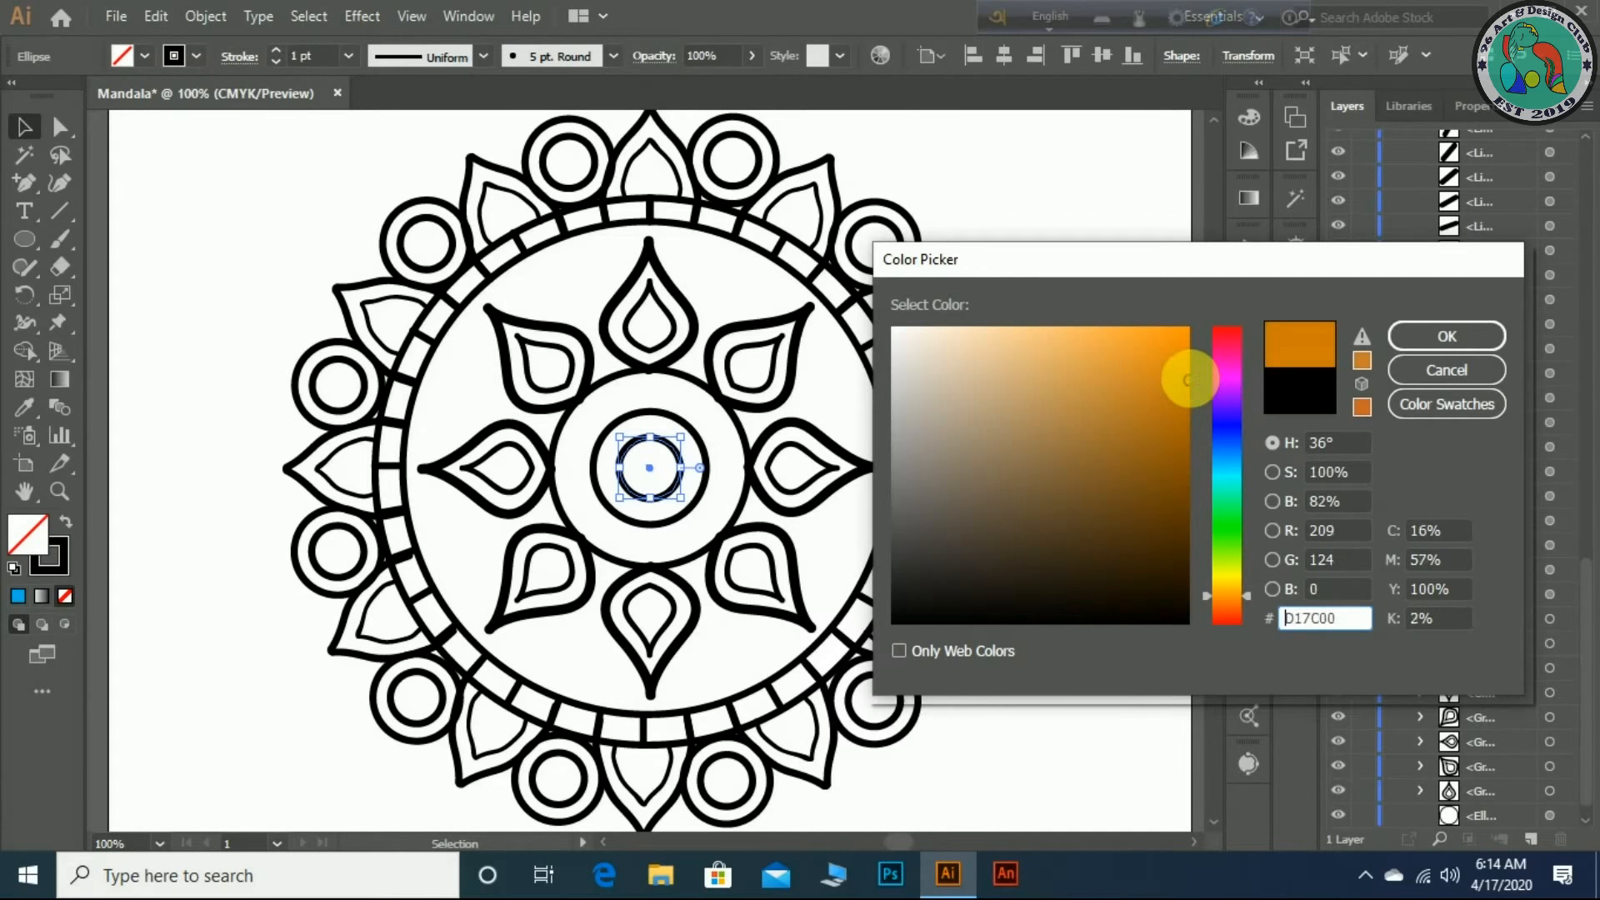
pyautogui.click(1428, 332)
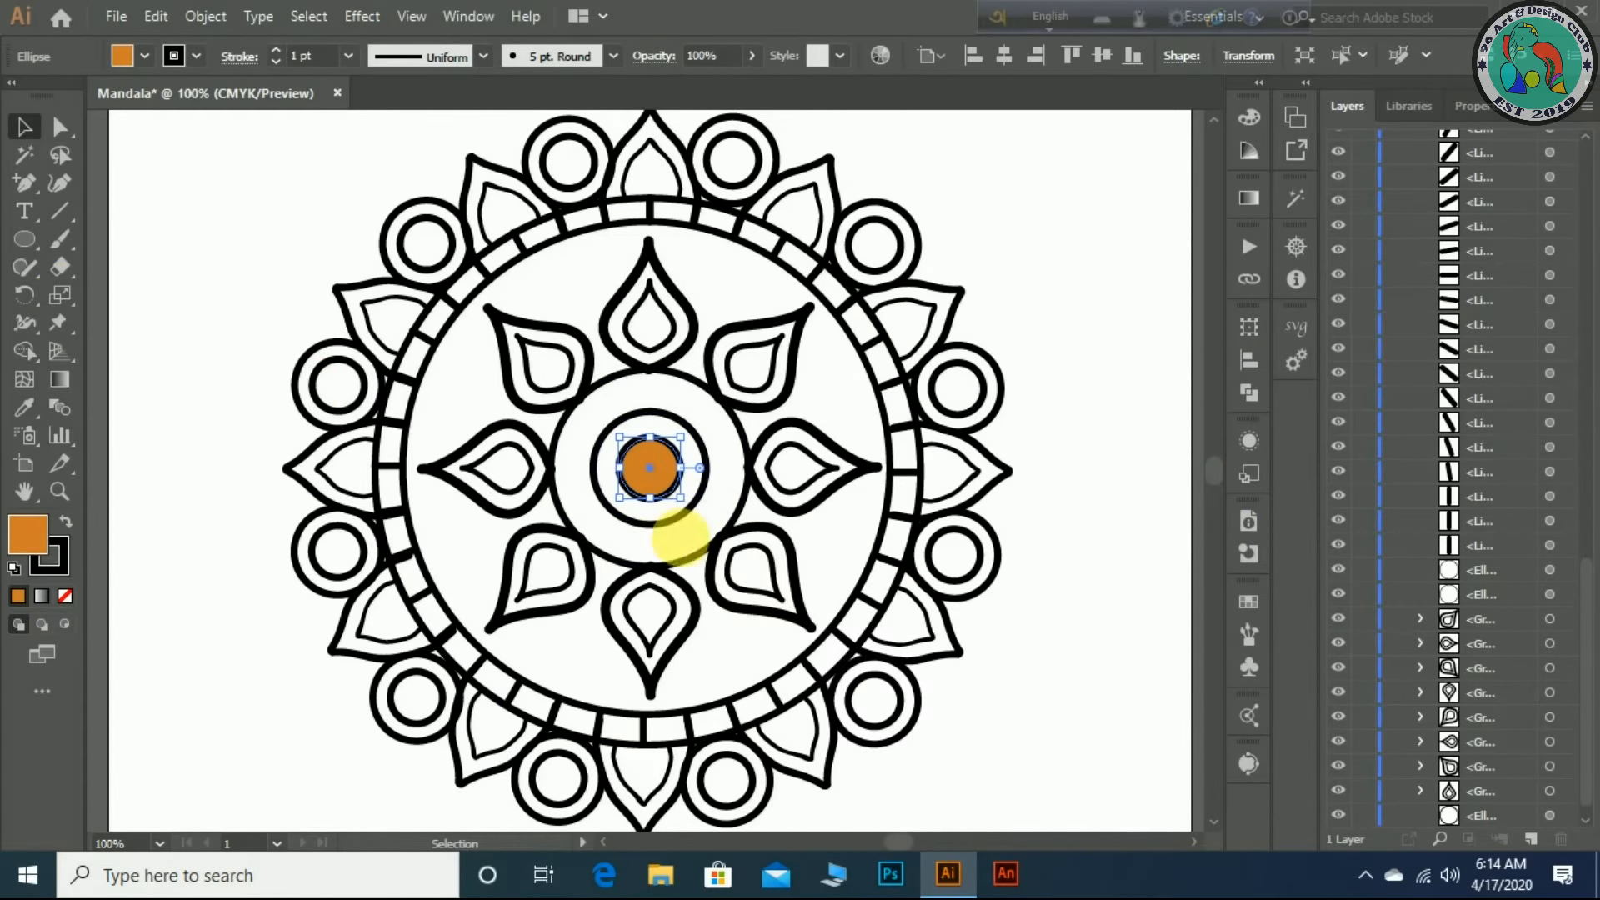
# - Fill the second centre circle, just outside the orange one, with green, hex 83C405
pyautogui.click(674, 523)
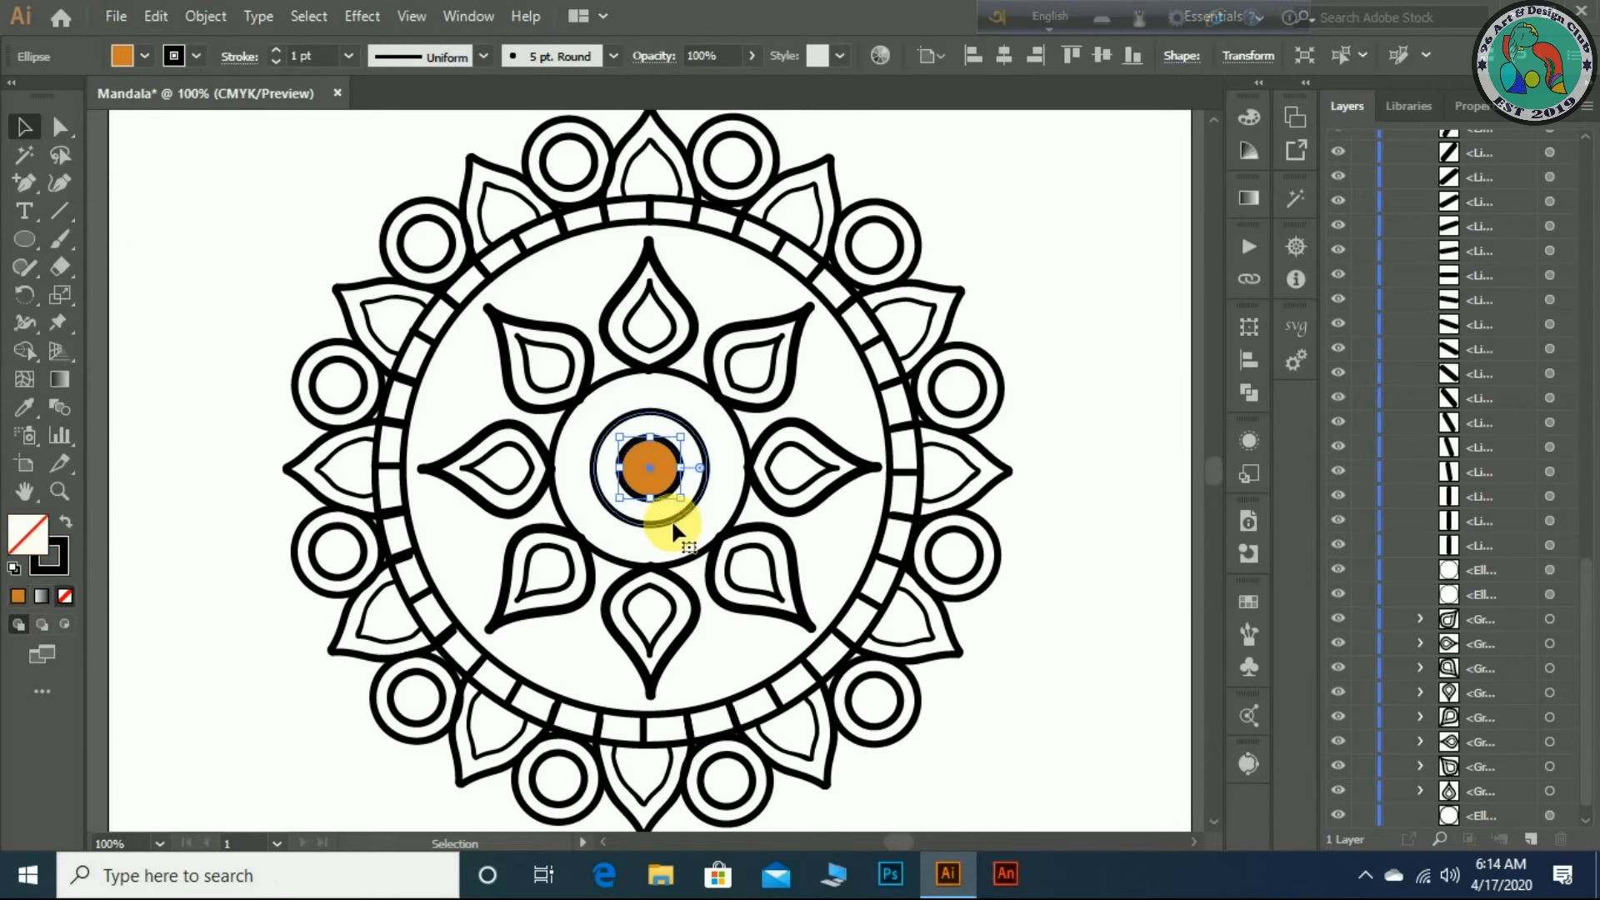
pyautogui.doubleClick(27, 542)
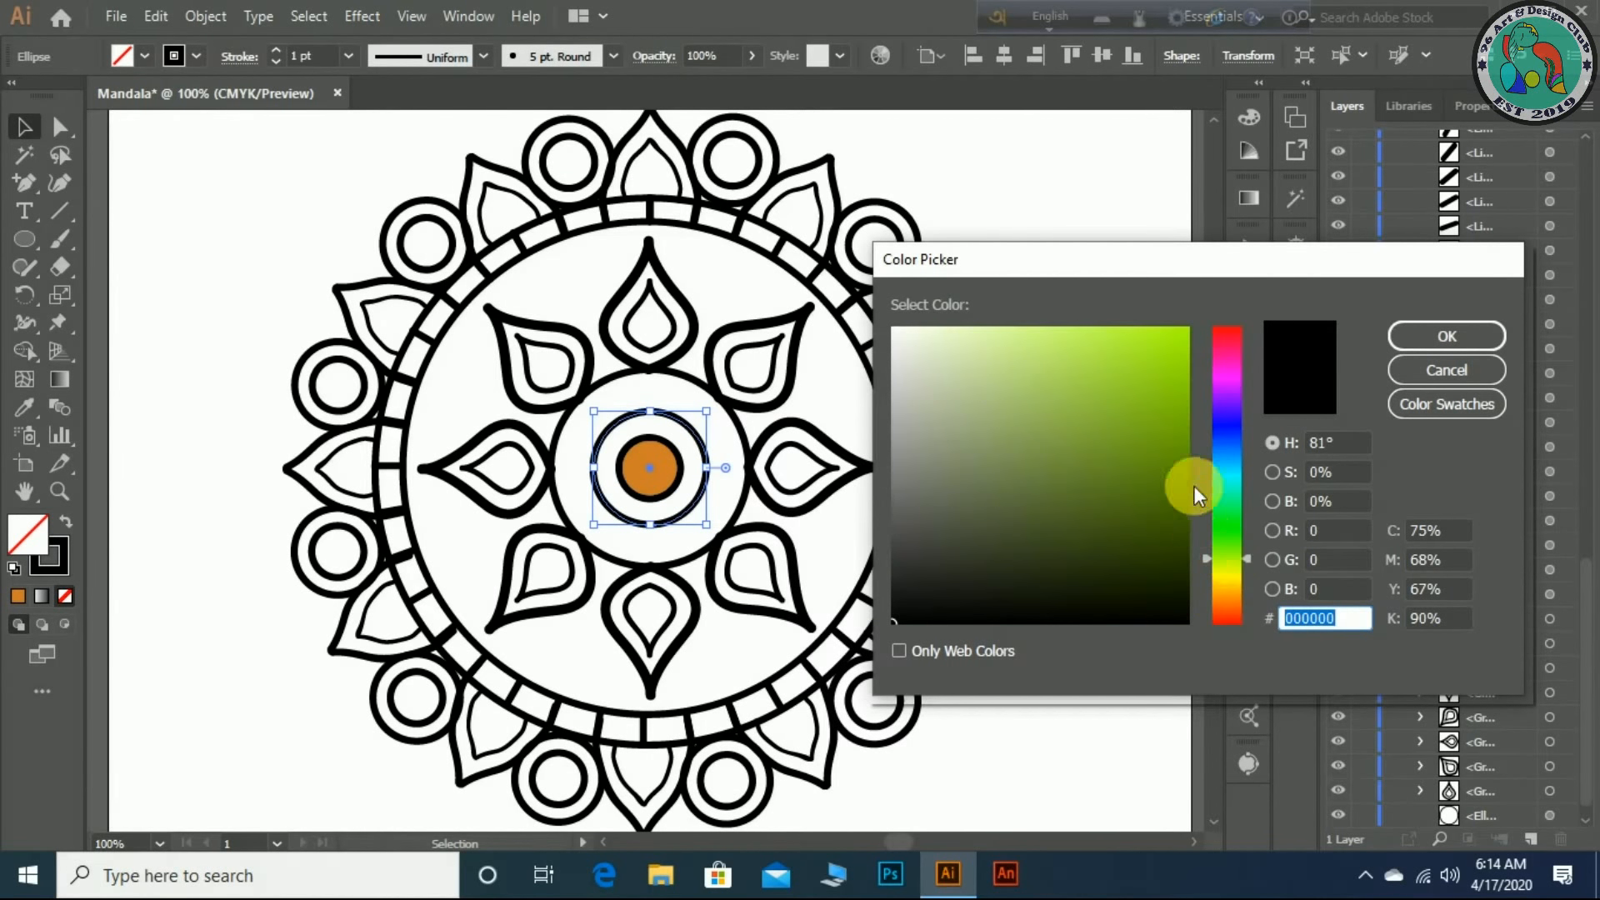
pyautogui.moveTo(1175, 451); pyautogui.dragTo(1181, 397)
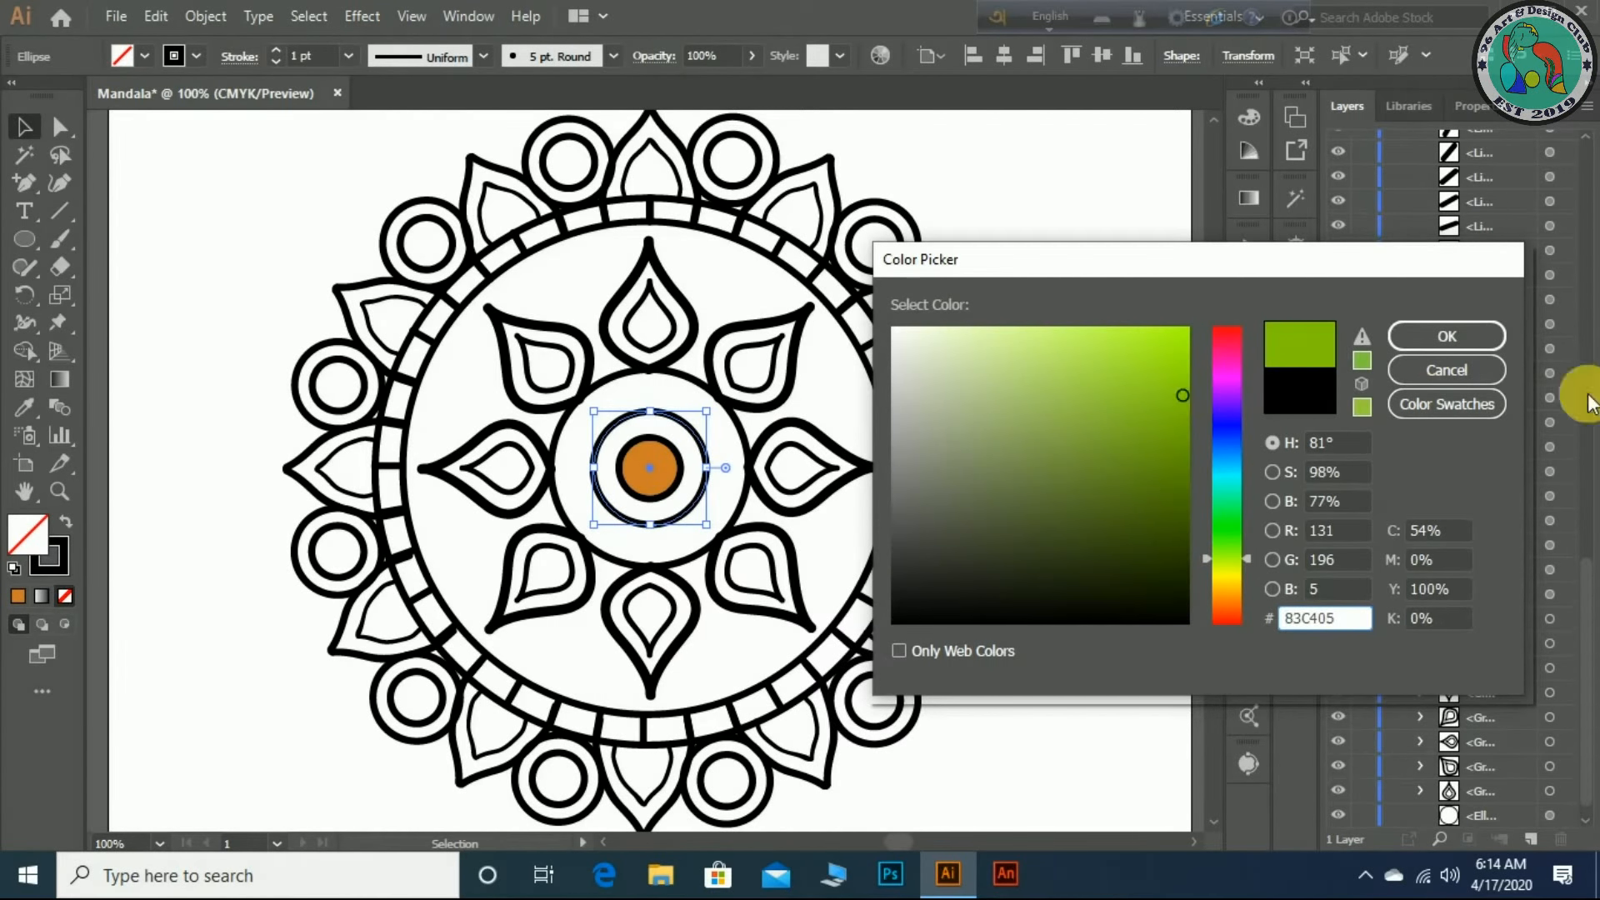
pyautogui.click(1425, 334)
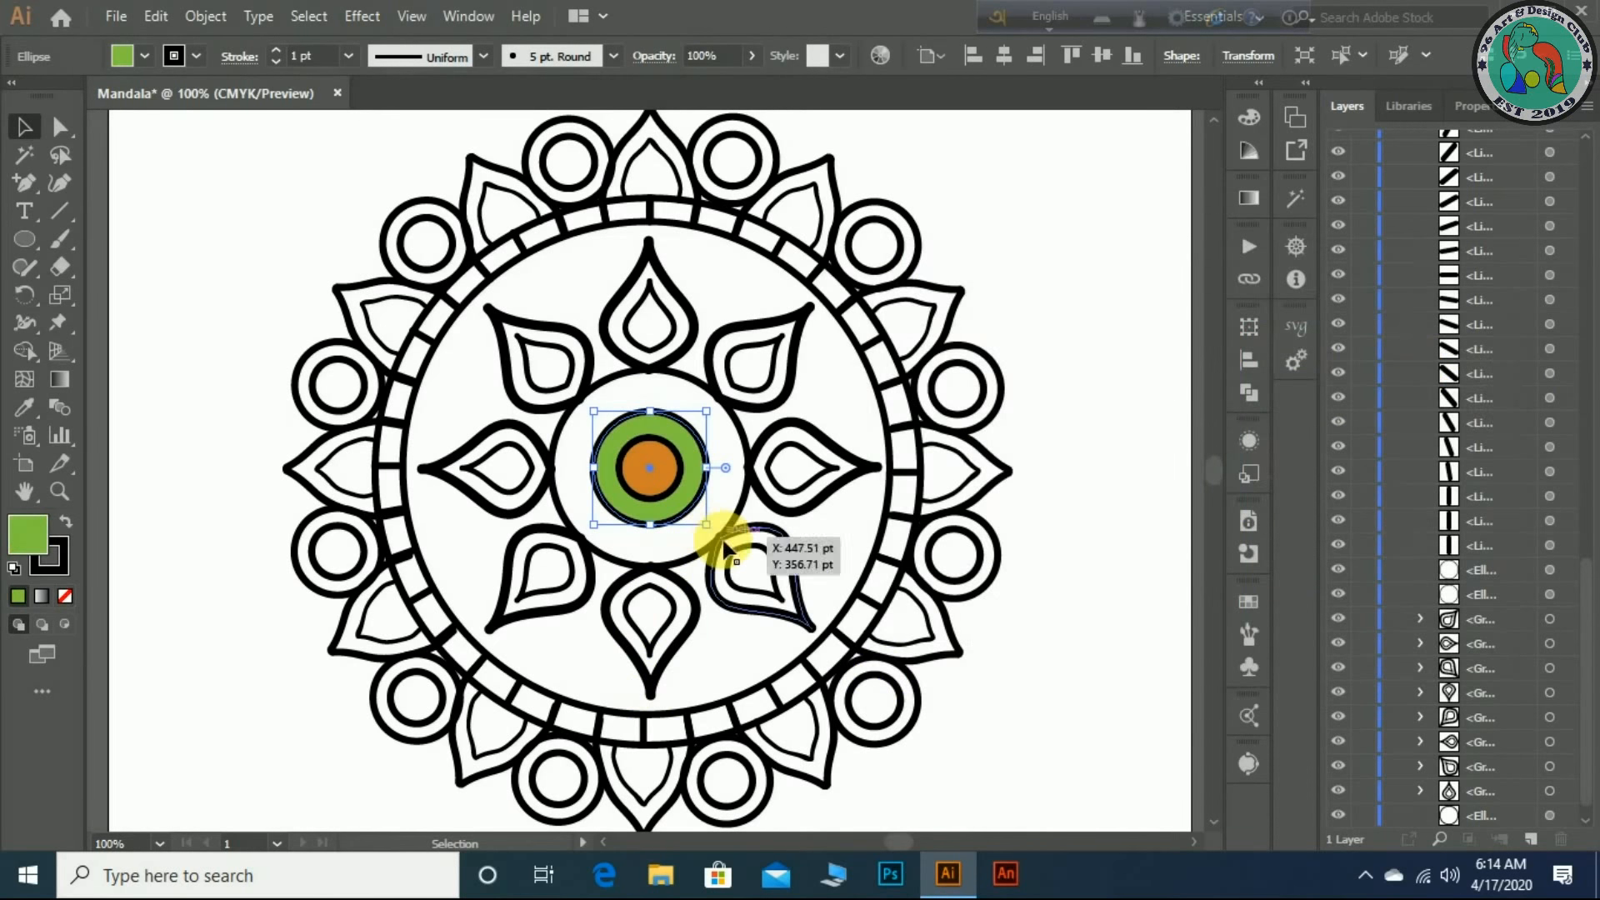
# - Fill the third circle, which touches the inner petals, with red (C 21.27, M 100, Y 100, K 15.57)
pyautogui.click(700, 569)
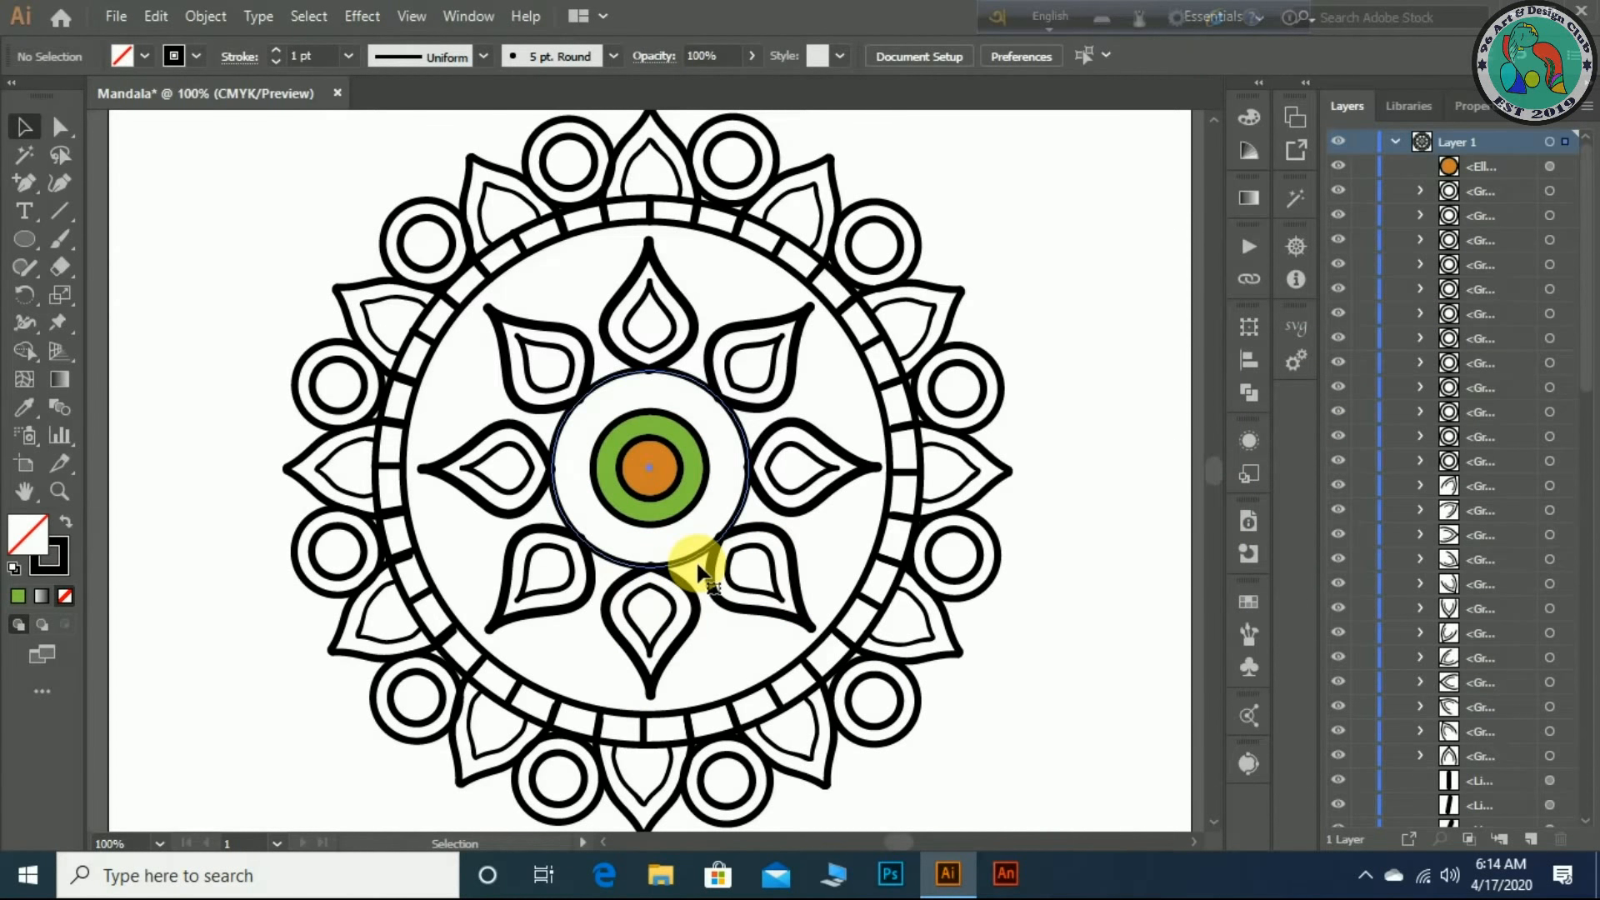
pyautogui.click(698, 568)
pyautogui.doubleClick(28, 537)
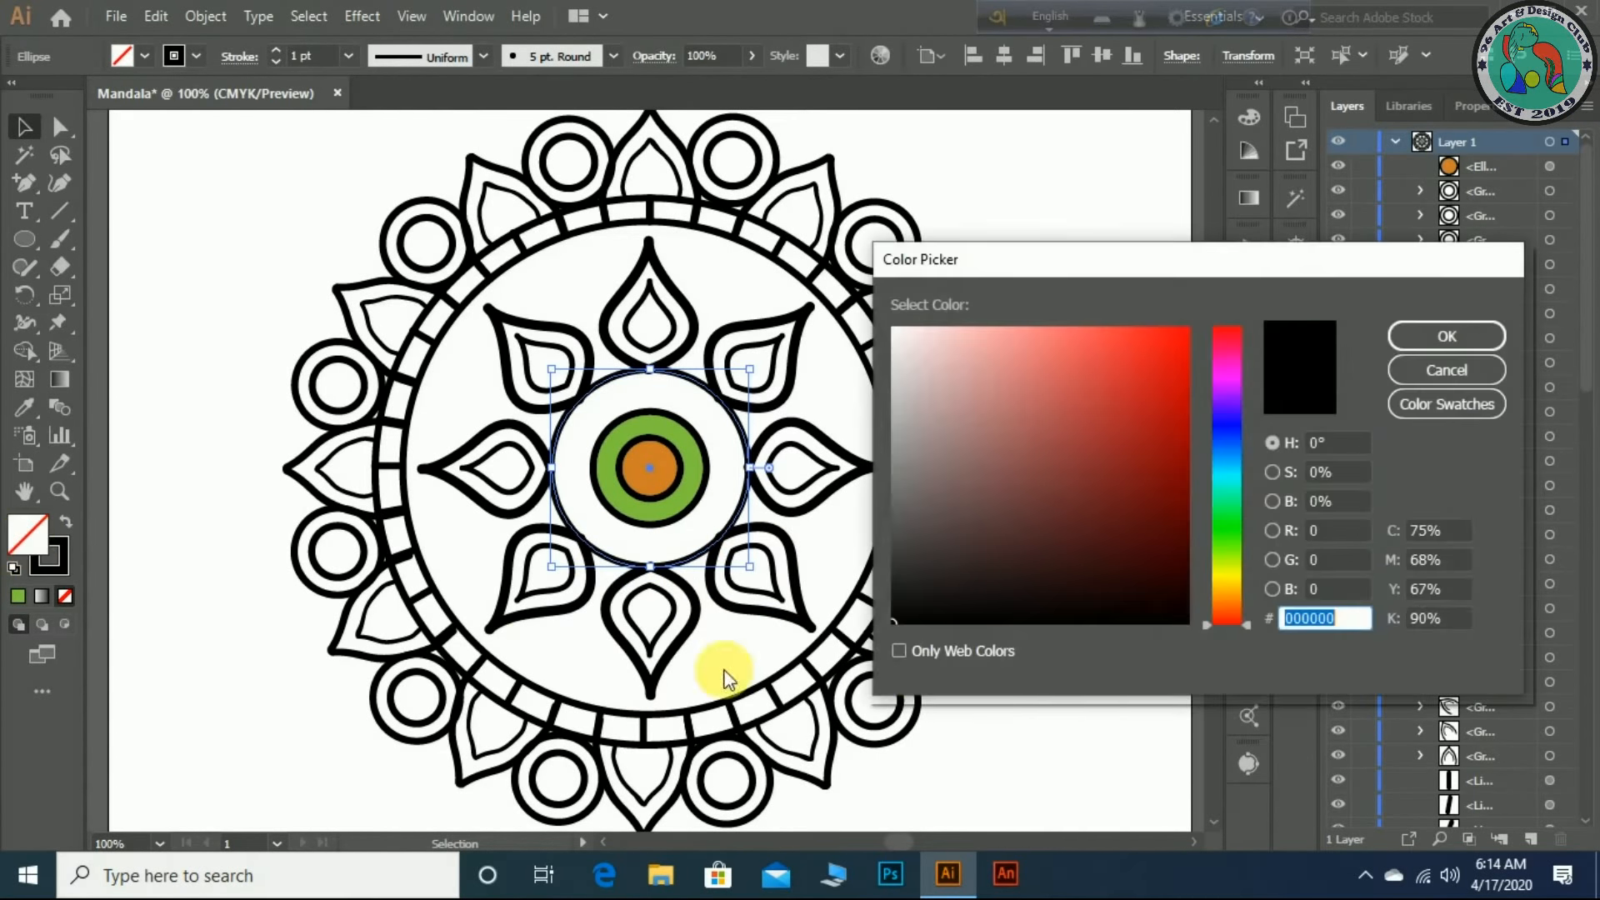
pyautogui.moveTo(1187, 409); pyautogui.dragTo(1180, 423)
pyautogui.click(1419, 333)
pyautogui.hotkey('ctrl', 'z')
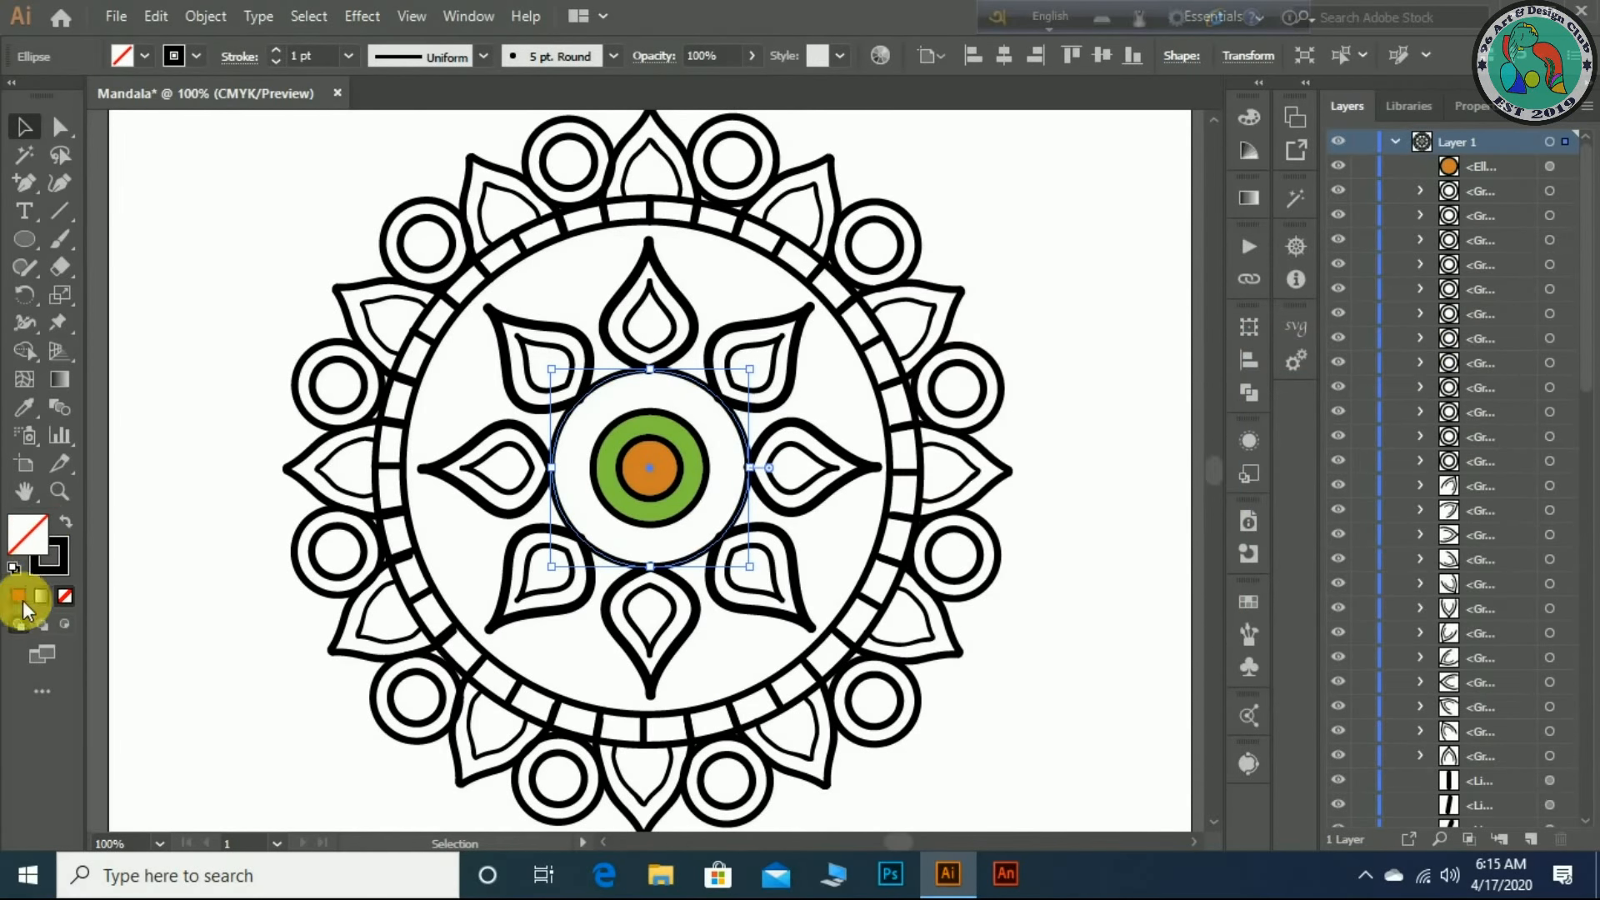
pyautogui.click(22, 599)
pyautogui.click(18, 597)
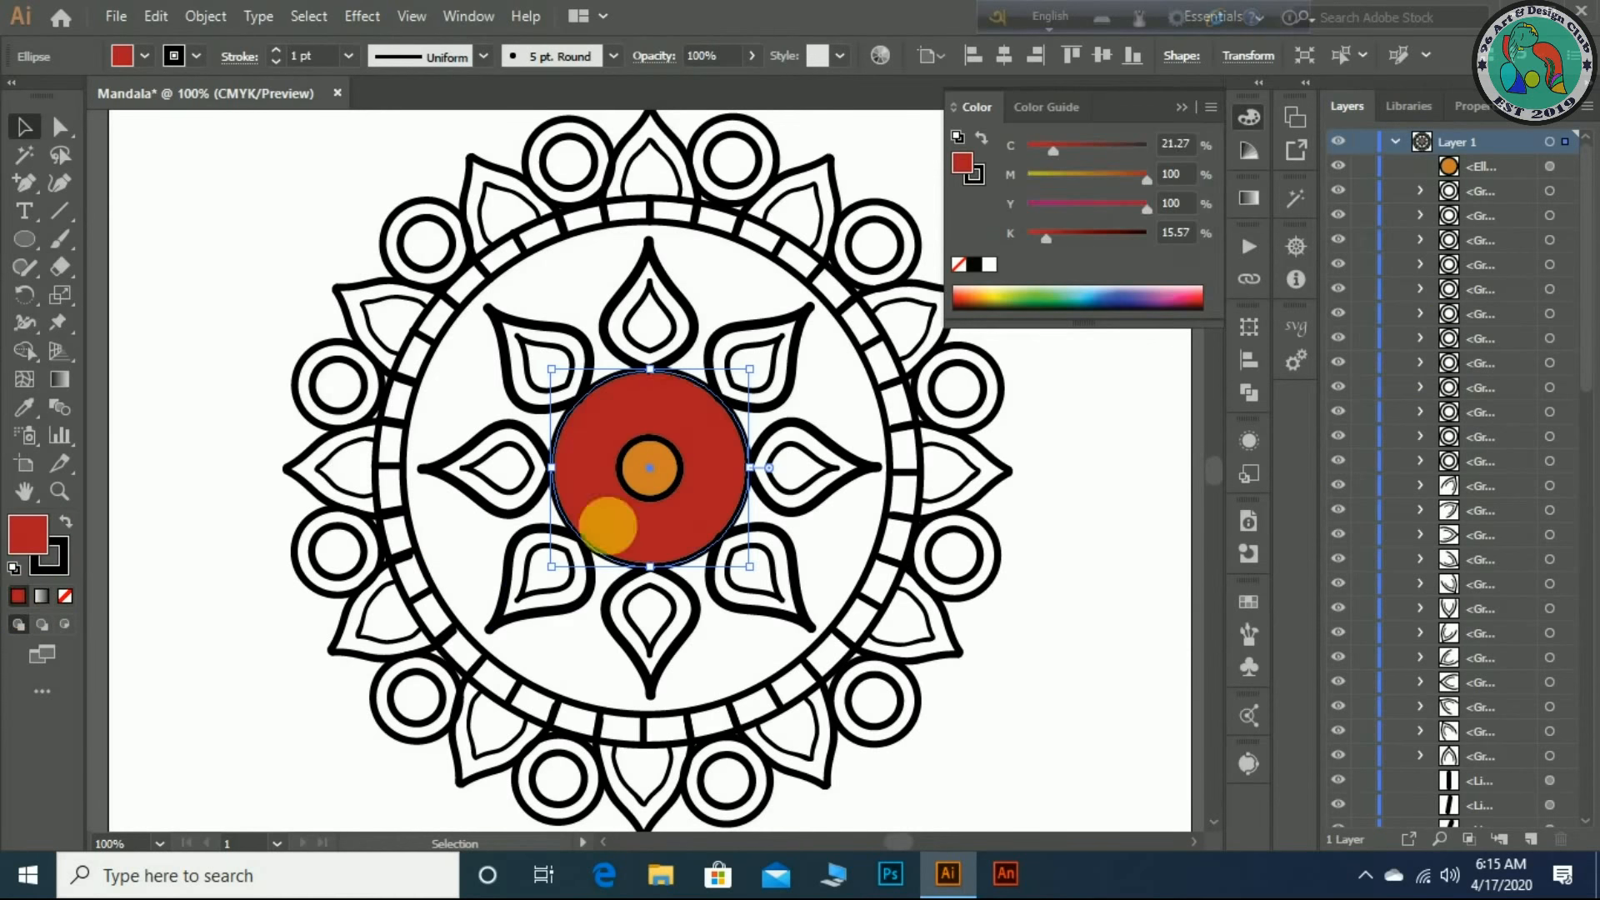
# - Move the green circle above the red circle in the layer stacking order and deselect the artwork
pyautogui.scroll(-10, 1442, 700)
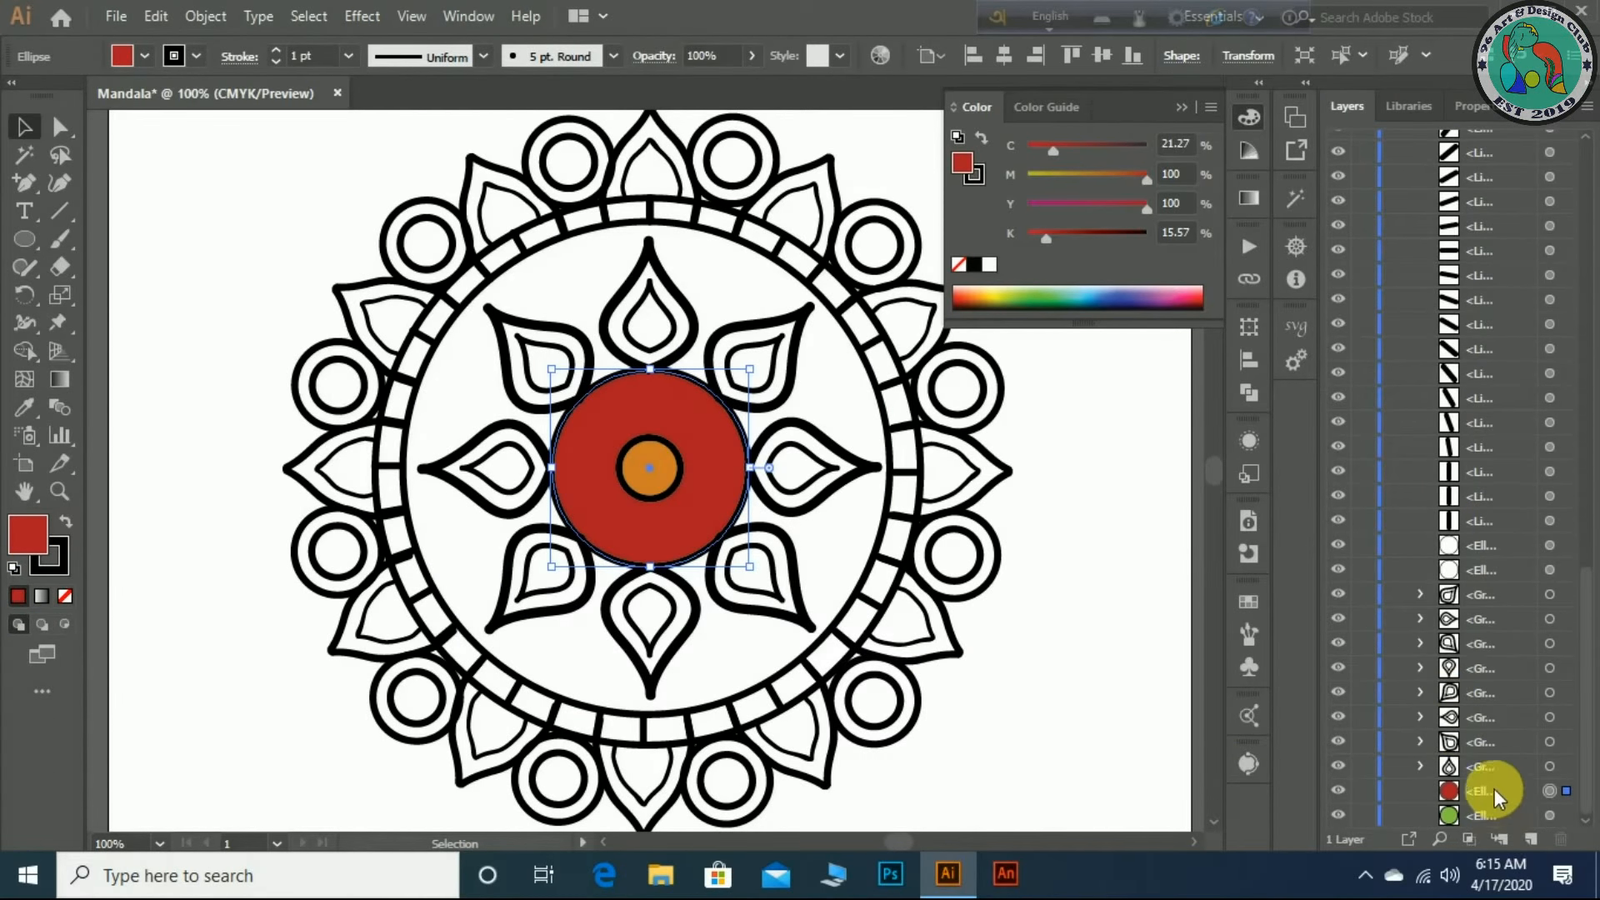
pyautogui.click(1486, 814)
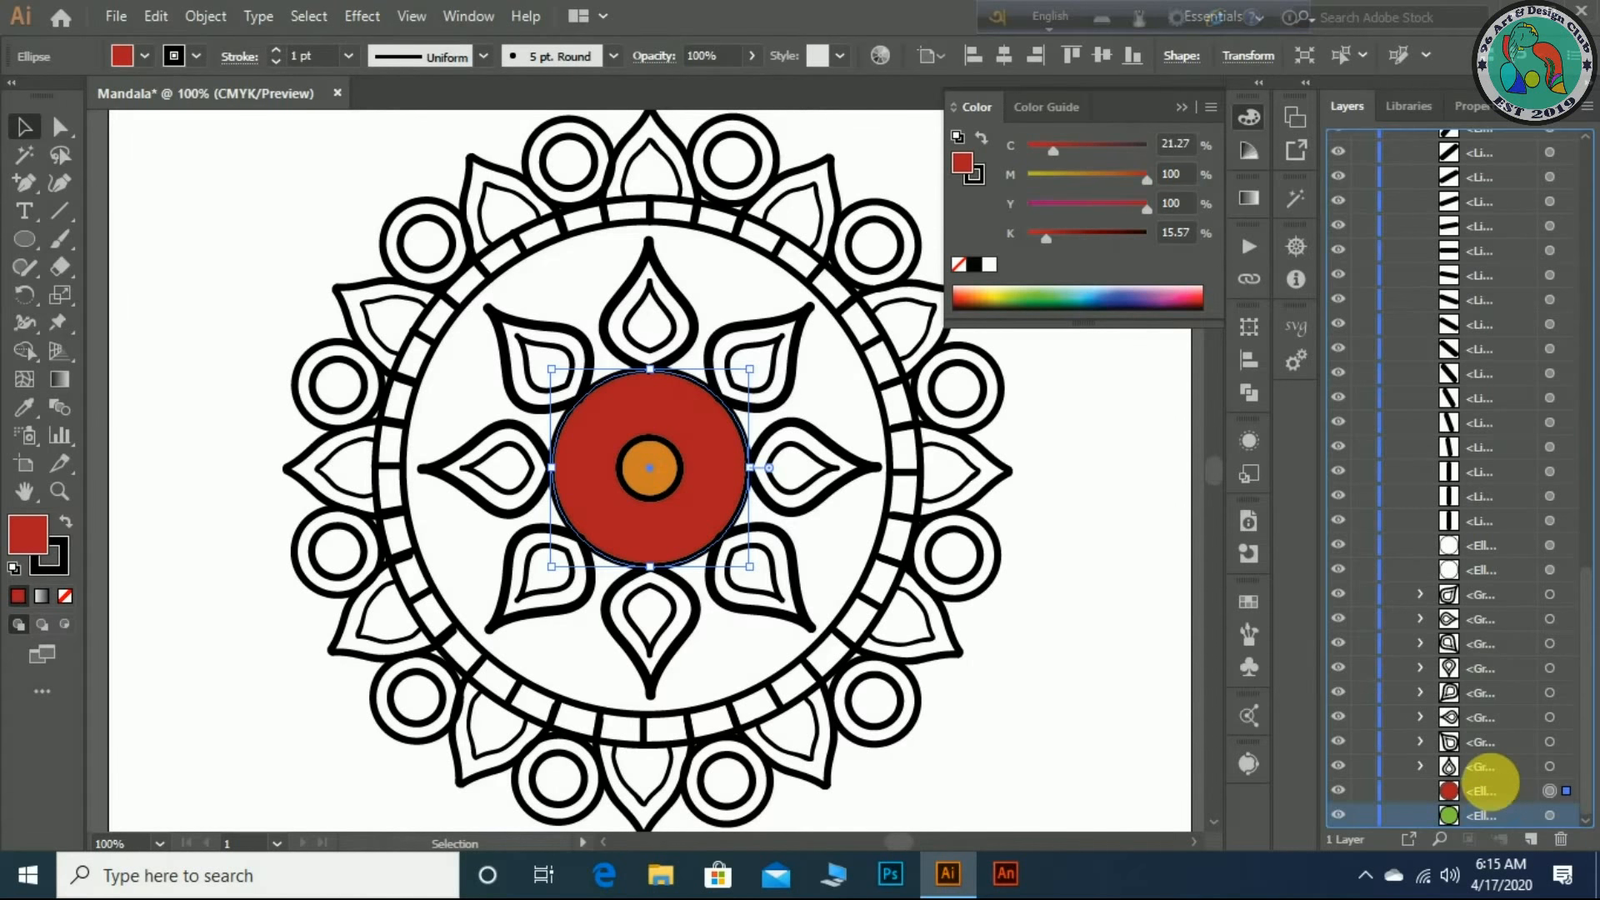
pyautogui.moveTo(1487, 813); pyautogui.dragTo(1490, 784)
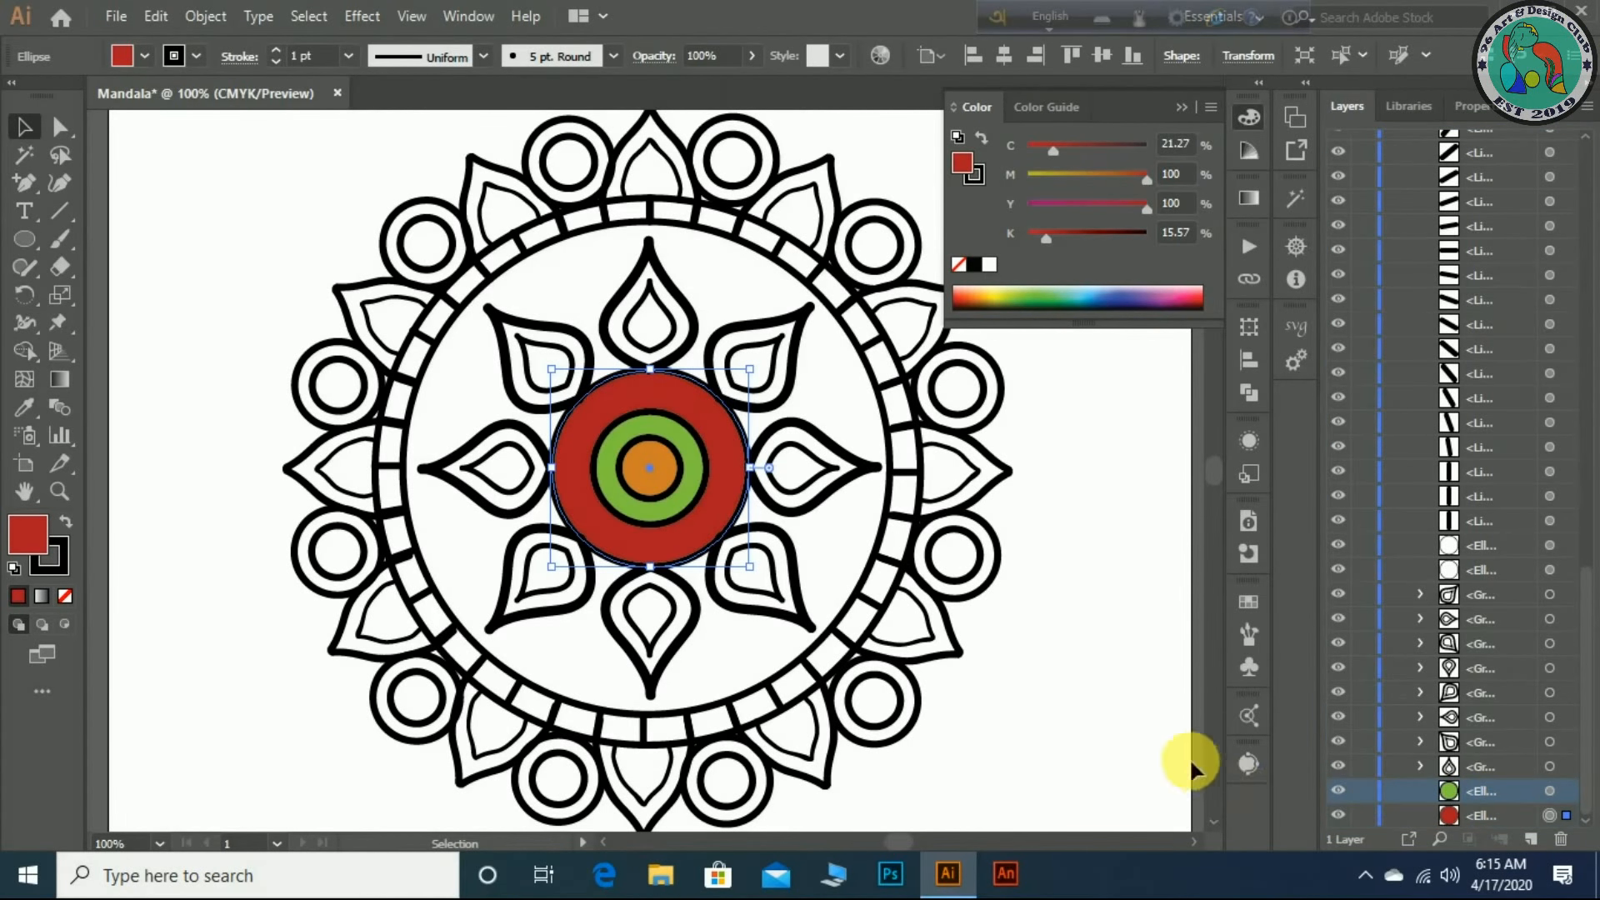
pyautogui.click(1091, 710)
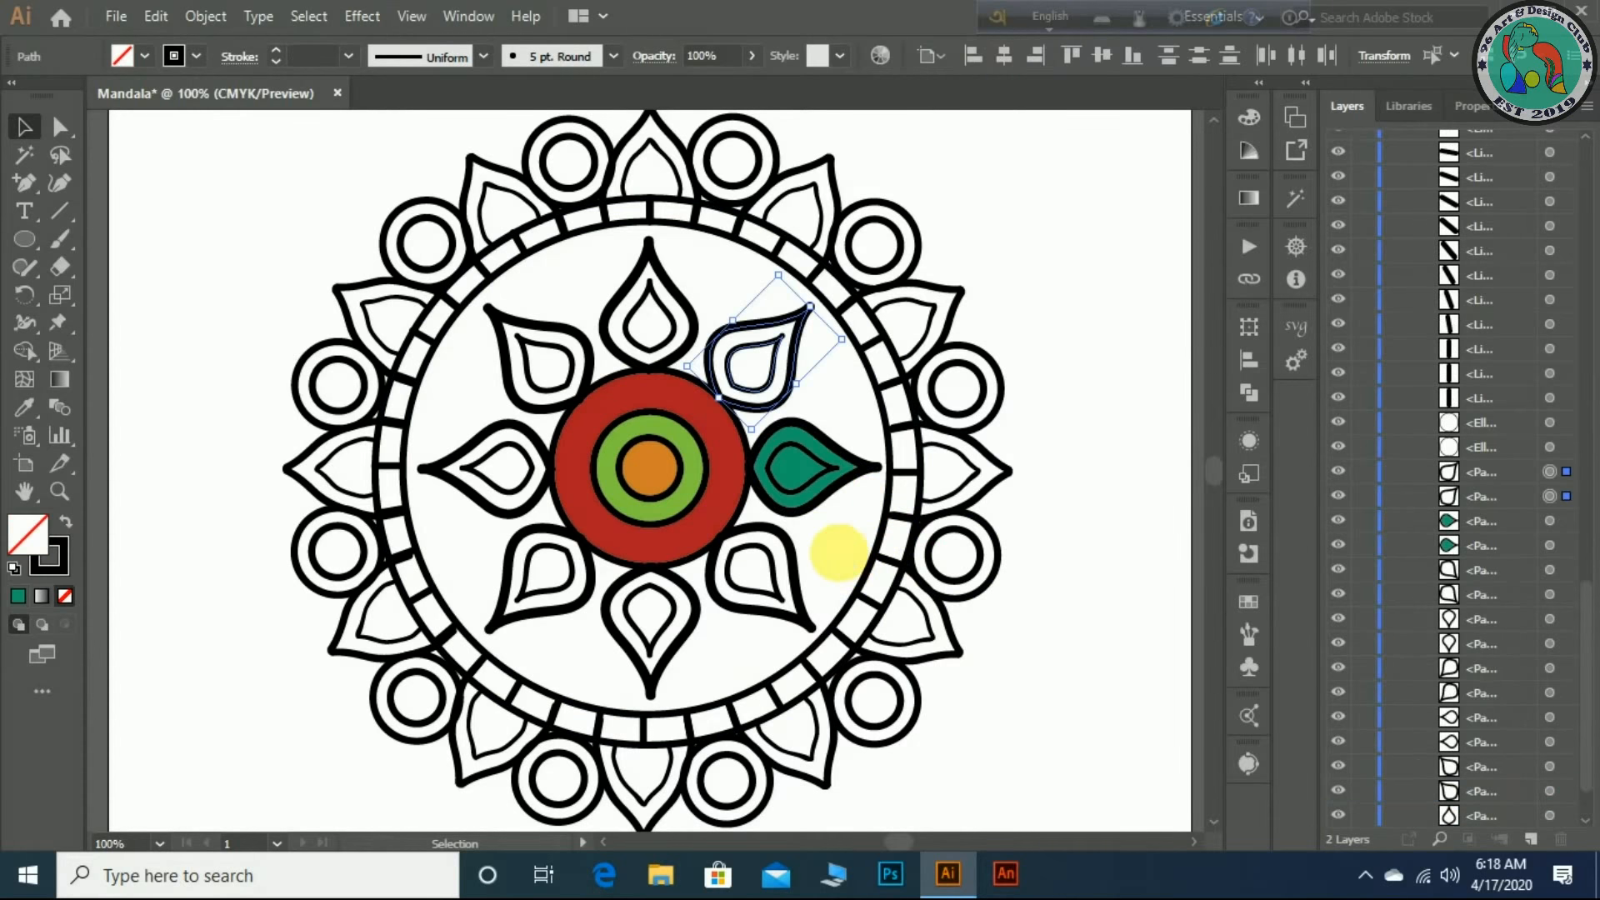
# - Fill the outer shape of the right-hand inner-ring petal with magenta, hex CC0293
pyautogui.click(837, 550)
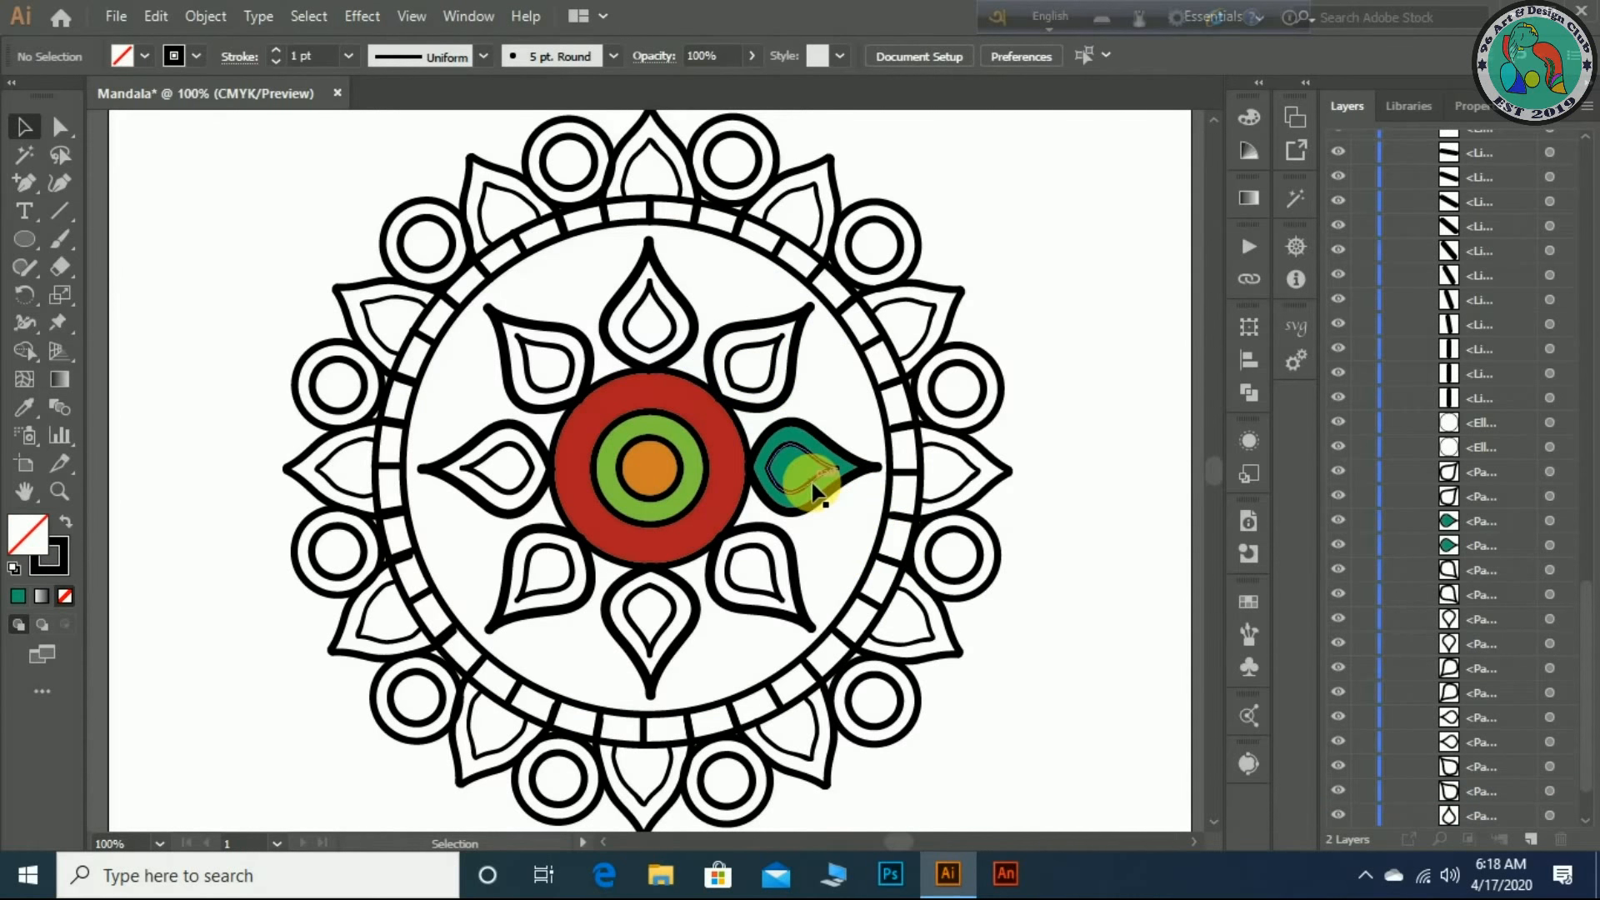
pyautogui.click(815, 490)
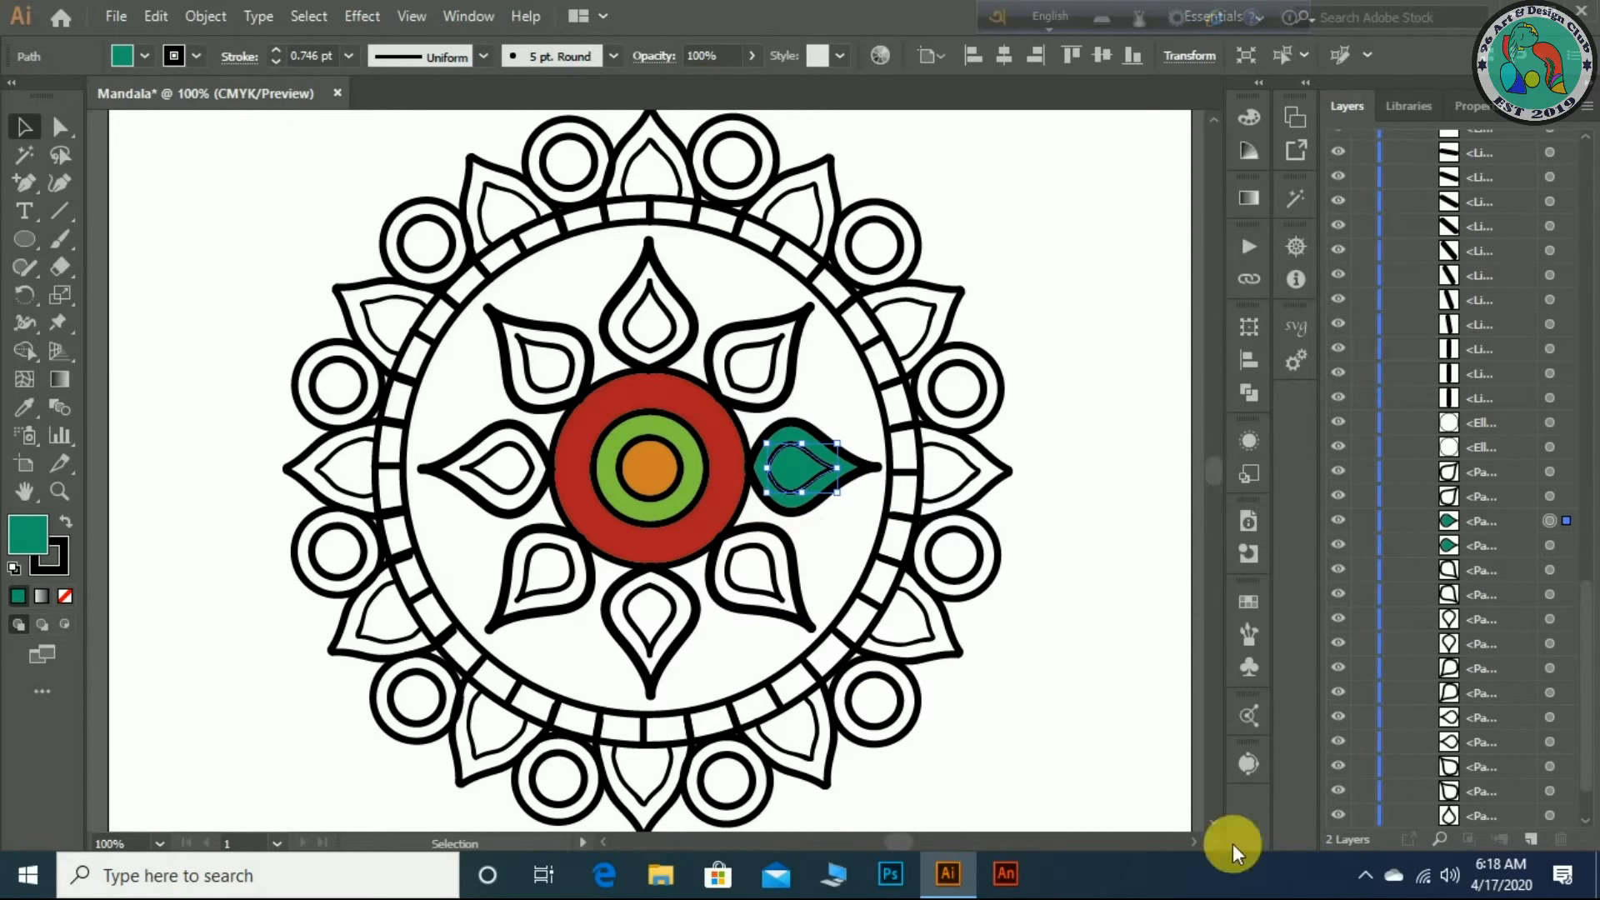
pyautogui.click(37, 538)
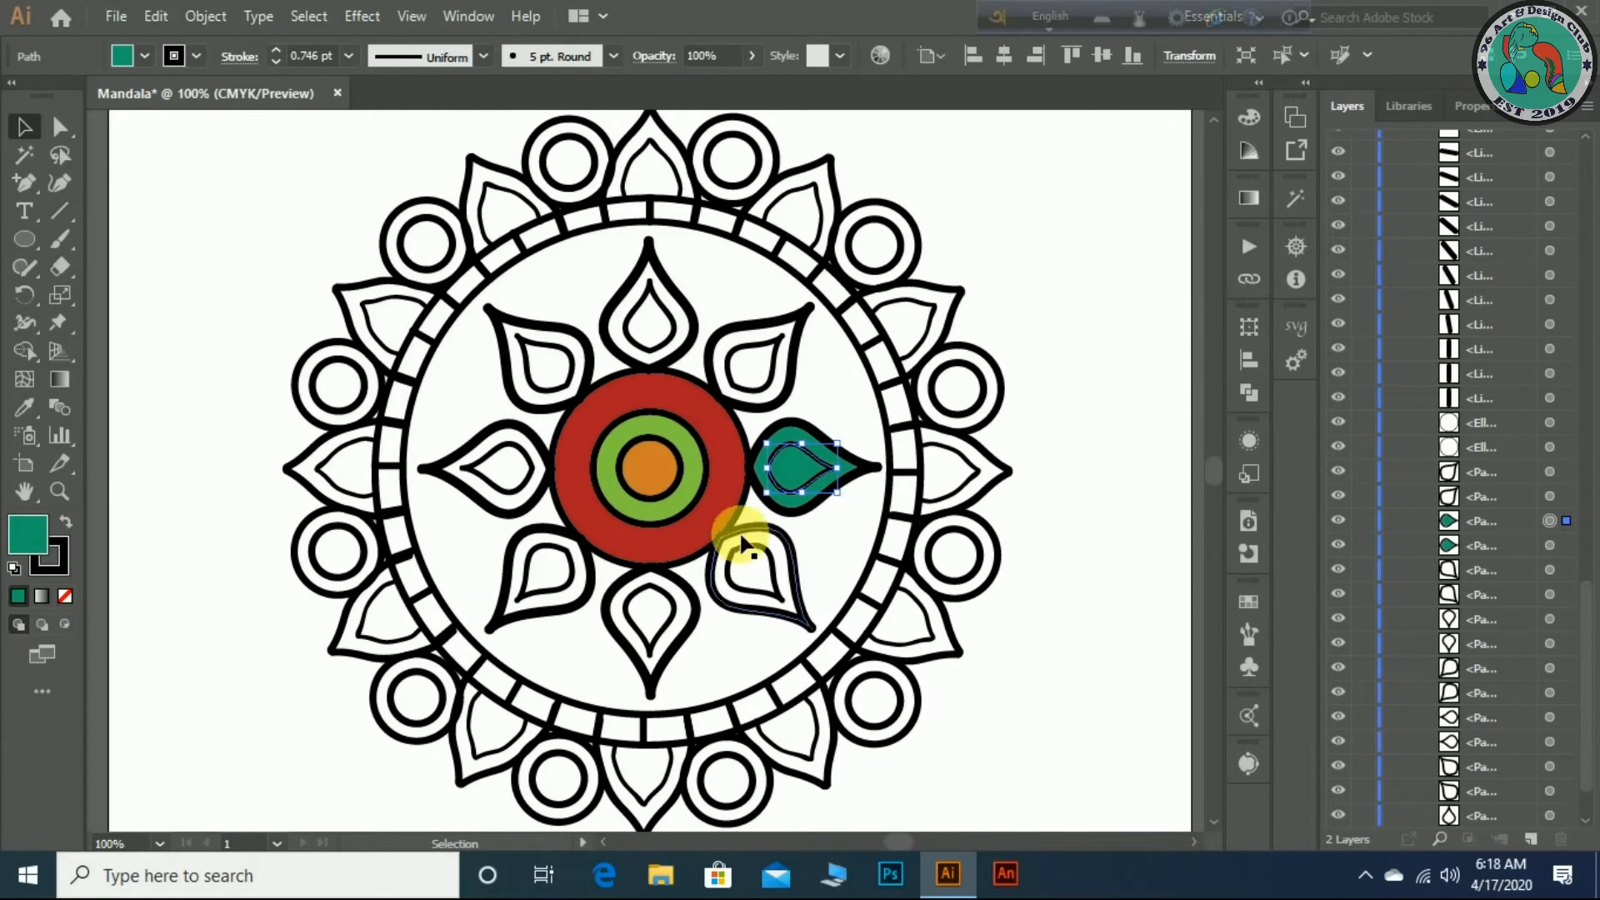
pyautogui.click(807, 510)
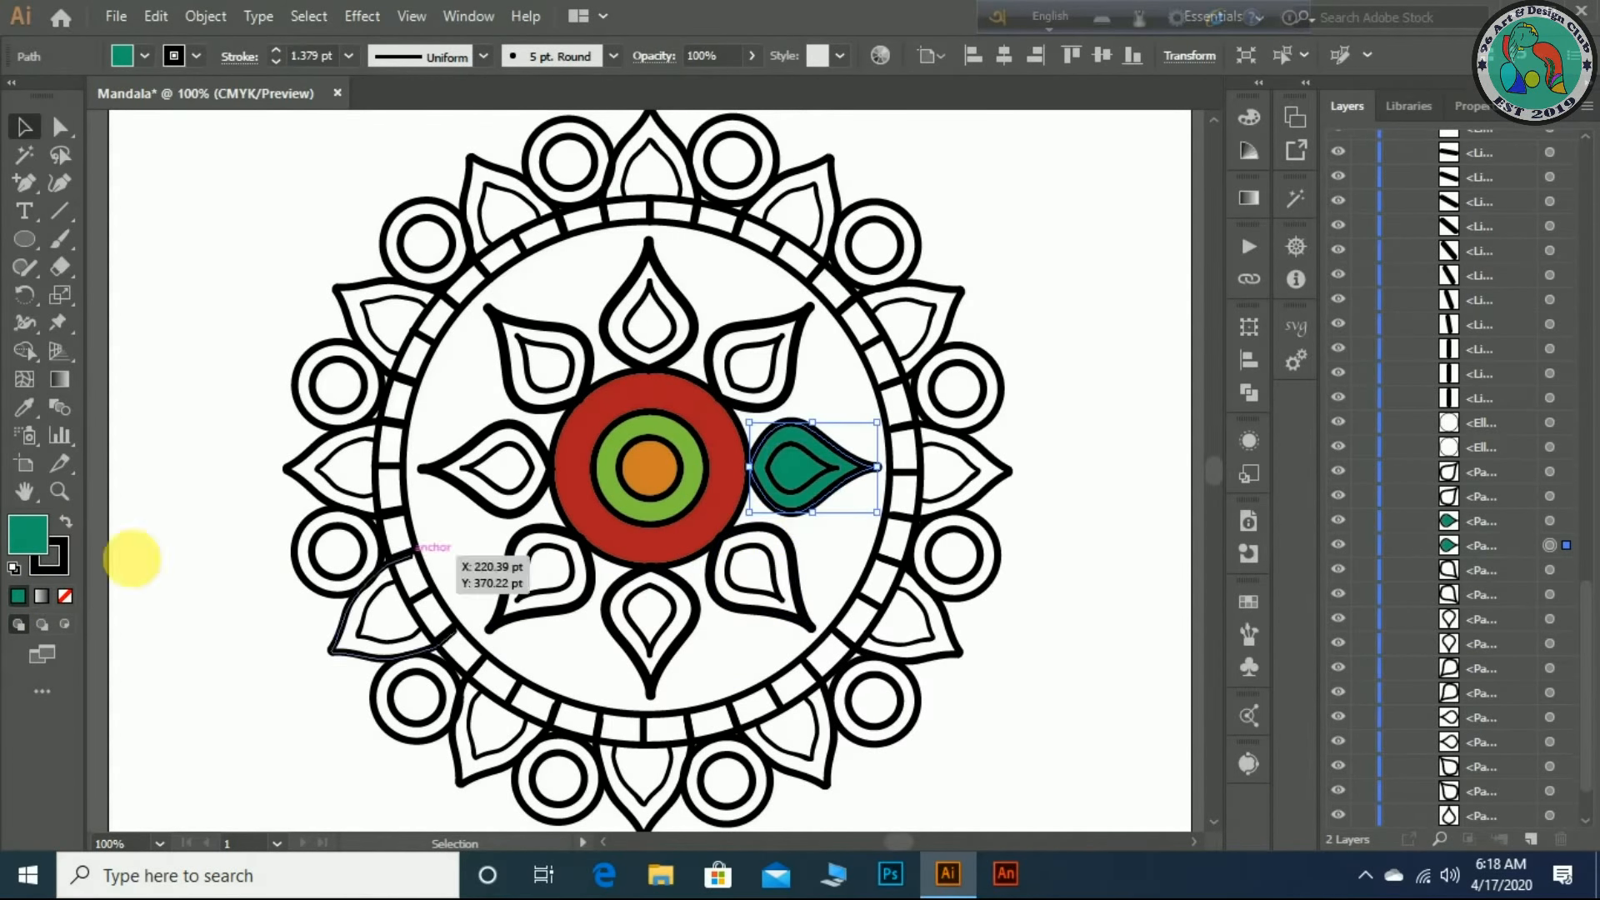
pyautogui.doubleClick(18, 540)
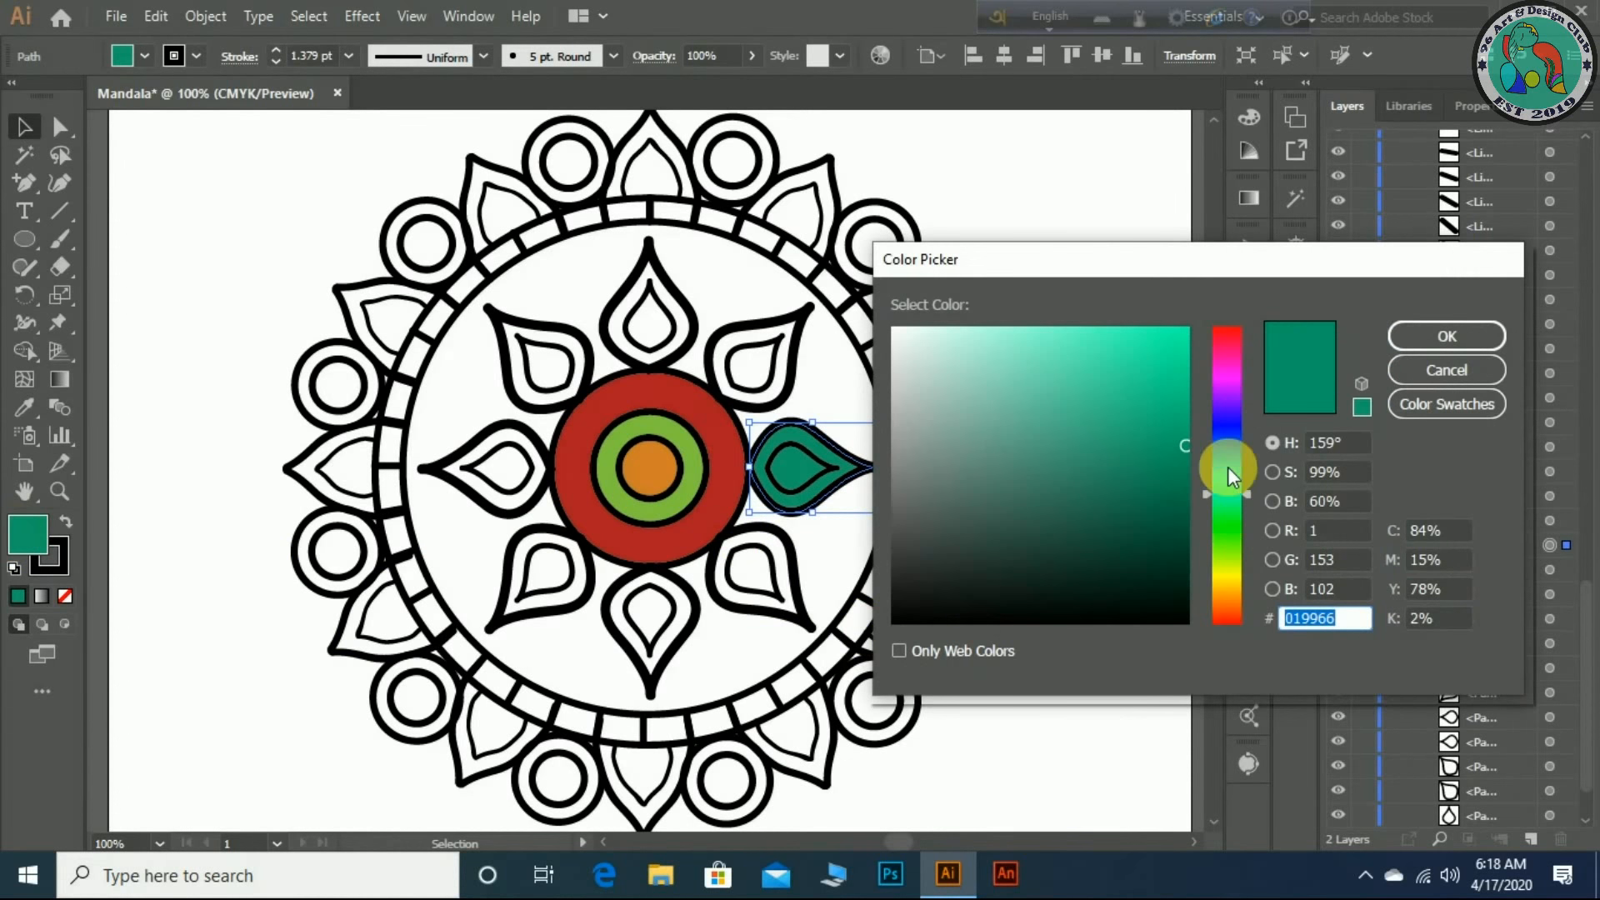
pyautogui.click(1230, 360)
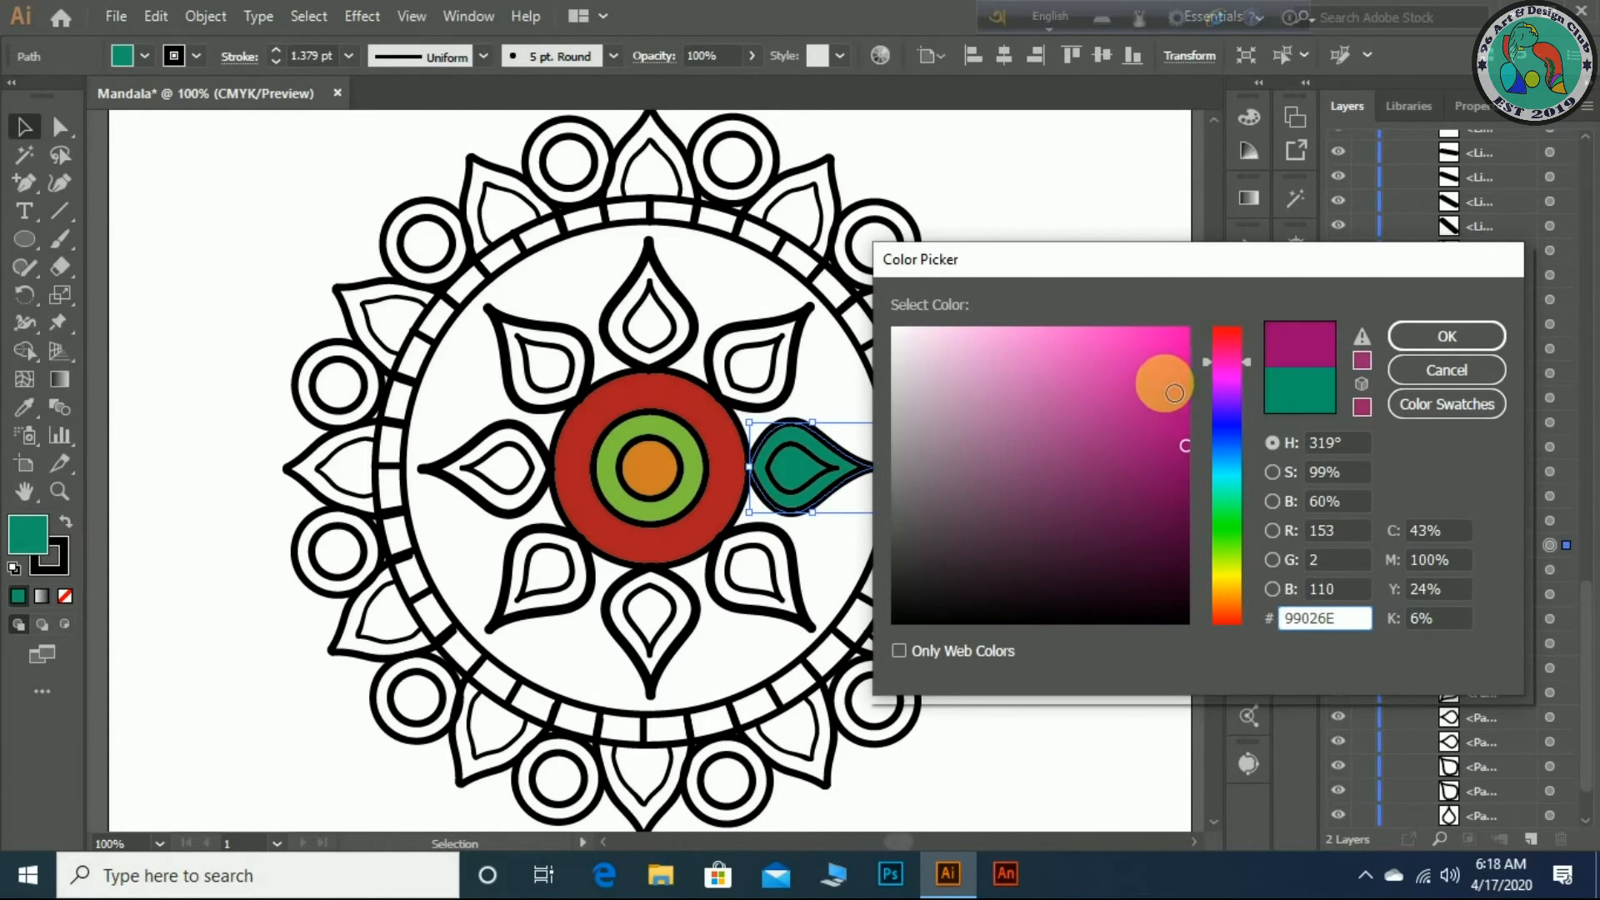
pyautogui.click(1184, 386)
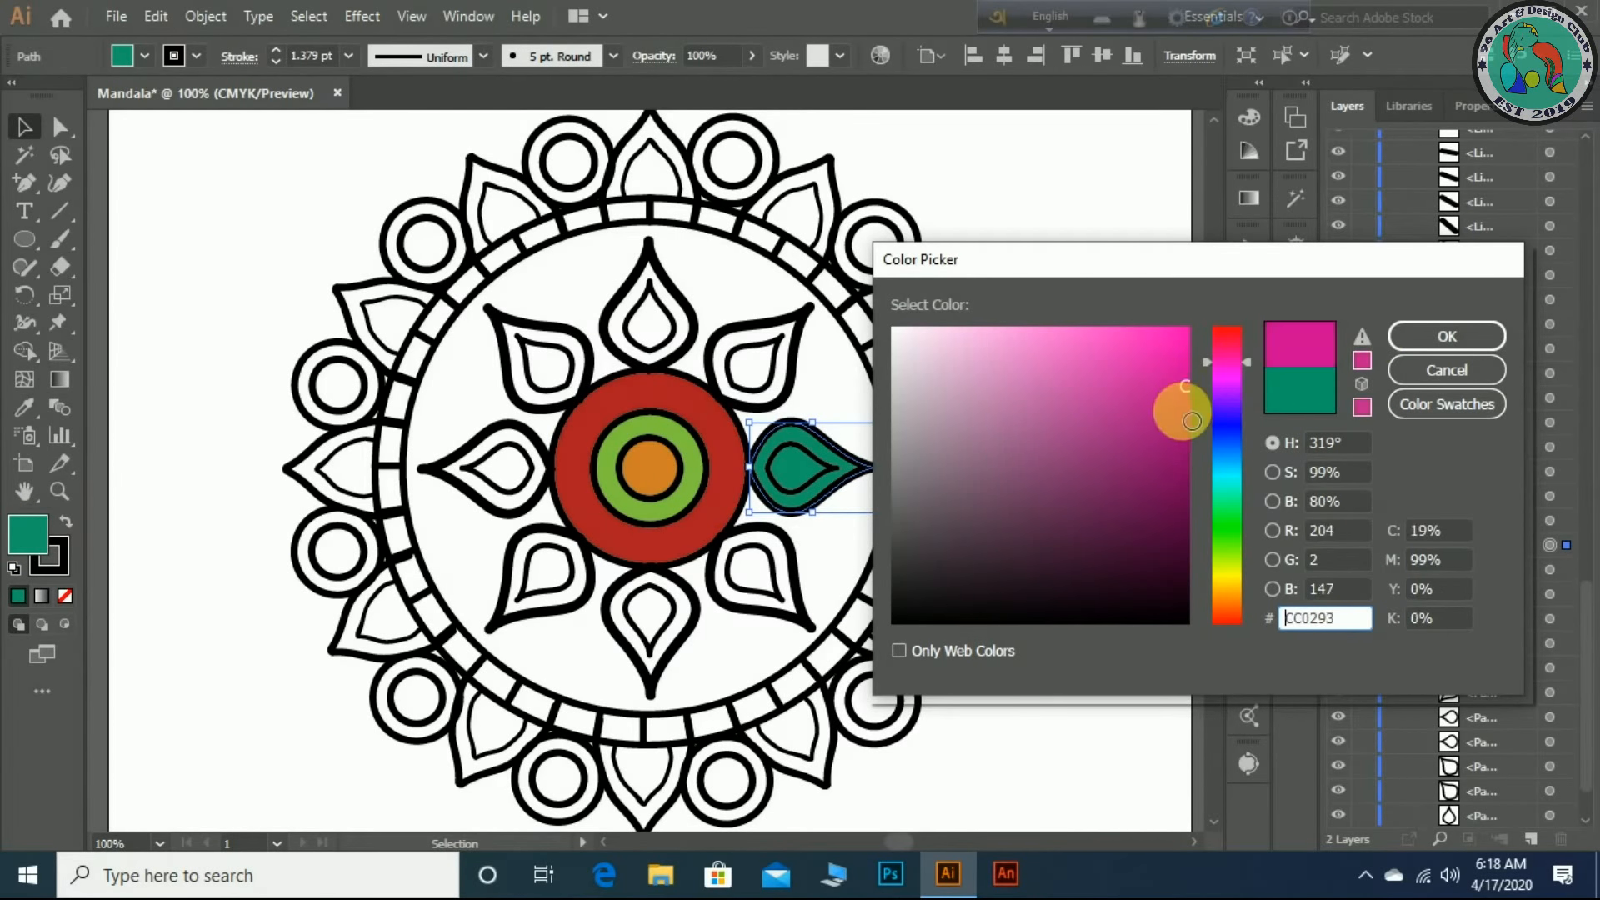
pyautogui.click(1431, 347)
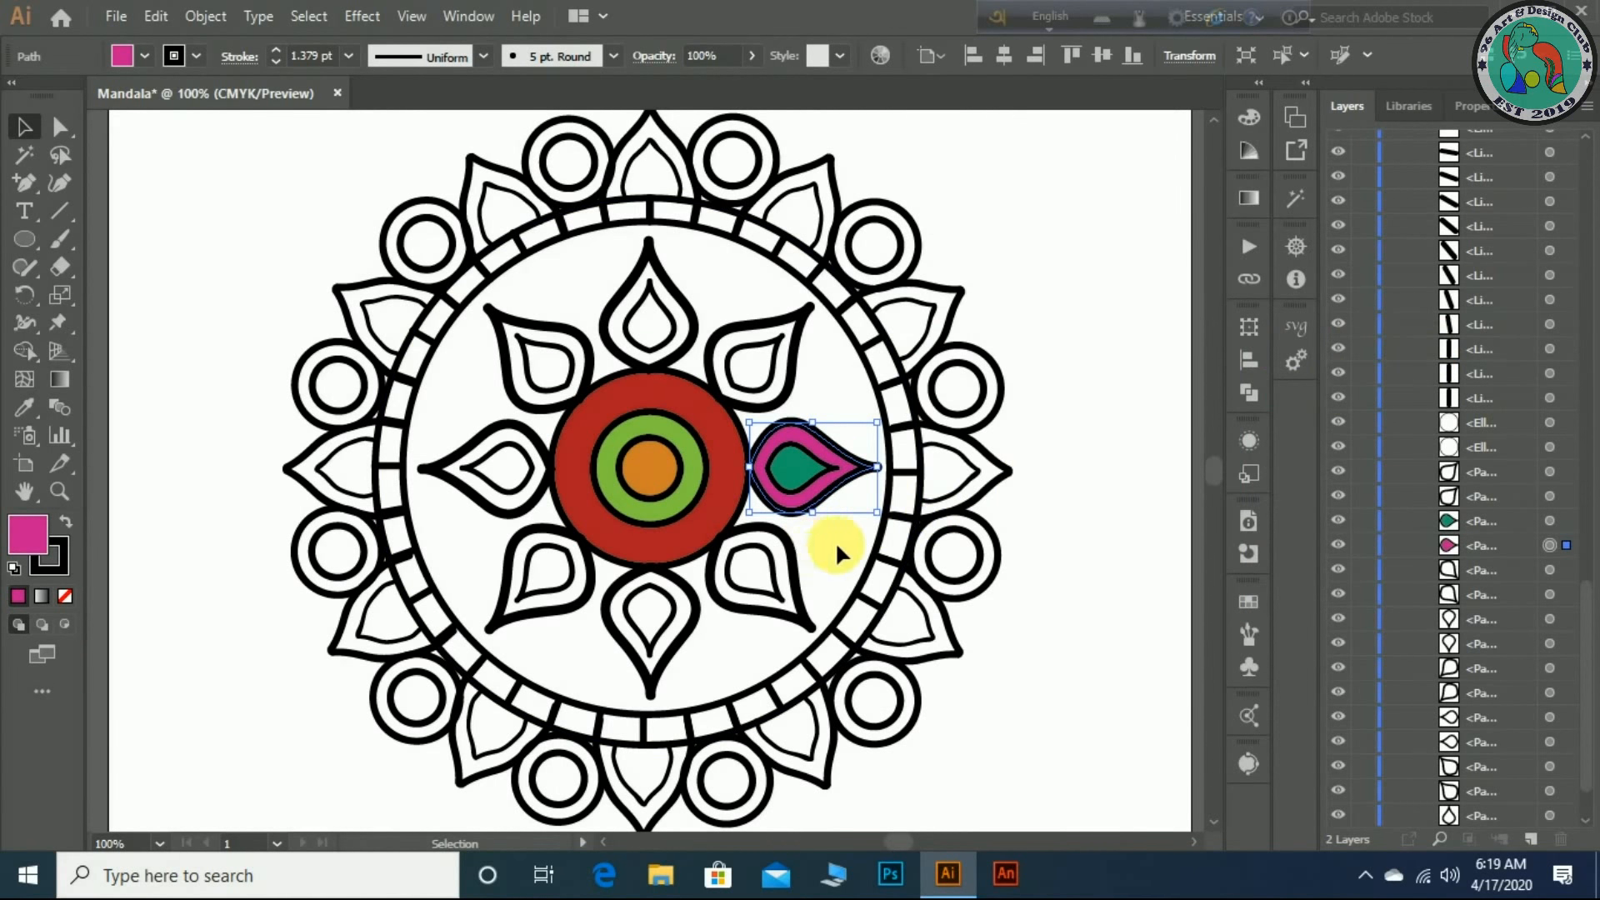
# - Fill the outer shapes of the lower-right, bottom and lower-left inner-ring petals with the same magenta
pyautogui.click(802, 591)
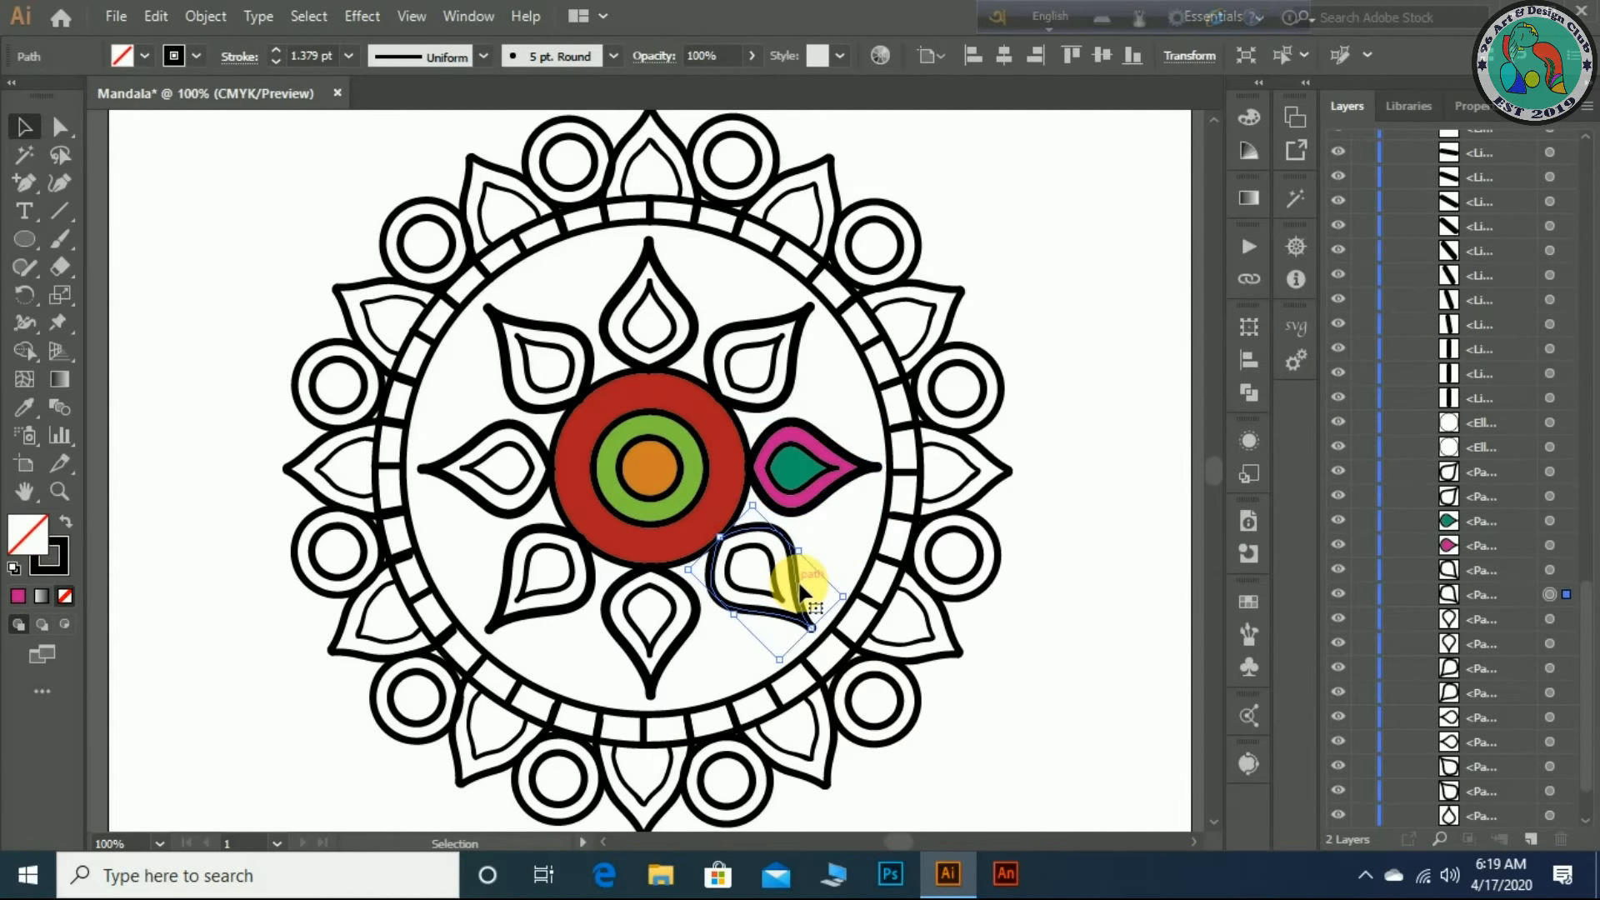
pyautogui.click(18, 598)
pyautogui.click(16, 597)
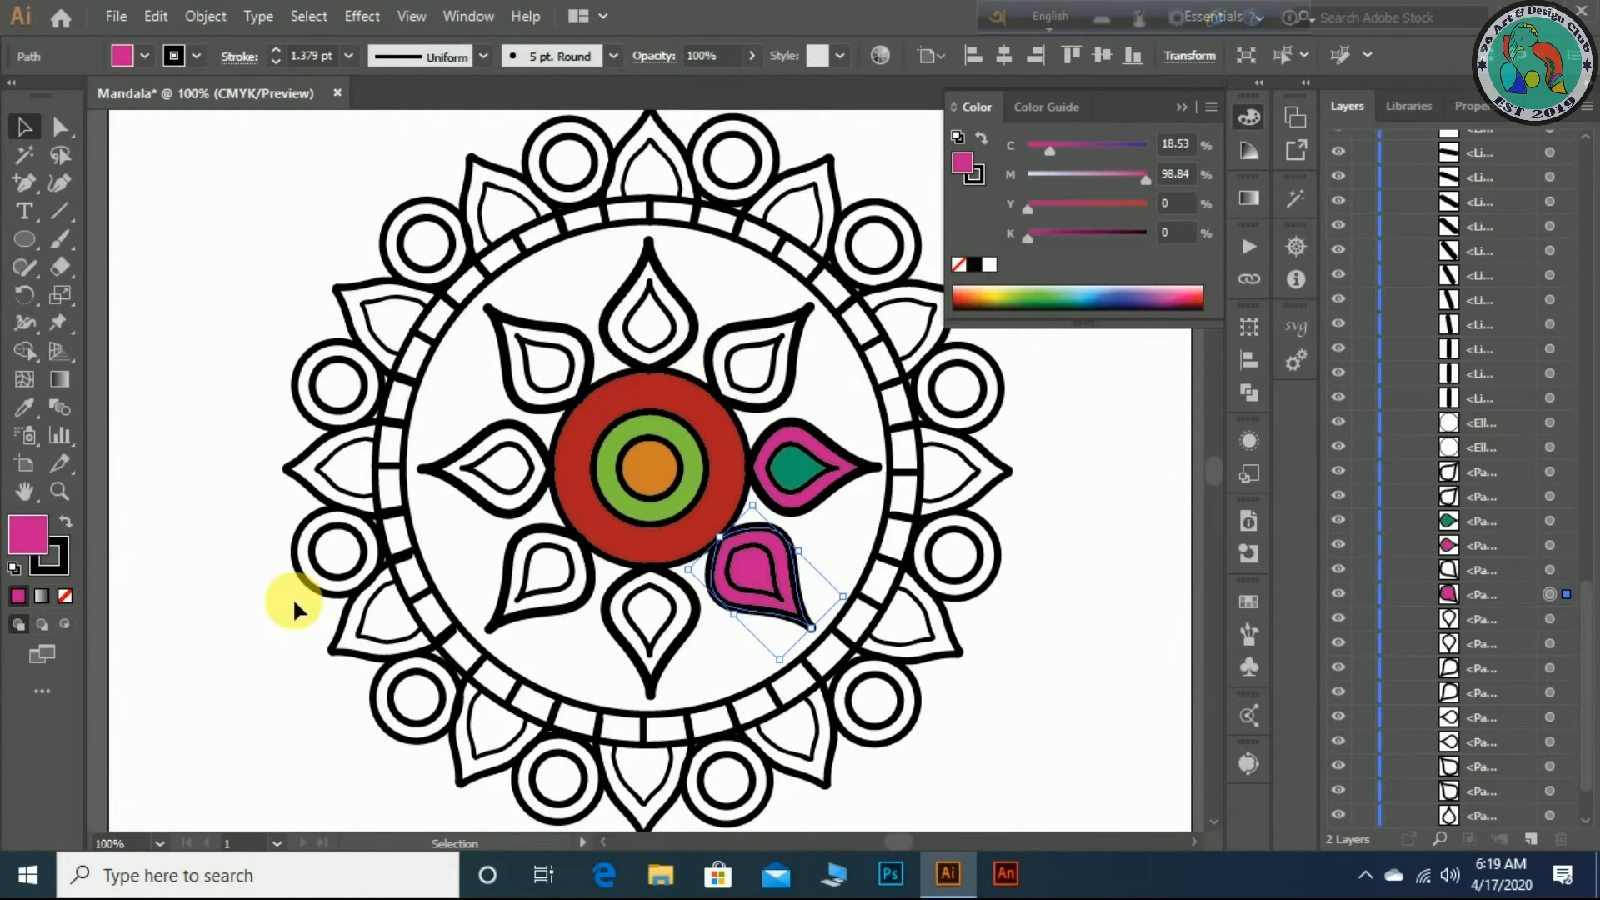
pyautogui.click(659, 660)
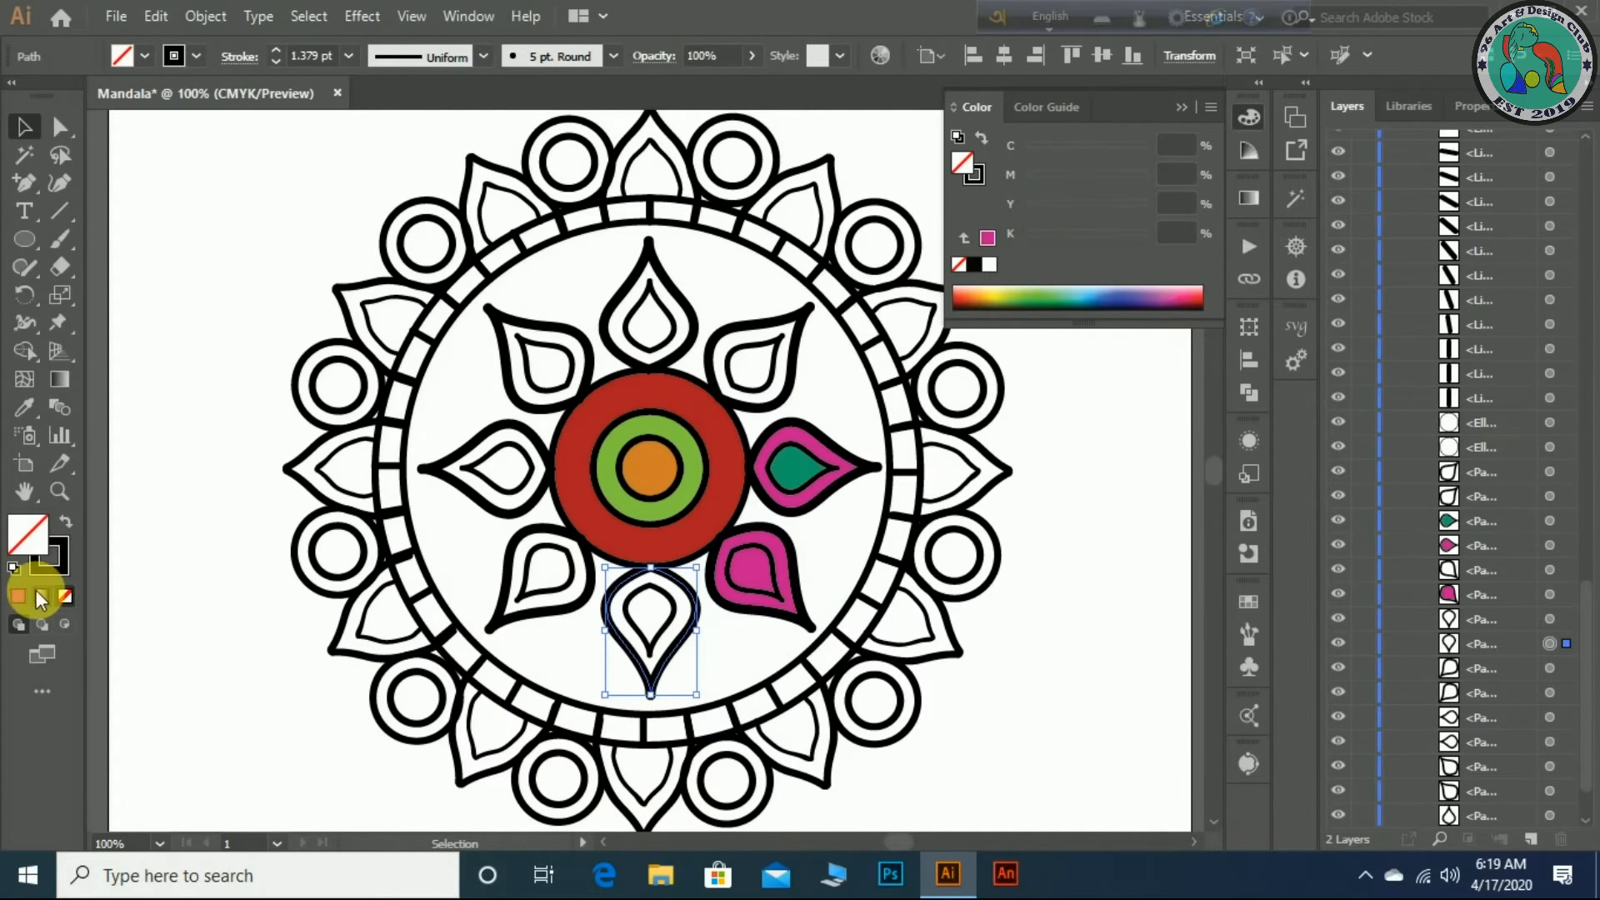
pyautogui.click(28, 593)
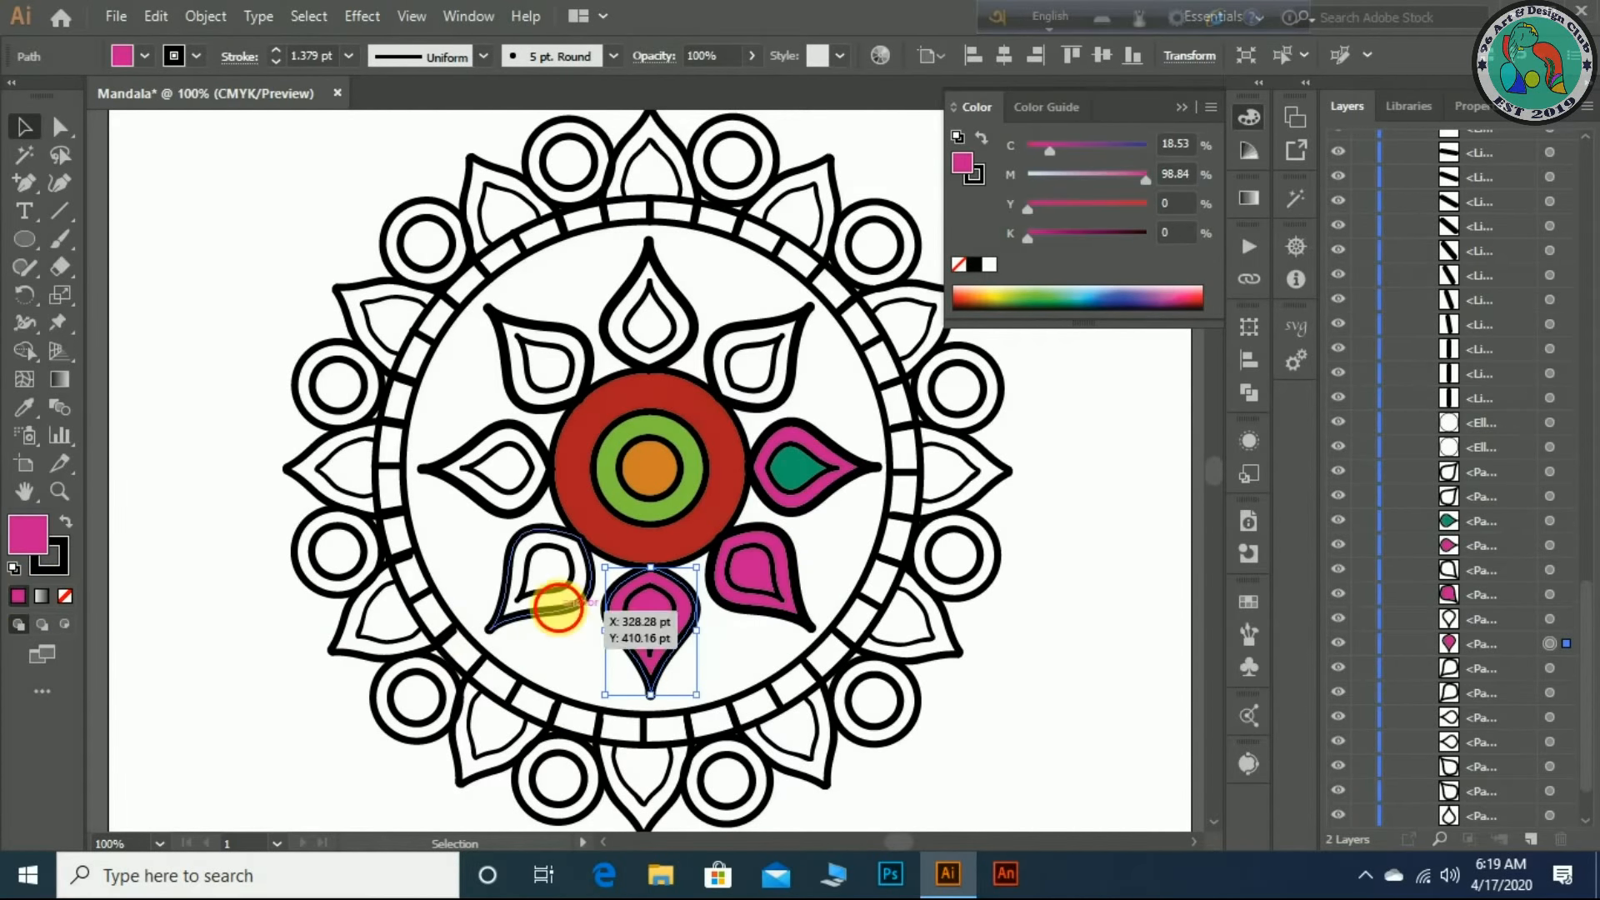
pyautogui.click(572, 617)
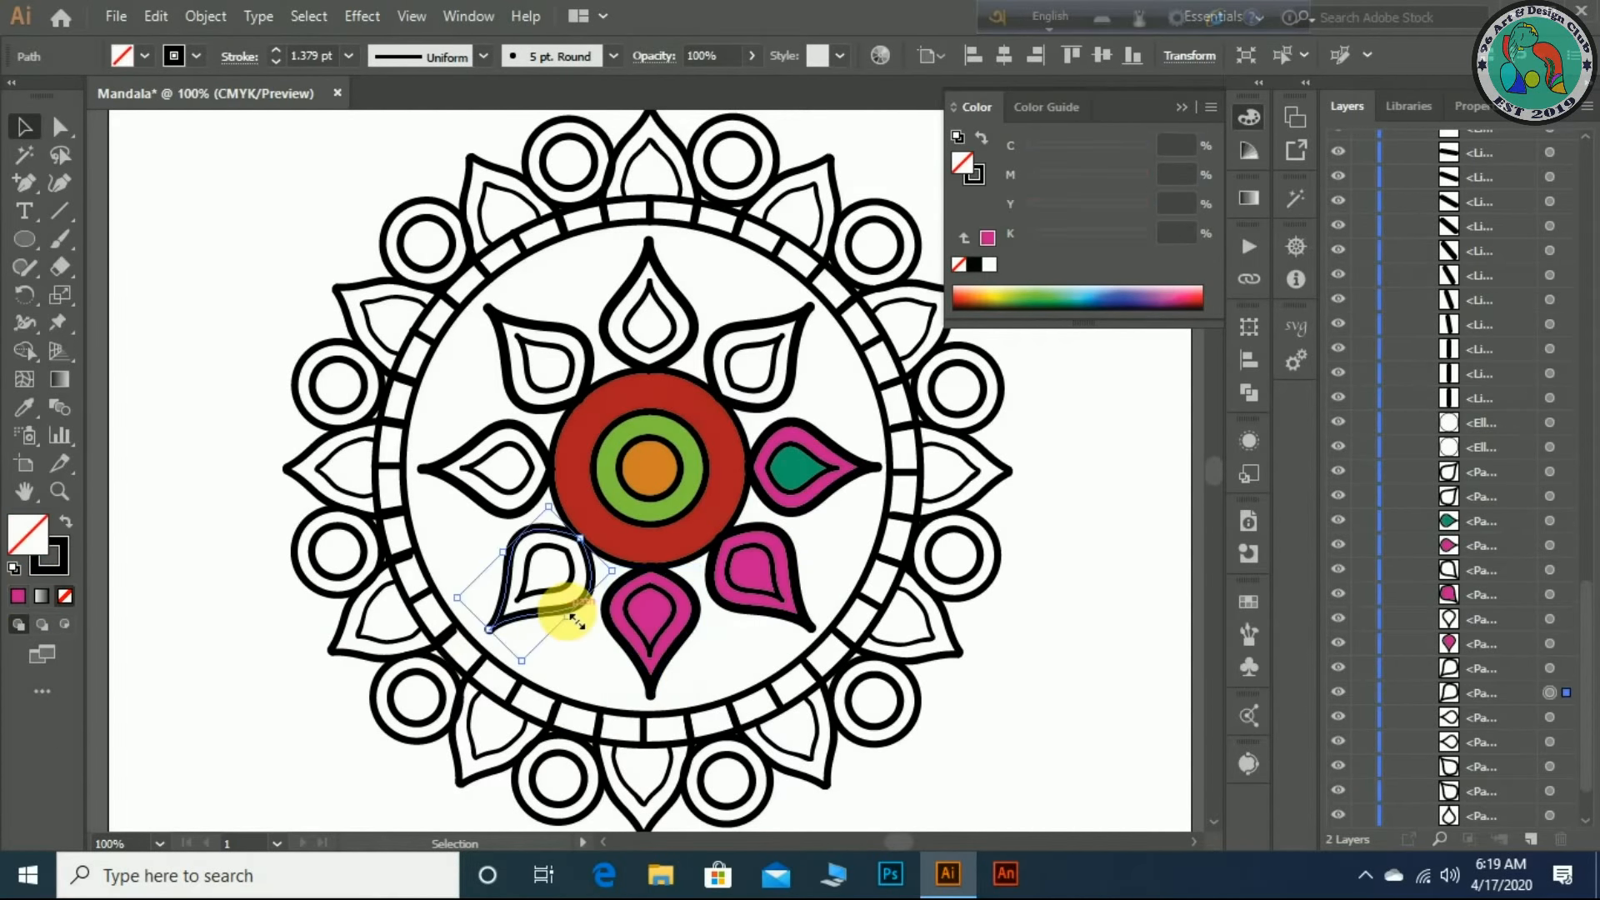
pyautogui.click(16, 596)
# - Fill the outer shapes of the left, upper-left, top and upper-right inner-ring petals with the same magenta
pyautogui.click(488, 468)
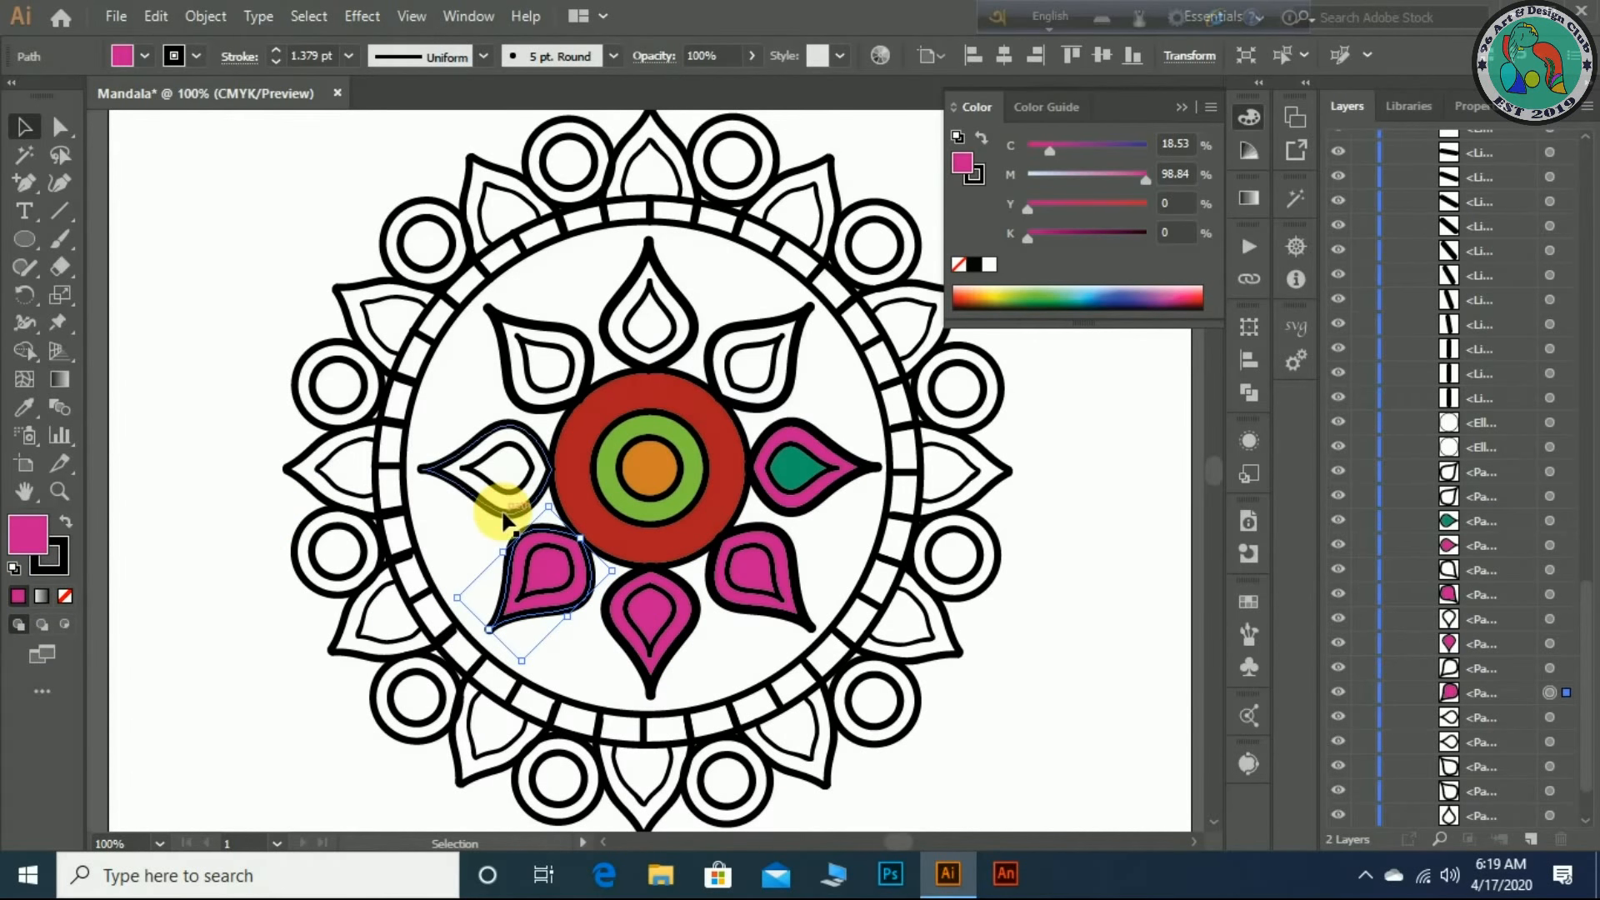
pyautogui.click(16, 595)
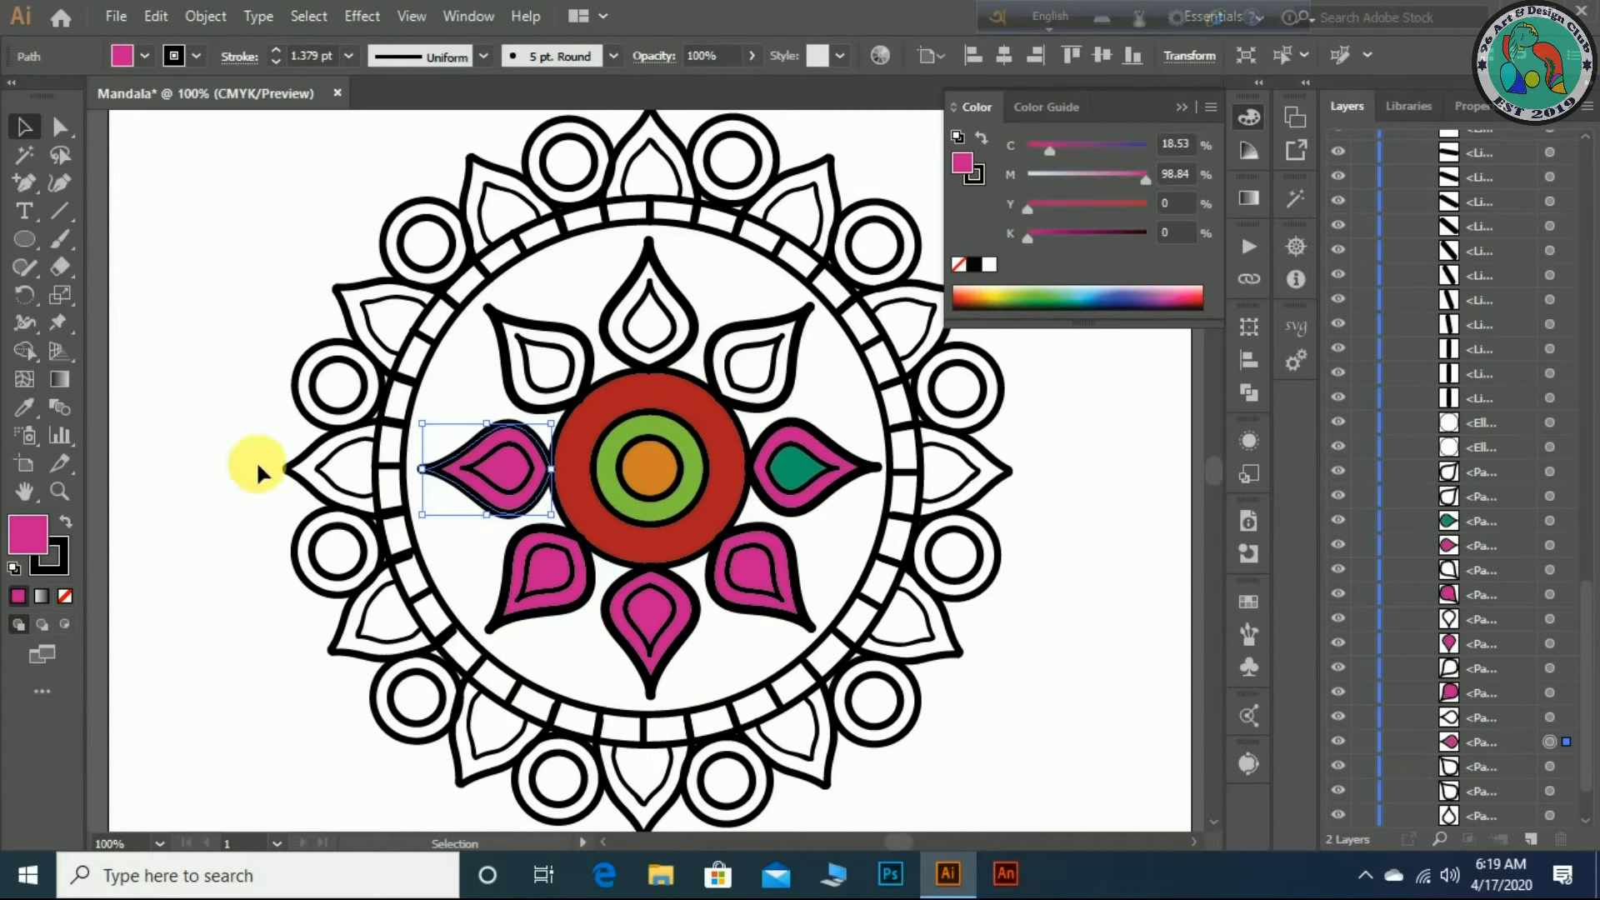
pyautogui.click(512, 396)
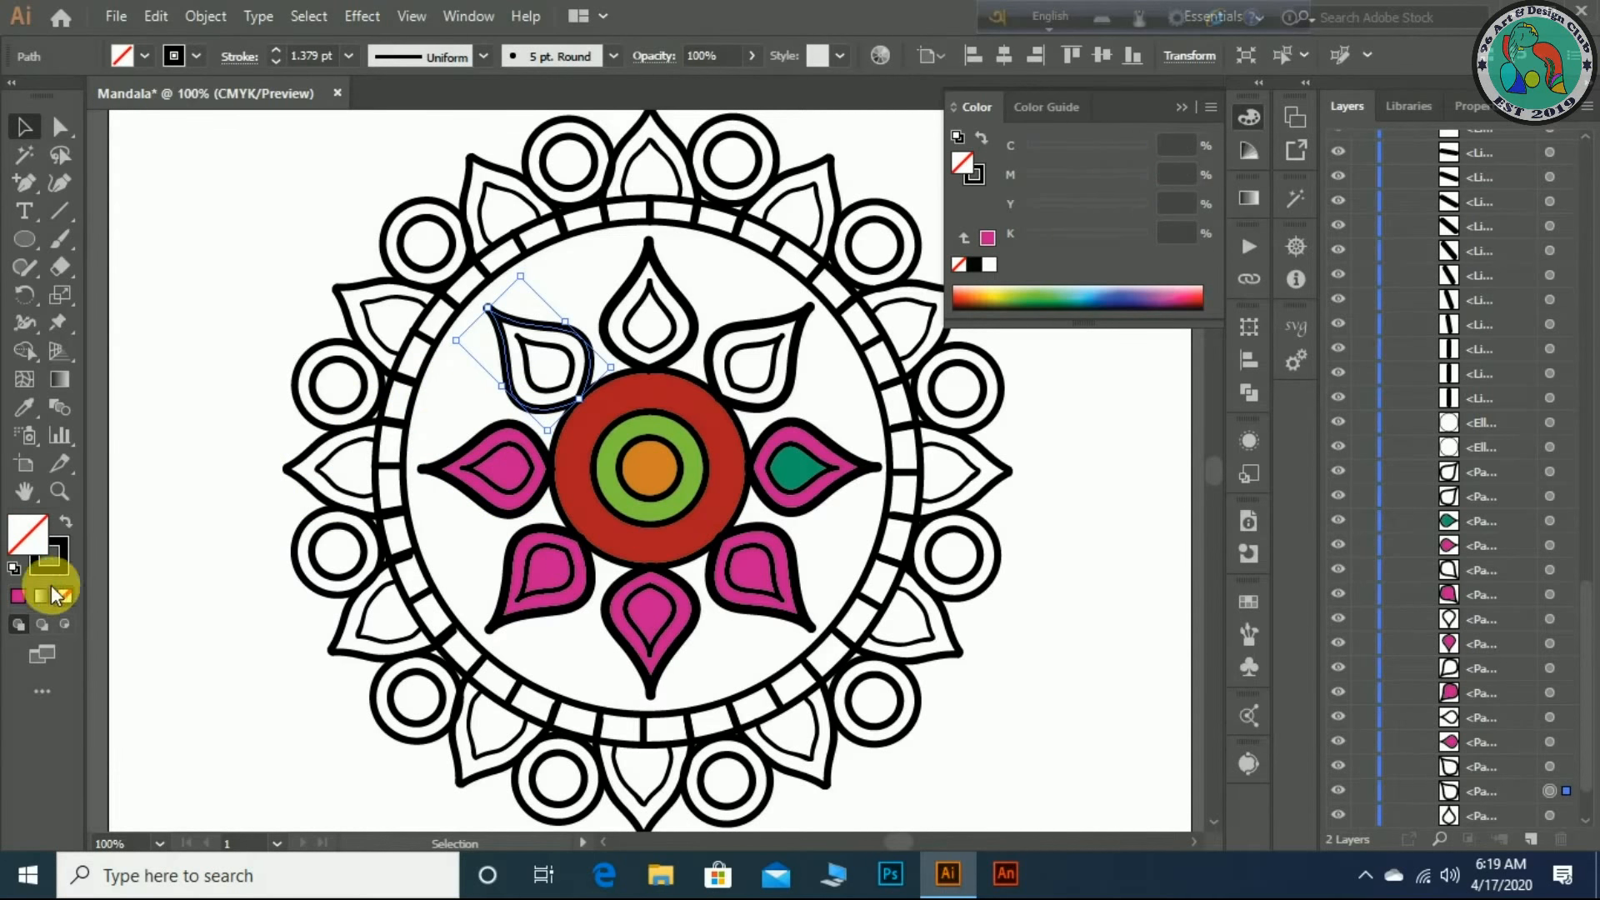
pyautogui.click(15, 596)
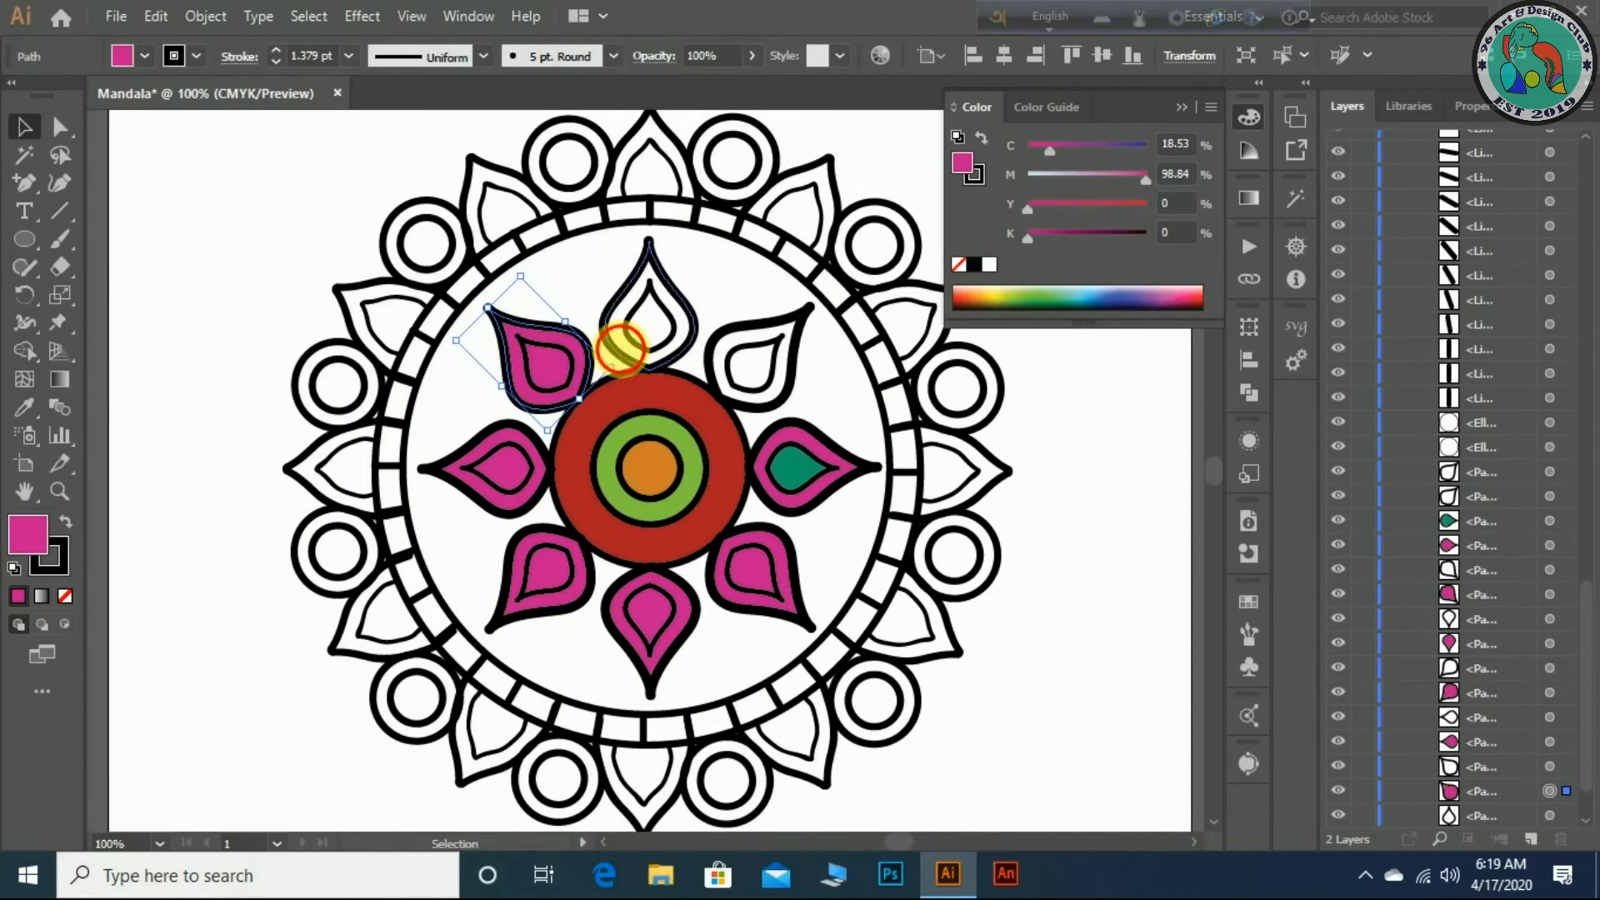
pyautogui.click(622, 347)
pyautogui.click(16, 595)
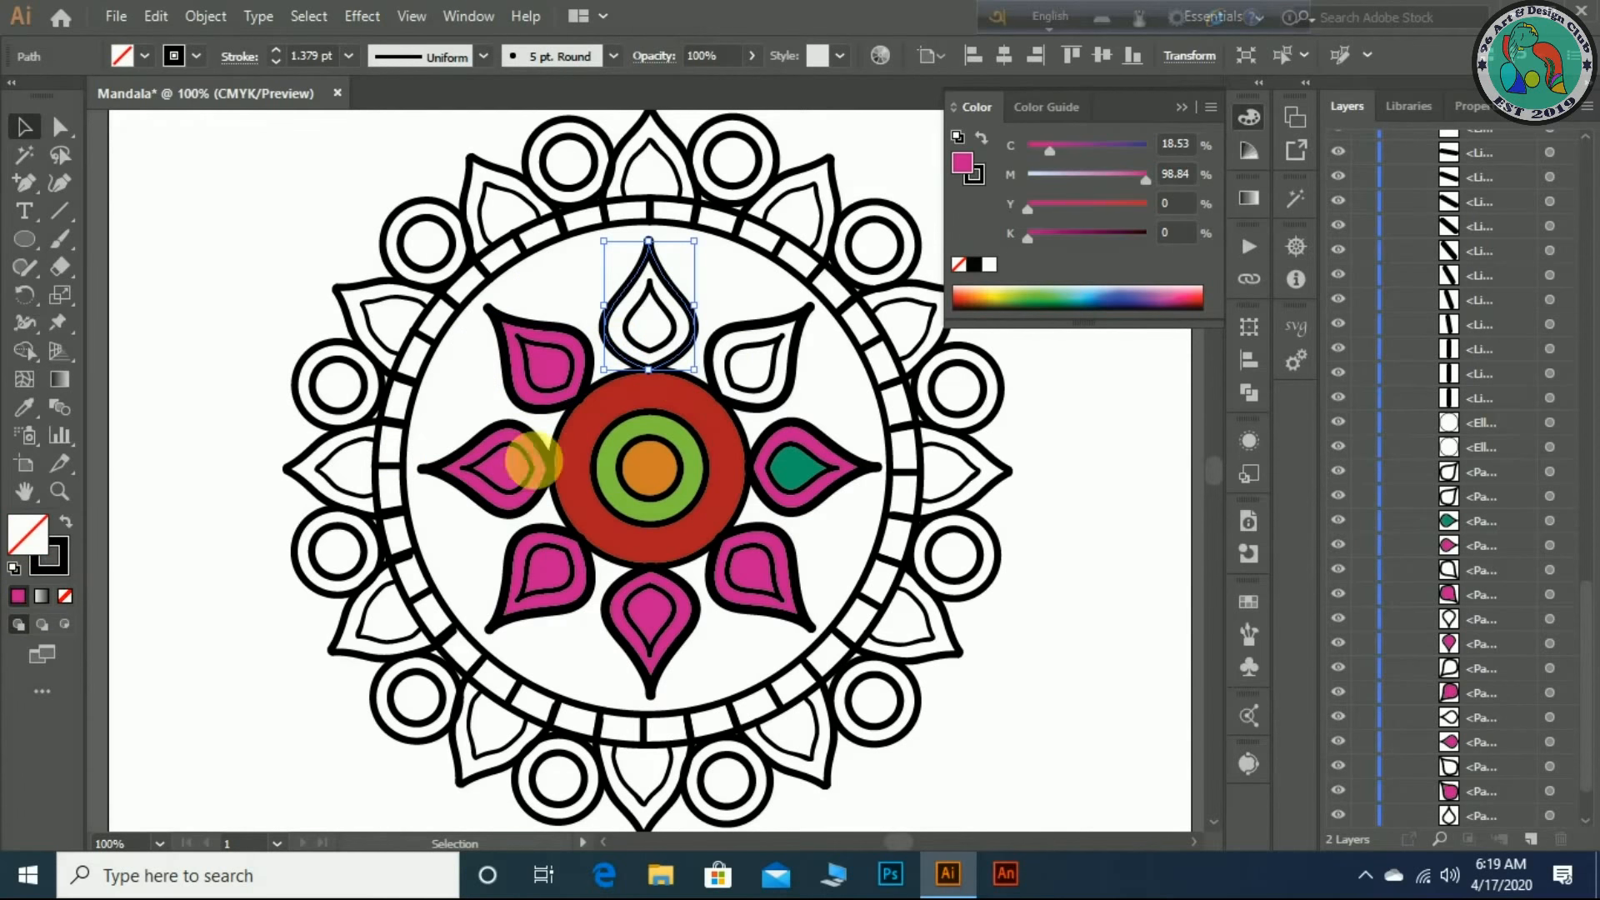
pyautogui.click(143, 565)
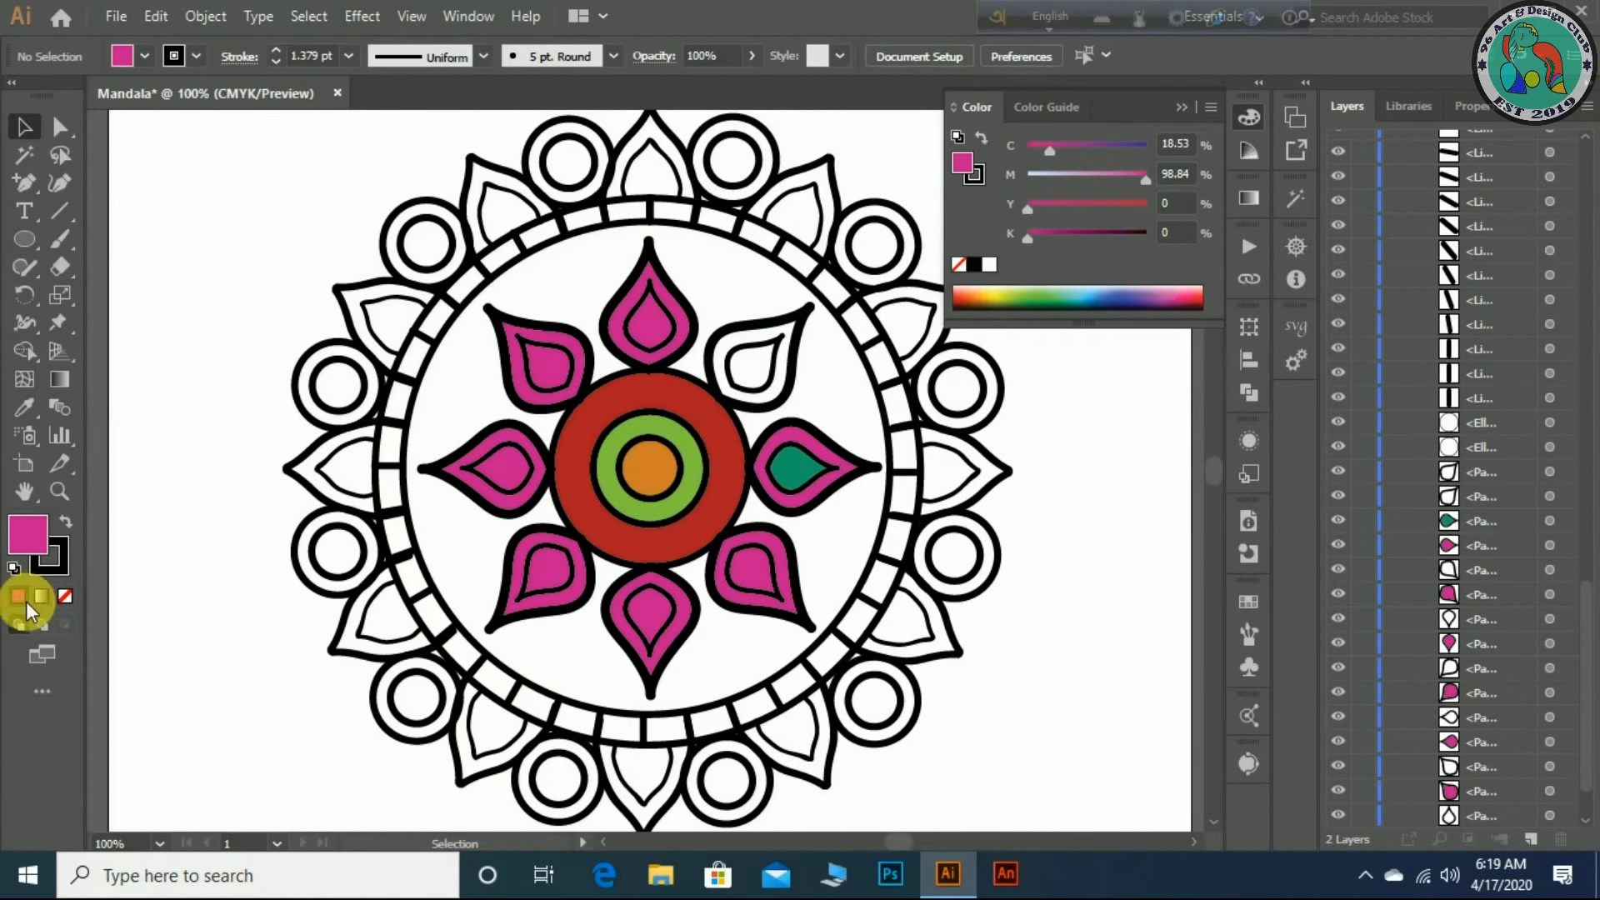
pyautogui.click(783, 404)
pyautogui.click(22, 597)
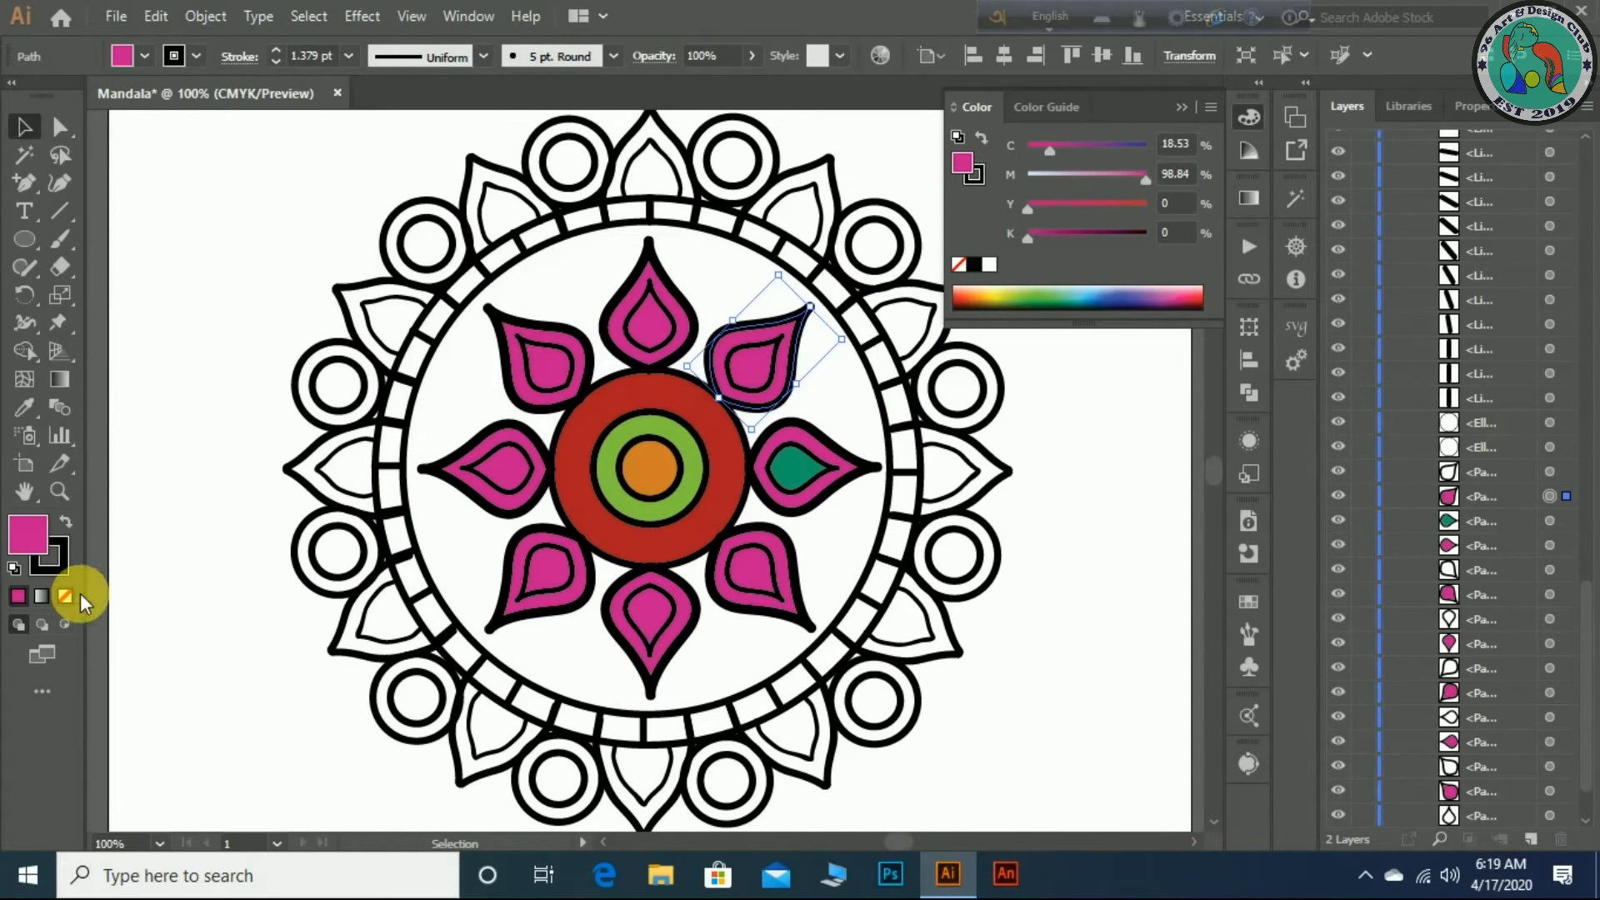
# - Reuse the dark green of the right petal's centre to fill the inner shapes of the upper-right, top and upper-left petals
pyautogui.click(674, 346)
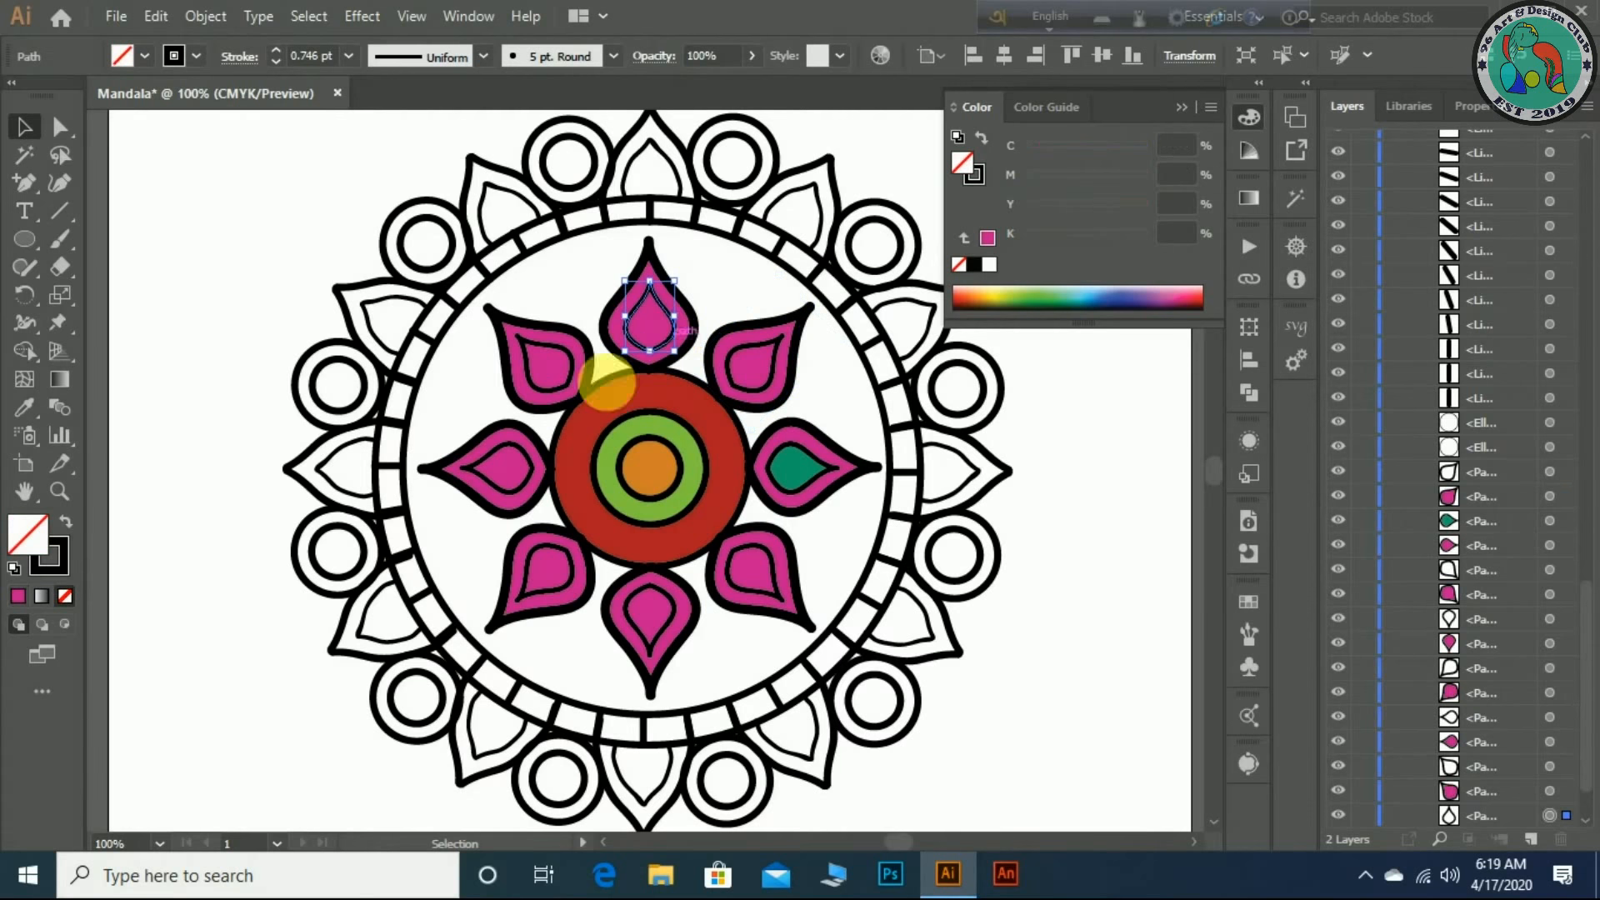
pyautogui.click(804, 500)
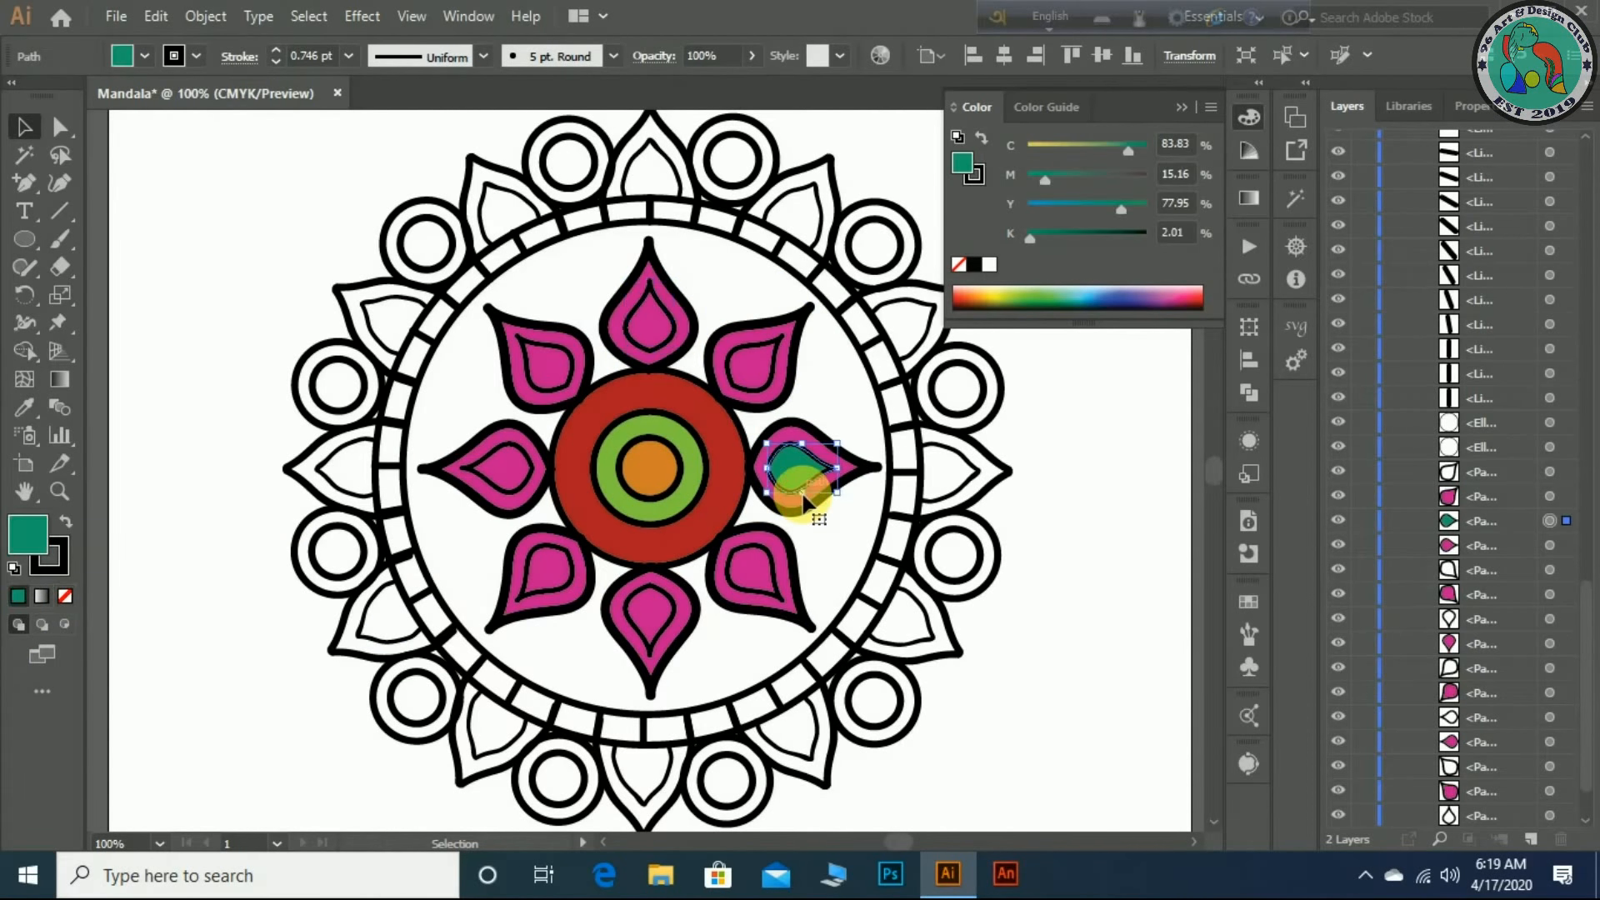
pyautogui.click(775, 380)
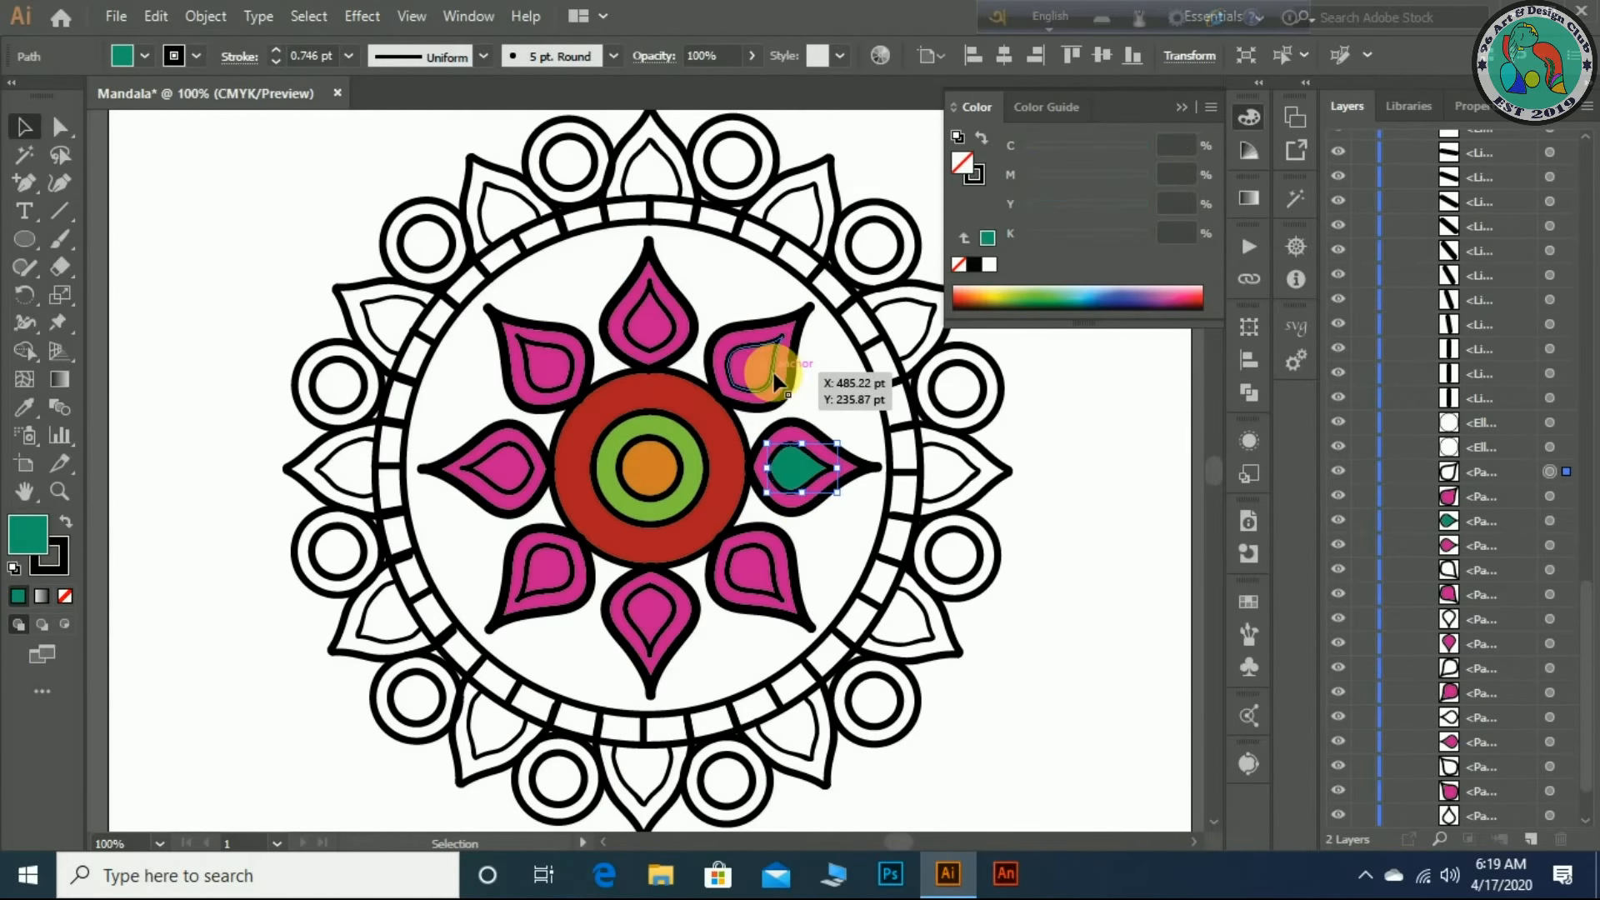
pyautogui.click(18, 597)
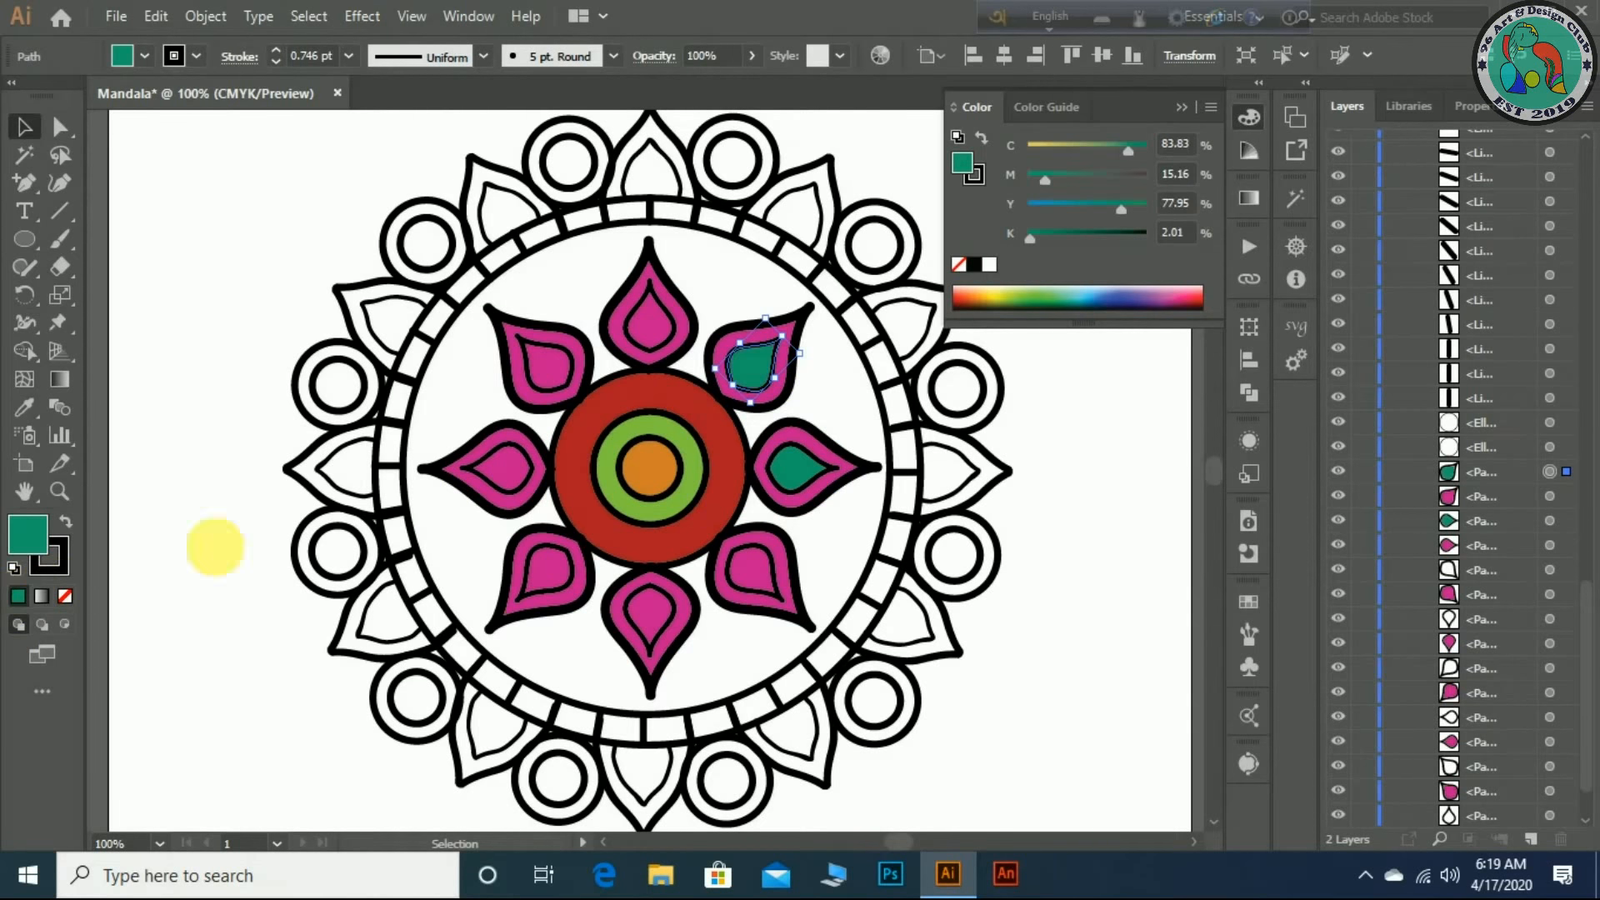
pyautogui.click(638, 350)
pyautogui.click(18, 597)
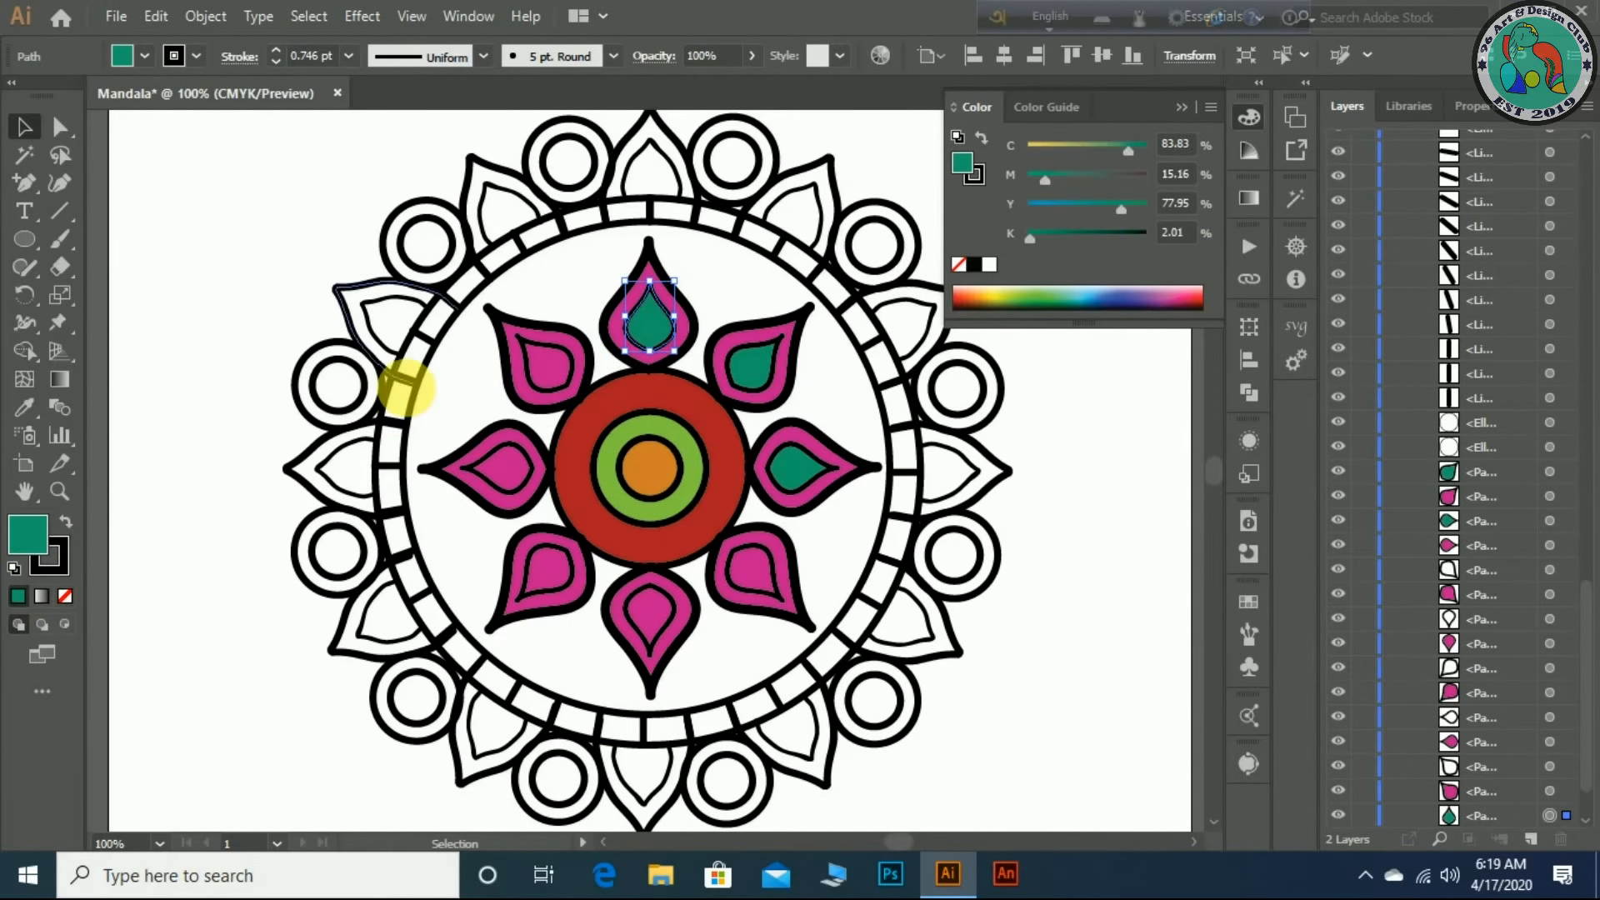
pyautogui.click(532, 380)
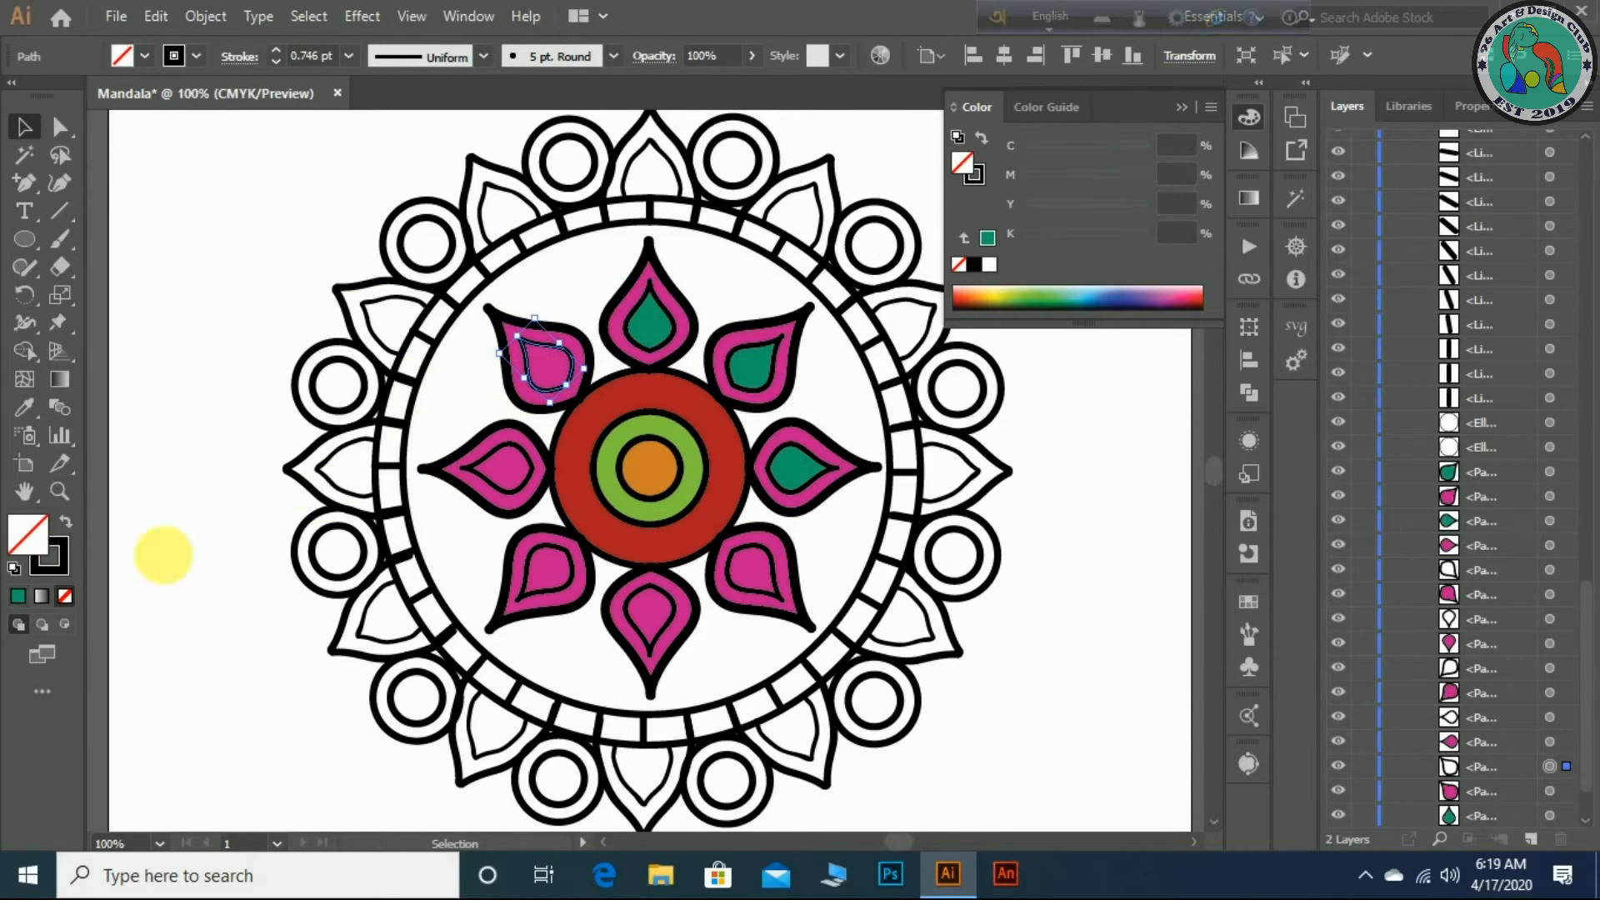
pyautogui.click(17, 597)
# - Fill the inner shape of the left petal with the dark green taken from the upper-left petal's centre
pyautogui.click(505, 499)
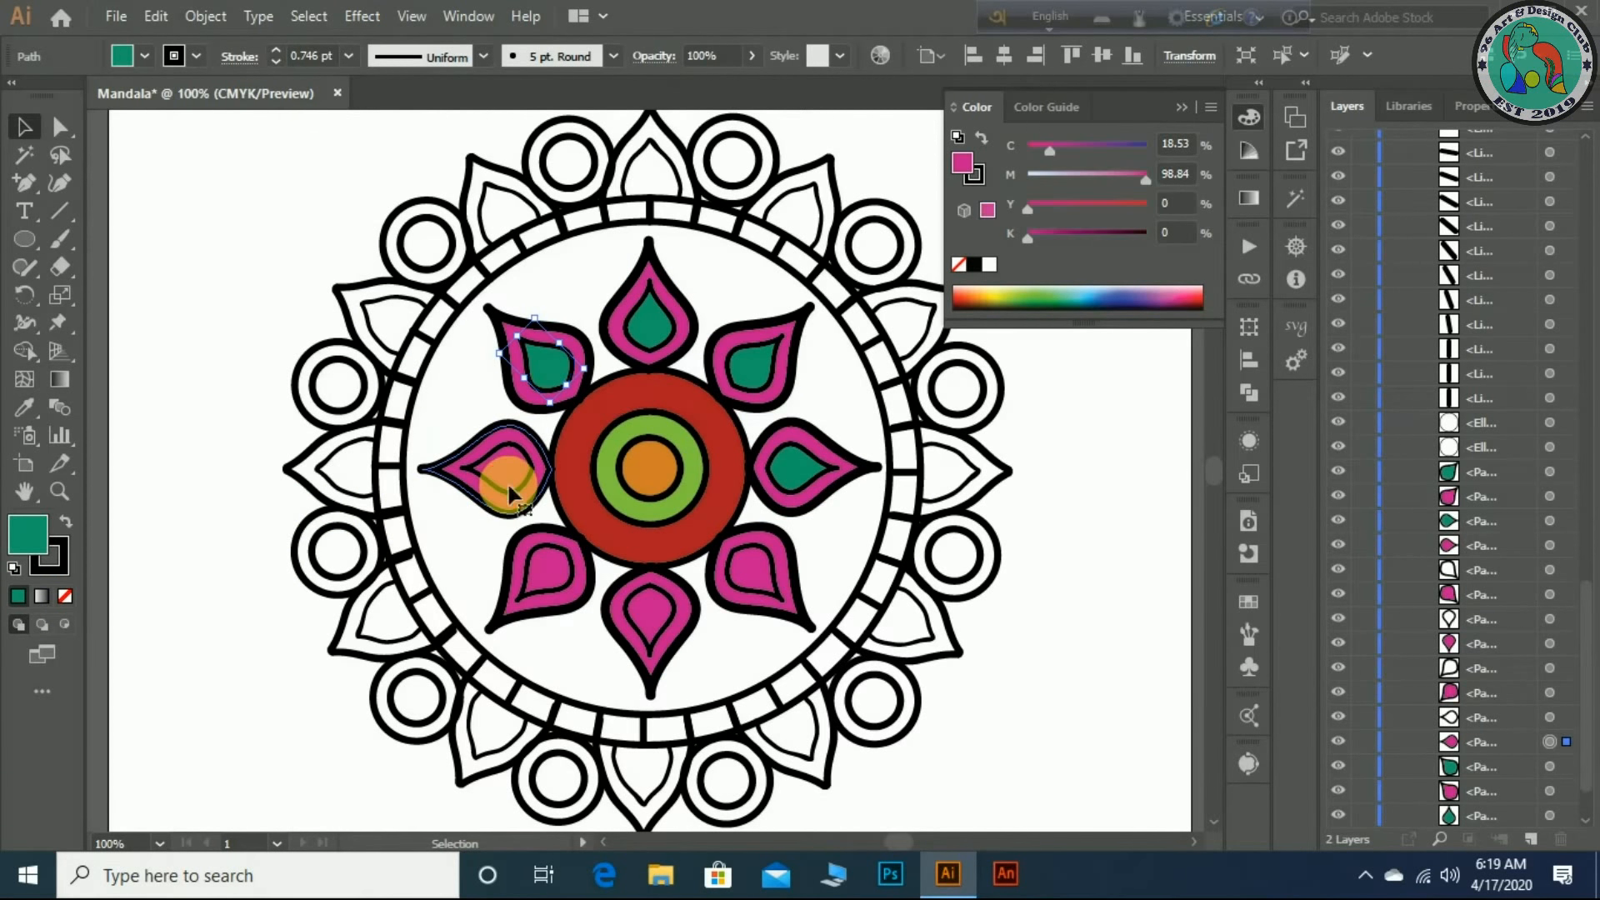
pyautogui.click(504, 488)
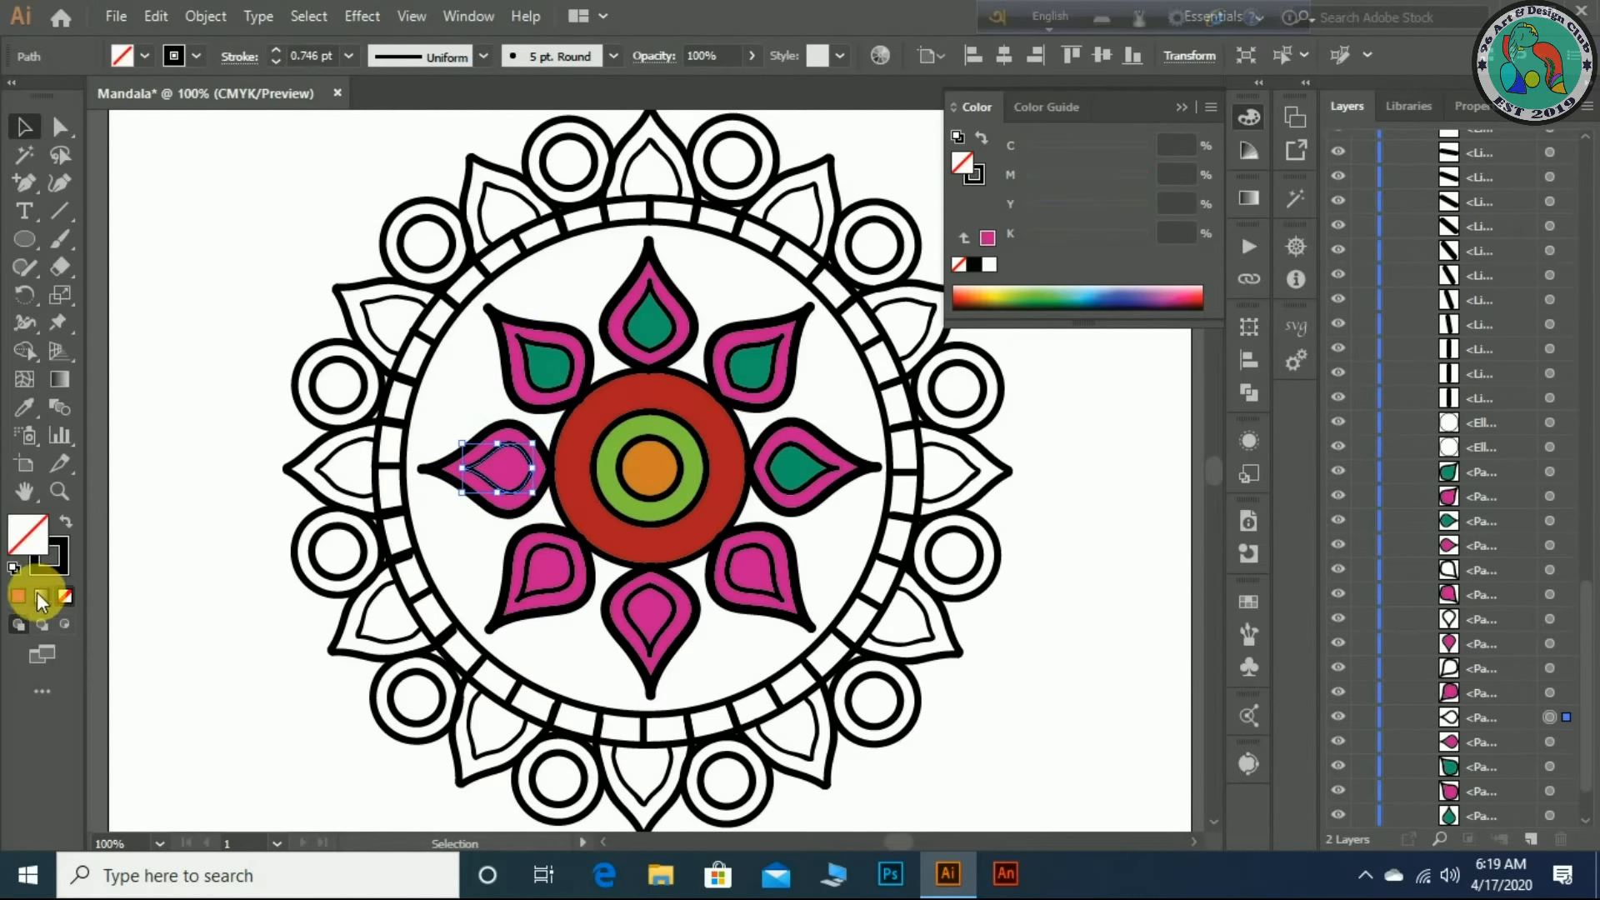
pyautogui.click(540, 366)
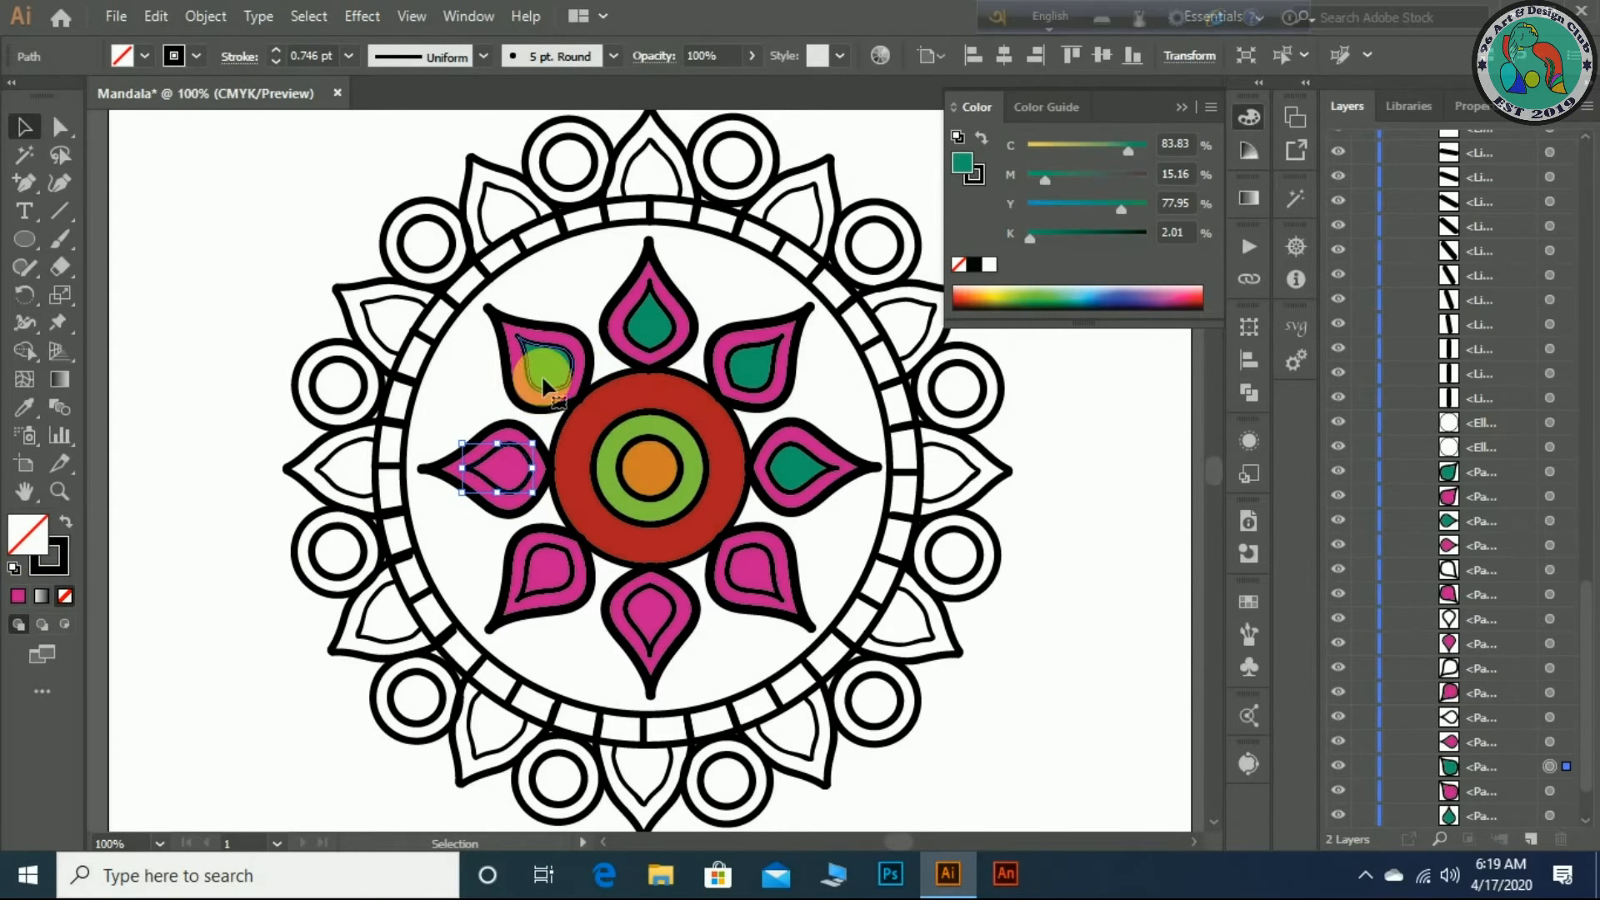
pyautogui.click(506, 495)
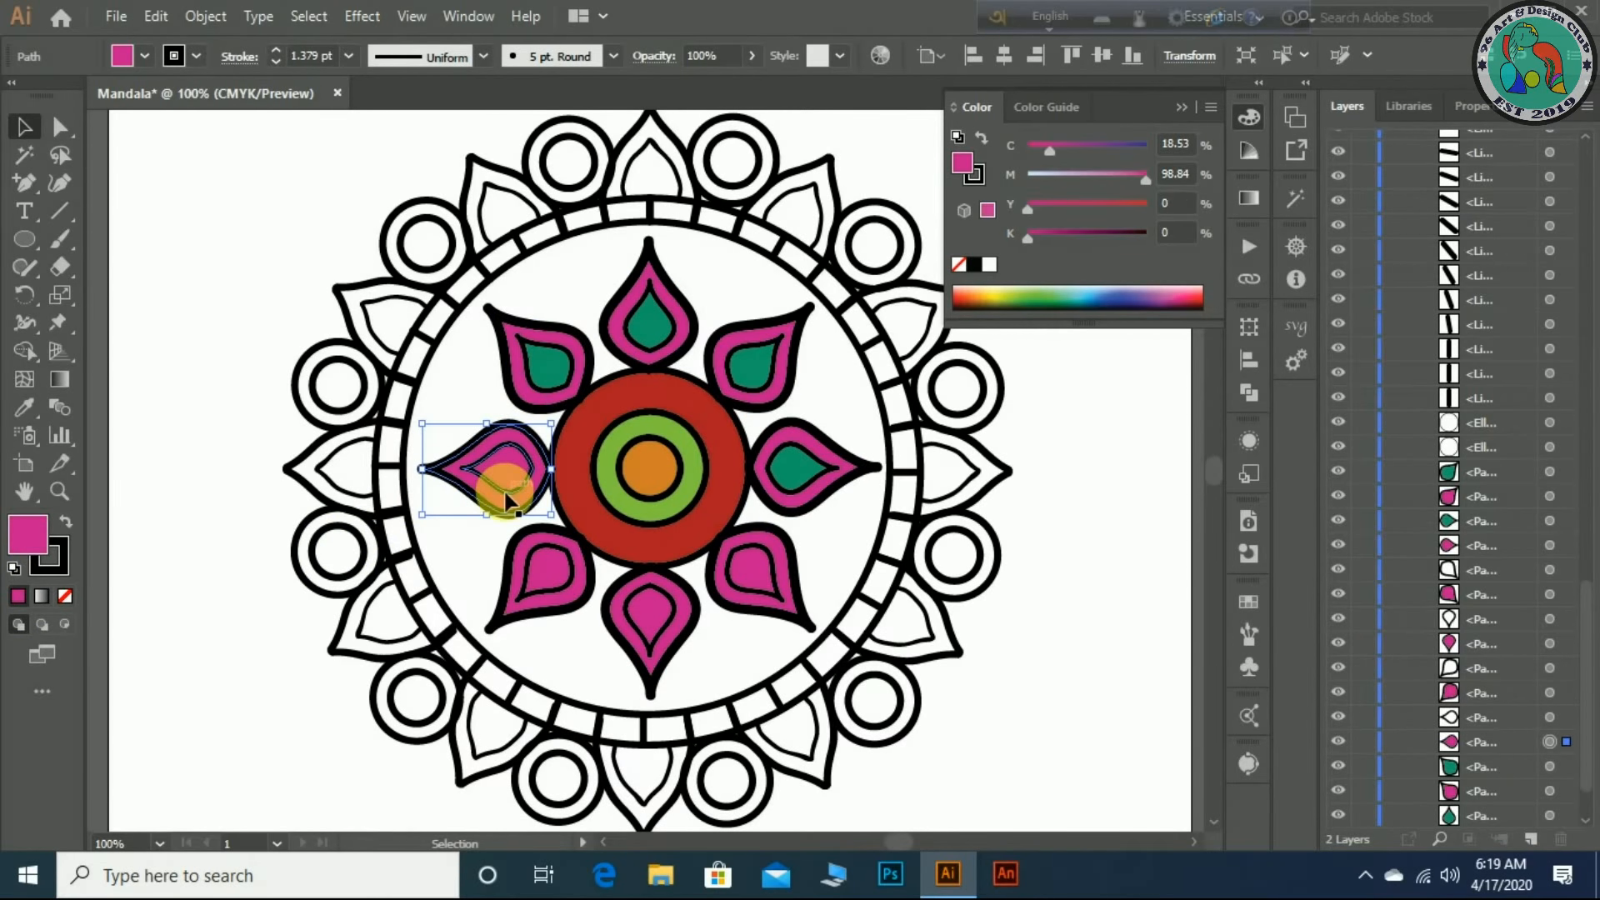
pyautogui.click(558, 384)
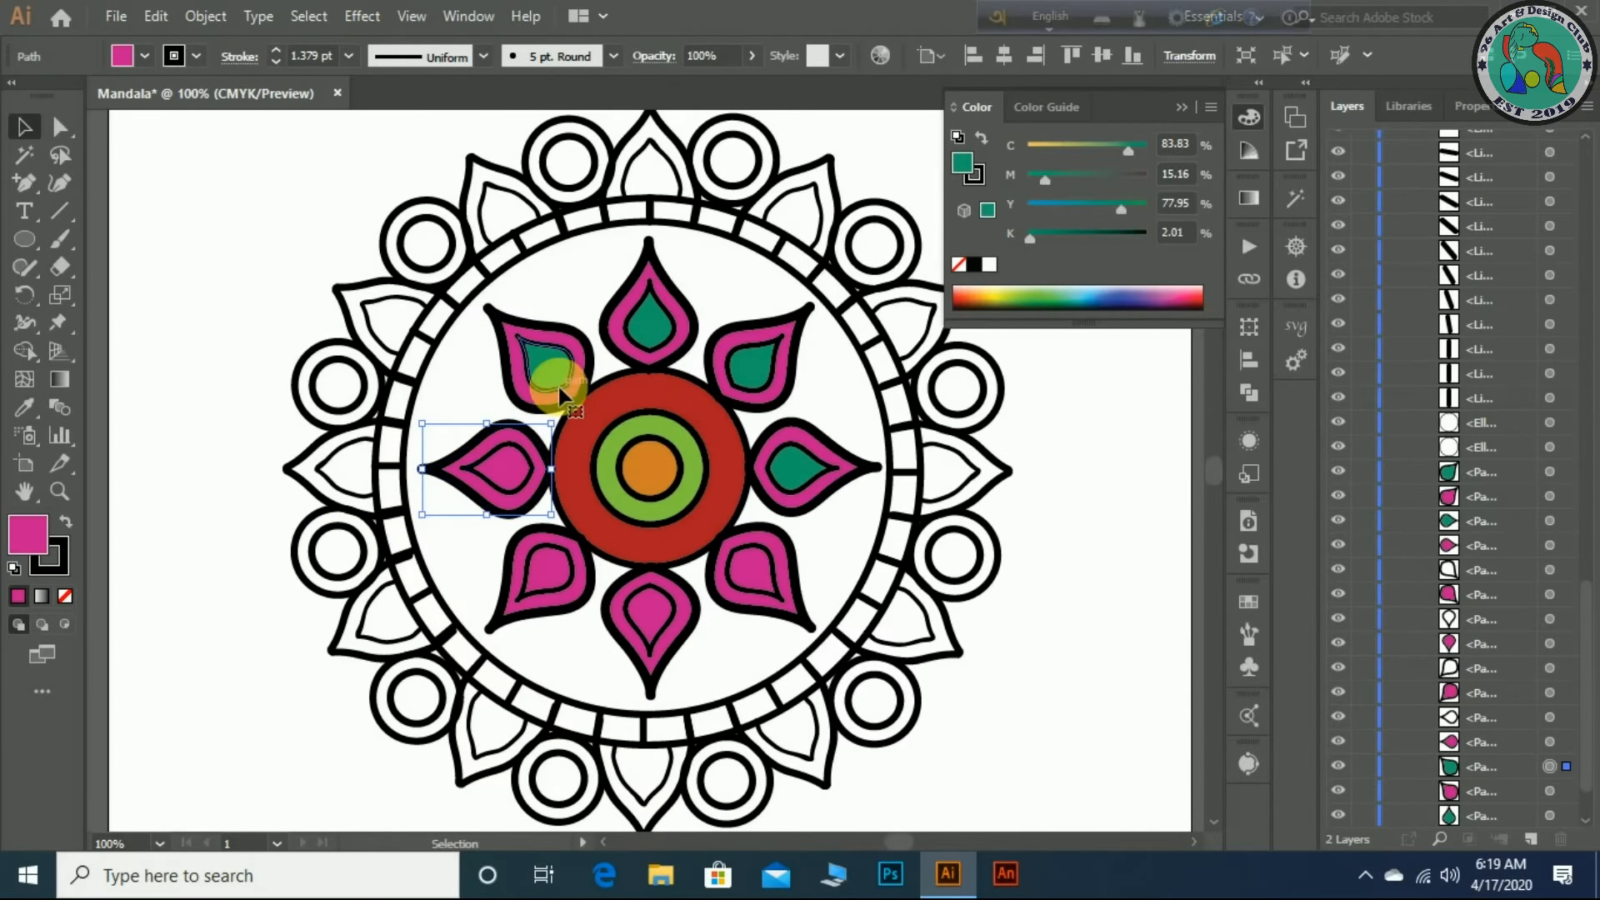
pyautogui.click(522, 488)
pyautogui.click(17, 595)
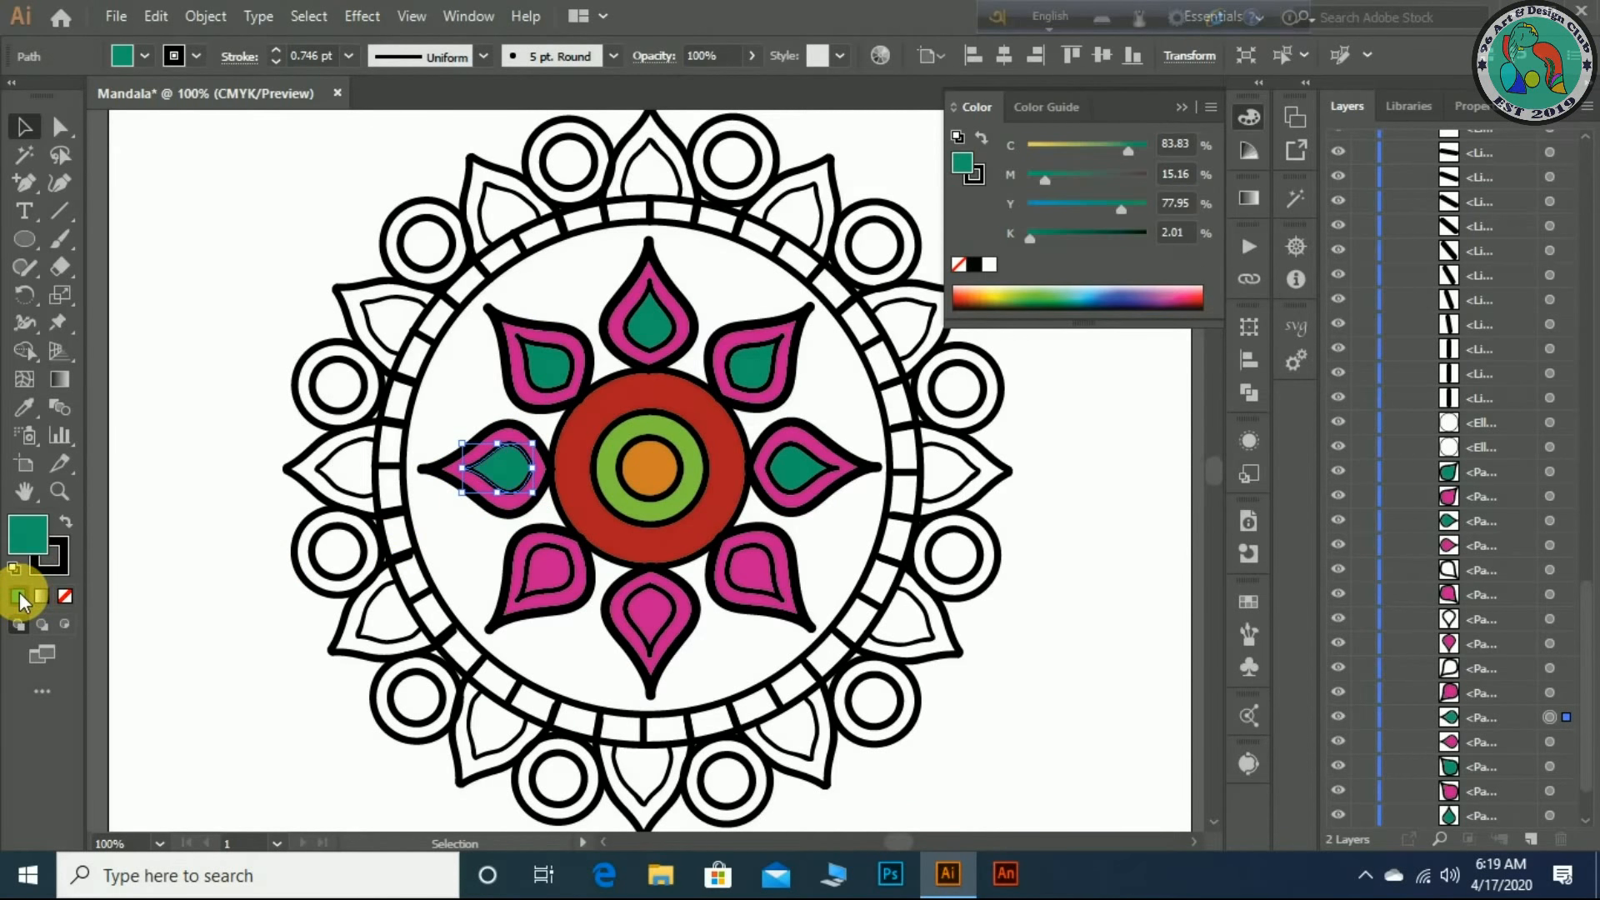
# - Fill the inner shapes of the lower-left and bottom petals with the same dark green
pyautogui.click(541, 575)
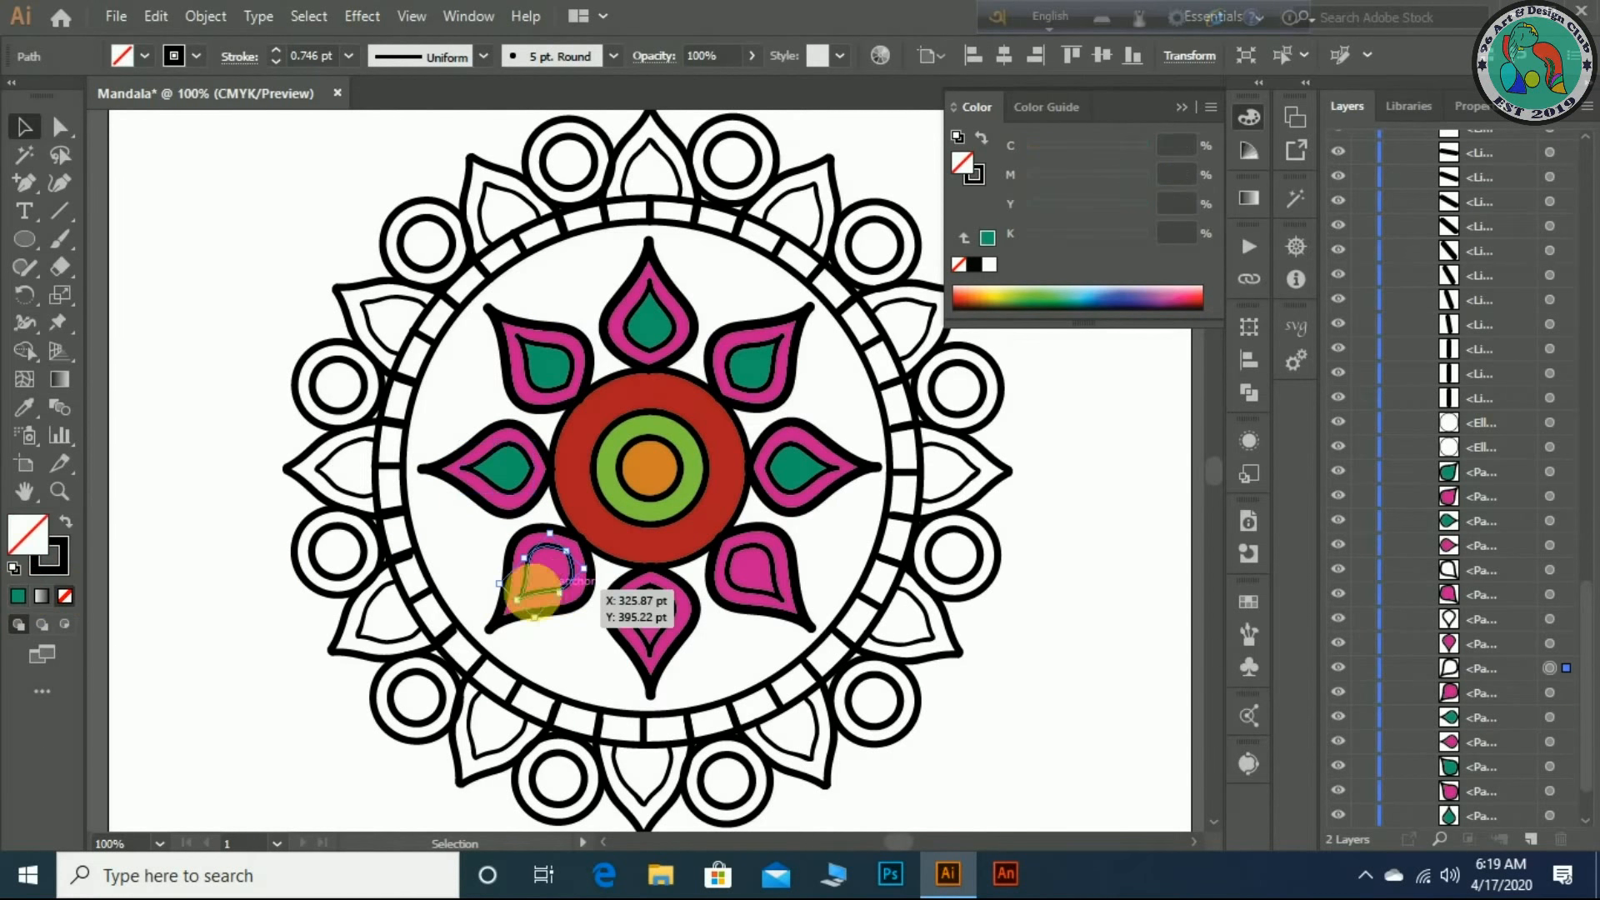
pyautogui.click(17, 595)
pyautogui.click(634, 622)
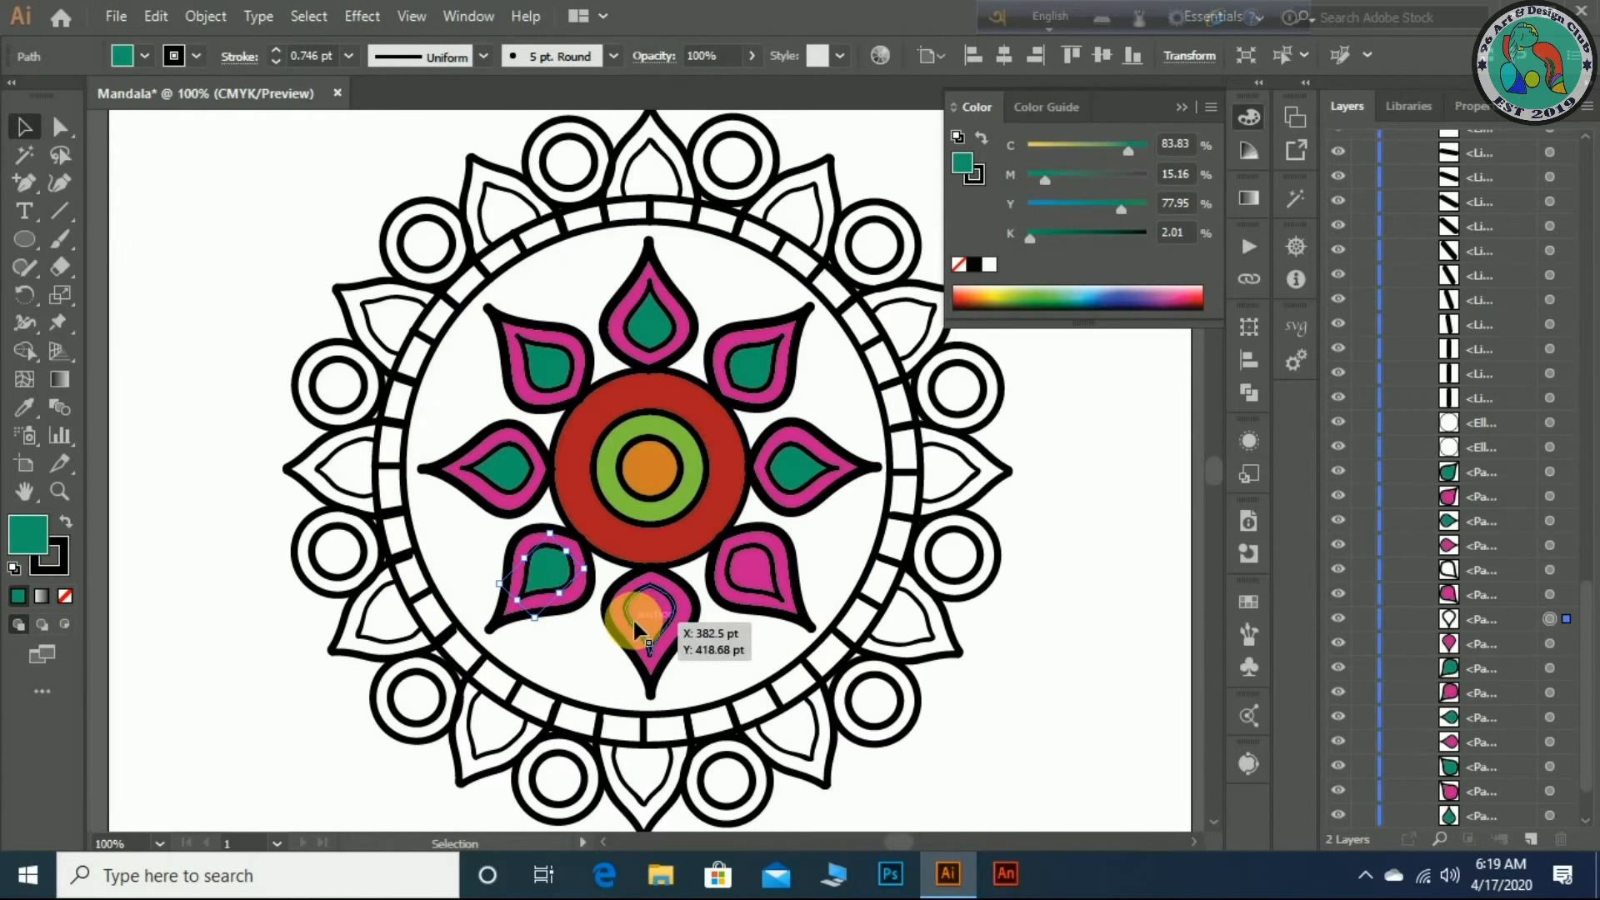
pyautogui.click(18, 595)
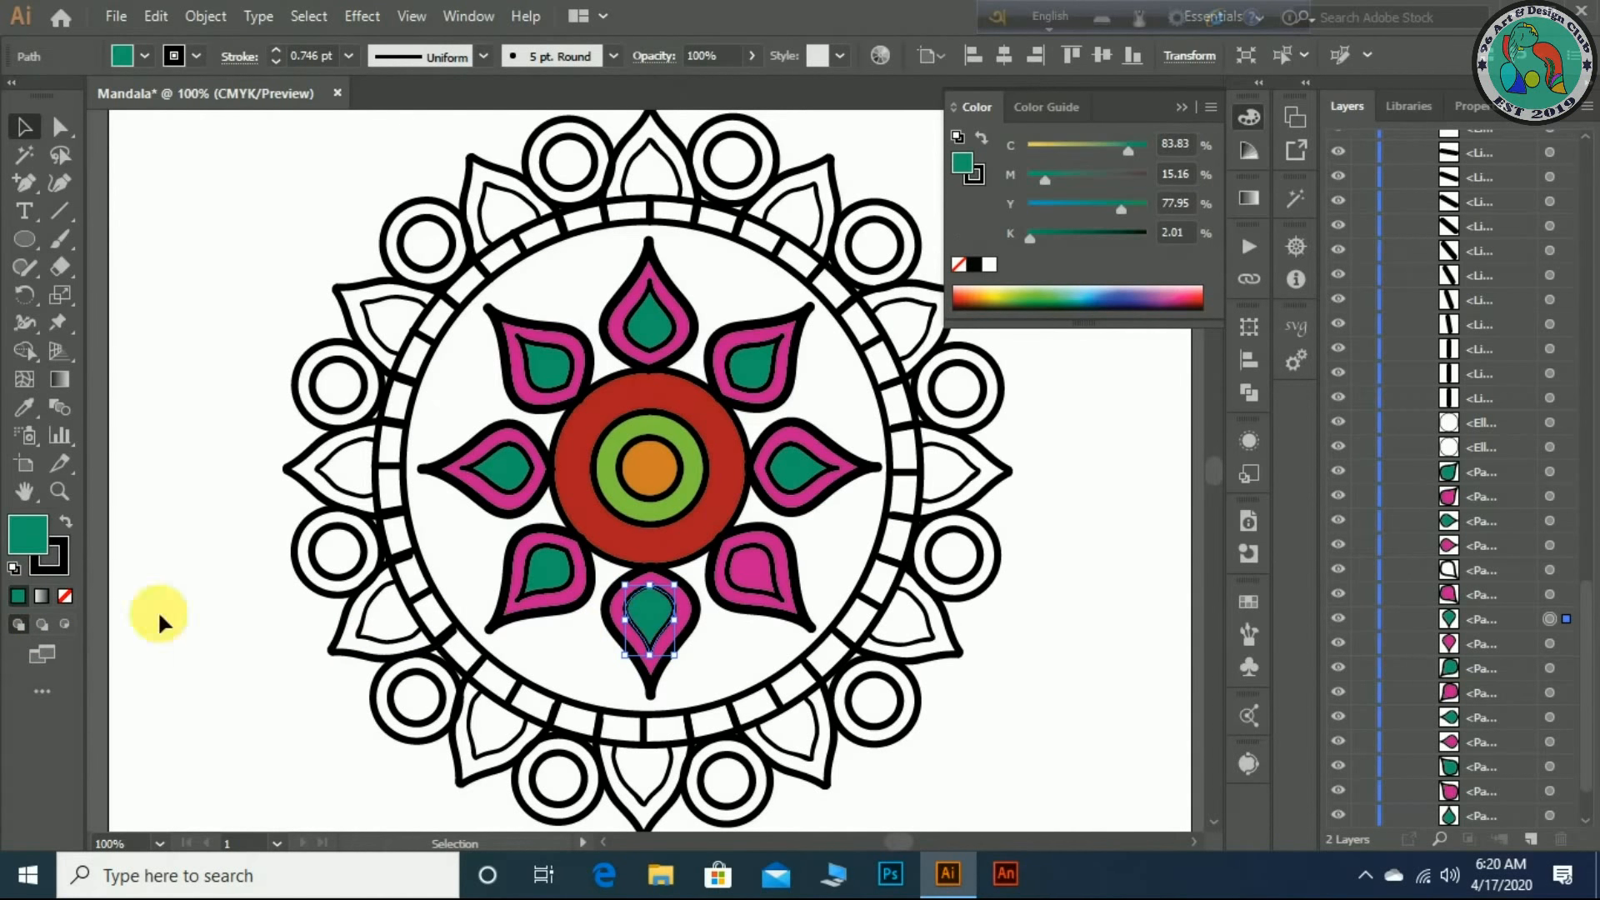
# - Fill the inner shape of the lower-right inner-ring petal with the same dark green
pyautogui.click(748, 592)
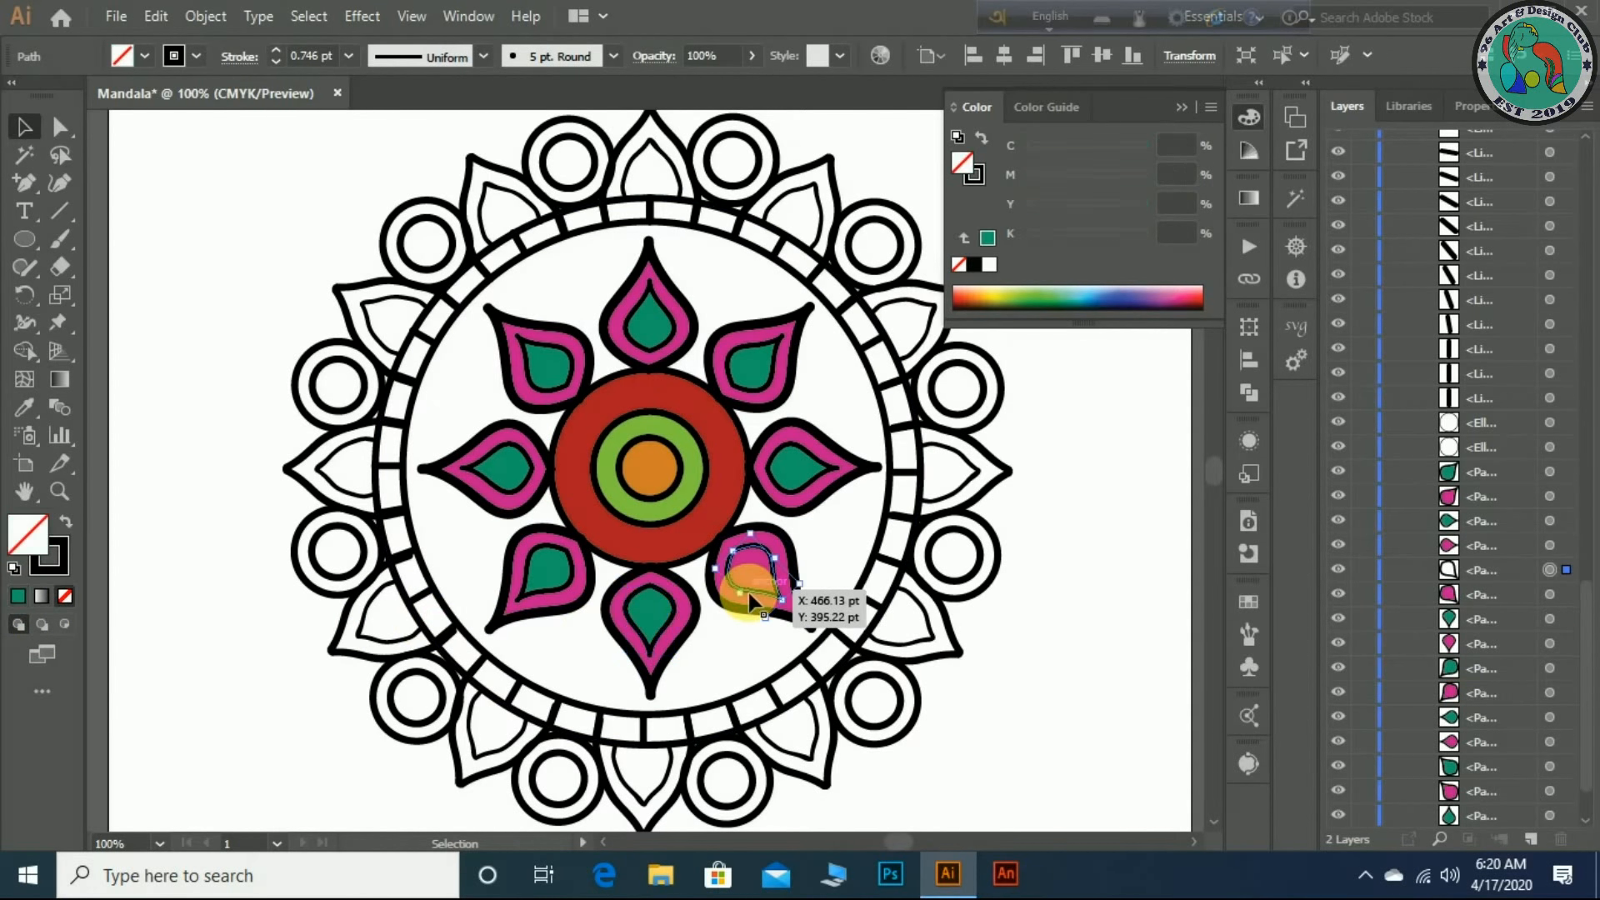
pyautogui.click(23, 598)
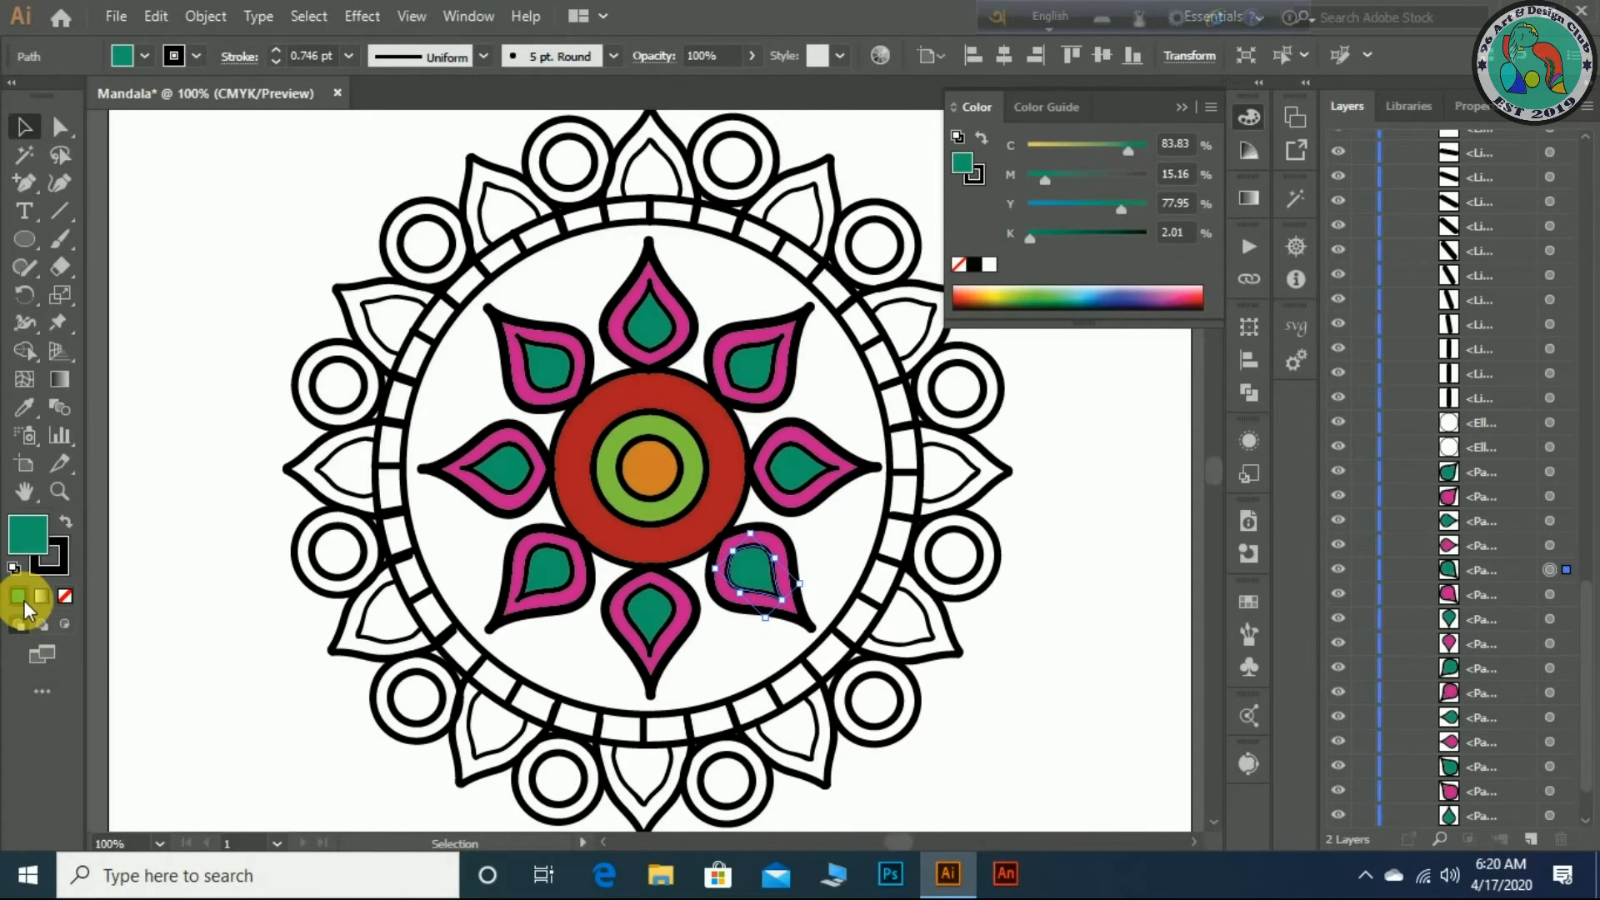
# - Fill the large circle enclosing the inner petals with orange, about C 19, M 50, Y 100, K 3
pyautogui.click(760, 692)
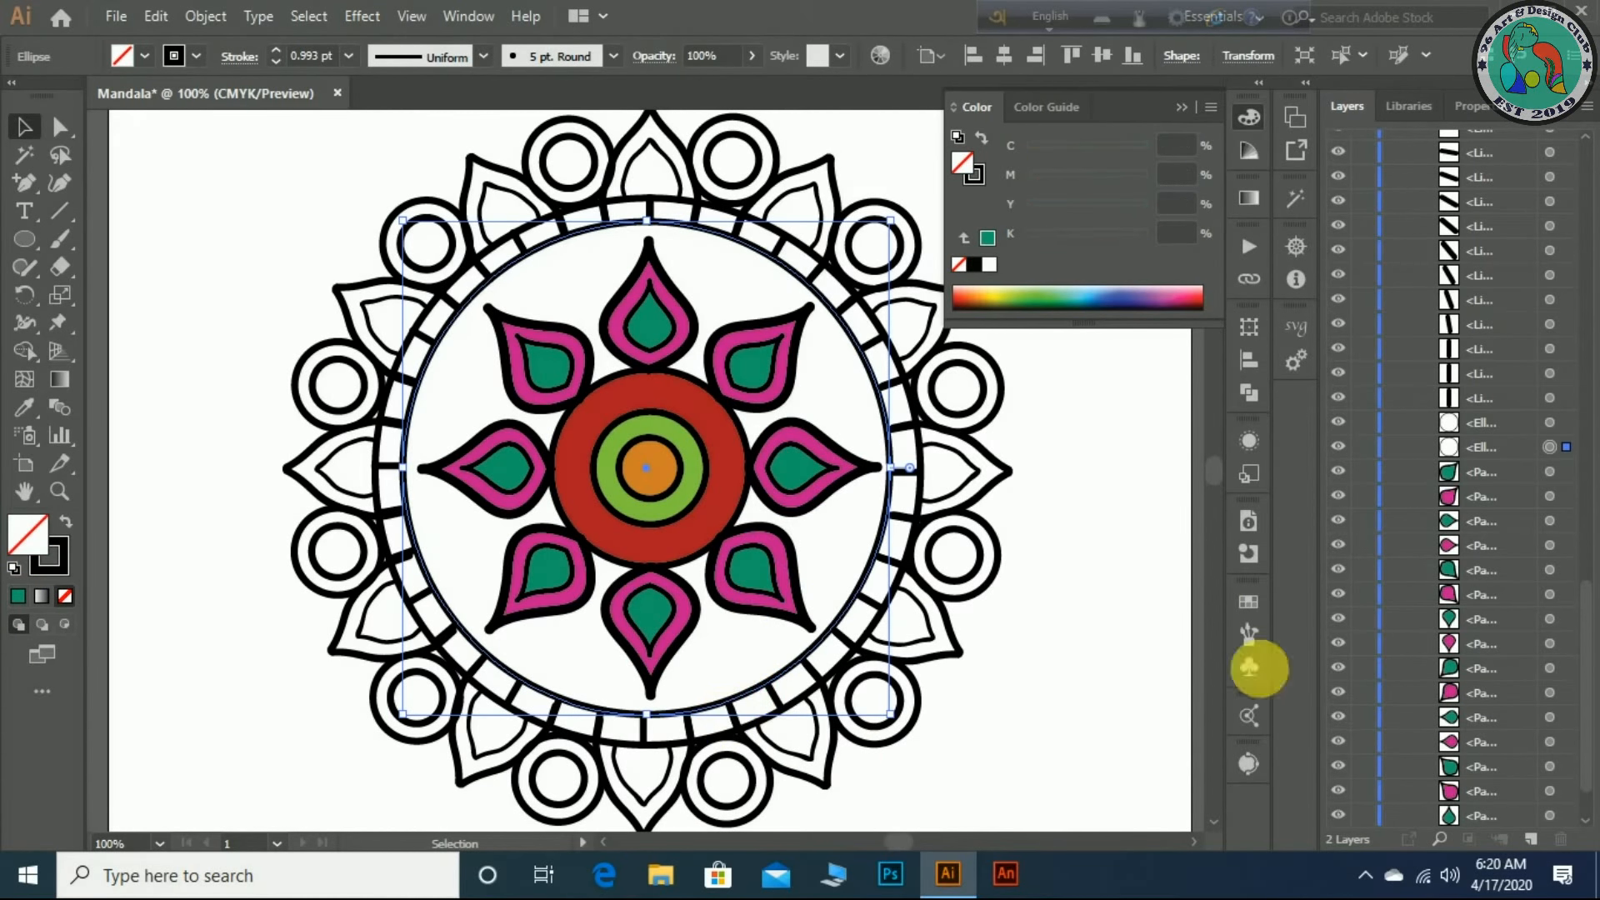
pyautogui.doubleClick(37, 537)
pyautogui.click(1233, 583)
pyautogui.moveTo(1233, 582); pyautogui.dragTo(1236, 592)
pyautogui.click(1186, 415)
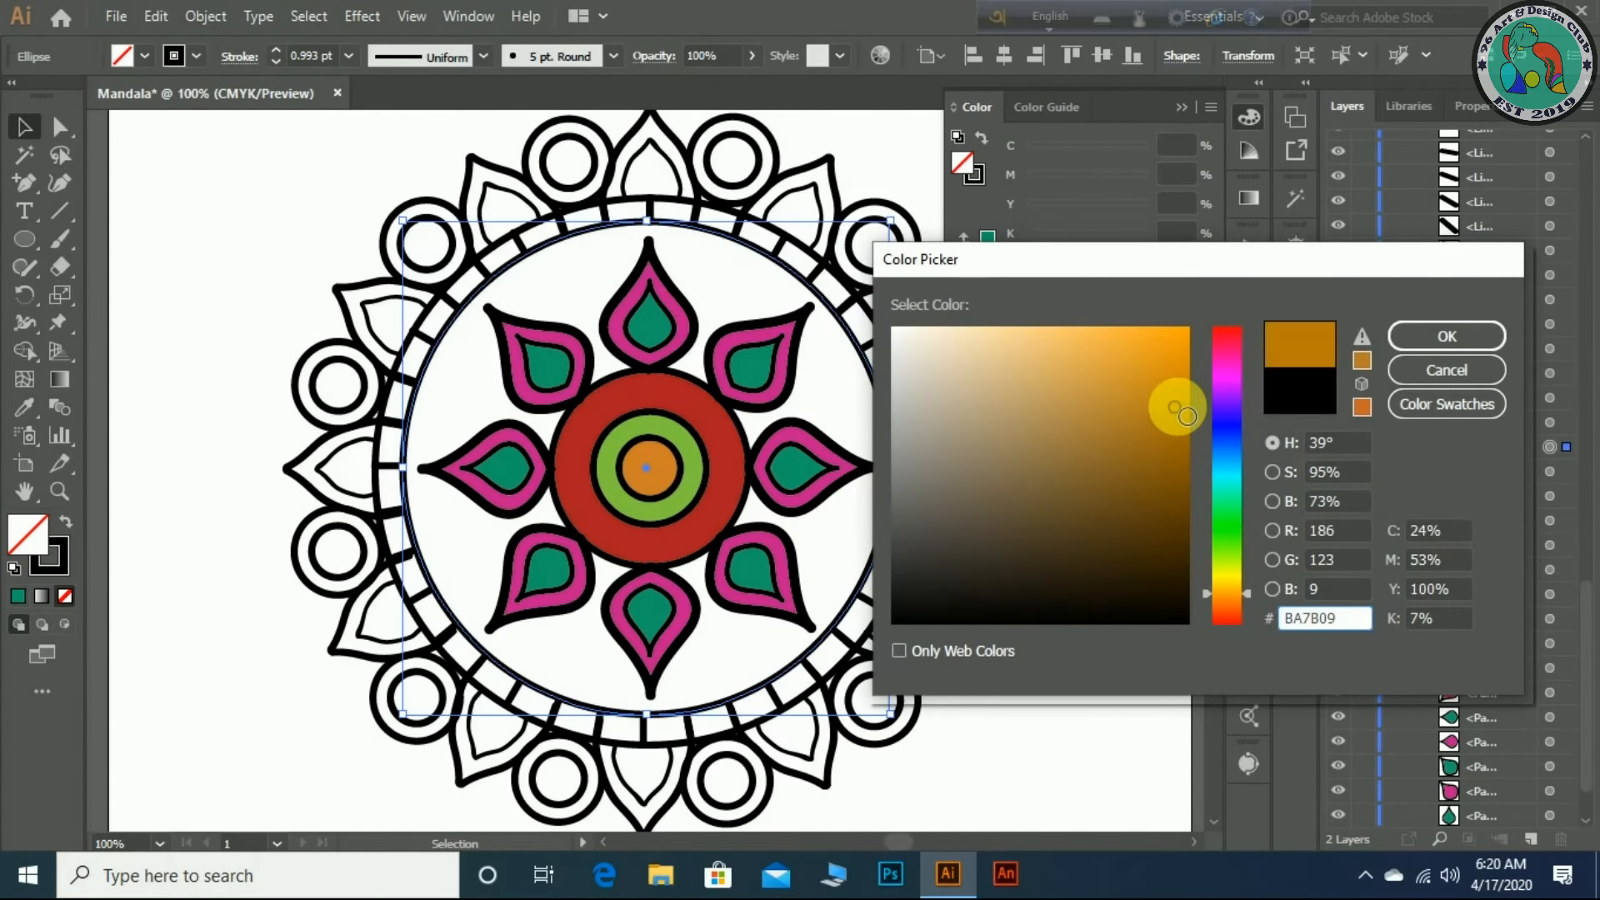
pyautogui.click(1178, 382)
pyautogui.click(1488, 338)
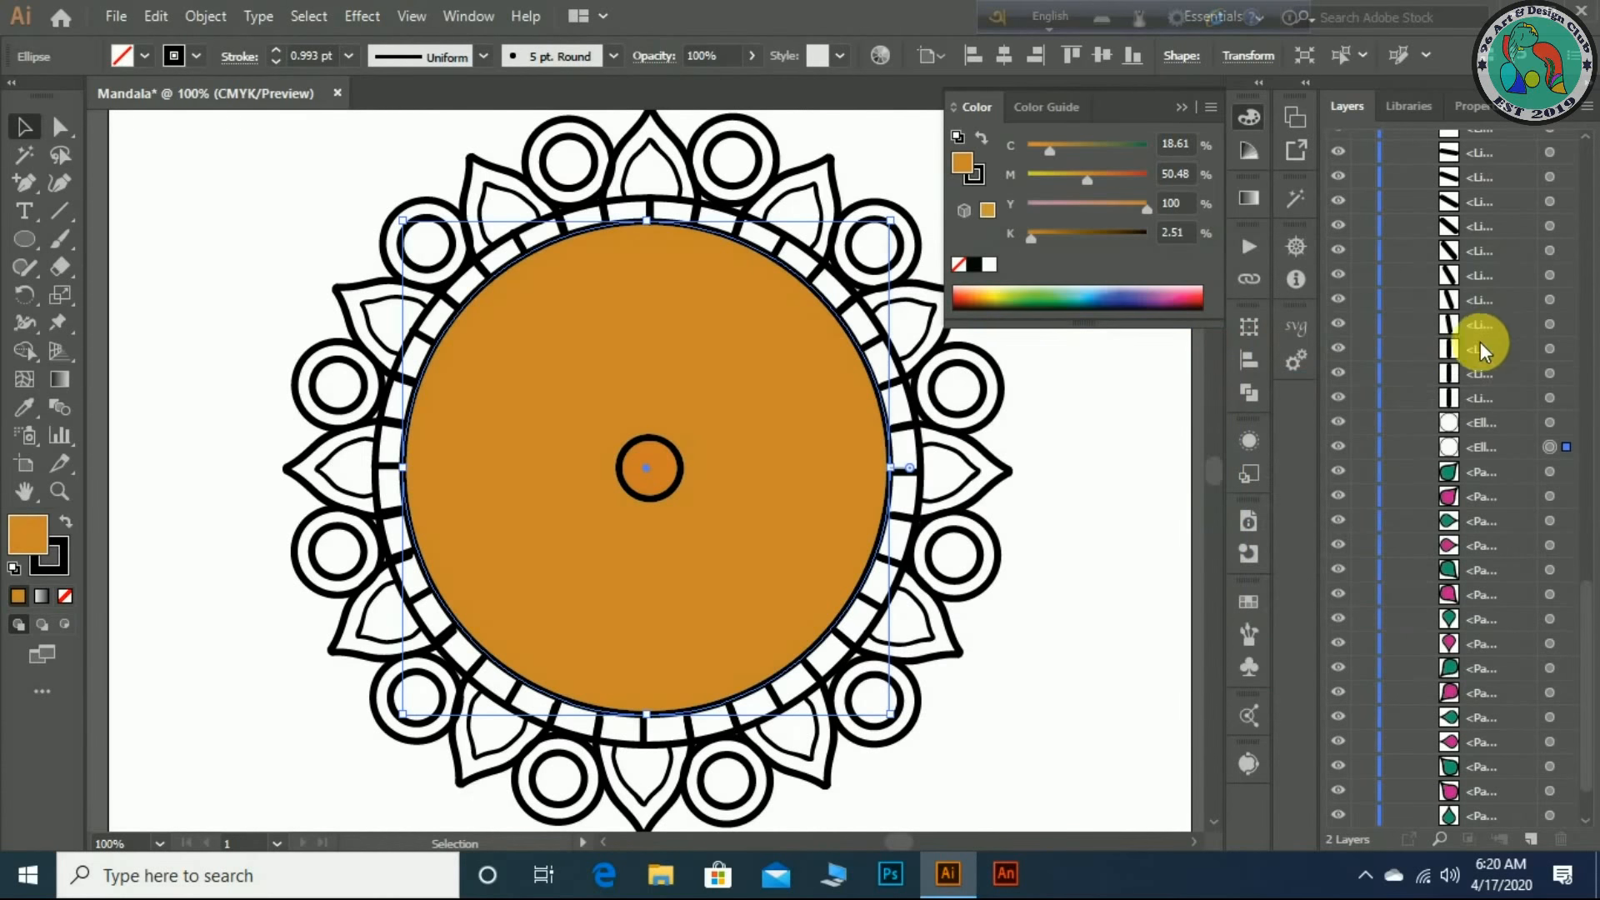
# - Move the large orange circle to the bottom of the stacking order, beneath the petals and the light green and red circles
pyautogui.moveTo(1487, 458); pyautogui.dragTo(1489, 779)
pyautogui.scroll(-1, 1488, 780)
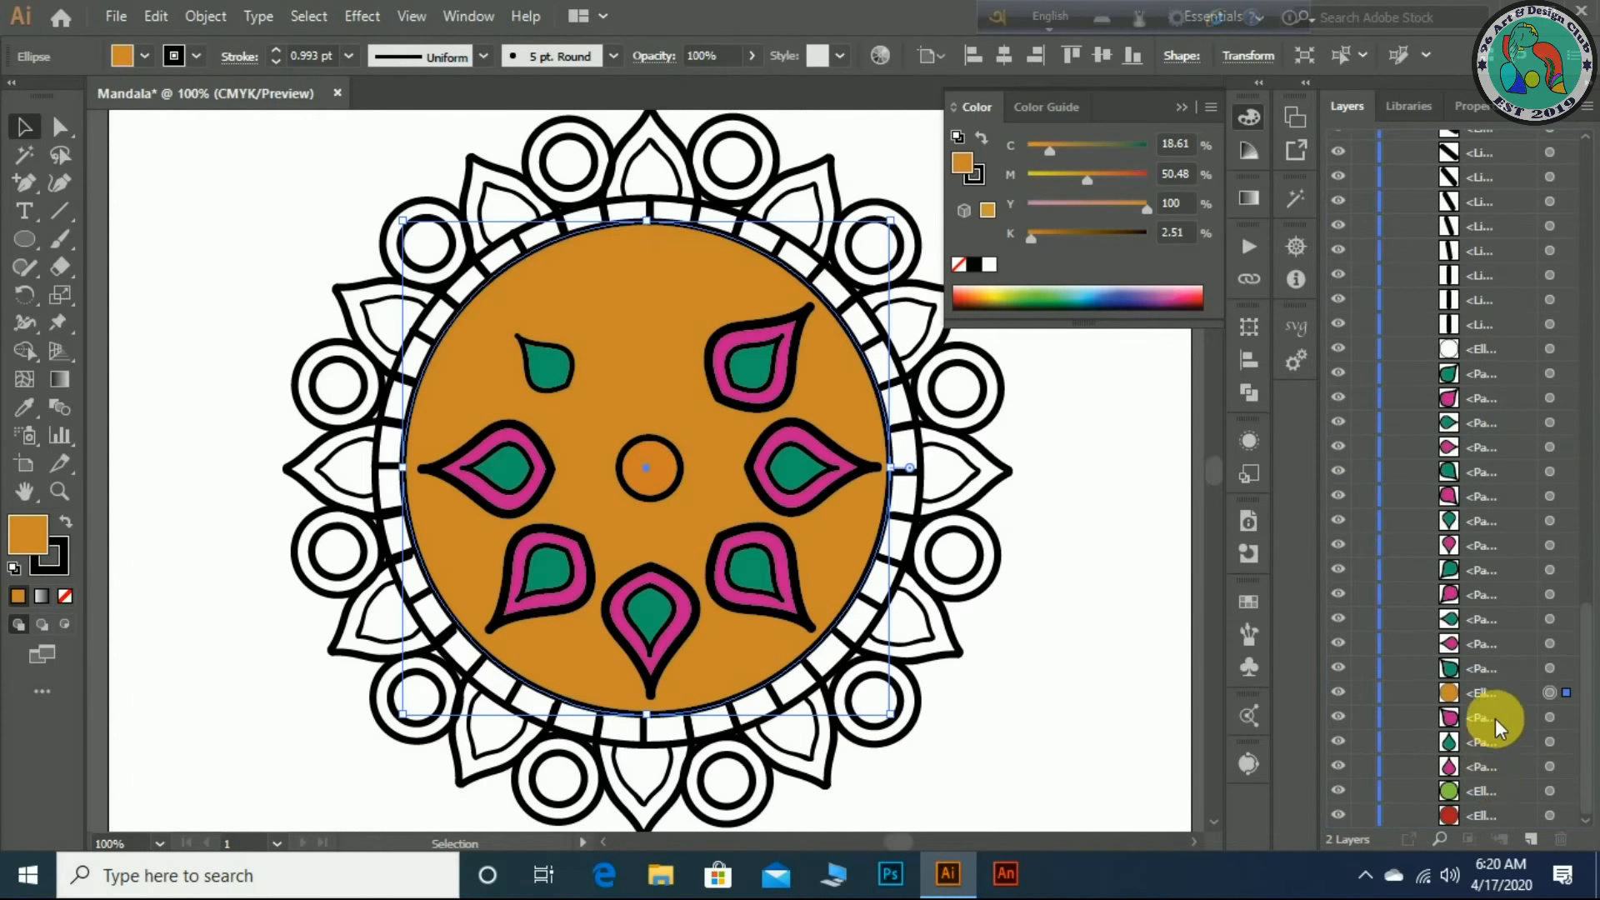
pyautogui.moveTo(1510, 687); pyautogui.dragTo(1506, 780)
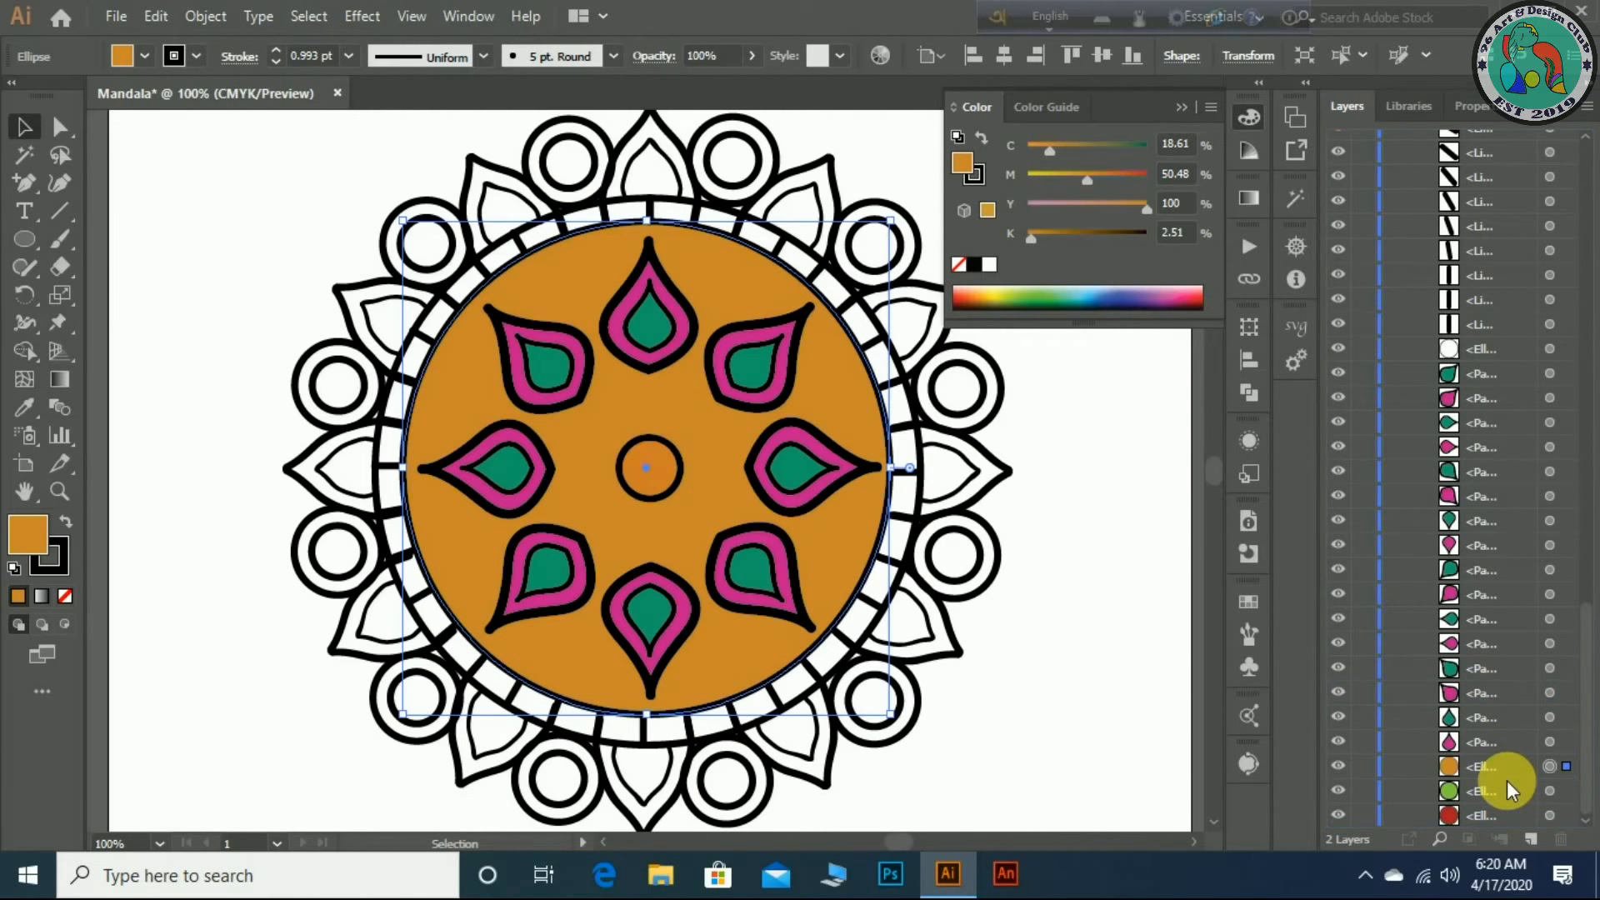
pyautogui.moveTo(1501, 761); pyautogui.dragTo(1523, 832)
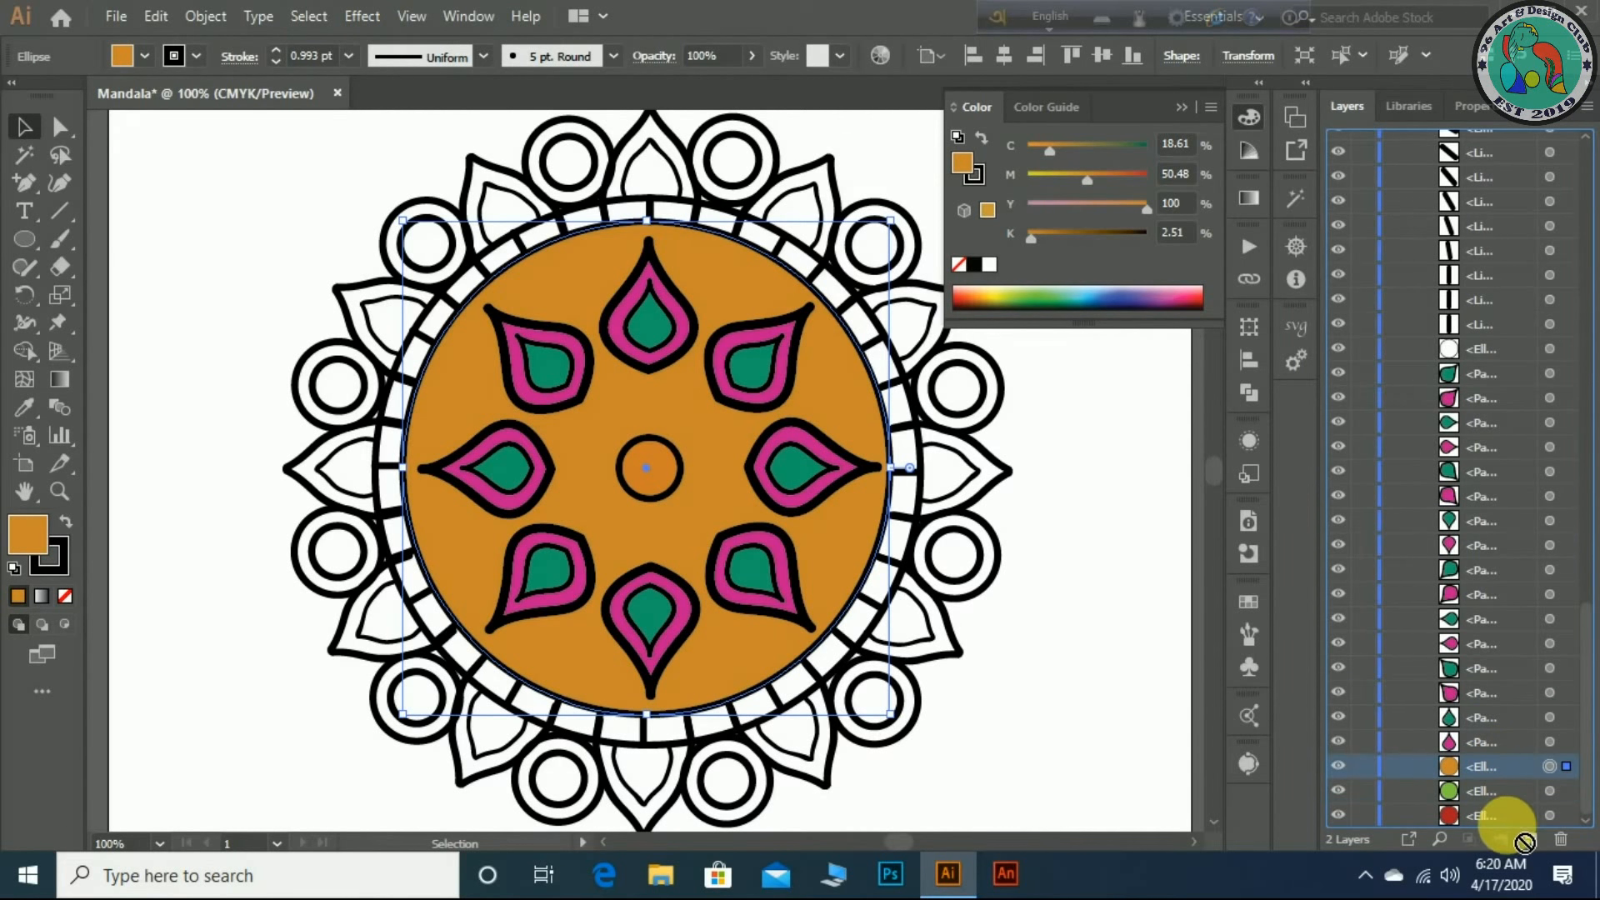
pyautogui.moveTo(1510, 804); pyautogui.dragTo(1511, 805)
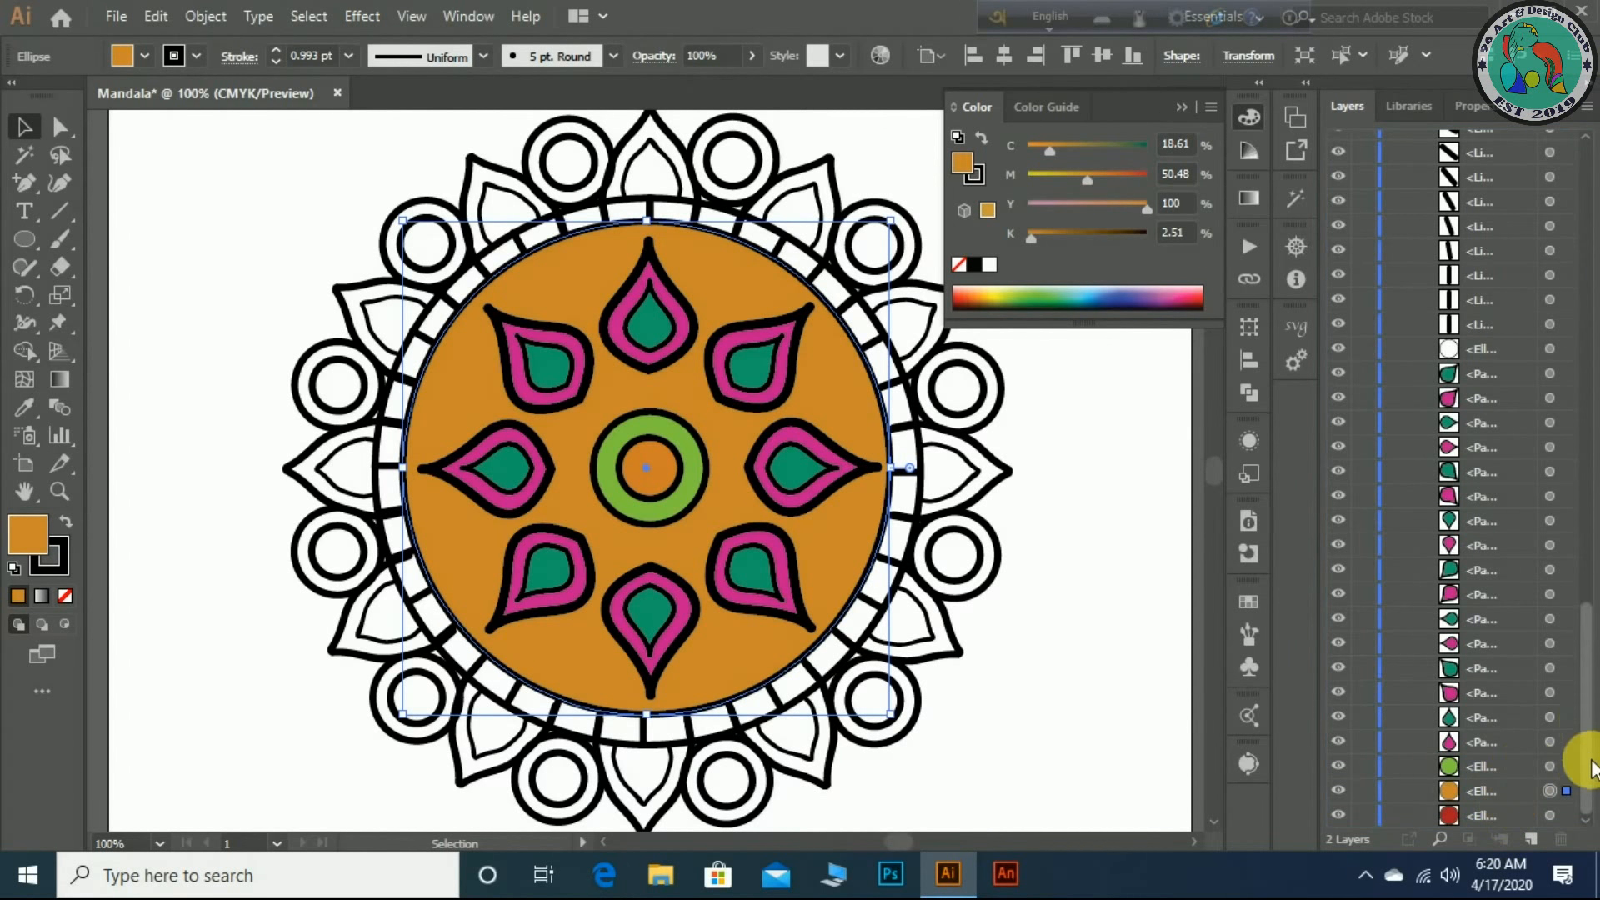
pyautogui.click(1483, 792)
pyautogui.moveTo(1486, 796)
pyautogui.mouseDown()
pyautogui.moveTo(1510, 841)
pyautogui.moveTo(1495, 830)
pyautogui.moveTo(1512, 788)
pyautogui.mouseUp()
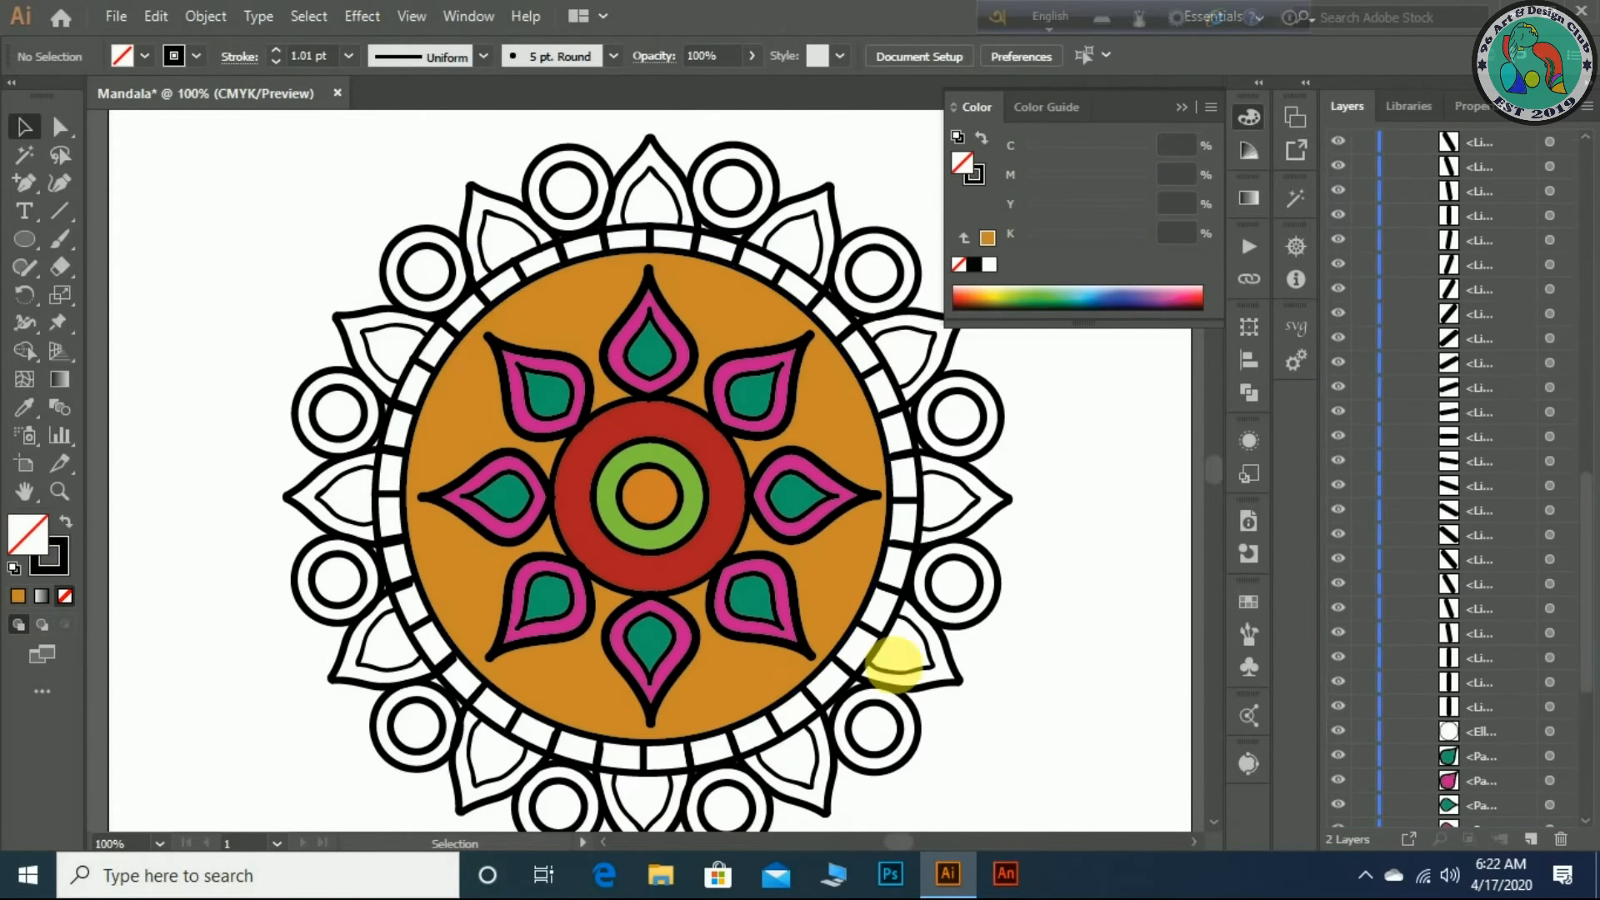
# - Fill the outer circle of the segmented ring with green 188402
pyautogui.click(872, 649)
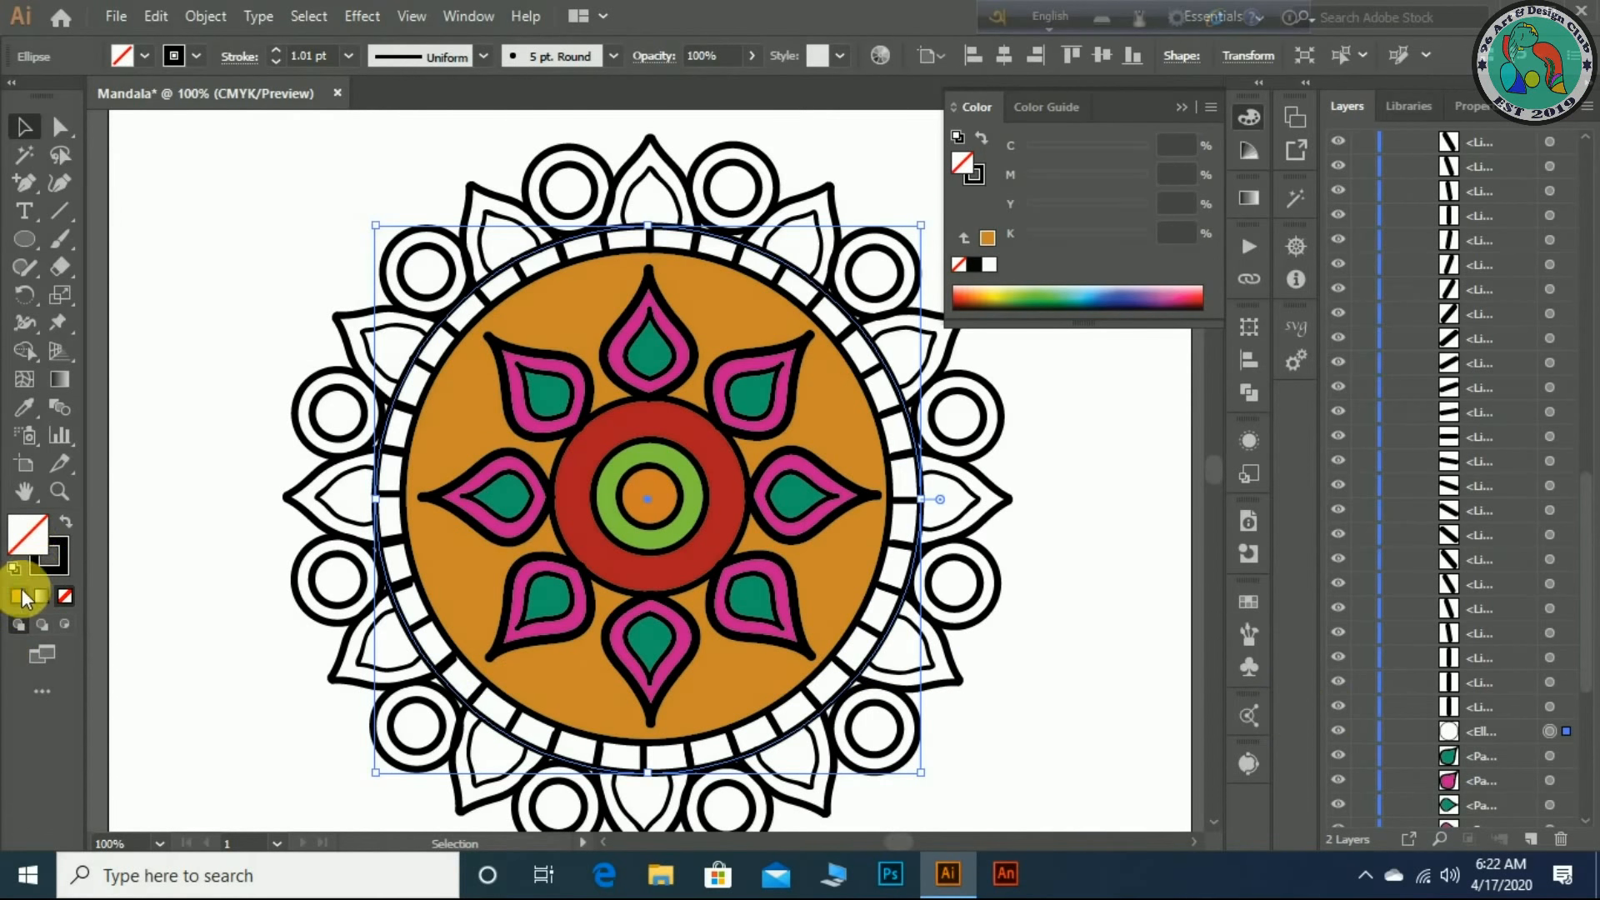
pyautogui.doubleClick(29, 547)
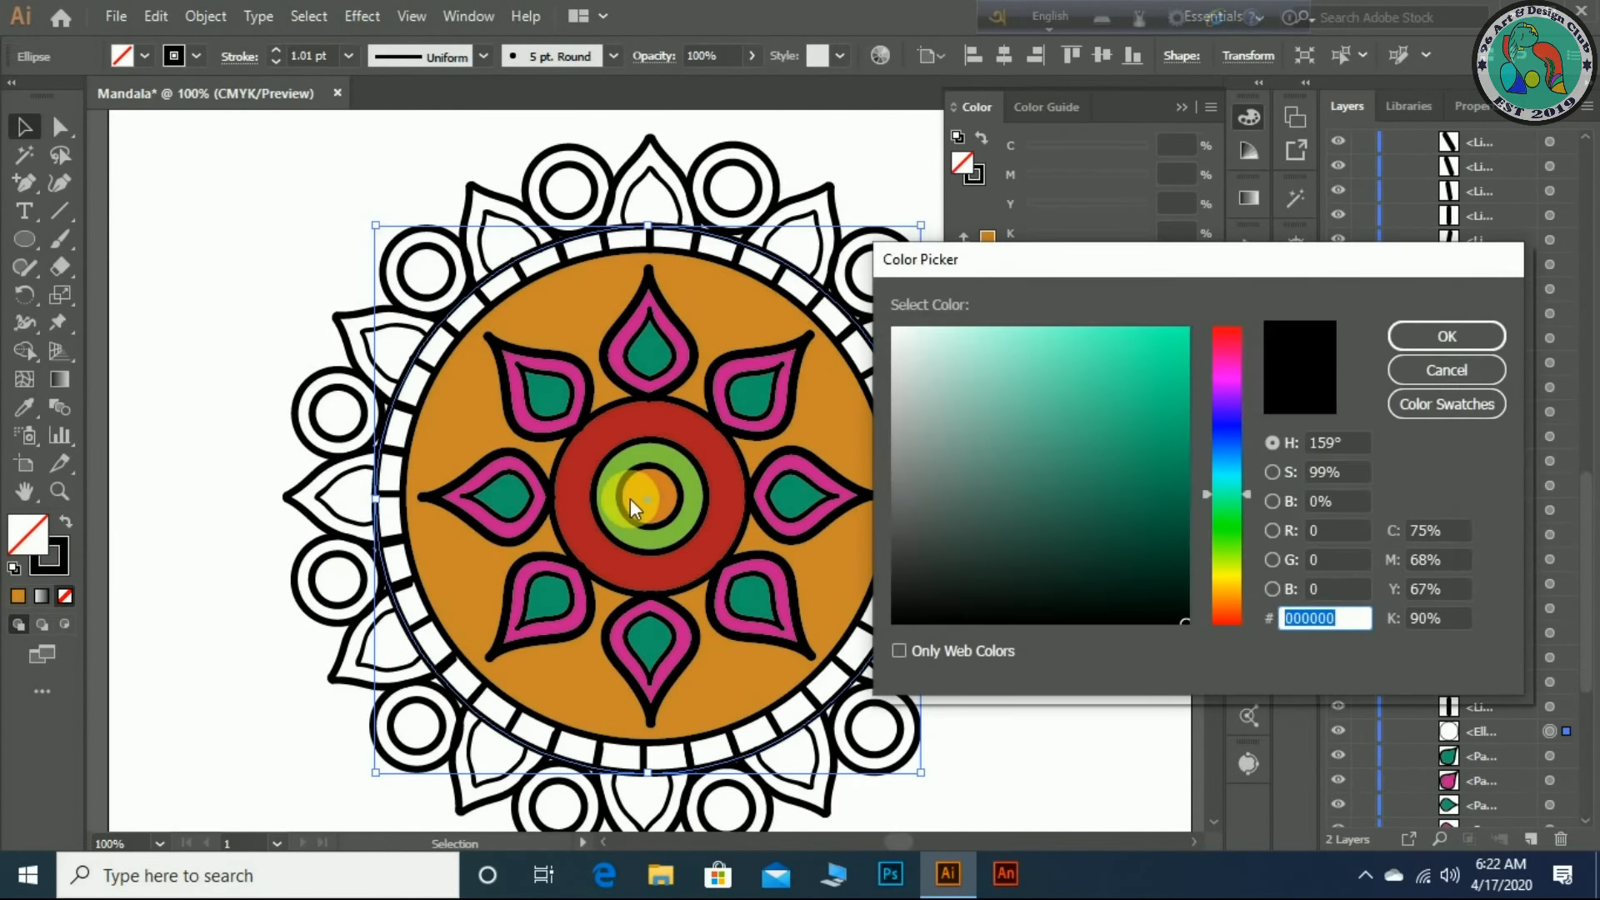
pyautogui.moveTo(1222, 518); pyautogui.dragTo(1219, 533)
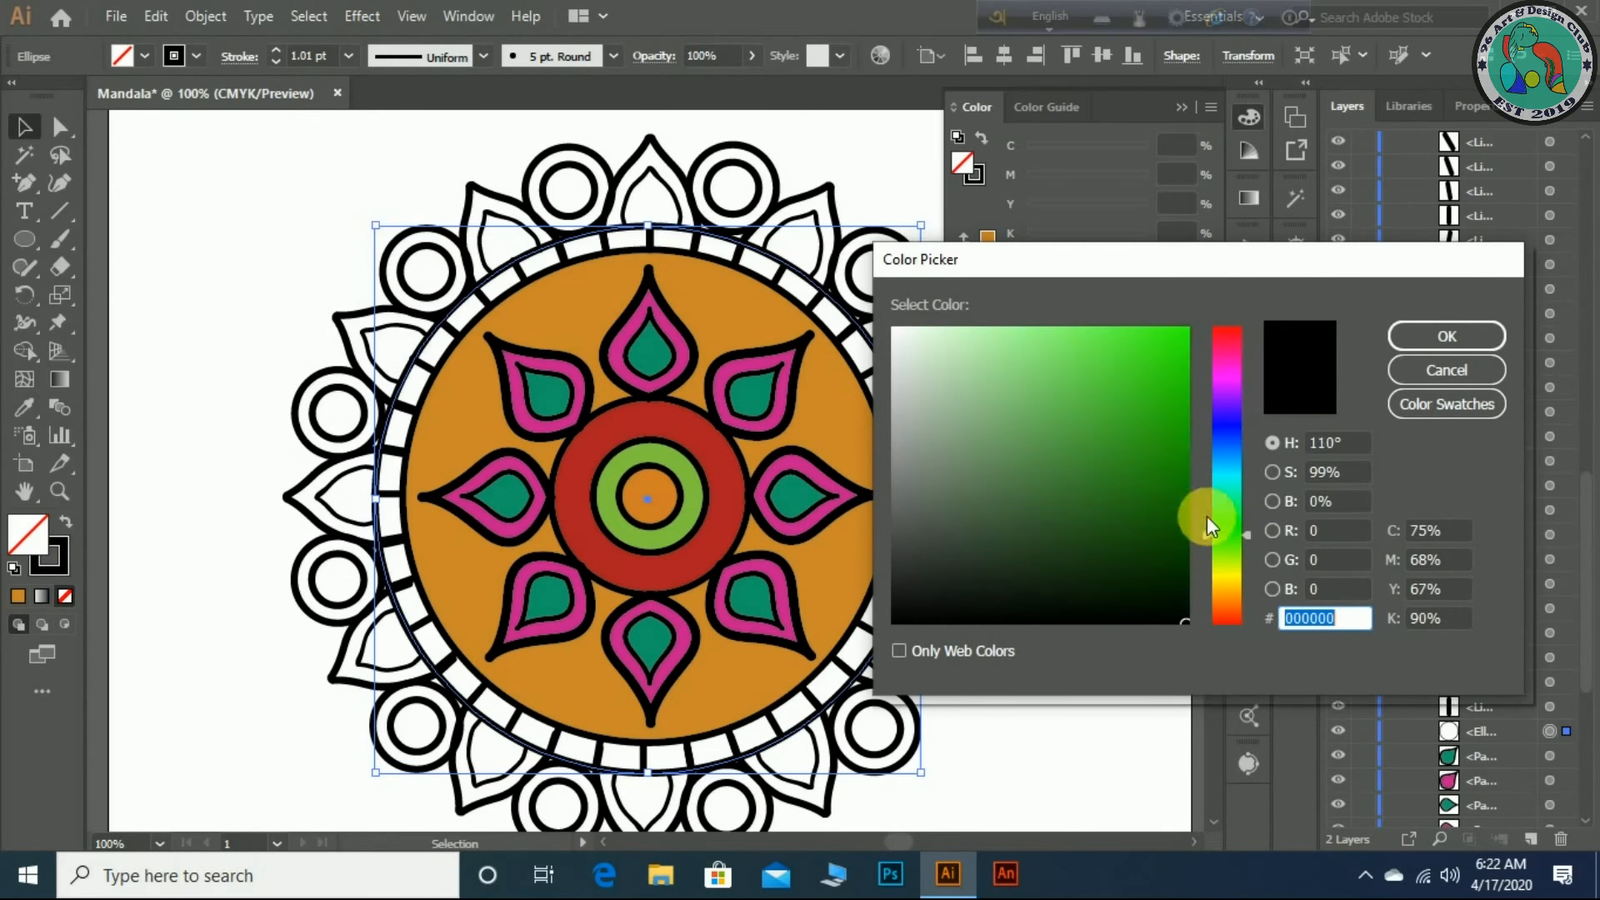
pyautogui.click(1184, 471)
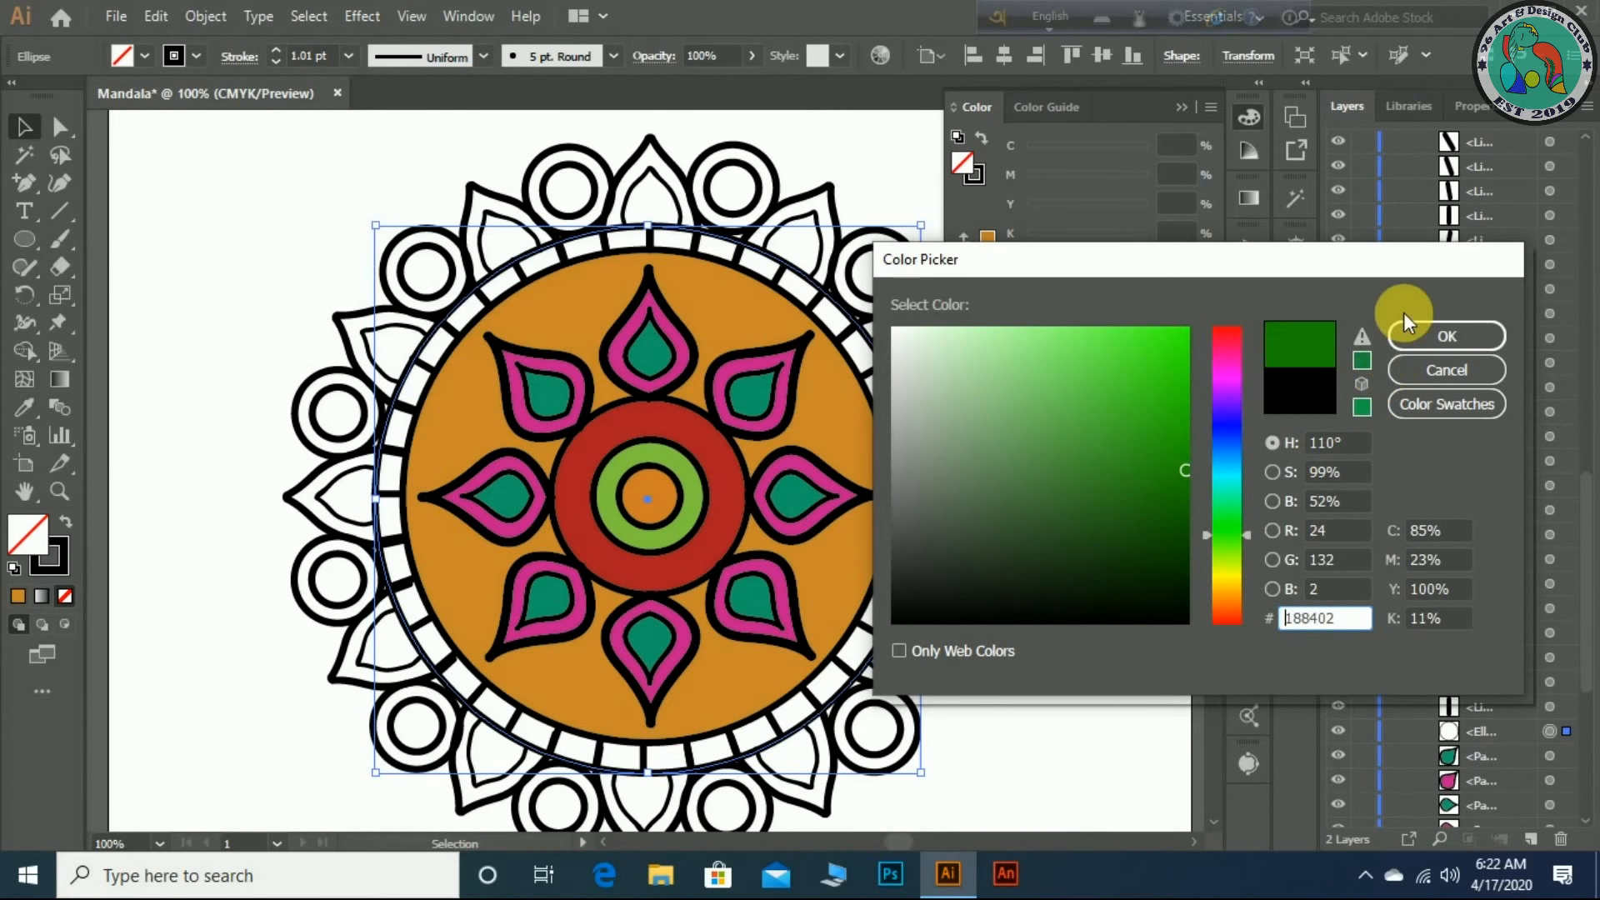
pyautogui.click(1411, 337)
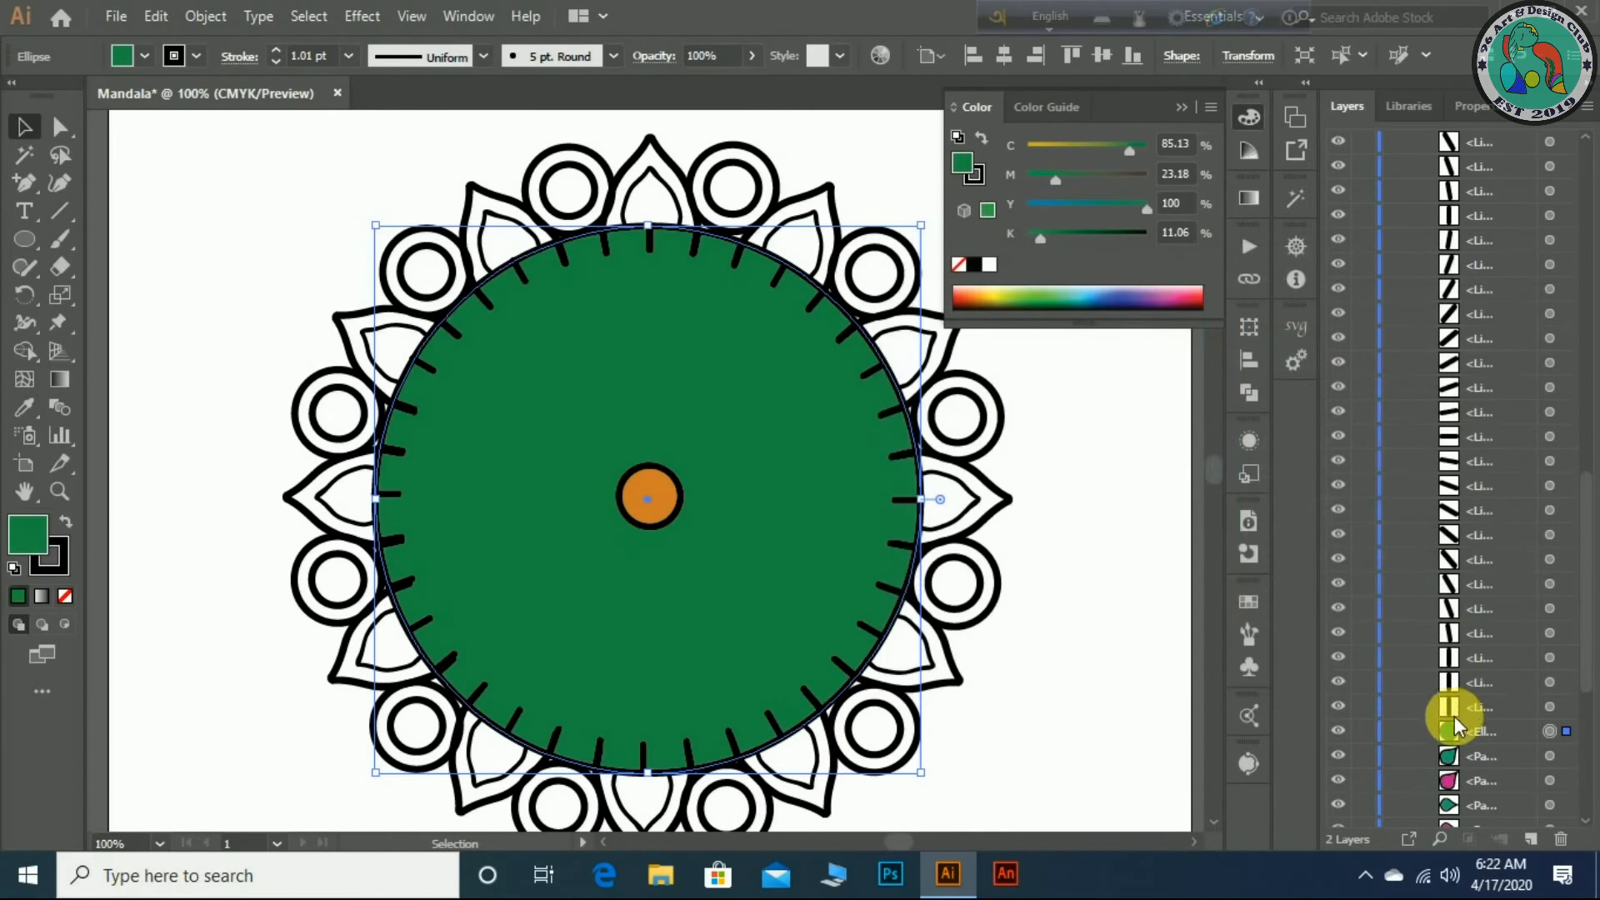
# - Move the green circle to the bottom of the stacking order, beneath the large orange circle
pyautogui.scroll(-3, 1491, 719)
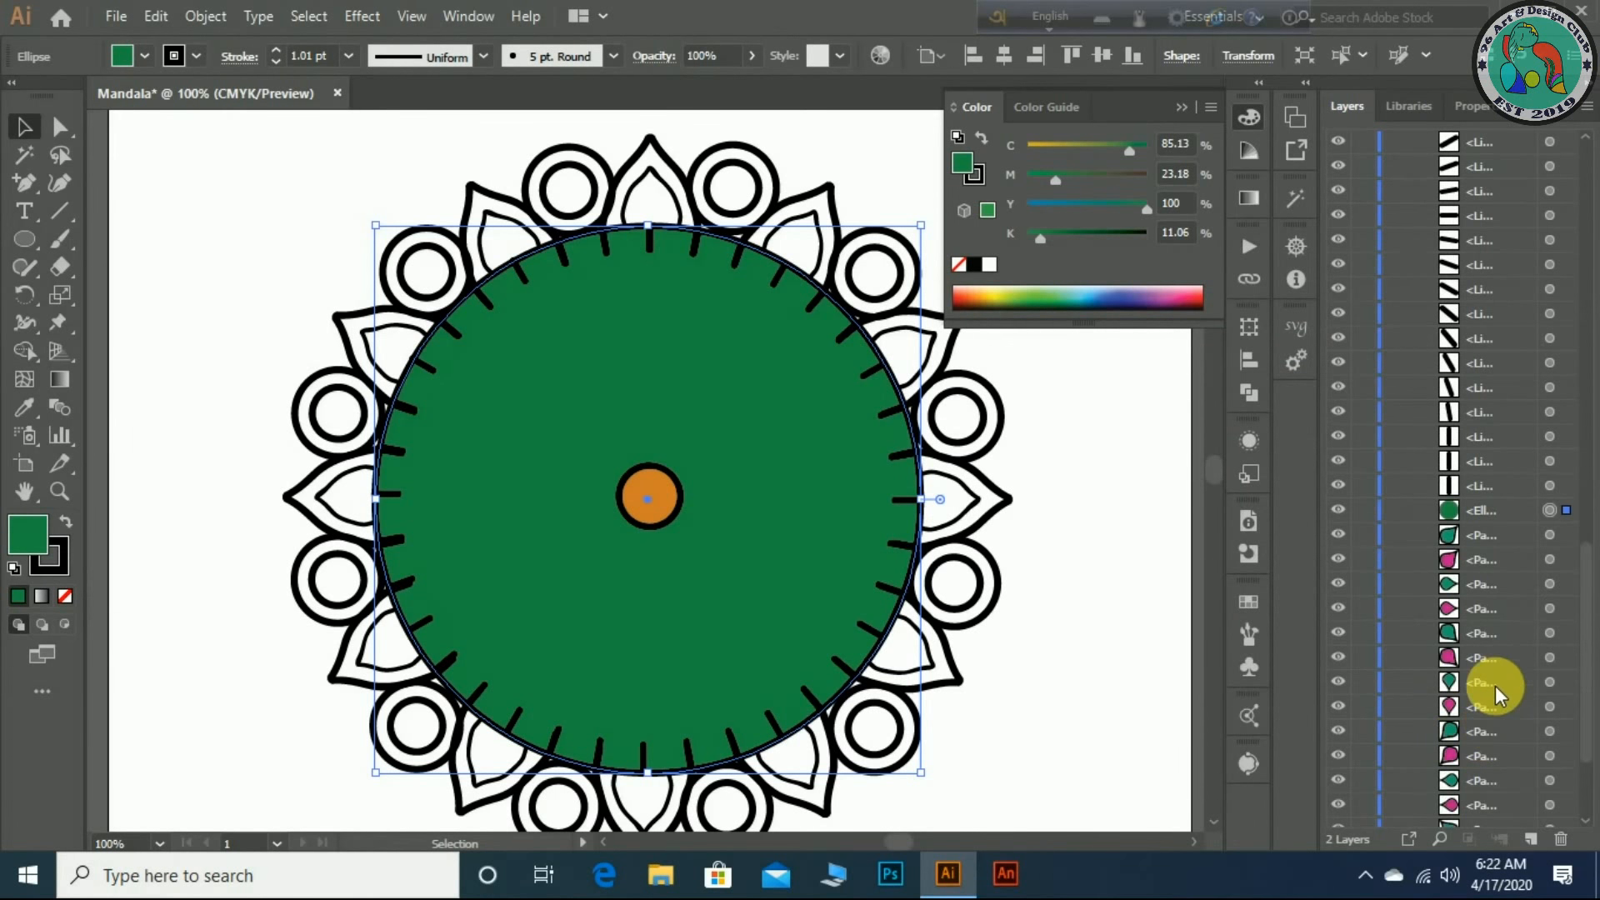
pyautogui.click(1502, 510)
pyautogui.moveTo(1504, 508); pyautogui.dragTo(1515, 803)
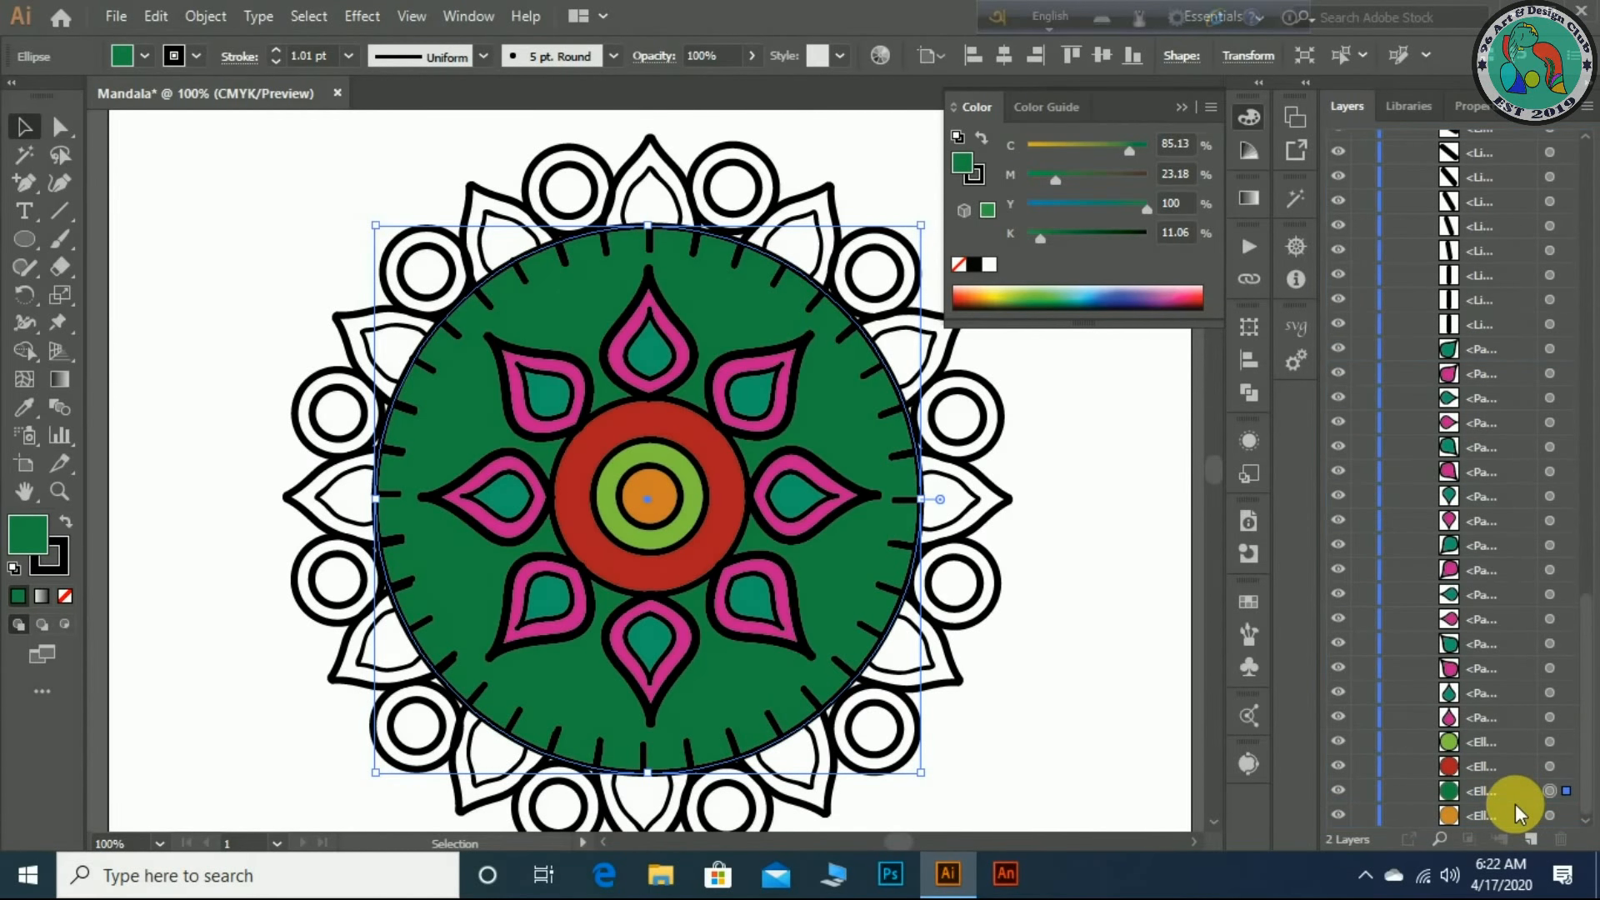
pyautogui.click(1505, 813)
pyautogui.moveTo(1514, 813); pyautogui.dragTo(1504, 785)
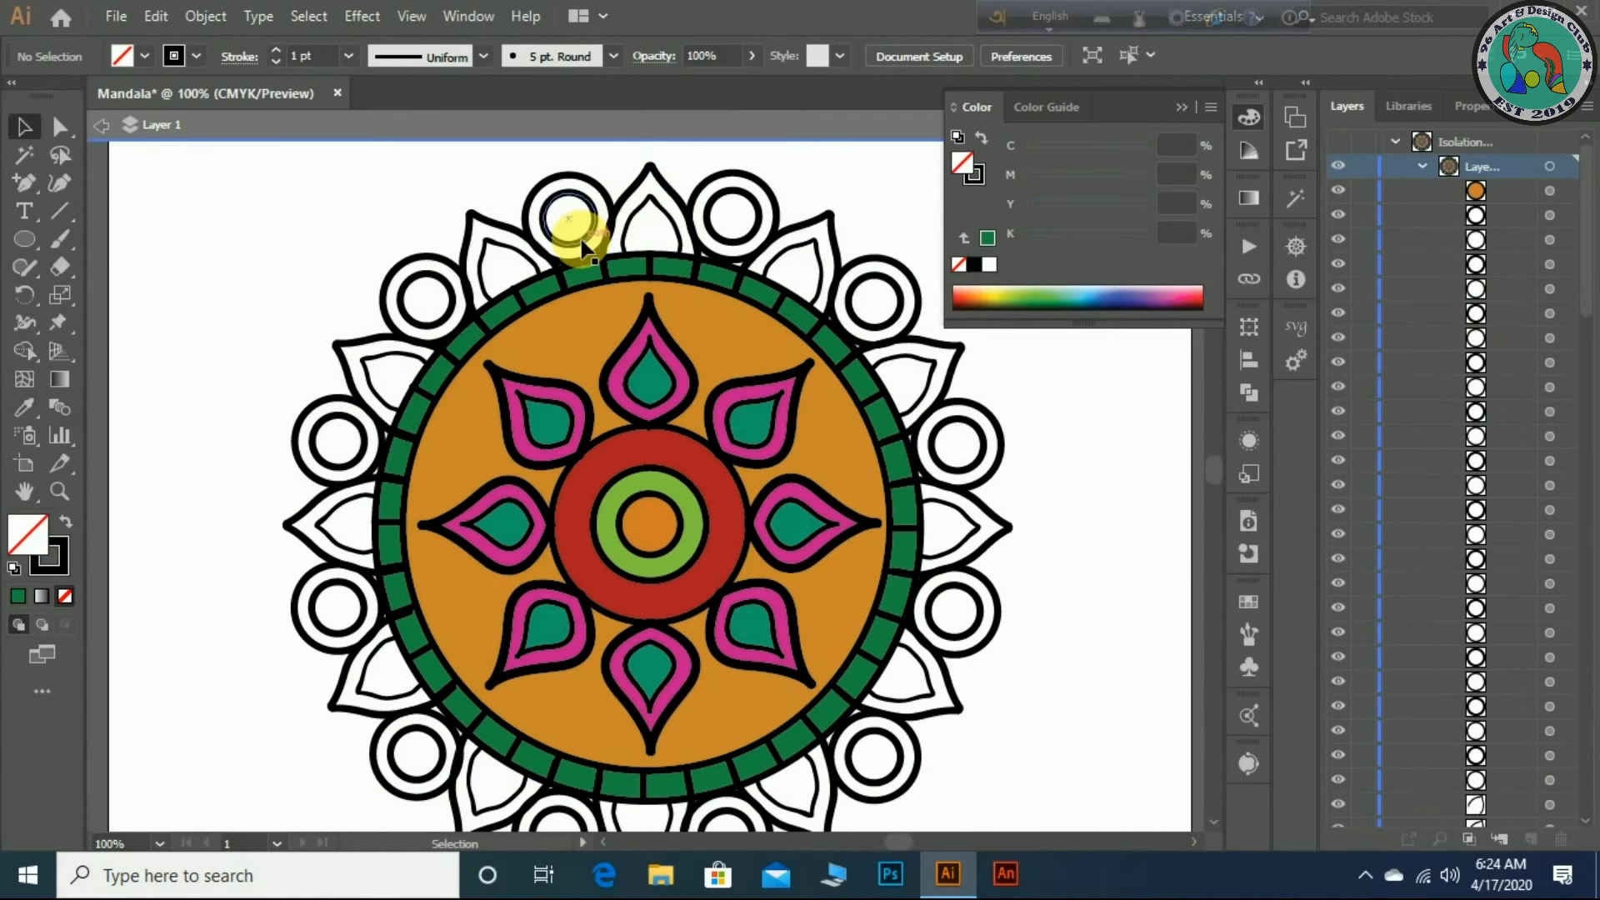
# - Fill the inner circle of the double circle just left of the top outer petal with dark red, about C 24, M 100, Y 100, K 21
pyautogui.click(575, 235)
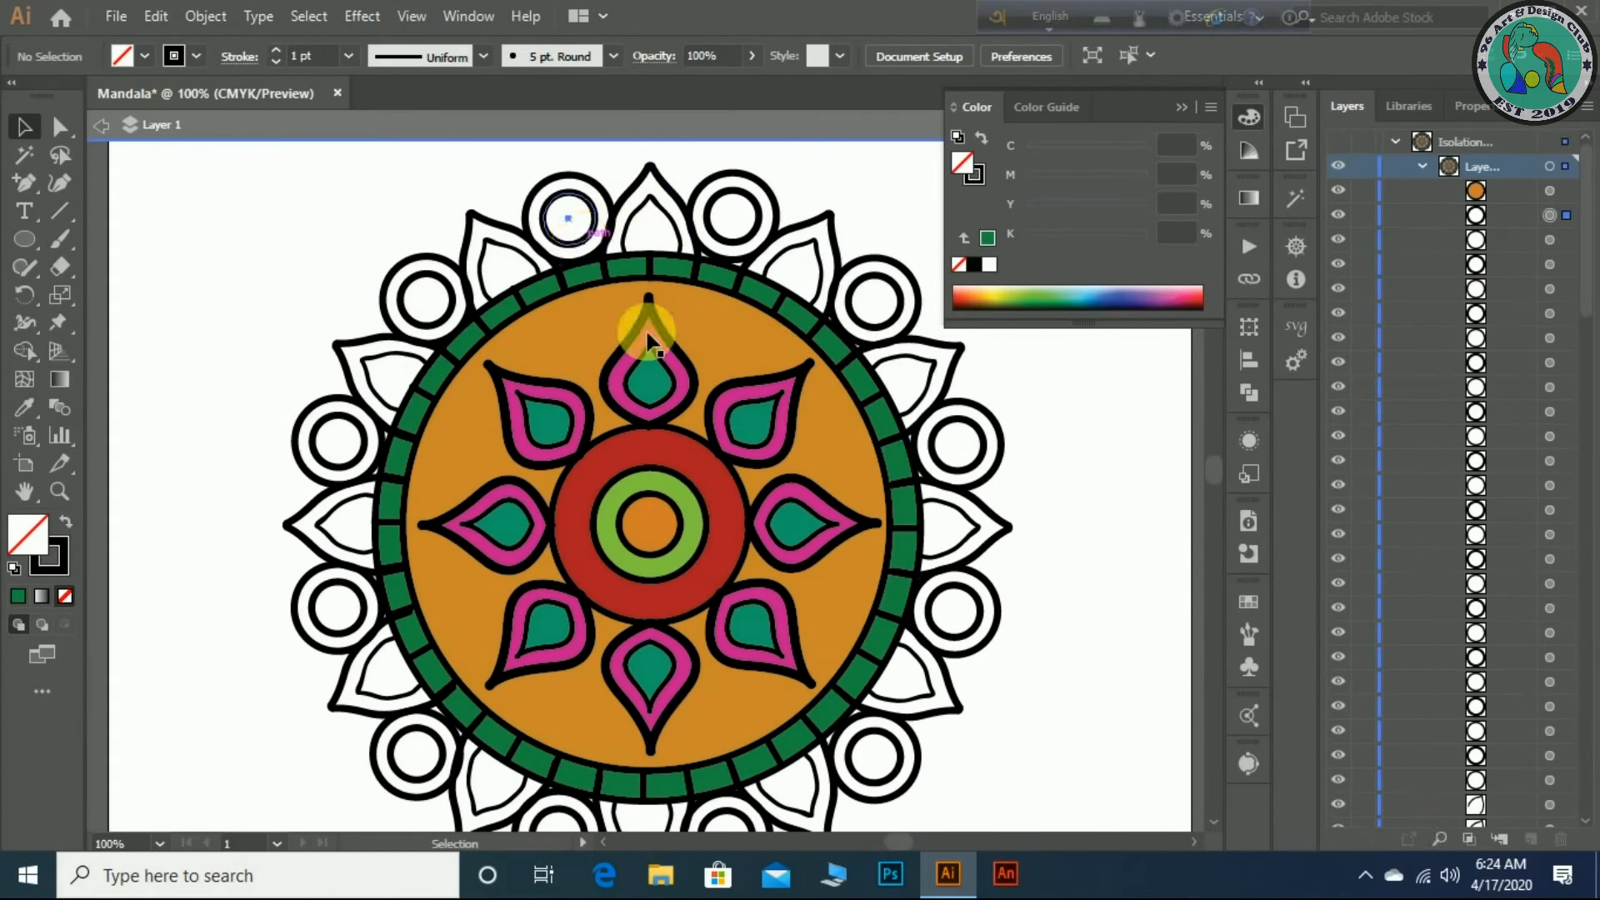
pyautogui.doubleClick(22, 542)
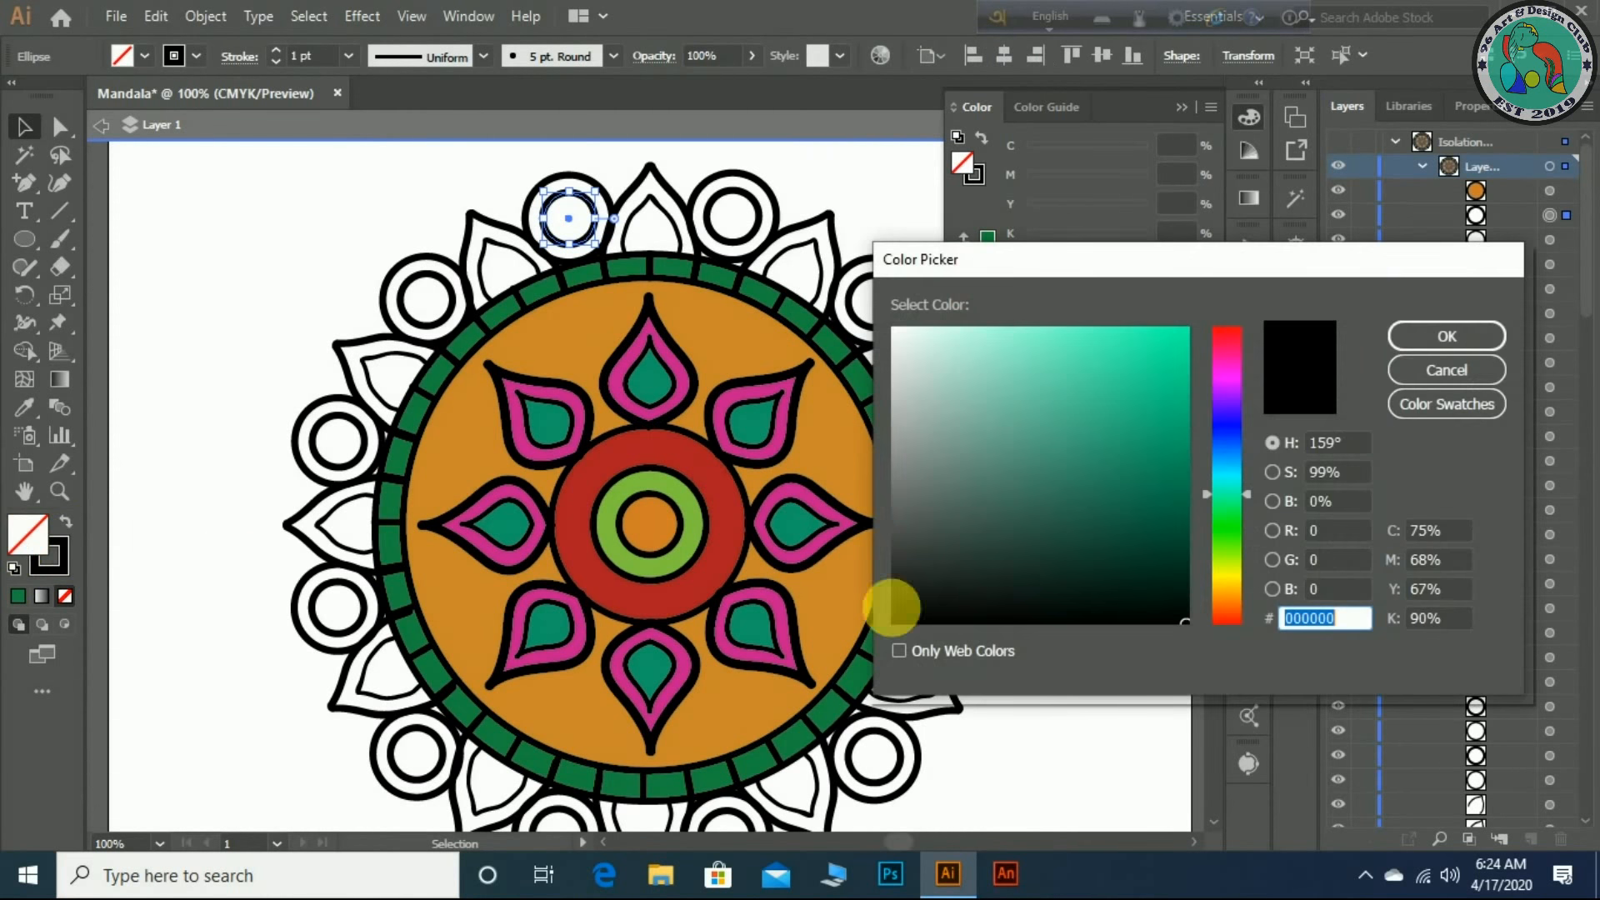
pyautogui.click(1225, 618)
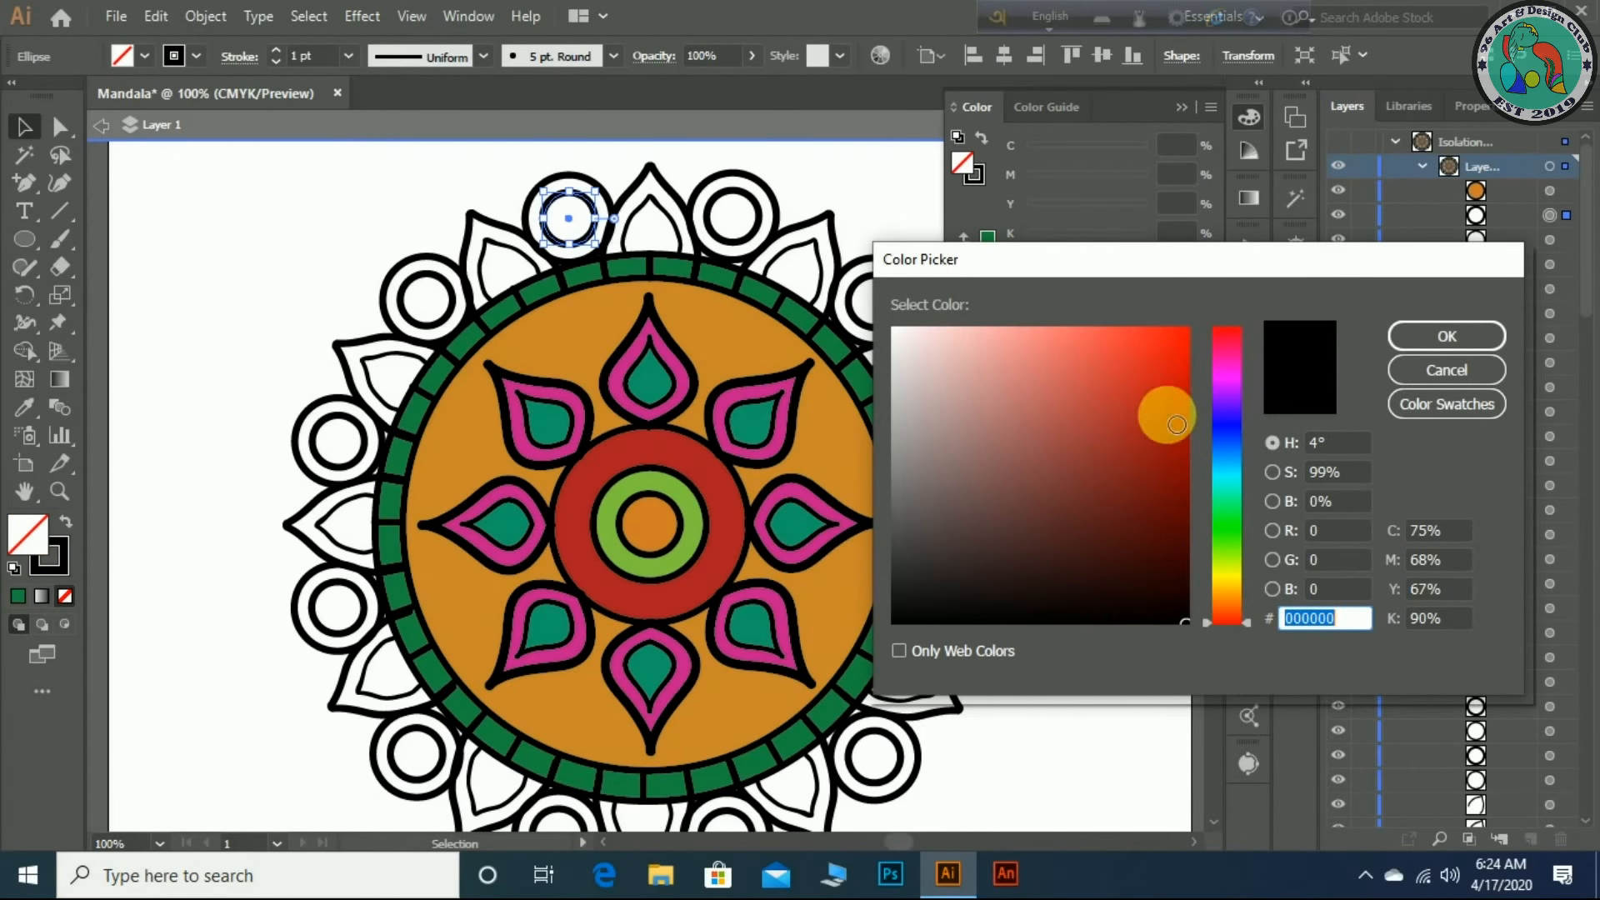
pyautogui.click(1179, 404)
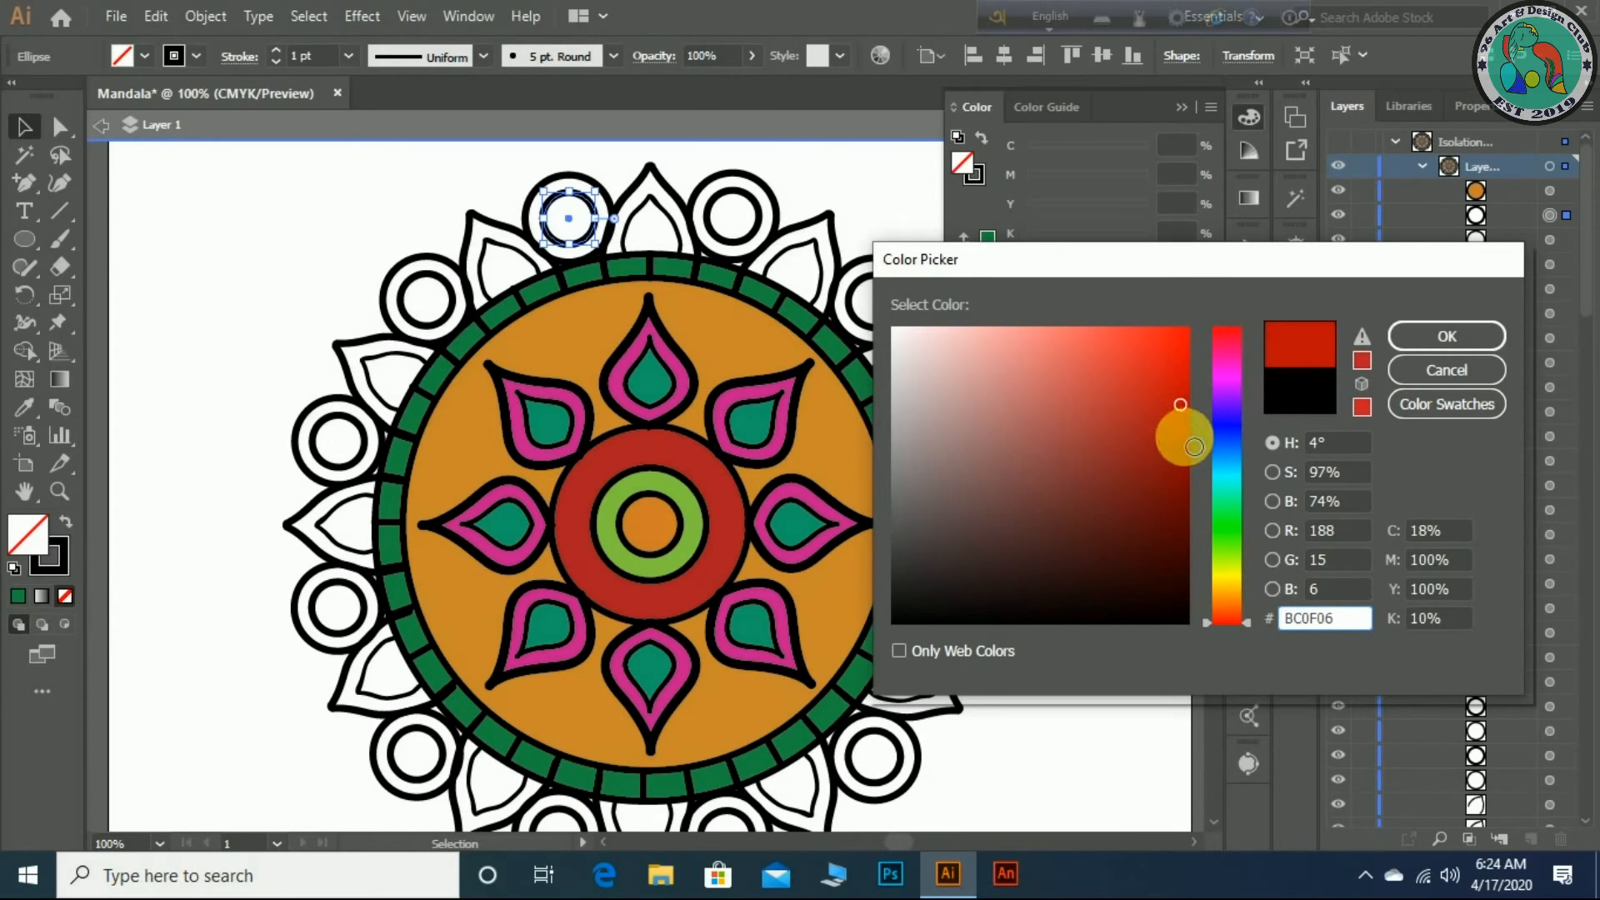
pyautogui.click(1415, 334)
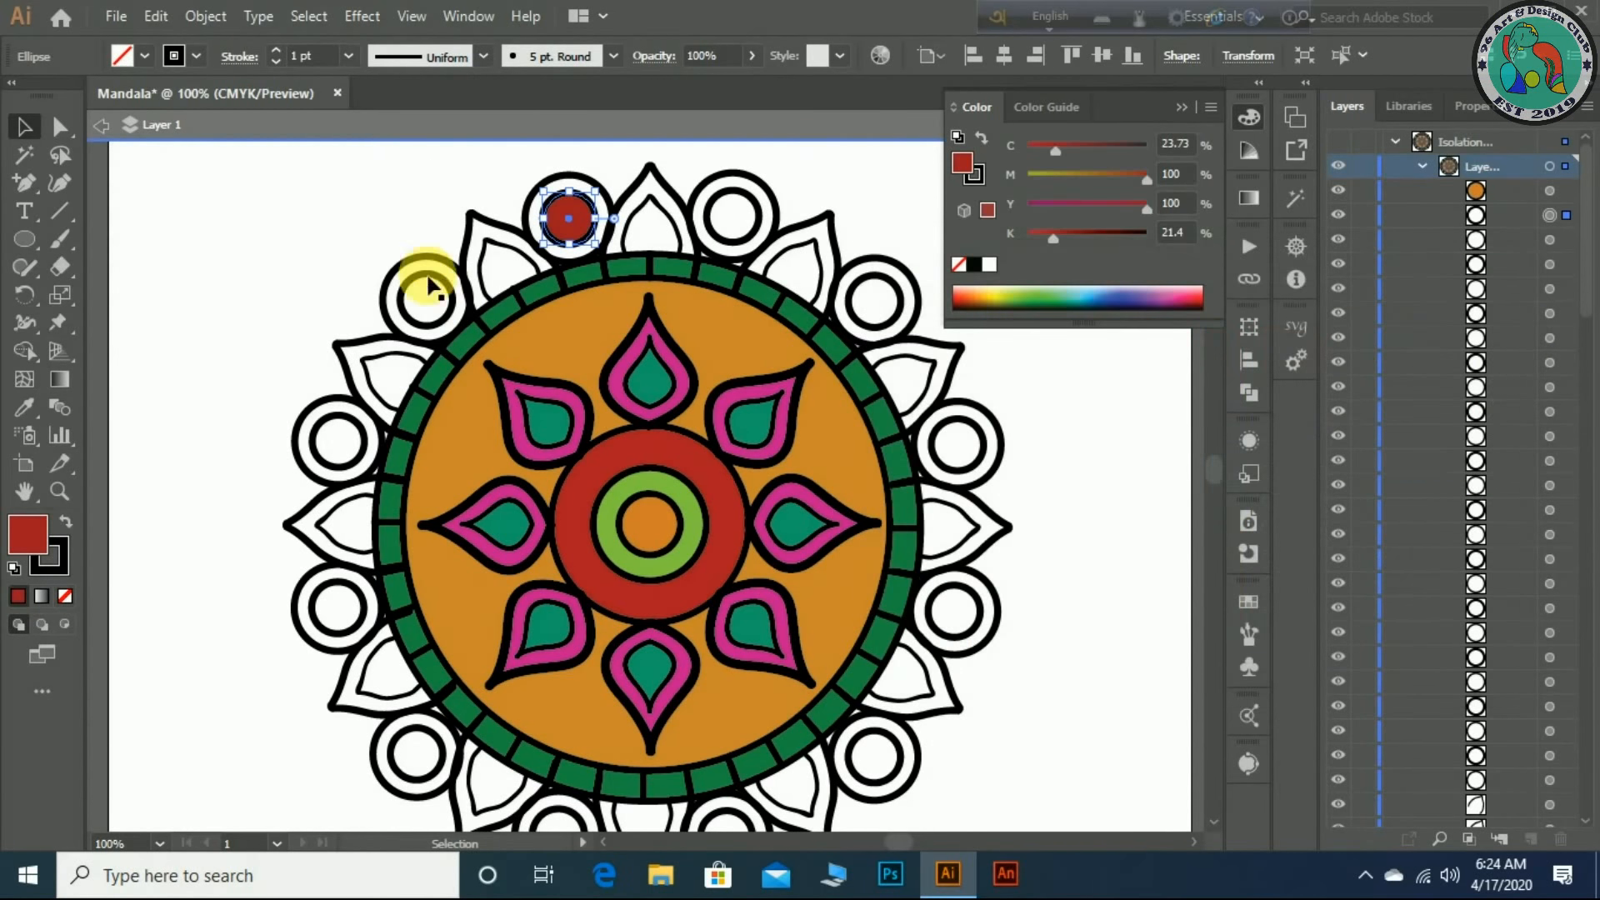
# - Fill the inner circles of the four double circles along the mandala's left side, from upper left to lower left, with the same dark red
pyautogui.click(454, 296)
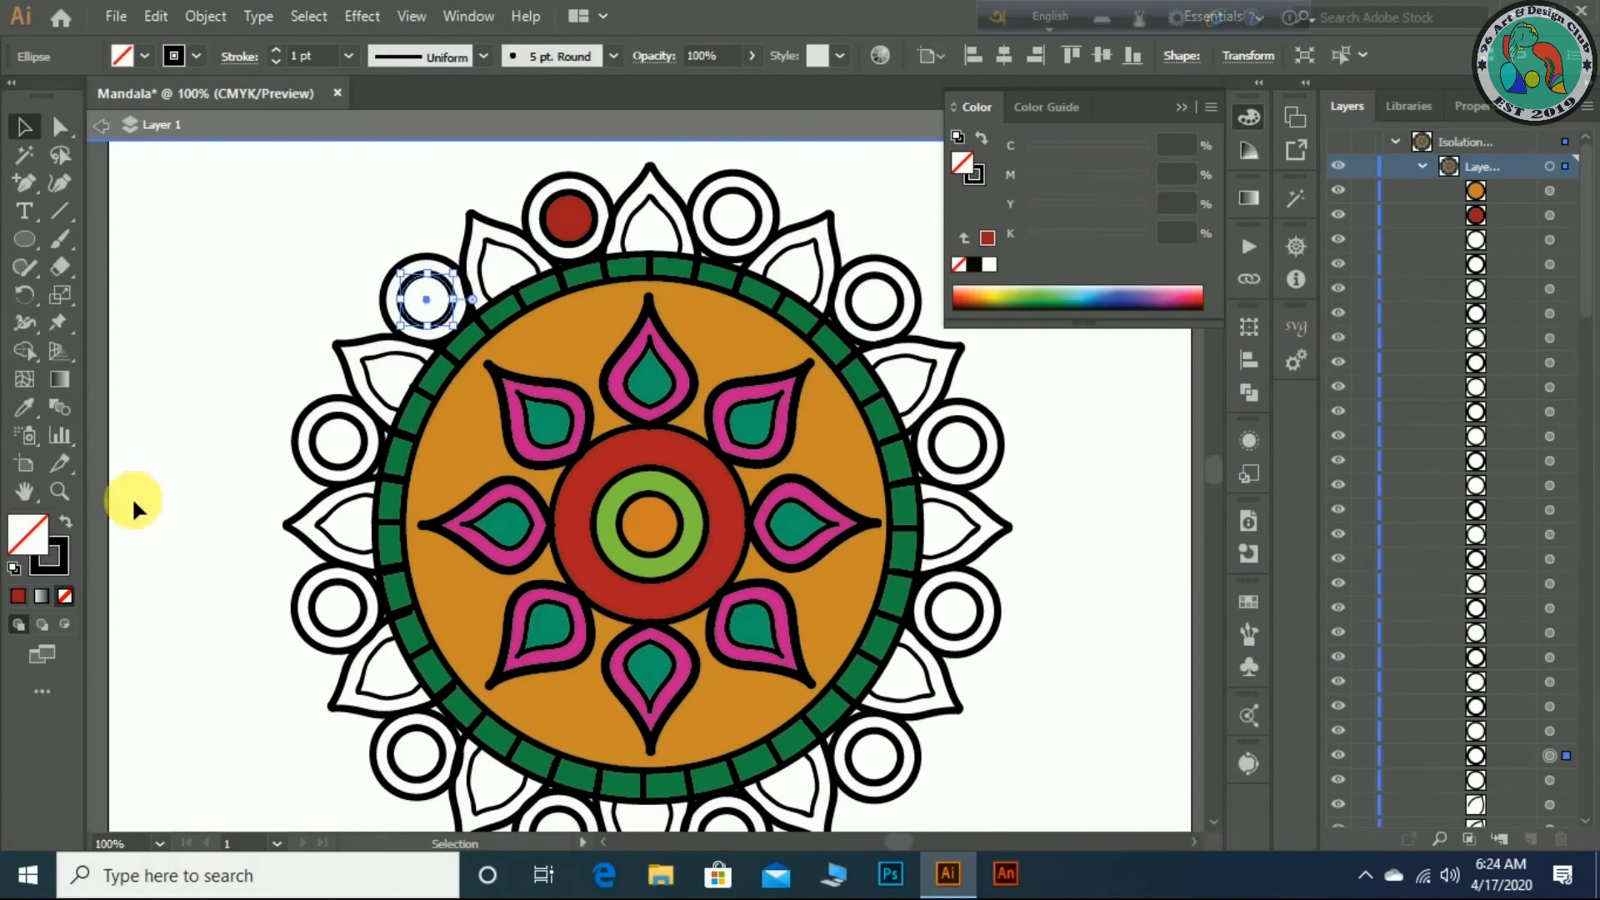
pyautogui.click(18, 596)
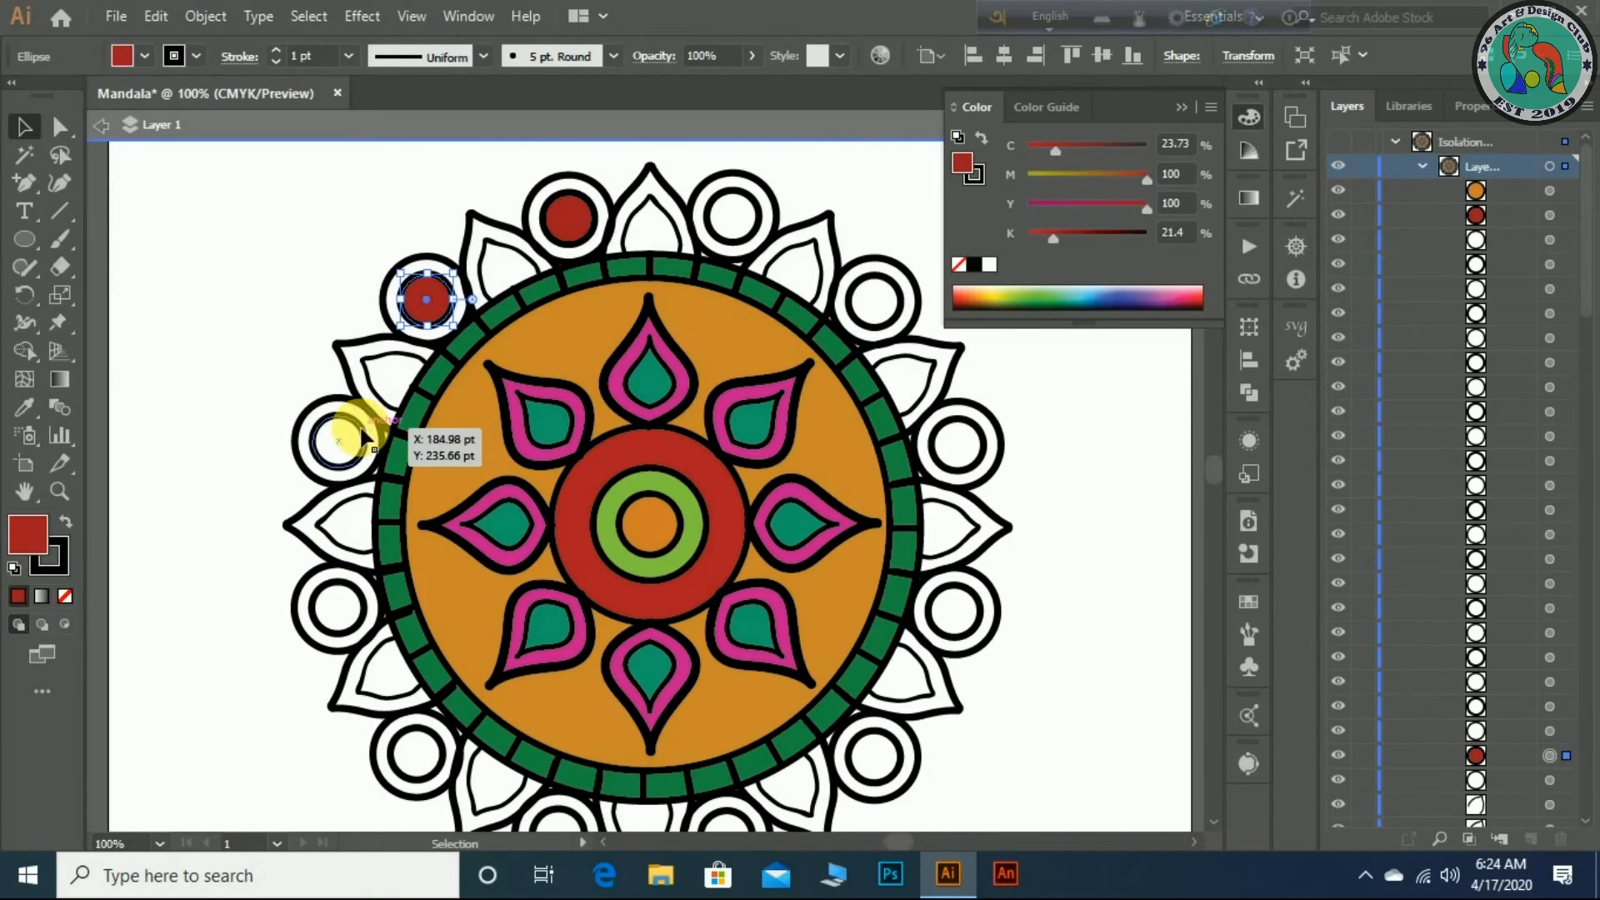
pyautogui.click(349, 442)
pyautogui.click(19, 596)
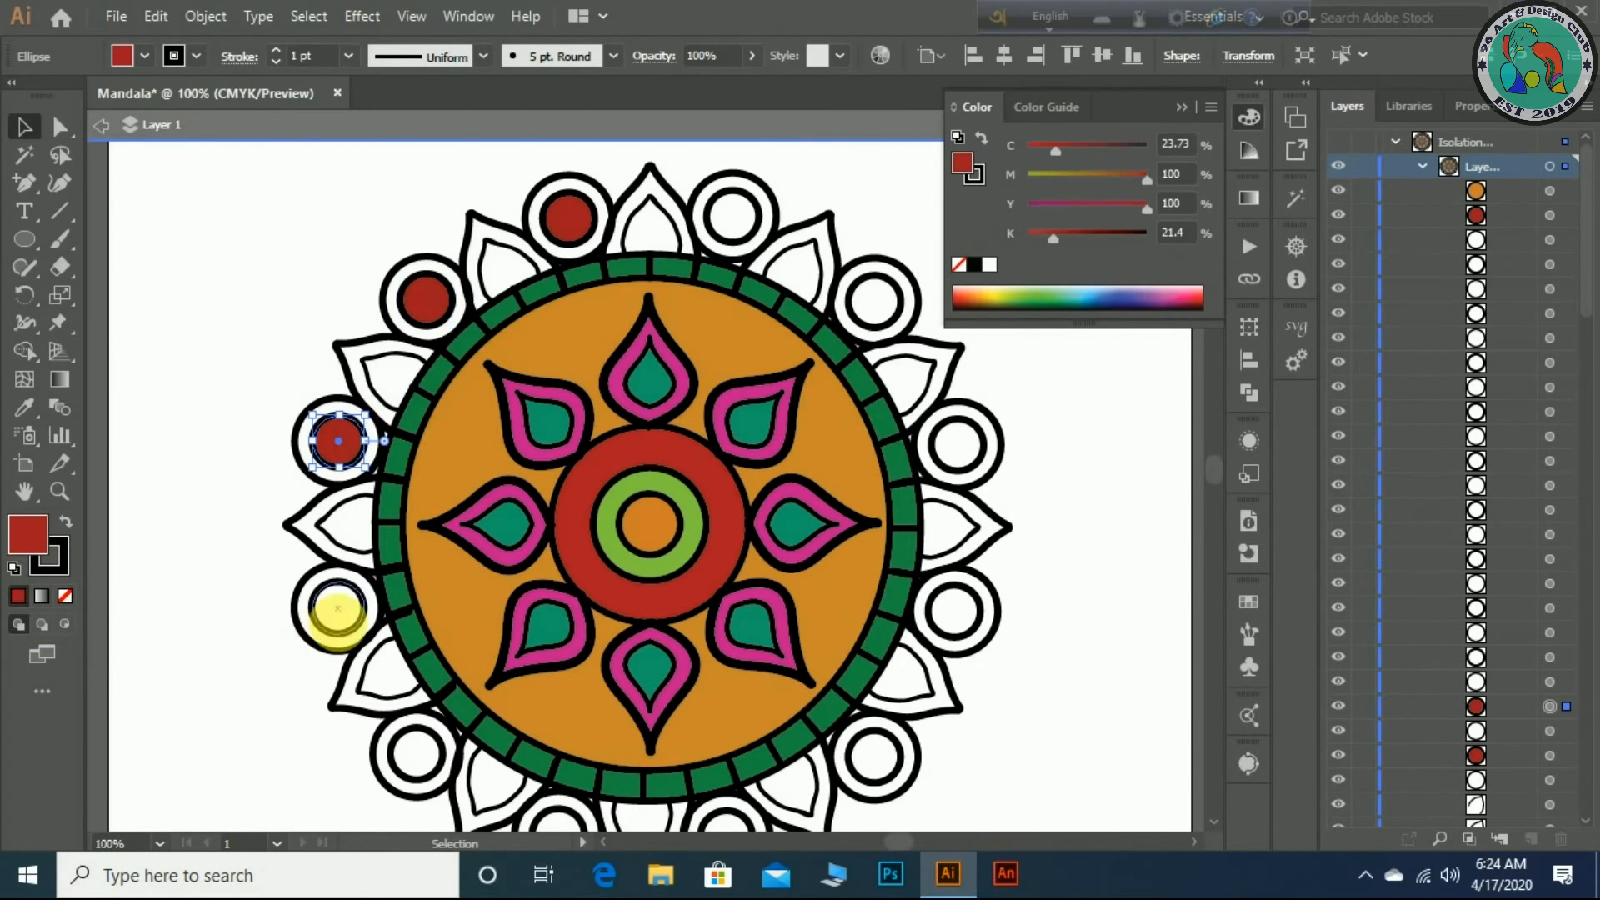
pyautogui.click(352, 633)
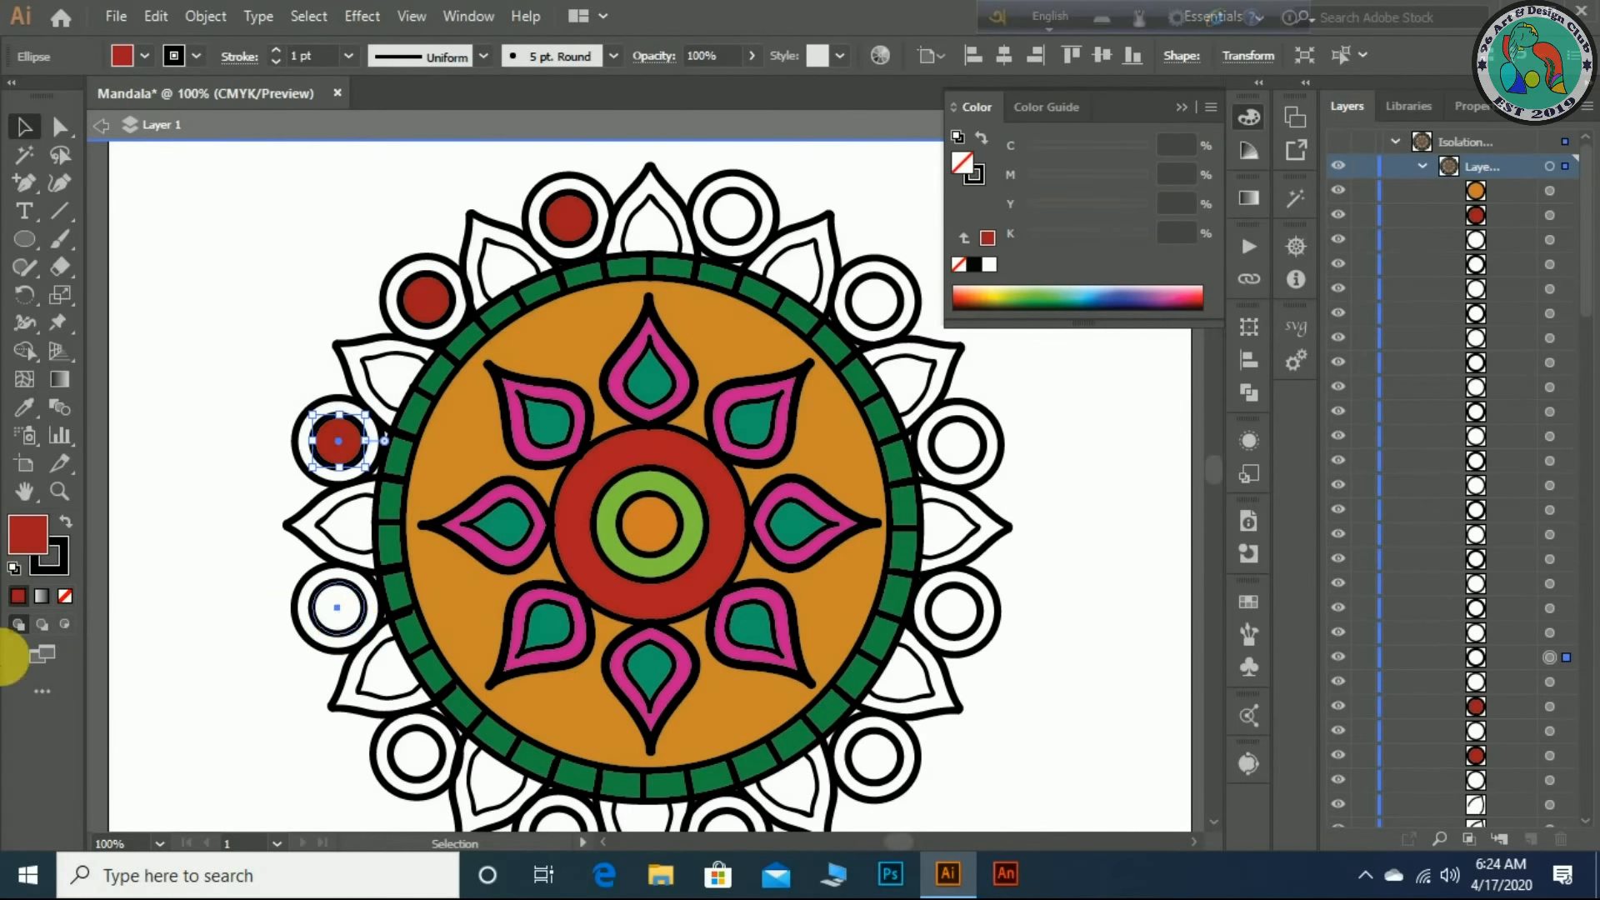
pyautogui.click(17, 600)
pyautogui.click(393, 750)
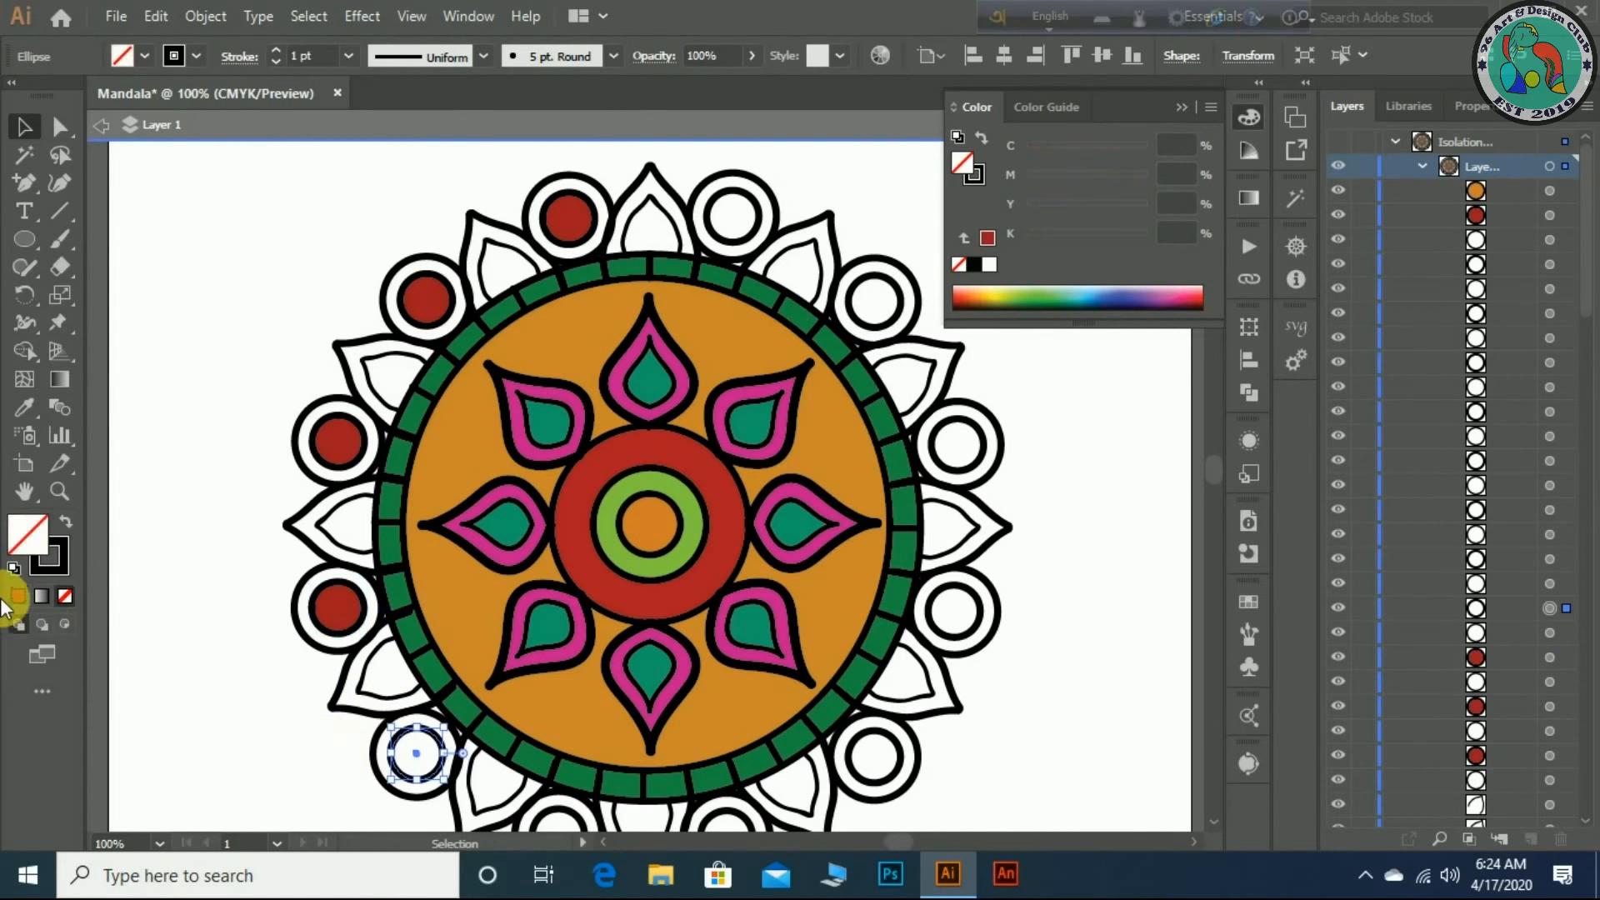
pyautogui.click(20, 598)
# - Fill the inner circles of the two bottom double circles and the two at the lower right with the same dark red
pyautogui.scroll(-2, 732, 635)
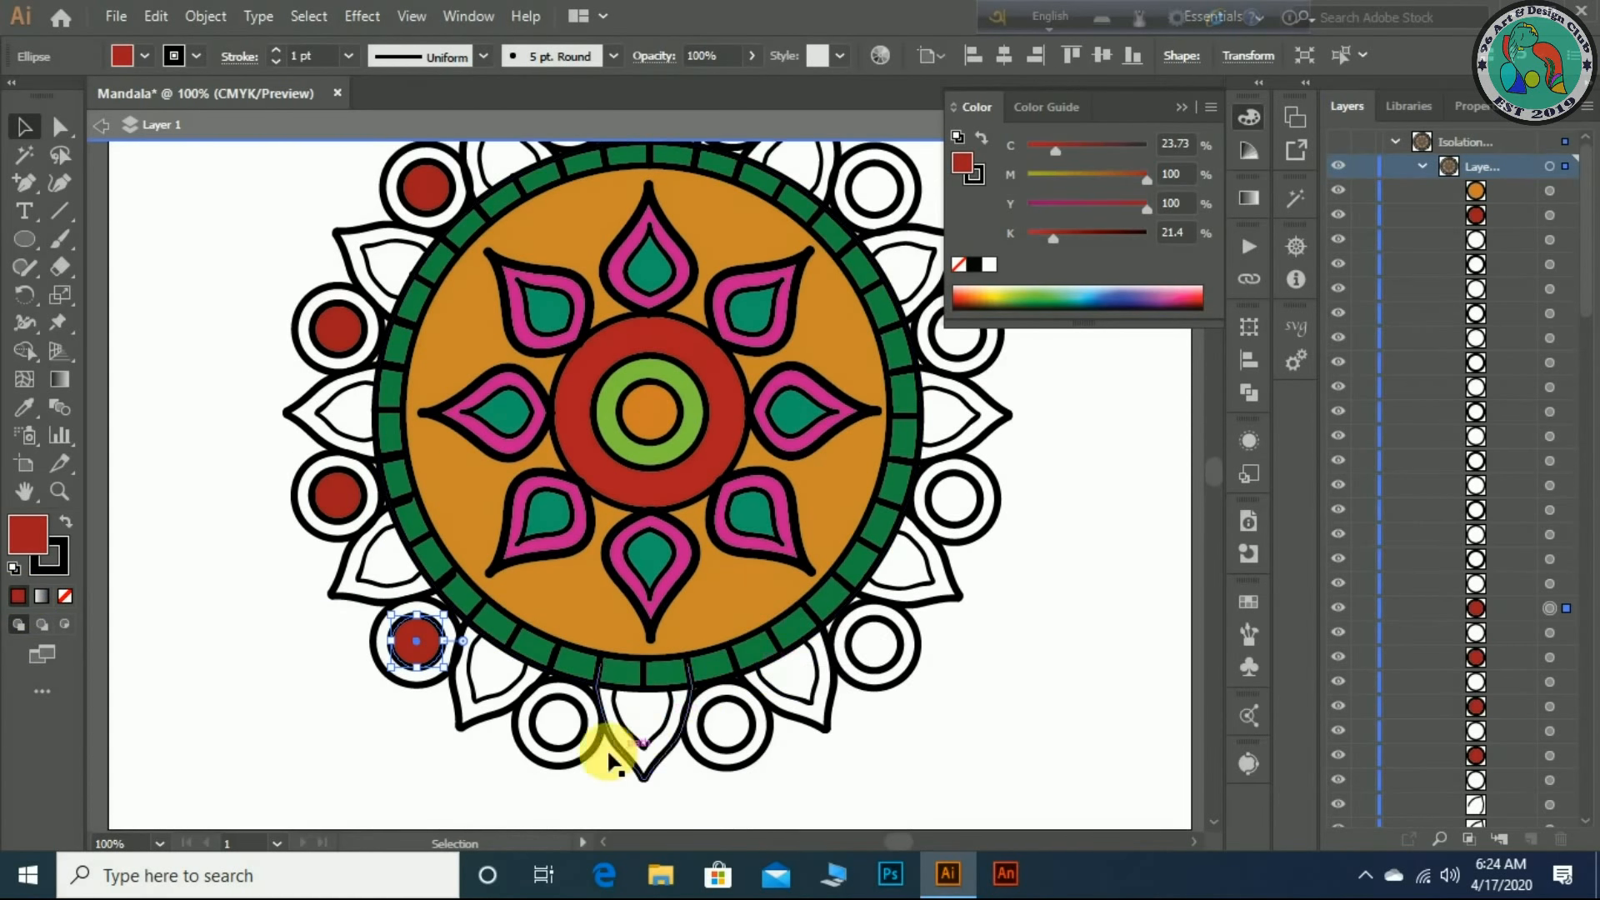
pyautogui.click(572, 748)
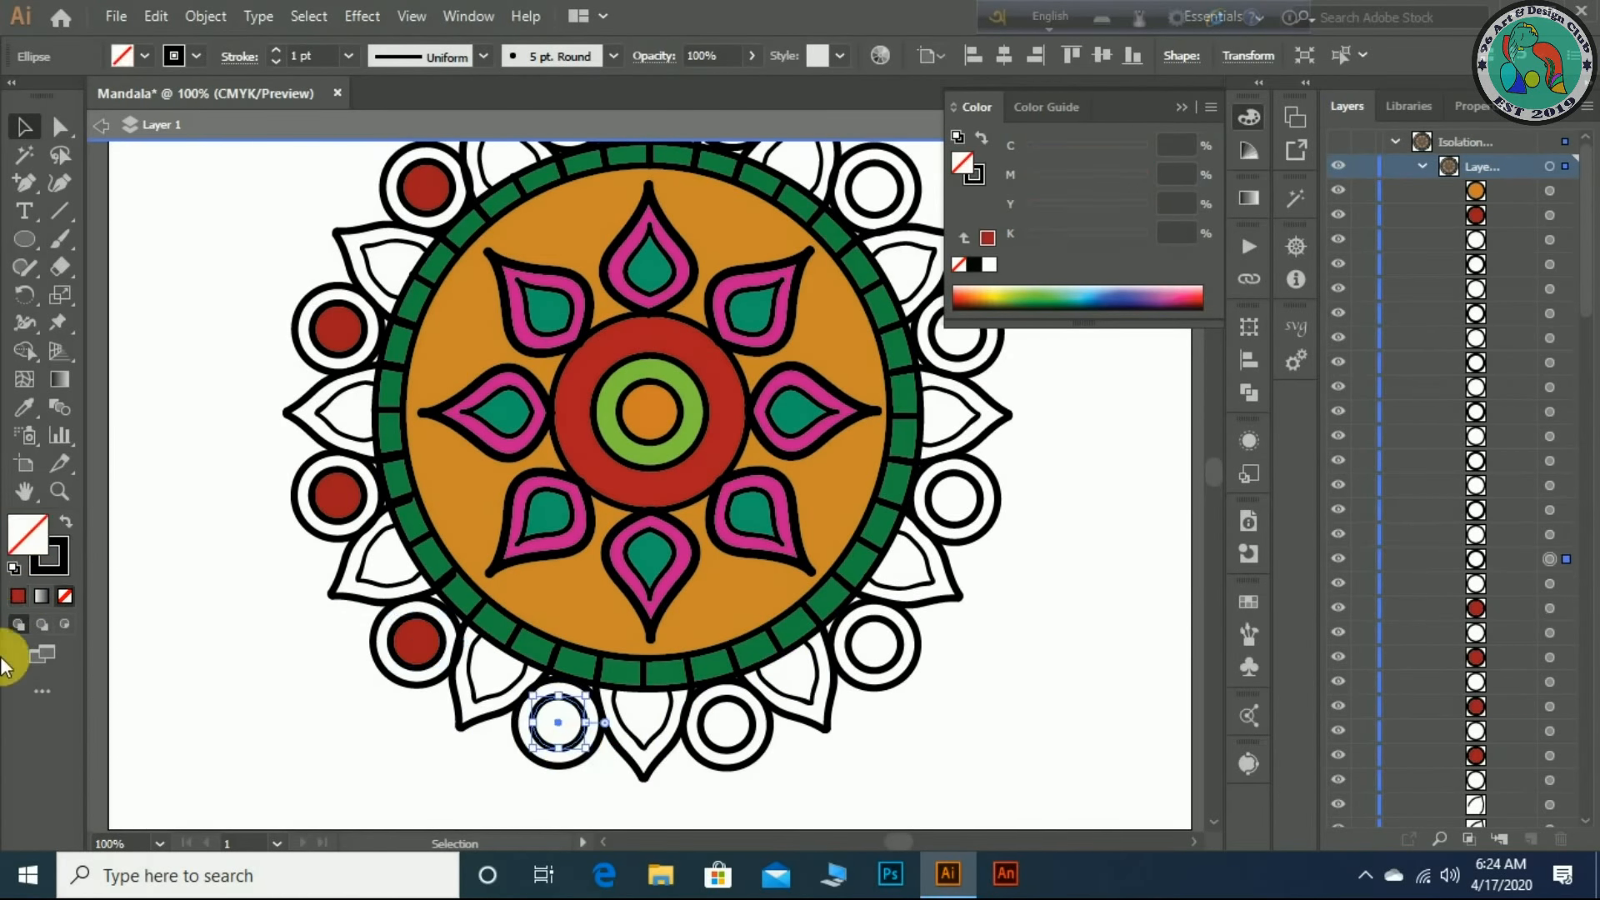
pyautogui.click(15, 600)
pyautogui.click(725, 749)
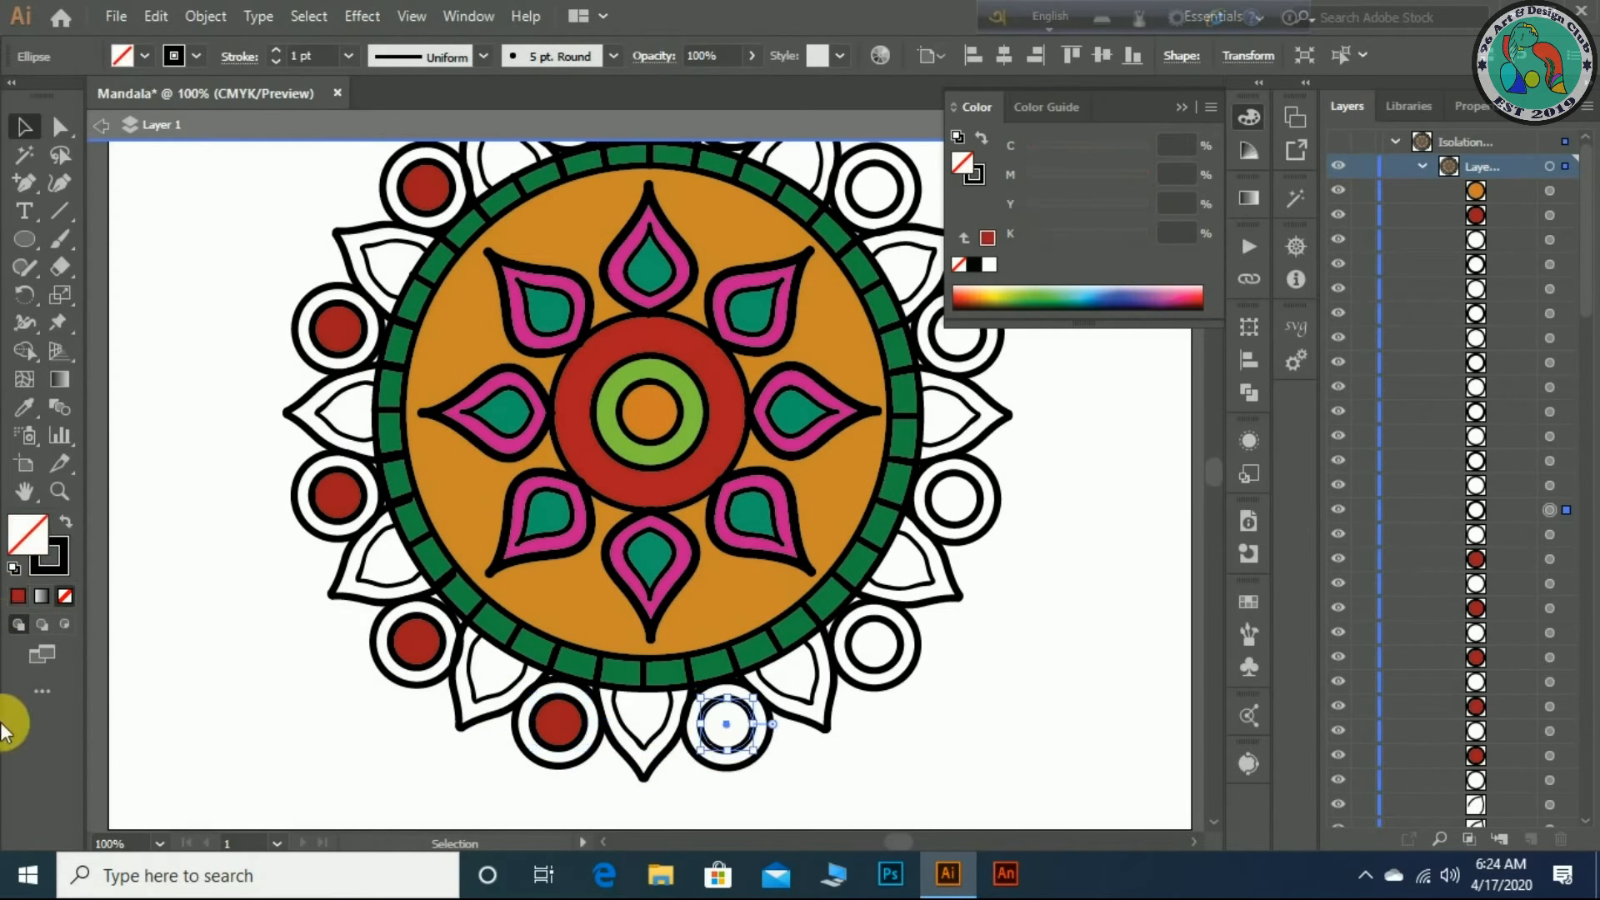
pyautogui.click(20, 598)
pyautogui.click(892, 661)
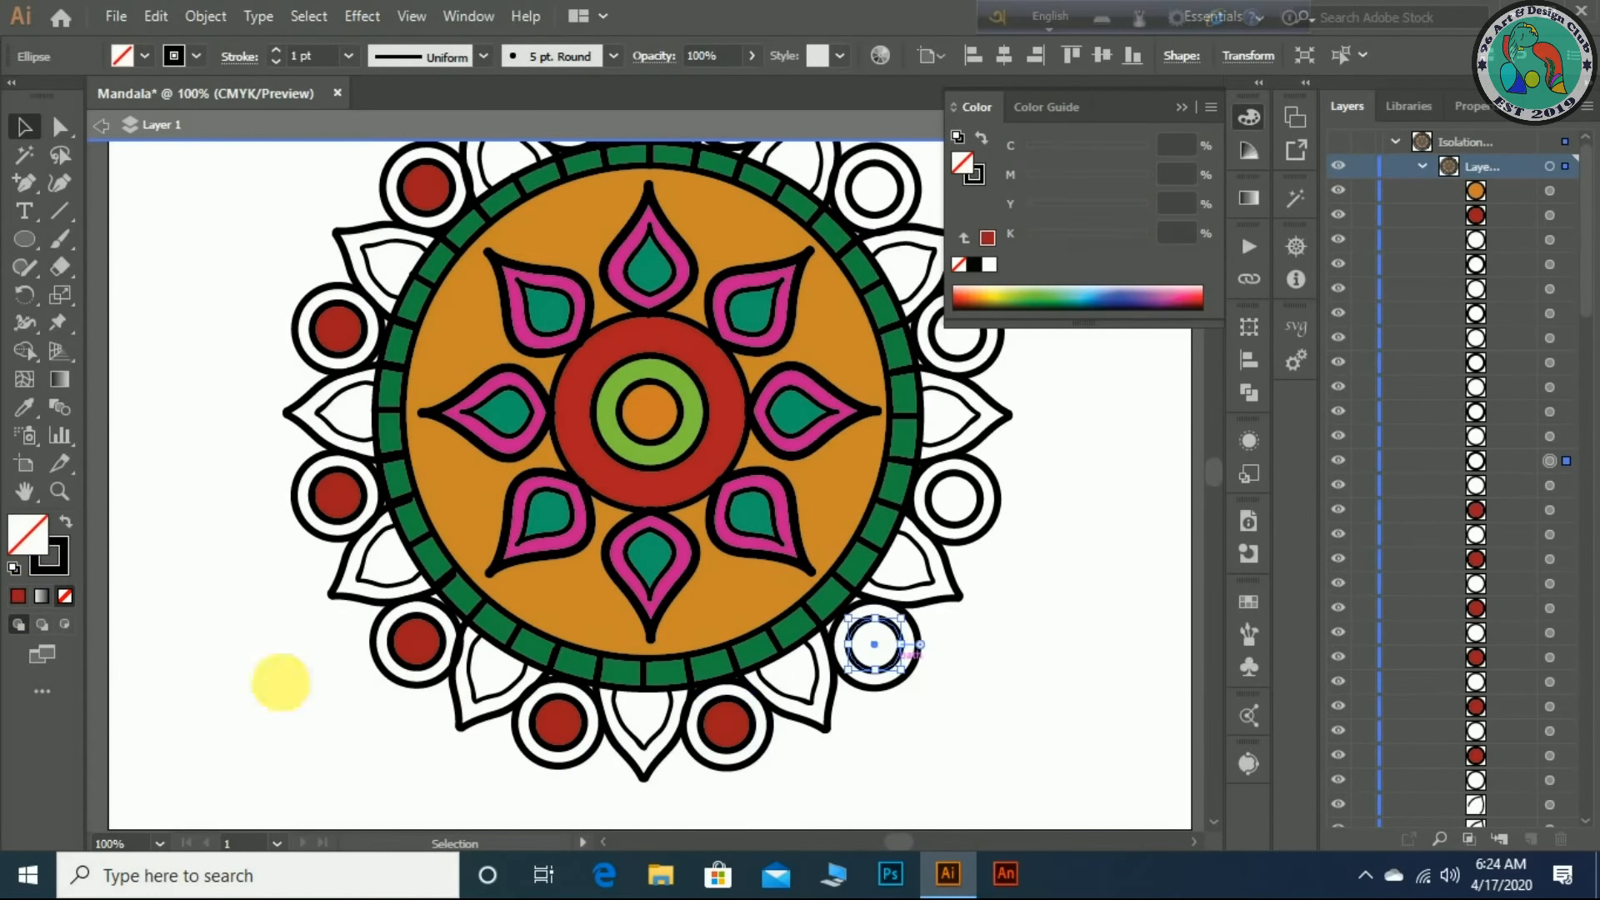
pyautogui.click(18, 598)
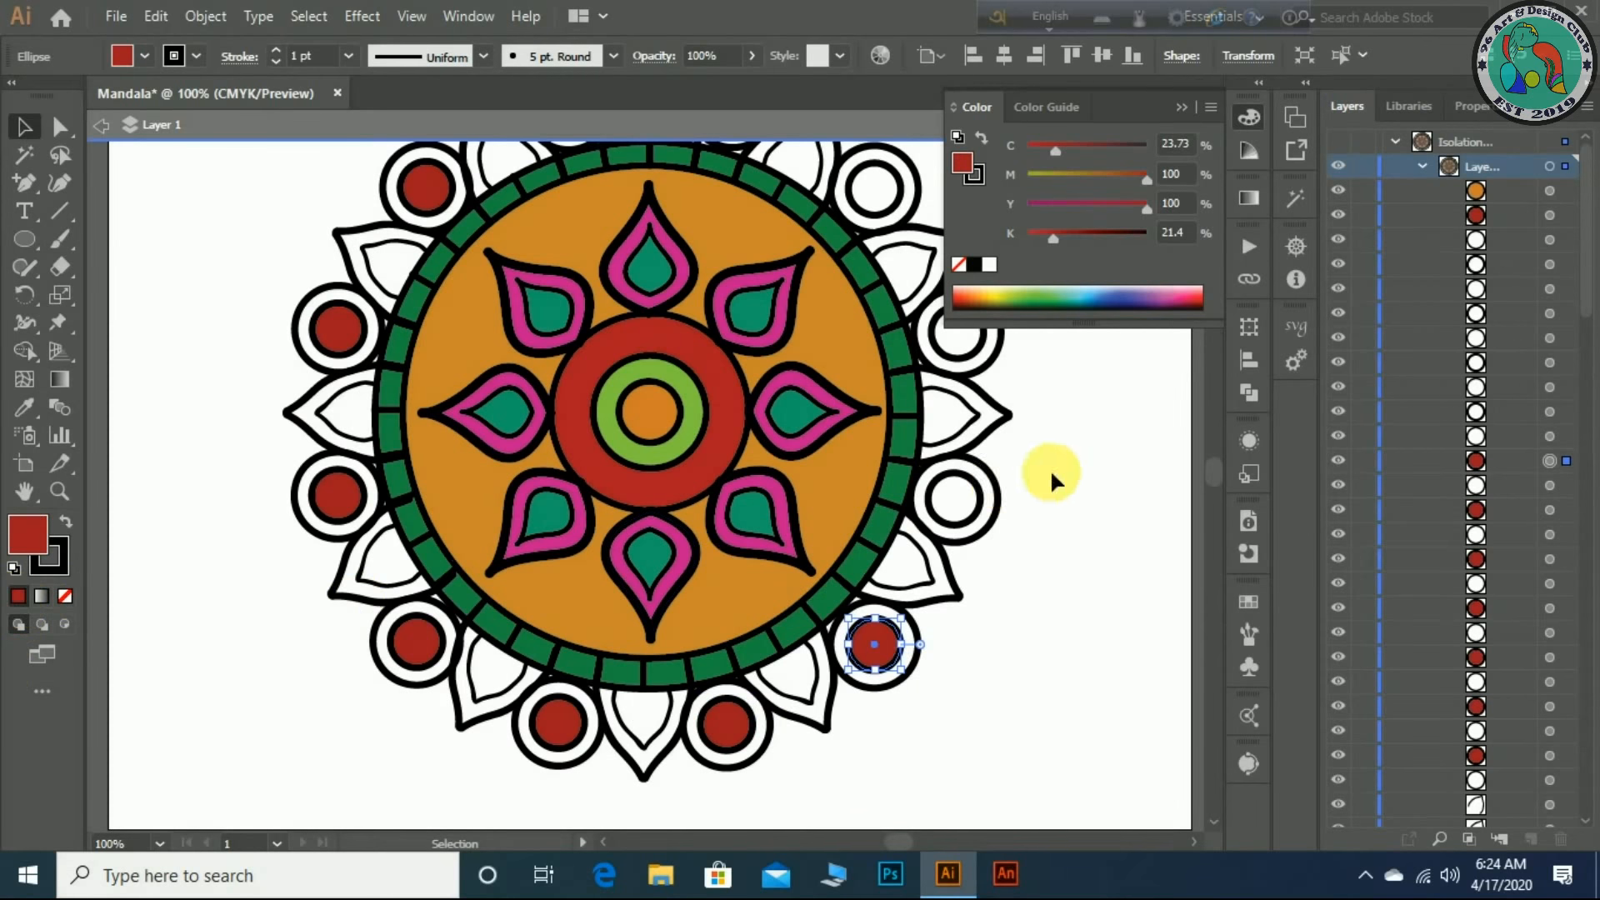
pyautogui.click(979, 516)
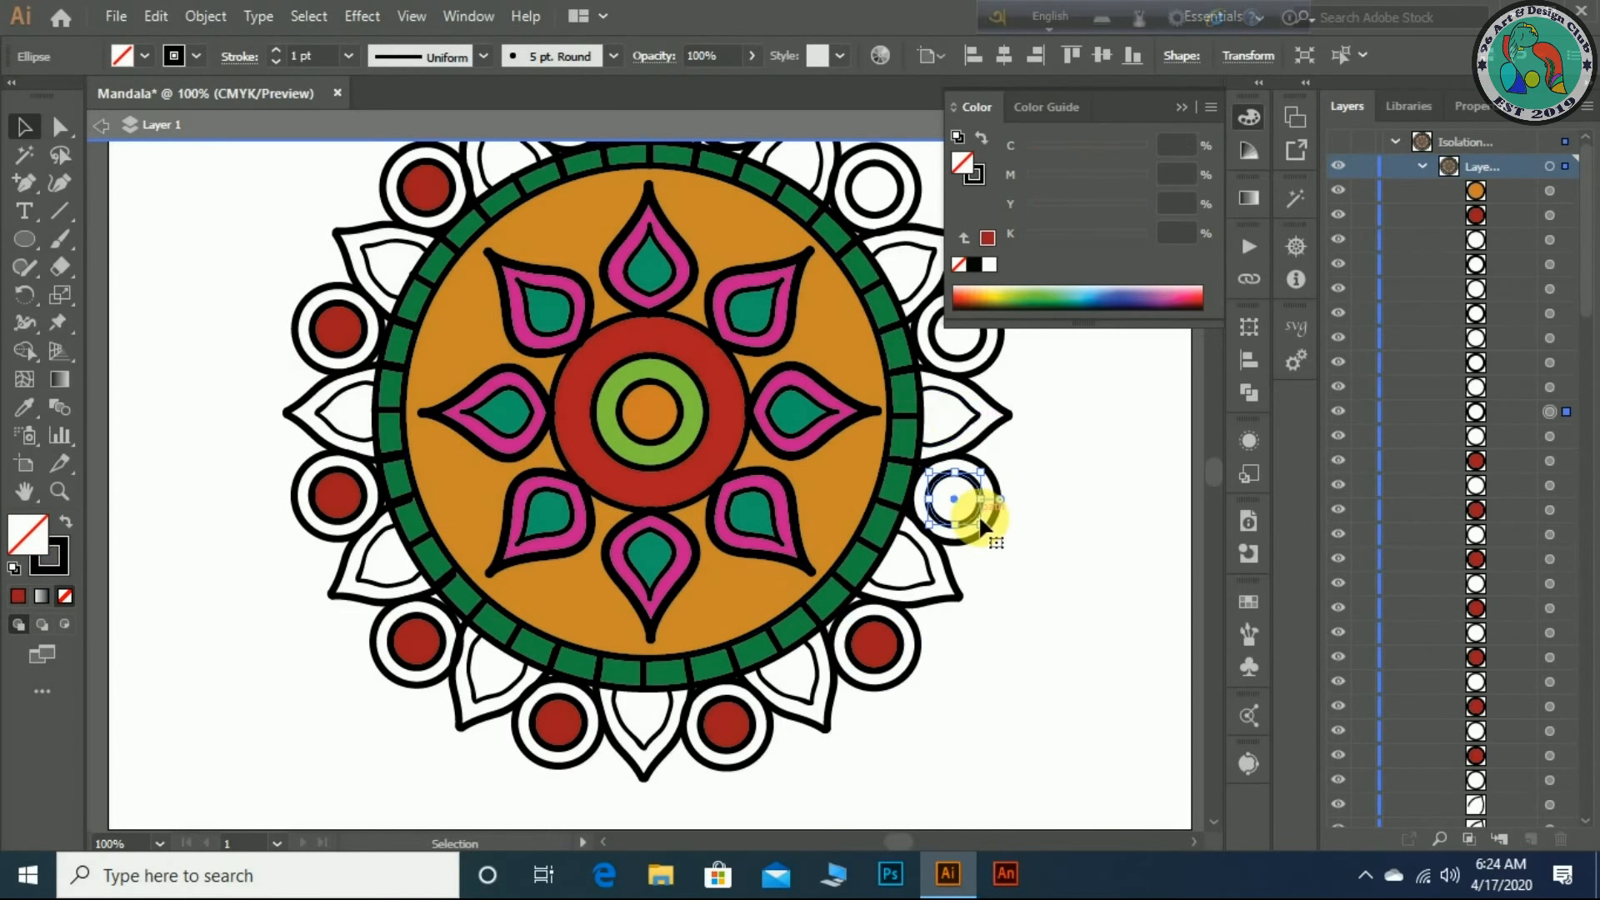
pyautogui.scroll(1, 964, 510)
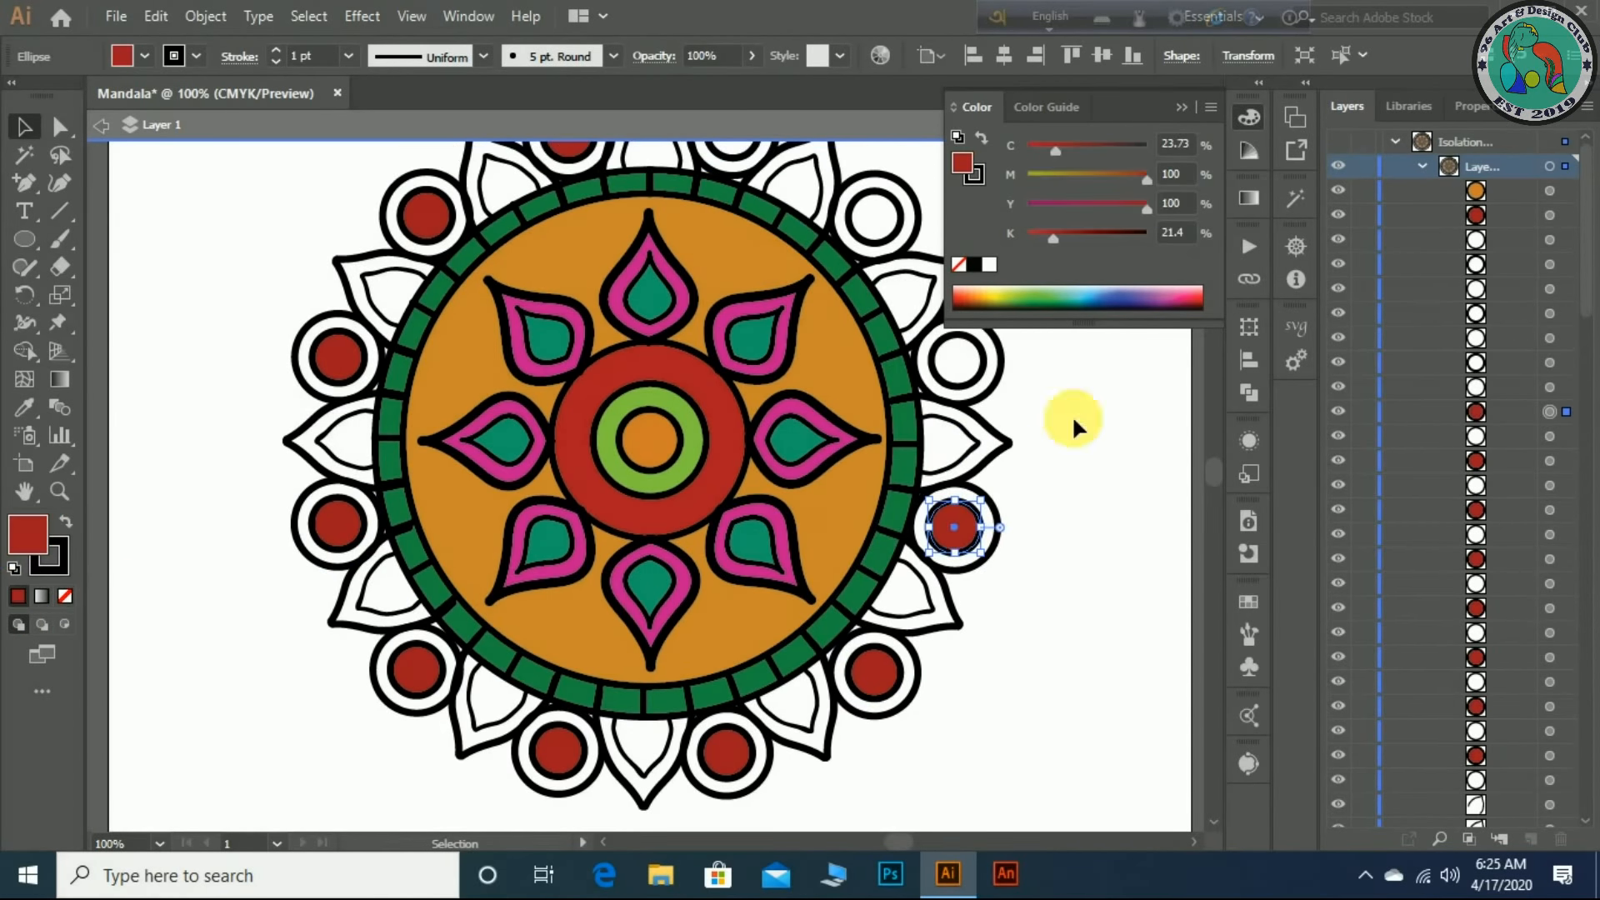
# - Fill the inner circles of the three remaining double circles, from the right side up to the top, with the same dark red
pyautogui.click(955, 365)
pyautogui.click(18, 596)
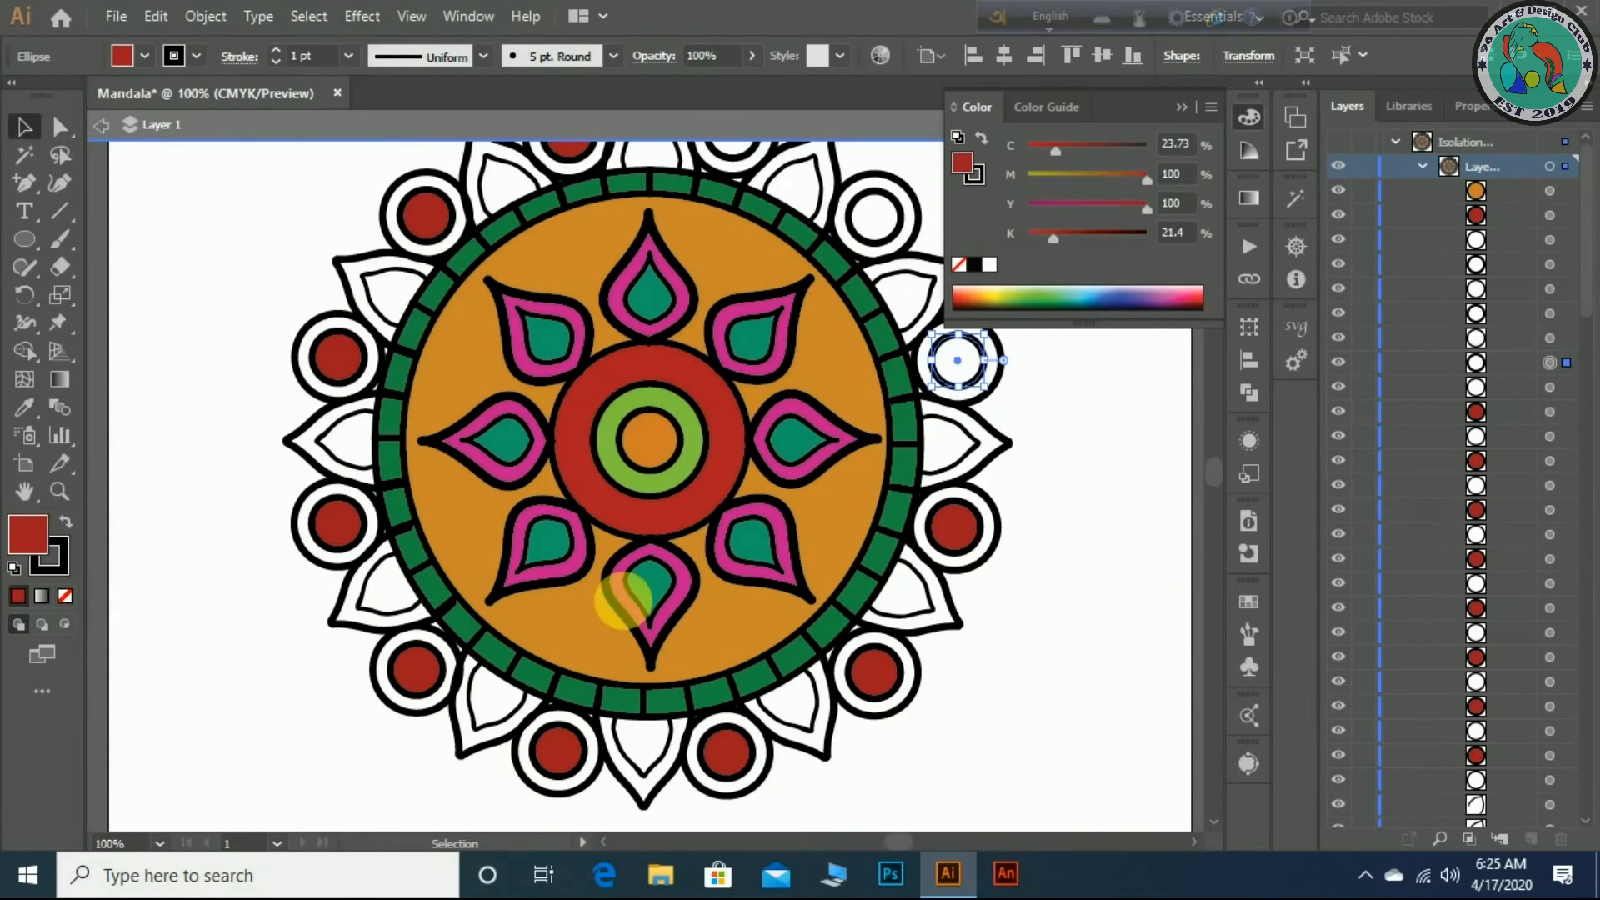
pyautogui.scroll(3, 1157, 596)
pyautogui.click(874, 354)
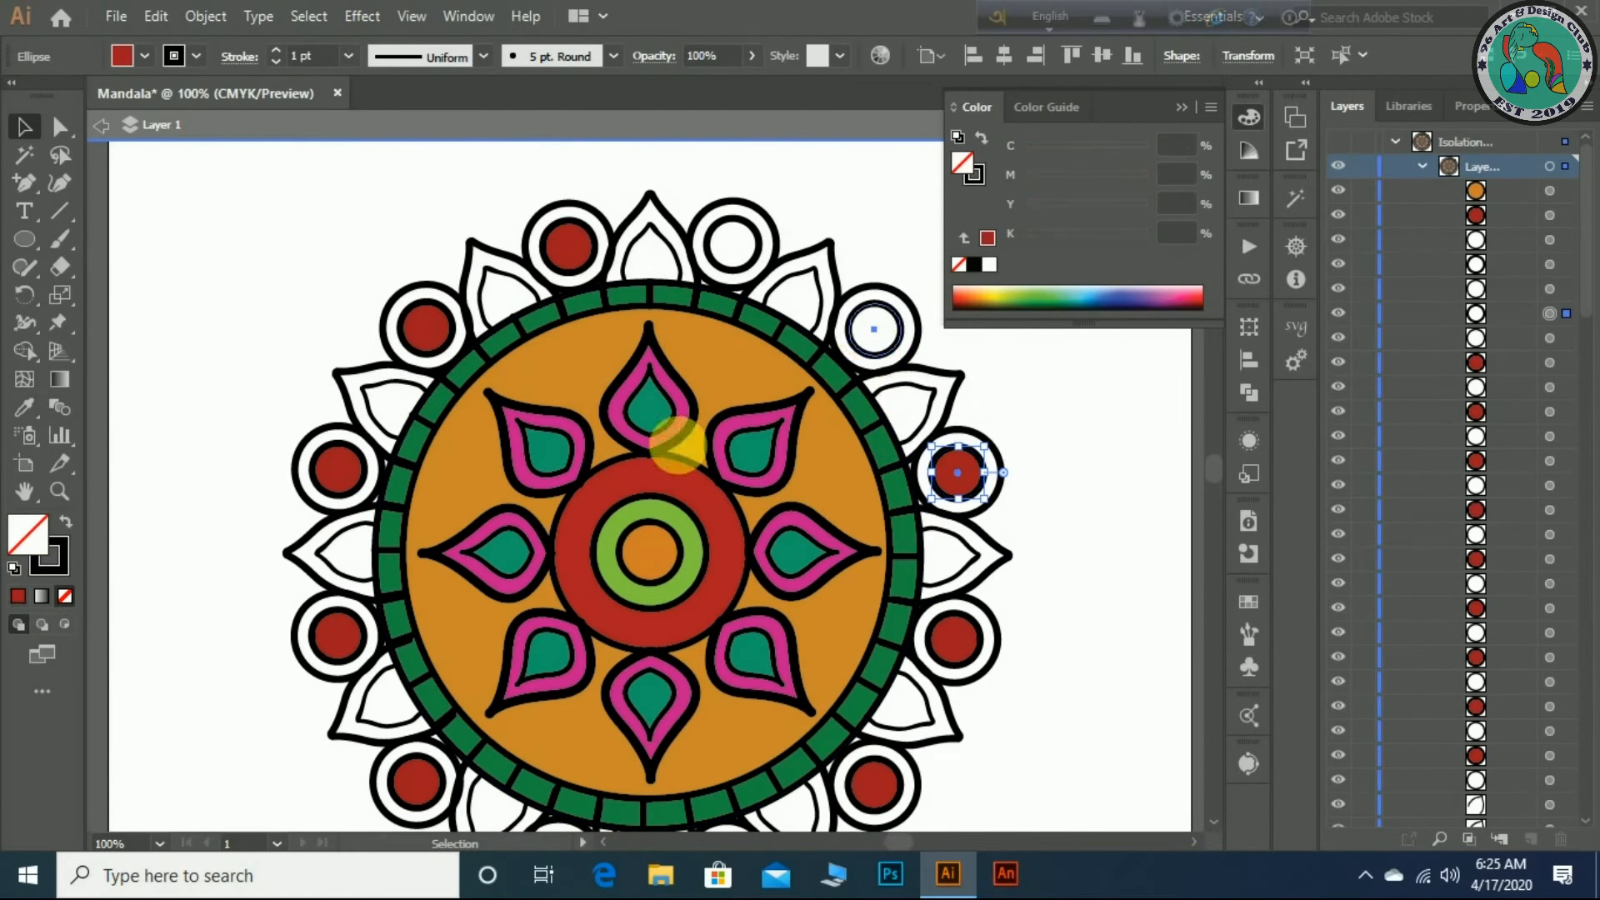
pyautogui.click(18, 596)
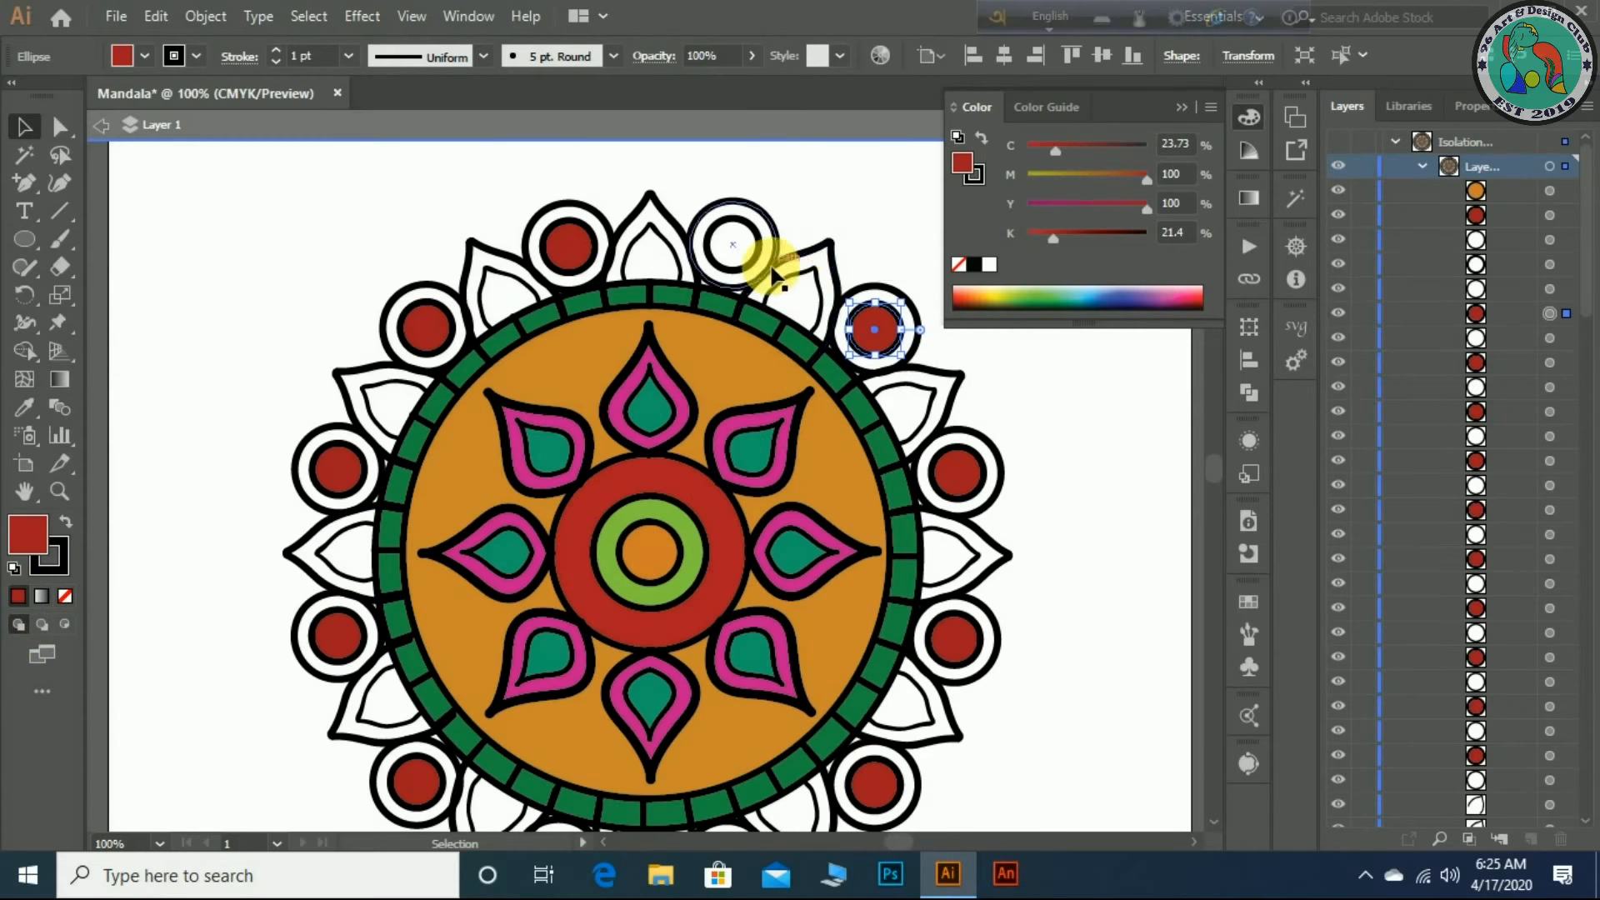
pyautogui.click(718, 286)
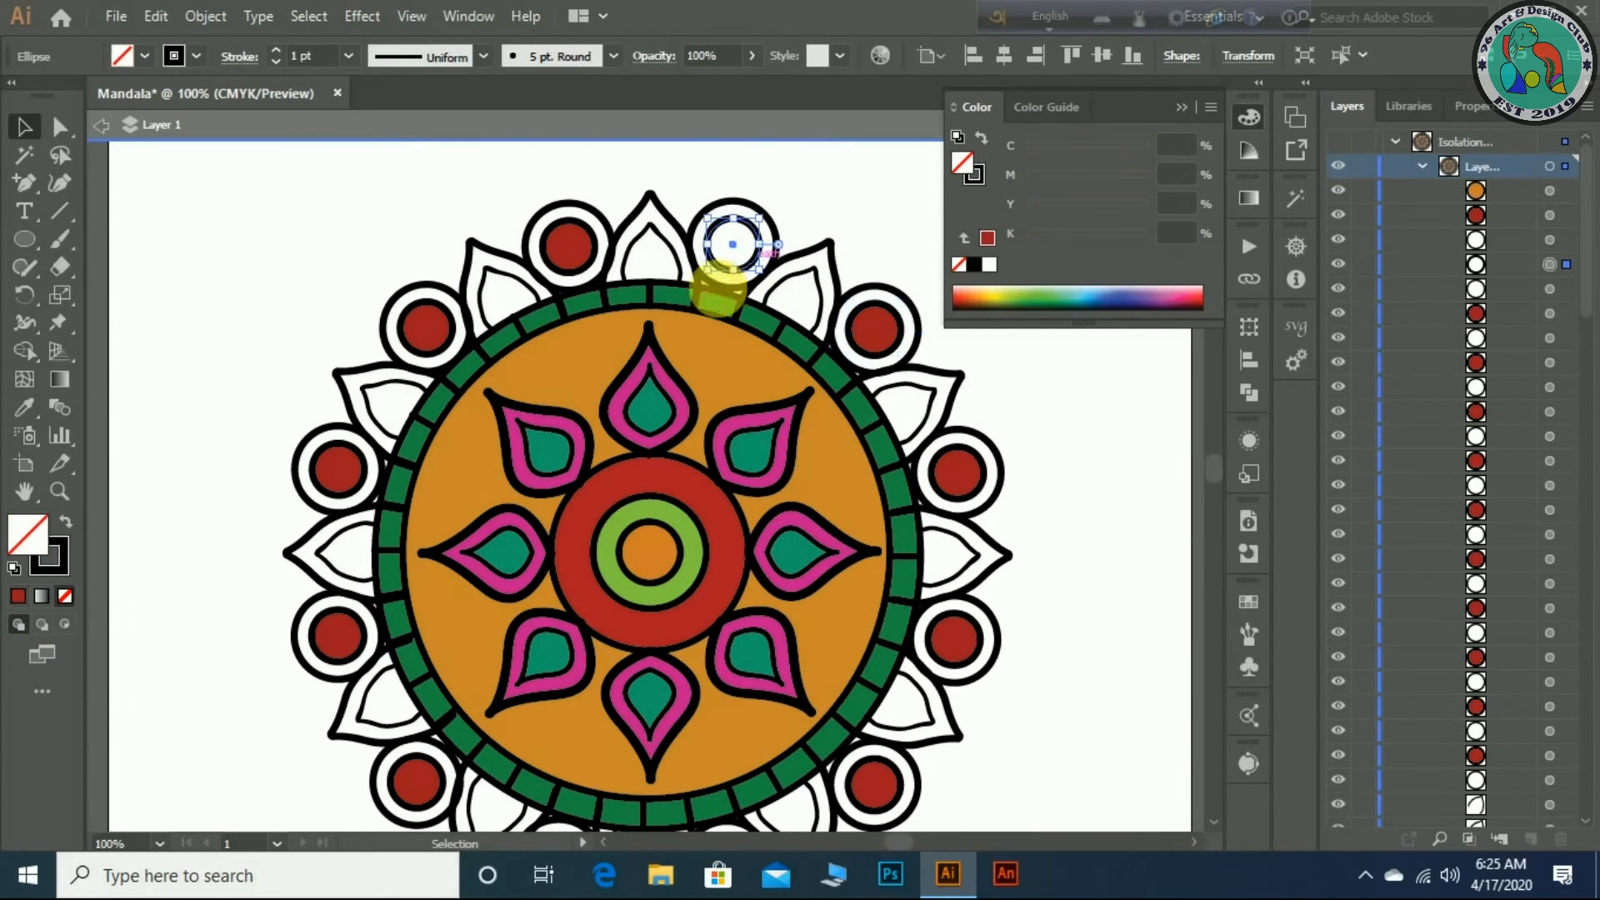
pyautogui.click(18, 596)
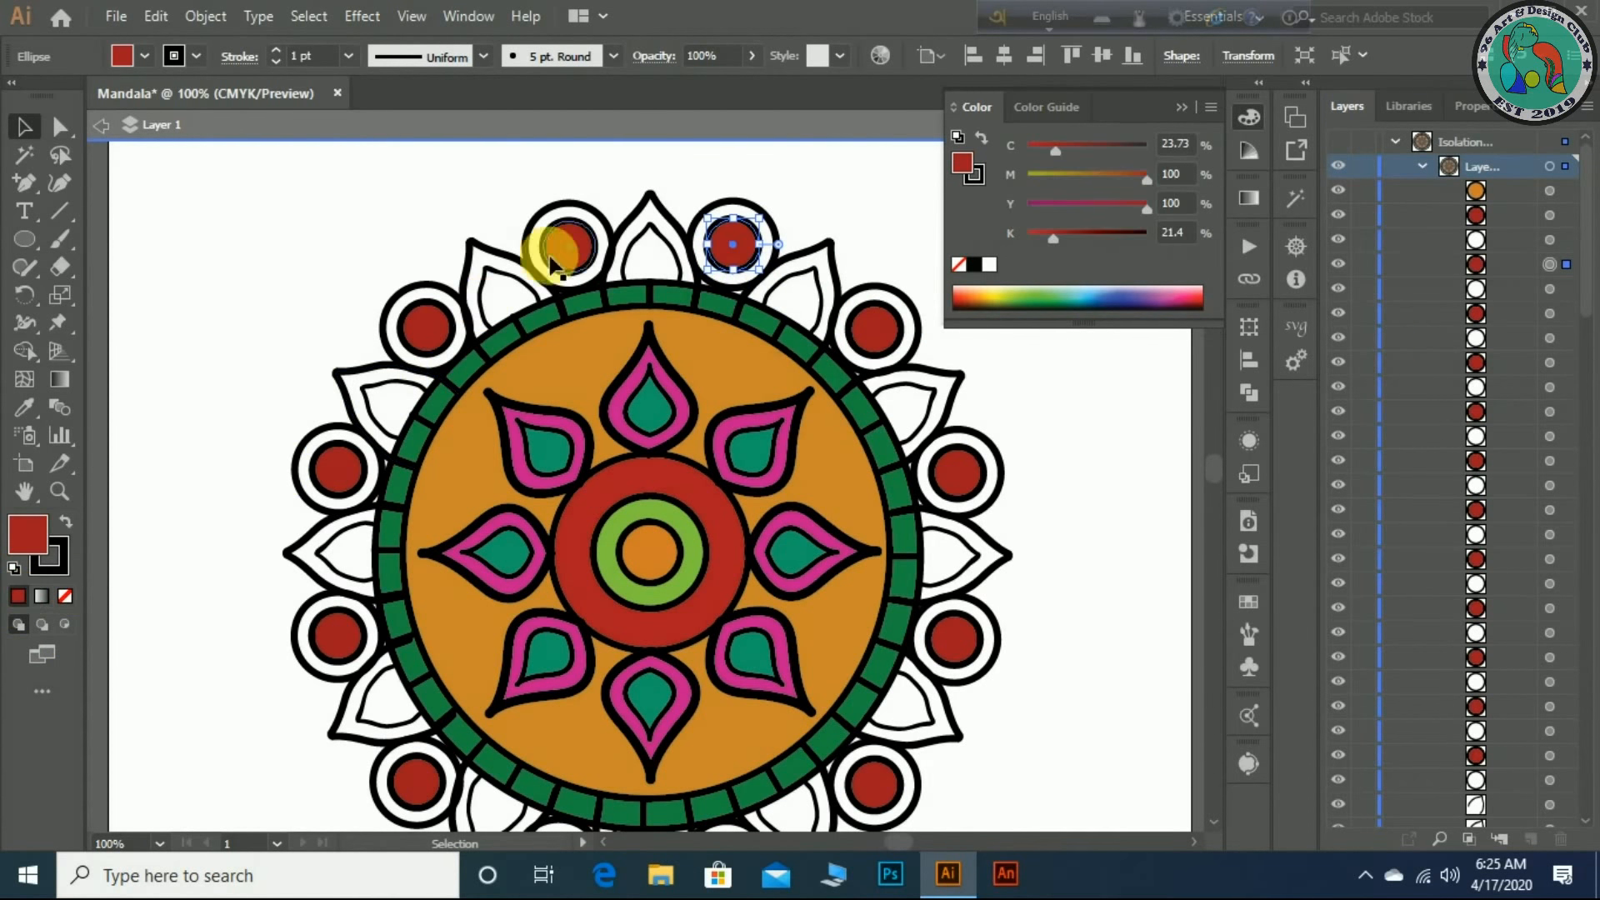
# - Fill the outer circle of the double circle just left of the top outer petal with green, about C 78, M 0, Y 100, K 0
pyautogui.click(585, 290)
pyautogui.doubleClick(20, 537)
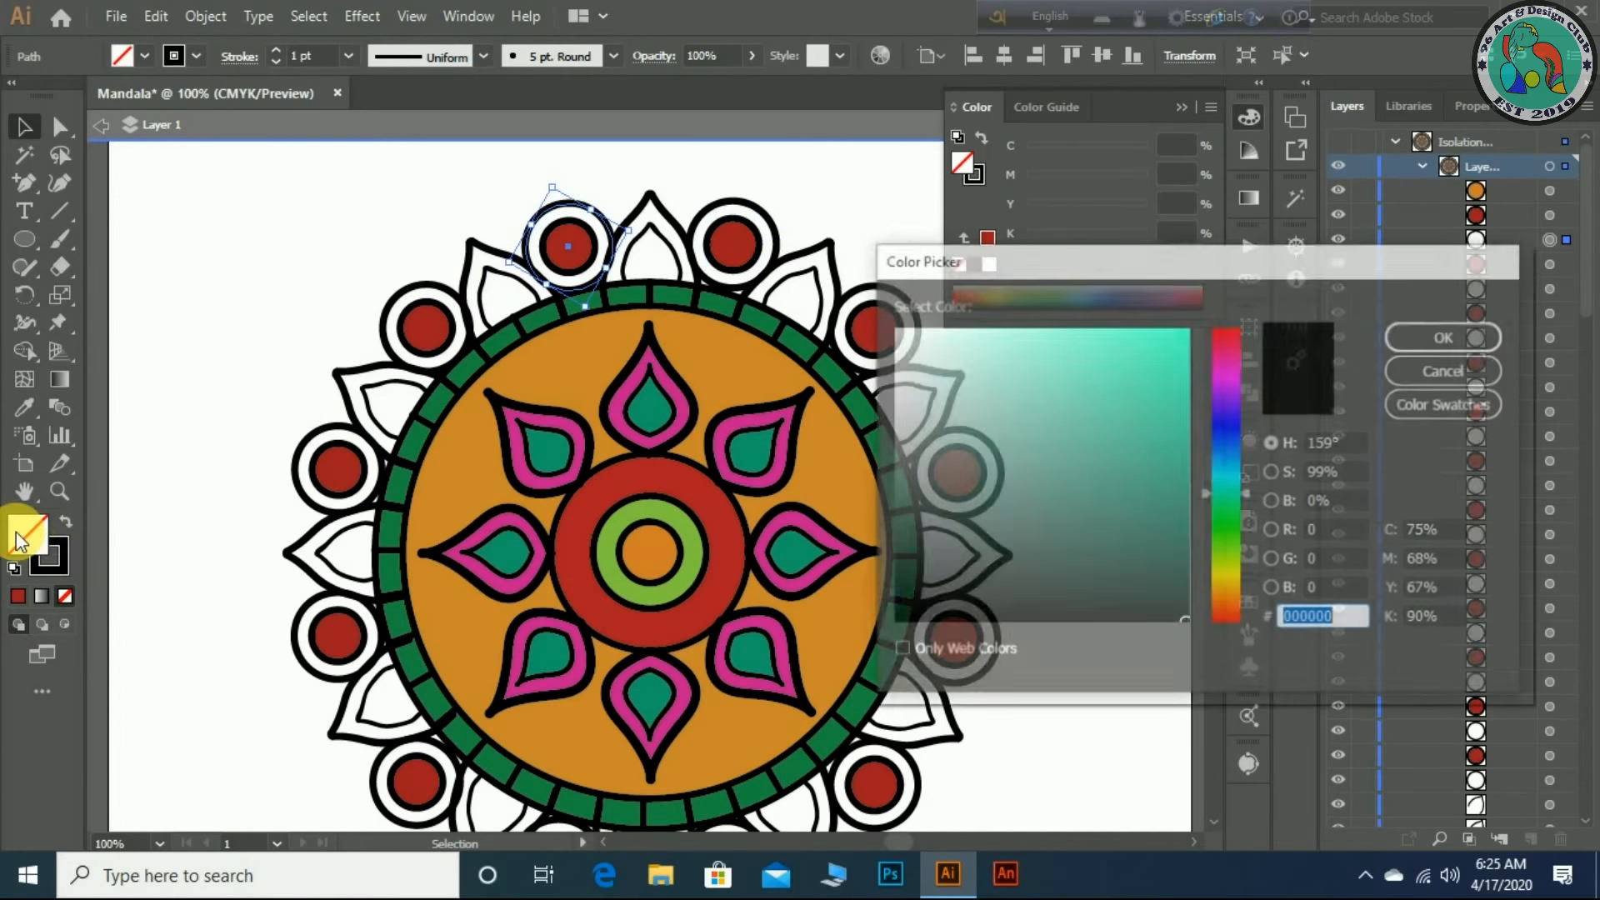
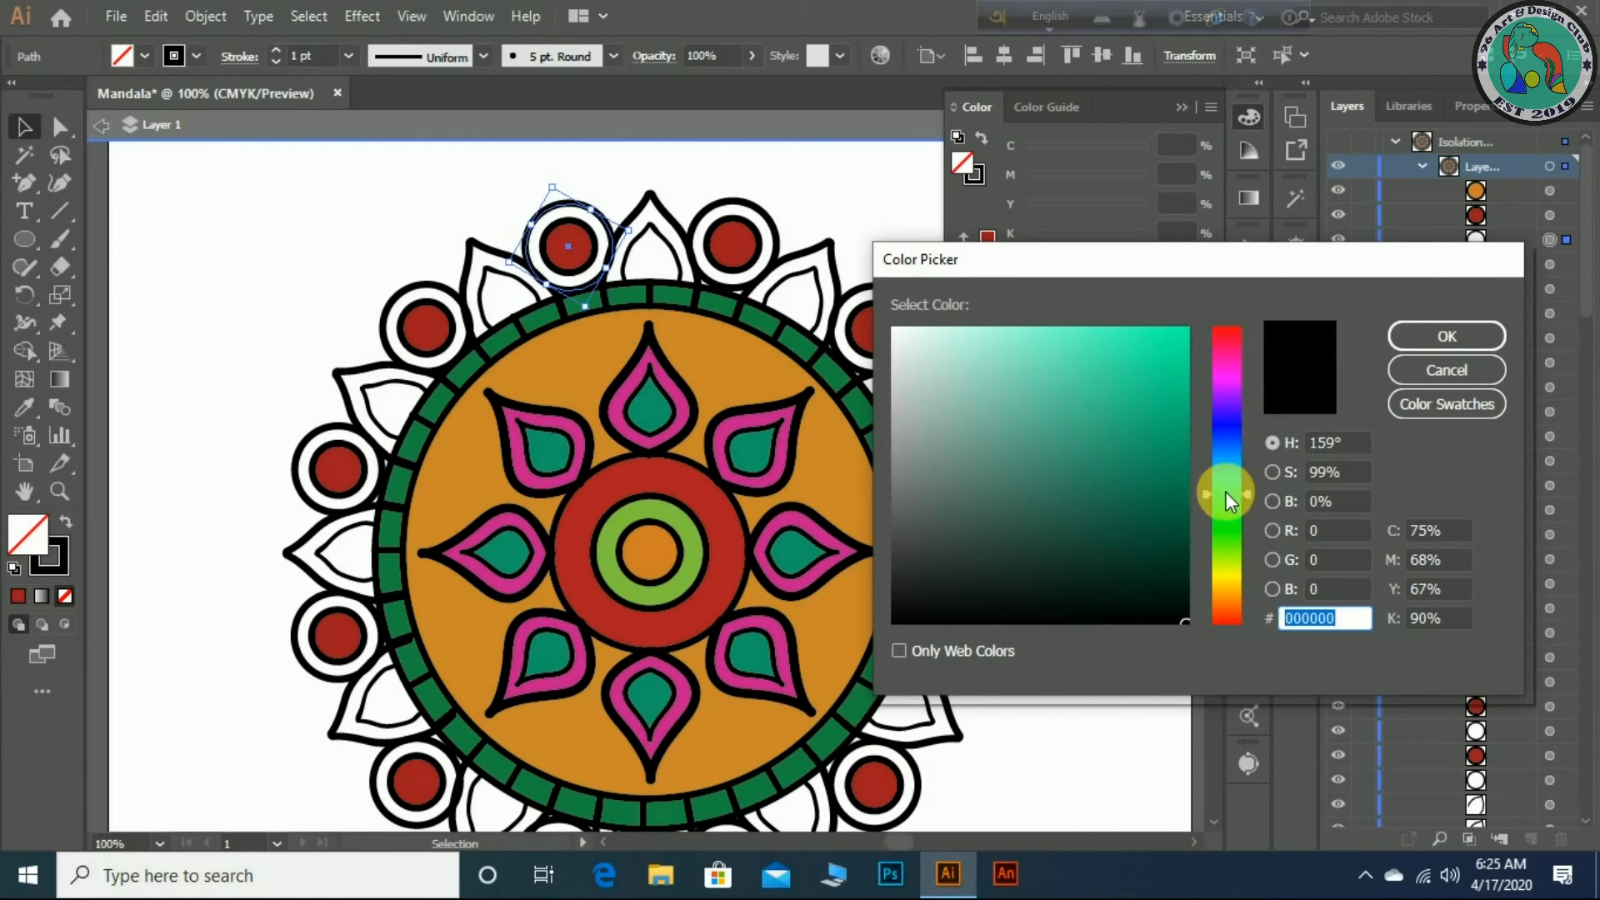
pyautogui.click(1223, 517)
pyautogui.click(1183, 347)
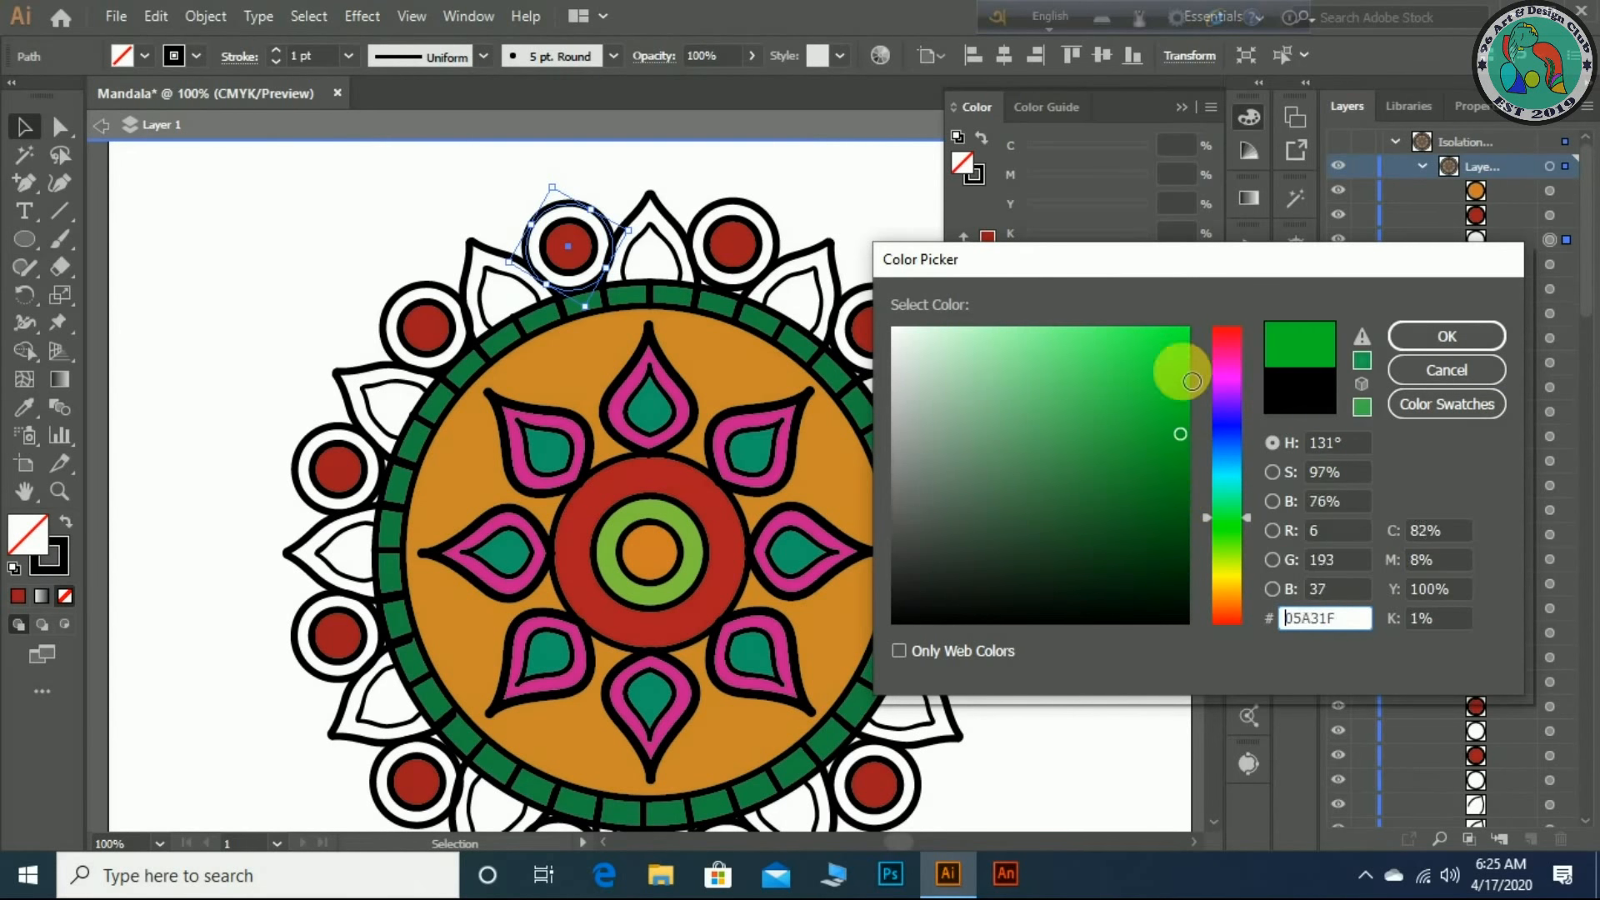
pyautogui.moveTo(1196, 382); pyautogui.dragTo(1180, 405)
pyautogui.click(1486, 337)
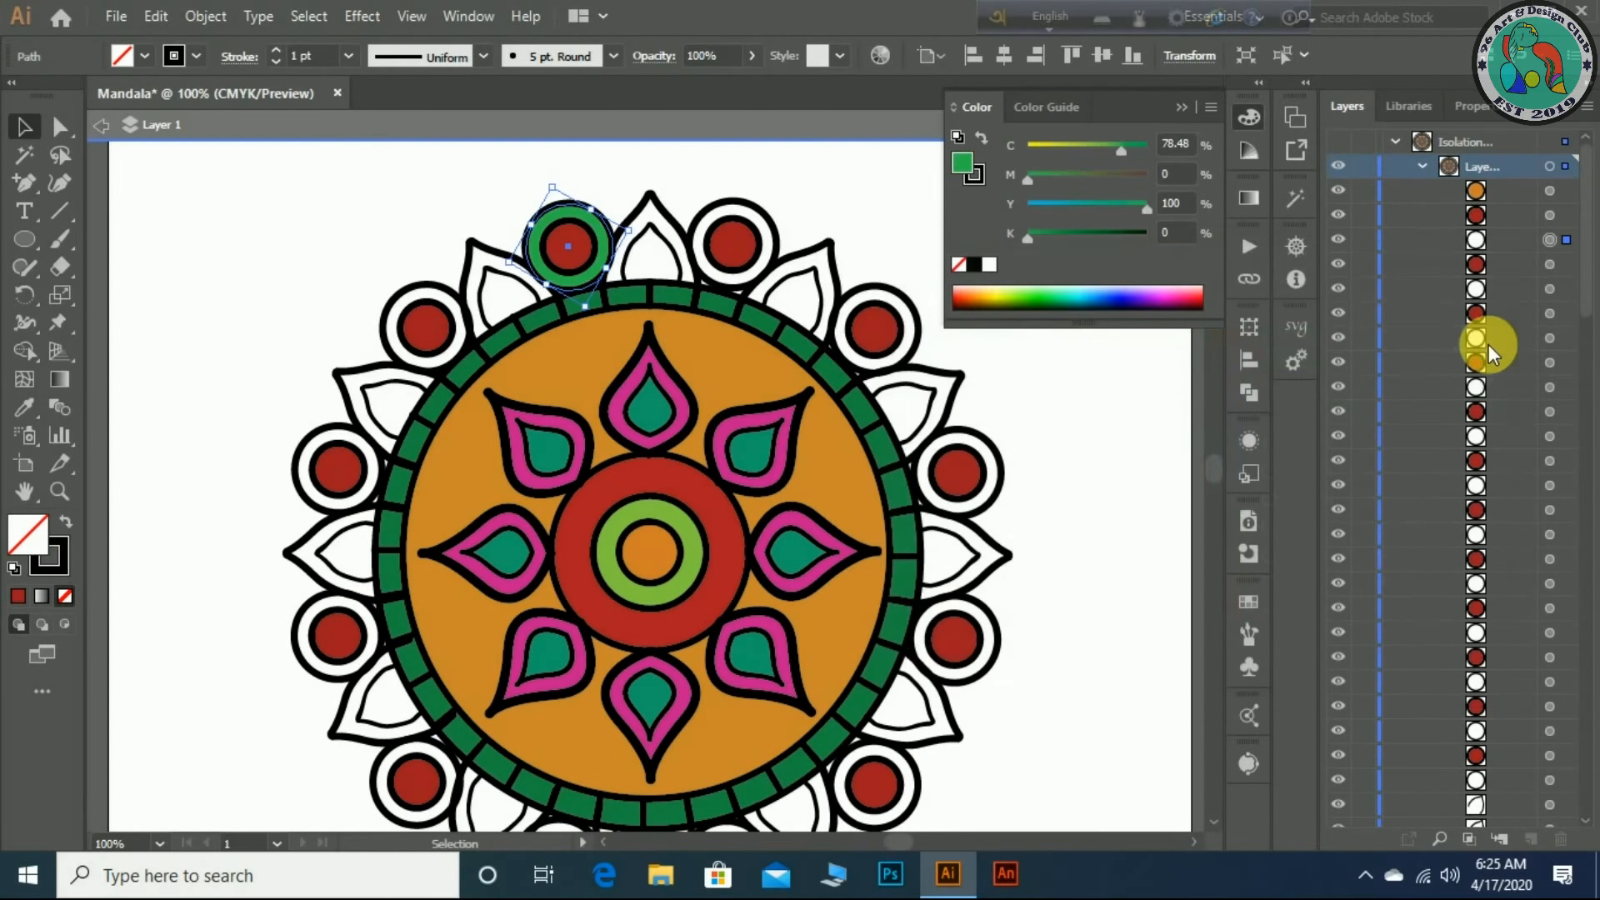
# - Fill the outer circles of the next three double circles clockwise, from just right of the top petal to the upper right side, with the same green
pyautogui.click(688, 224)
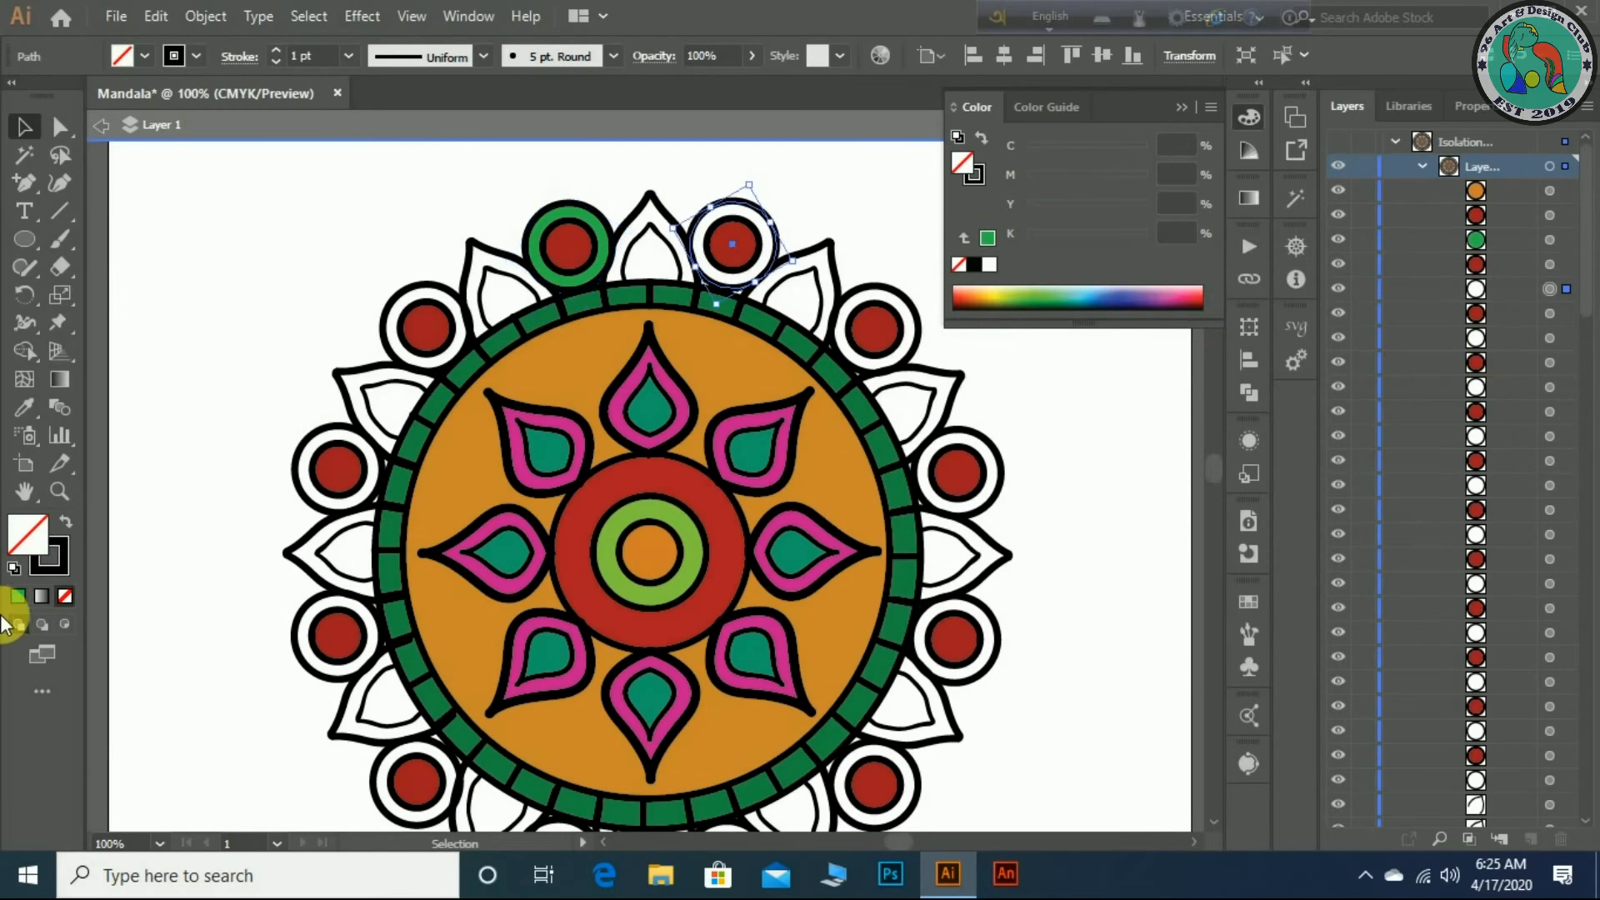
pyautogui.click(19, 596)
pyautogui.click(883, 302)
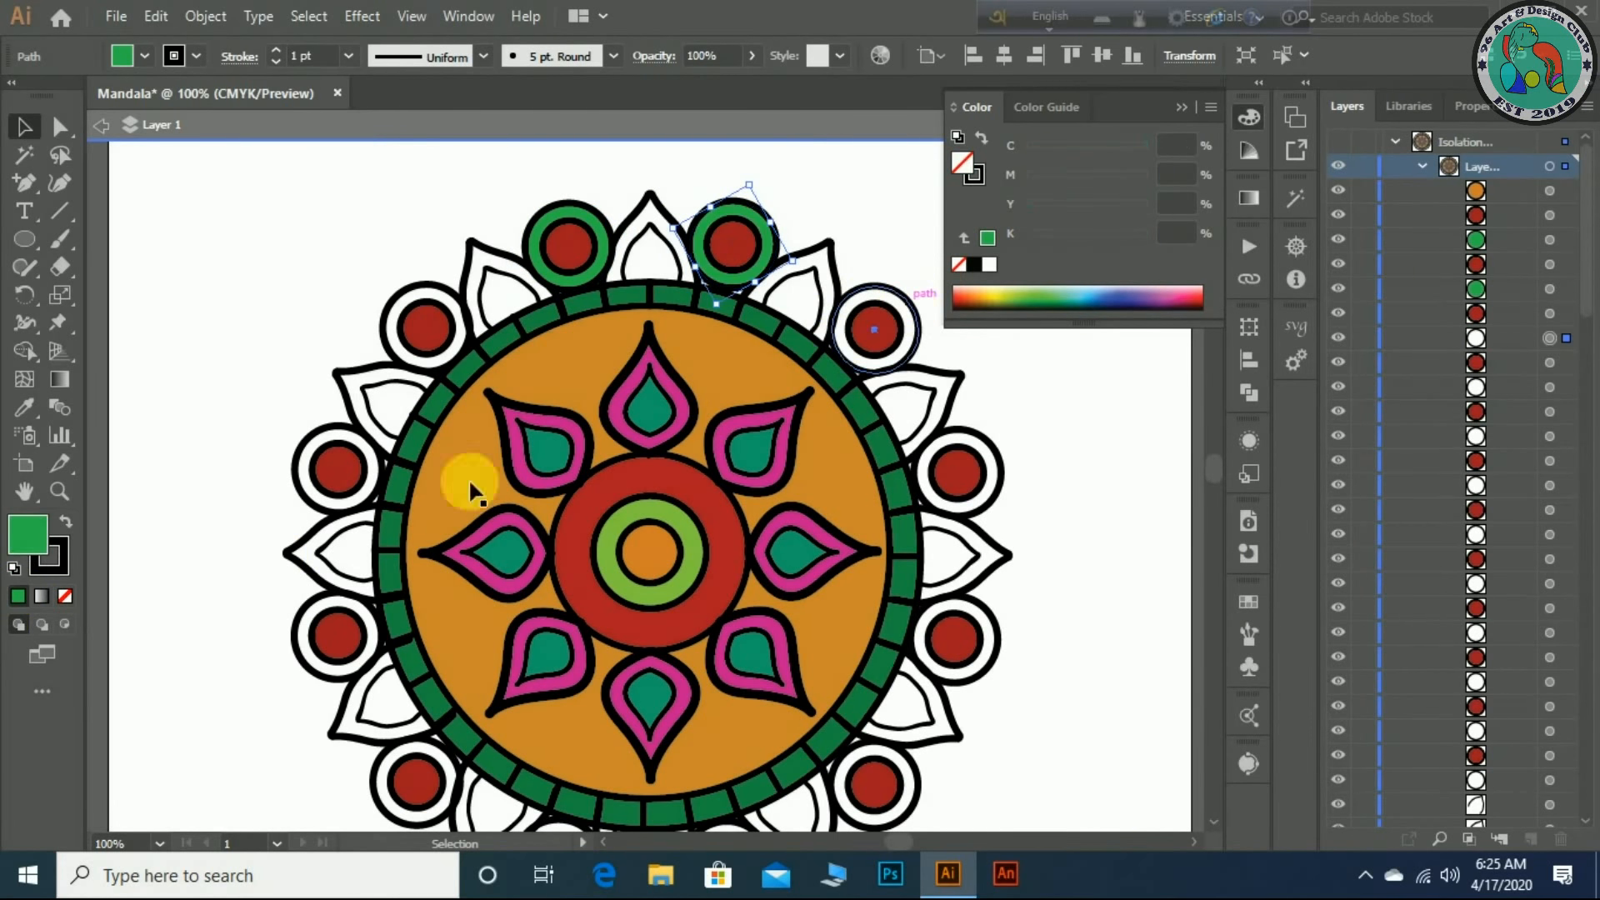
pyautogui.click(17, 597)
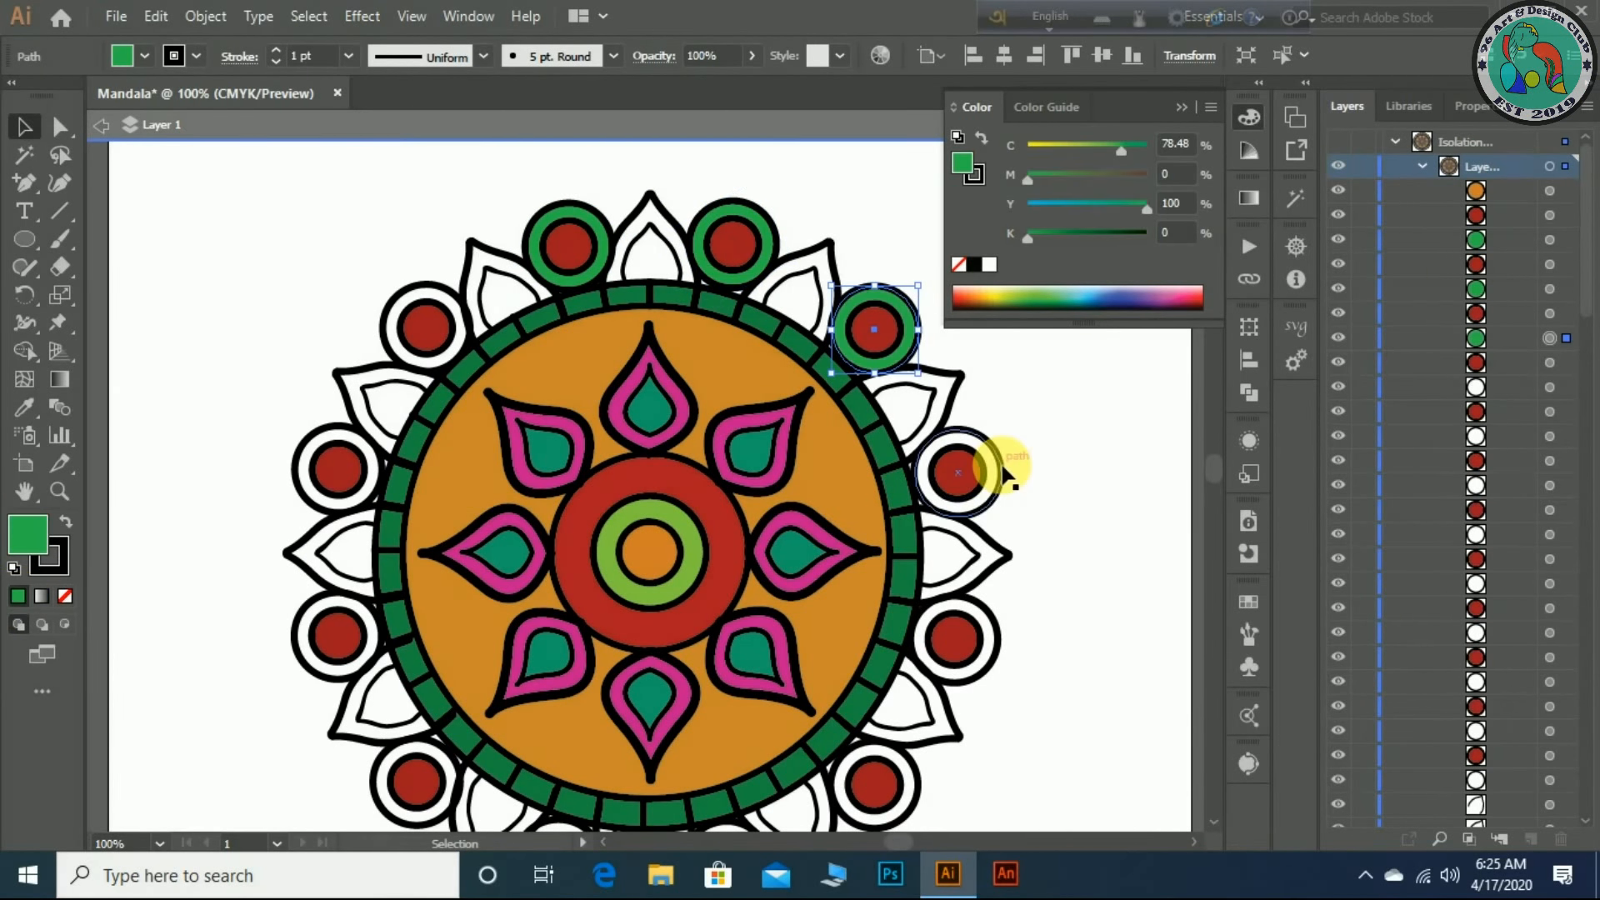
pyautogui.click(1000, 472)
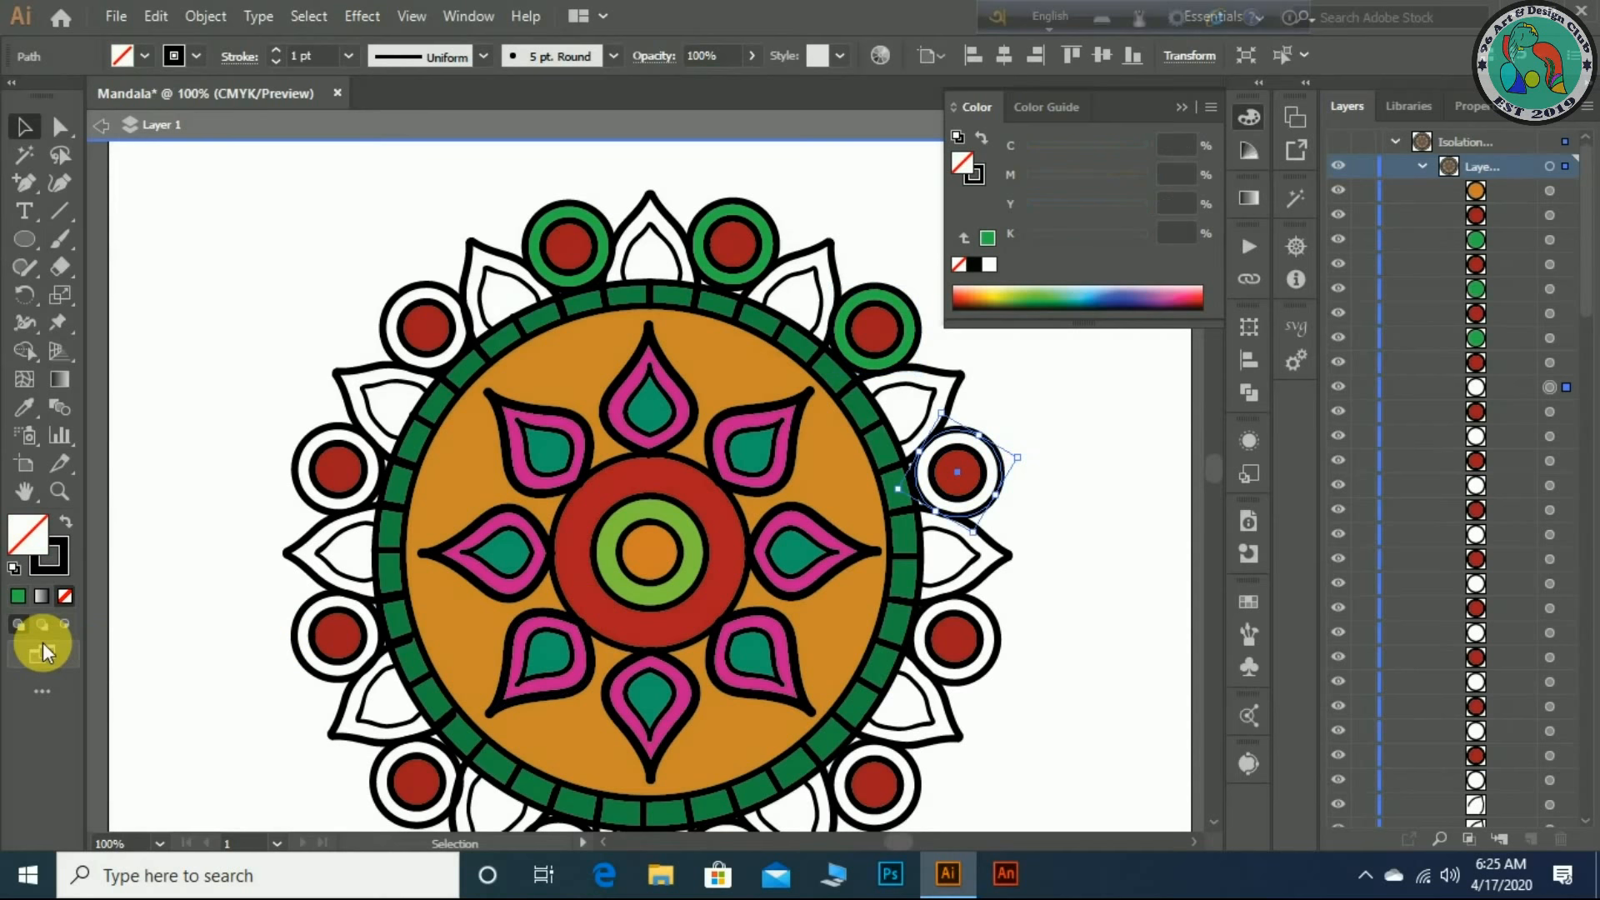
pyautogui.click(25, 594)
# - Fill the outer circles of the two double circles at the mandala's lower right with the same green and deselect
pyautogui.click(994, 637)
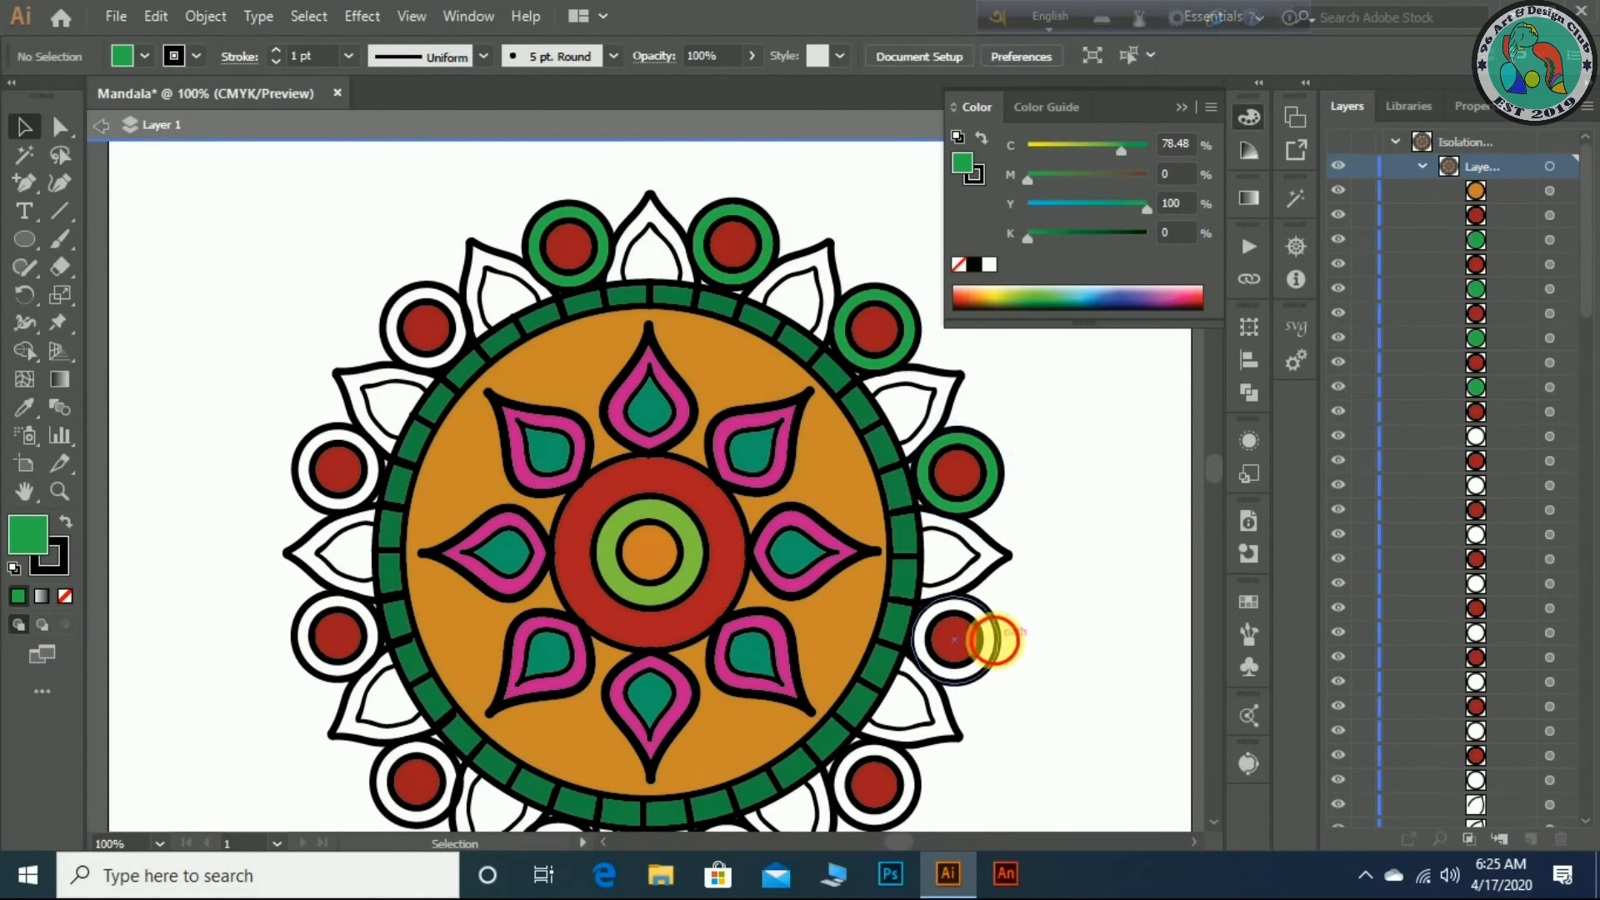
pyautogui.click(17, 595)
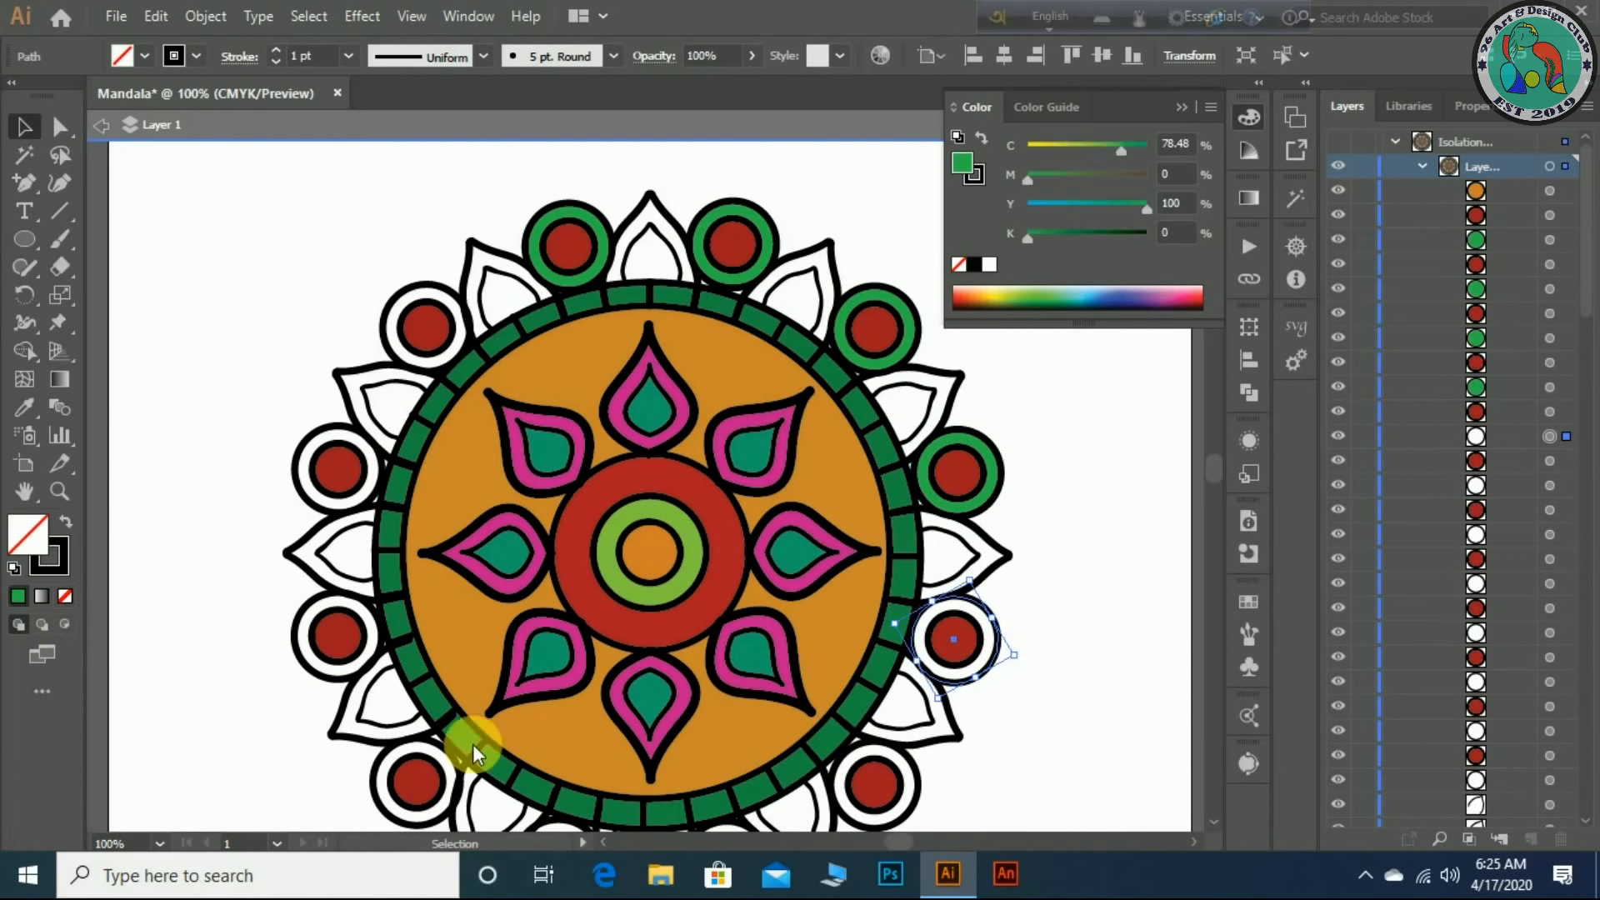
pyautogui.click(906, 796)
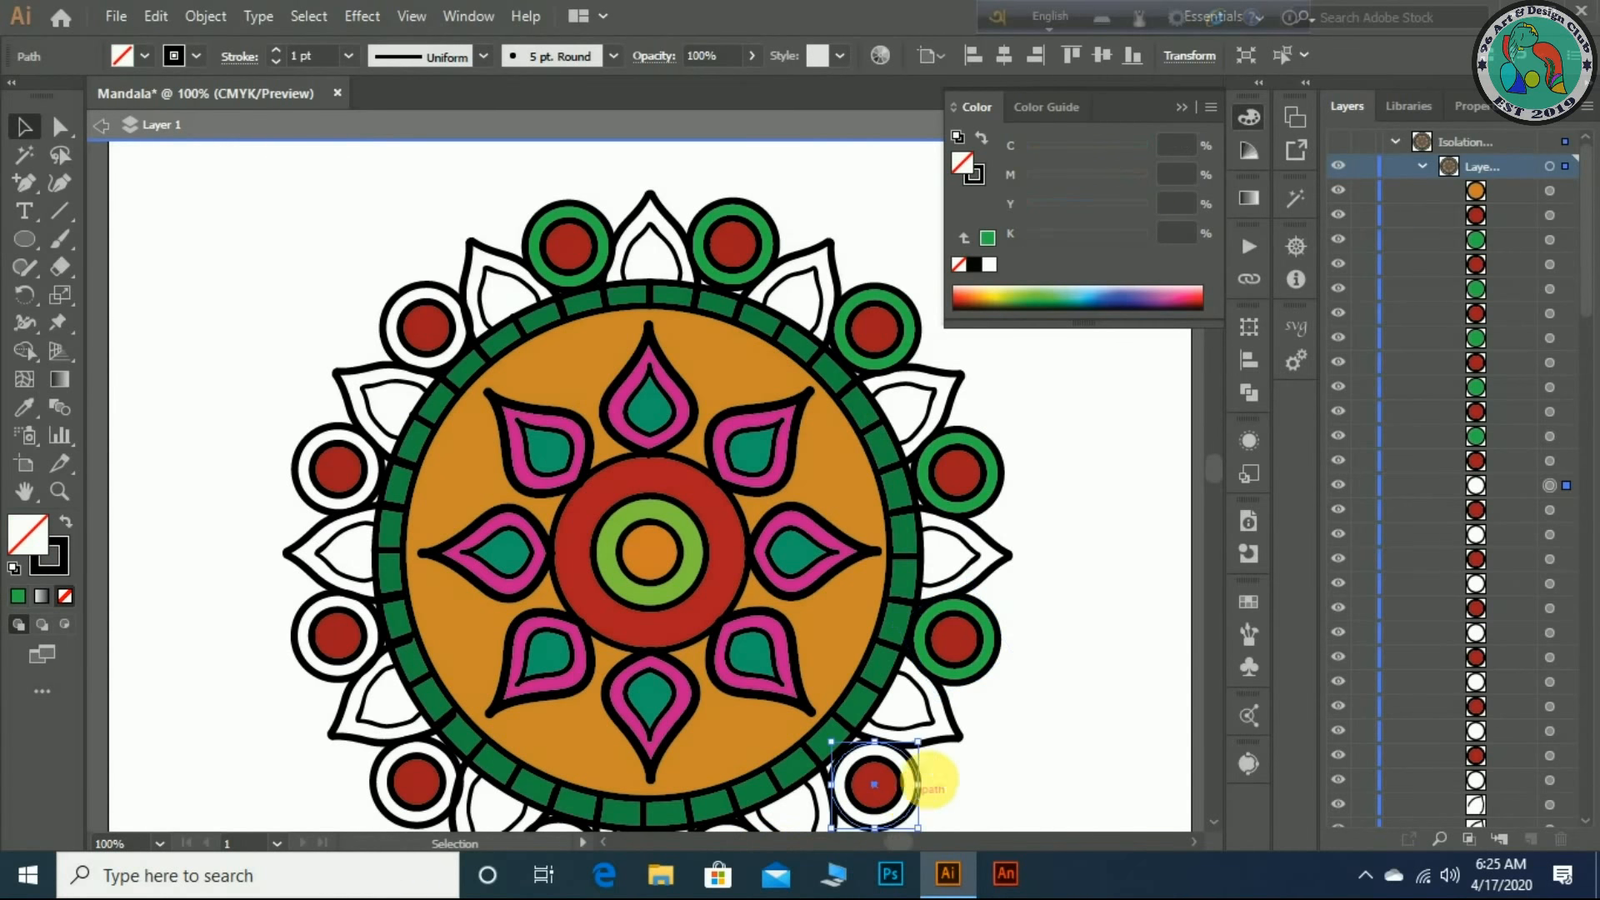
pyautogui.scroll(-2, 954, 749)
pyautogui.click(18, 595)
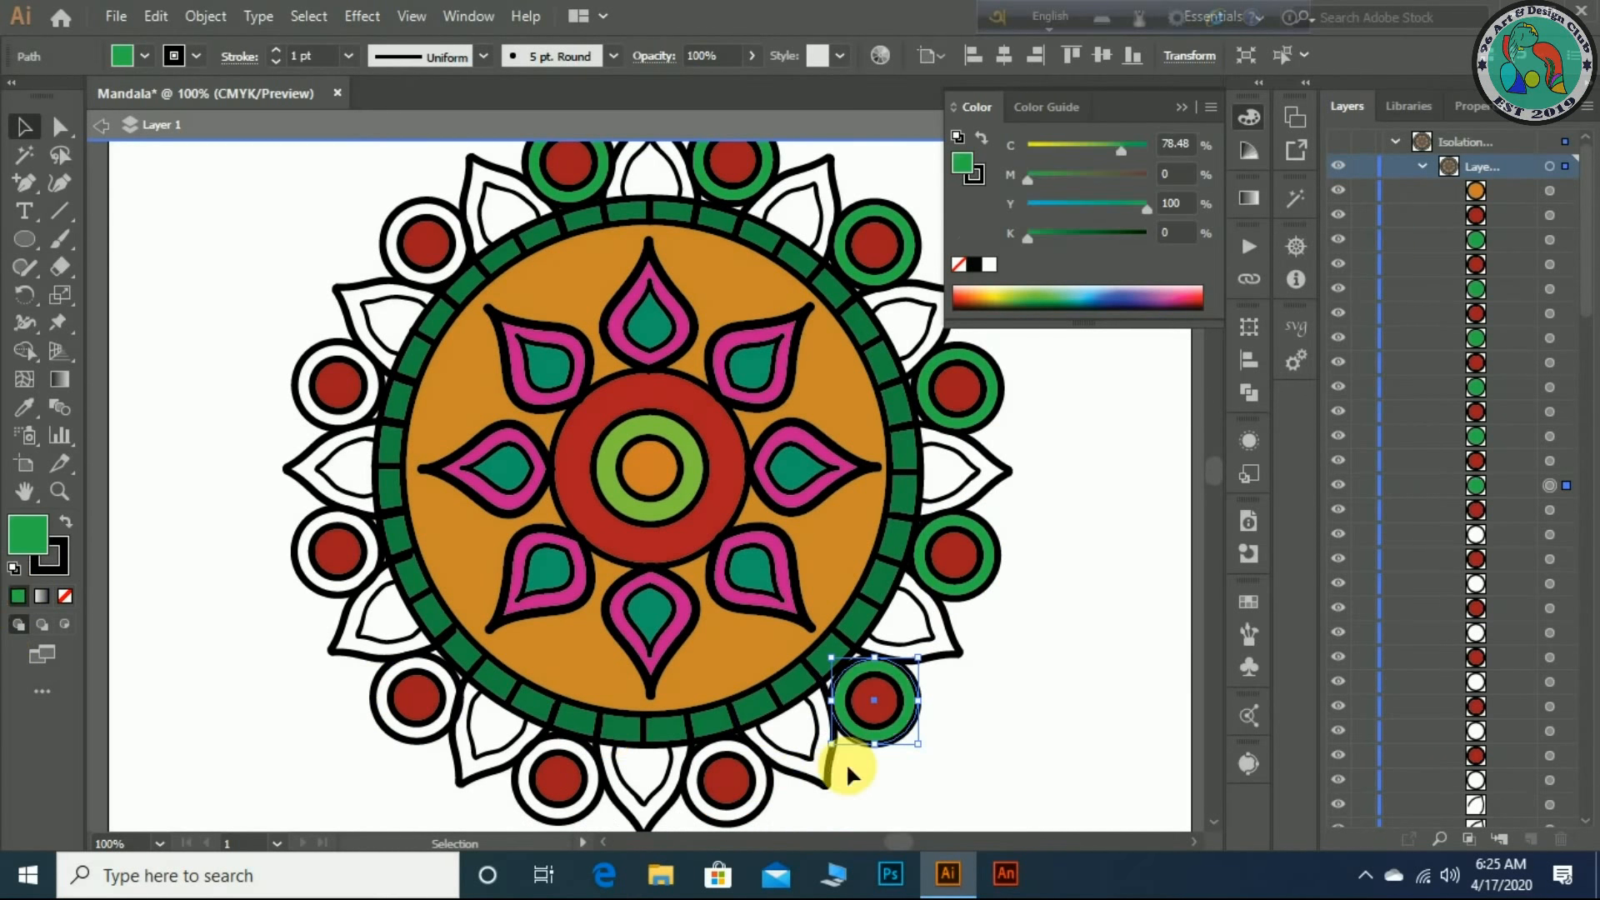
pyautogui.click(223, 737)
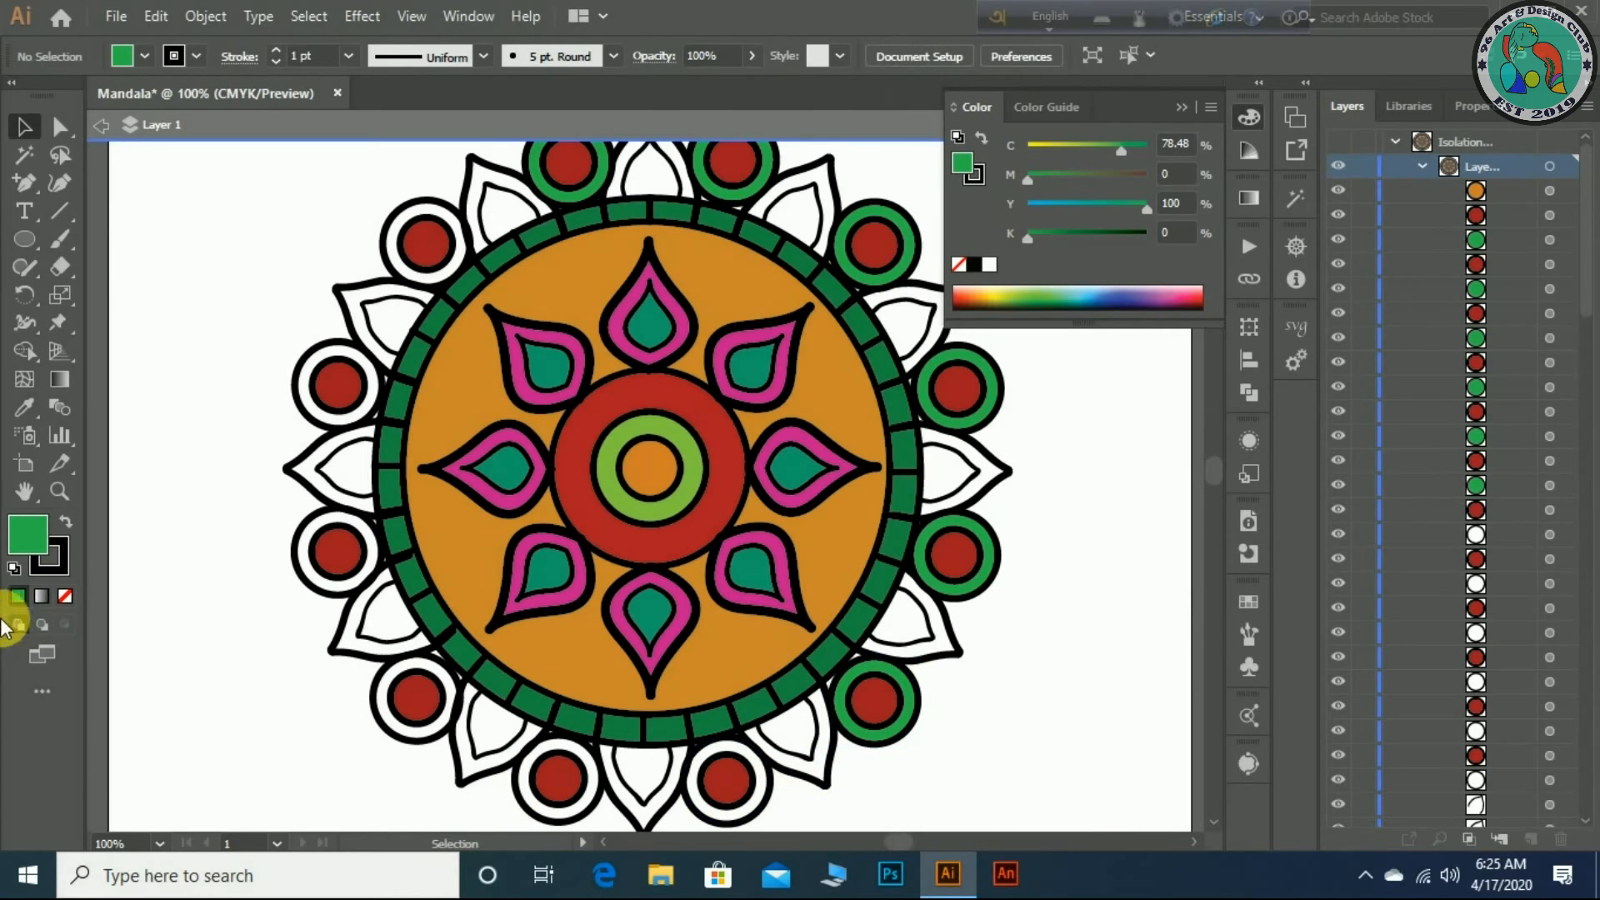
# - Fill the outer circles of the two bottom double circles and the one at the lower left with the same green
pyautogui.scroll(-3, 791, 673)
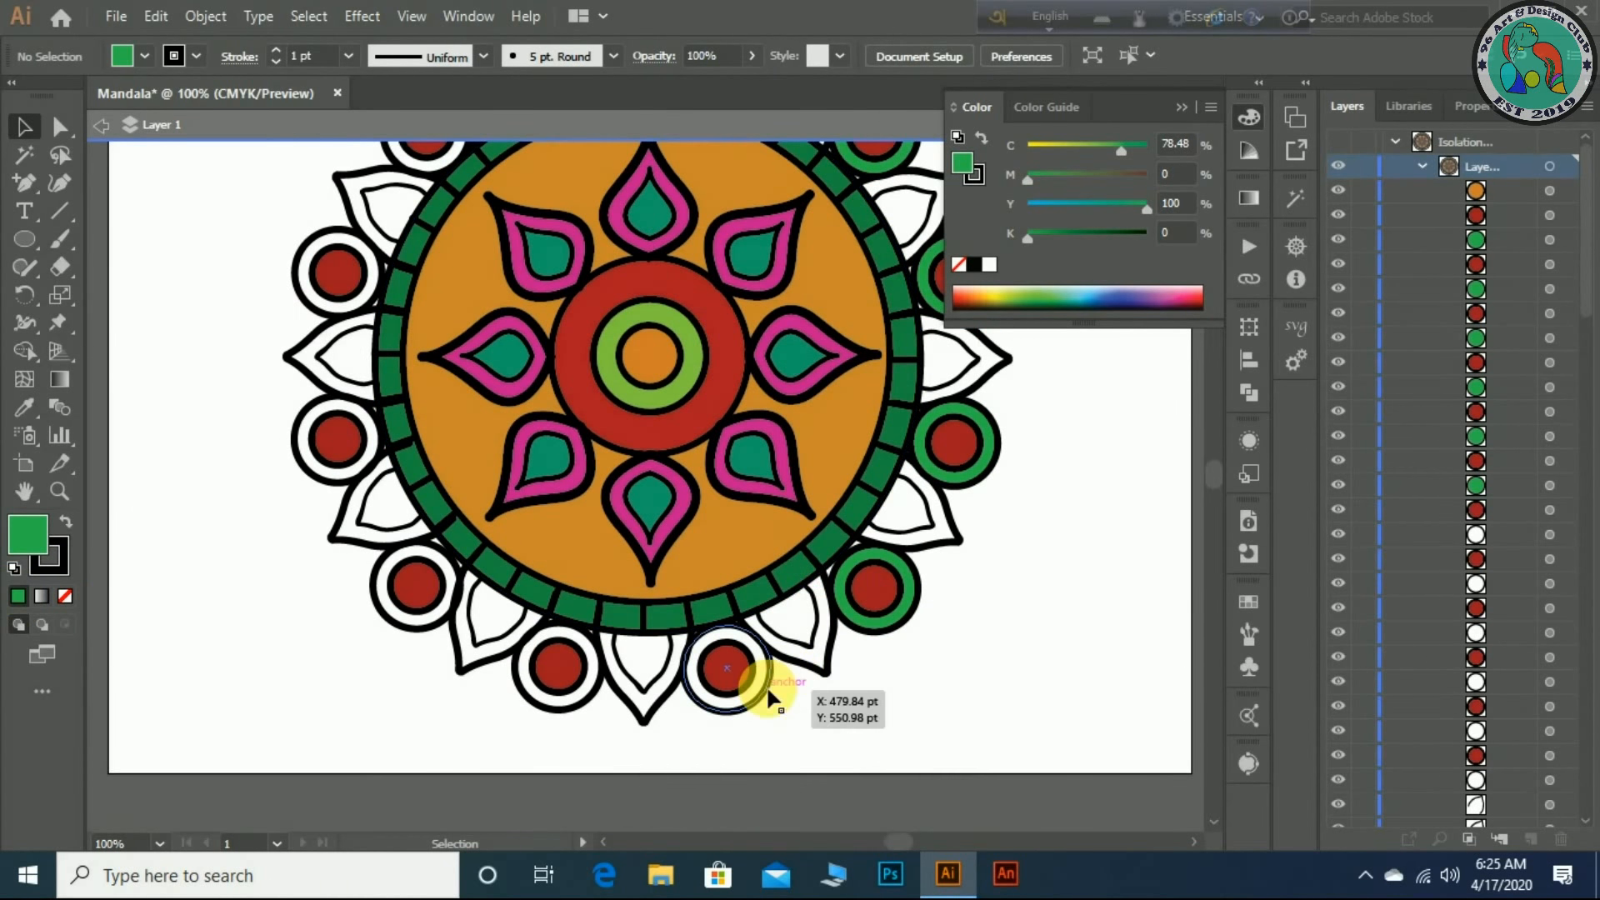
pyautogui.click(726, 704)
pyautogui.click(17, 595)
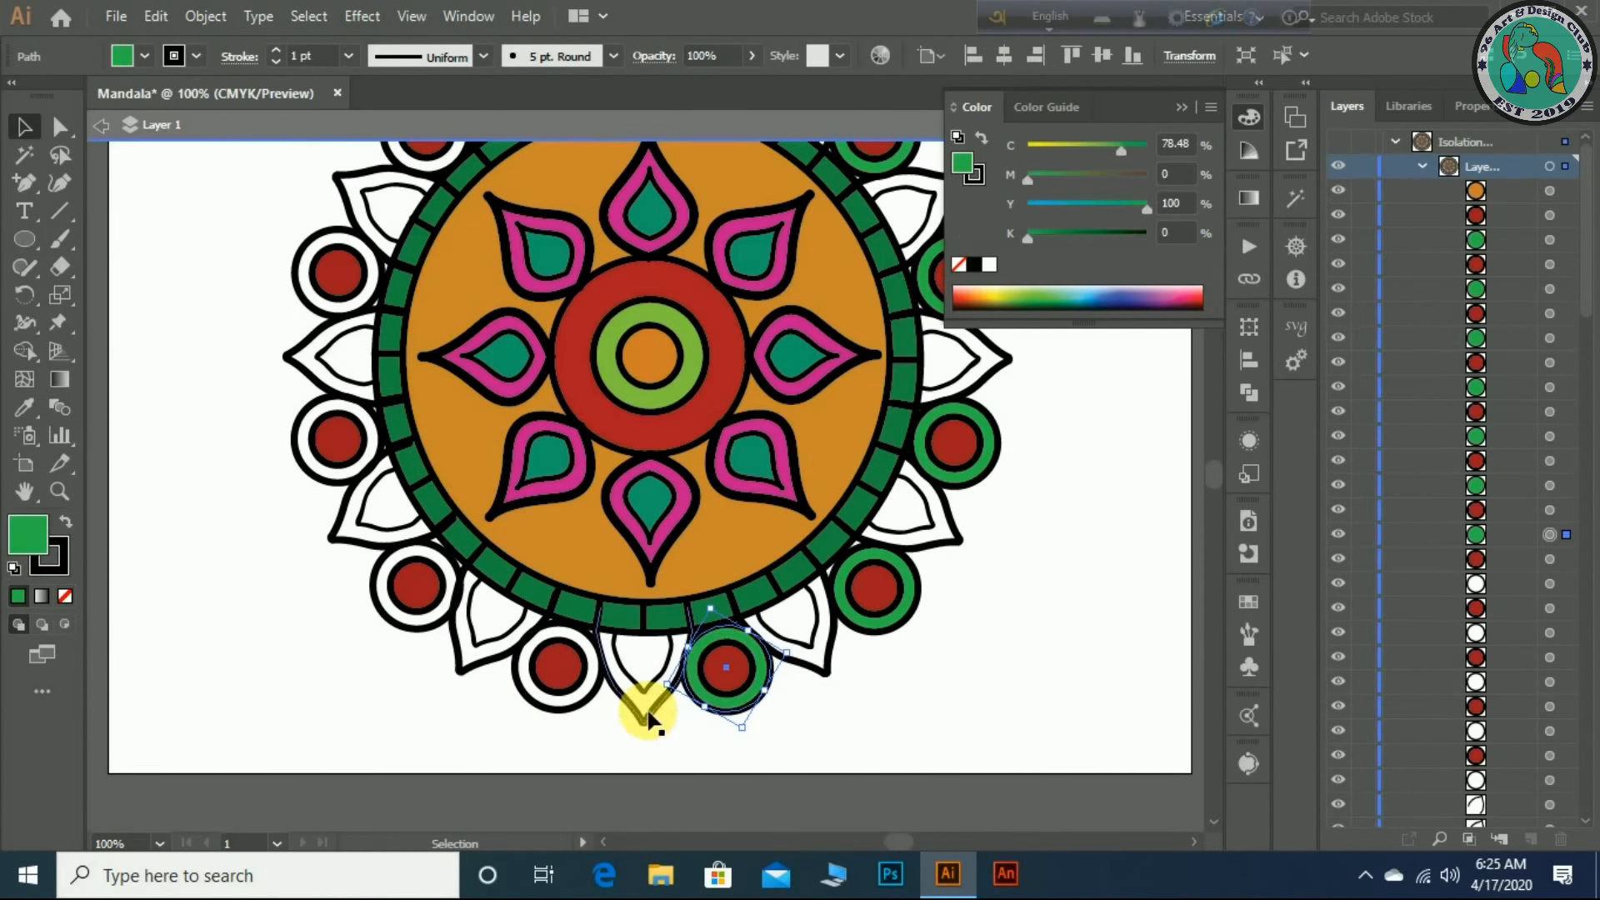
pyautogui.click(588, 691)
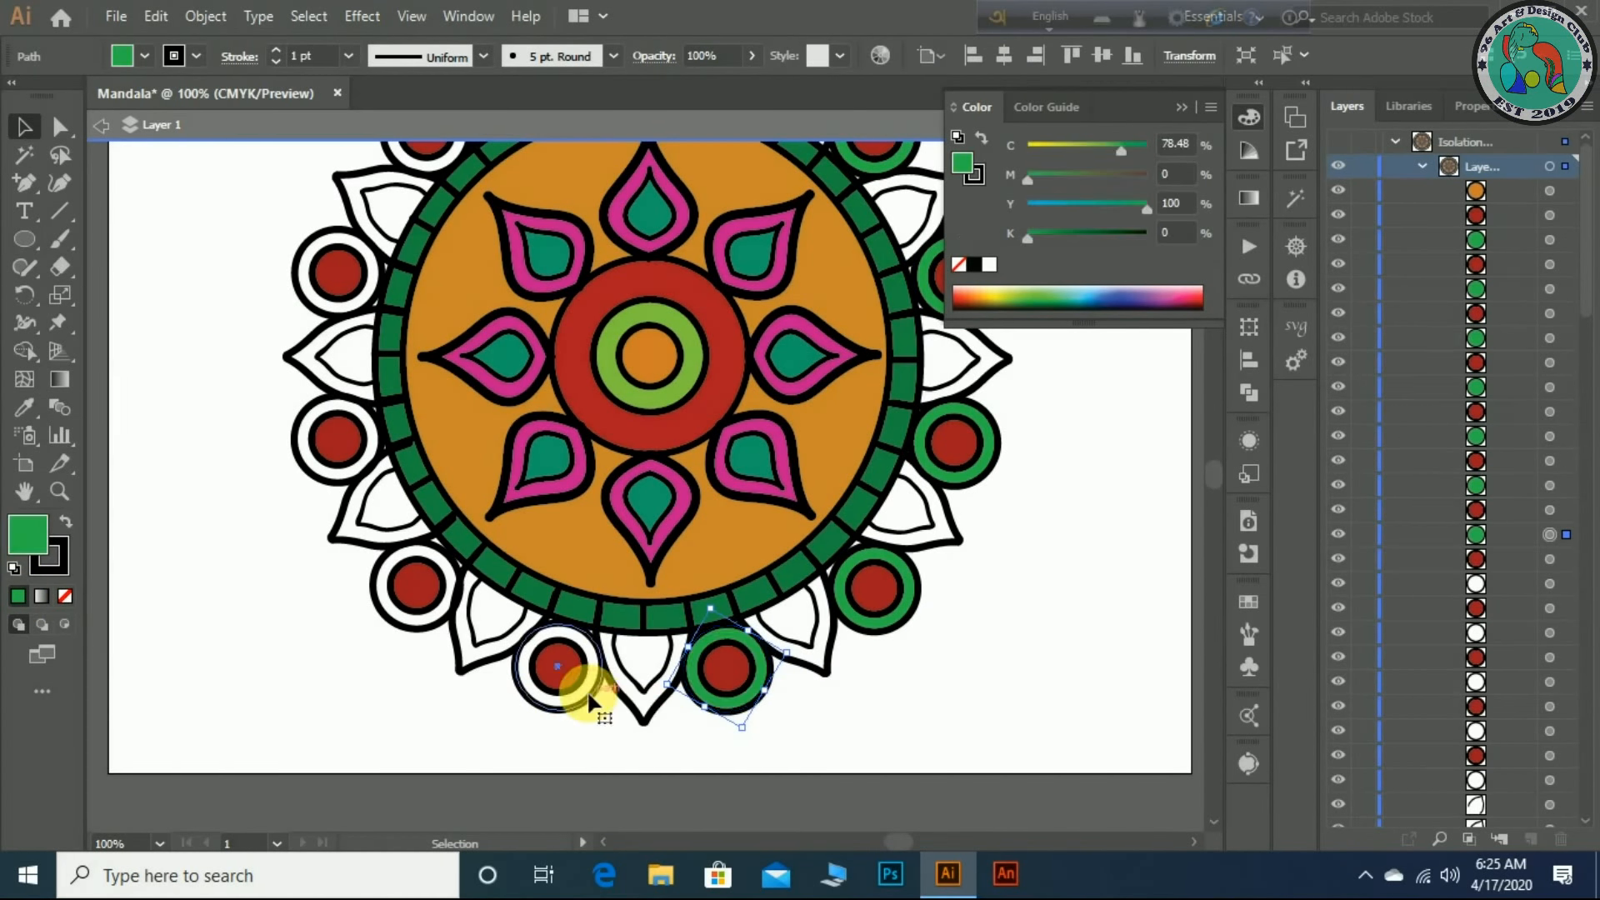
pyautogui.click(17, 597)
pyautogui.click(393, 617)
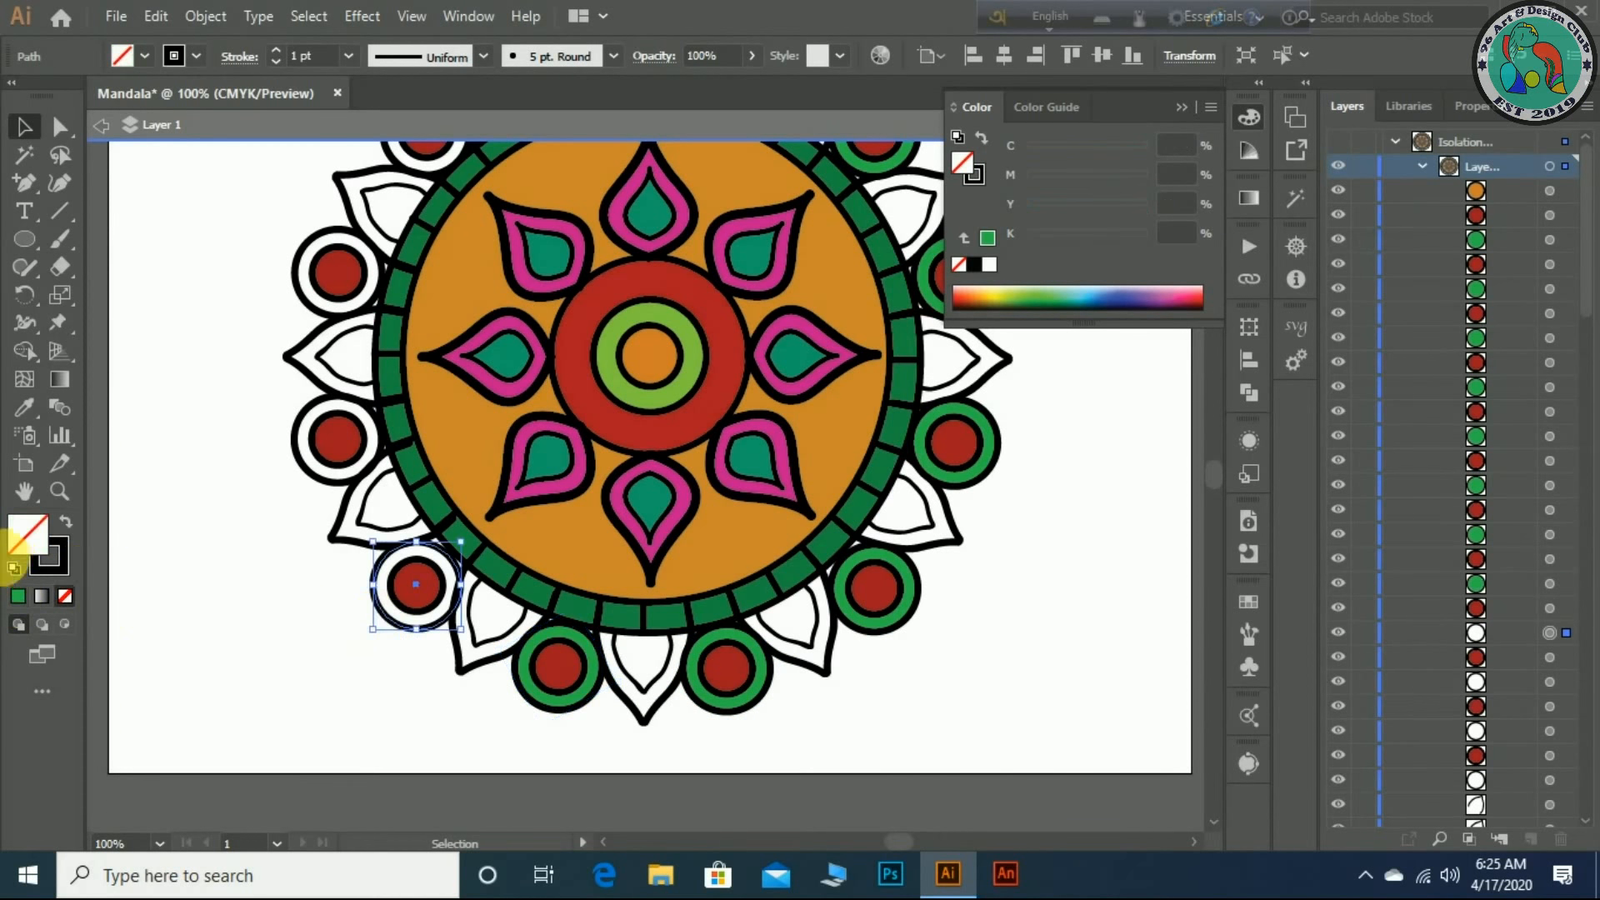
pyautogui.click(16, 598)
# - Fill the outer circles of the last three double circles up the mandala's left side with the same green, and exit isolation mode
pyautogui.click(310, 465)
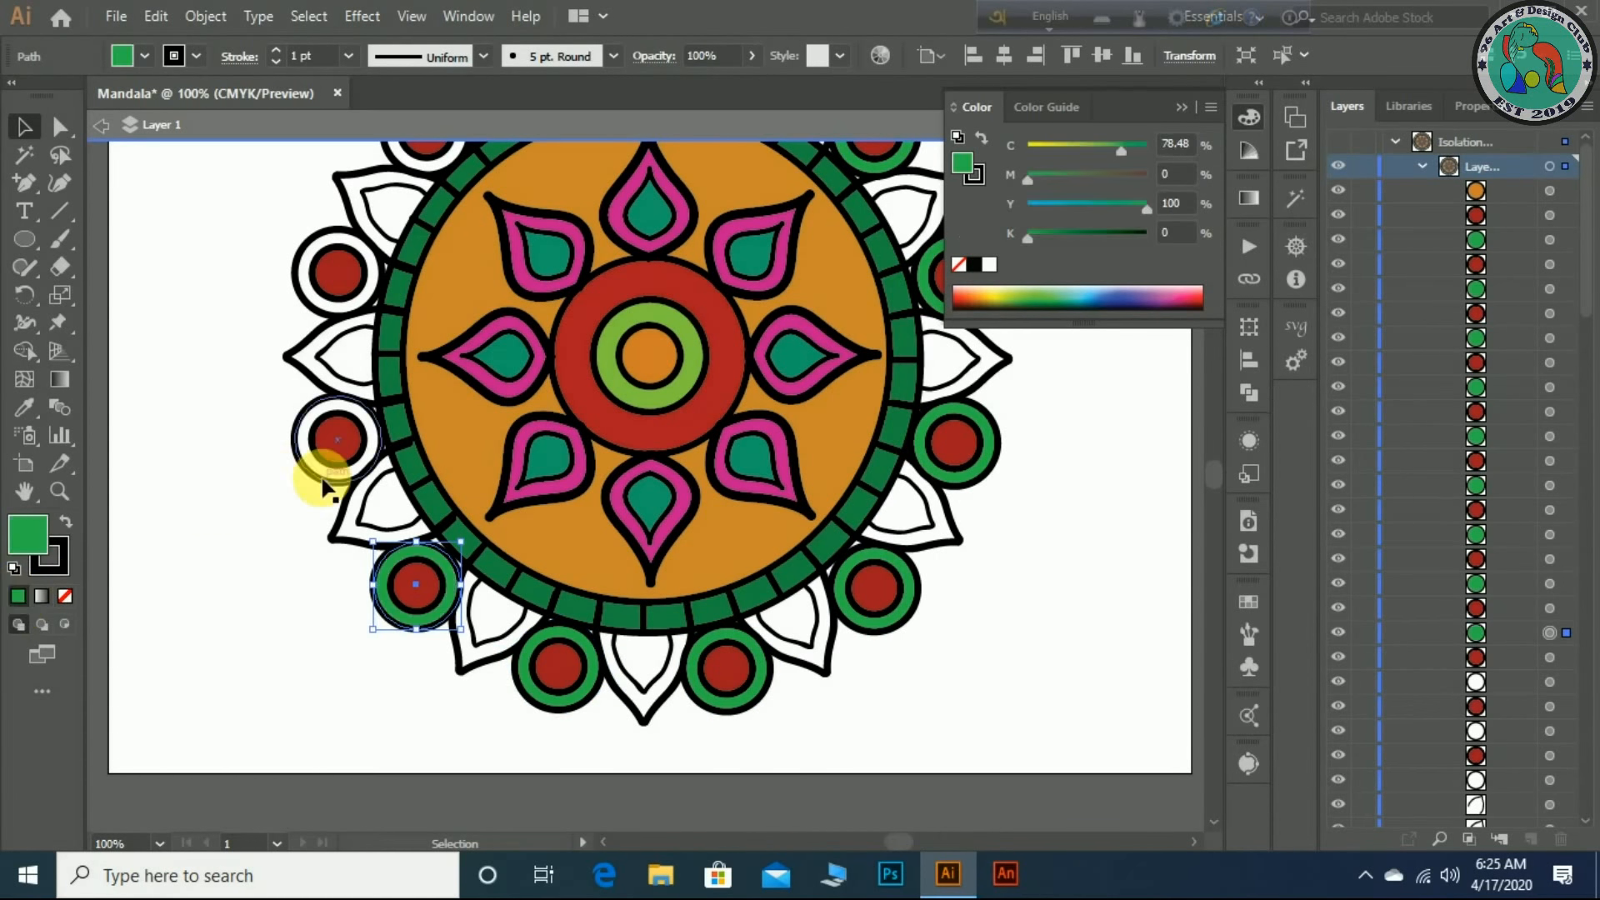
pyautogui.click(18, 598)
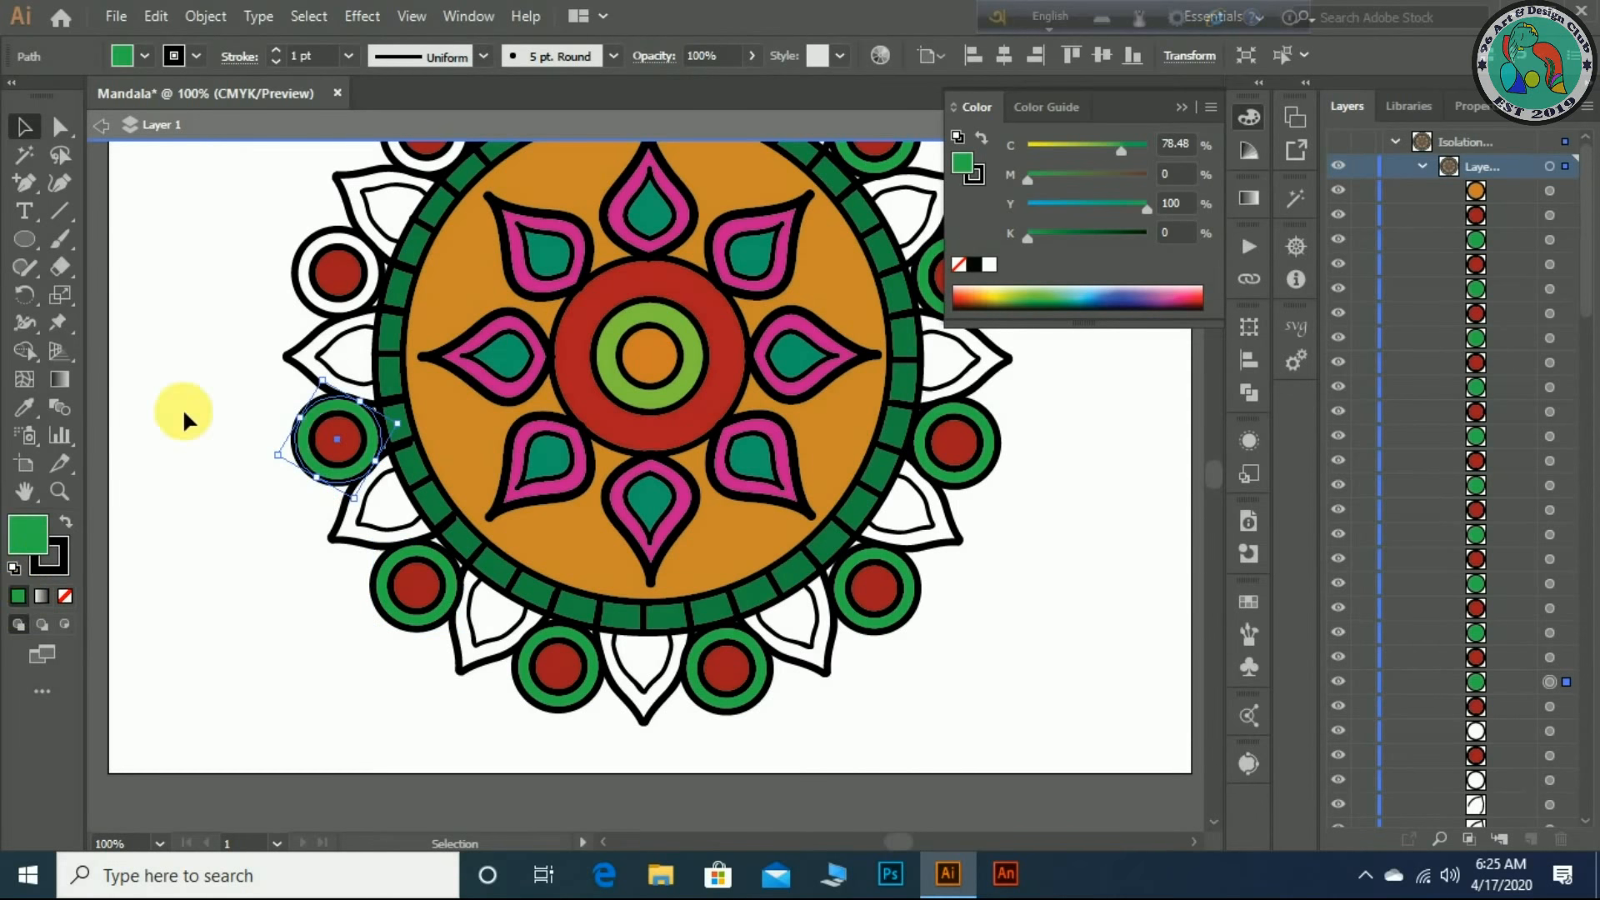
pyautogui.click(321, 312)
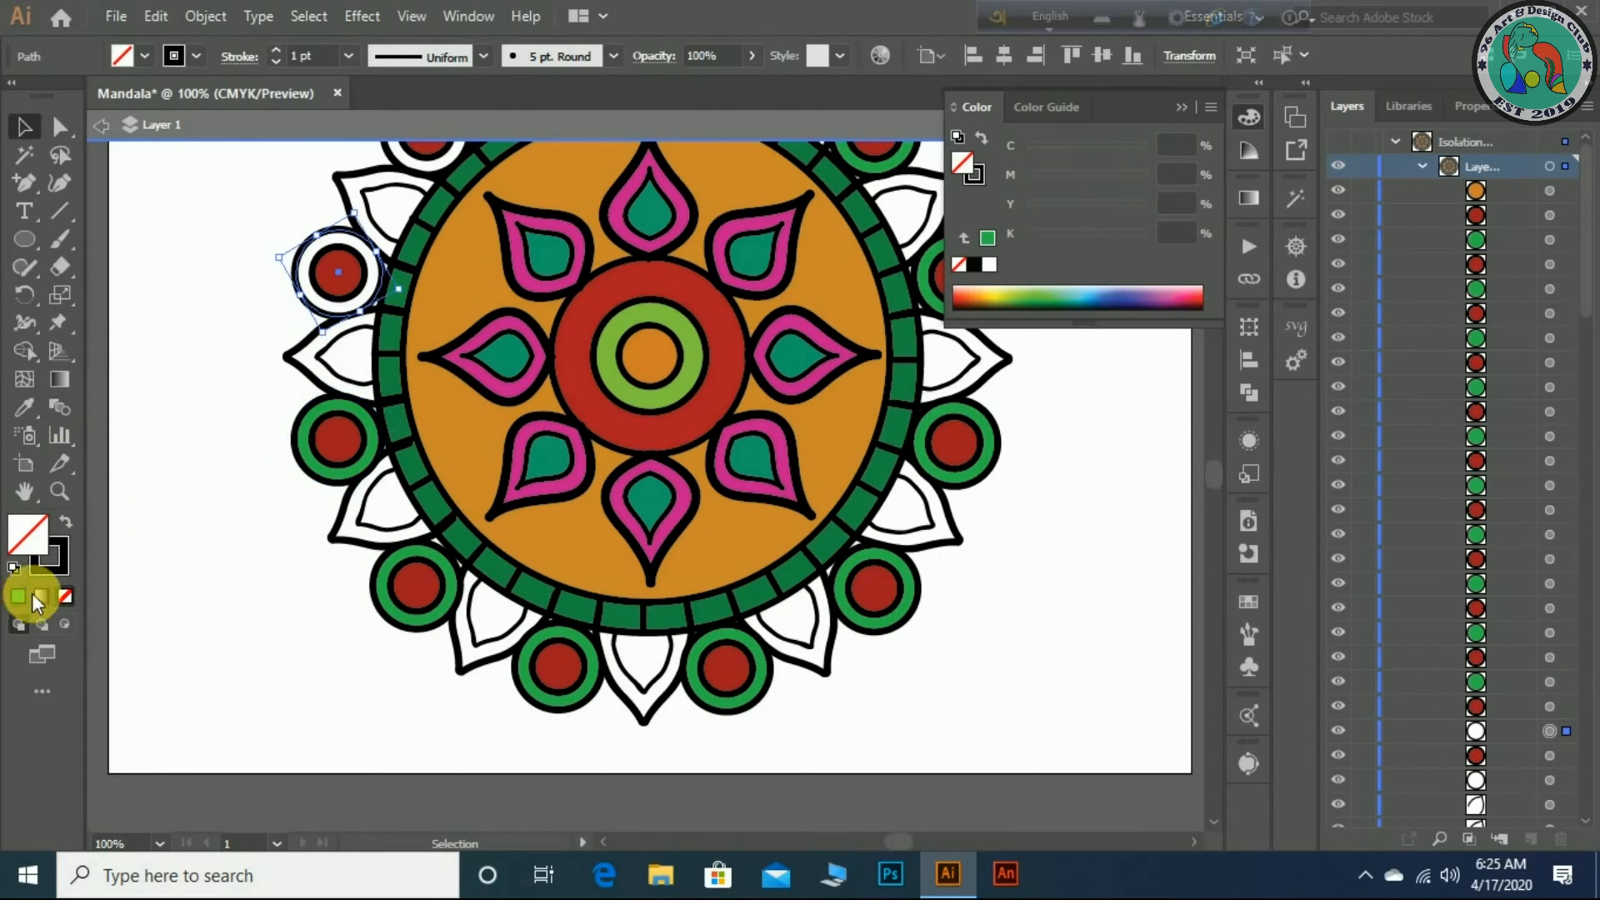
pyautogui.click(18, 598)
pyautogui.scroll(5, 282, 595)
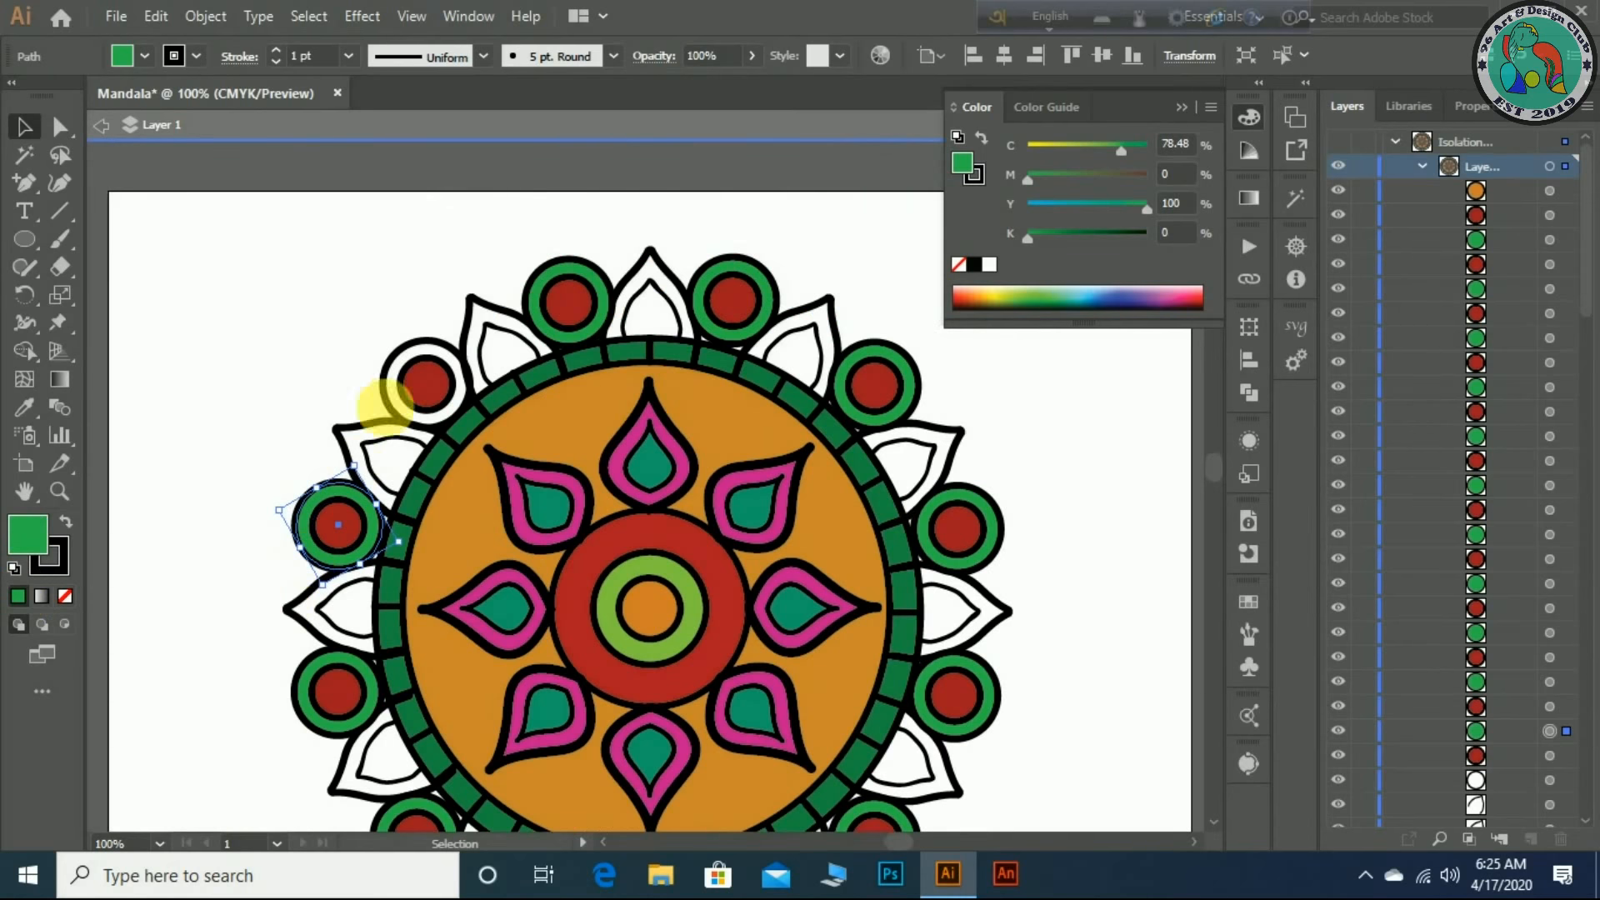
pyautogui.click(410, 410)
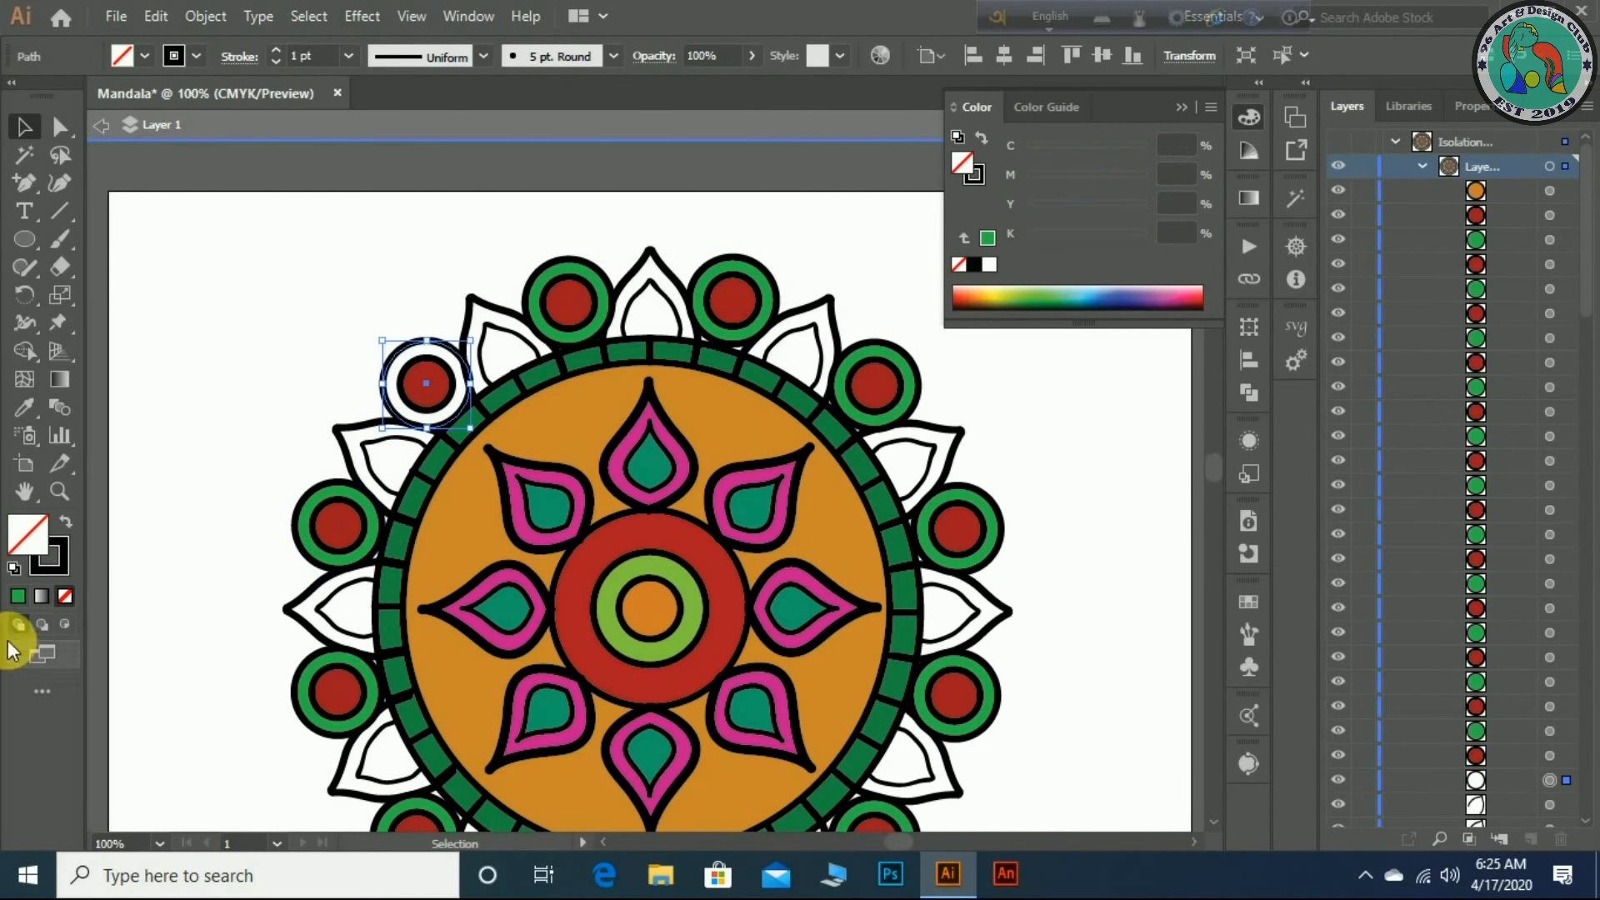
pyautogui.click(18, 597)
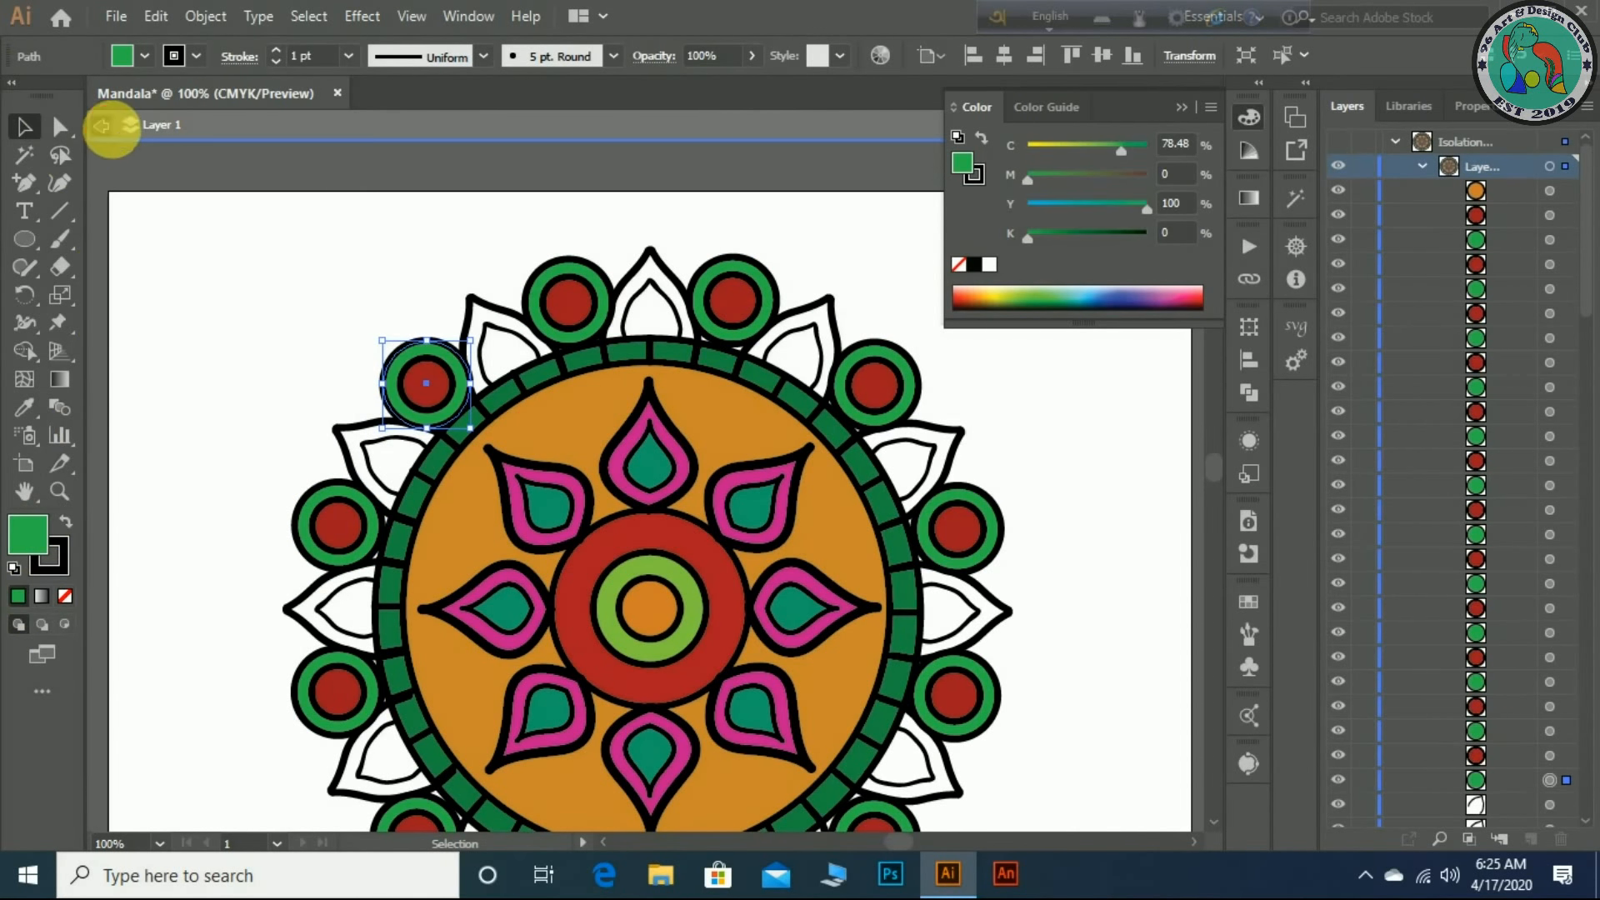
pyautogui.click(103, 125)
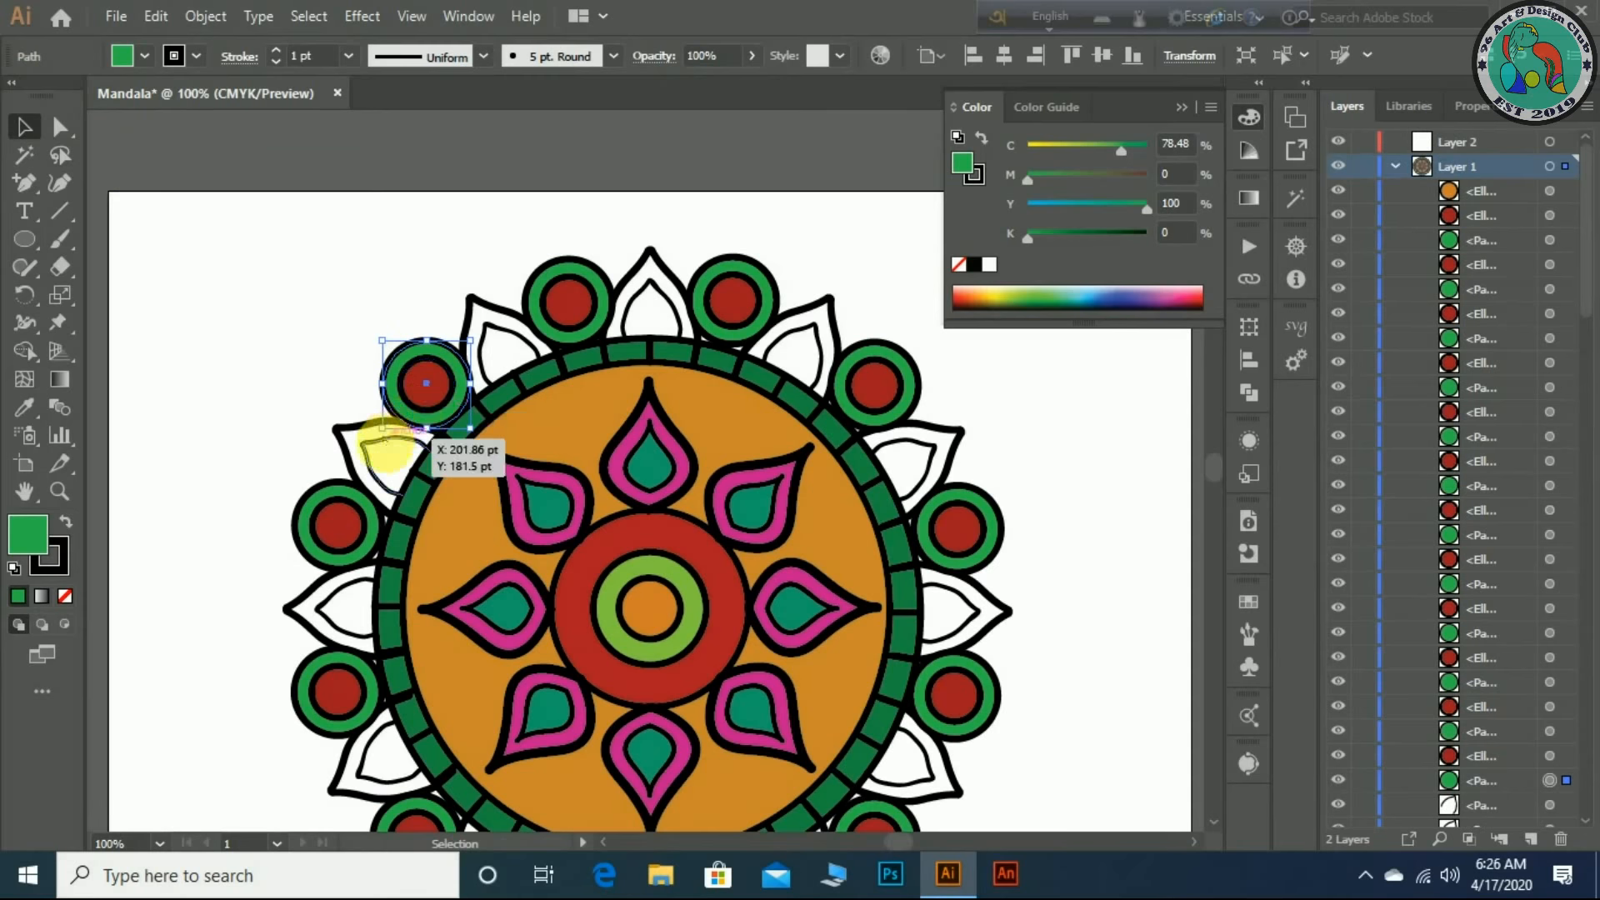
# - Fill the inner shape of the outer petal at the upper left with olive yellow, about C 27, M 8, Y 100, K 0
pyautogui.click(362, 452)
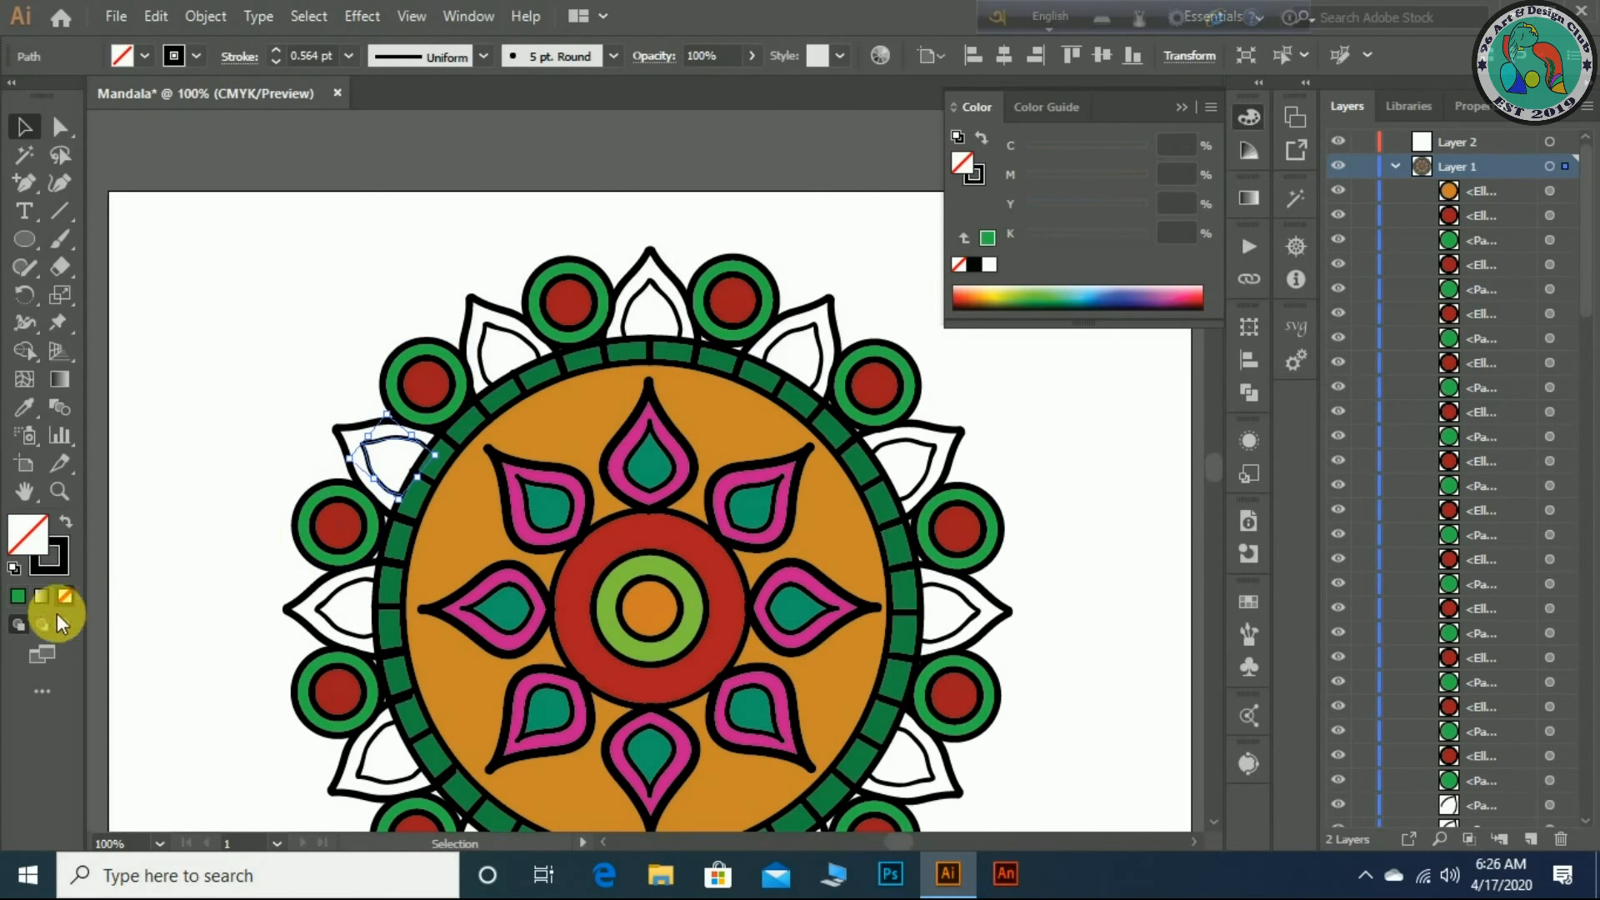
pyautogui.doubleClick(37, 543)
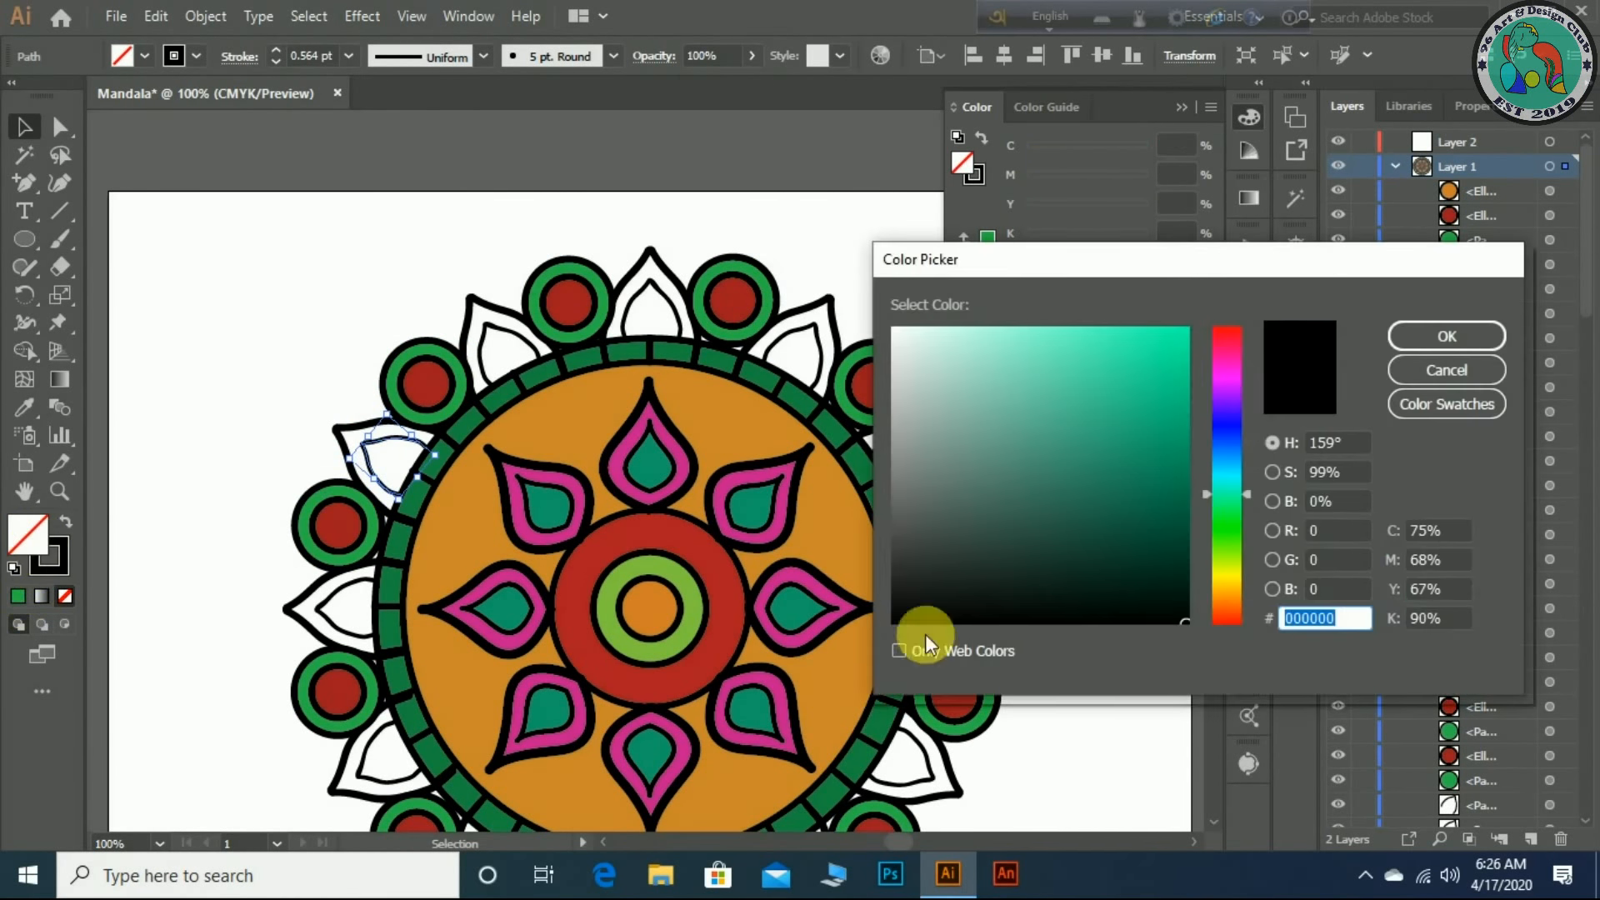
pyautogui.click(1232, 573)
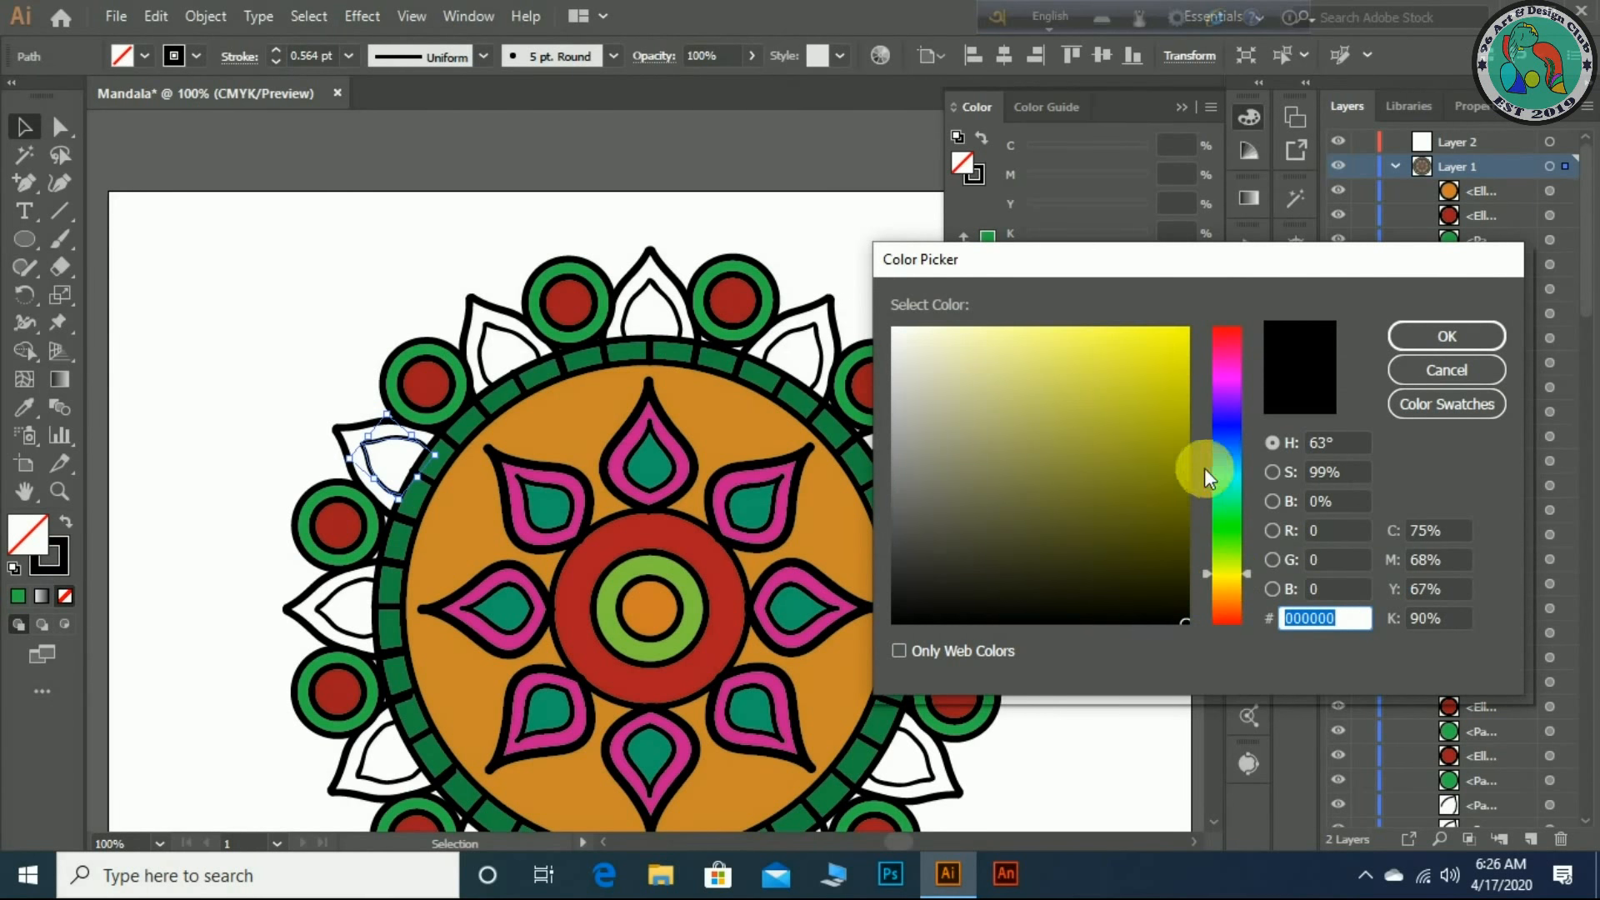
pyautogui.click(1181, 387)
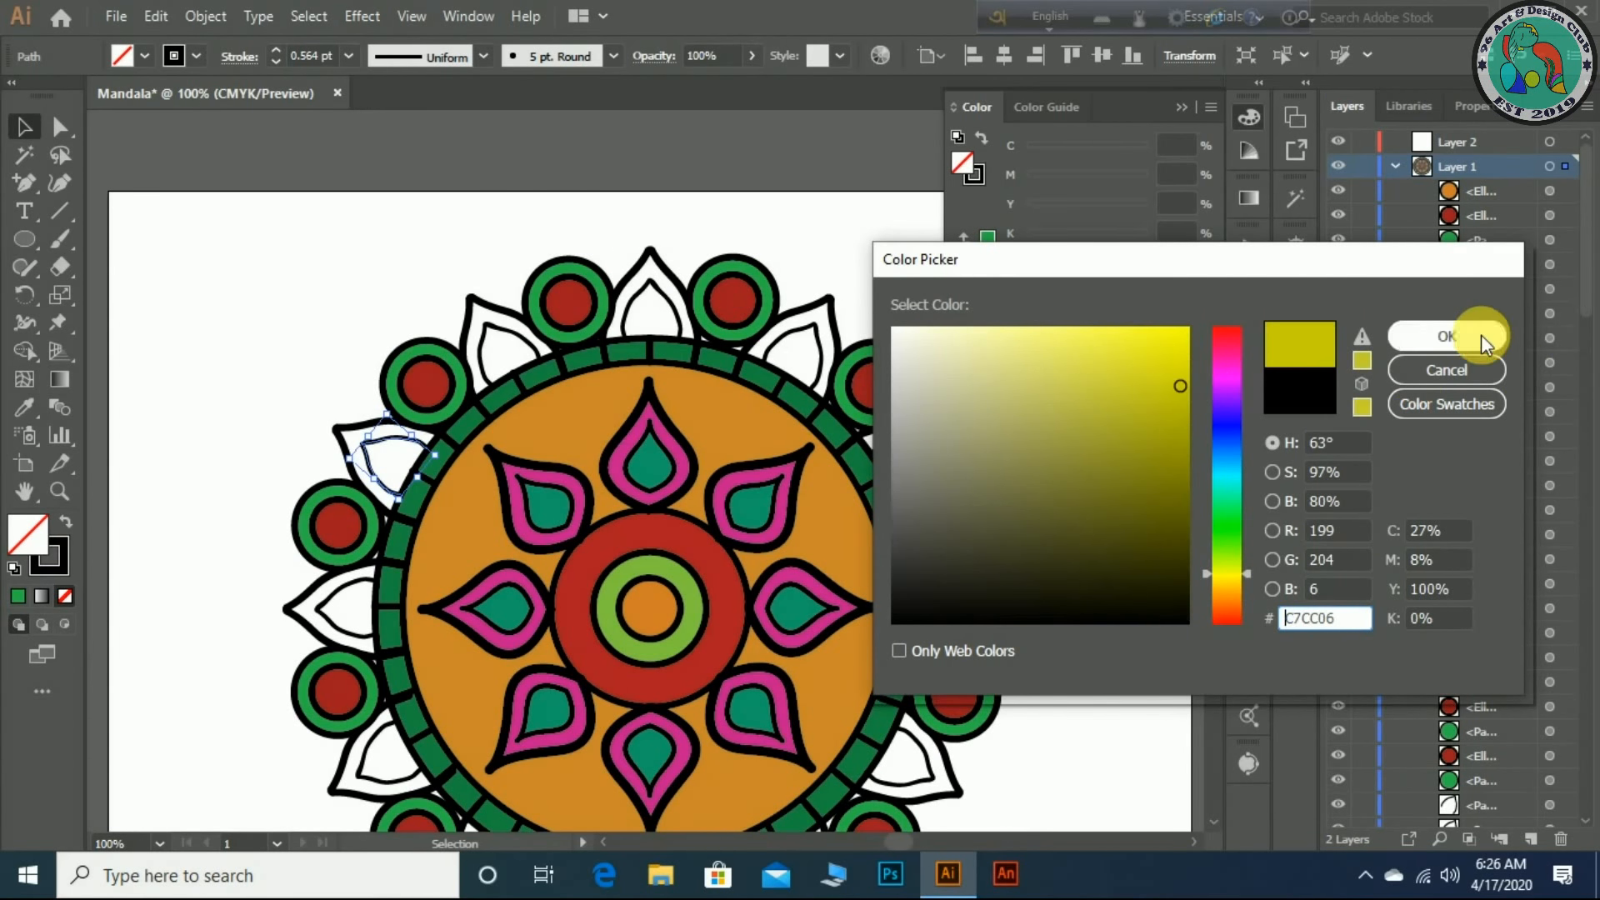
pyautogui.click(1447, 336)
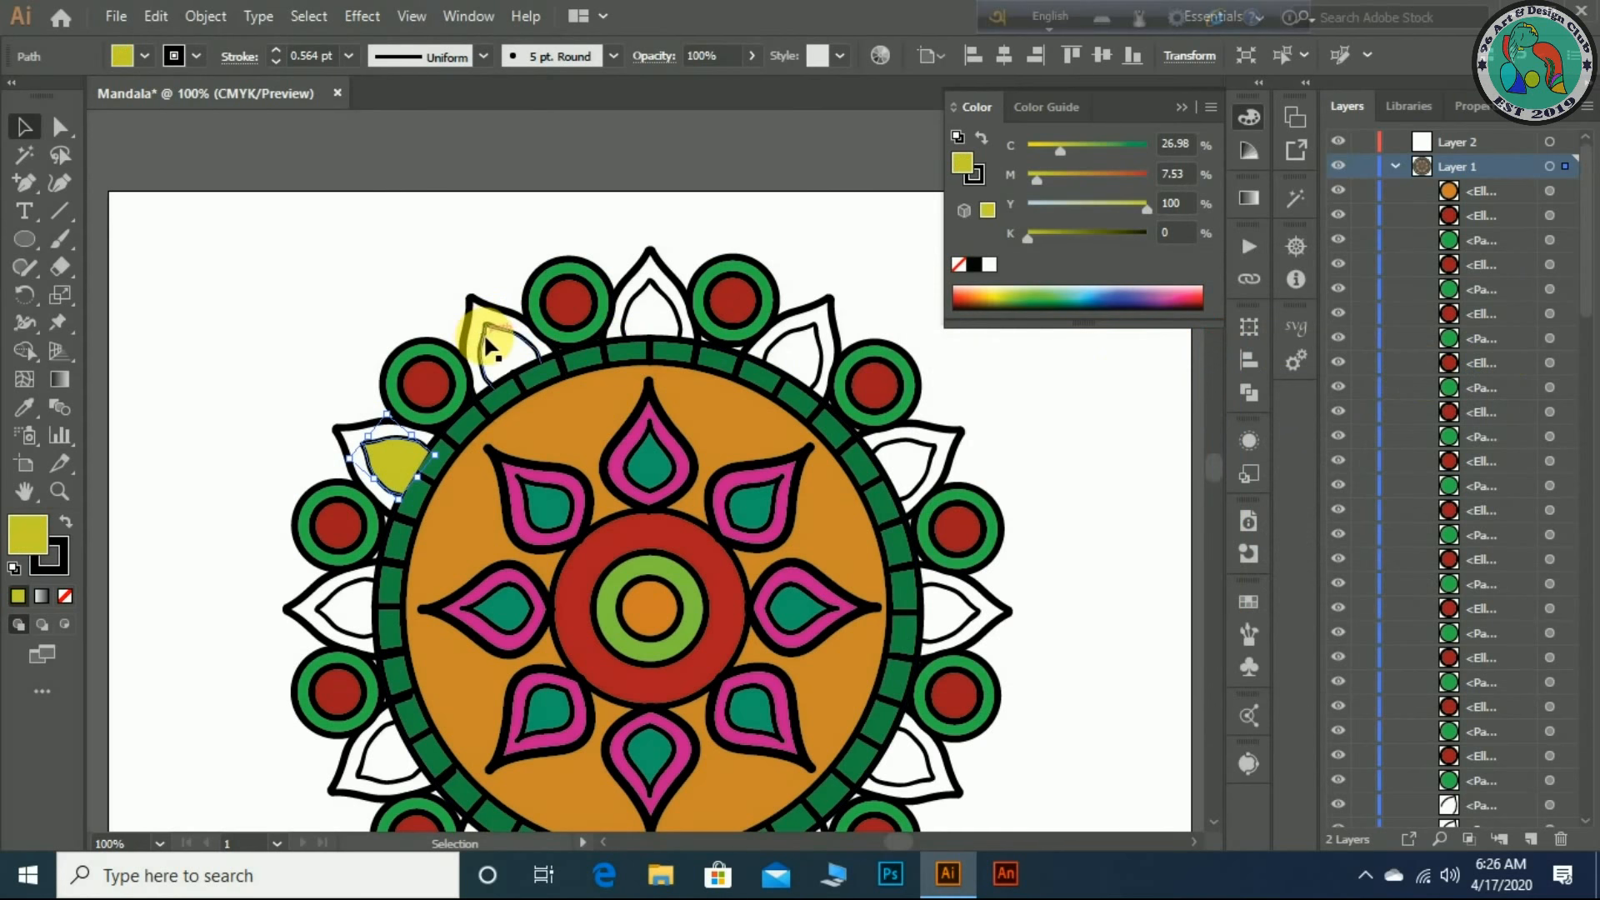
# - Fill the inner shapes of the three topmost outer petals with the same olive yellow
pyautogui.click(486, 338)
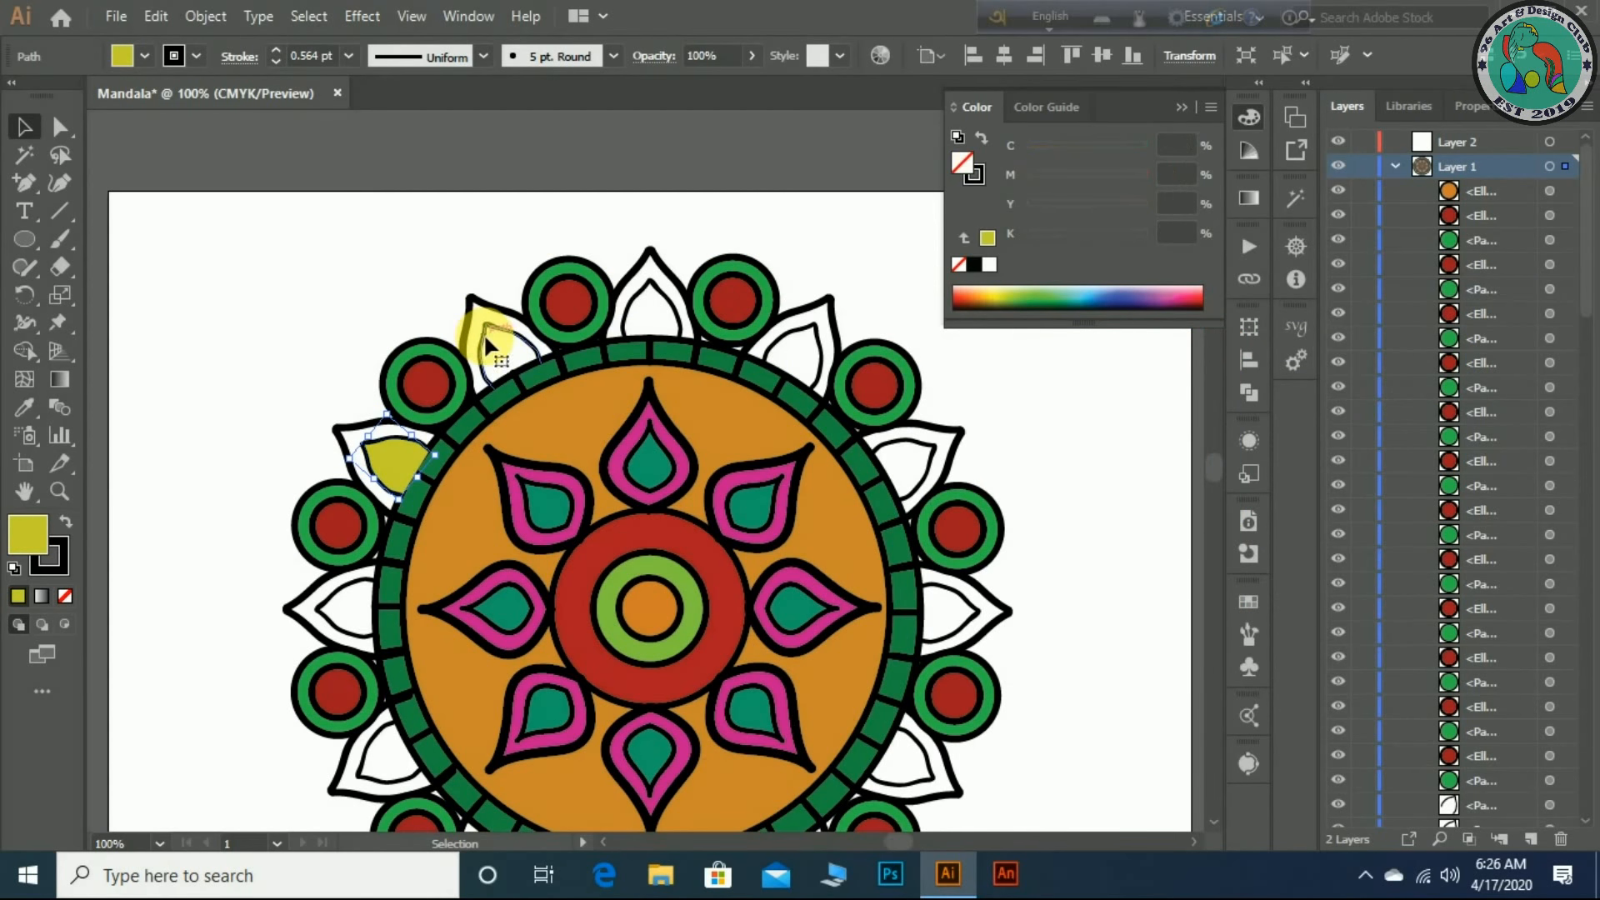
pyautogui.click(17, 597)
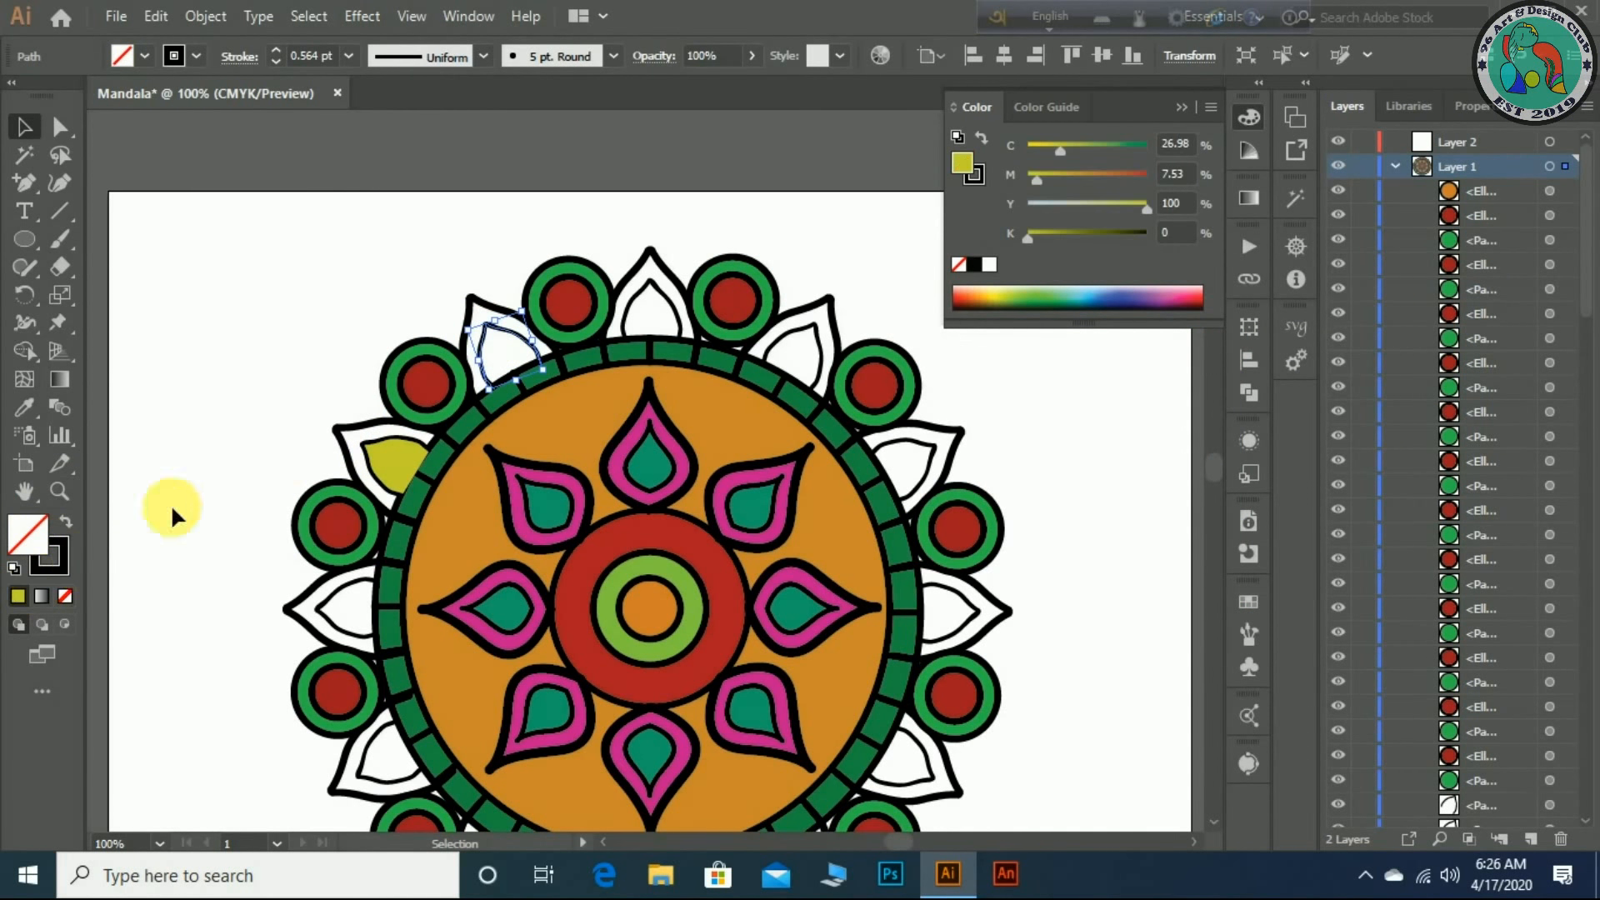
pyautogui.click(643, 277)
pyautogui.click(18, 596)
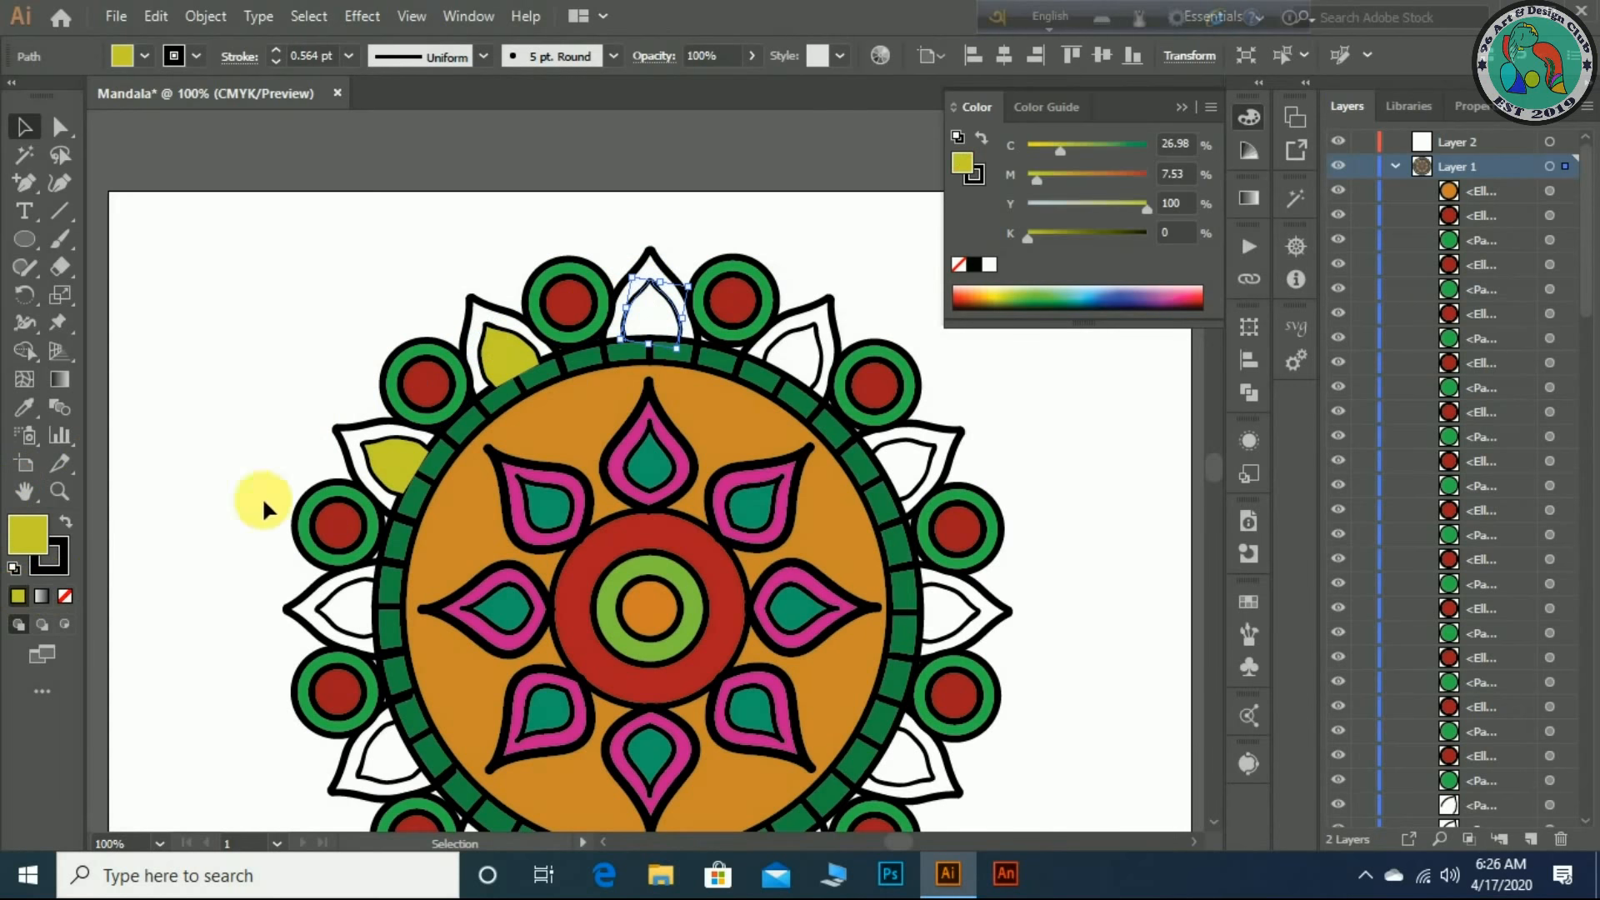
pyautogui.click(803, 324)
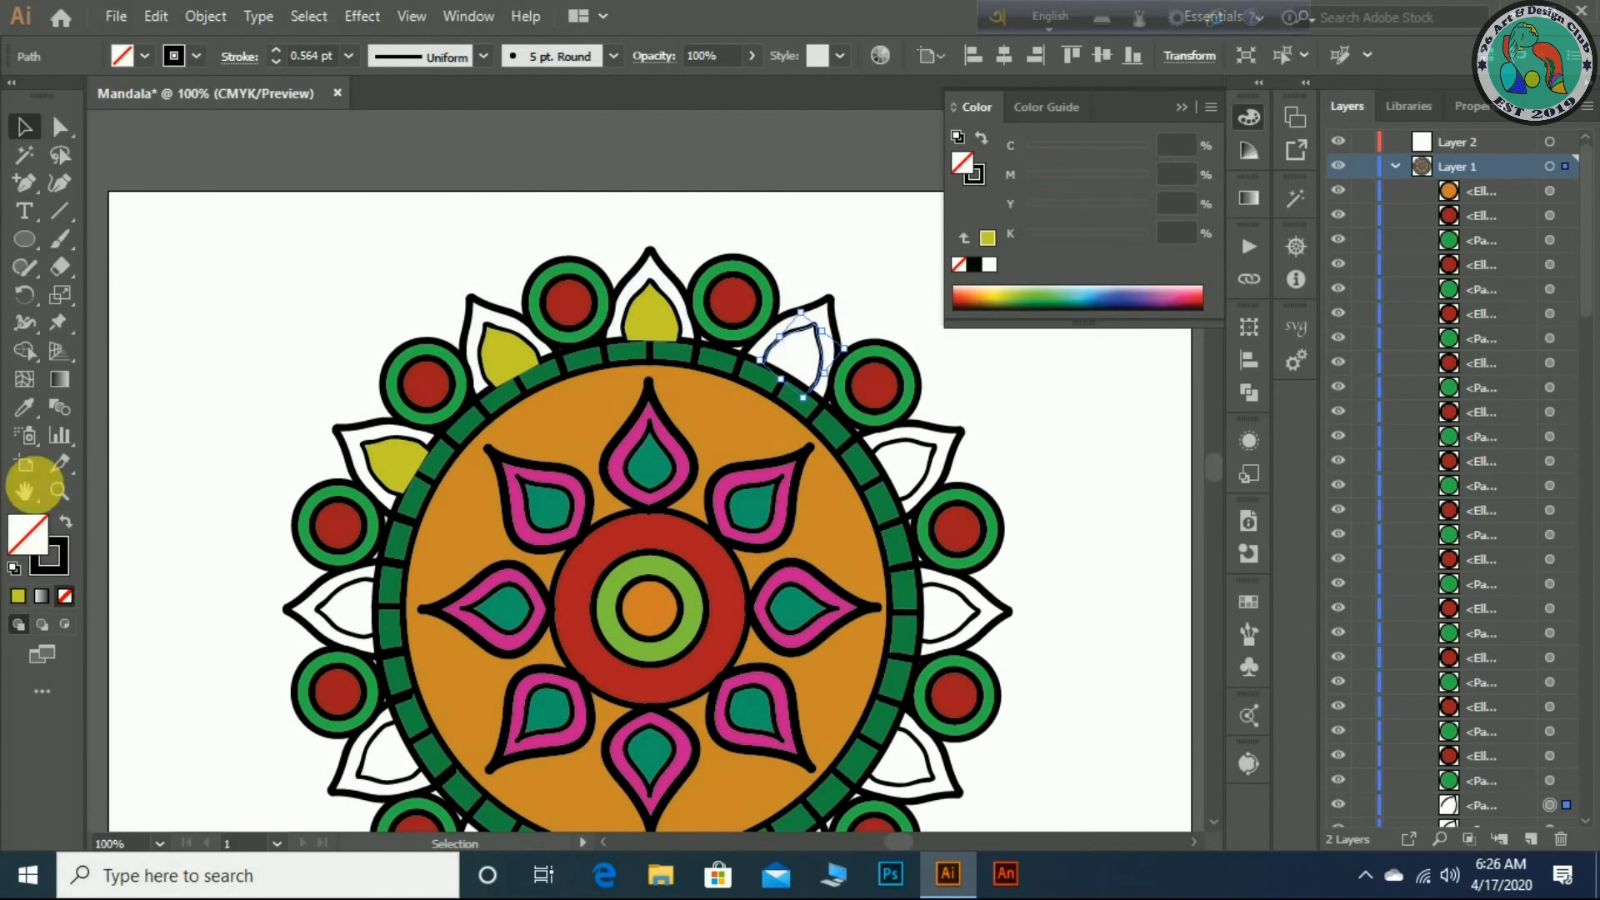
pyautogui.click(17, 597)
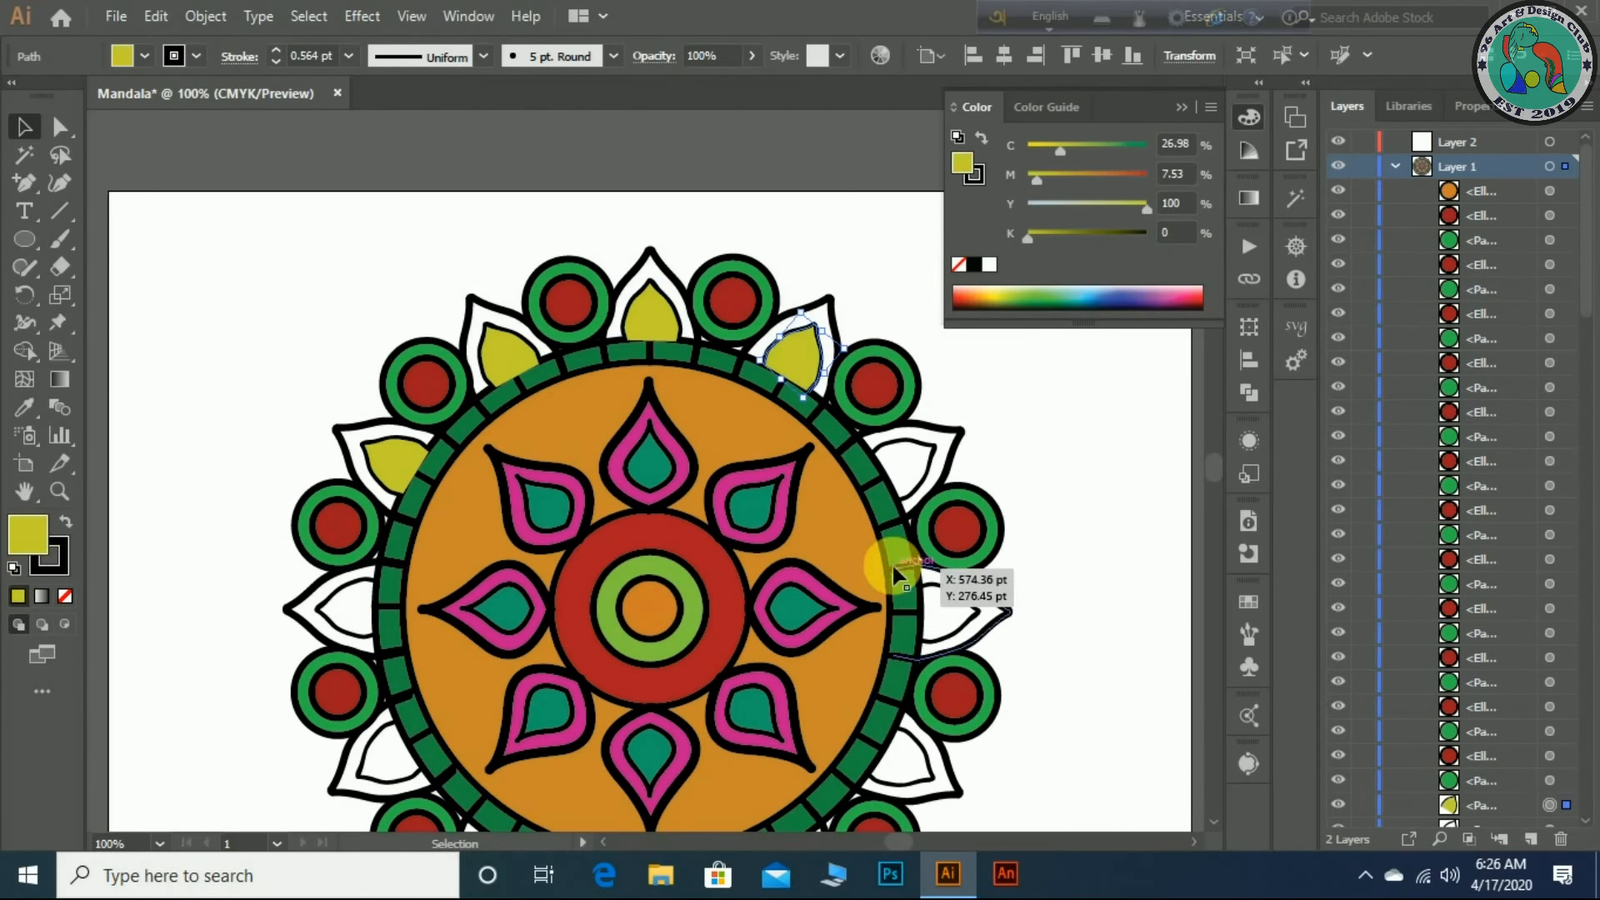
# - Fill the inner shapes of the outer petals at the mandala's upper right and far right with the same olive yellow
pyautogui.click(933, 465)
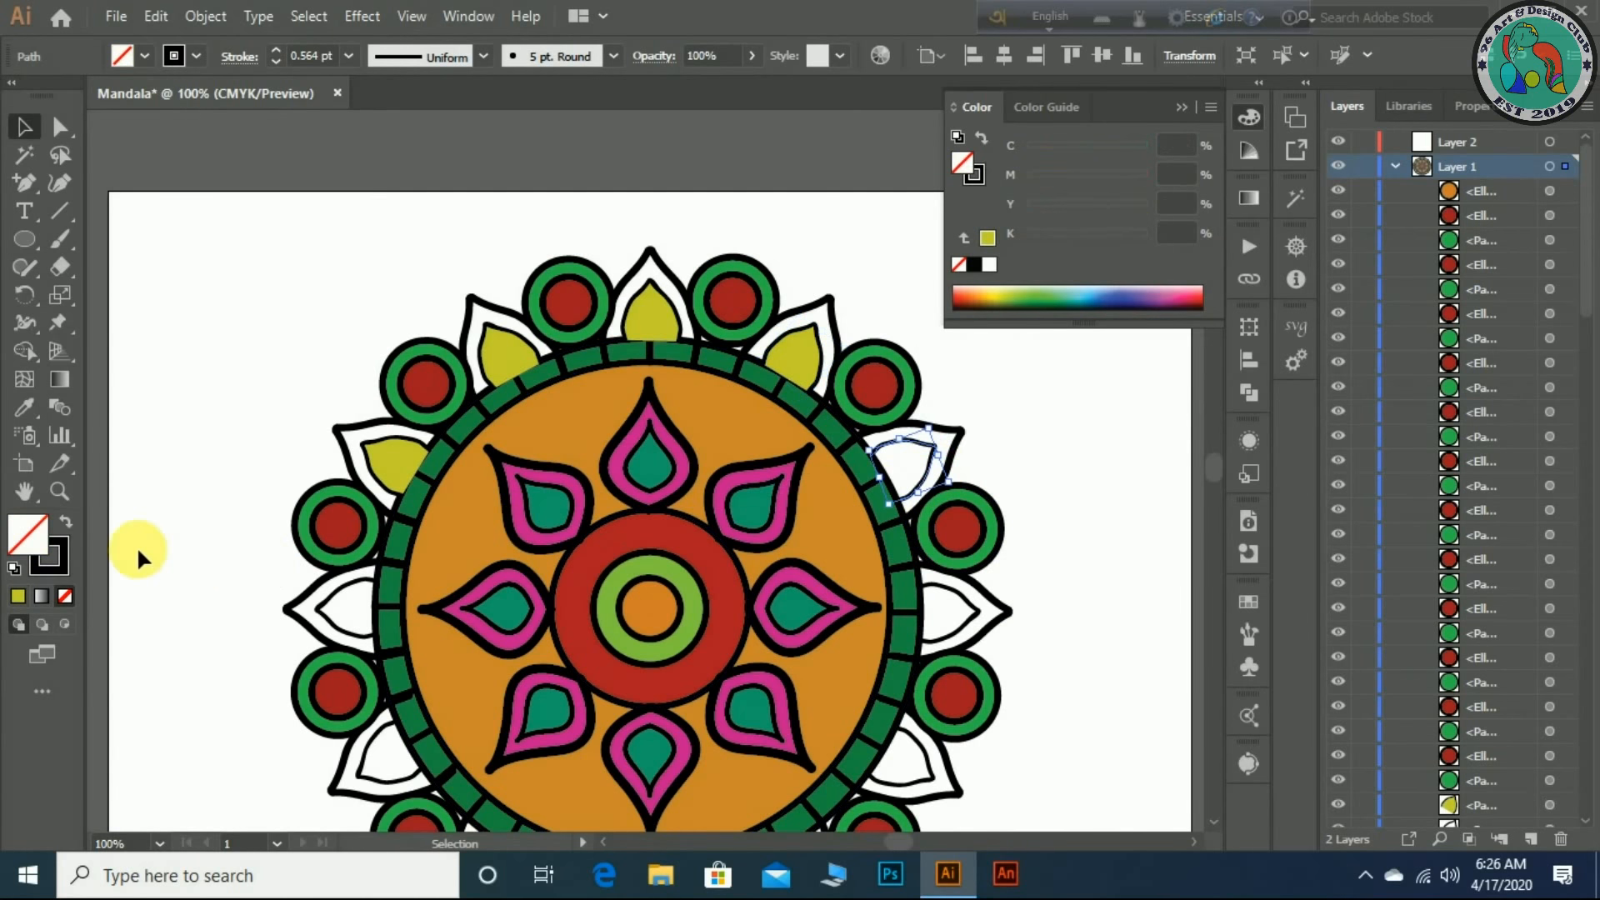
pyautogui.click(18, 597)
pyautogui.click(954, 634)
pyautogui.click(982, 615)
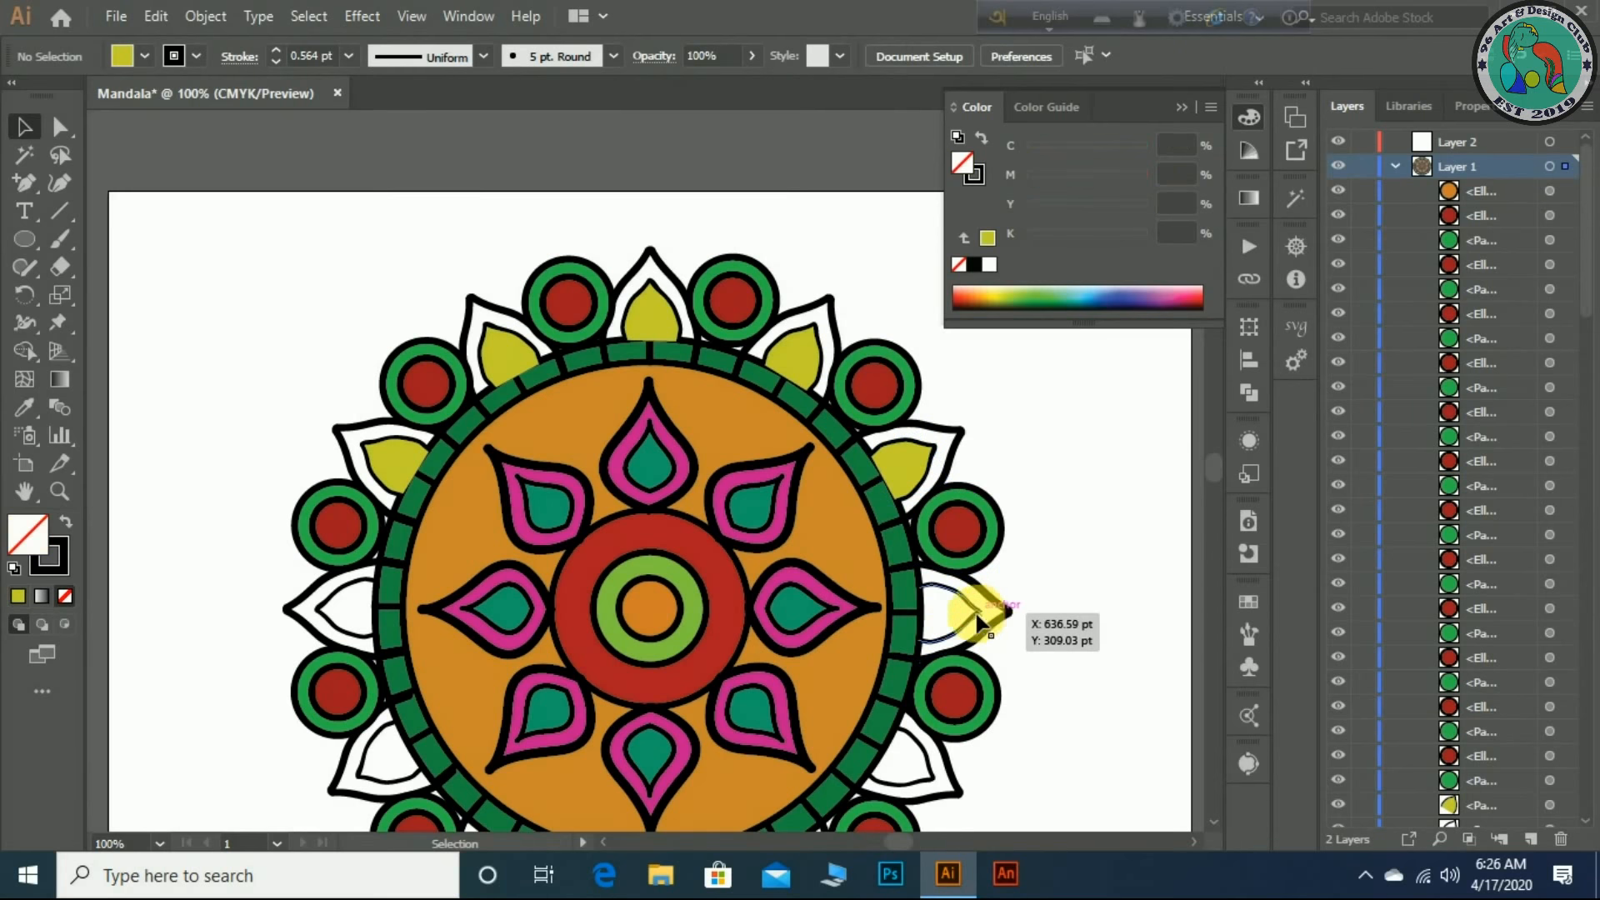
pyautogui.click(17, 597)
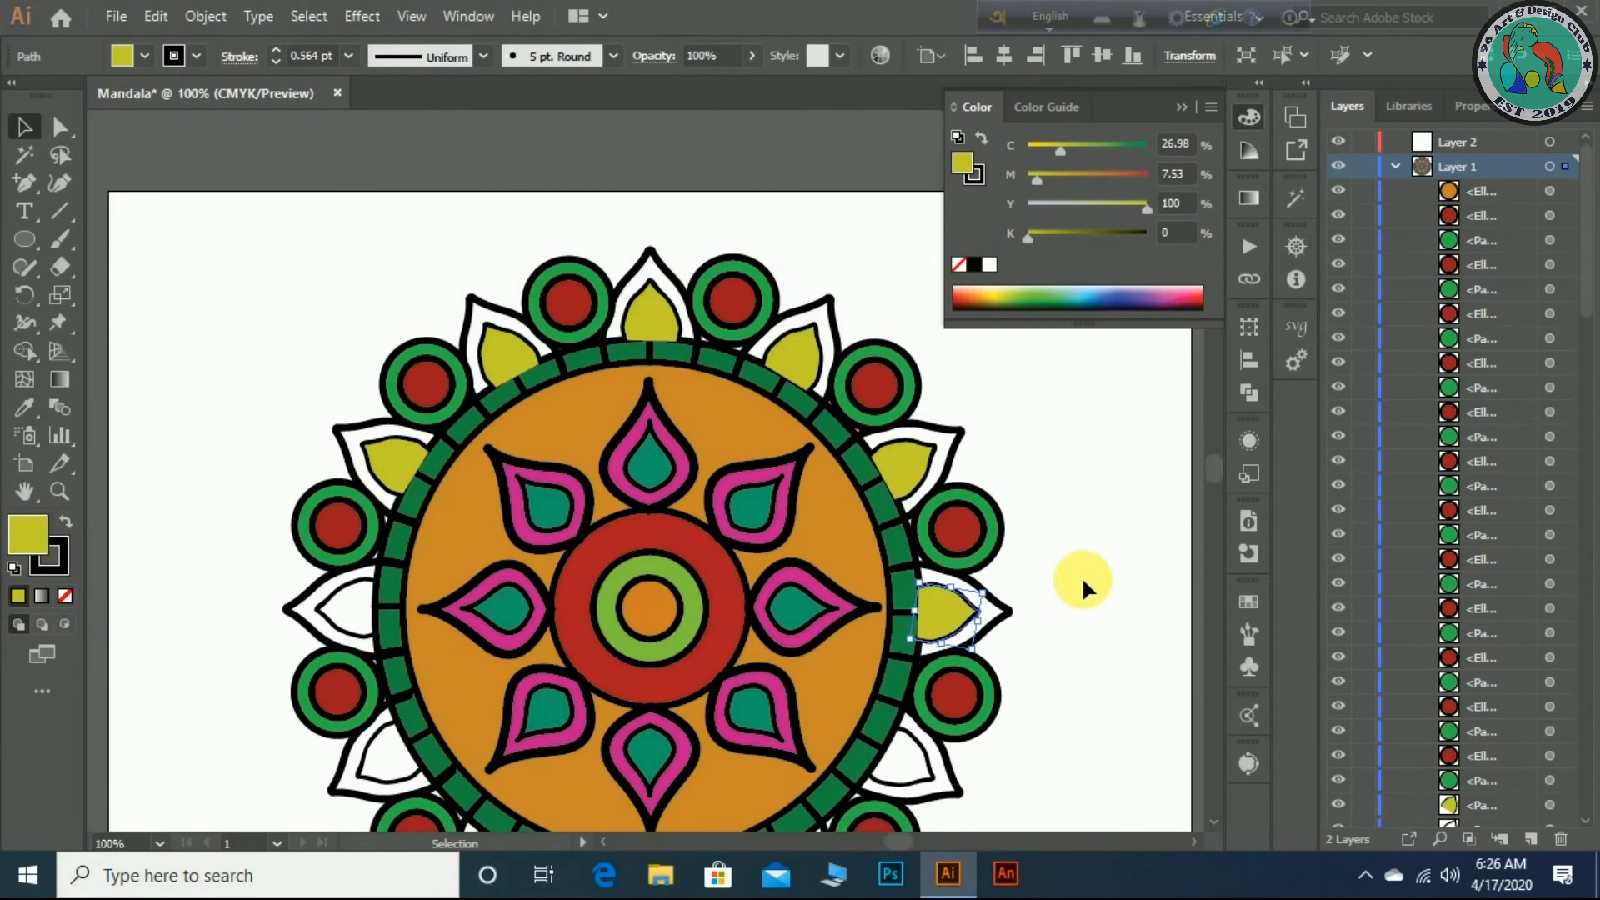
# - Fill the inner shapes of the two outer petals at the mandala's lower right with the same olive yellow
pyautogui.scroll(-2, 1082, 577)
pyautogui.click(930, 662)
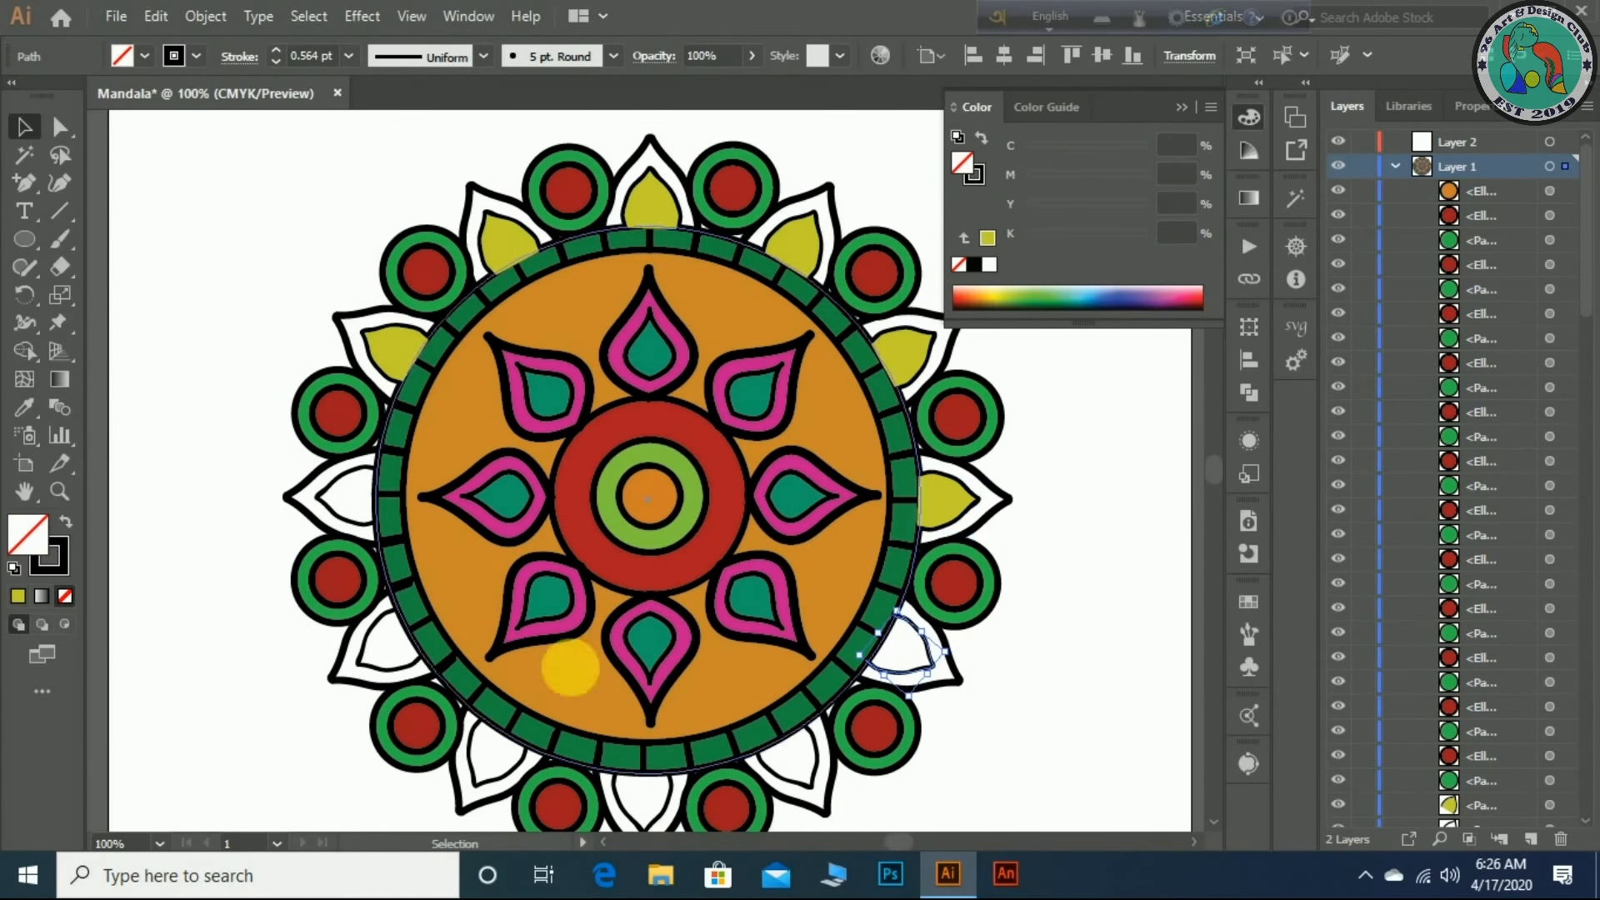
pyautogui.click(20, 597)
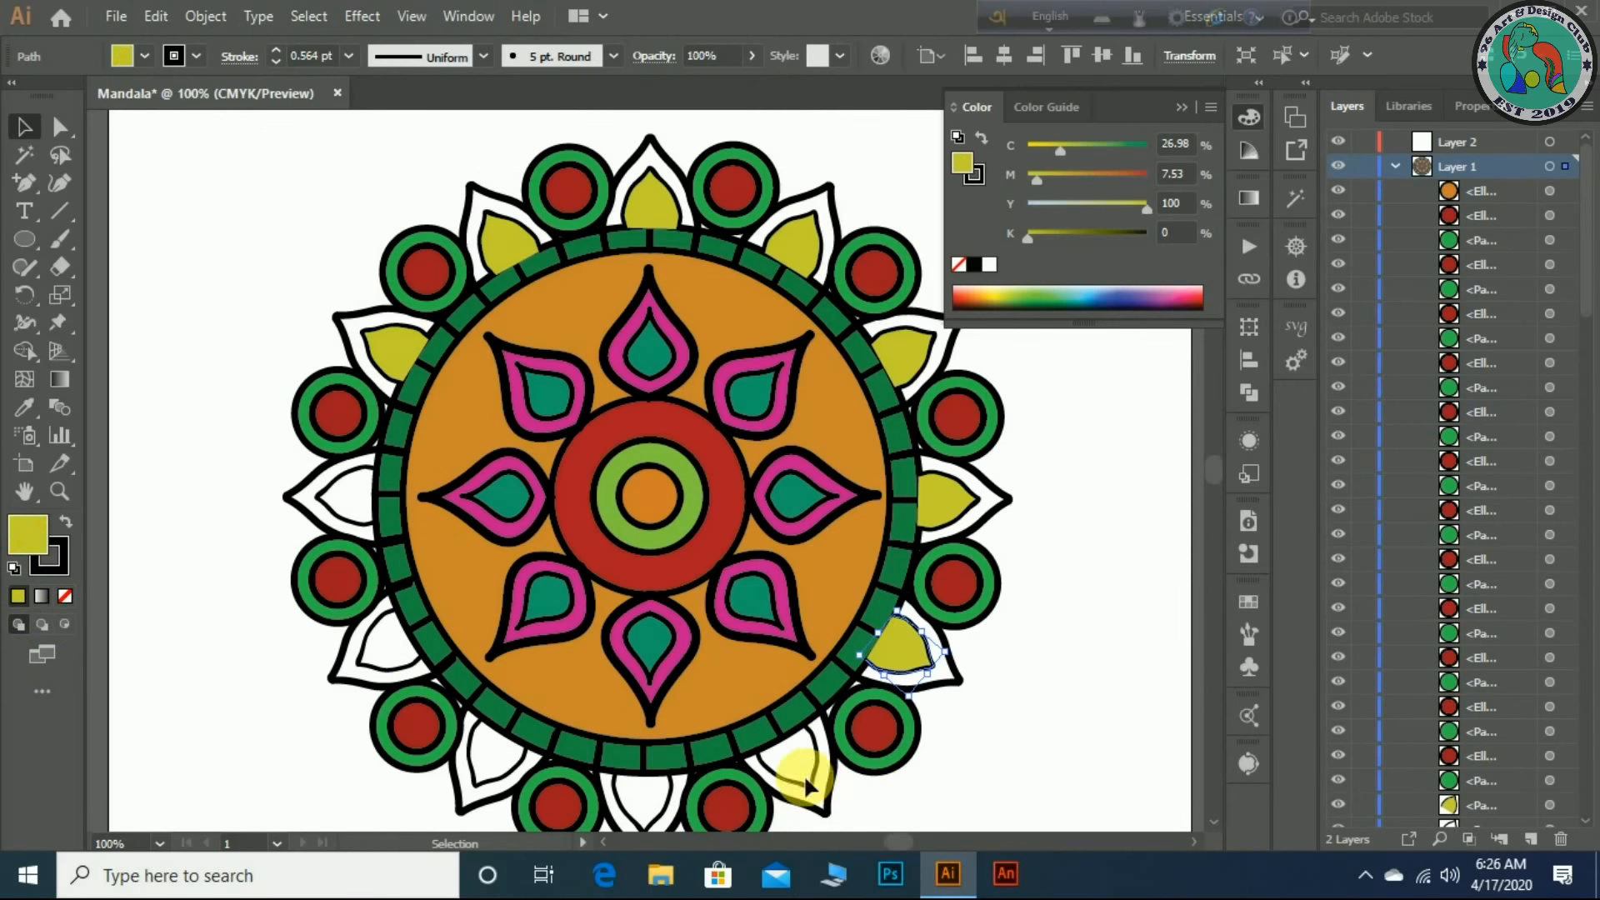
pyautogui.click(813, 779)
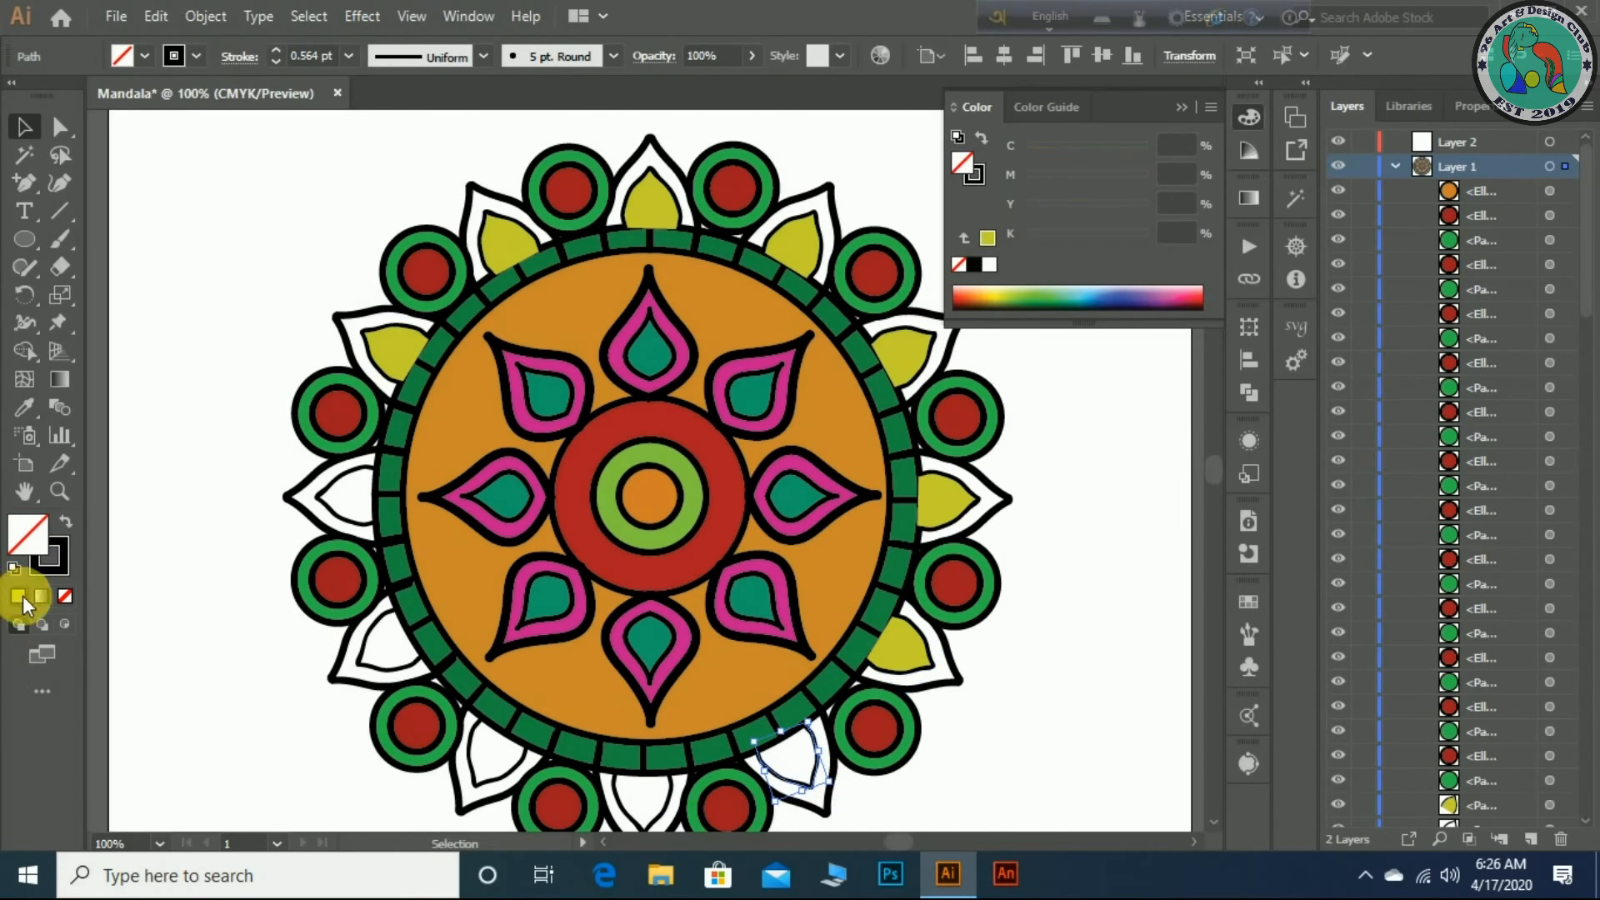
pyautogui.click(20, 597)
# - Fill the inner shapes of the bottom outer petal and the adjacent one on its left with the same olive yellow
pyautogui.scroll(-2, 804, 731)
pyautogui.click(644, 750)
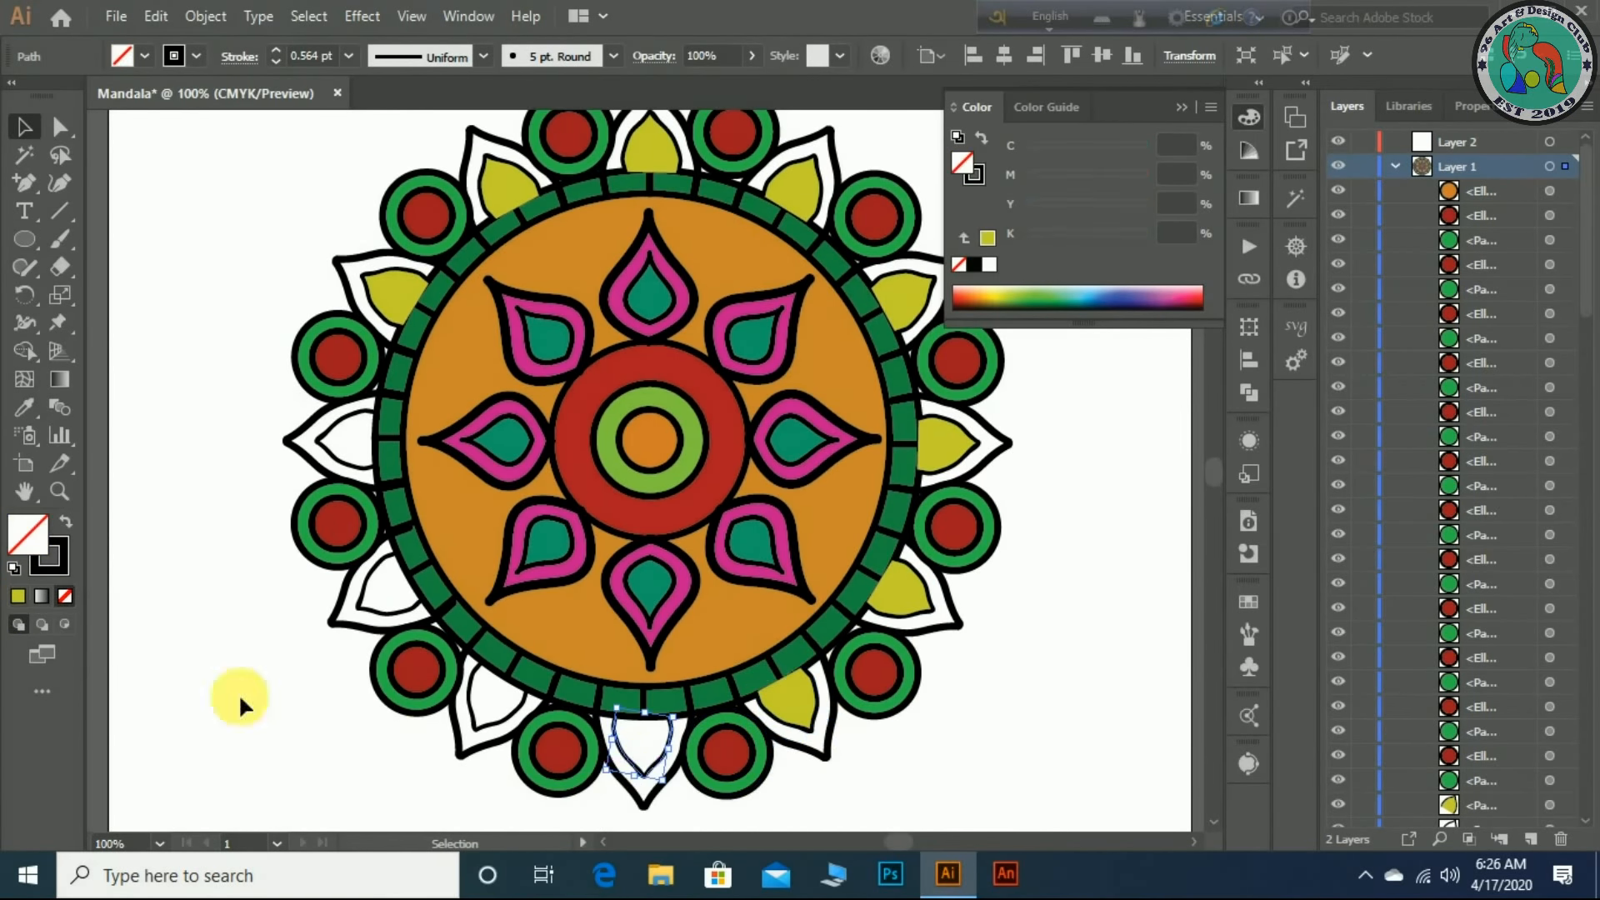
pyautogui.click(20, 597)
pyautogui.click(479, 724)
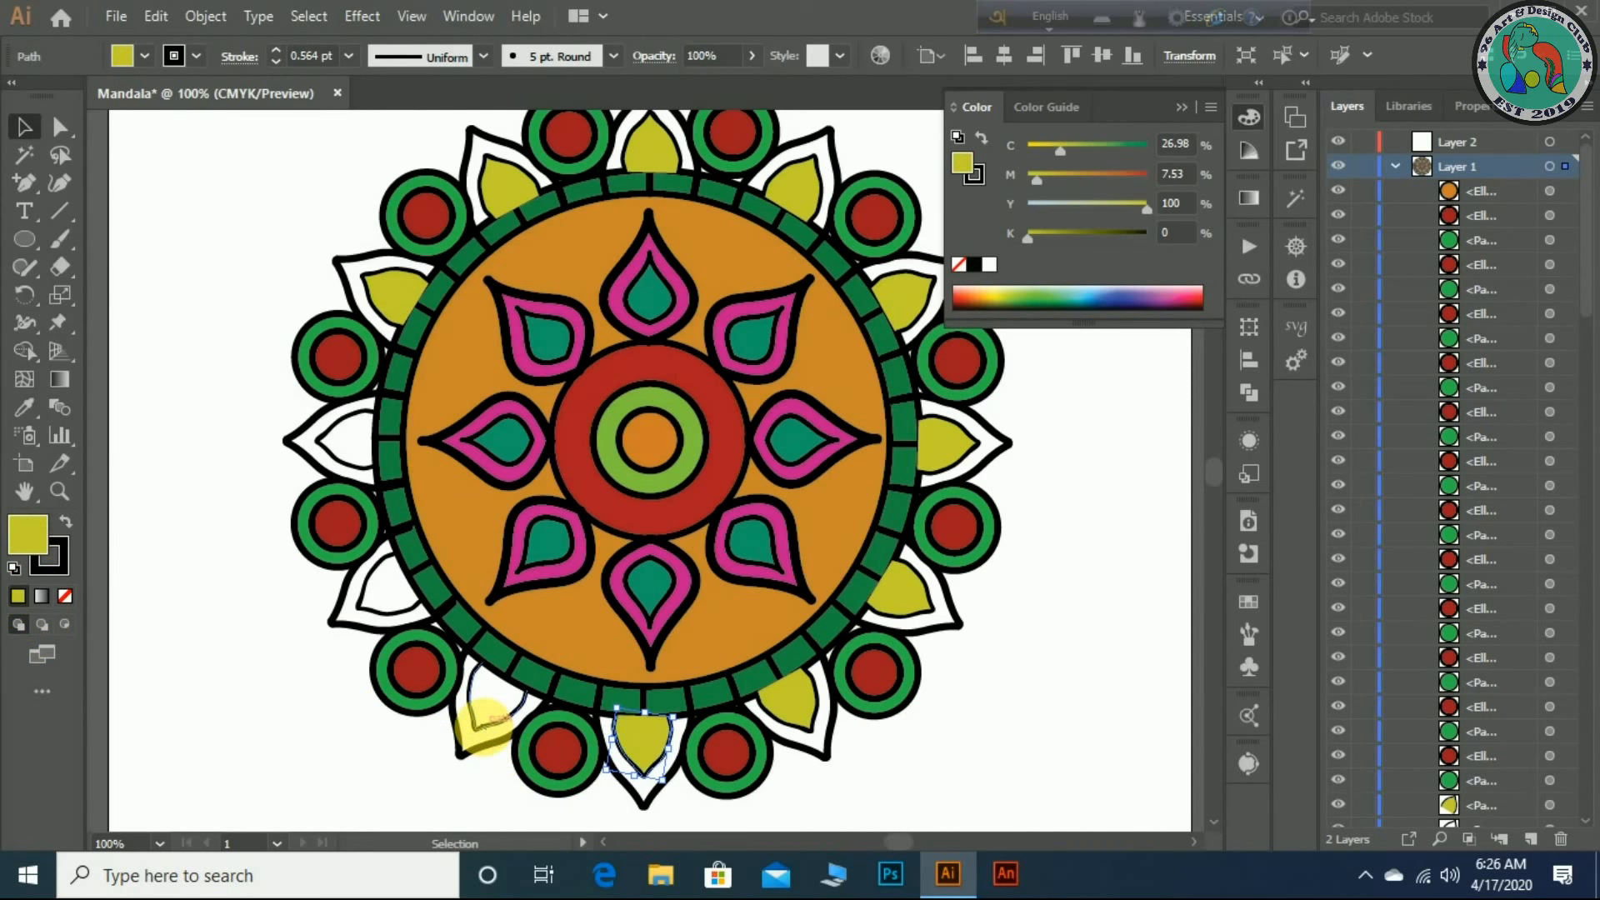
pyautogui.click(19, 597)
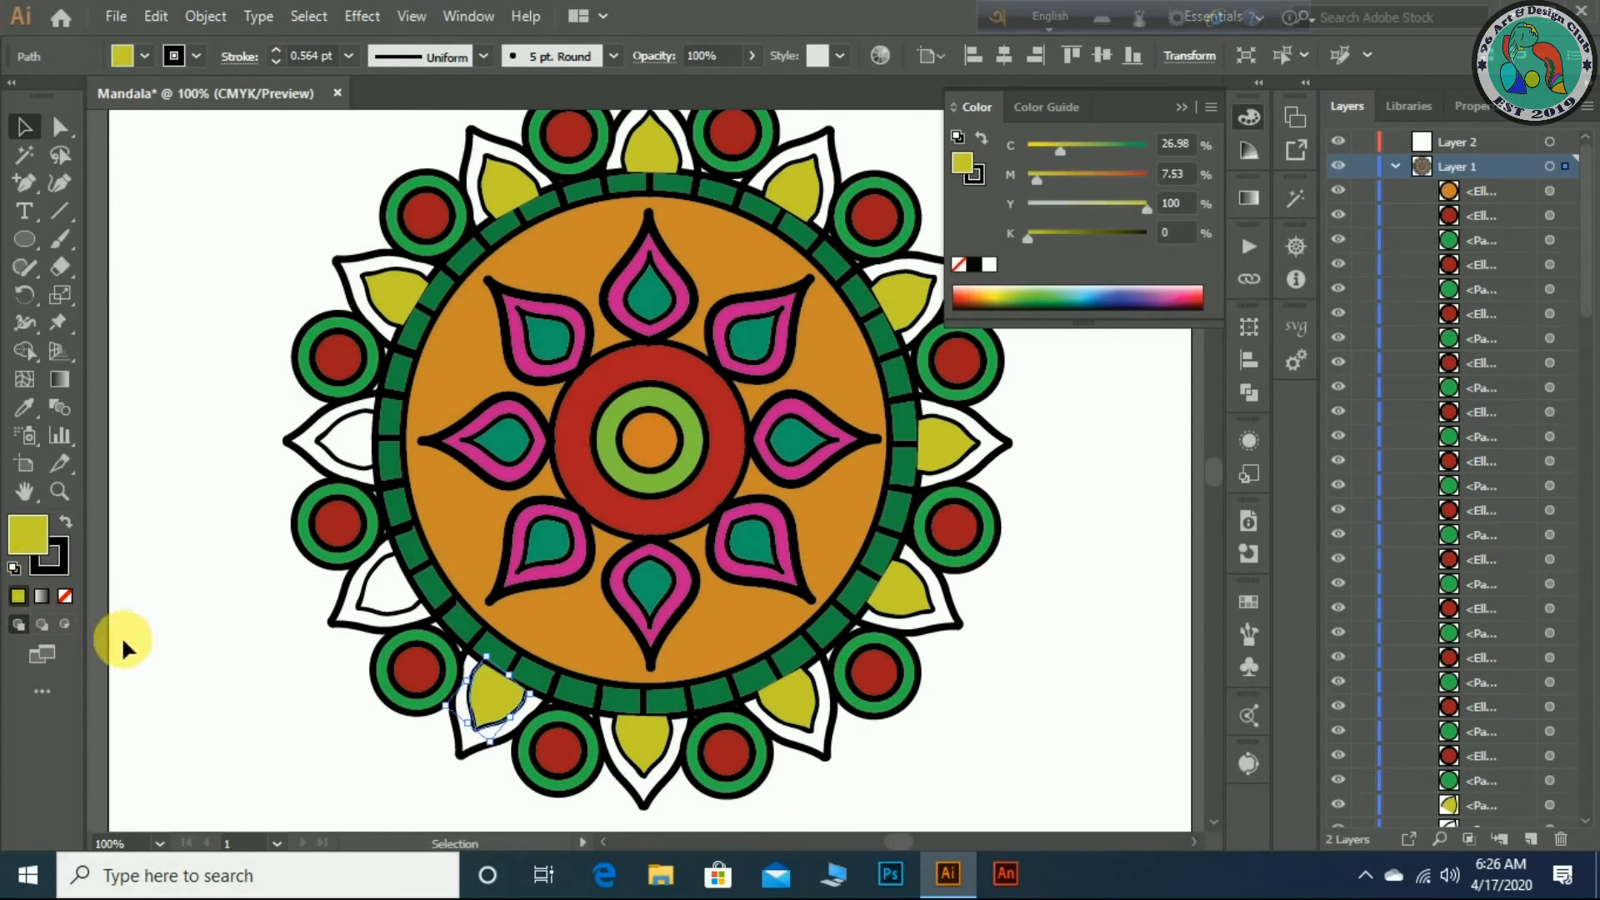
# - Fill the inner shapes of the last two outer petals, at the mandala's lower left and far left, with the same olive yellow
pyautogui.click(381, 598)
pyautogui.click(18, 597)
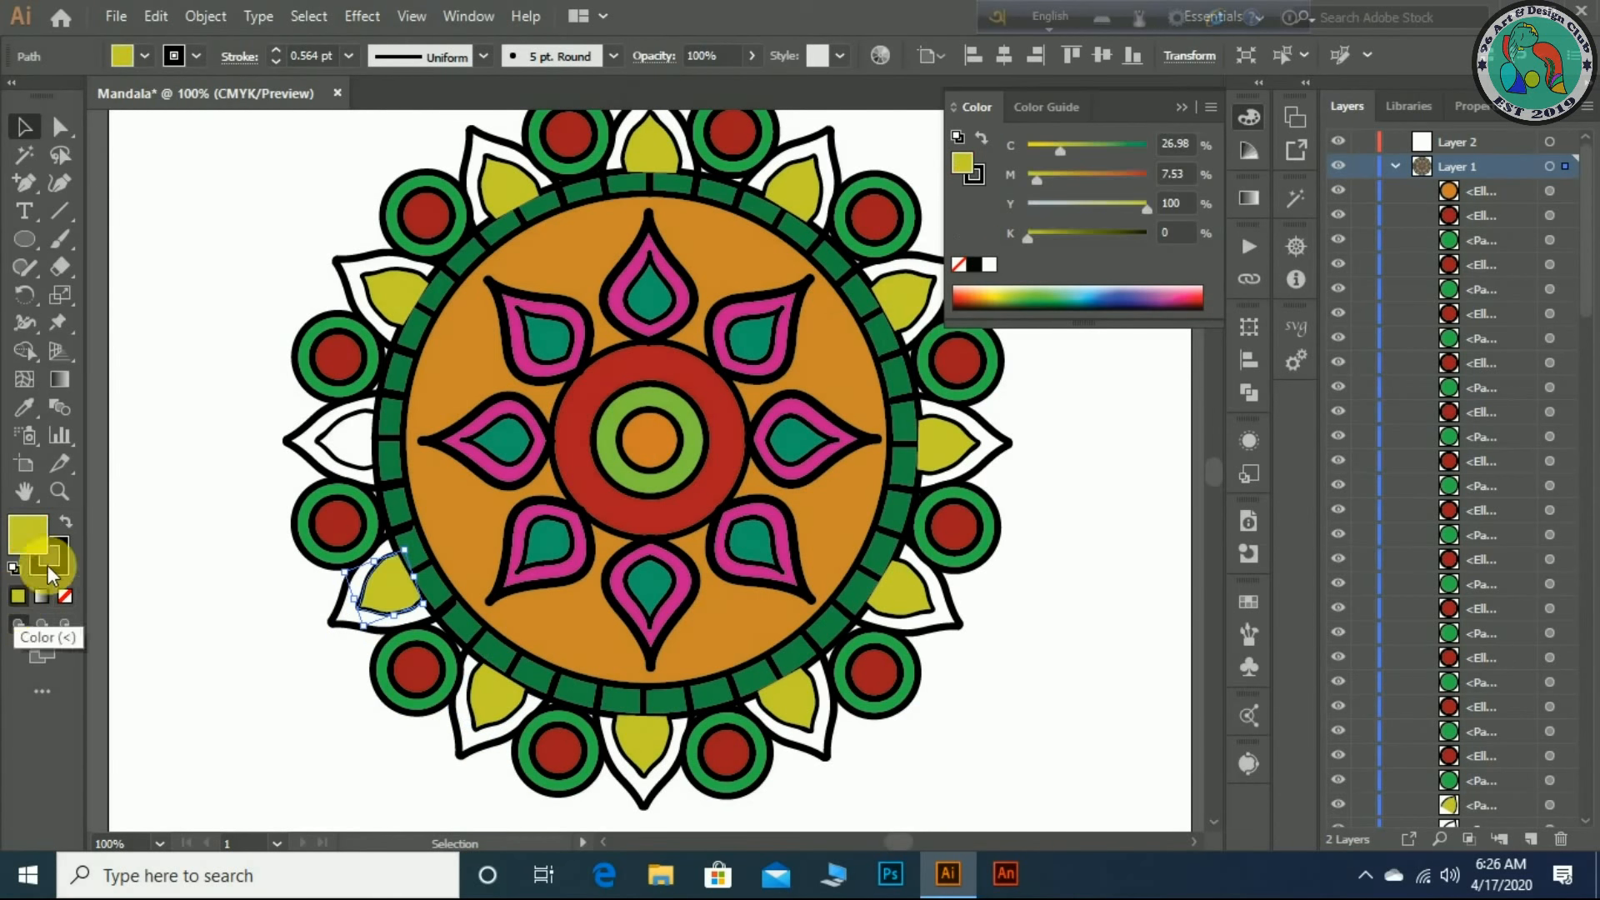
pyautogui.click(340, 457)
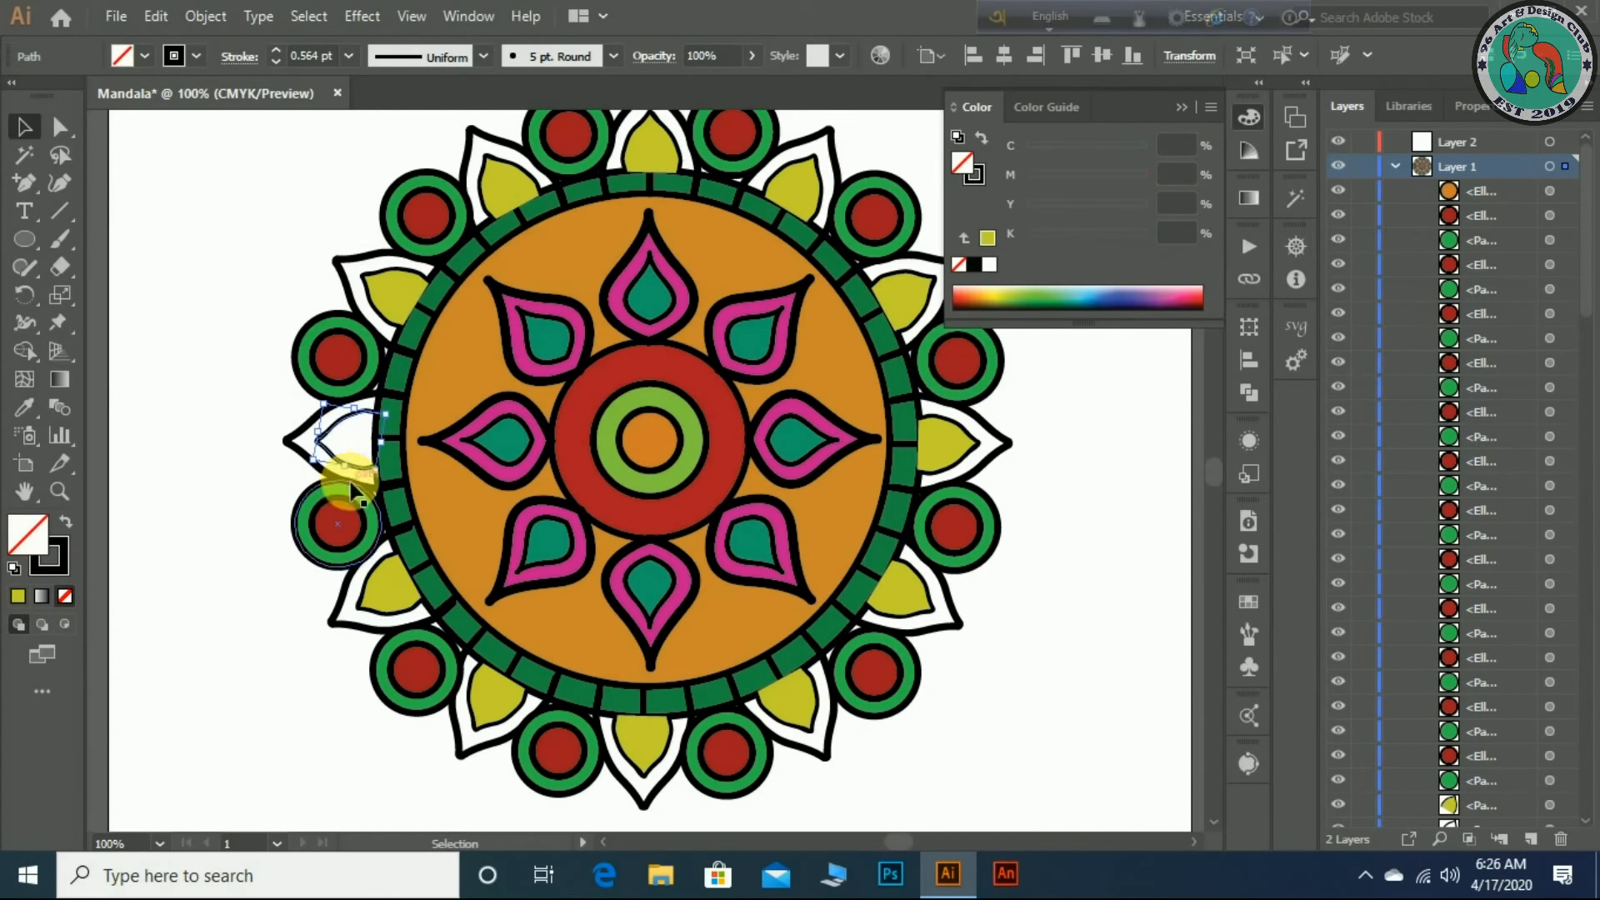
pyautogui.click(19, 596)
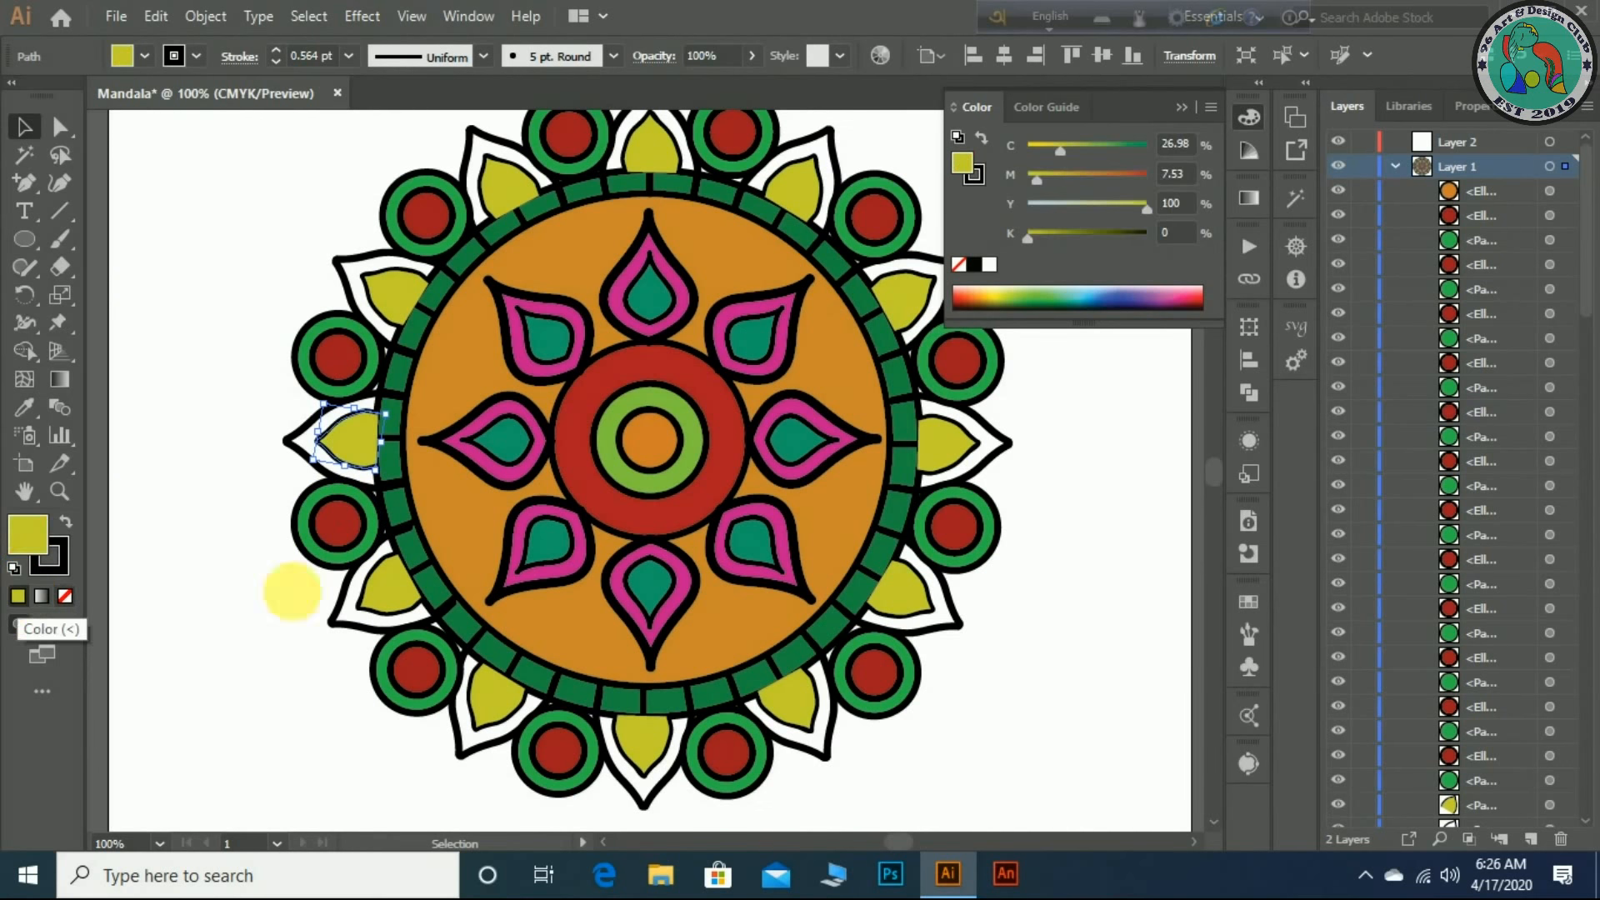
# - Fill the outer shape of the far-left petal with bright red, about C 5, M 100, Y 87, K 0
pyautogui.click(293, 454)
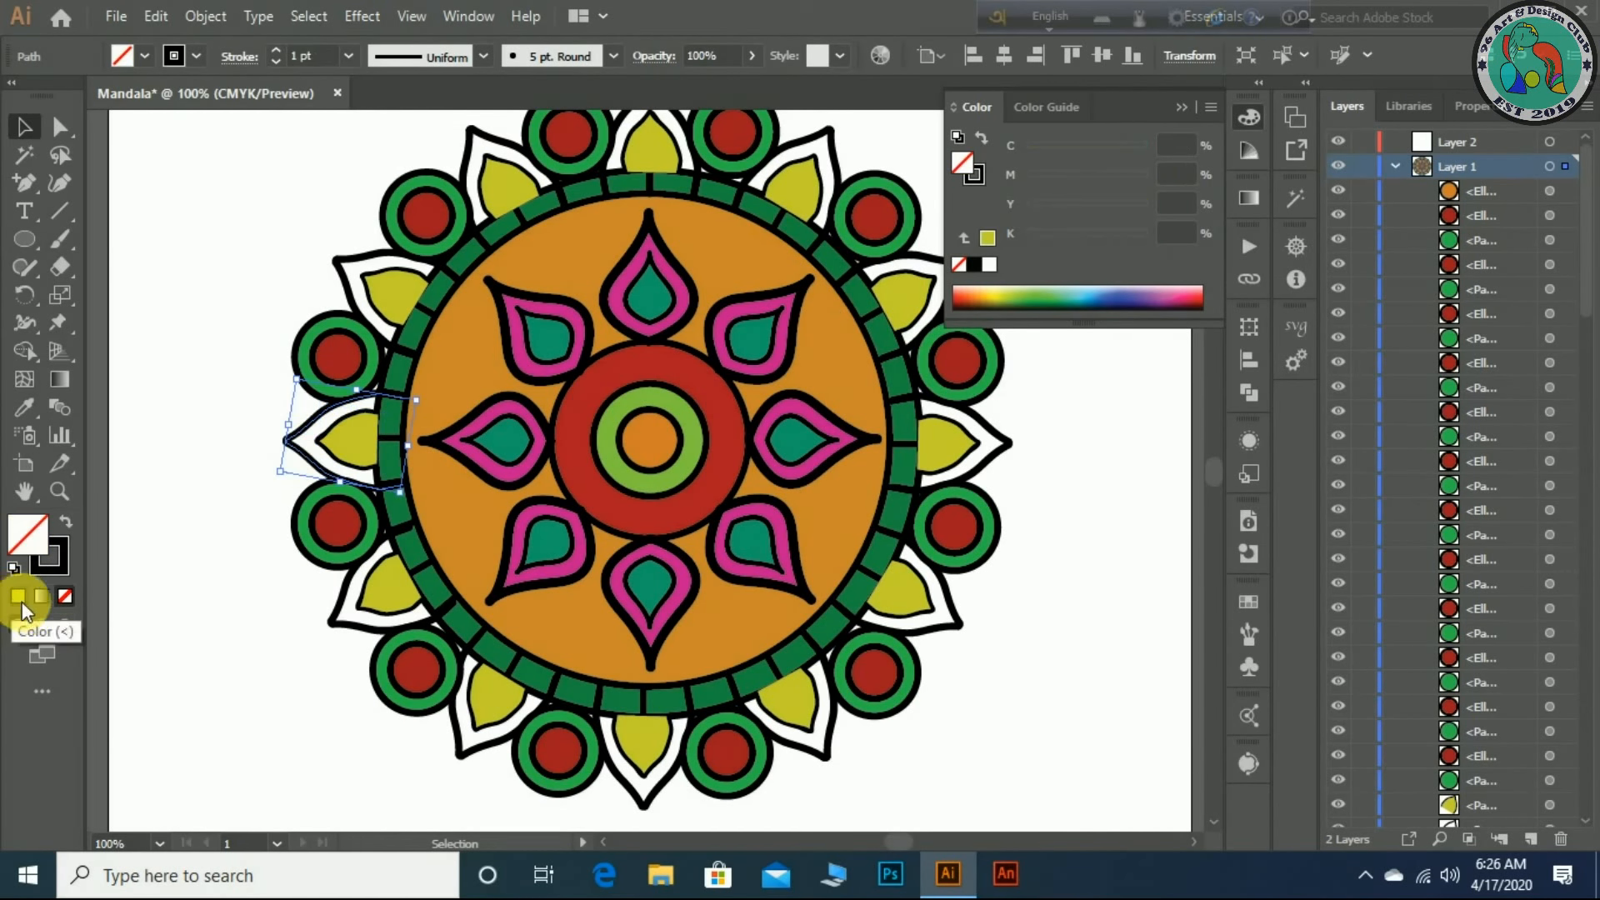
pyautogui.doubleClick(33, 536)
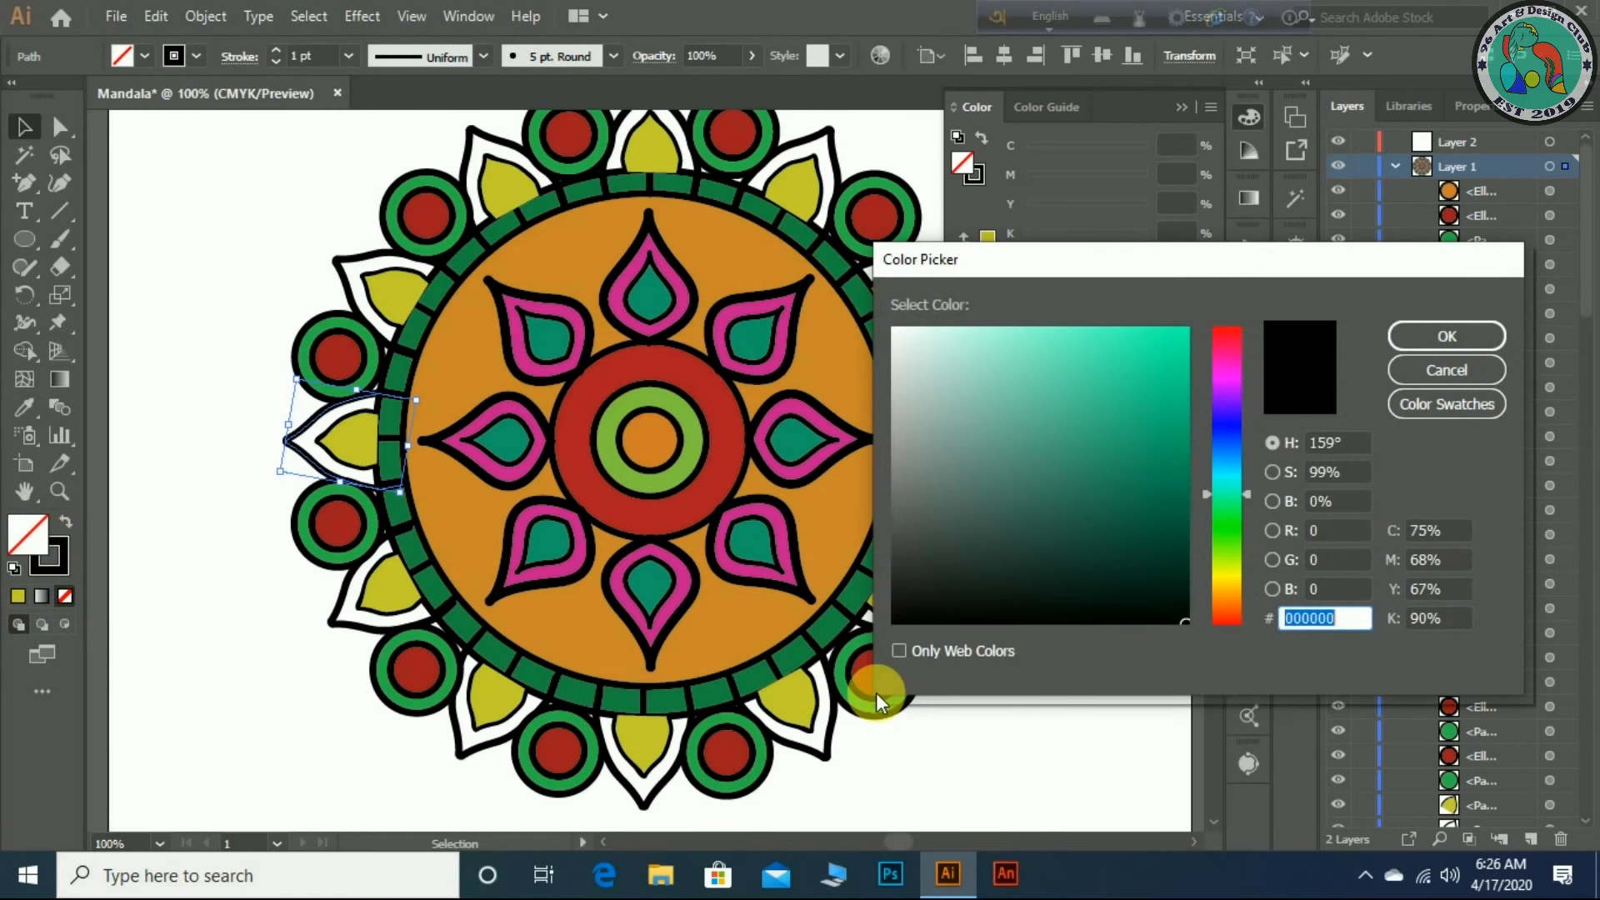
pyautogui.click(1229, 353)
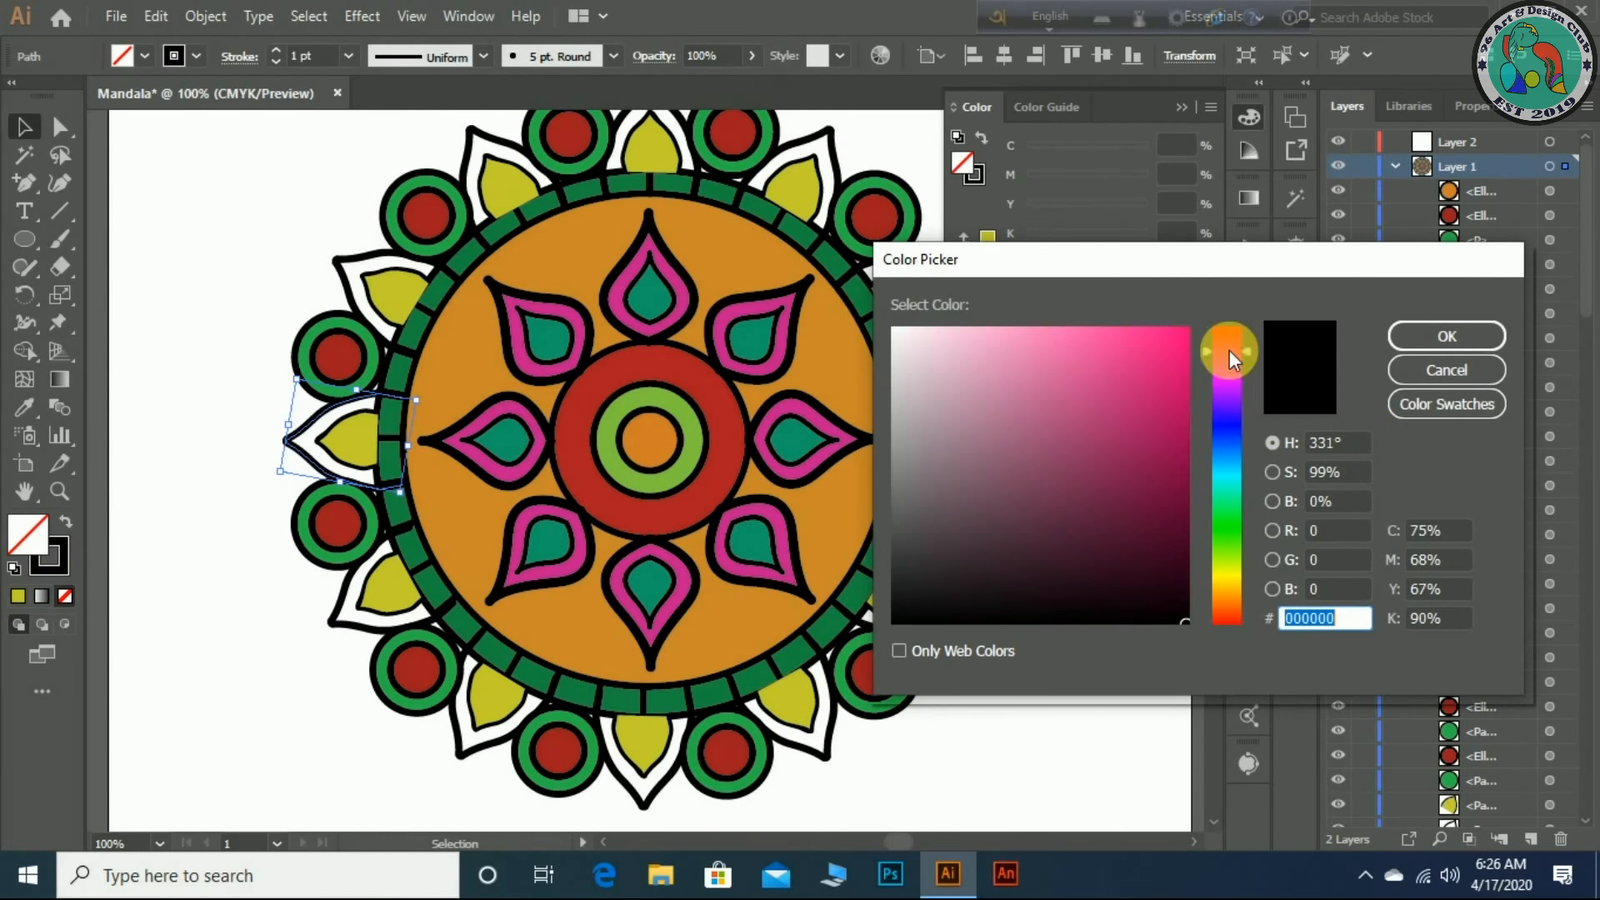
pyautogui.moveTo(1192, 385); pyautogui.dragTo(1181, 359)
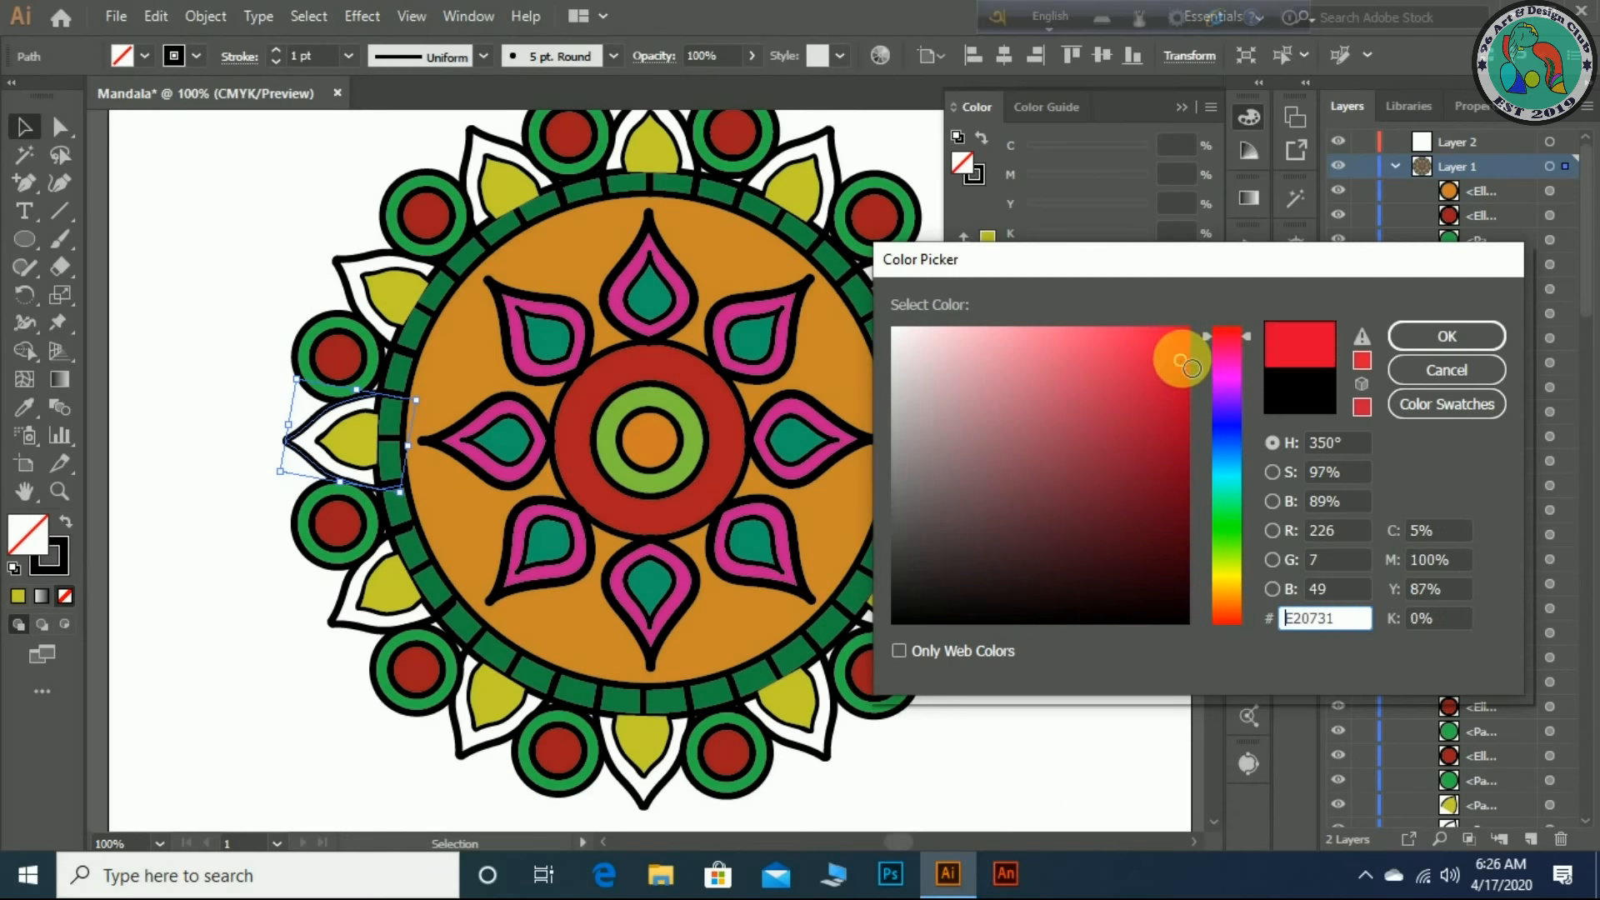
pyautogui.click(1404, 333)
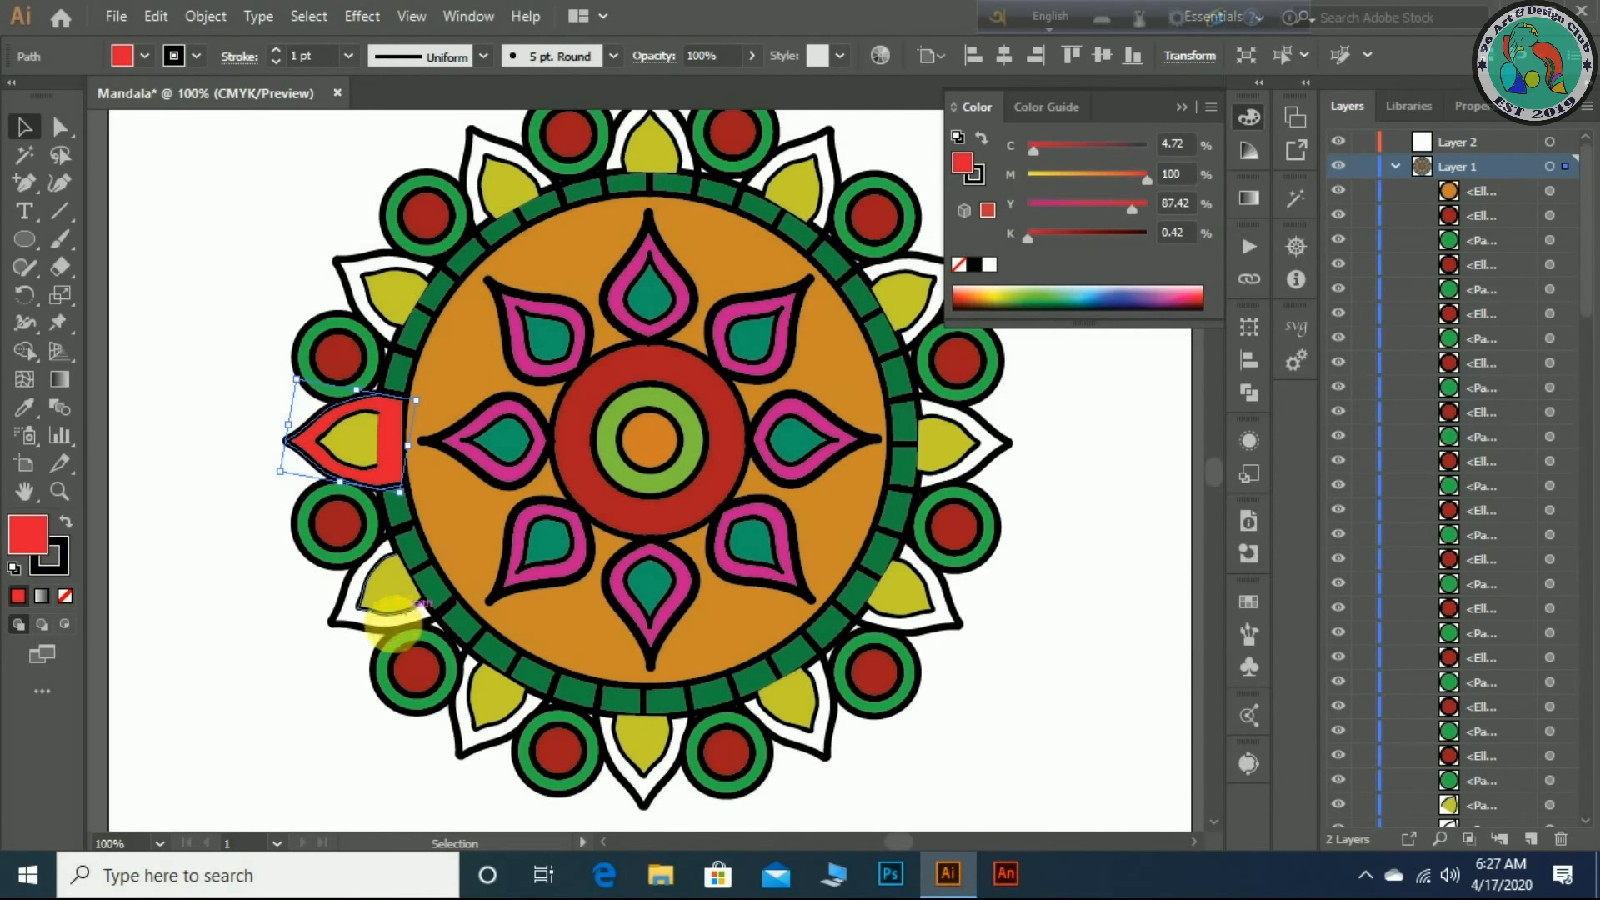
# - Fill the outer shapes of the two petals at the mandala's lower left with the same bright red
pyautogui.click(385, 624)
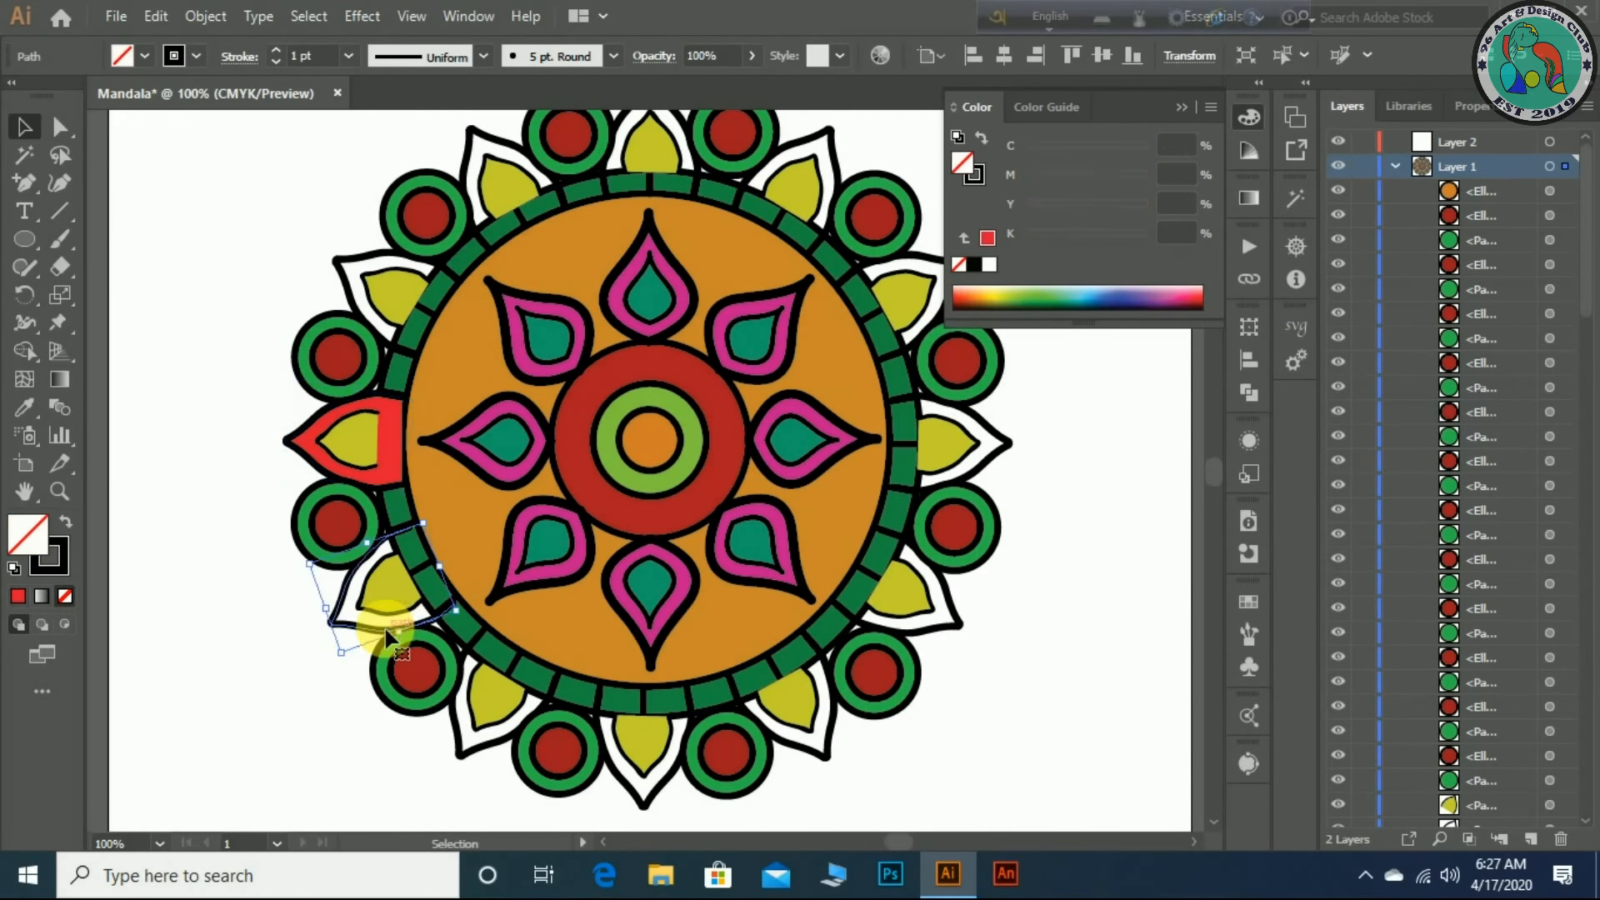
pyautogui.click(17, 597)
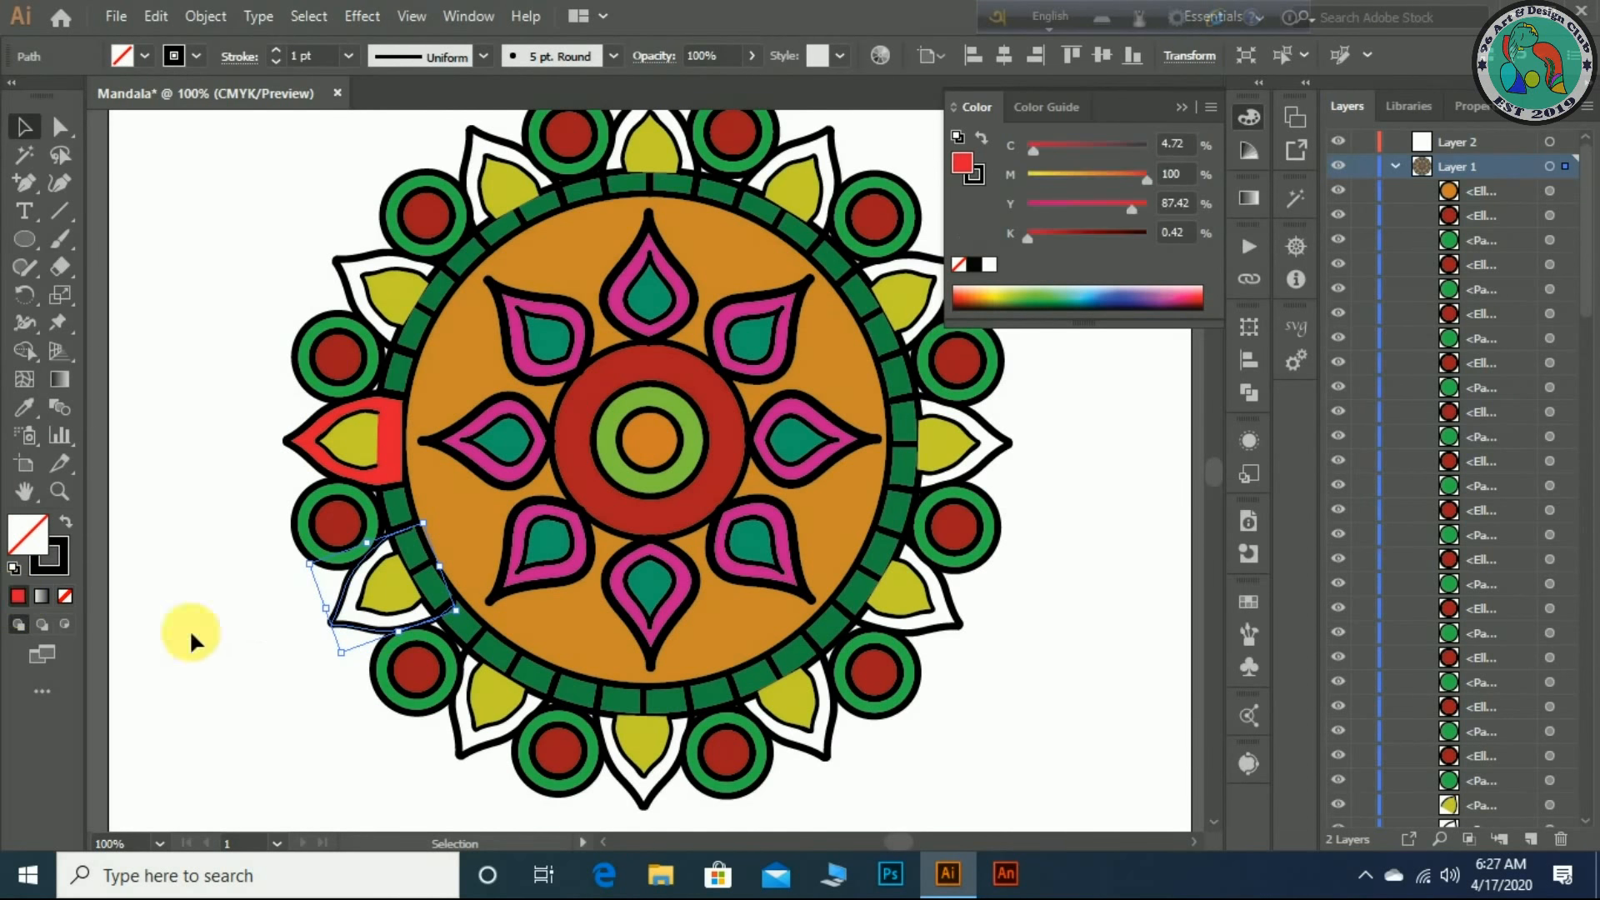
pyautogui.click(465, 743)
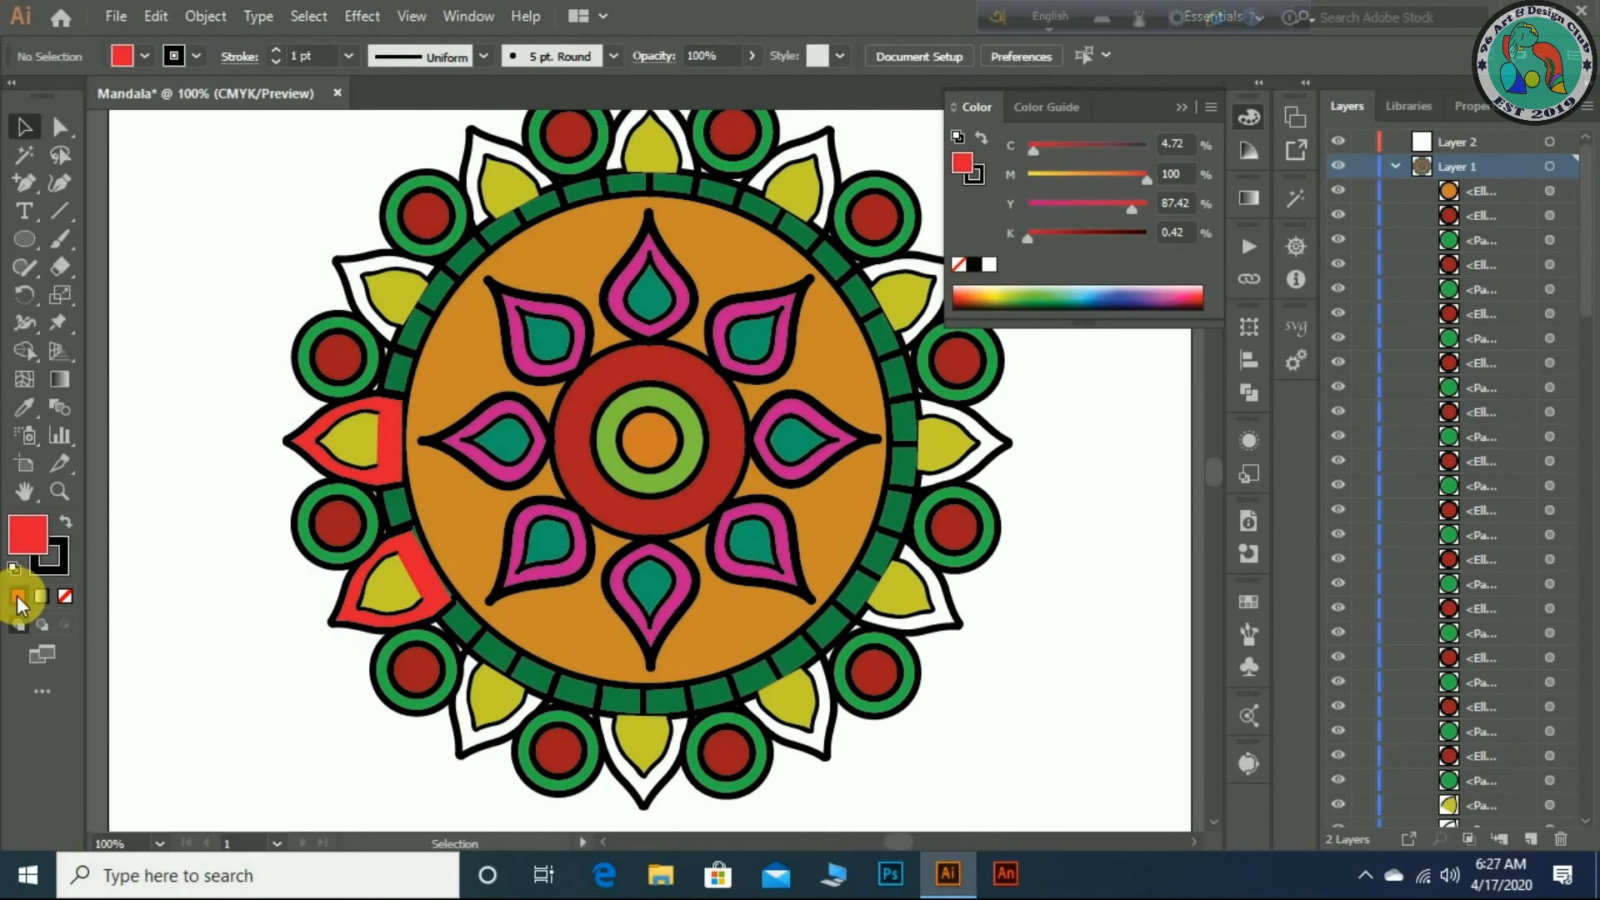
pyautogui.click(484, 740)
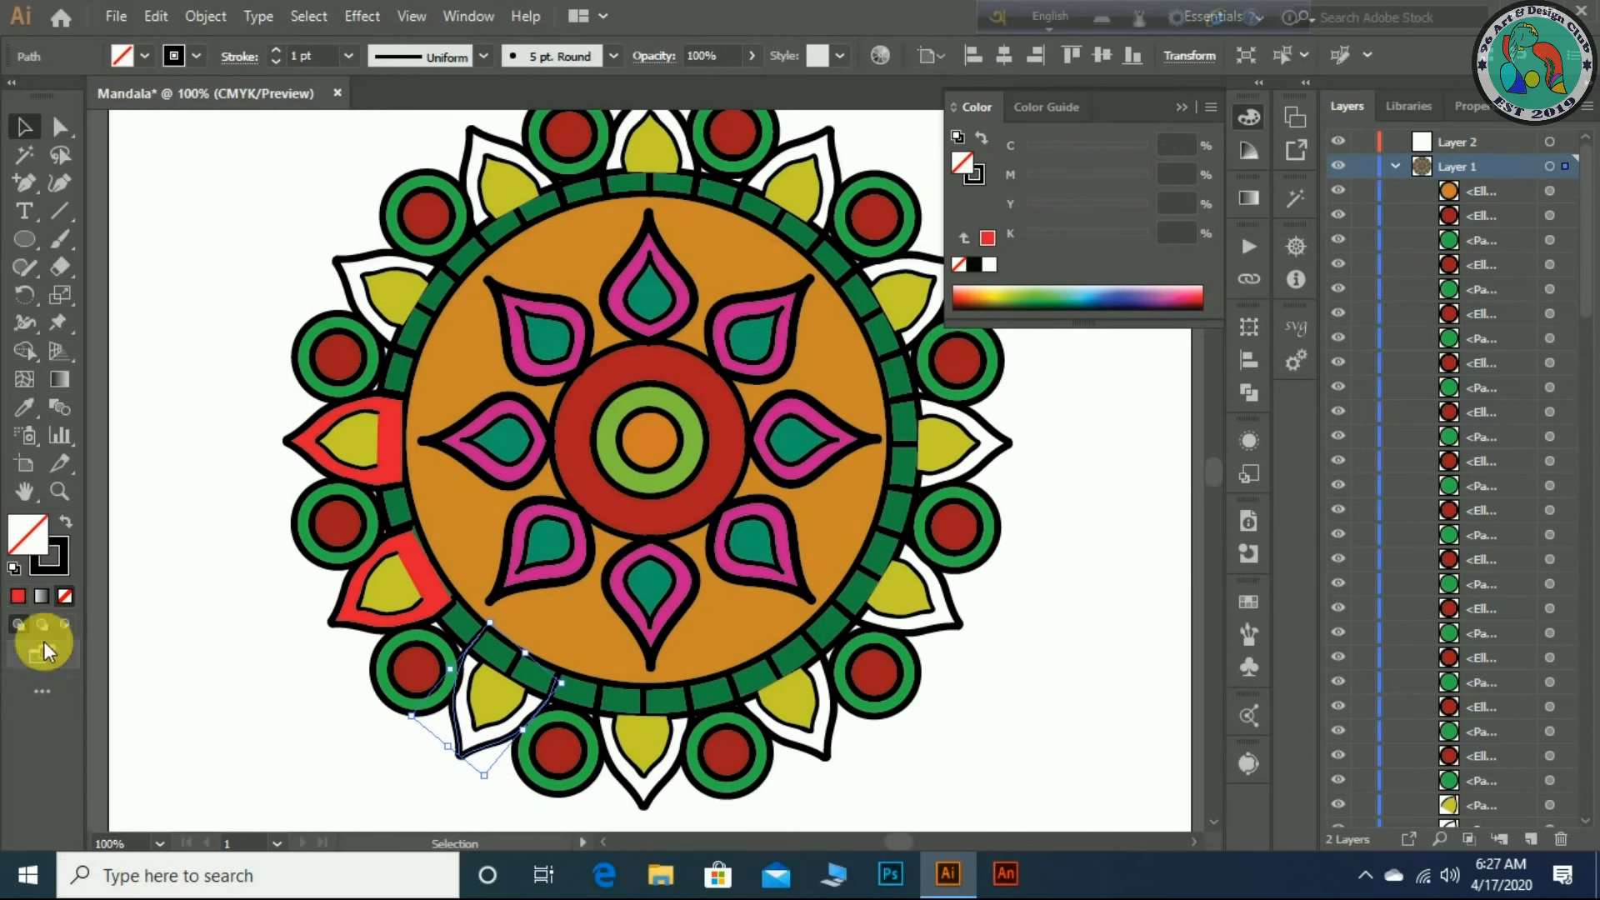
pyautogui.click(18, 595)
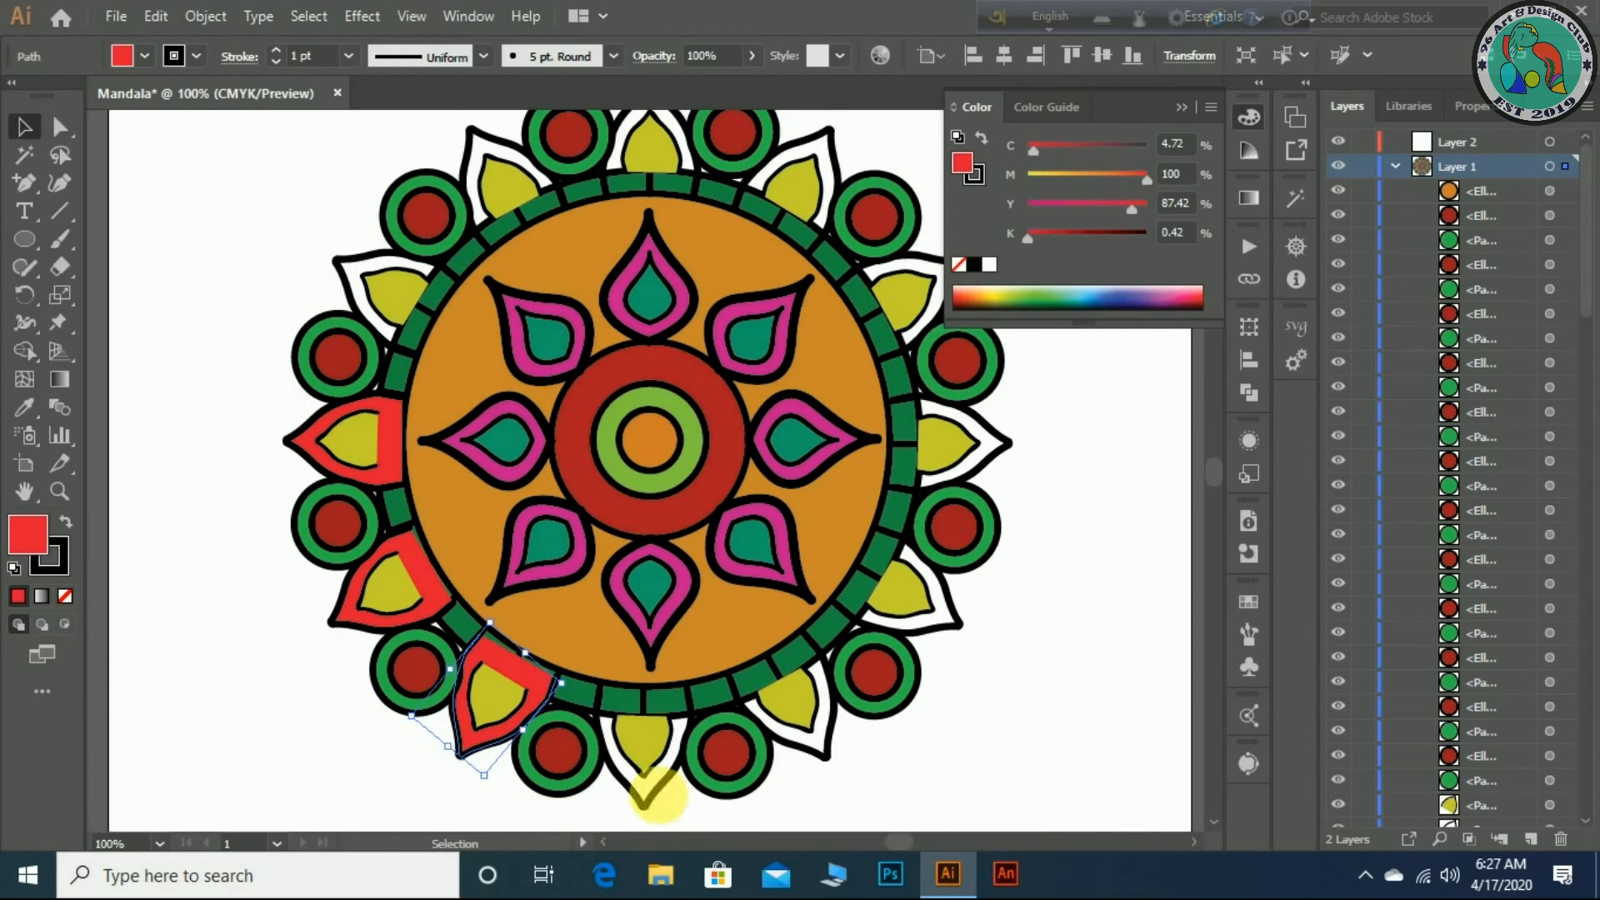
# - Fill the outer shapes of the bottom petal and the adjacent one on its right with the same bright red
pyautogui.click(651, 790)
pyautogui.click(17, 597)
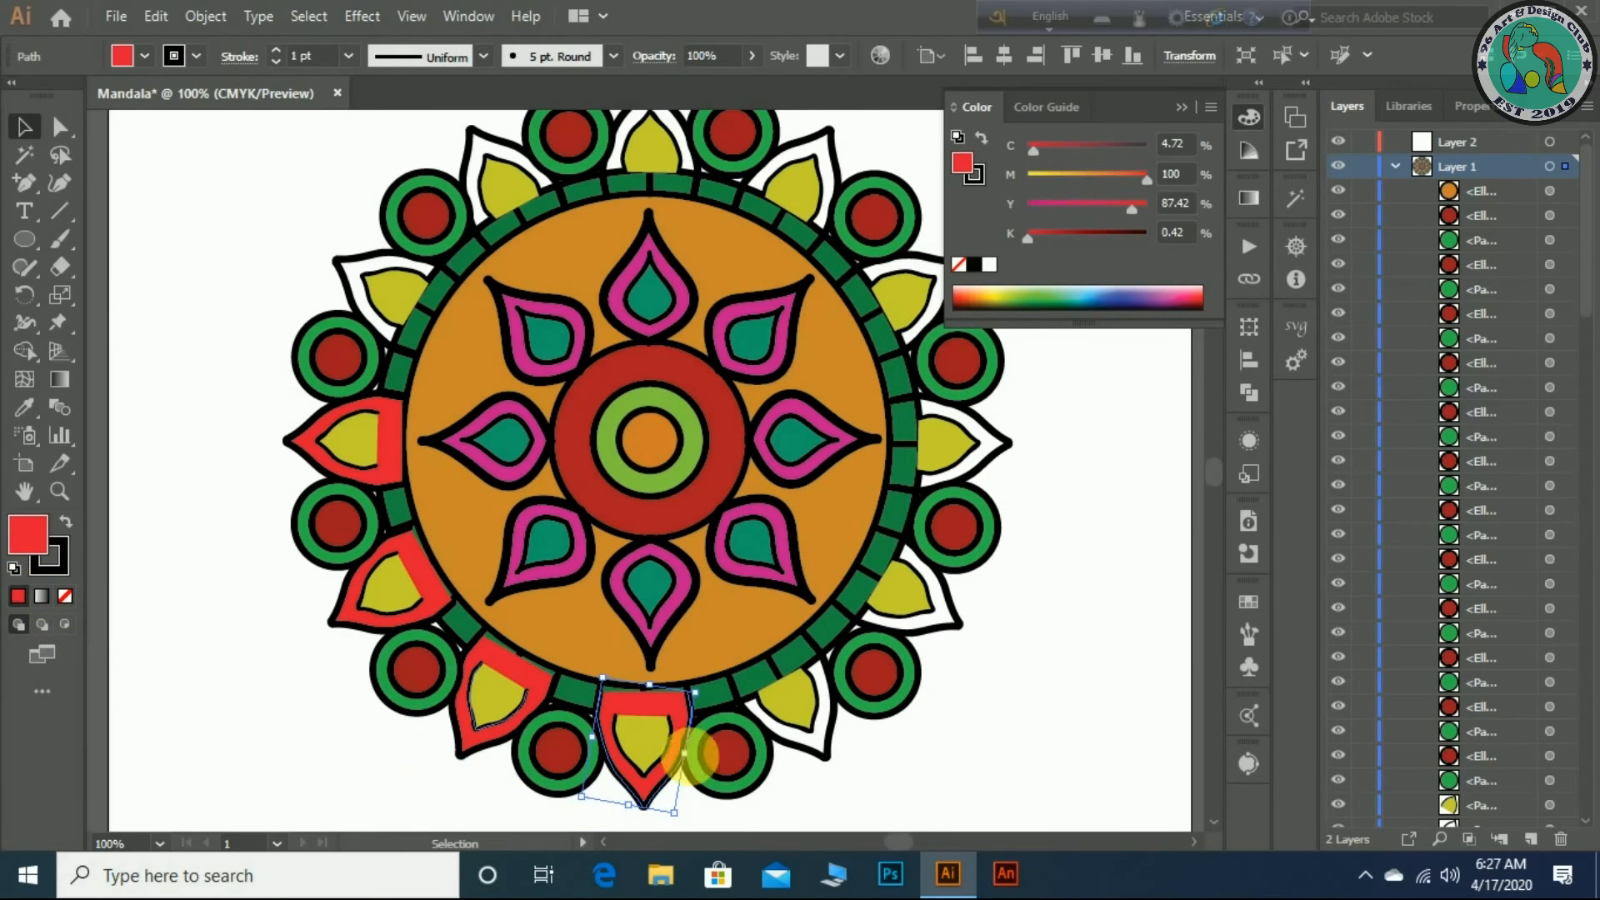
pyautogui.click(813, 751)
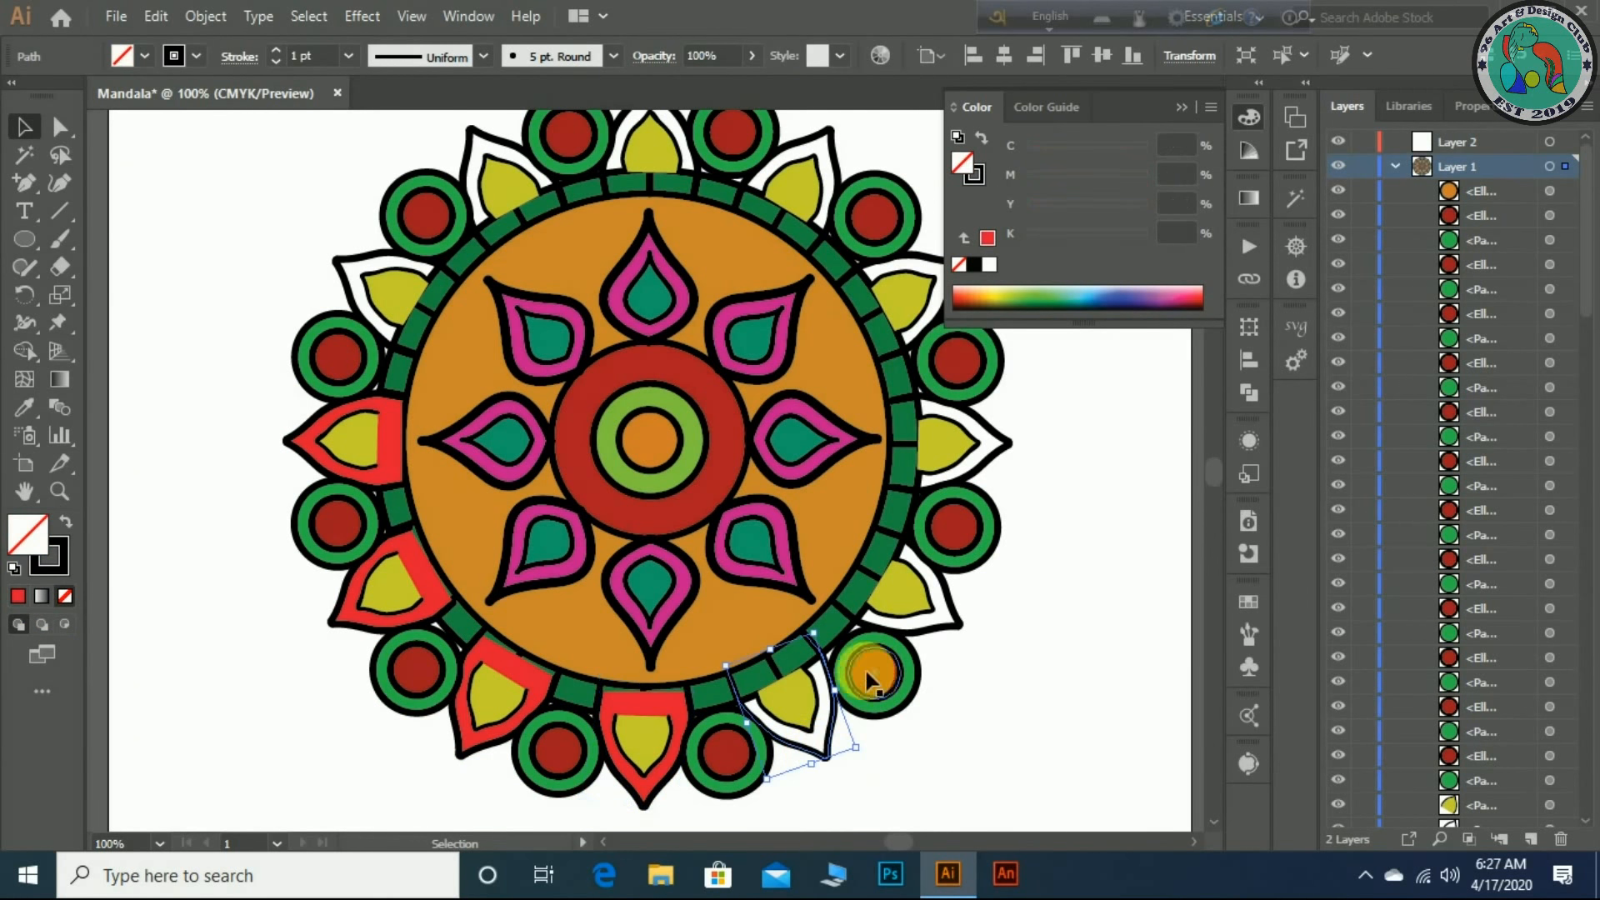
pyautogui.click(17, 597)
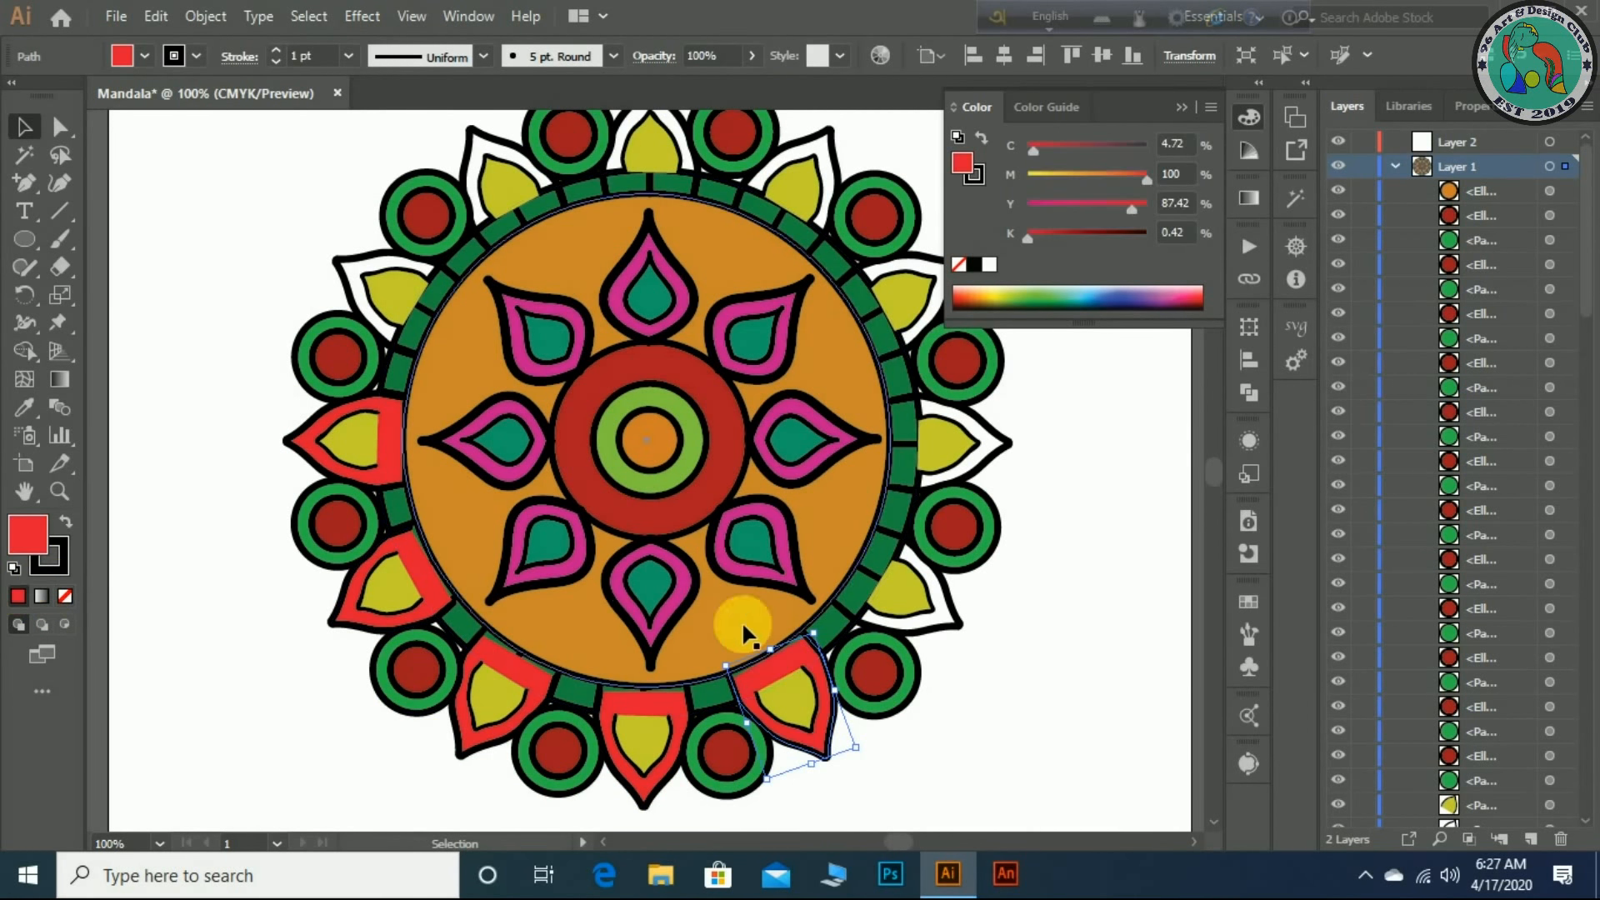
# - Fill the outer shapes of the next two petals up the mandala's right side, including the far-right one, with the same bright red
pyautogui.click(952, 628)
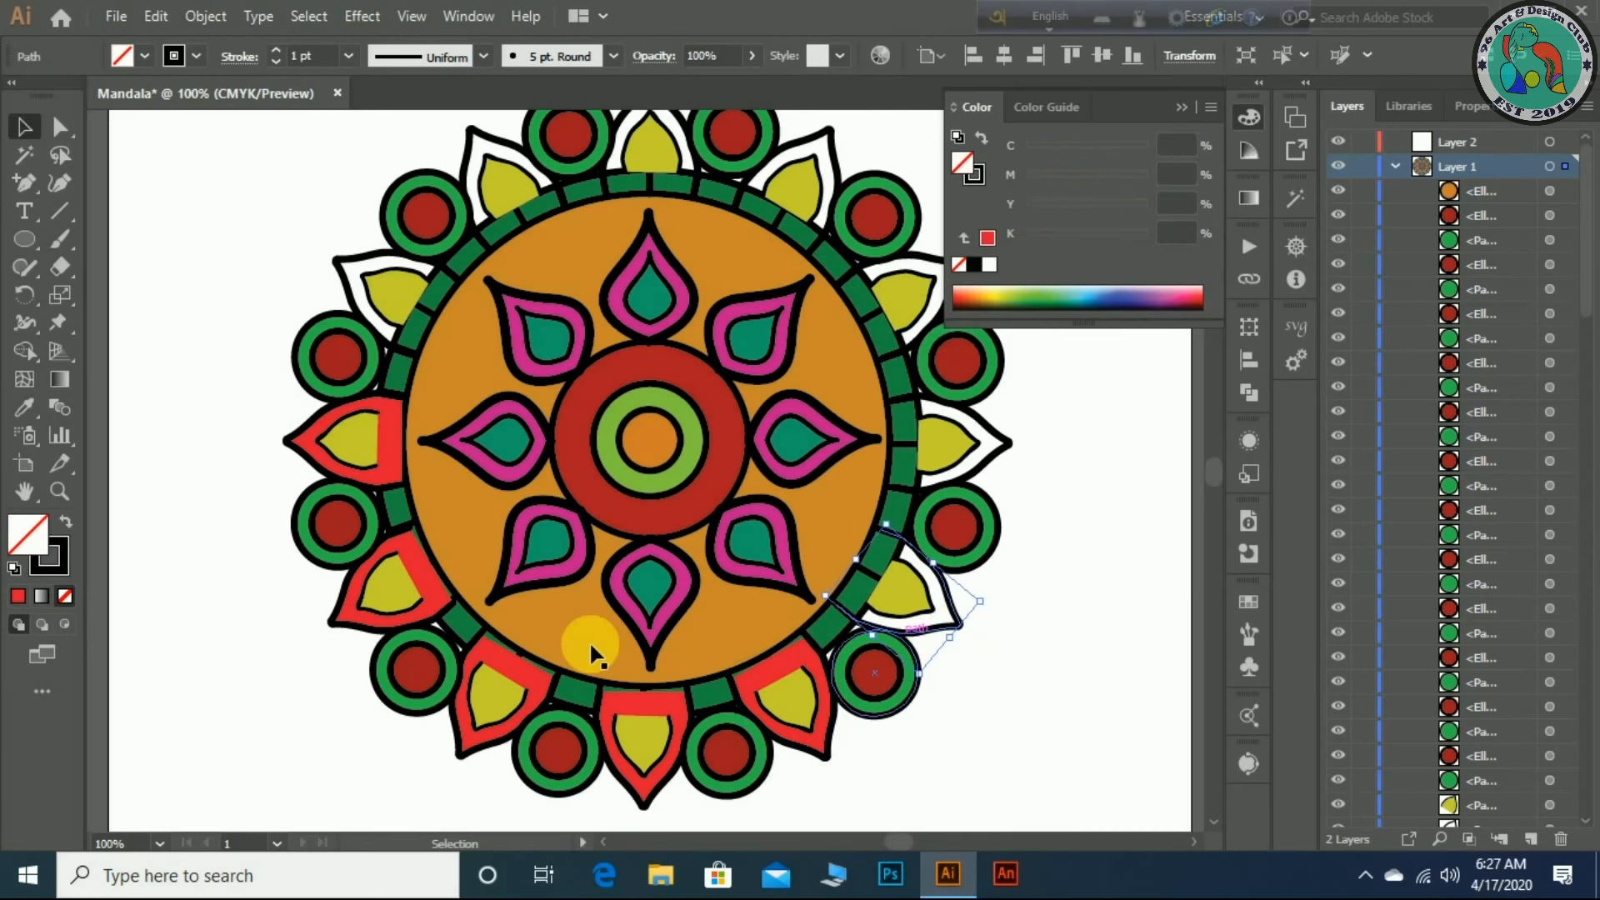
pyautogui.click(16, 598)
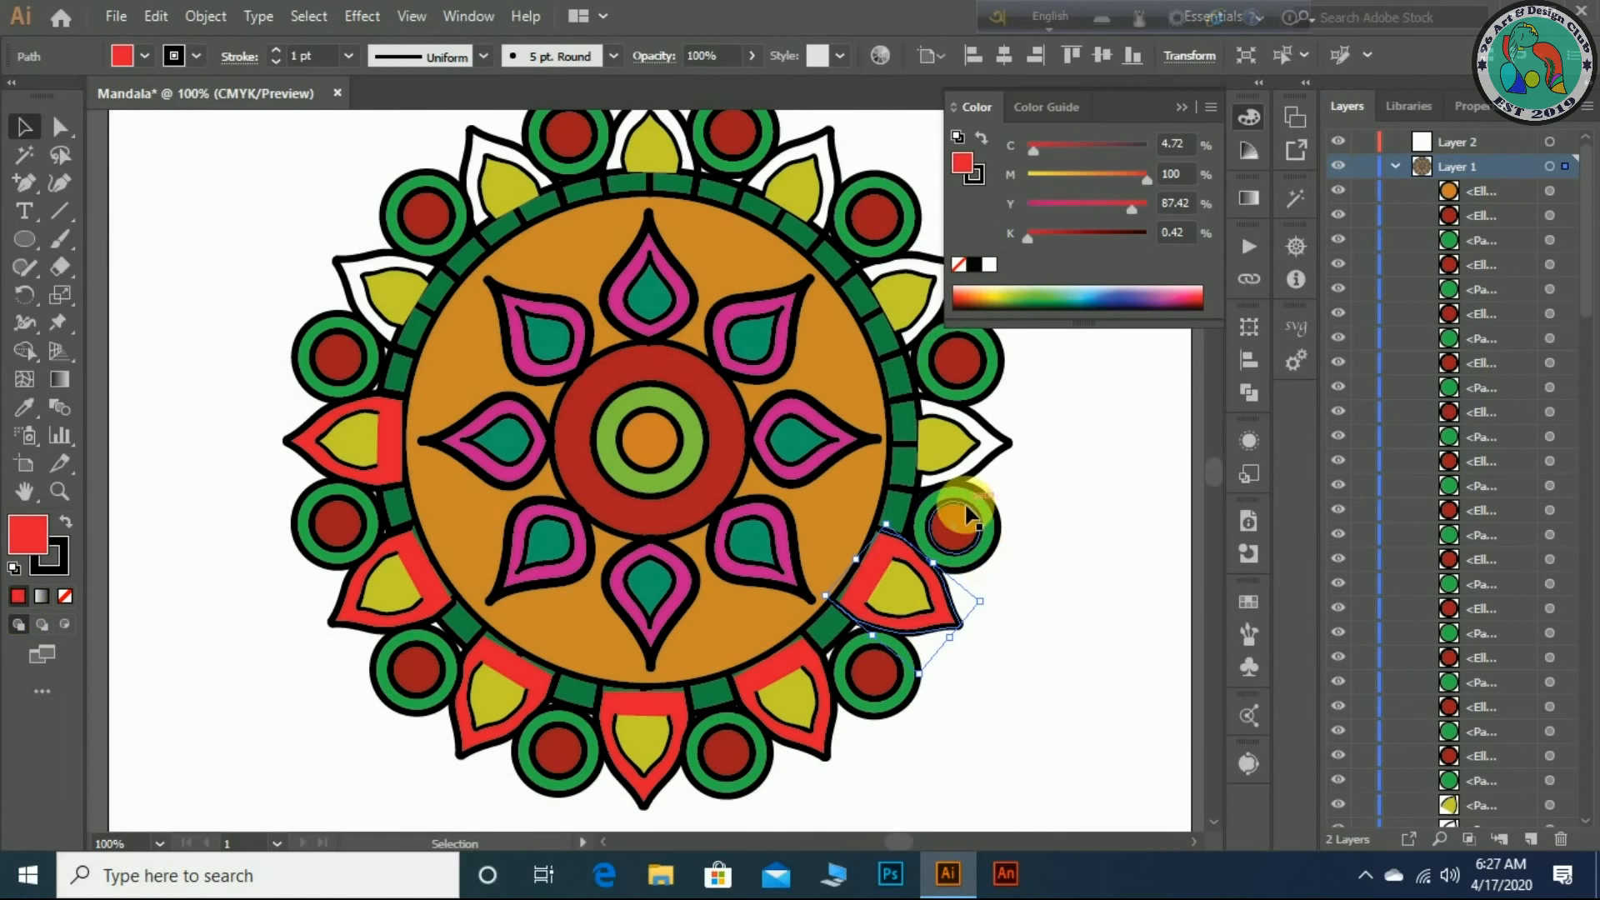
pyautogui.click(985, 483)
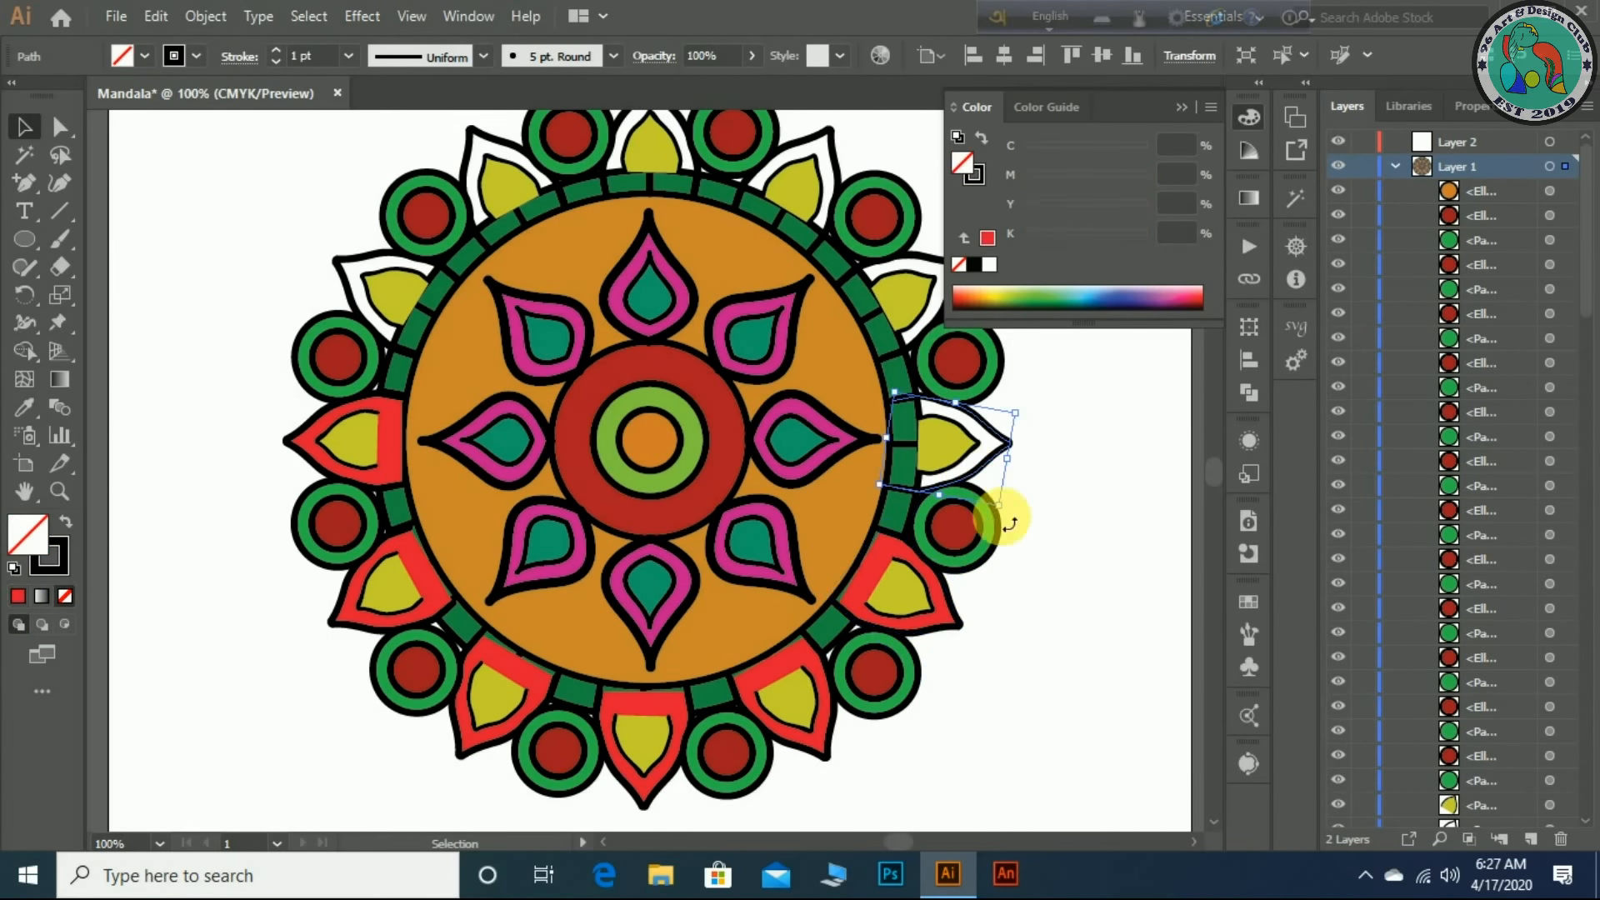
pyautogui.click(18, 597)
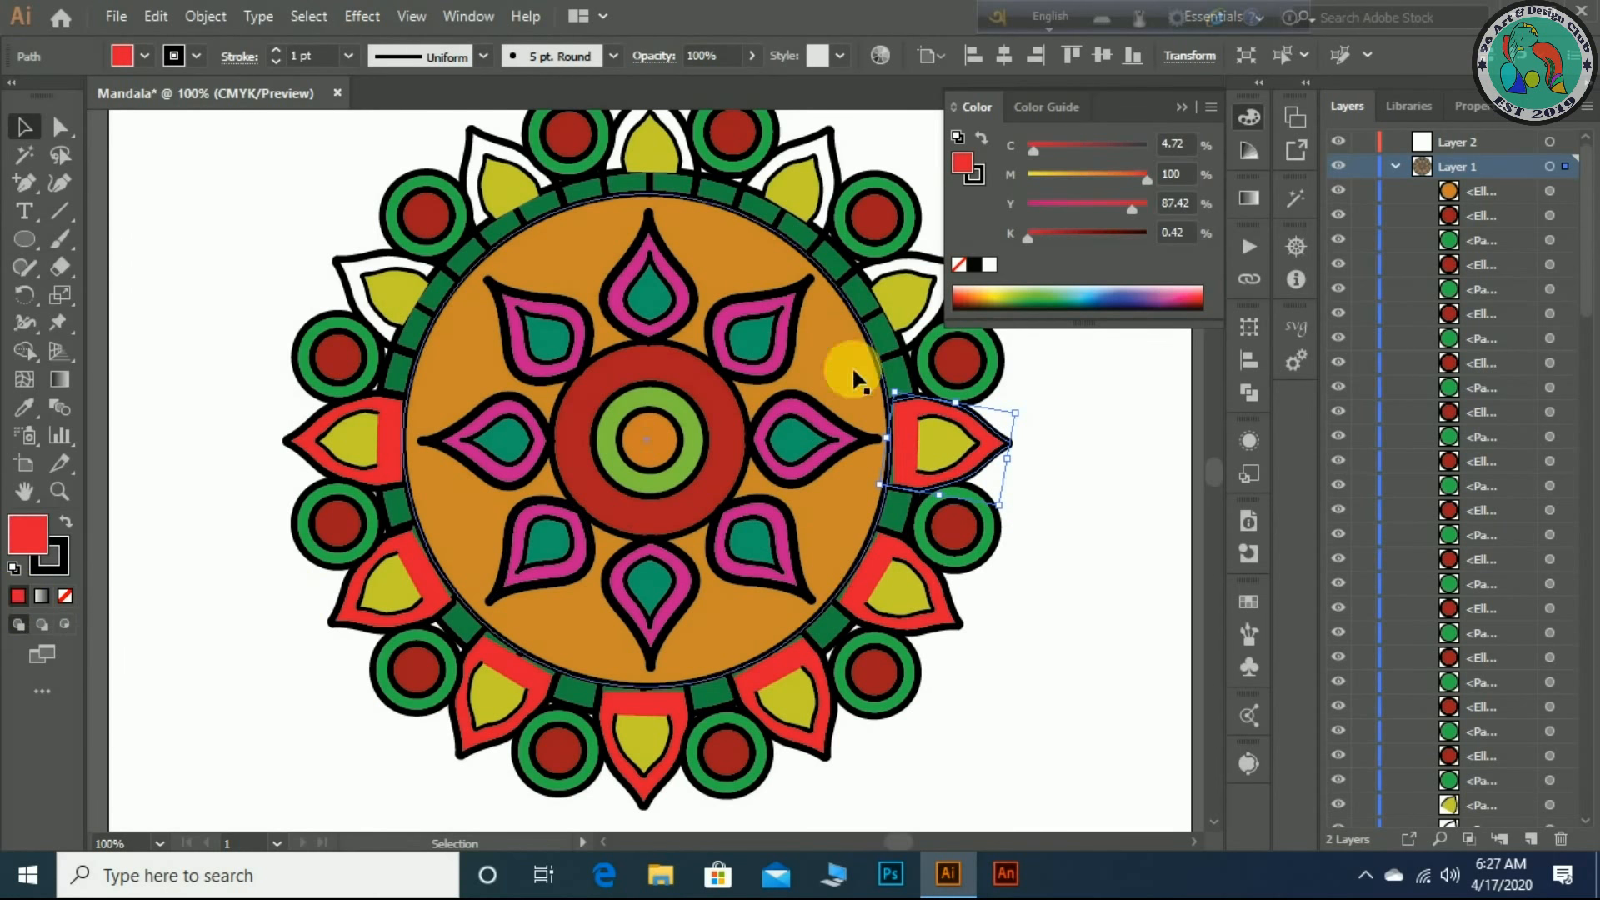
pyautogui.click(923, 333)
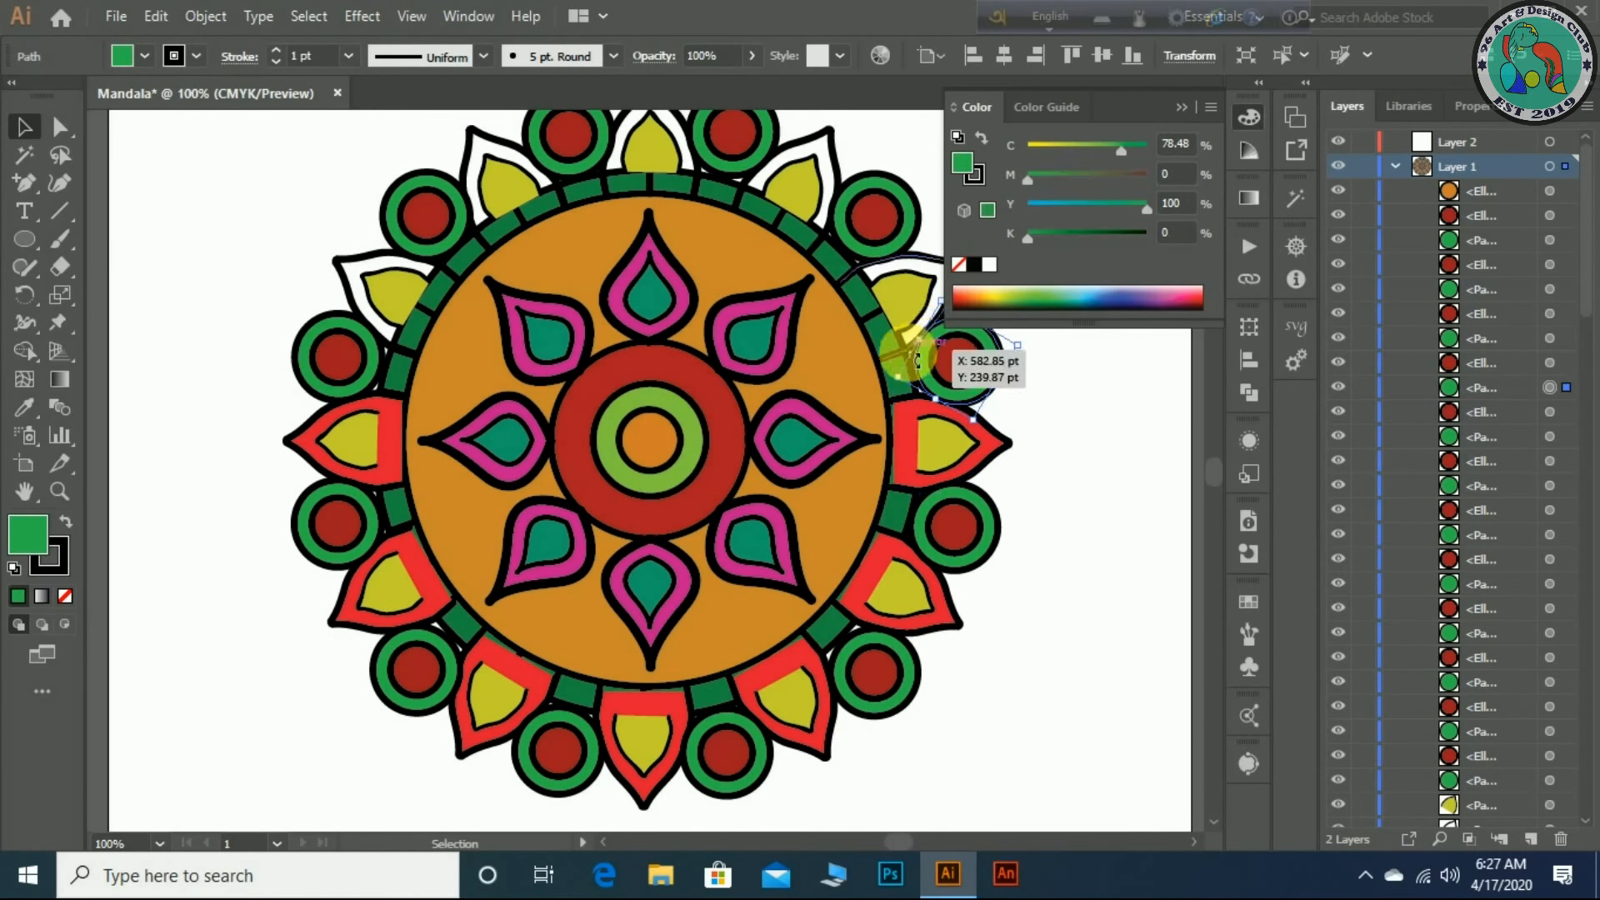
pyautogui.click(915, 265)
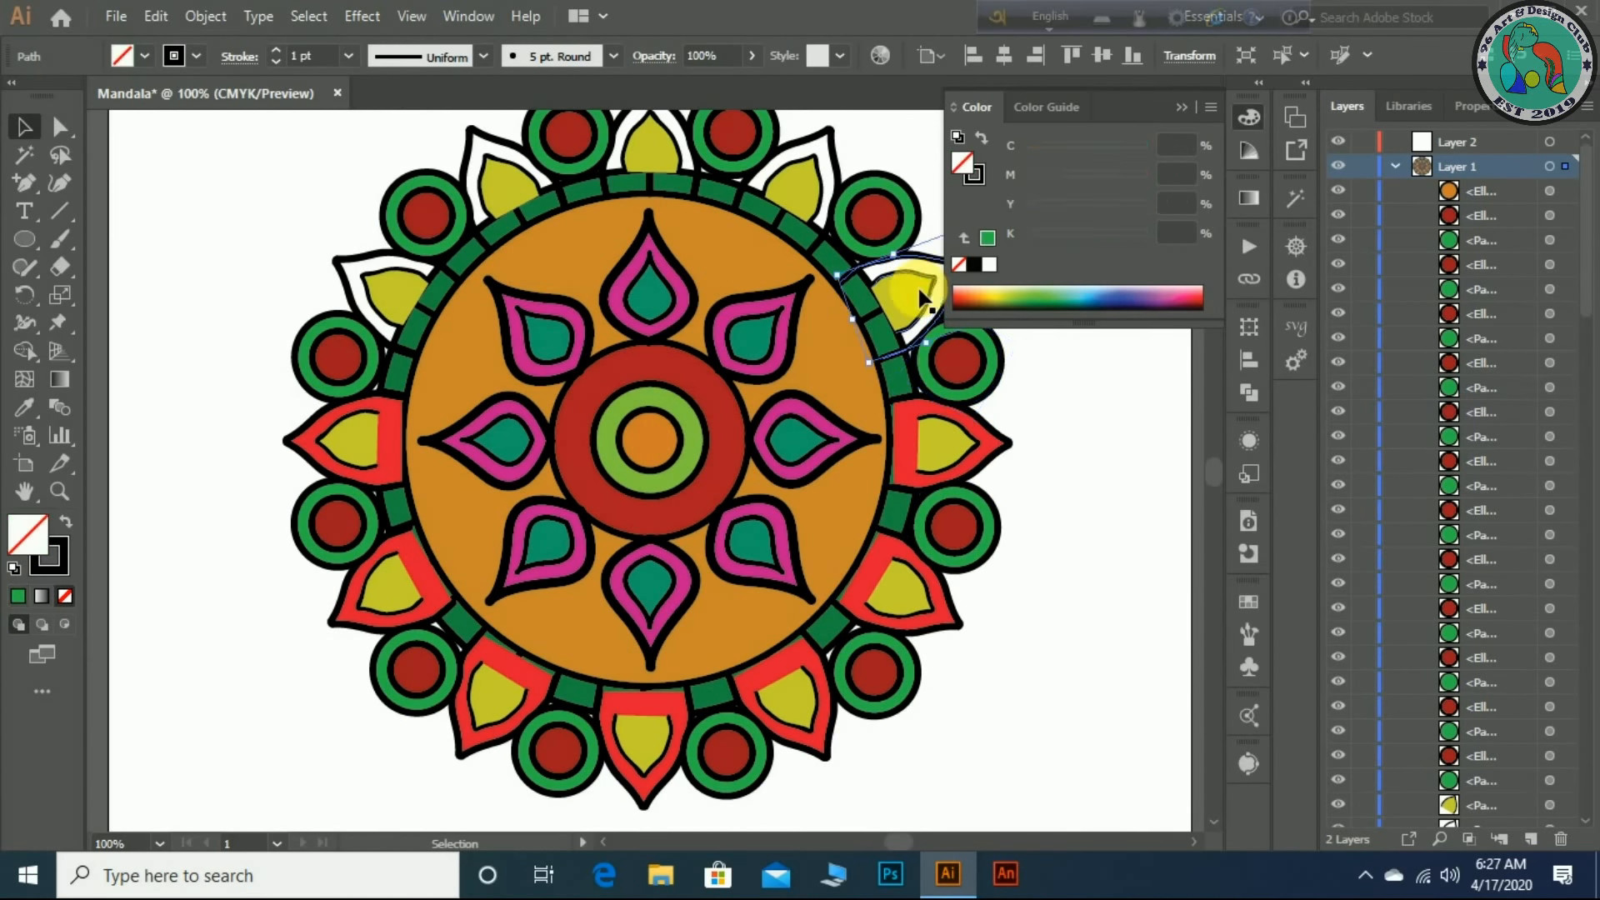
pyautogui.click(18, 597)
pyautogui.scroll(1, 1112, 612)
# - Fill the outer shapes of the top petal and the one just right of it with the far-right petal's bright red
pyautogui.click(986, 526)
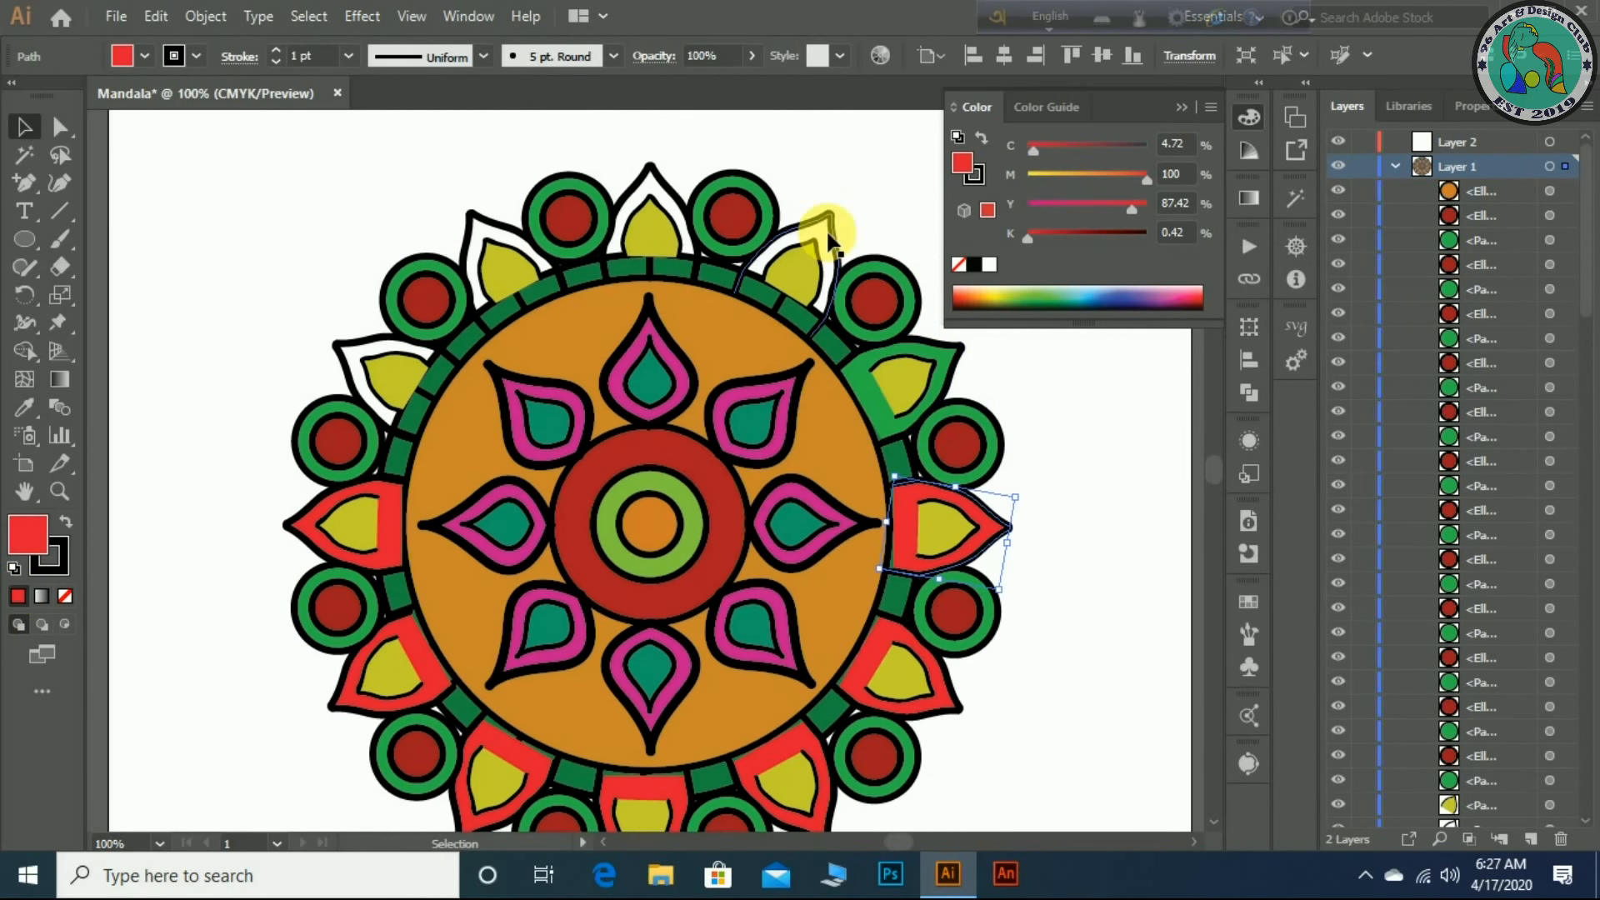
pyautogui.click(826, 227)
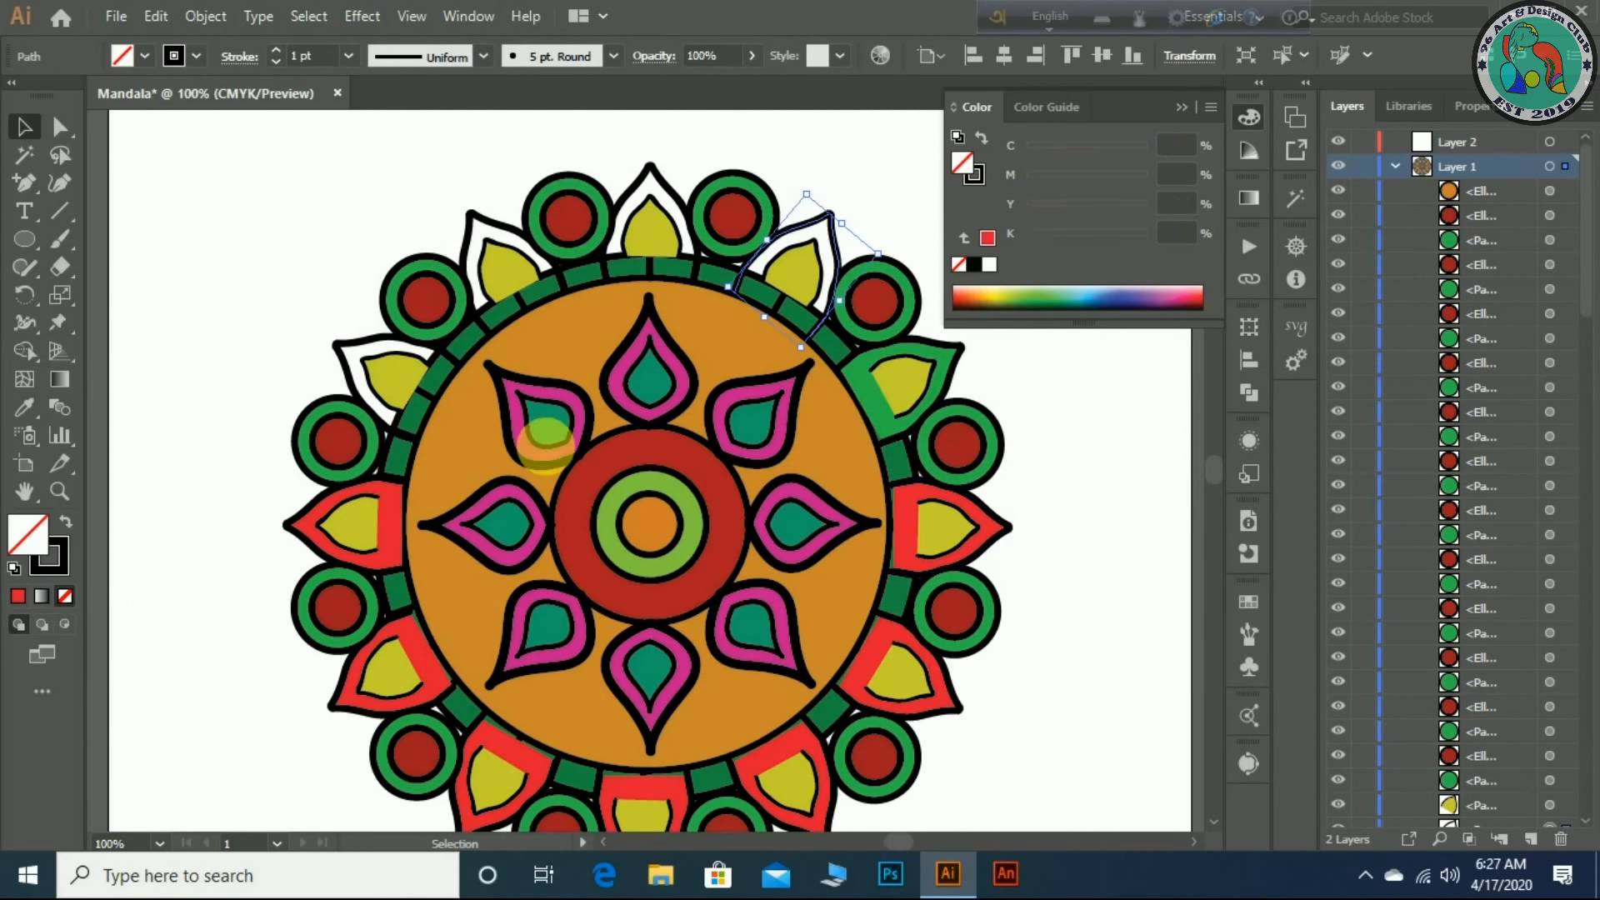
pyautogui.click(17, 597)
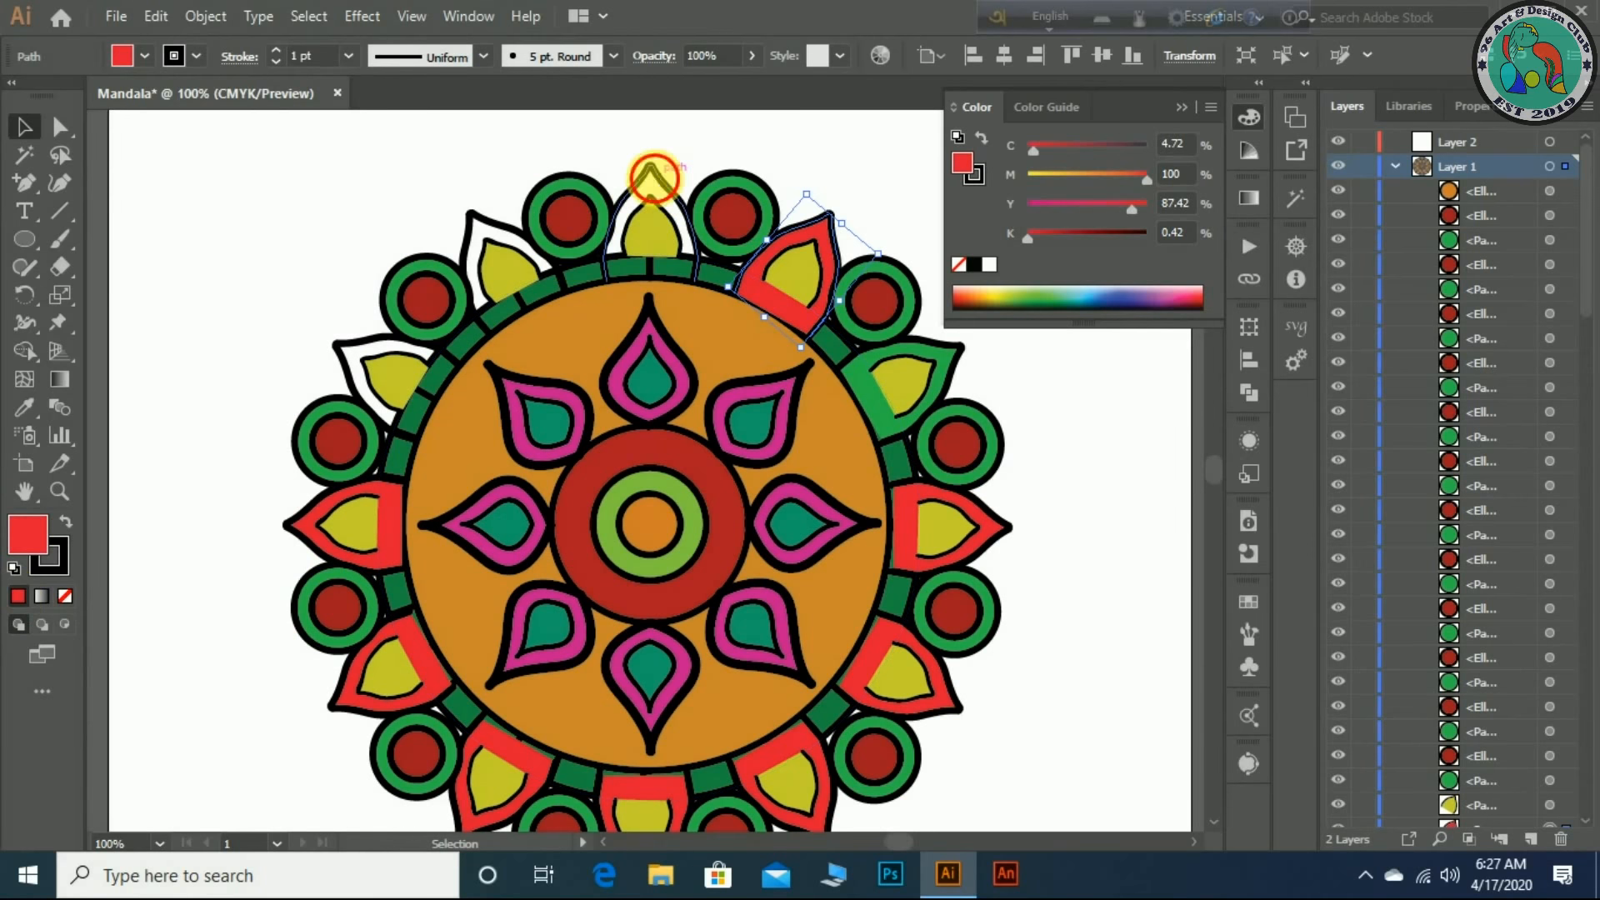
pyautogui.click(652, 178)
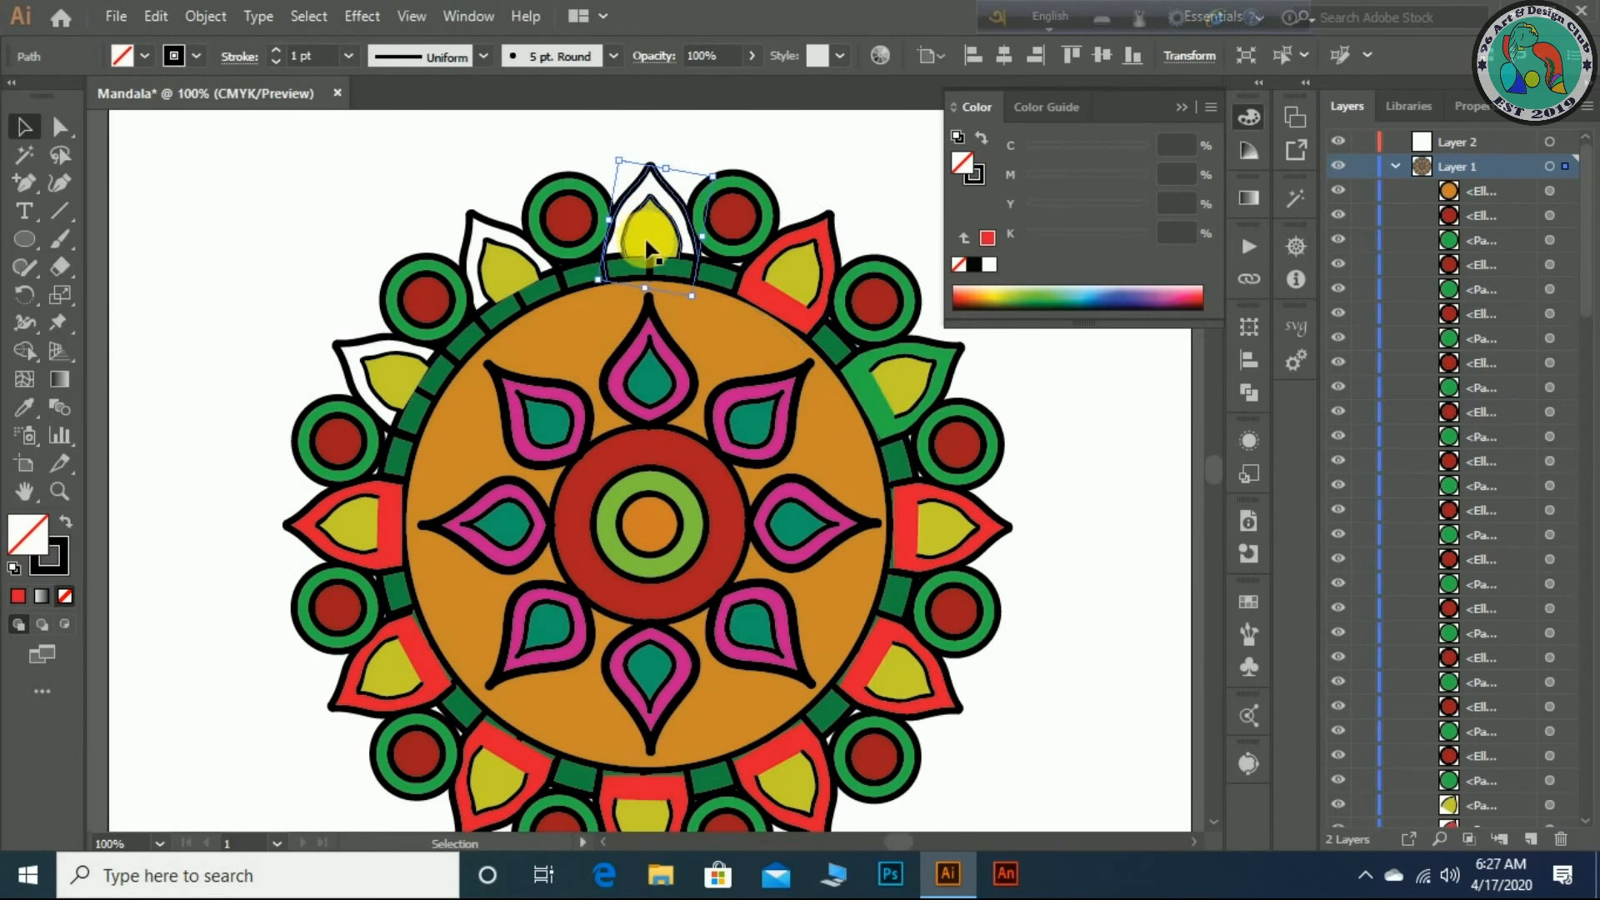
pyautogui.click(17, 596)
# - Fill the outer shapes of the two upper-left petals and the green petal at the upper right with the same bright red
pyautogui.click(475, 214)
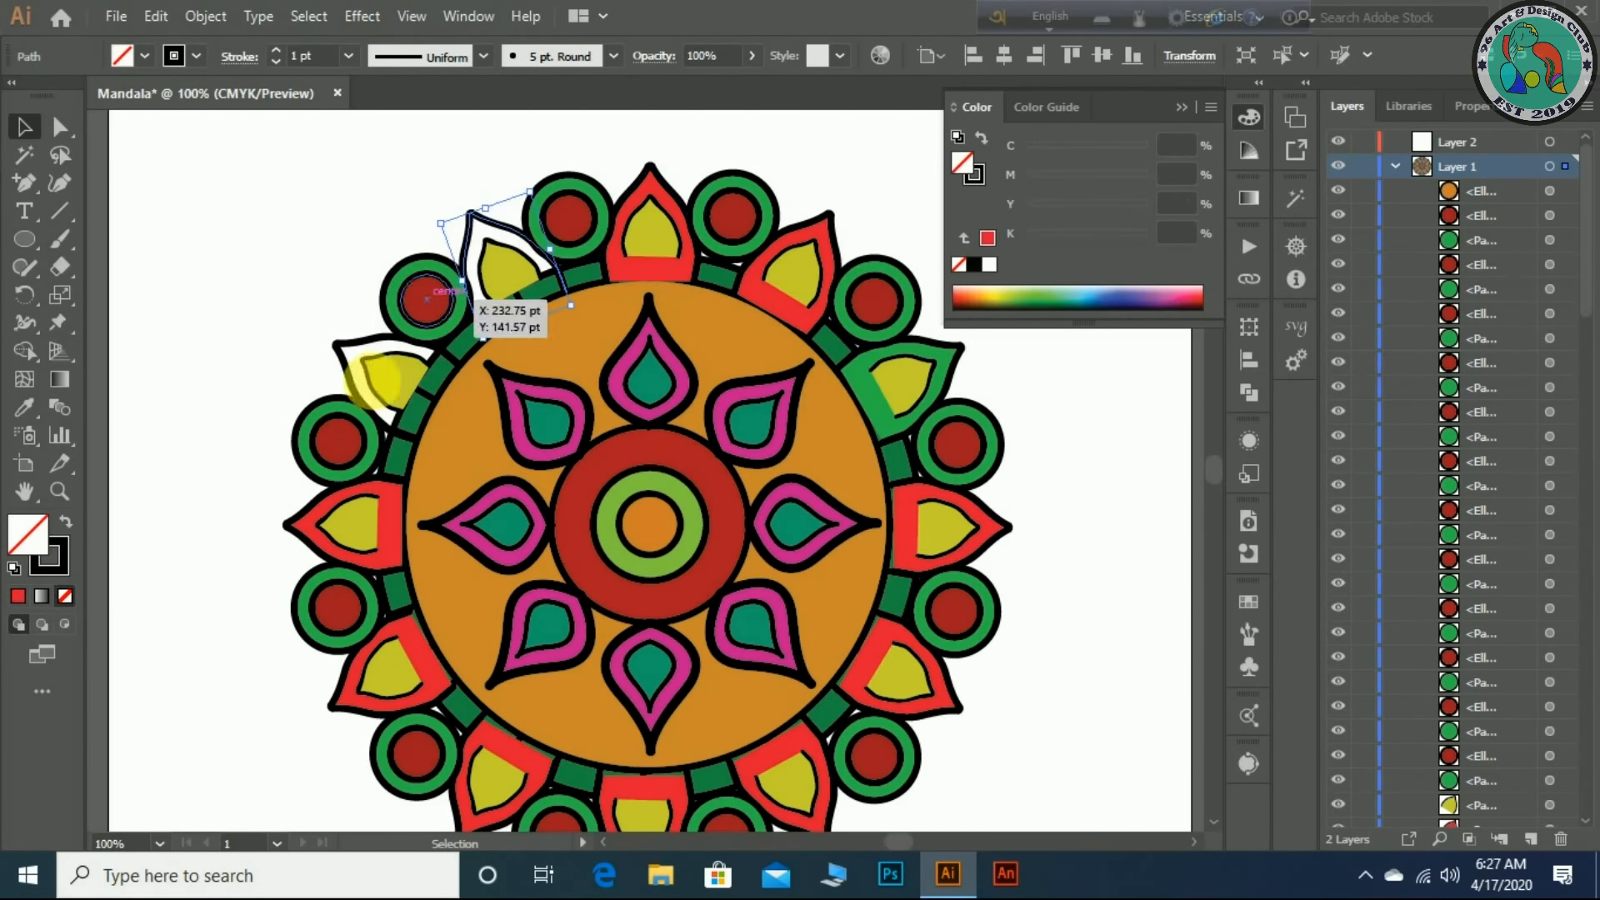
pyautogui.click(16, 597)
pyautogui.click(346, 355)
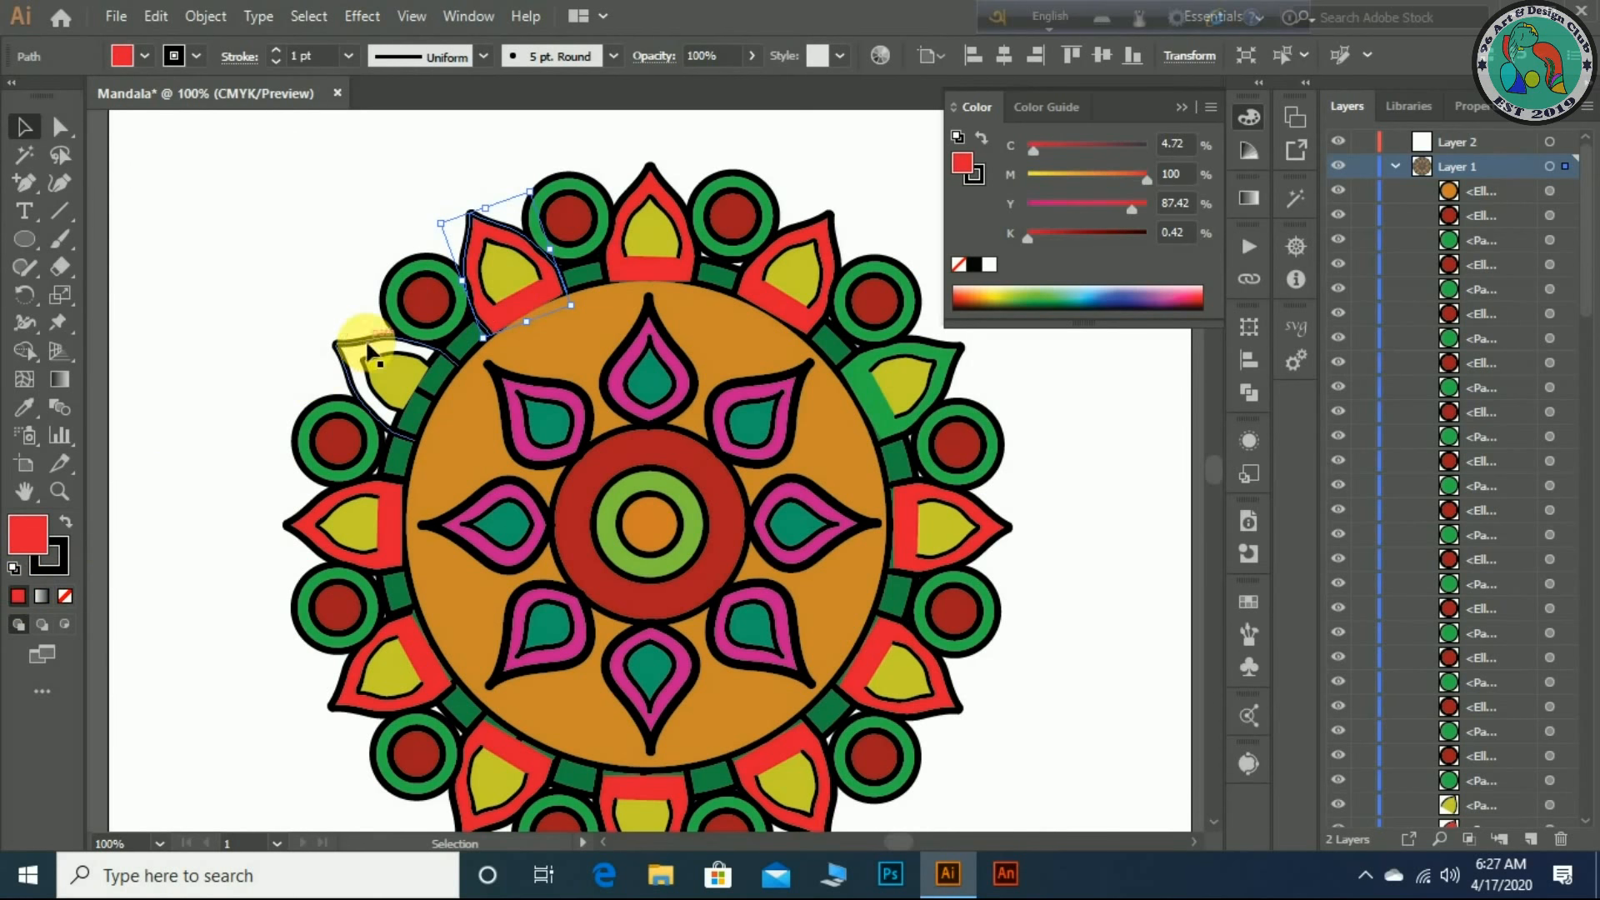
pyautogui.click(17, 597)
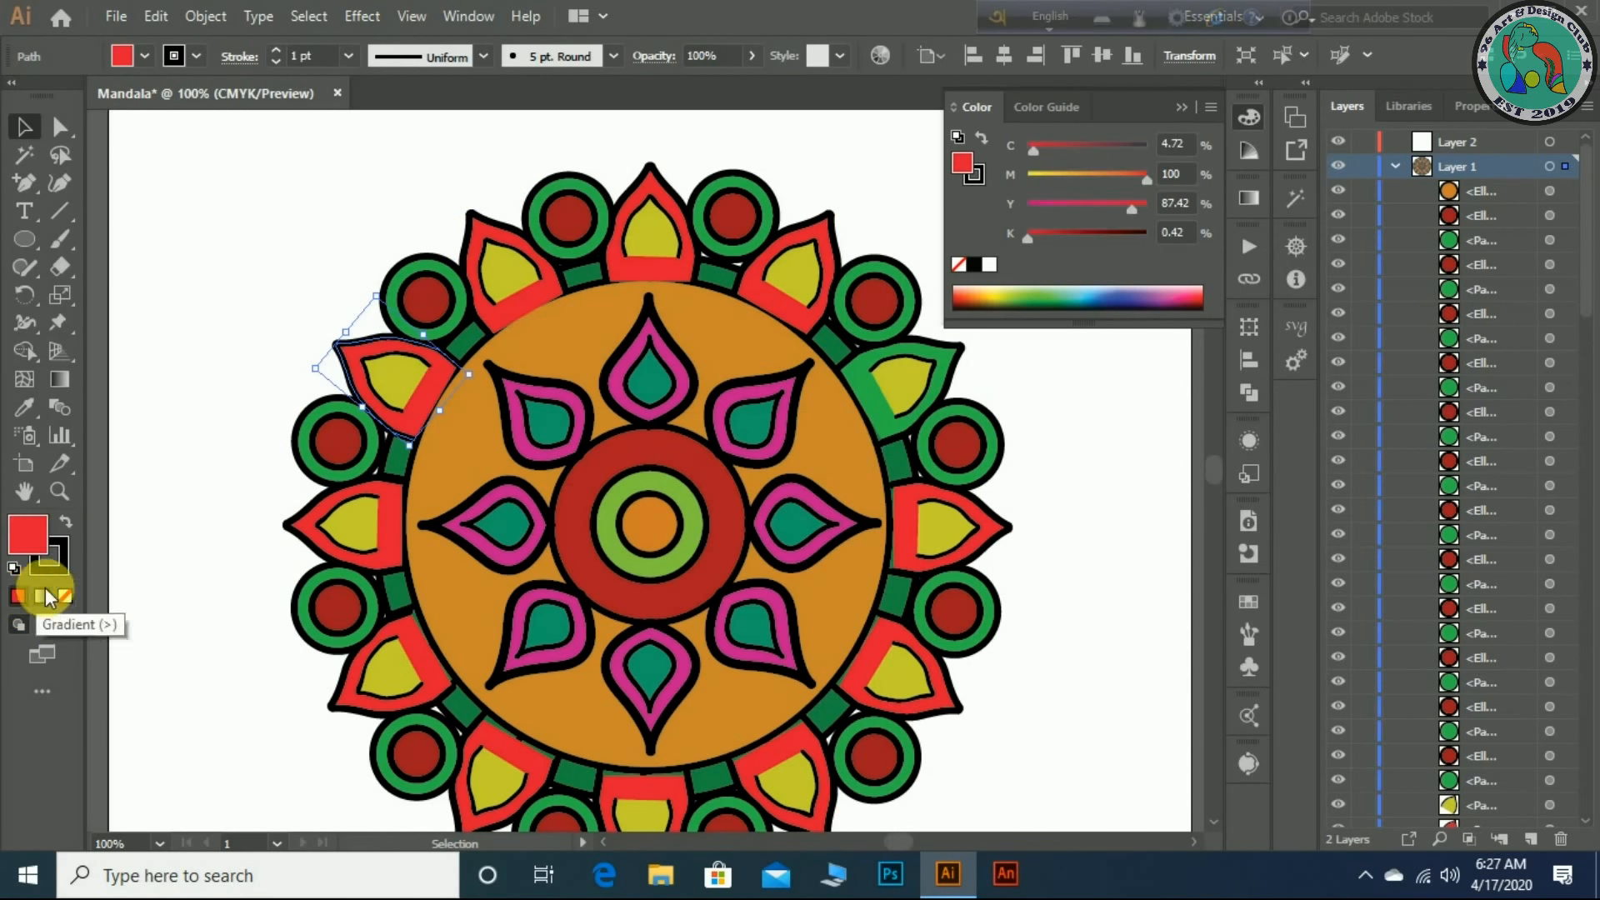
pyautogui.click(929, 378)
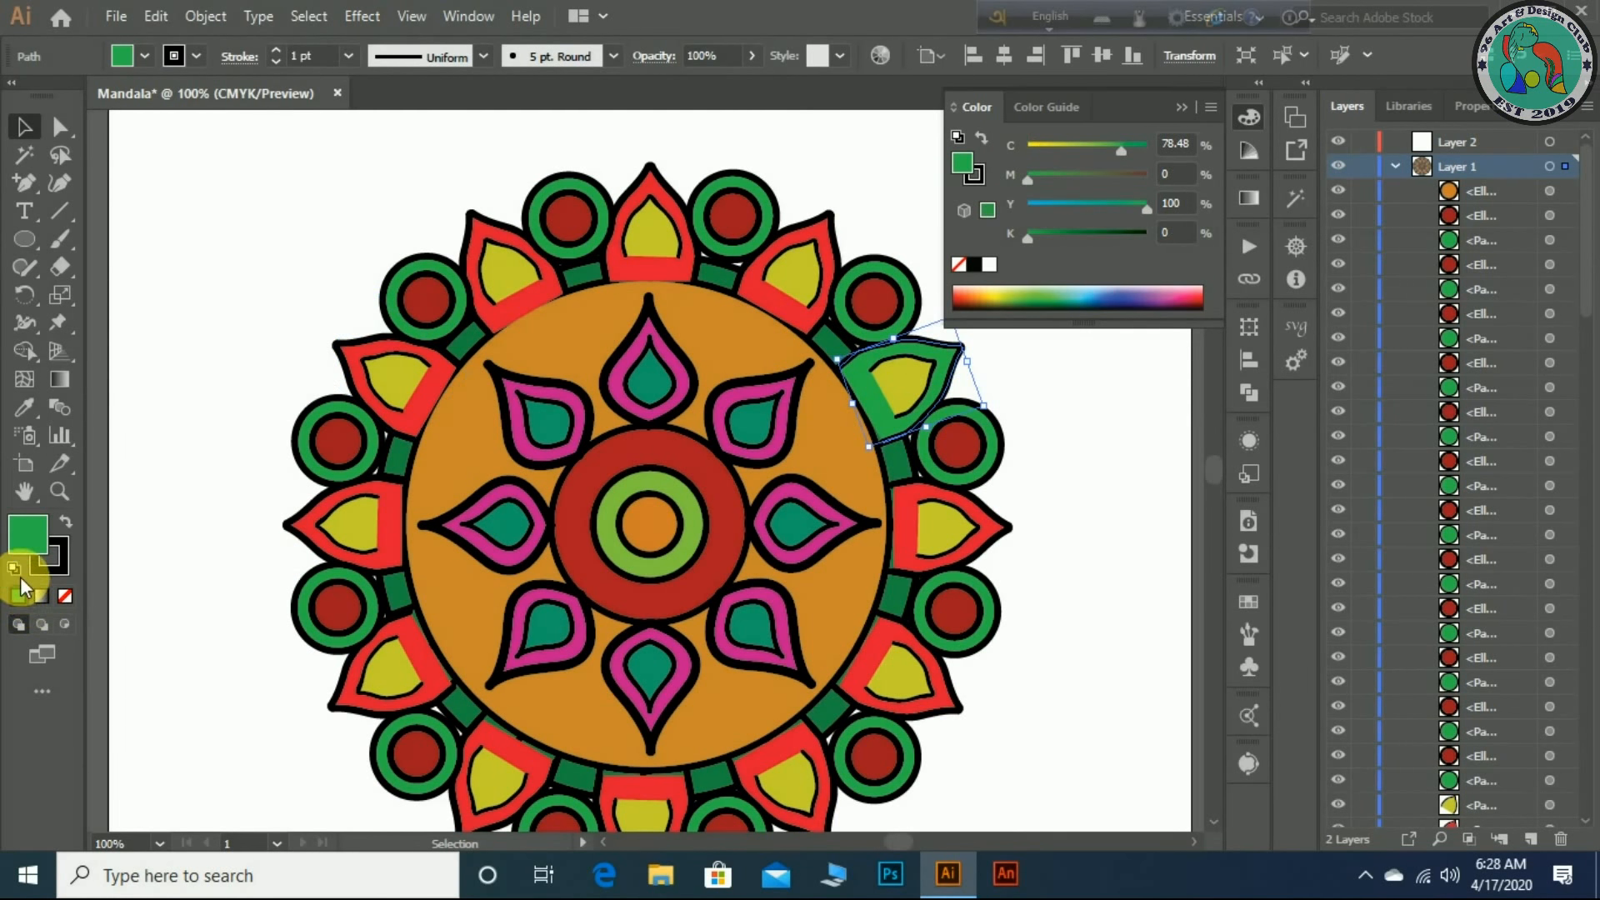
pyautogui.click(886, 654)
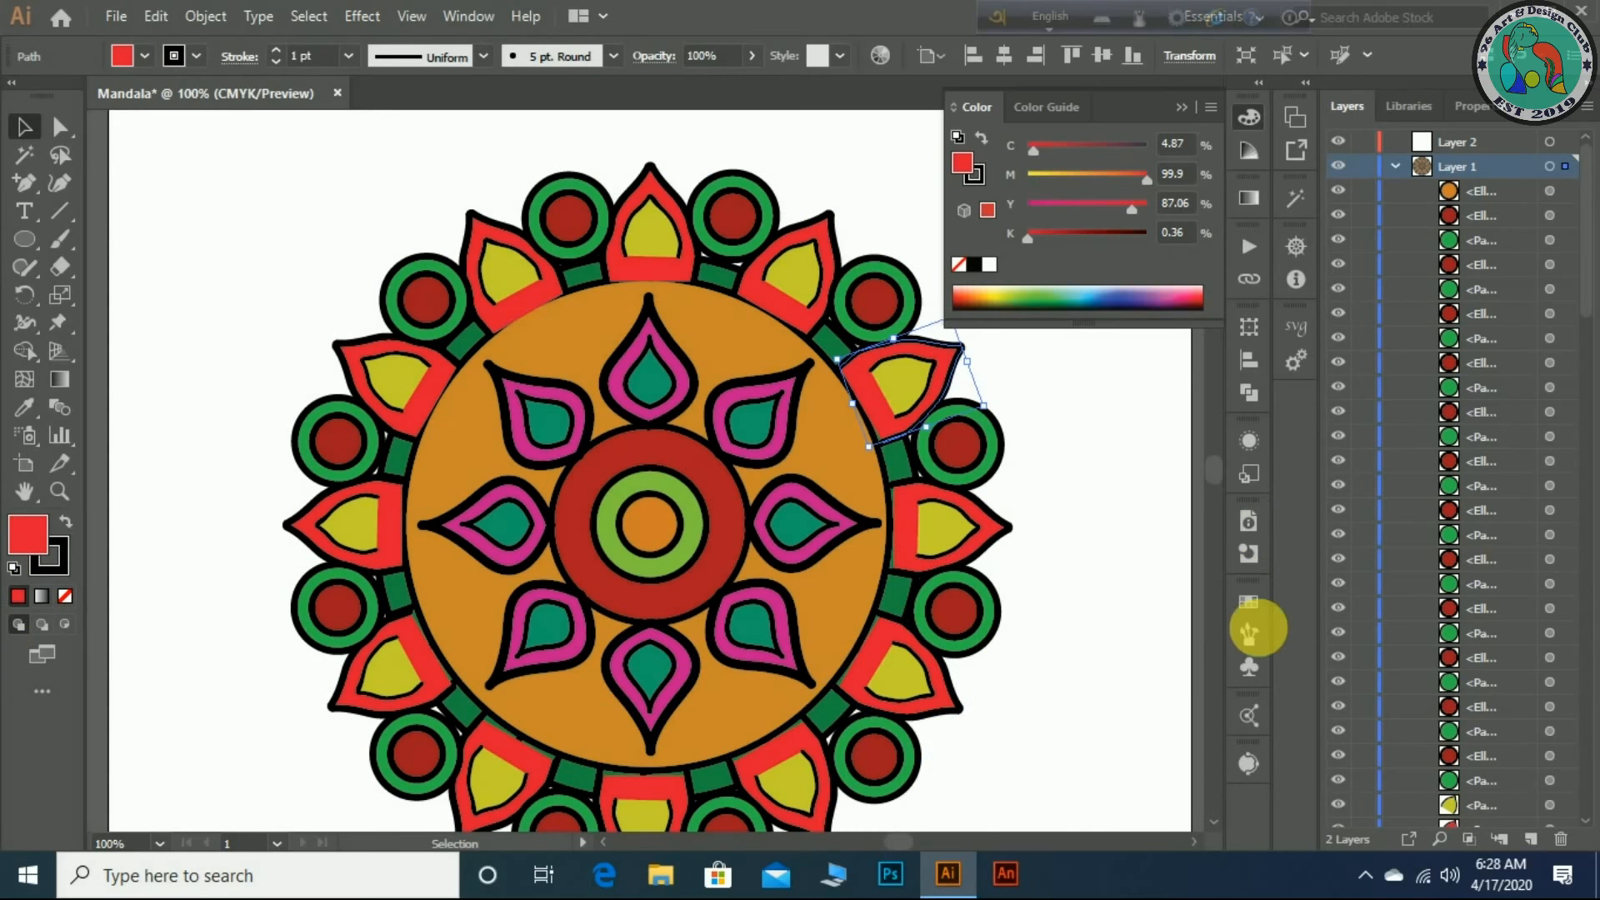
# - Create a new layer directly above Layer 1
pyautogui.scroll(-9, 1433, 613)
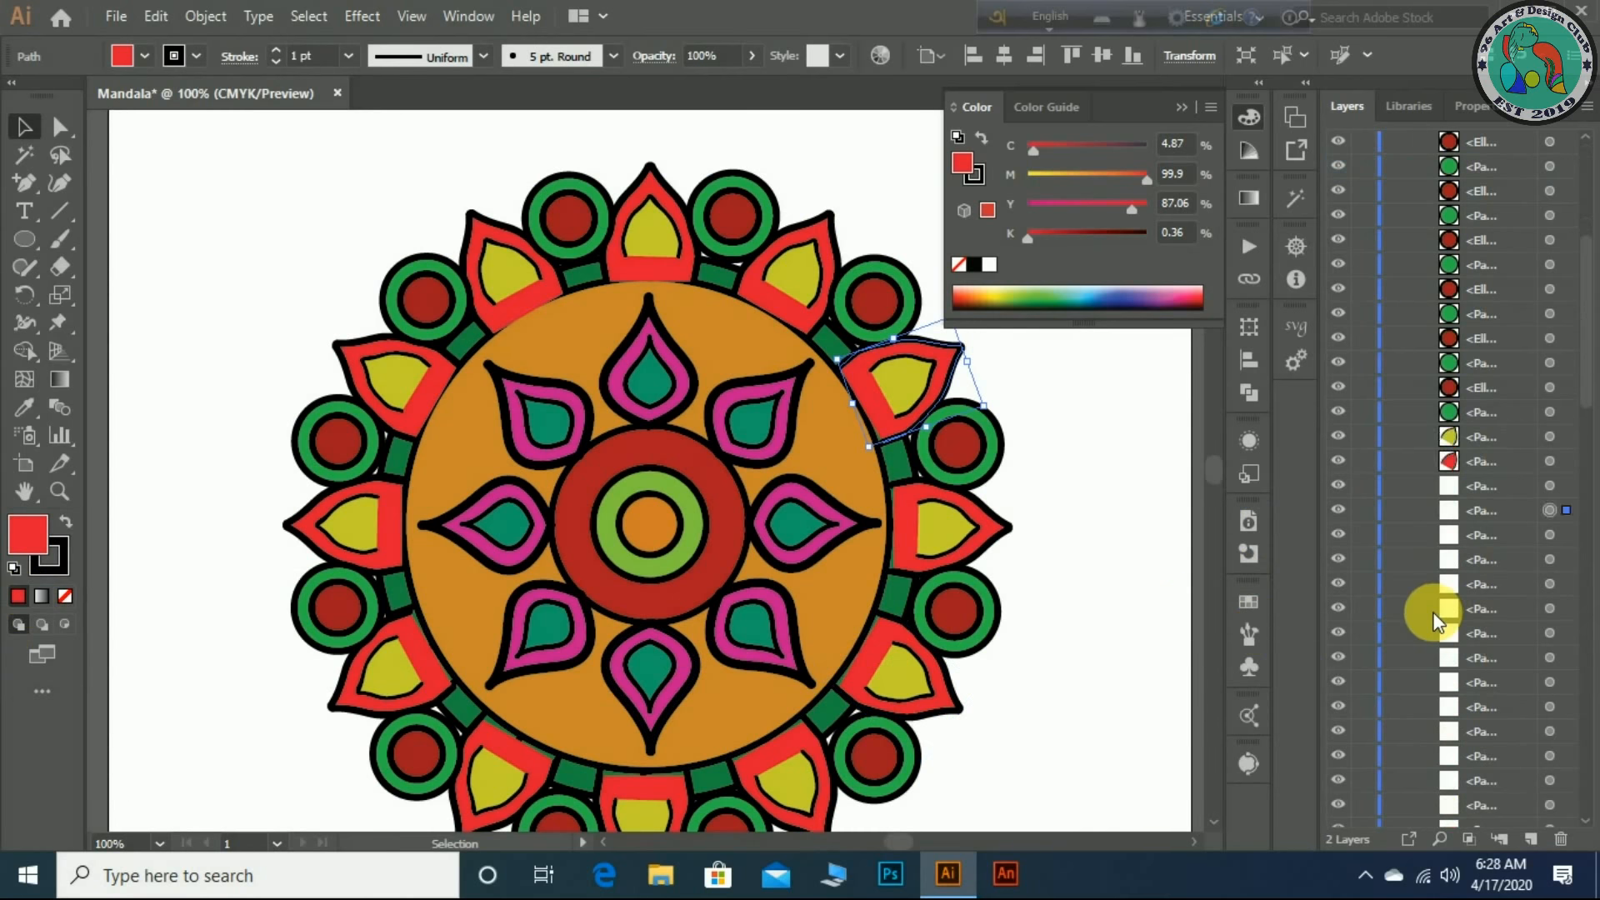
pyautogui.scroll(-8, 1433, 614)
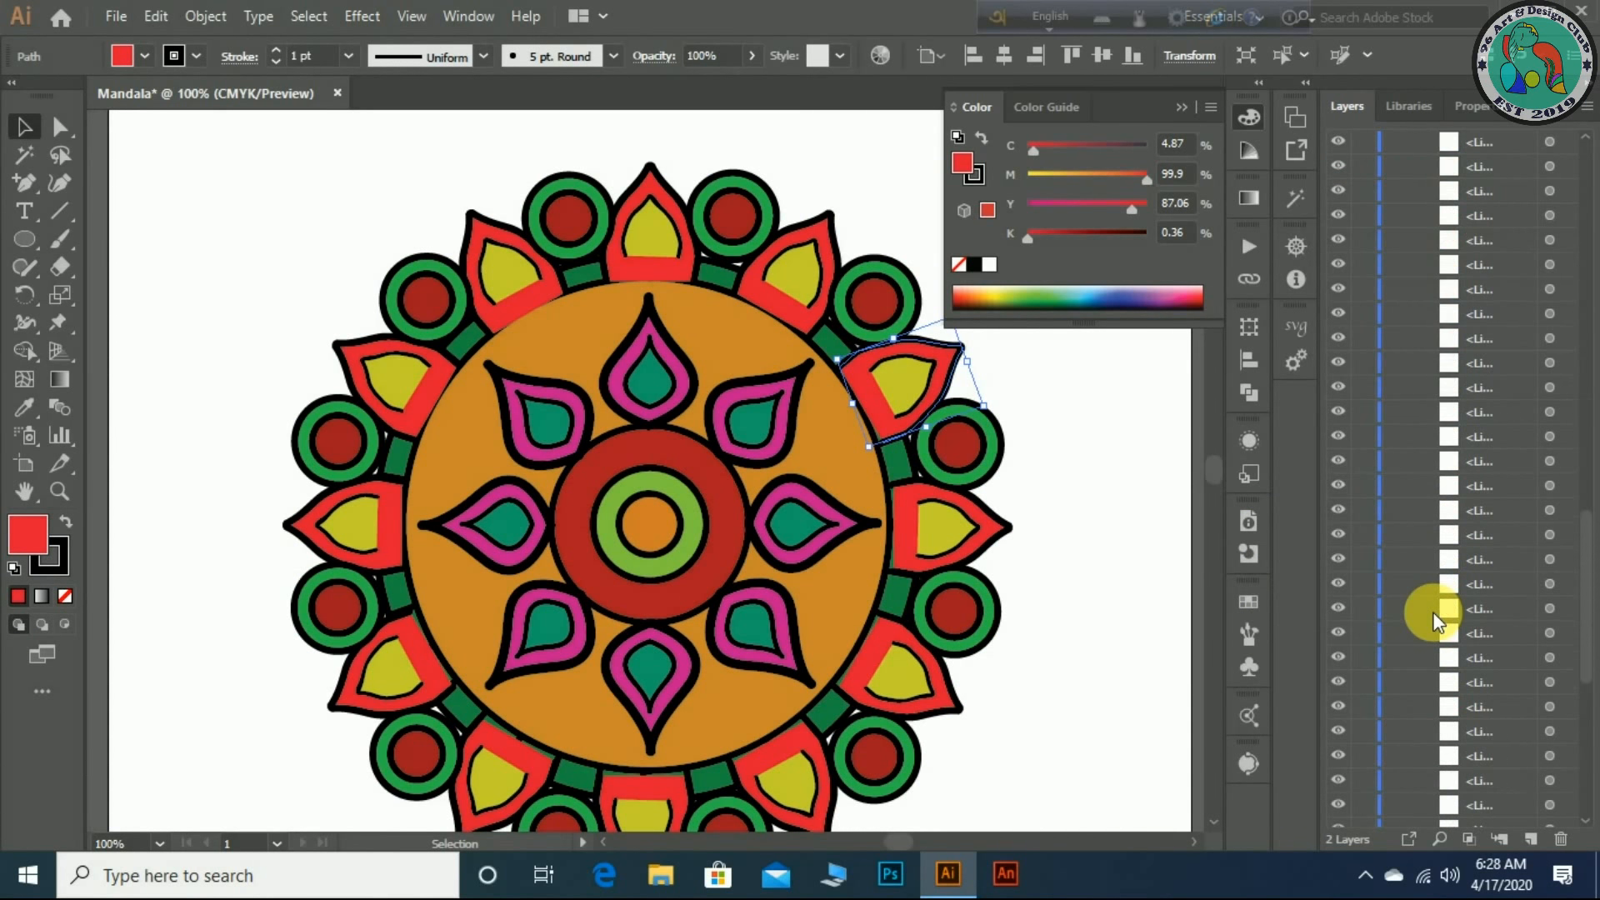
pyautogui.click(1530, 838)
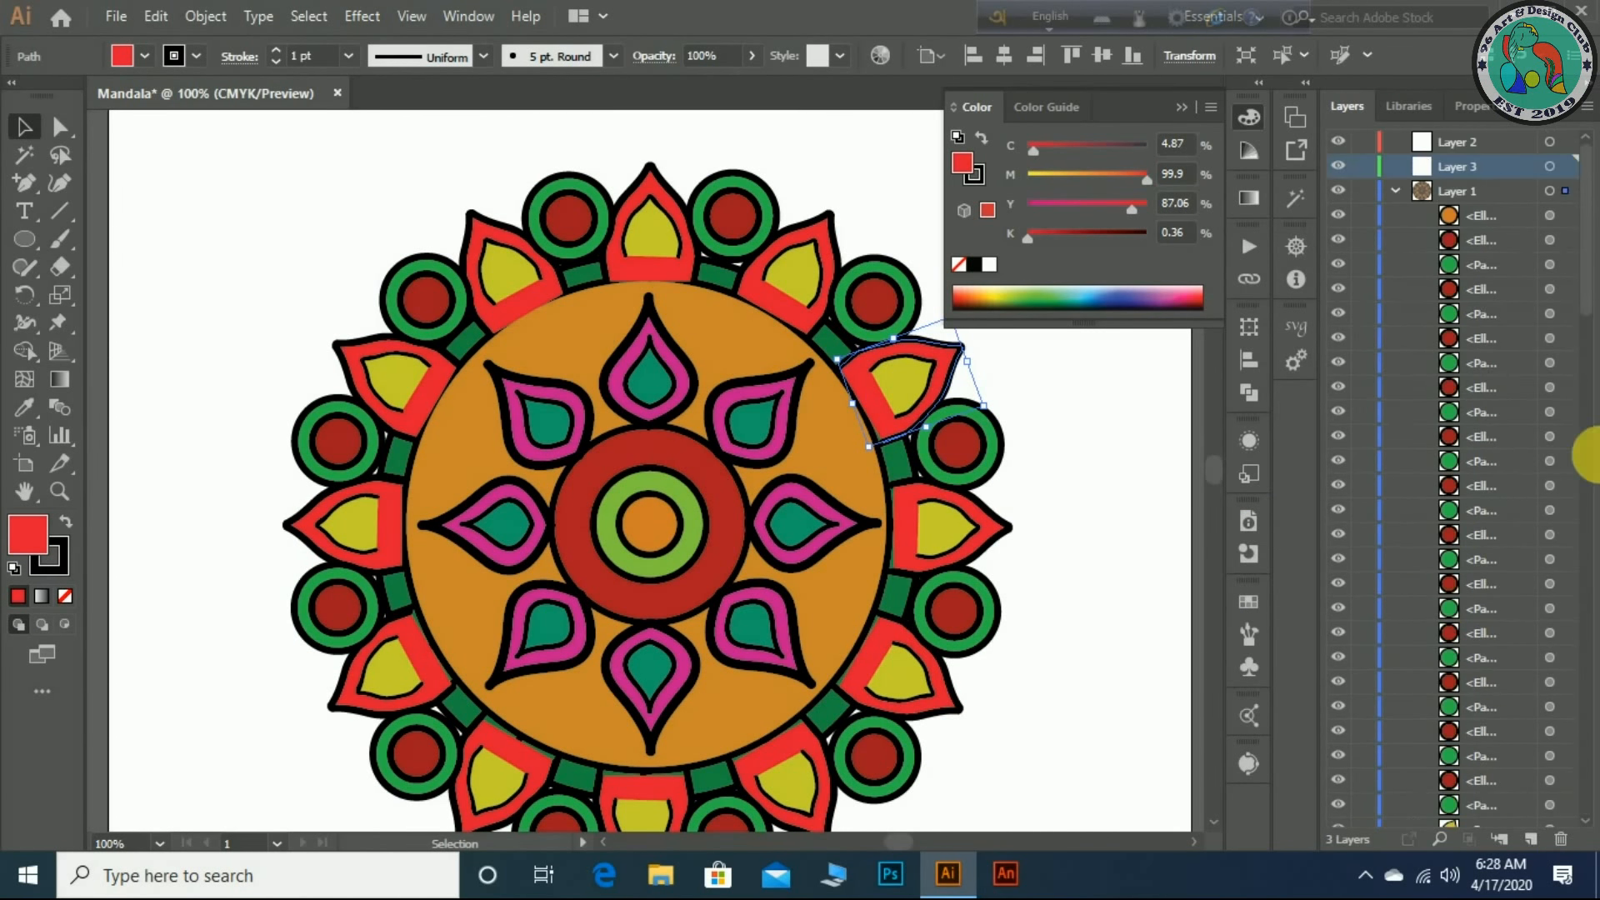
# - Move all red and yellow paths of the outer petal ring from Layer 1 into the new Layer 3
pyautogui.moveTo(1584, 241); pyautogui.dragTo(1584, 500)
pyautogui.click(1500, 675)
pyautogui.keyDown('shift'); pyautogui.click(1503, 651); pyautogui.keyUp('shift')
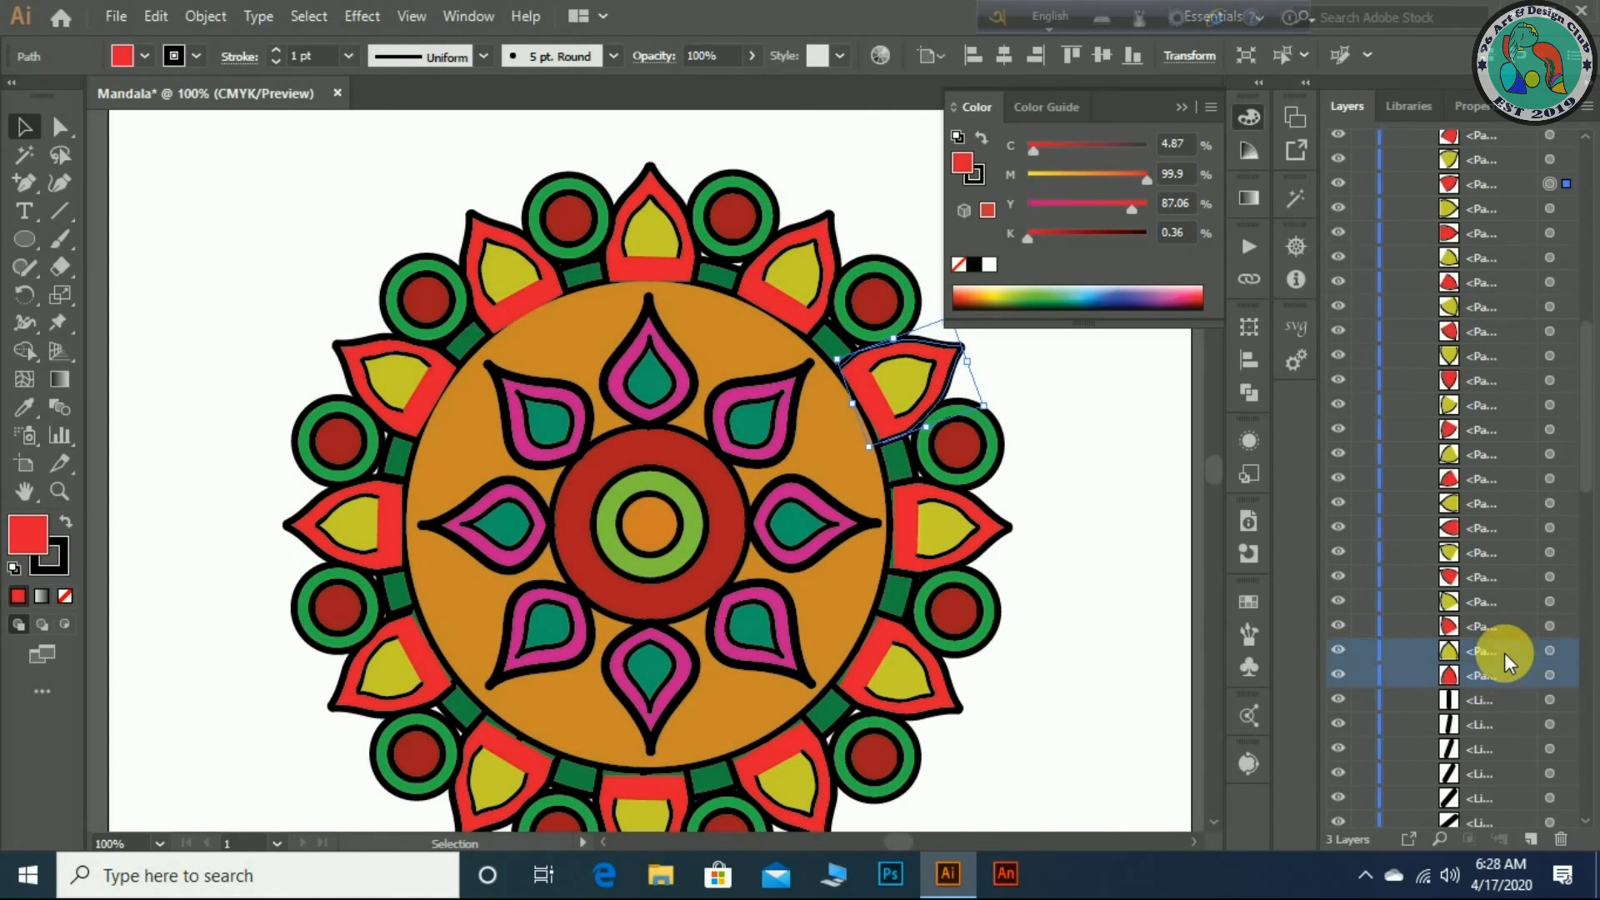
pyautogui.keyDown('shift'); pyautogui.click(1512, 626); pyautogui.keyUp('shift')
pyautogui.keyDown('shift'); pyautogui.click(1516, 601); pyautogui.keyUp('shift')
pyautogui.keyDown('shift'); pyautogui.click(1518, 576); pyautogui.keyUp('shift')
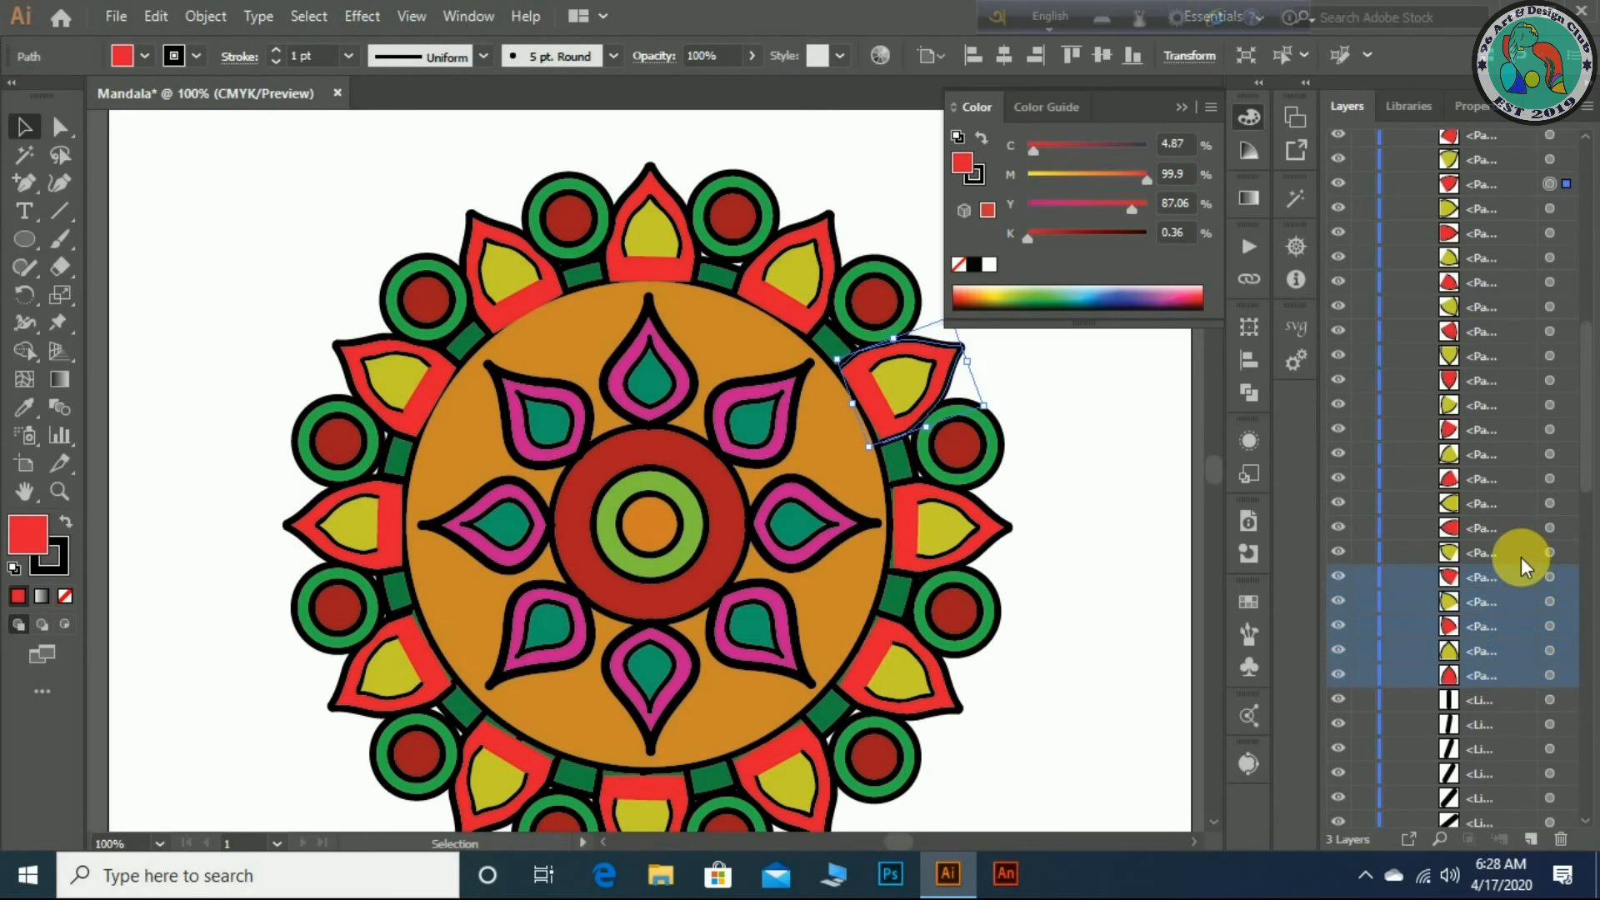
pyautogui.keyDown('shift'); pyautogui.click(1522, 553); pyautogui.keyUp('shift')
pyautogui.keyDown('shift'); pyautogui.click(1523, 527); pyautogui.keyUp('shift')
pyautogui.keyDown('shift'); pyautogui.click(1524, 500); pyautogui.keyUp('shift')
pyautogui.keyDown('shift'); pyautogui.click(1523, 480); pyautogui.keyUp('shift')
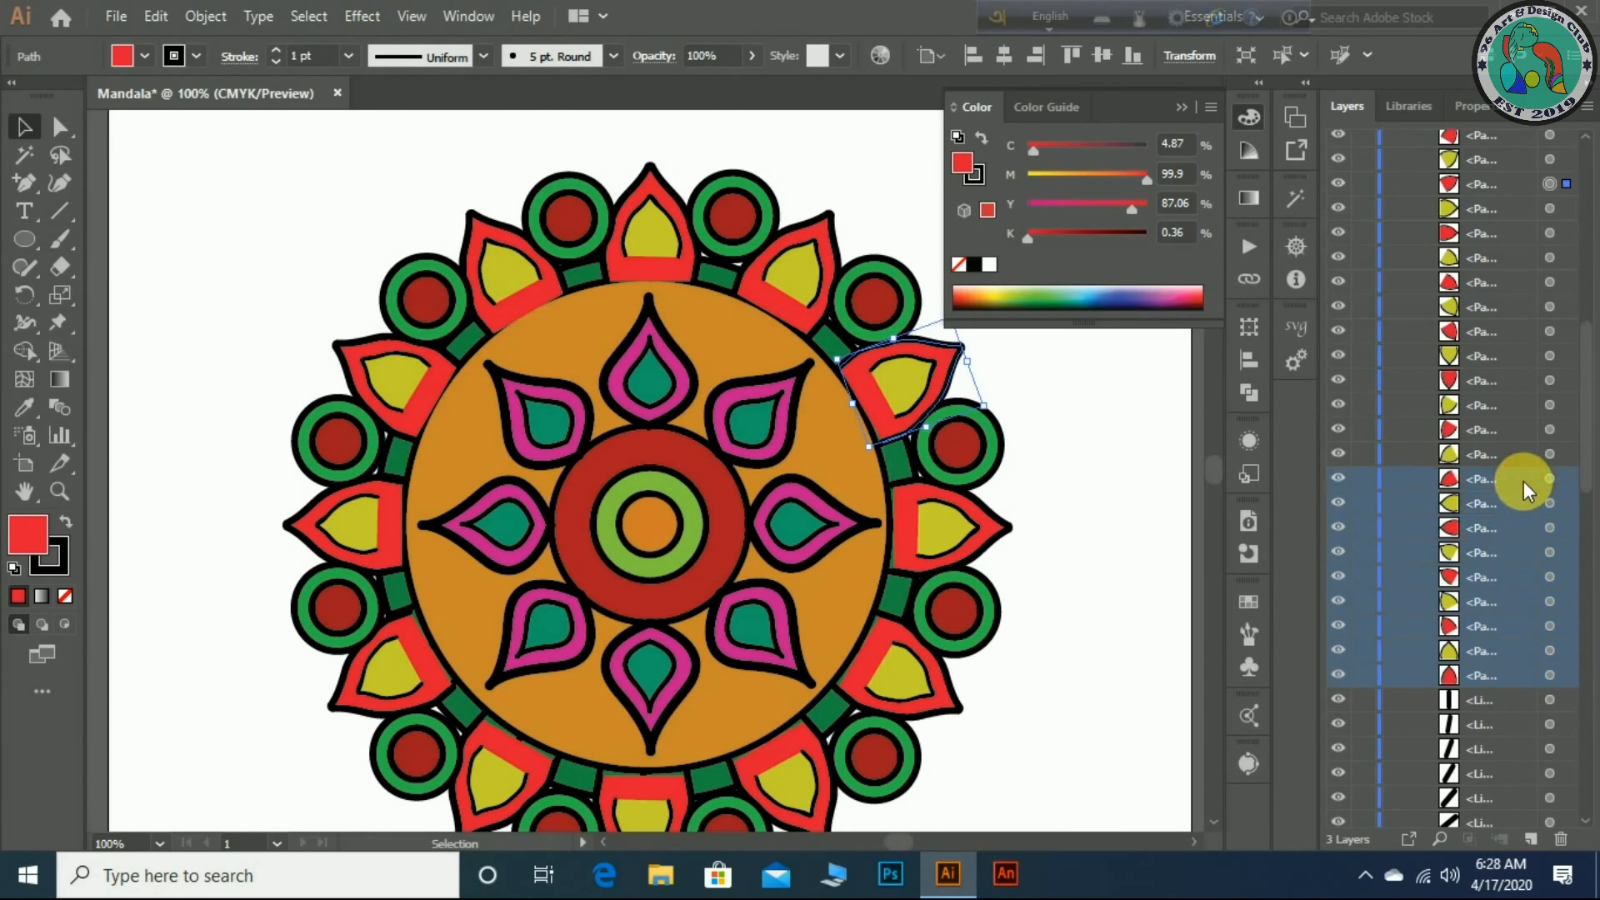
pyautogui.keyDown('shift'); pyautogui.click(1523, 454); pyautogui.keyUp('shift')
pyautogui.keyDown('shift'); pyautogui.click(1527, 430); pyautogui.keyUp('shift')
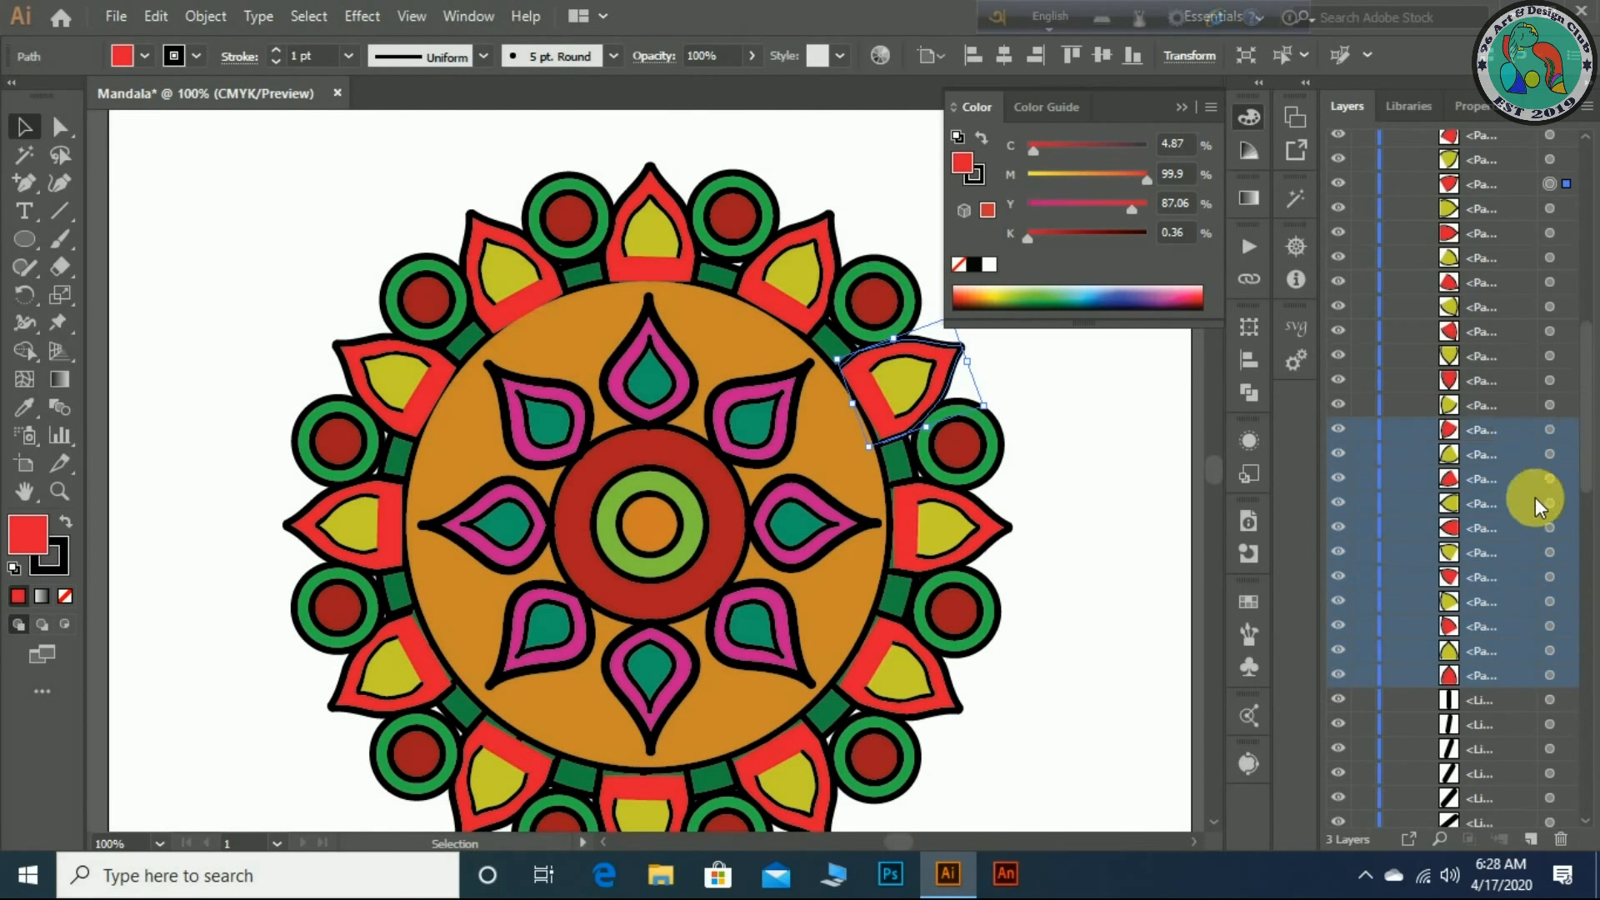
pyautogui.keyDown('shift'); pyautogui.click(1510, 405); pyautogui.keyUp('shift')
pyautogui.keyDown('shift'); pyautogui.click(1513, 385); pyautogui.keyUp('shift')
pyautogui.keyDown('shift'); pyautogui.click(1513, 354); pyautogui.keyUp('shift')
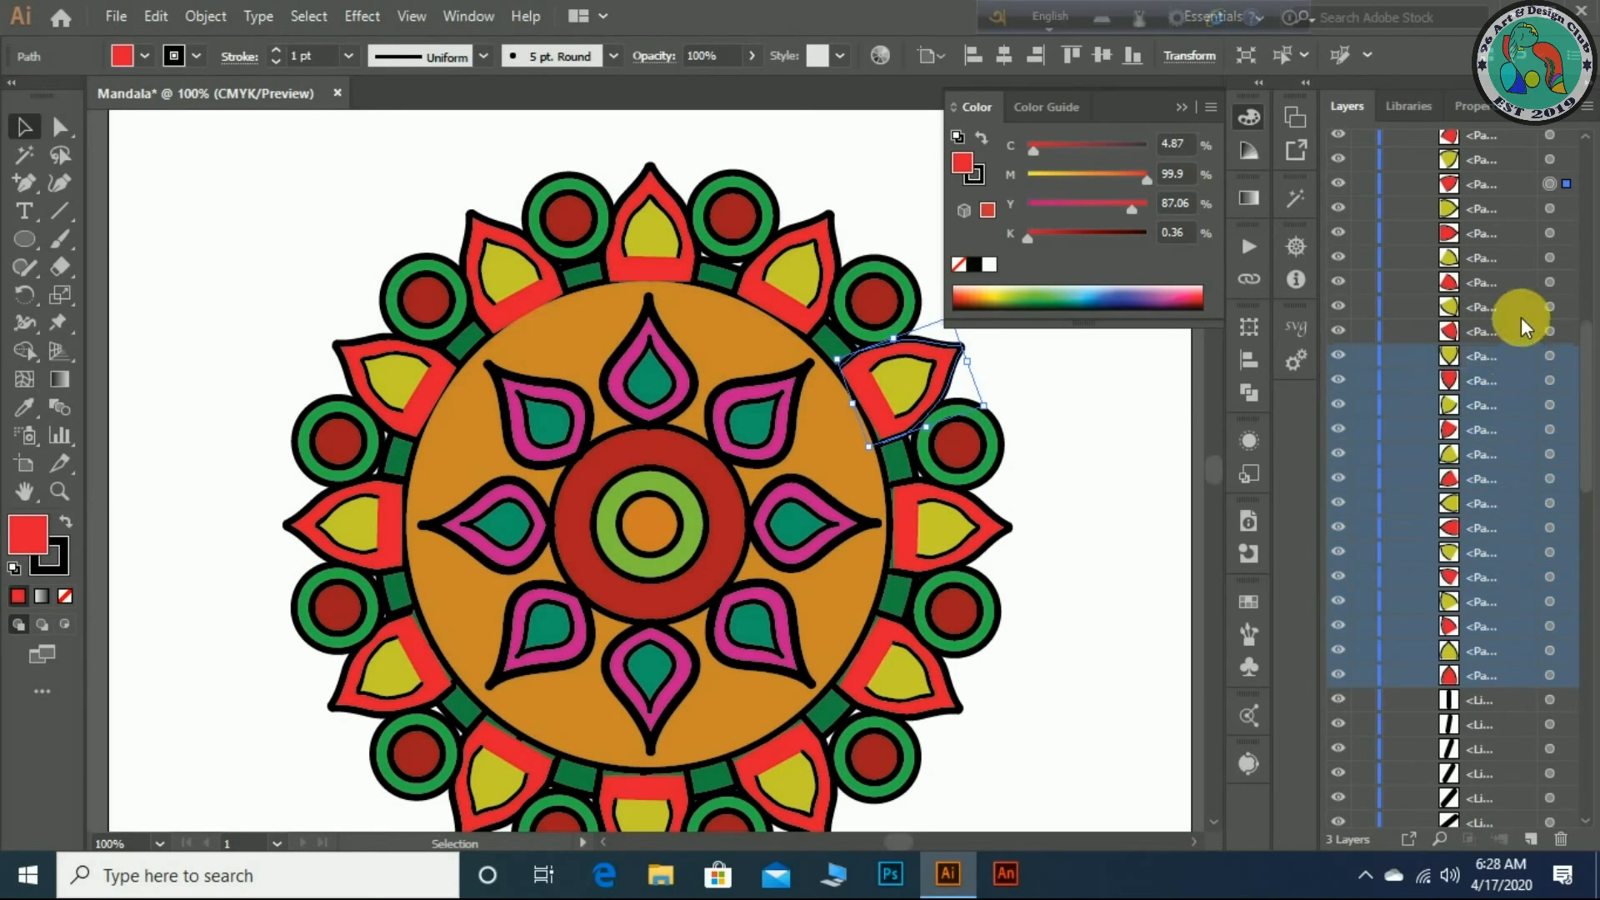
pyautogui.keyDown('shift'); pyautogui.click(1522, 329); pyautogui.keyUp('shift')
pyautogui.keyDown('shift'); pyautogui.click(1522, 305); pyautogui.keyUp('shift')
pyautogui.keyDown('shift'); pyautogui.click(1522, 282); pyautogui.keyUp('shift')
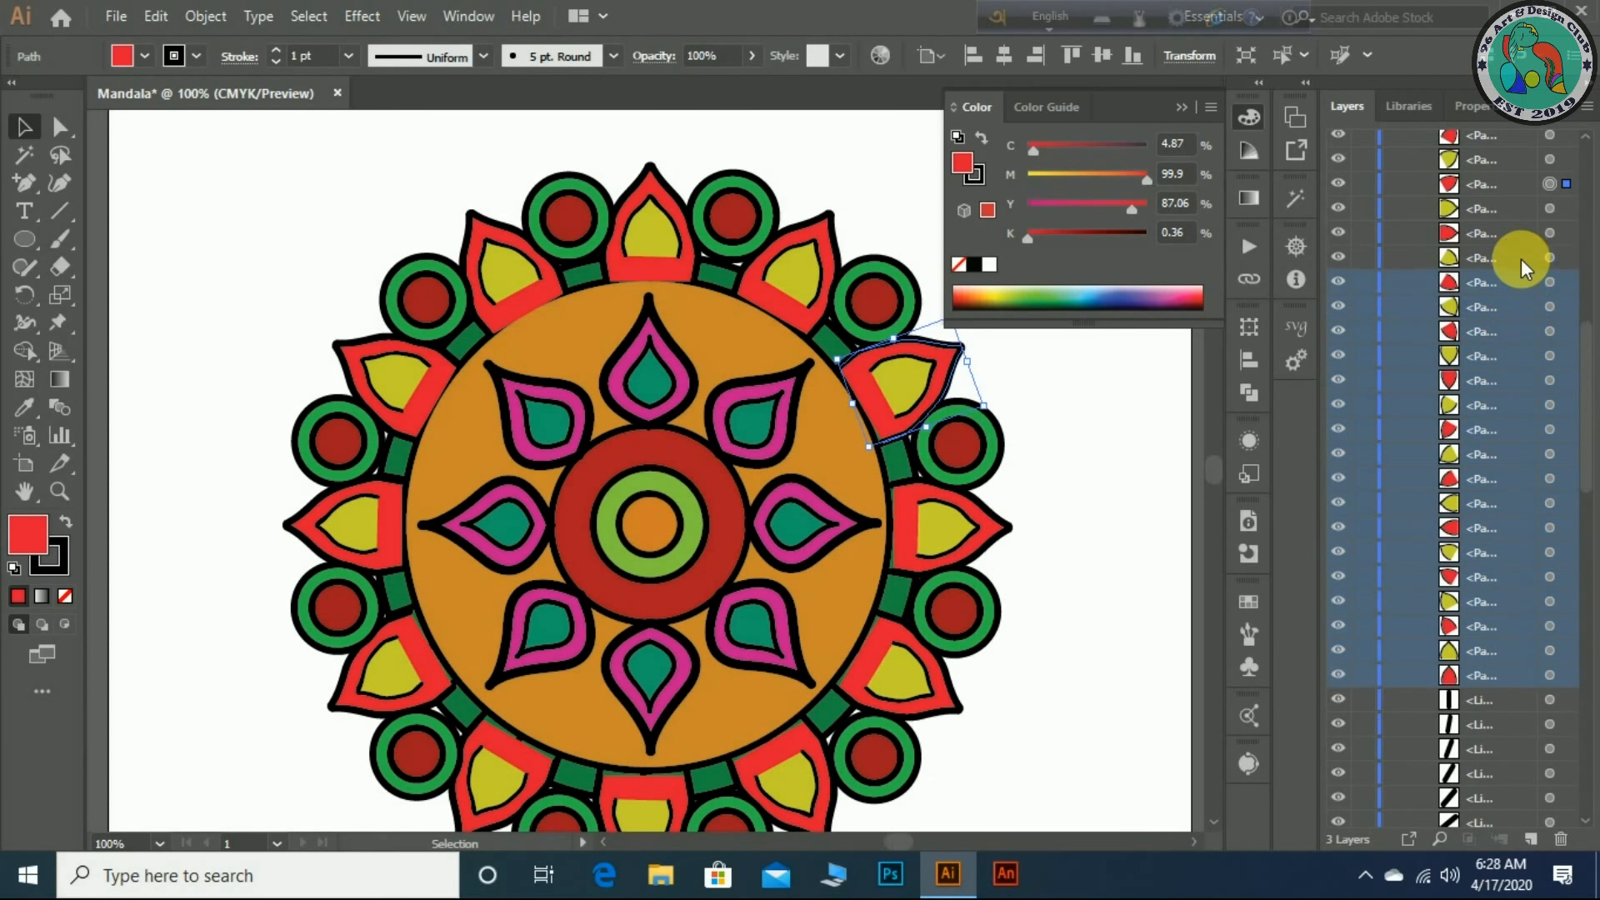
pyautogui.keyDown('shift'); pyautogui.click(1522, 258); pyautogui.keyUp('shift')
pyautogui.keyDown('shift'); pyautogui.click(1521, 237); pyautogui.keyUp('shift')
pyautogui.keyDown('shift'); pyautogui.click(1520, 209); pyautogui.keyUp('shift')
pyautogui.scroll(1, 1520, 209)
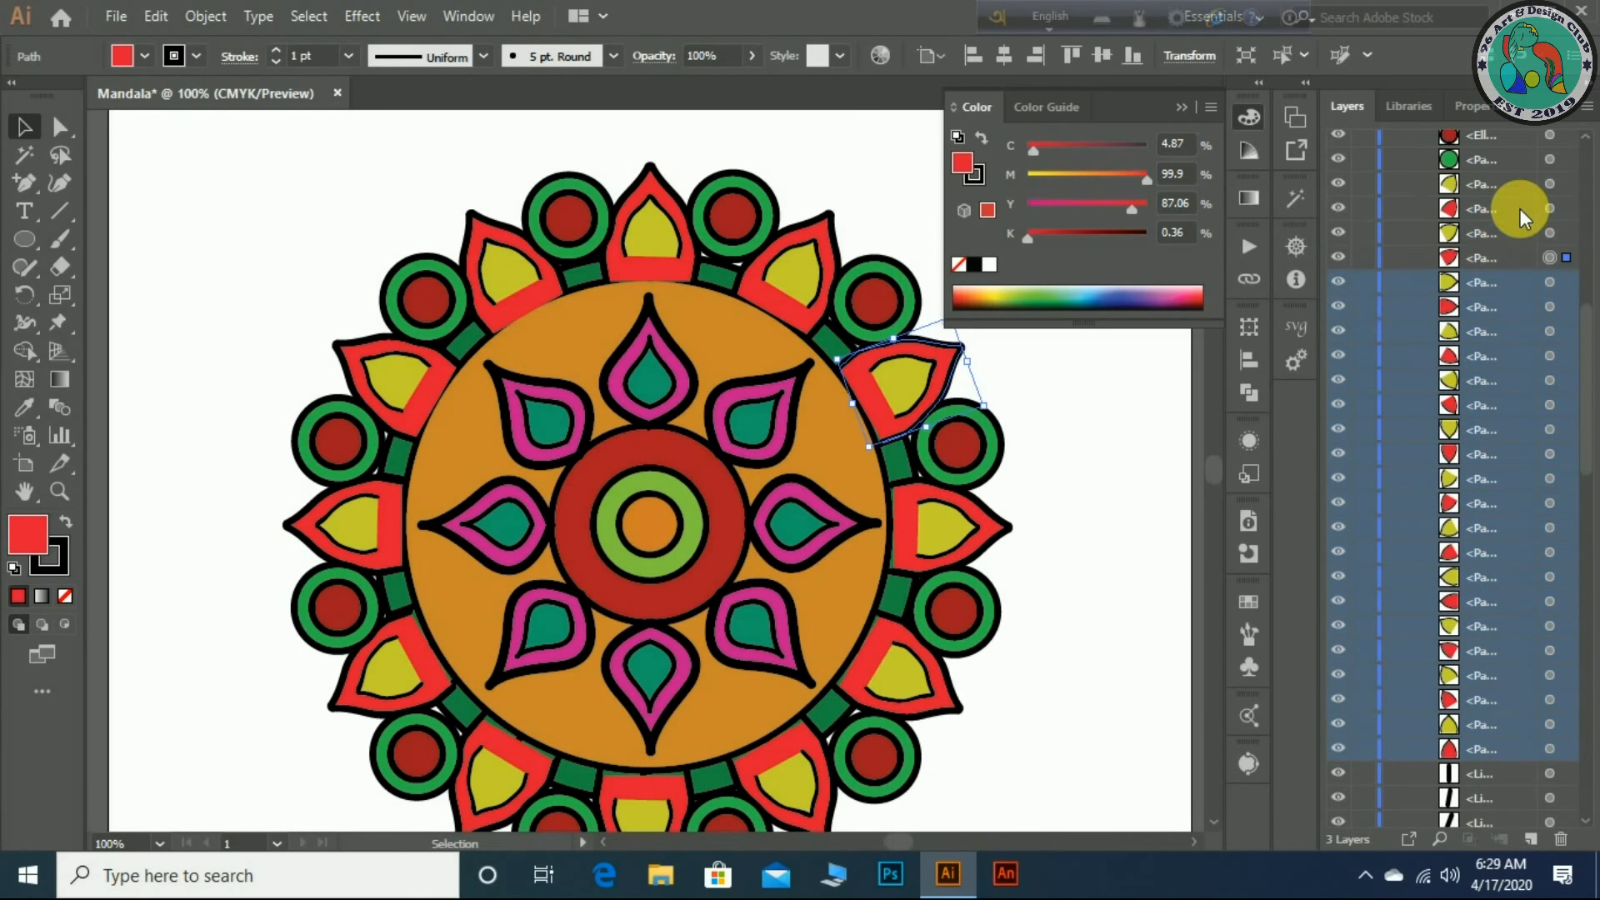
pyautogui.keyDown('shift'); pyautogui.click(1519, 250); pyautogui.keyUp('shift')
pyautogui.keyDown('shift'); pyautogui.click(1517, 232); pyautogui.keyUp('shift')
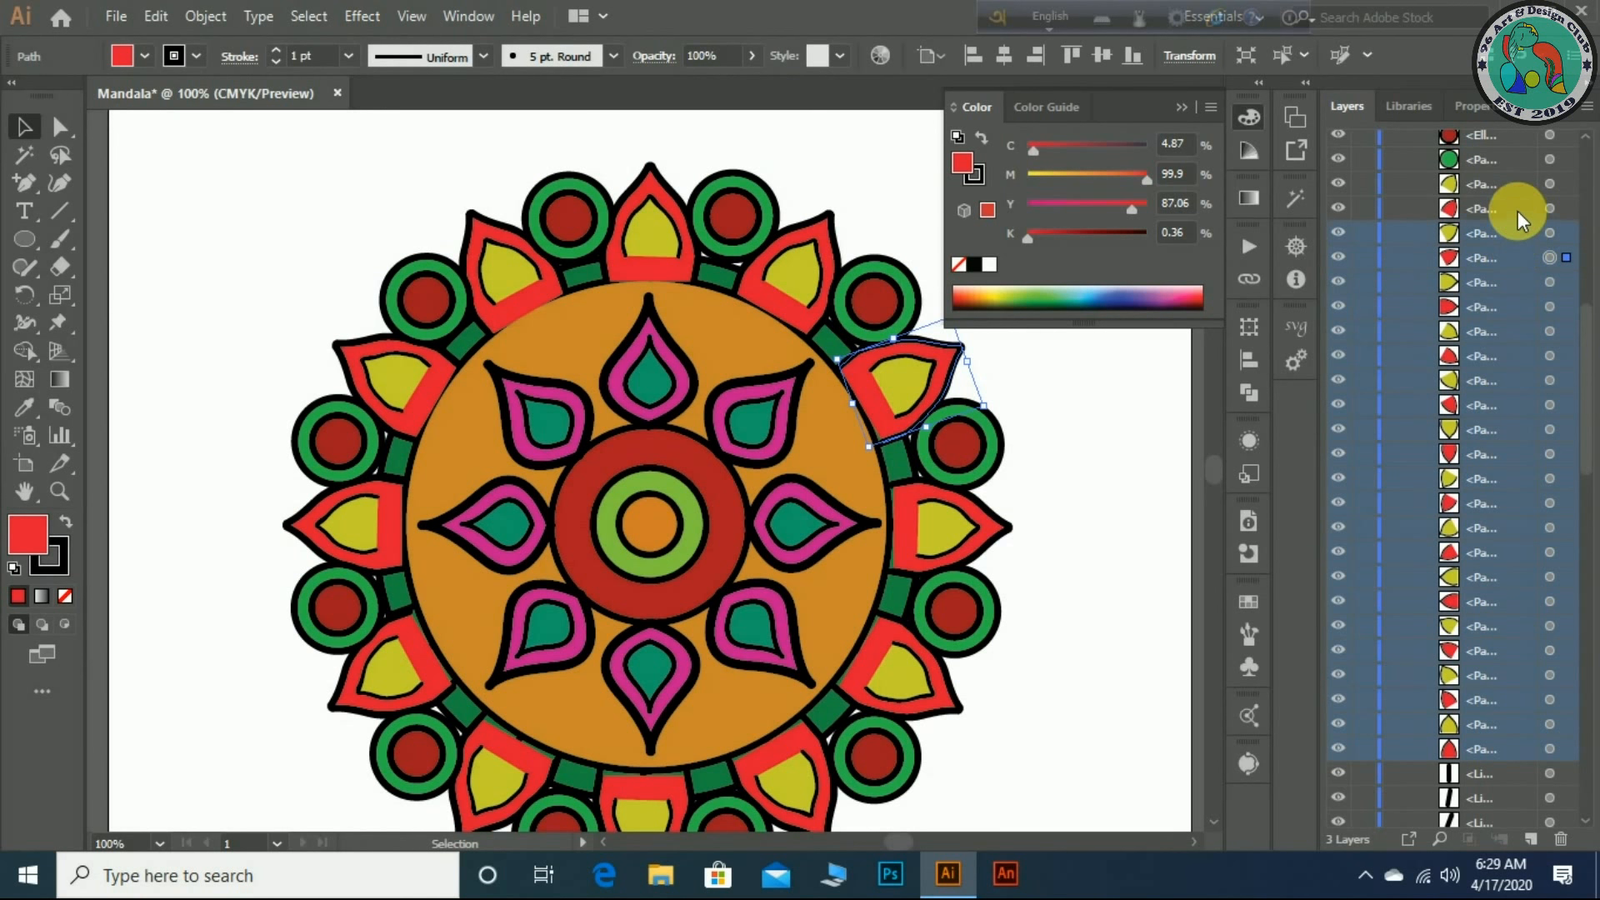
pyautogui.keyDown('shift'); pyautogui.click(1517, 209); pyautogui.keyUp('shift')
pyautogui.keyDown('shift'); pyautogui.click(1518, 187); pyautogui.keyUp('shift')
pyautogui.scroll(5, 1477, 408)
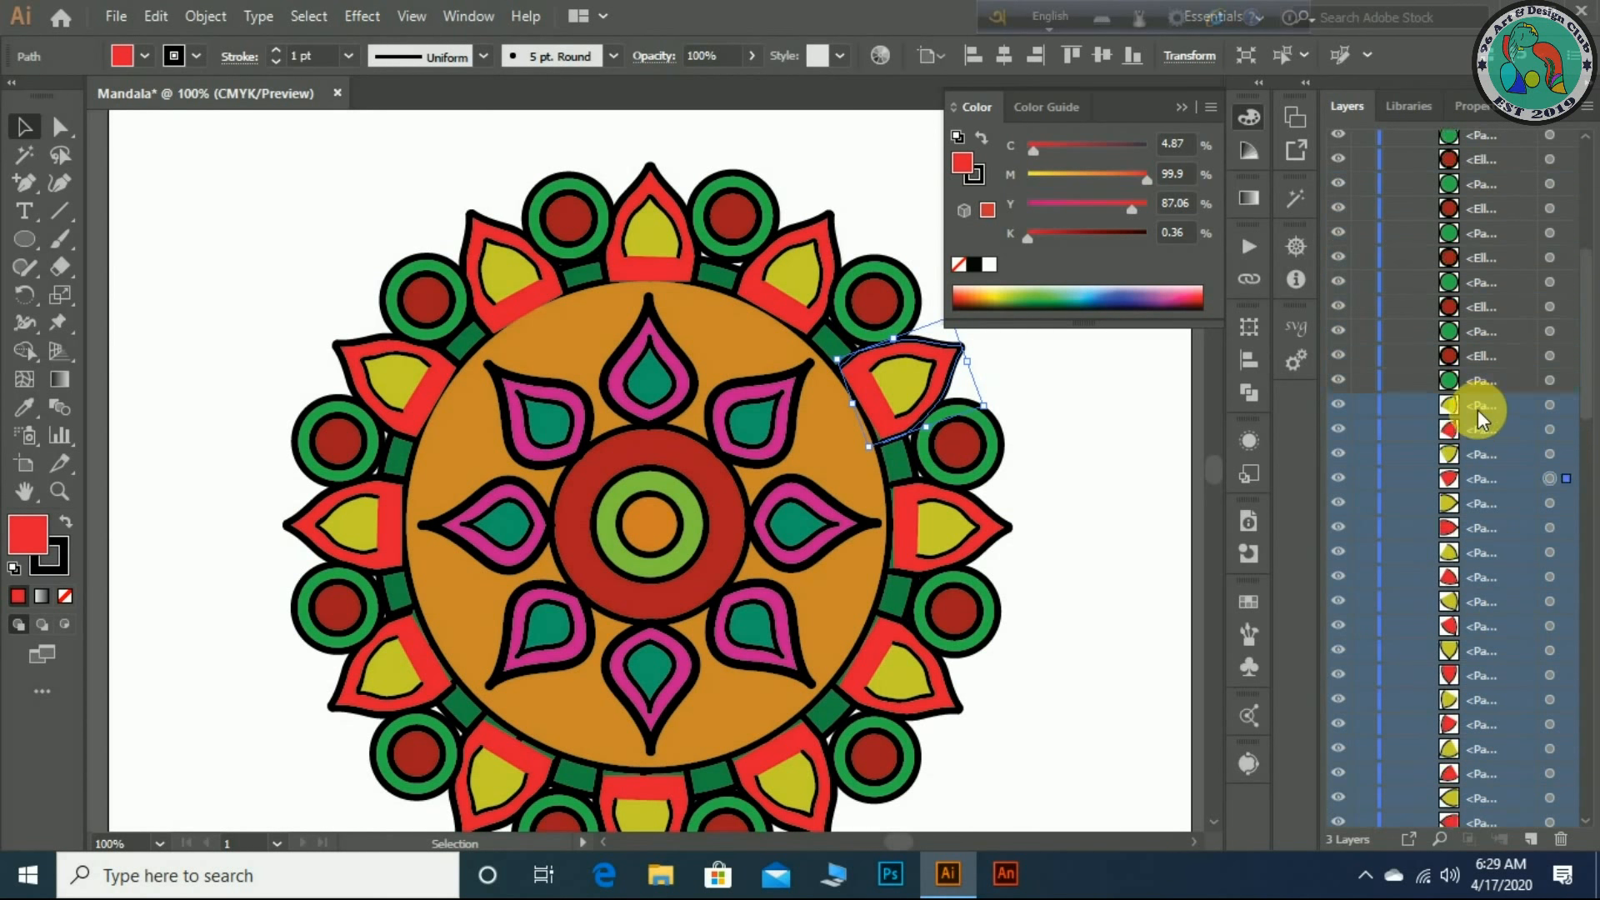
pyautogui.moveTo(1482, 553); pyautogui.dragTo(1464, 187)
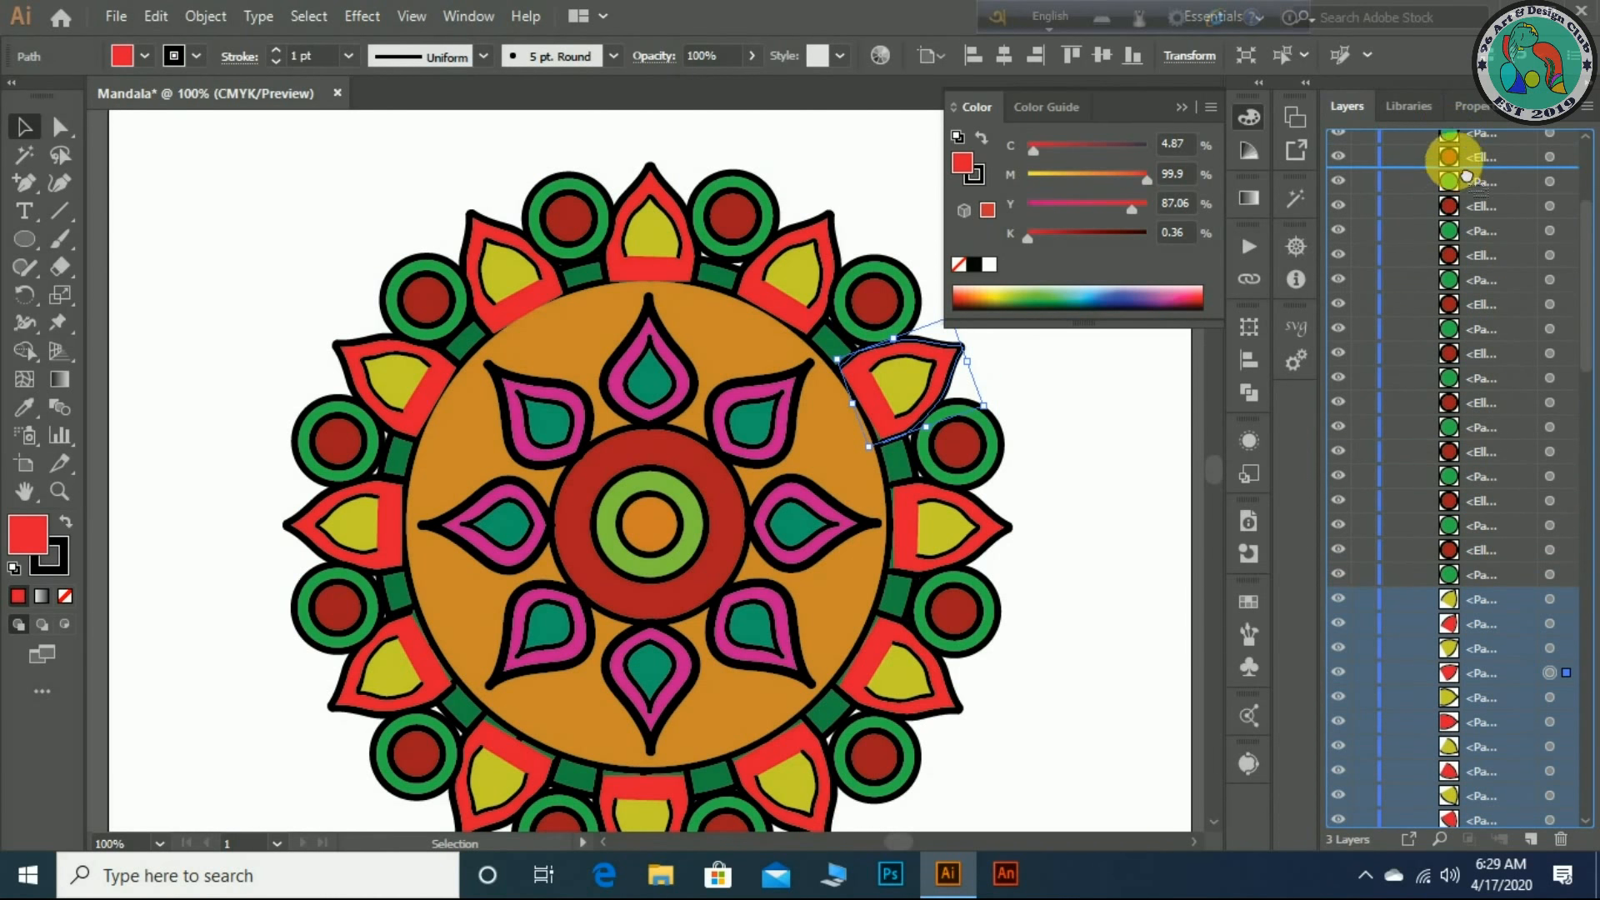
pyautogui.moveTo(1467, 176)
pyautogui.mouseDown()
pyautogui.moveTo(1465, 136)
pyautogui.moveTo(1482, 148)
pyautogui.moveTo(1464, 136)
pyautogui.moveTo(1470, 166)
pyautogui.mouseUp()
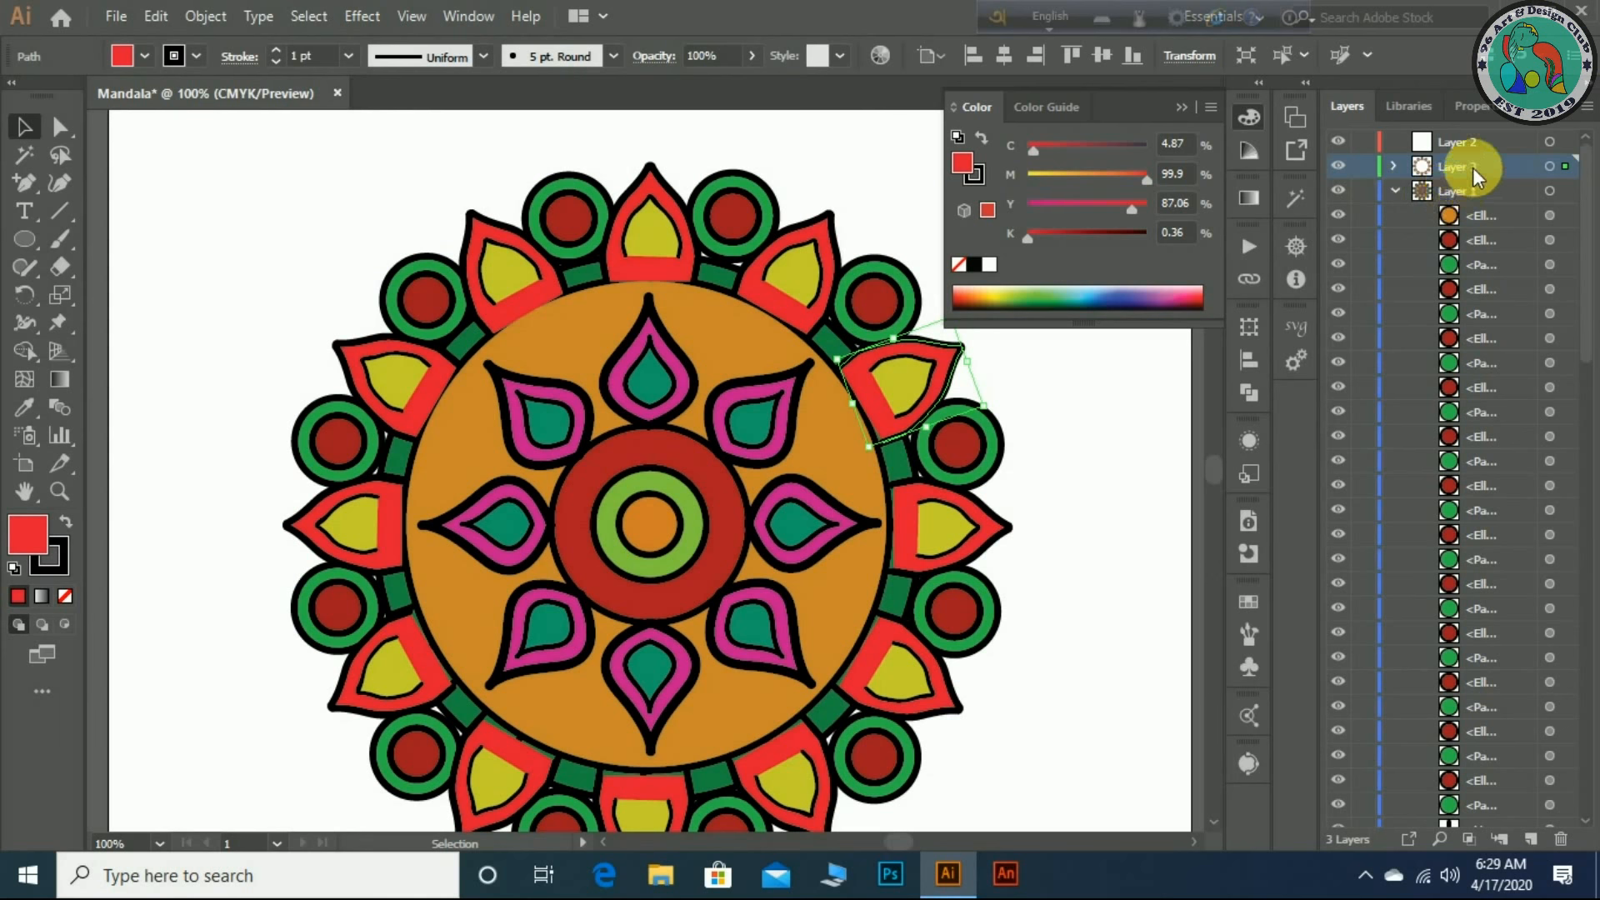
# - Nest Layer 3 near the end of Layer 1's stack, between the dark red circle and the large orange circle
pyautogui.moveTo(1472, 169); pyautogui.dragTo(1512, 813)
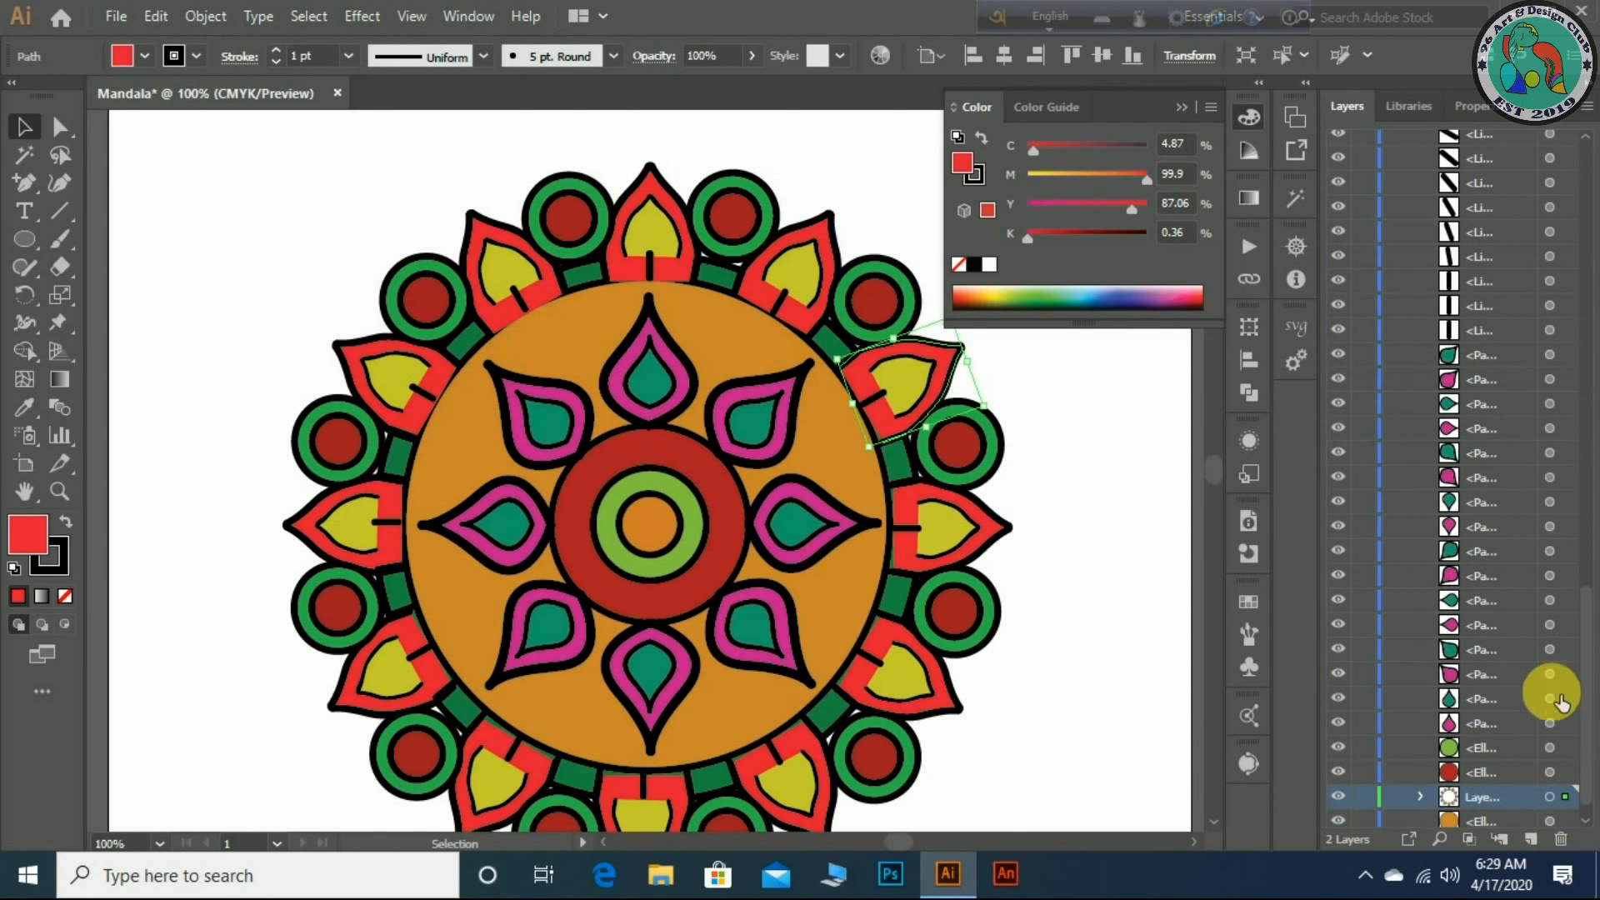
pyautogui.scroll(10, 1575, 653)
pyautogui.moveTo(1583, 561); pyautogui.dragTo(1586, 852)
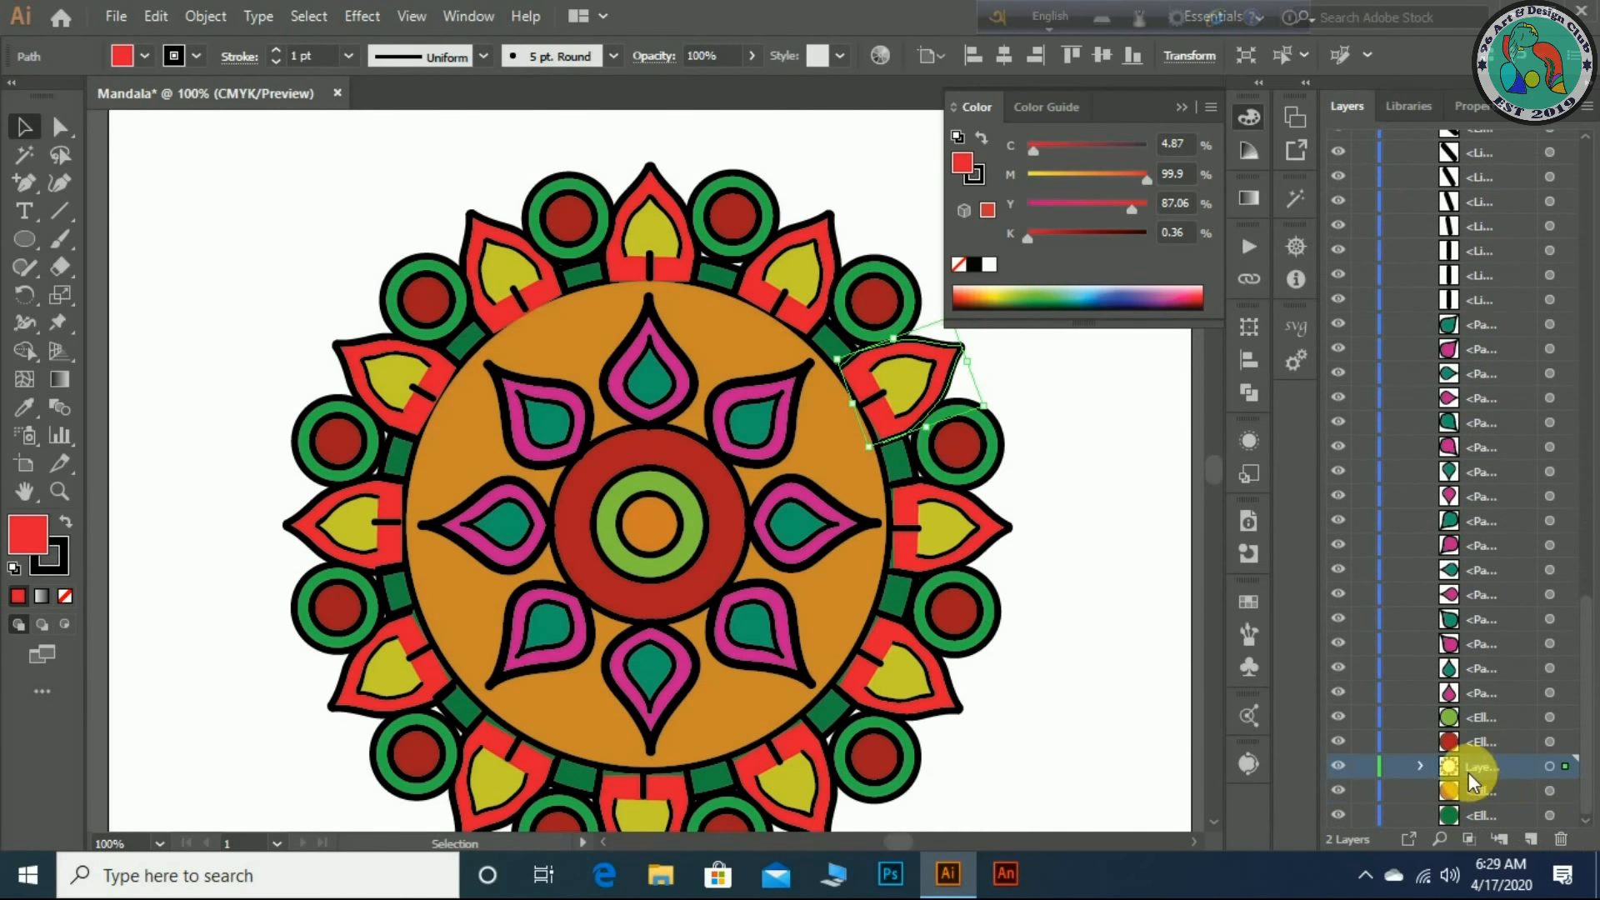
# - Bring the large orange circle and the dark green ring circle above the petal layer in the stack, and clear the selection
pyautogui.moveTo(1478, 793); pyautogui.dragTo(1488, 758)
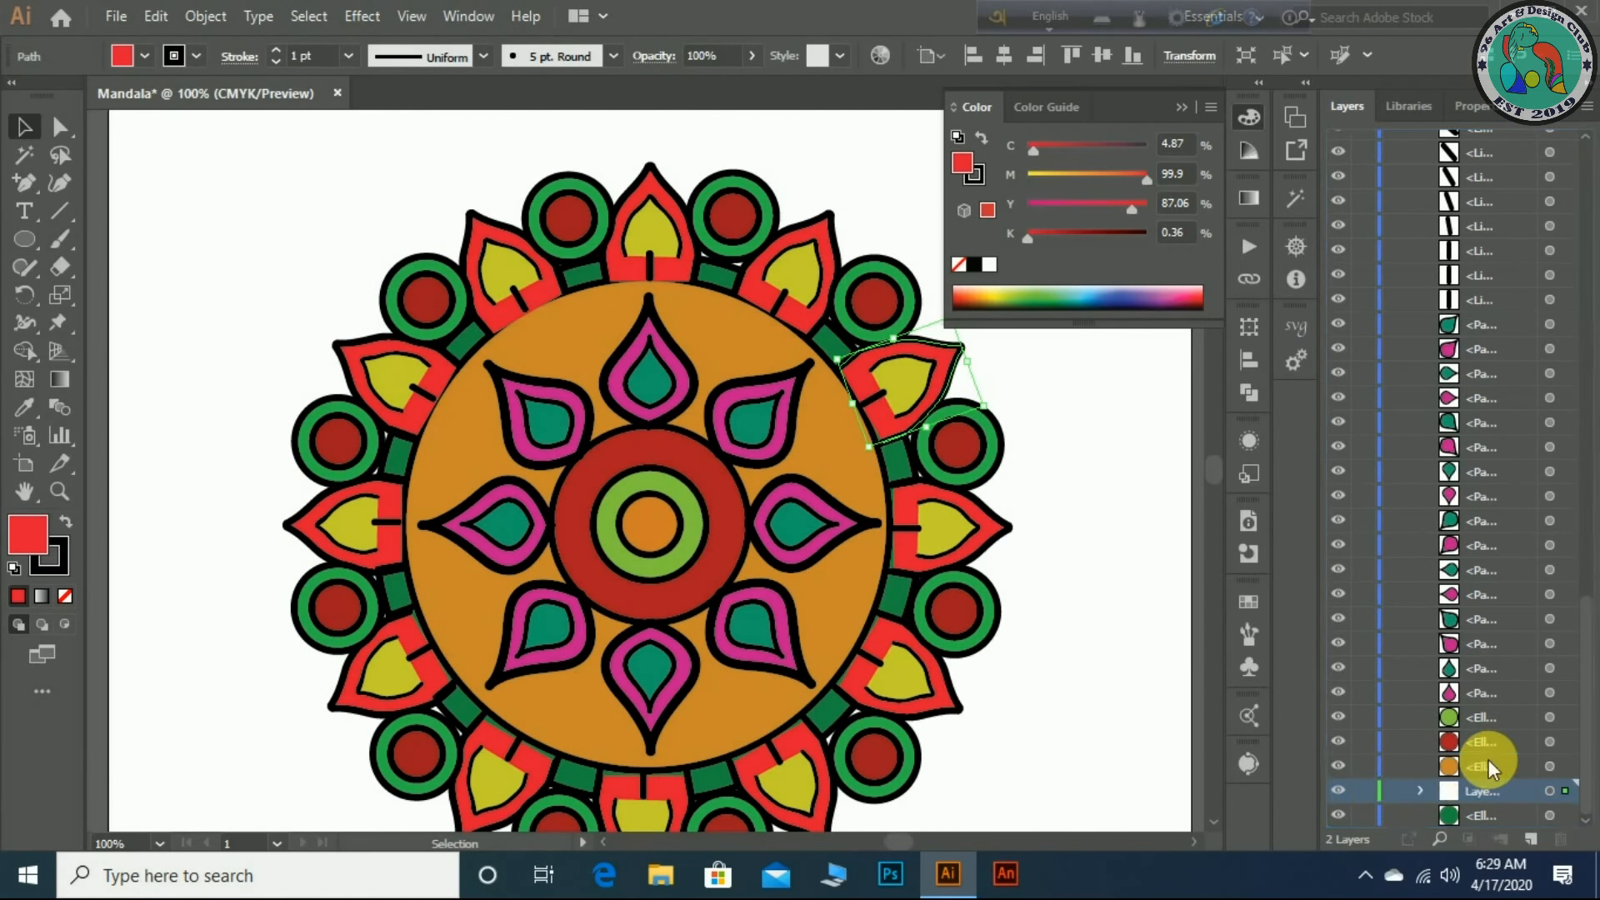
pyautogui.click(1493, 813)
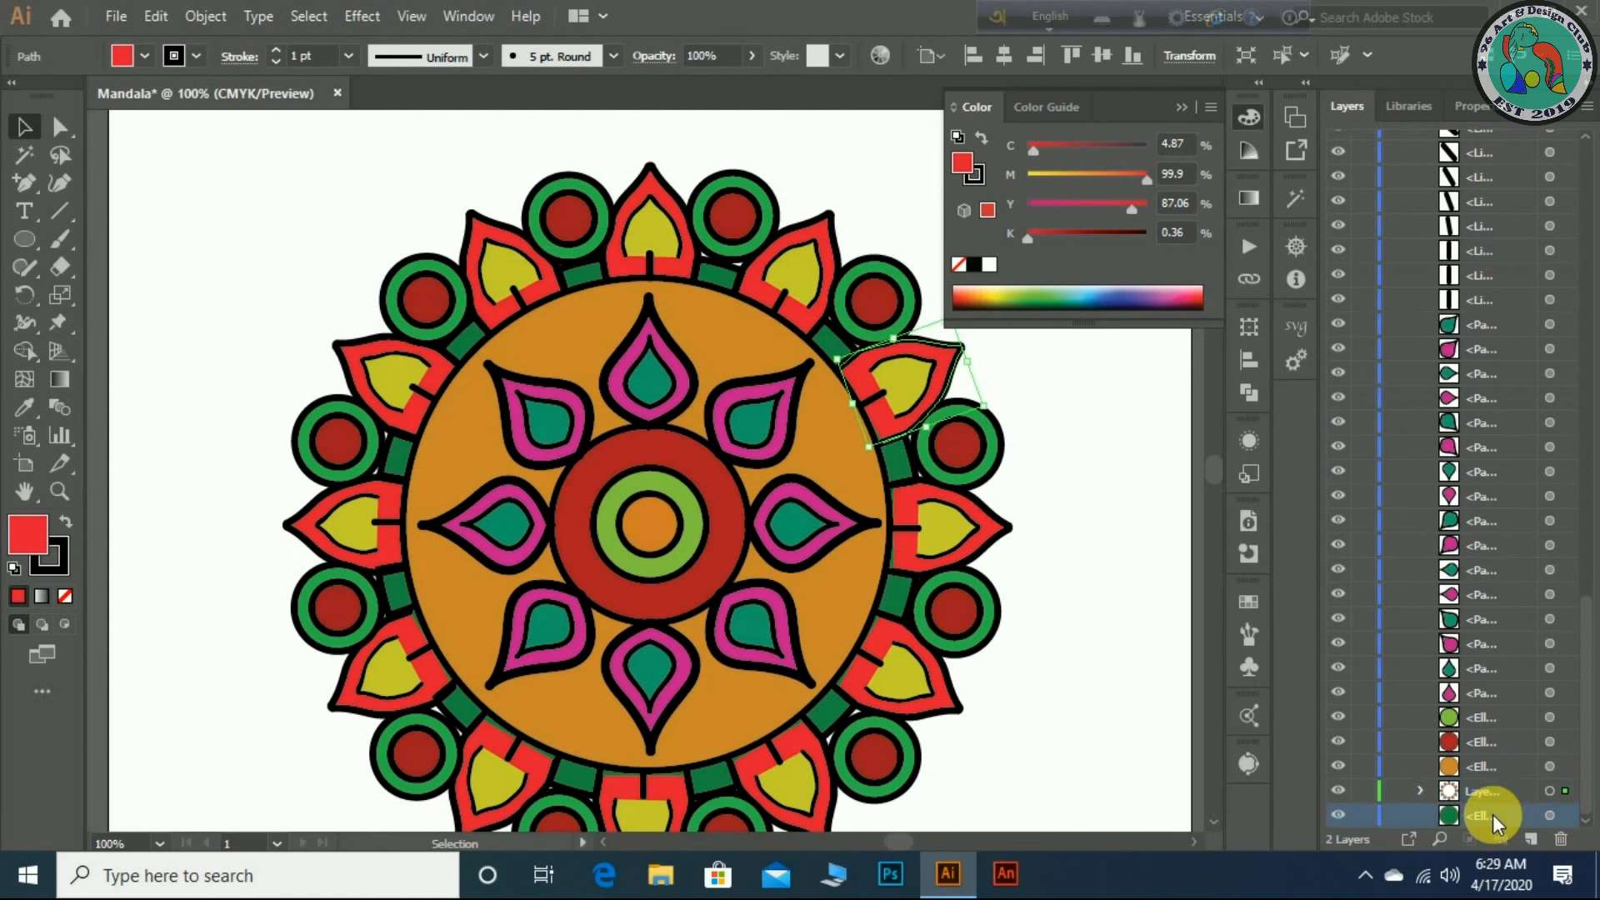
pyautogui.moveTo(1495, 814)
pyautogui.mouseDown()
pyautogui.moveTo(1517, 803)
pyautogui.moveTo(1512, 777)
pyautogui.mouseUp()
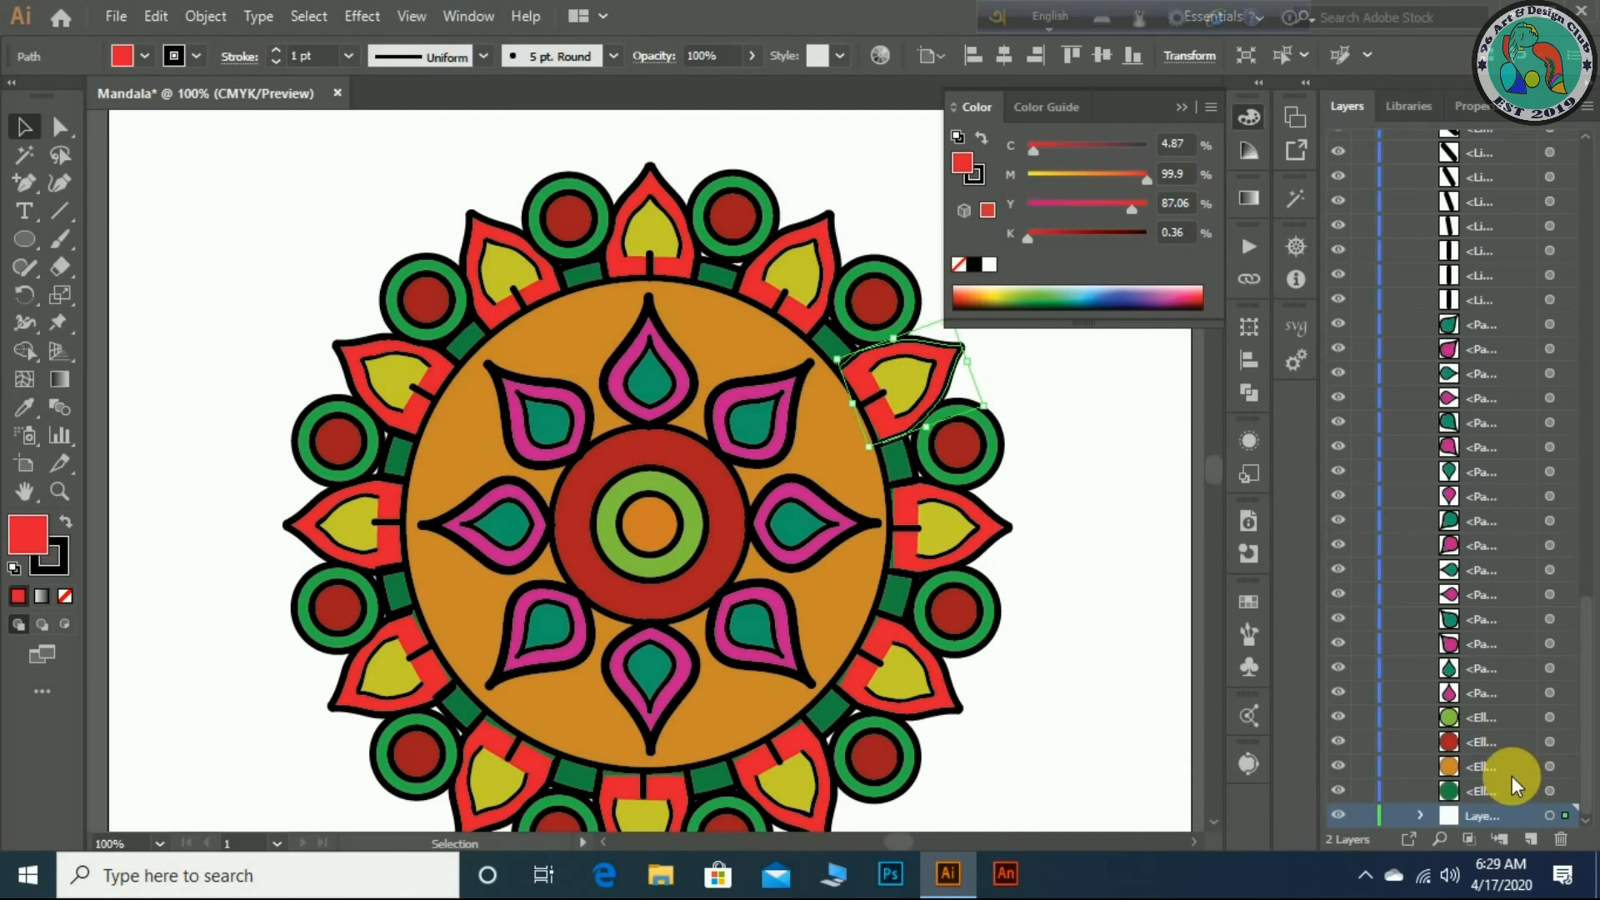
pyautogui.click(1070, 702)
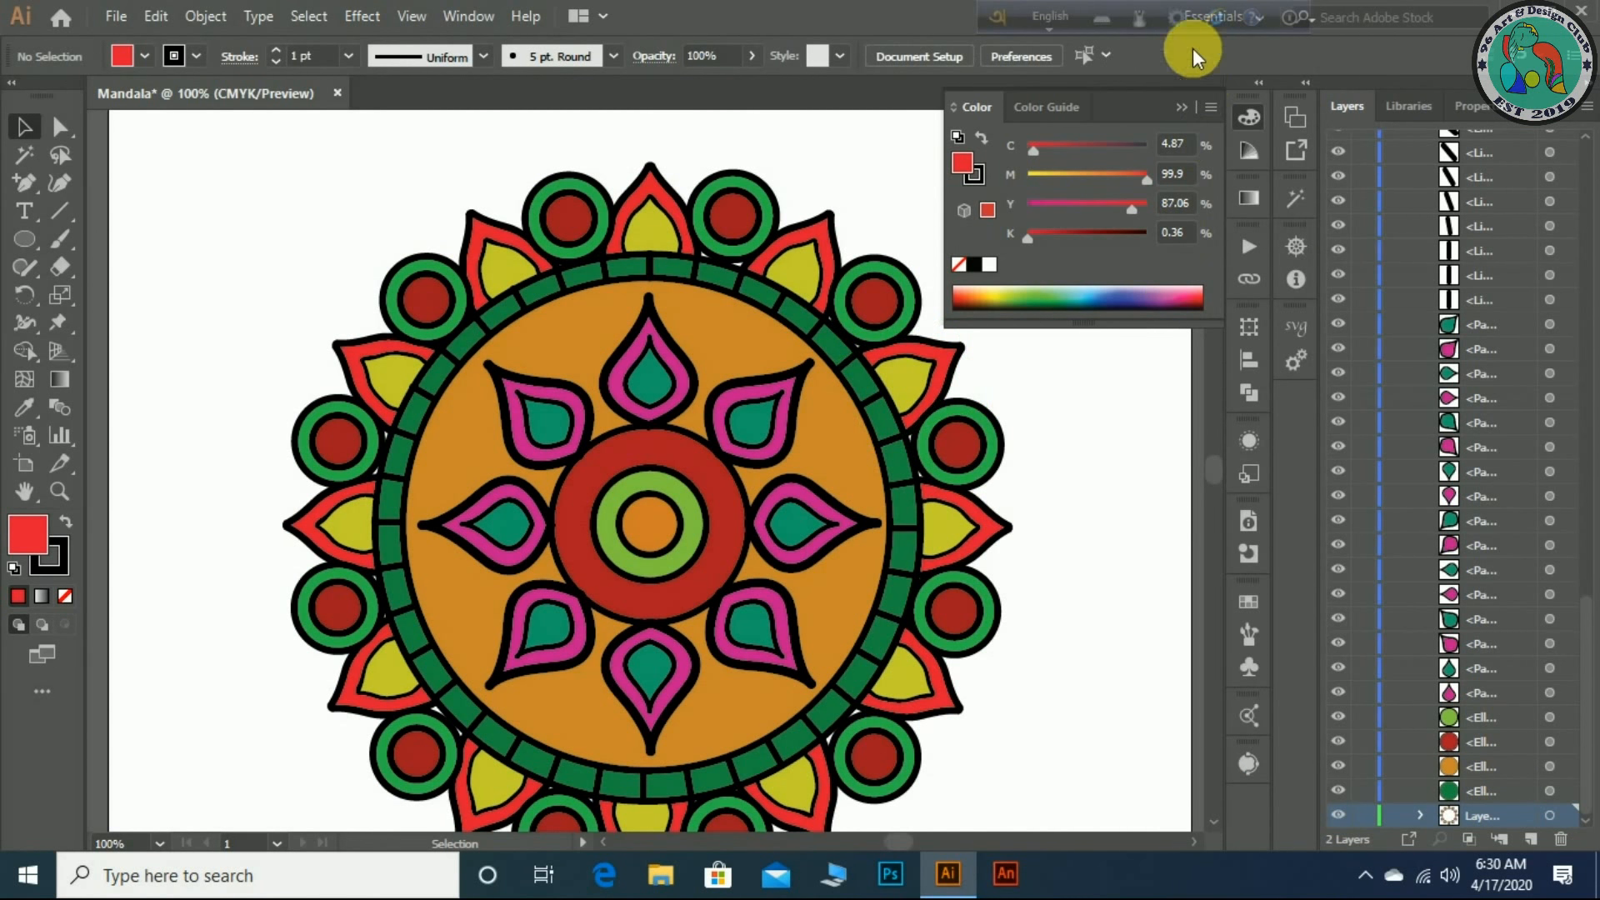
# - Collapse the Color panel and view the whole artboard at 66.67% zoom
pyautogui.click(1183, 110)
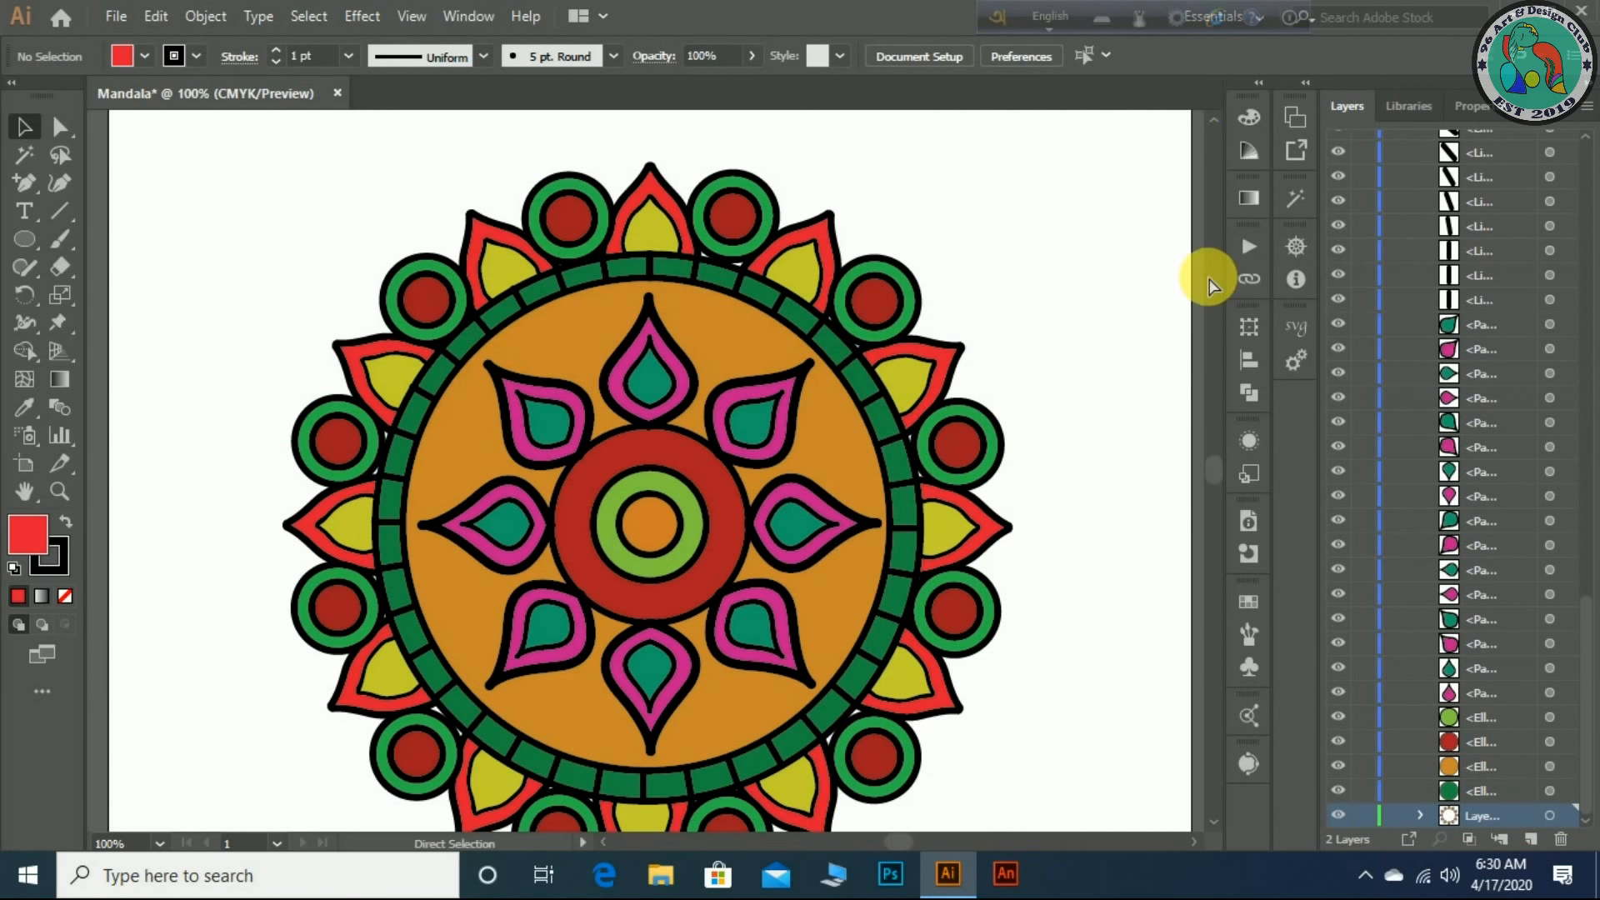
pyautogui.hotkey('ctrl', '-')
pyautogui.scroll(15, 1407, 437)
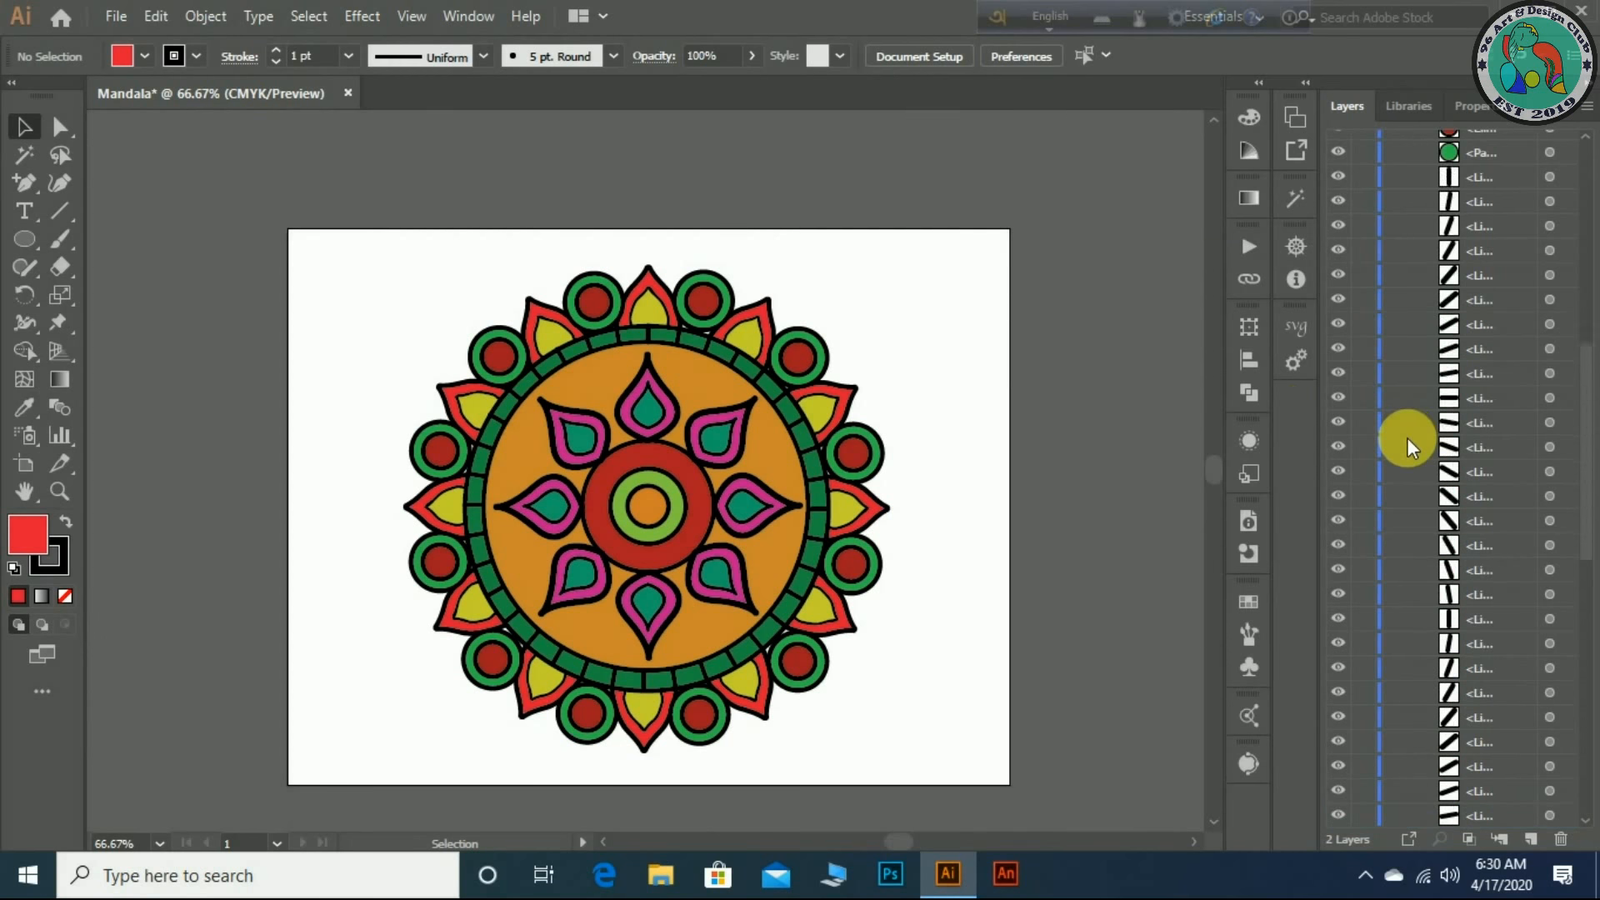